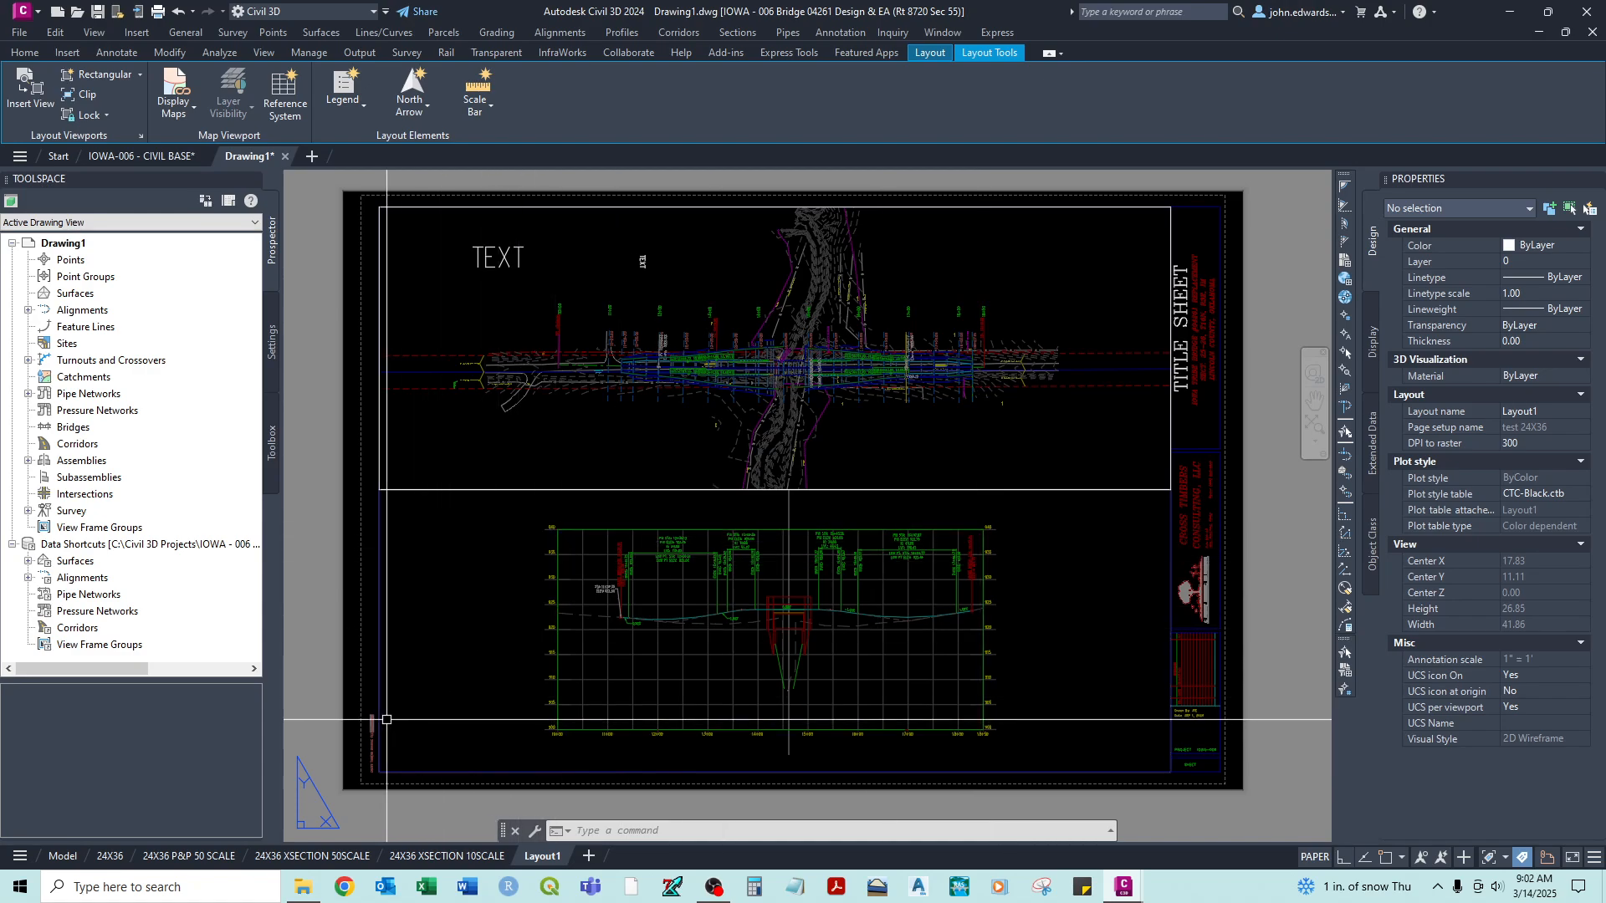
# - Delete the 24X36 title block from the 24X36 P&P 50 SCALE layout
pyautogui.click(182, 857)
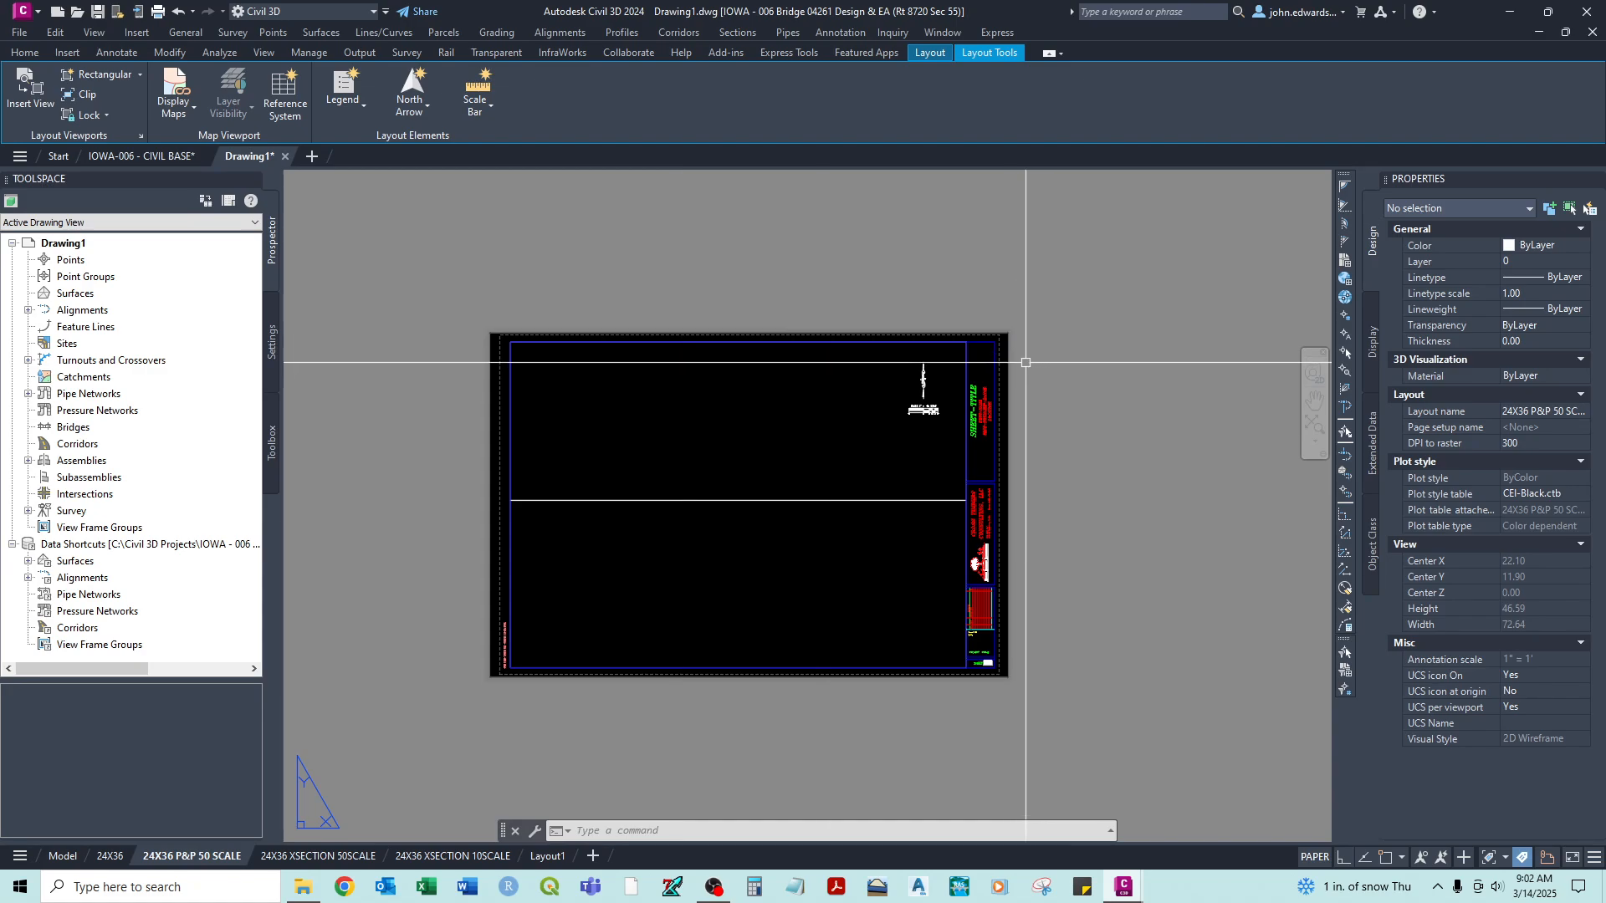
pyautogui.scroll(2, 1001, 357)
pyautogui.moveTo(1000, 357); pyautogui.dragTo(1101, 343, button='middle')
pyautogui.scroll(-2, 1096, 287)
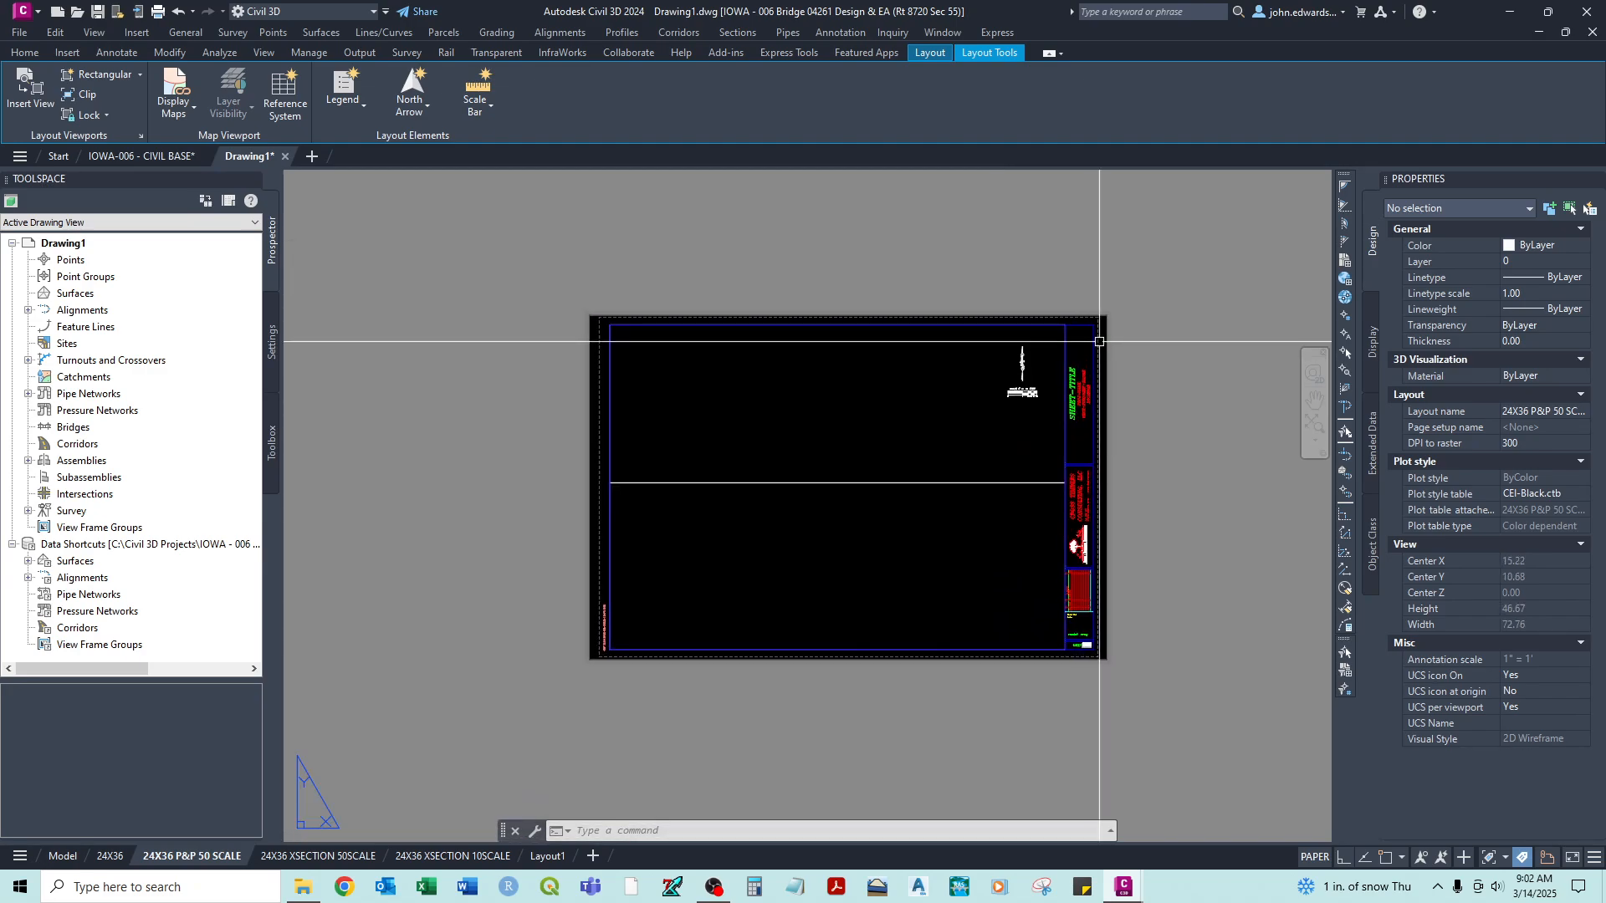
pyautogui.scroll(2, 1099, 341)
pyautogui.moveTo(1099, 341); pyautogui.dragTo(1241, 295, button='middle')
pyautogui.click(1240, 294)
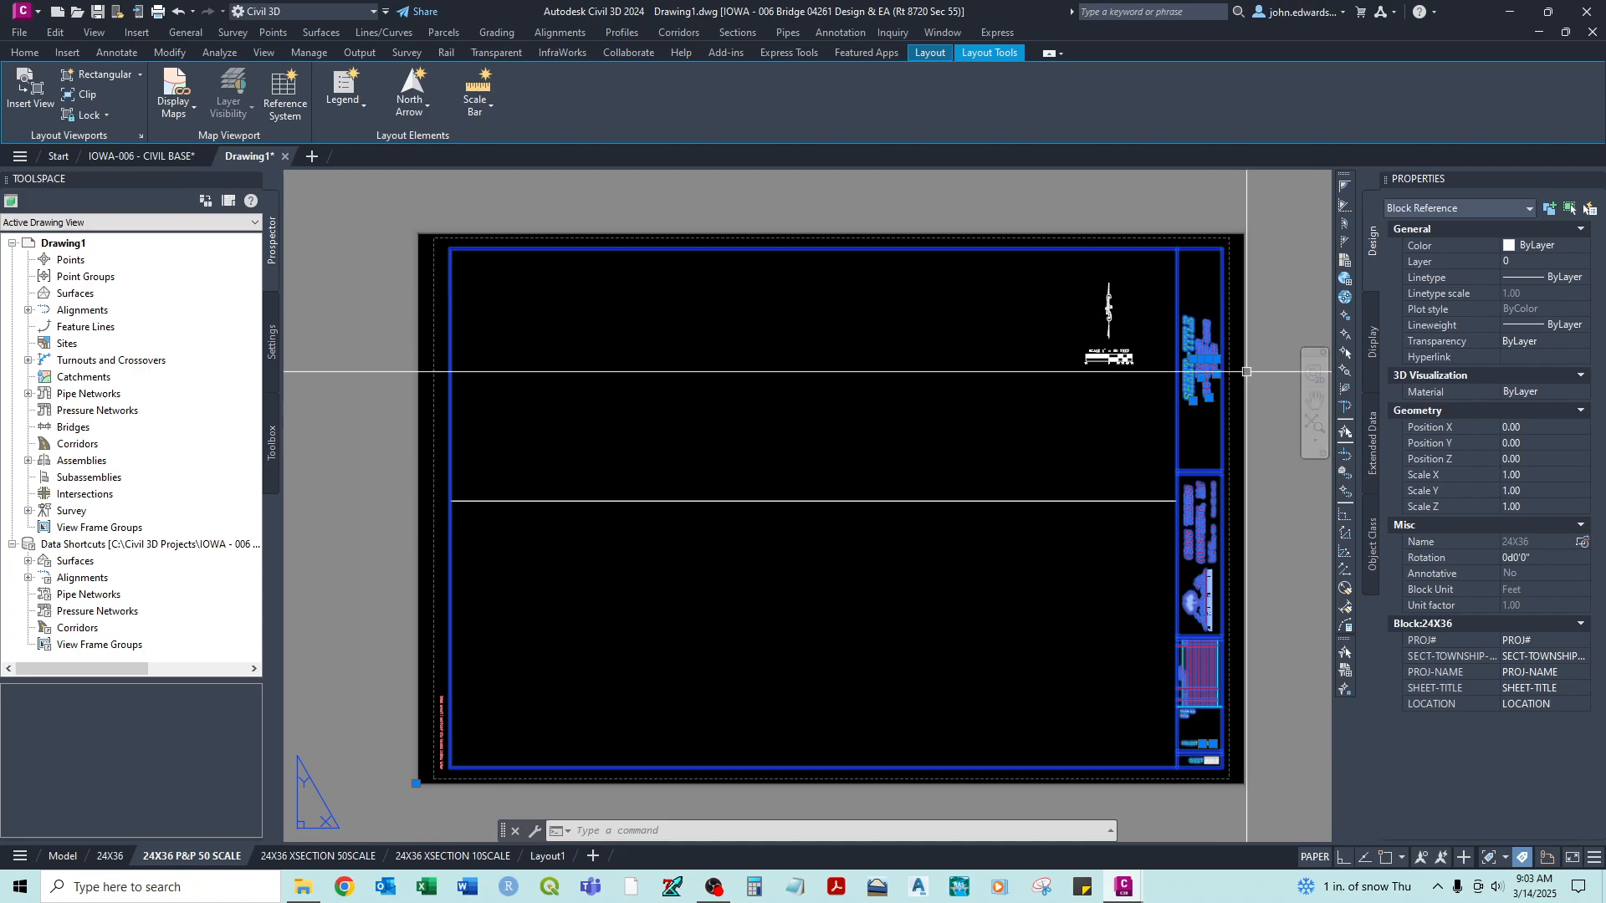
pyautogui.press('Escape')
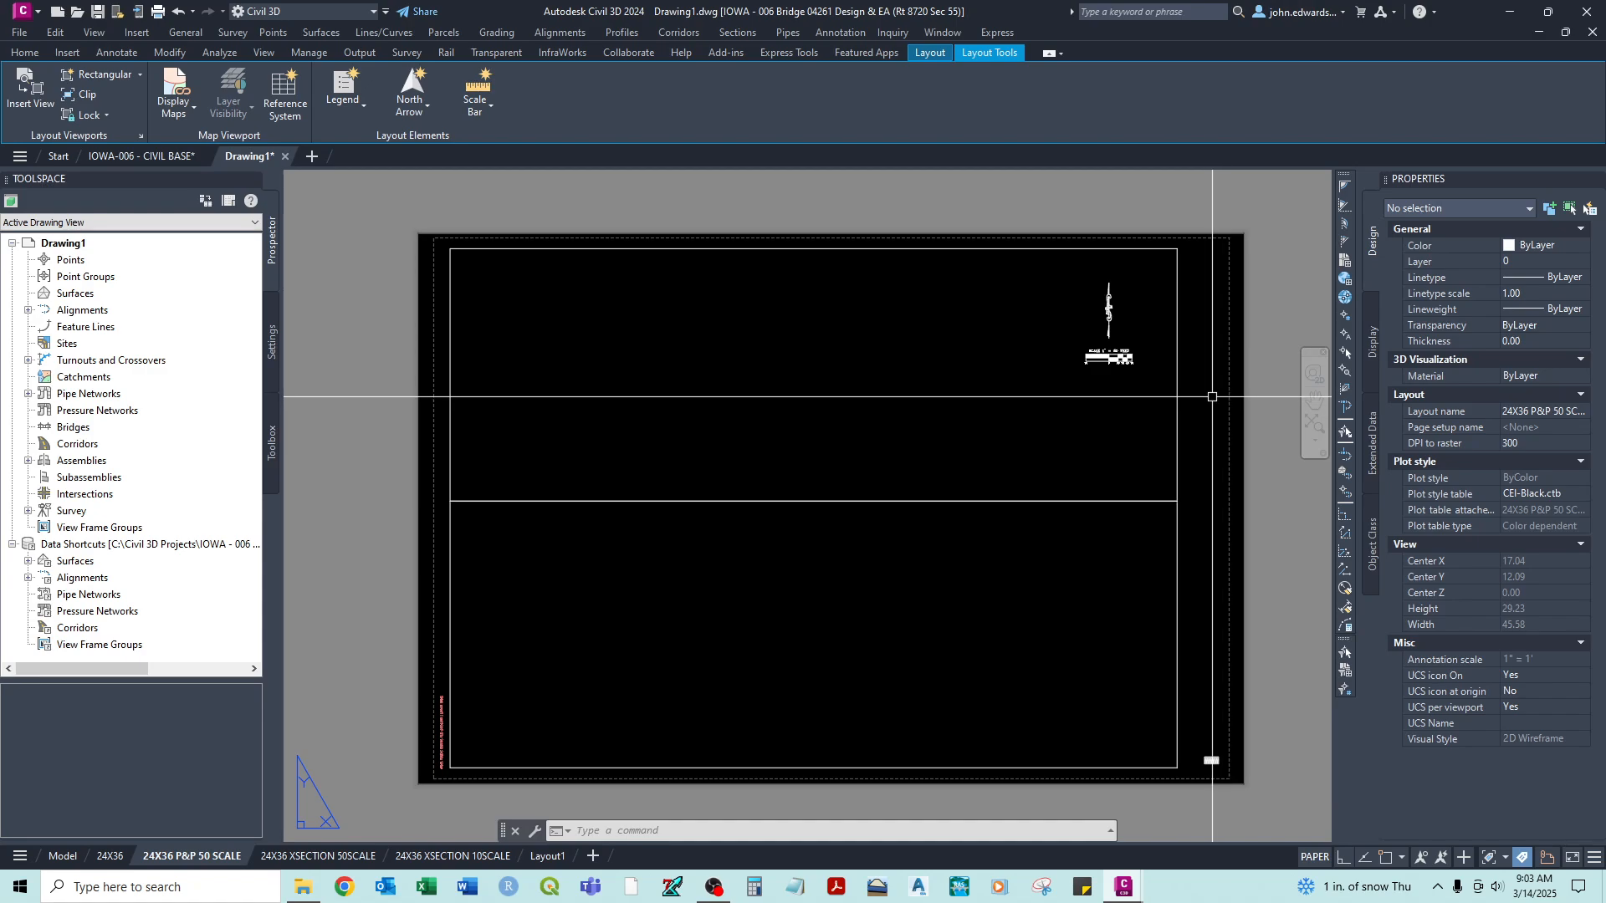
# - Attach the IOWA-006 - (24X36) external reference as an Attachment at insertion point 0,0,0, scale 1.00 and rotation 0
pyautogui.press('Return')
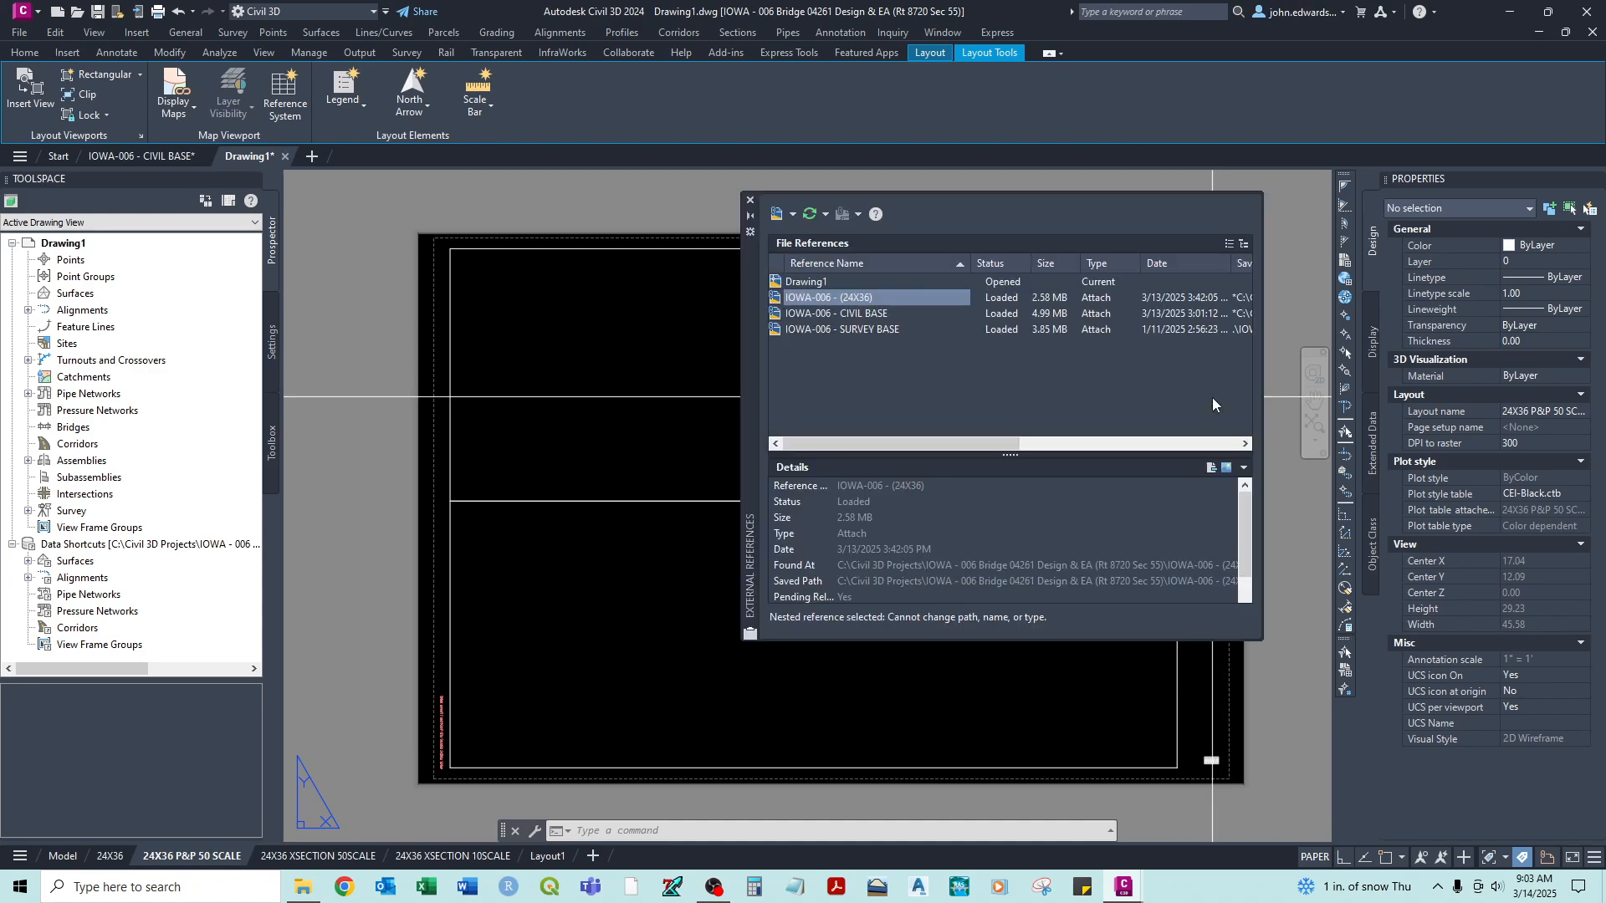
pyautogui.rightClick(855, 296)
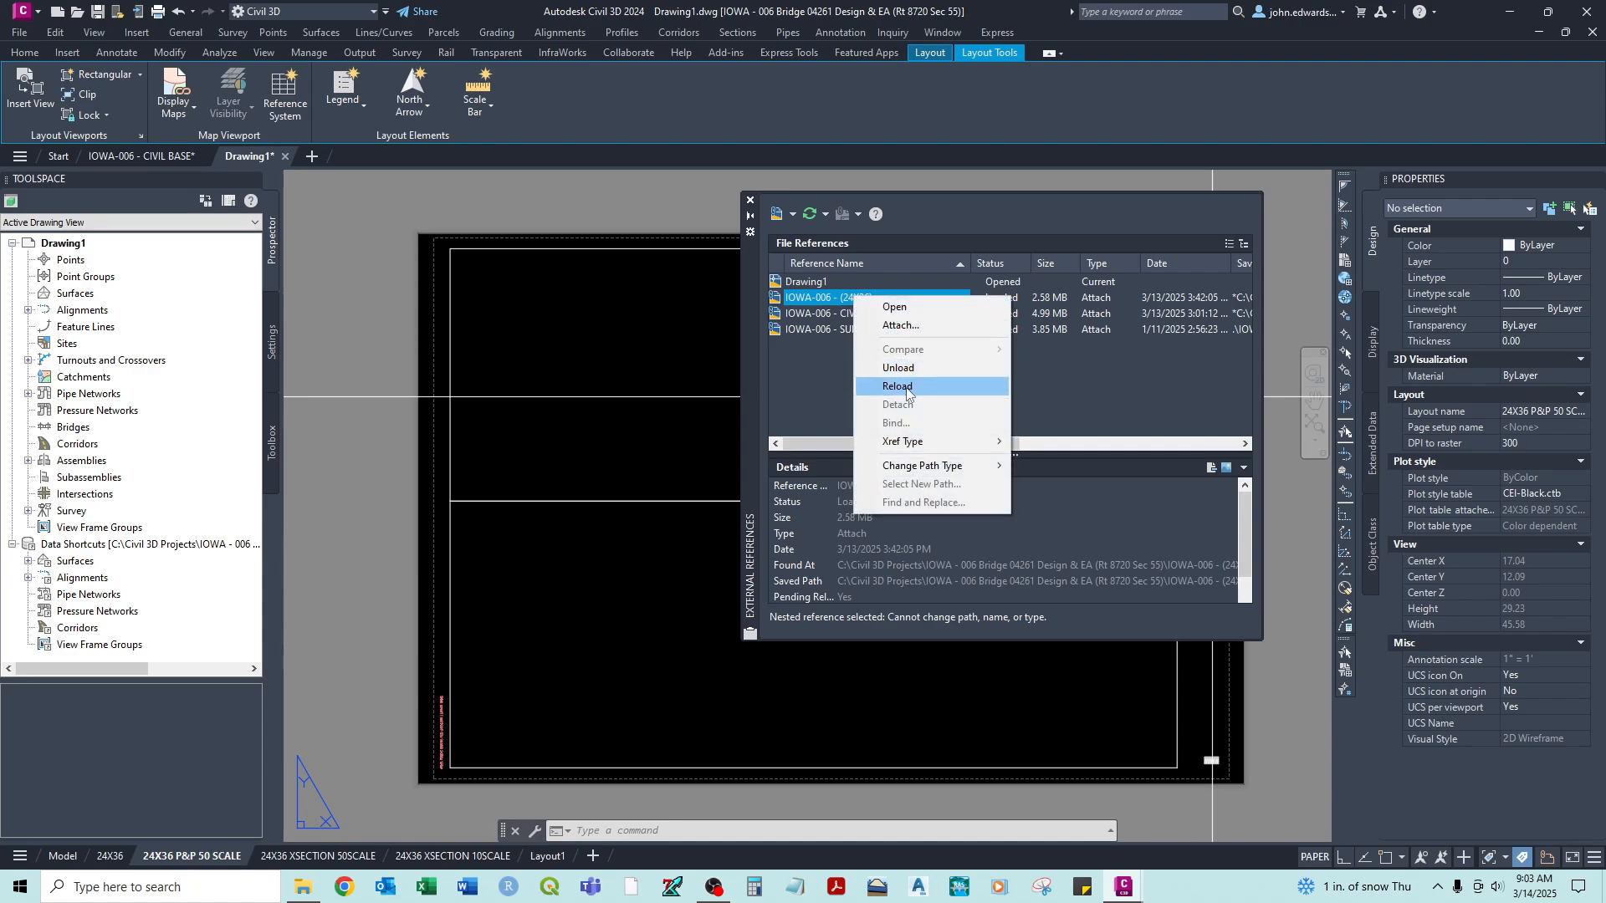
pyautogui.click(893, 328)
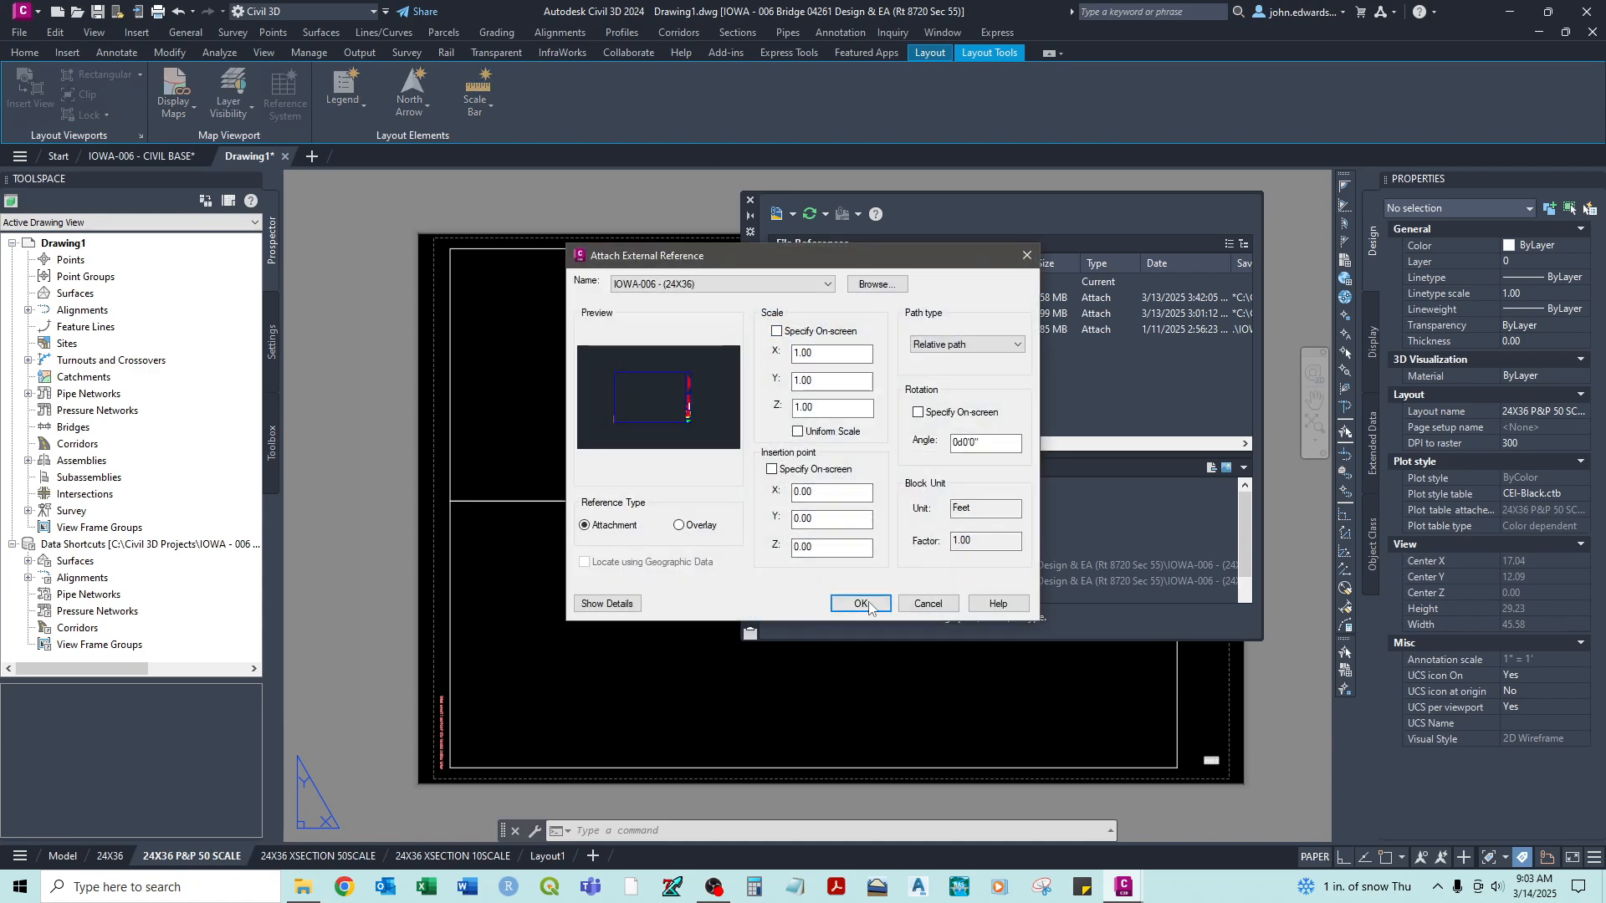
pyautogui.click(861, 604)
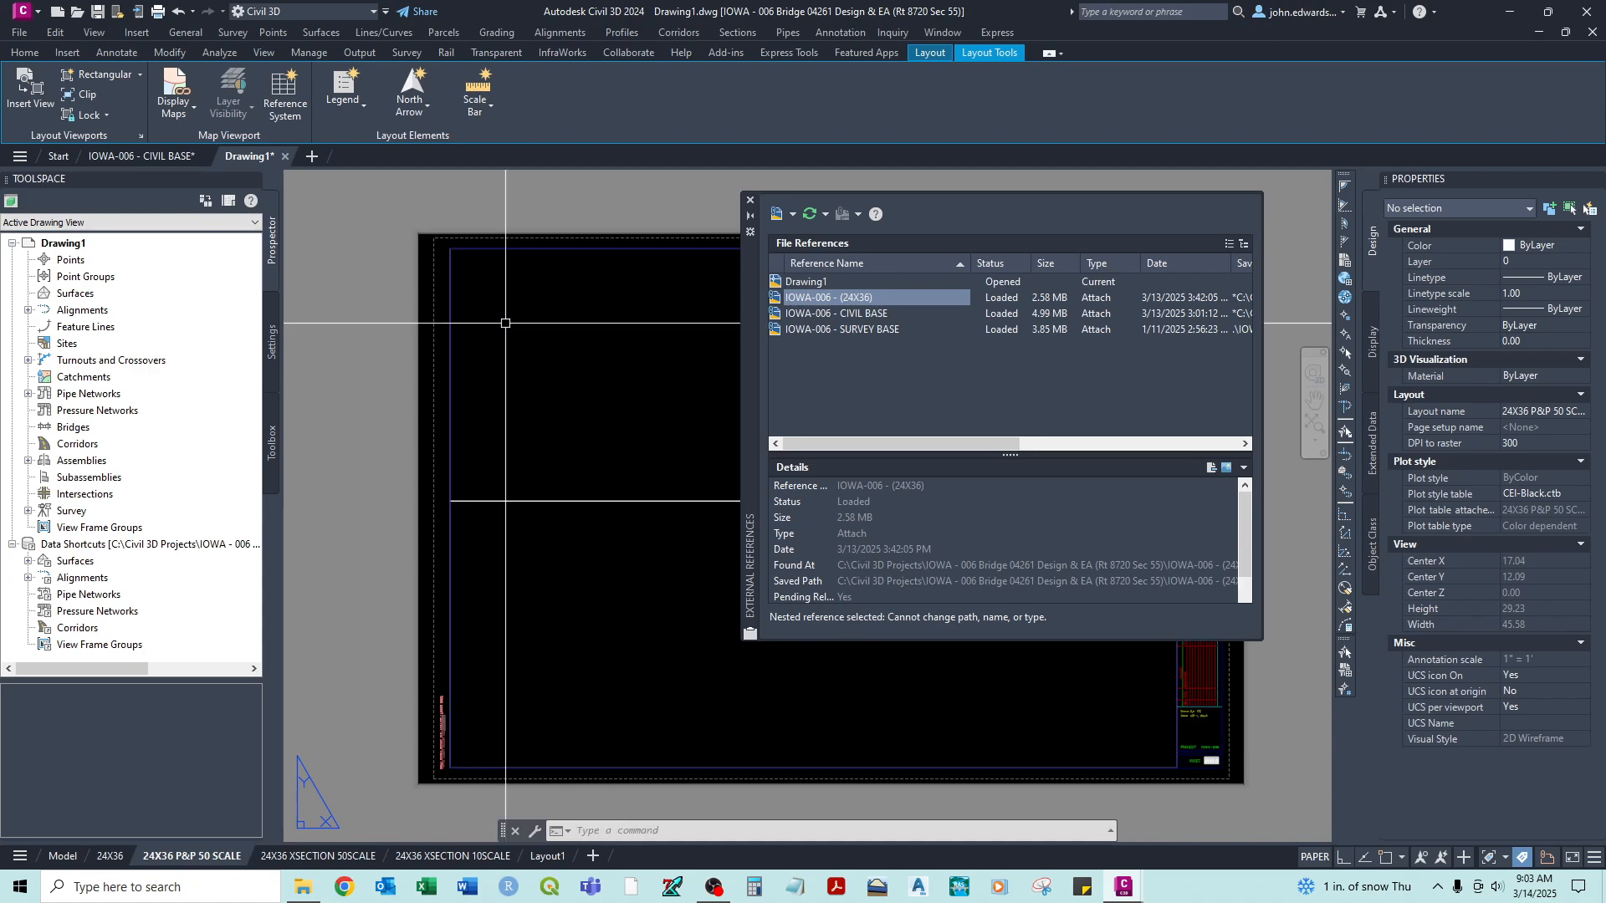
pyautogui.click(750, 200)
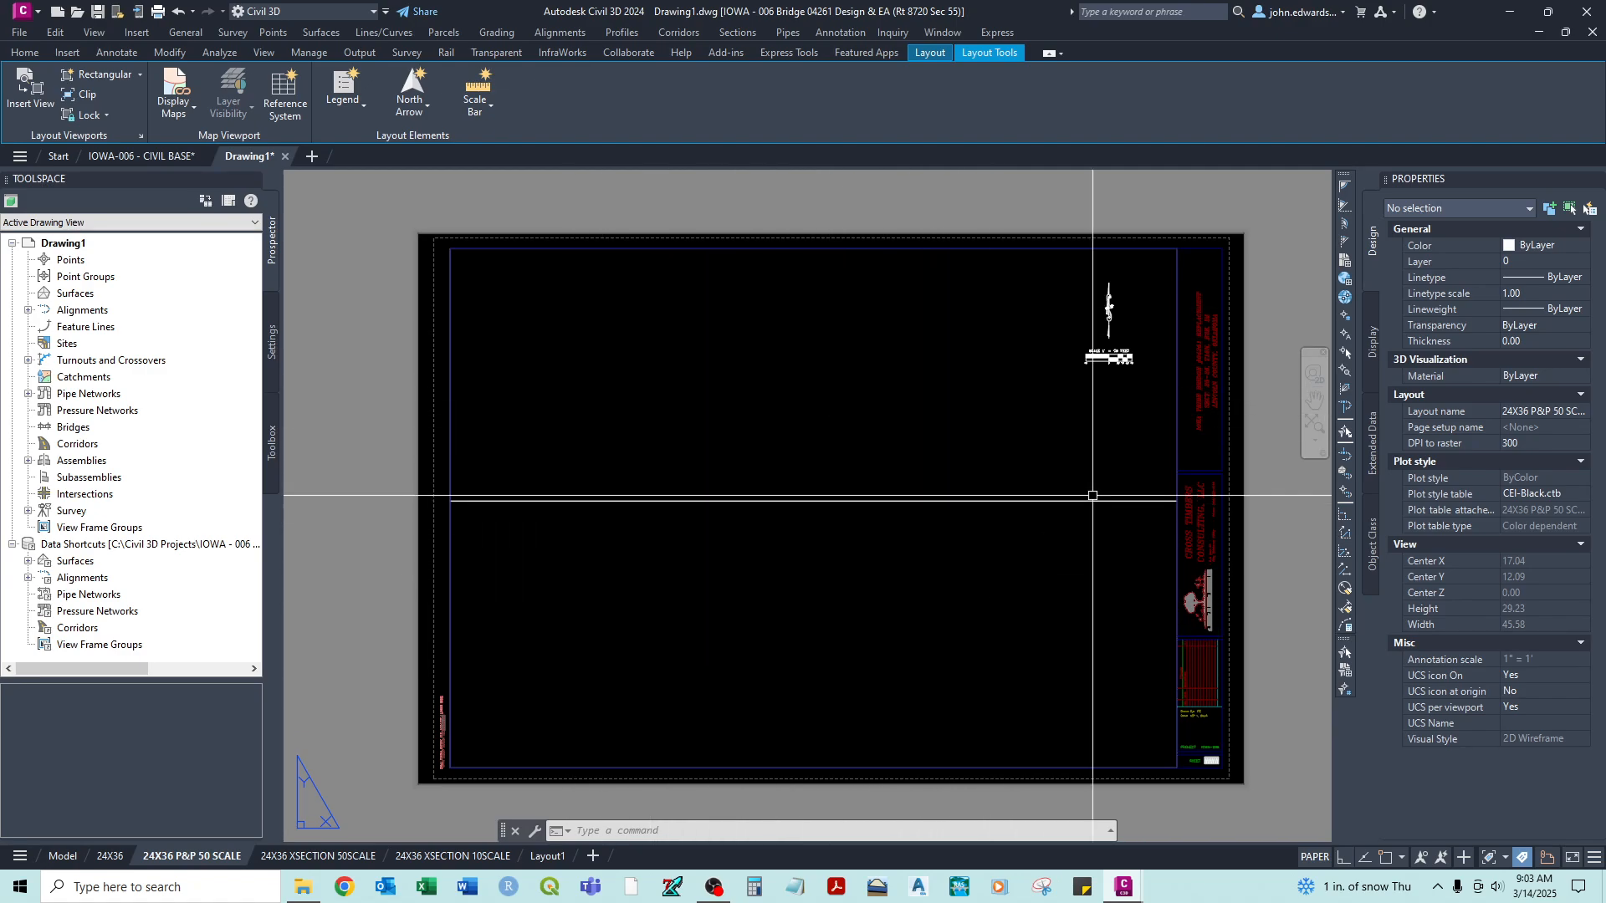
# - Delete the duplicate drawing file and layout note along the lower-left border of the plan and profile sheet
pyautogui.moveTo(1195, 392); pyautogui.dragTo(1157, 419, button='middle')
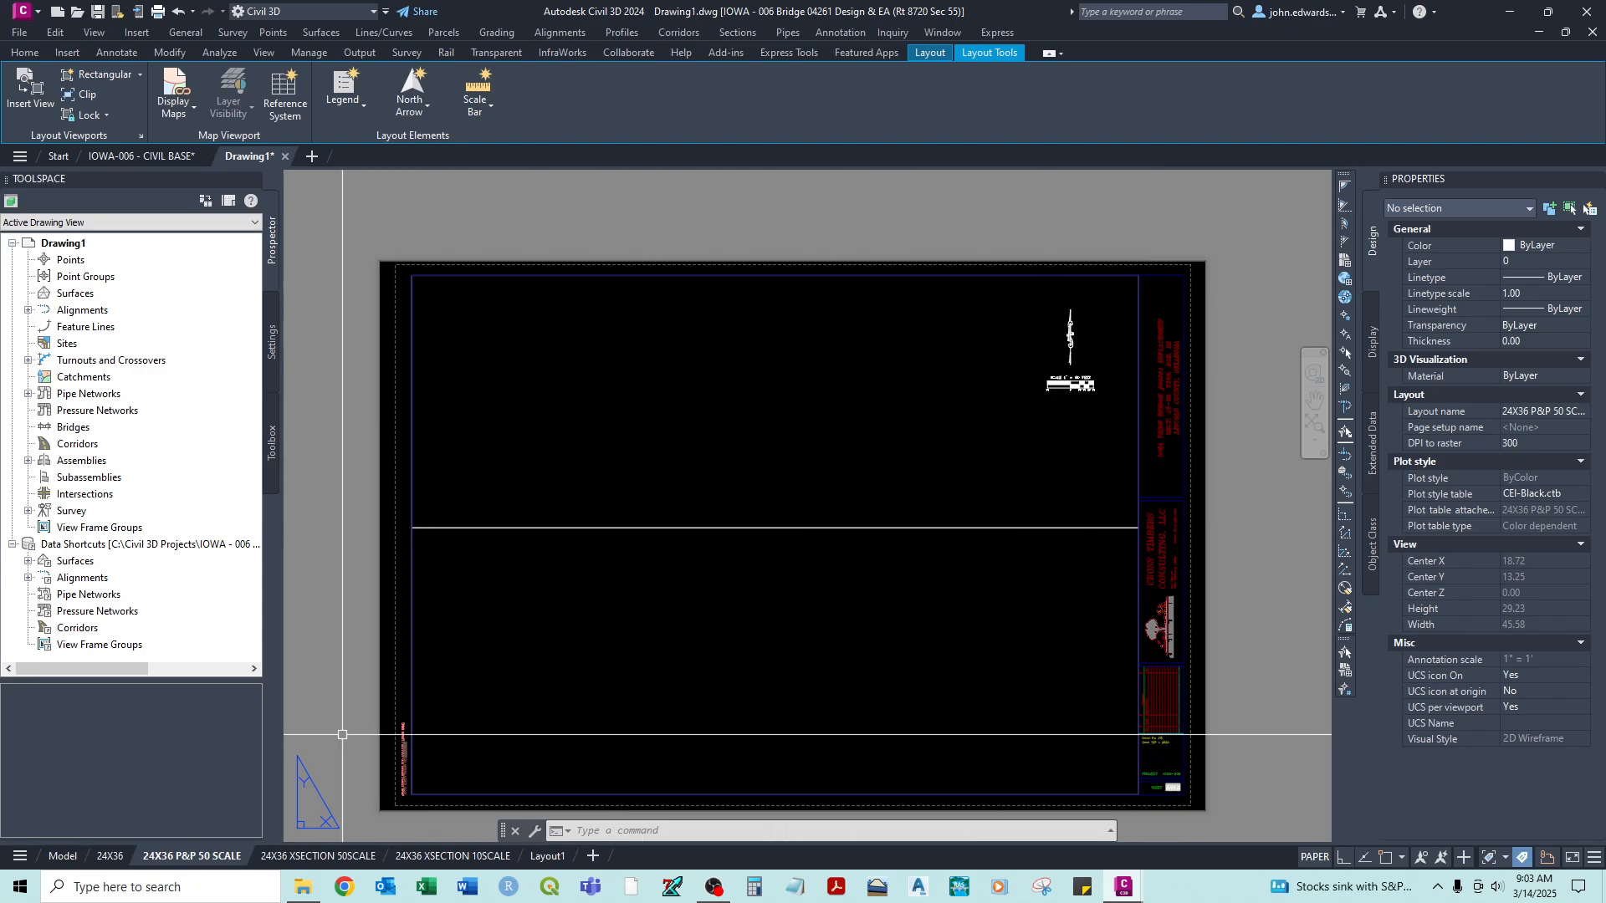
pyautogui.scroll(5, 385, 740)
pyautogui.moveTo(431, 745); pyautogui.dragTo(491, 591, button='middle')
pyautogui.click(528, 518)
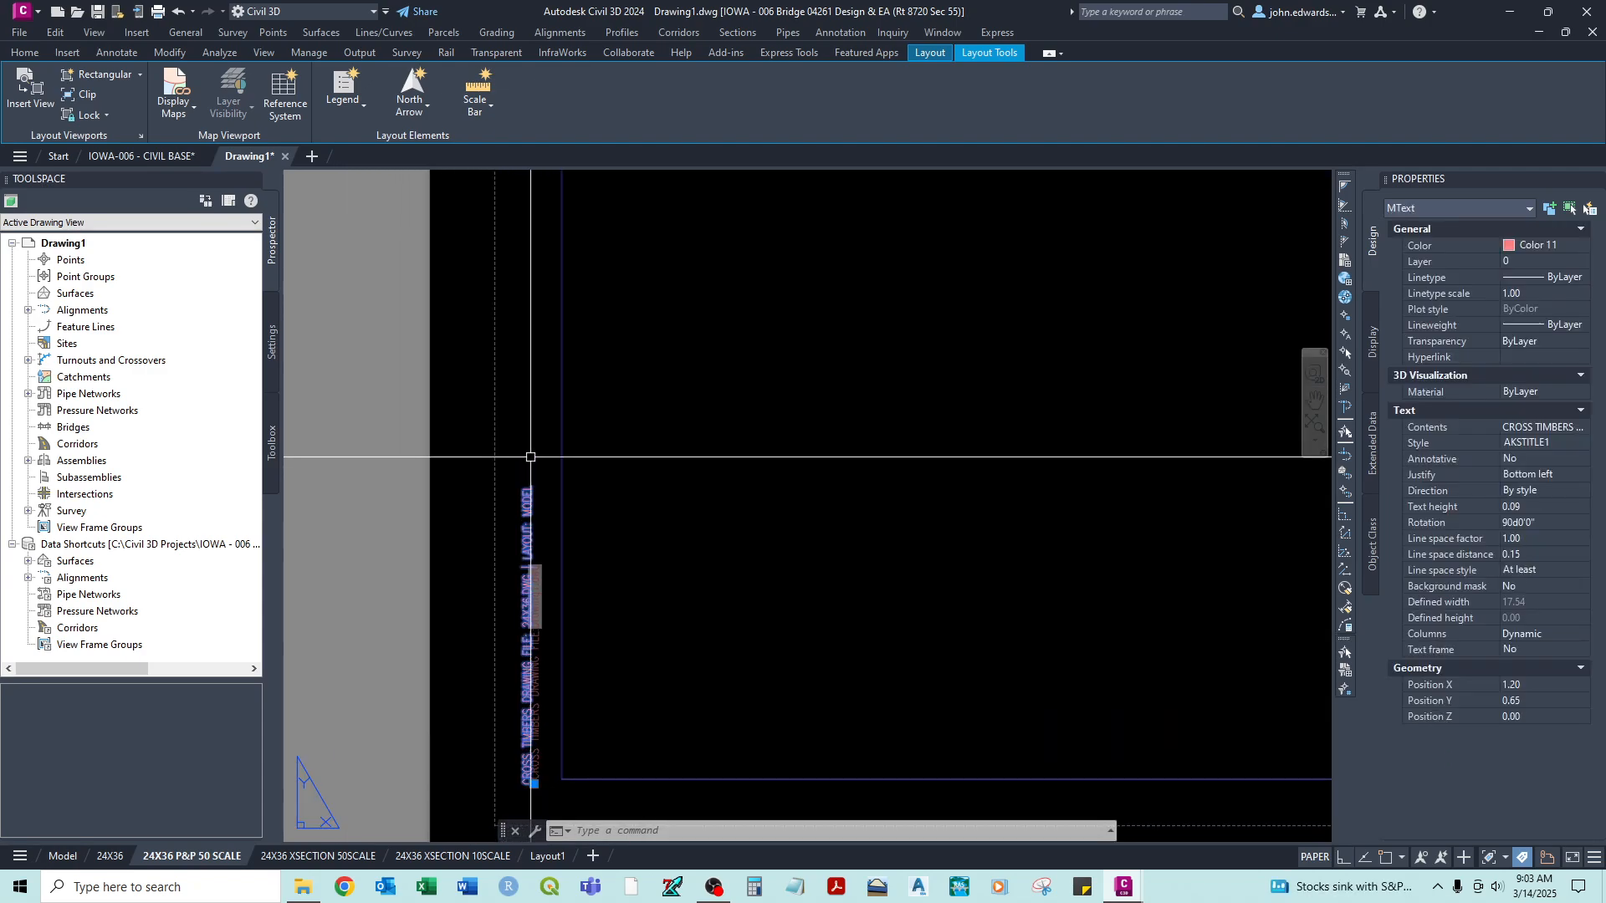
pyautogui.press('Escape')
pyautogui.scroll(-5, 663, 384)
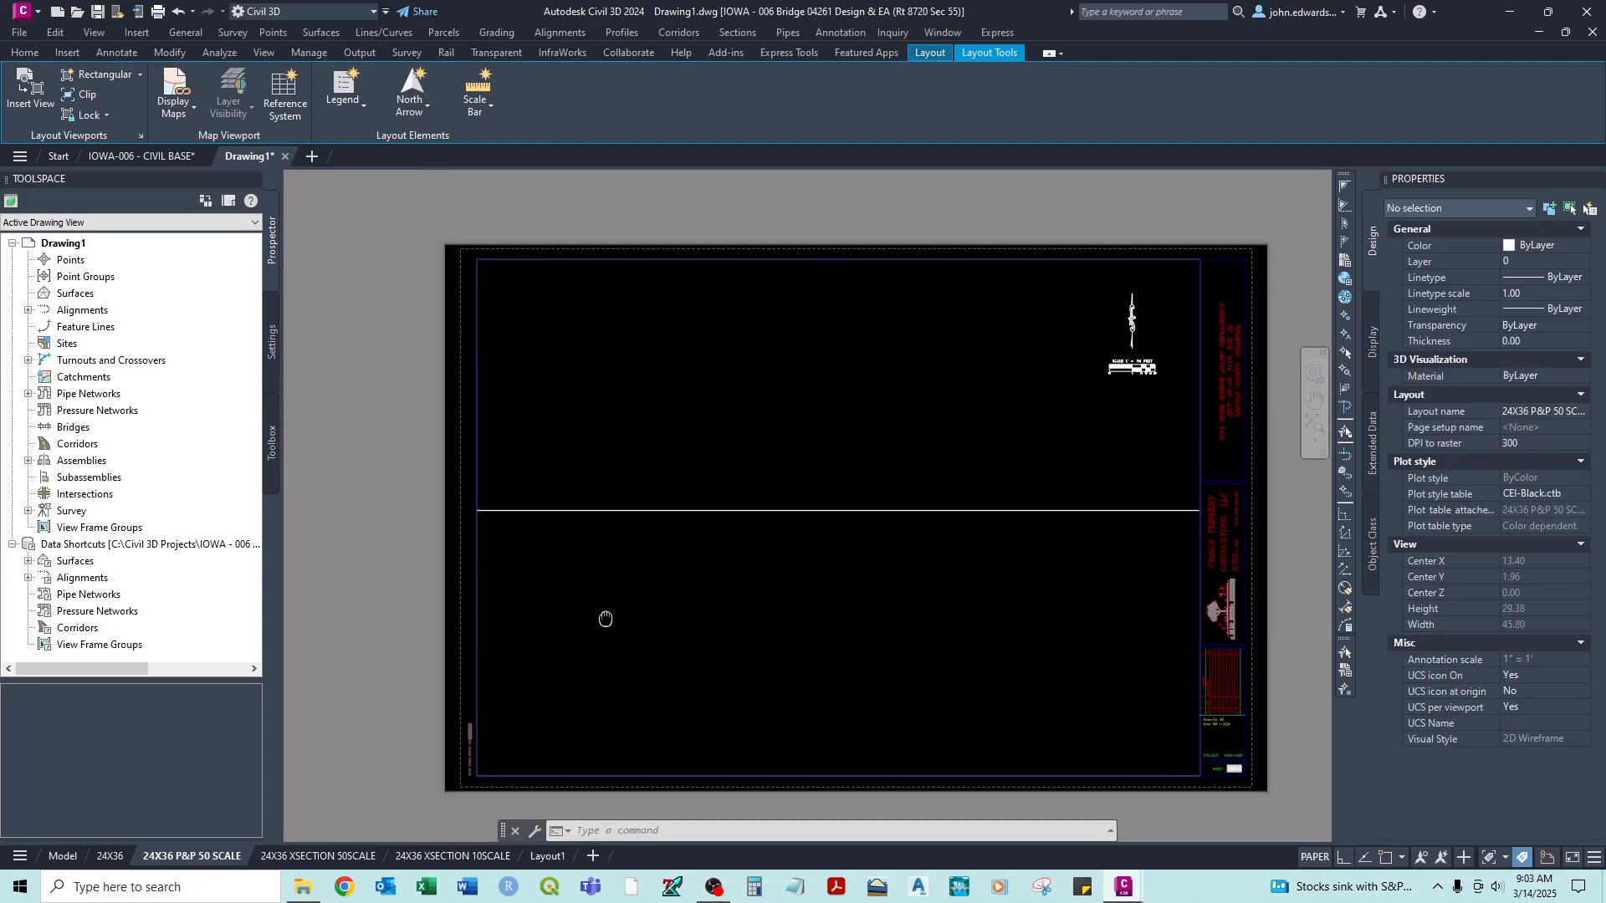
# - In IOWA-006 - CIVIL BASE, copy the PLAN & PROFILE SHEET title with the title block's upper-right corner as base point
pyautogui.click(115, 153)
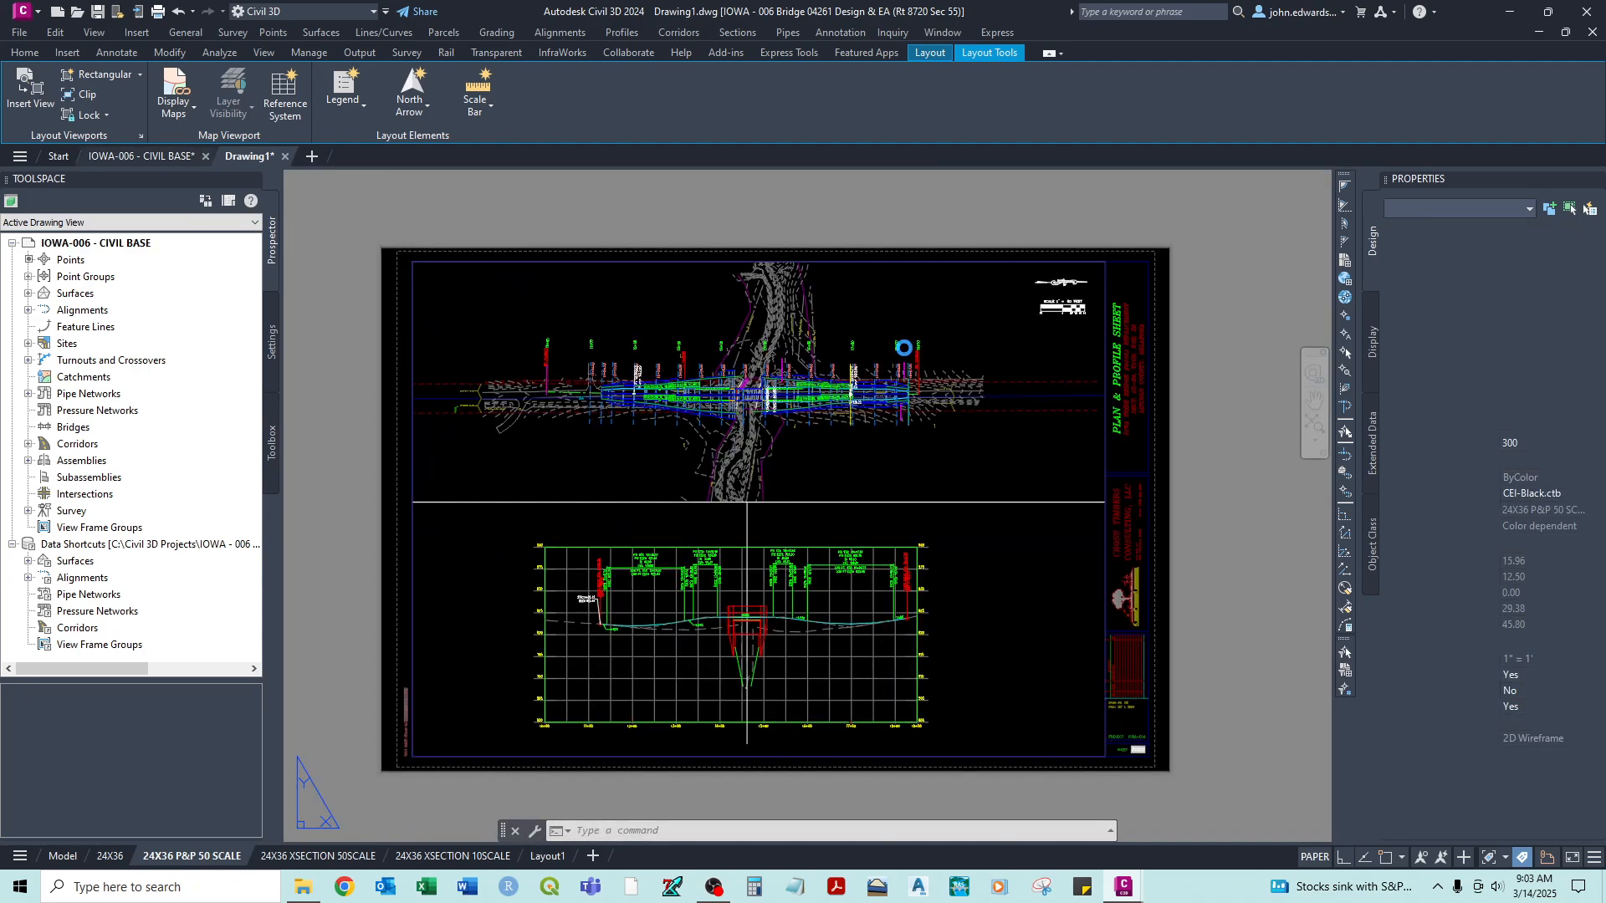
pyautogui.scroll(2, 1154, 322)
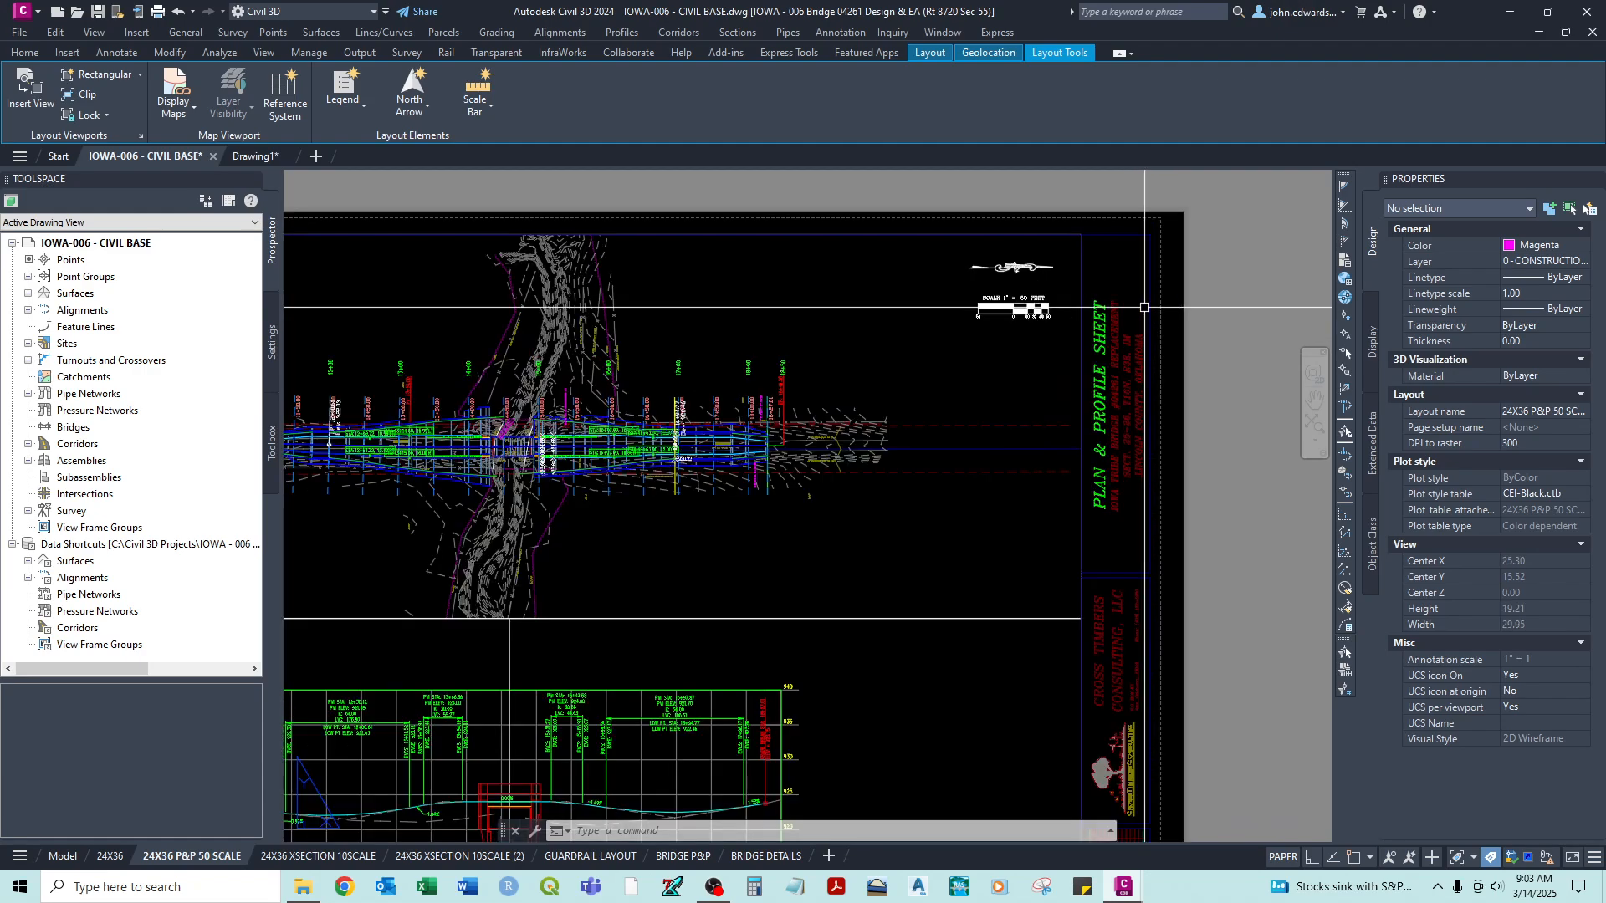
pyautogui.click(1101, 319)
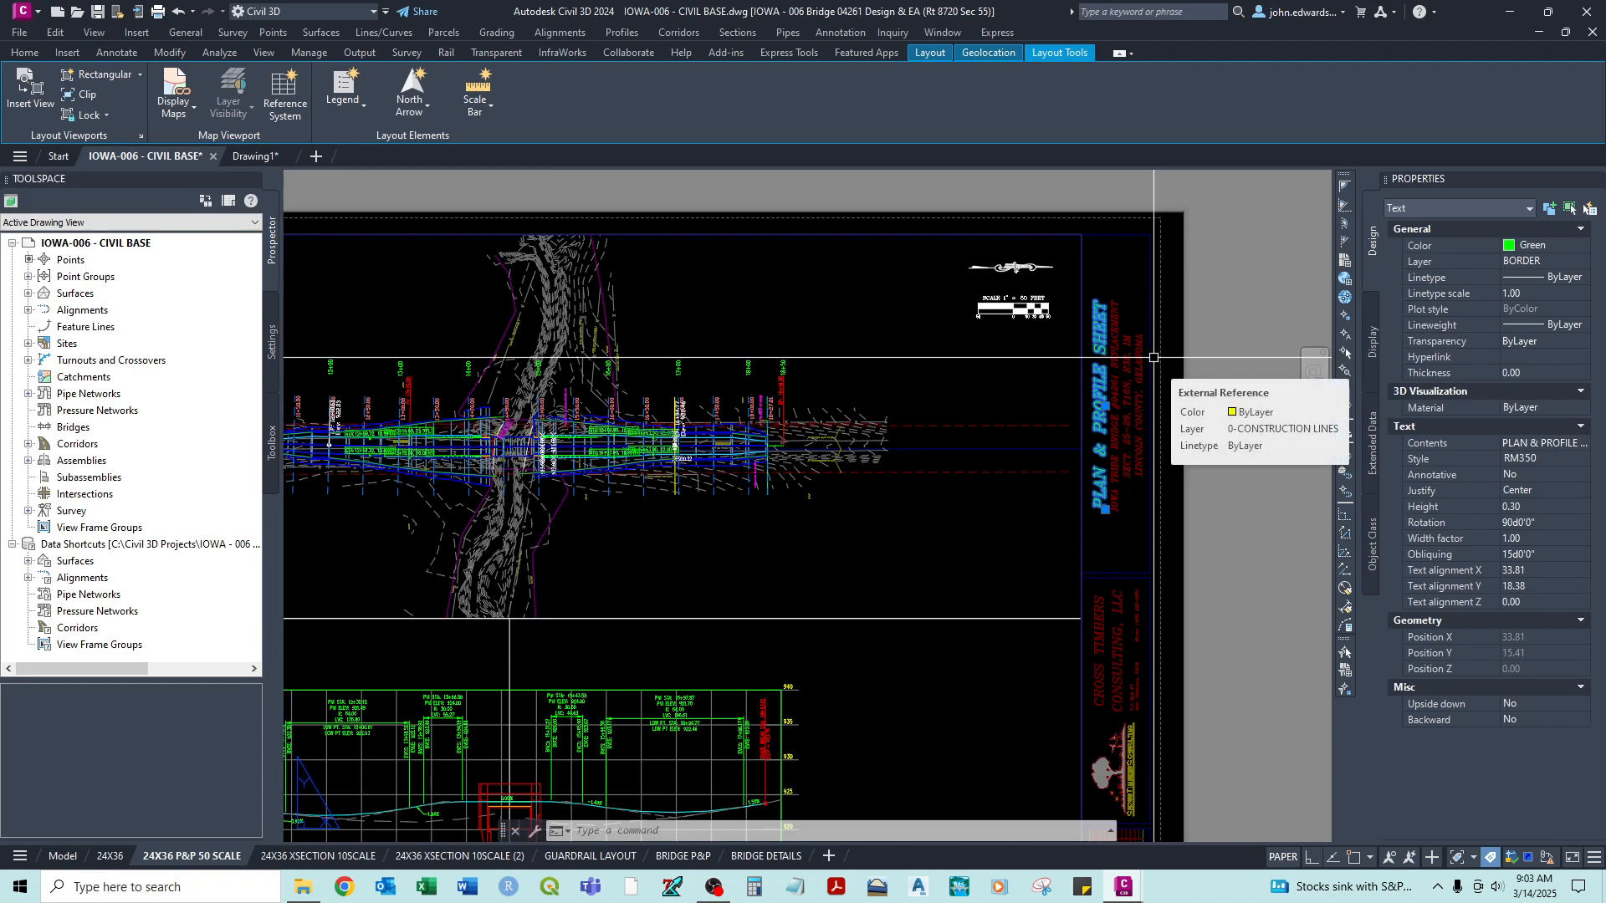
pyautogui.hotkey('ctrl', 'shift', 'c')
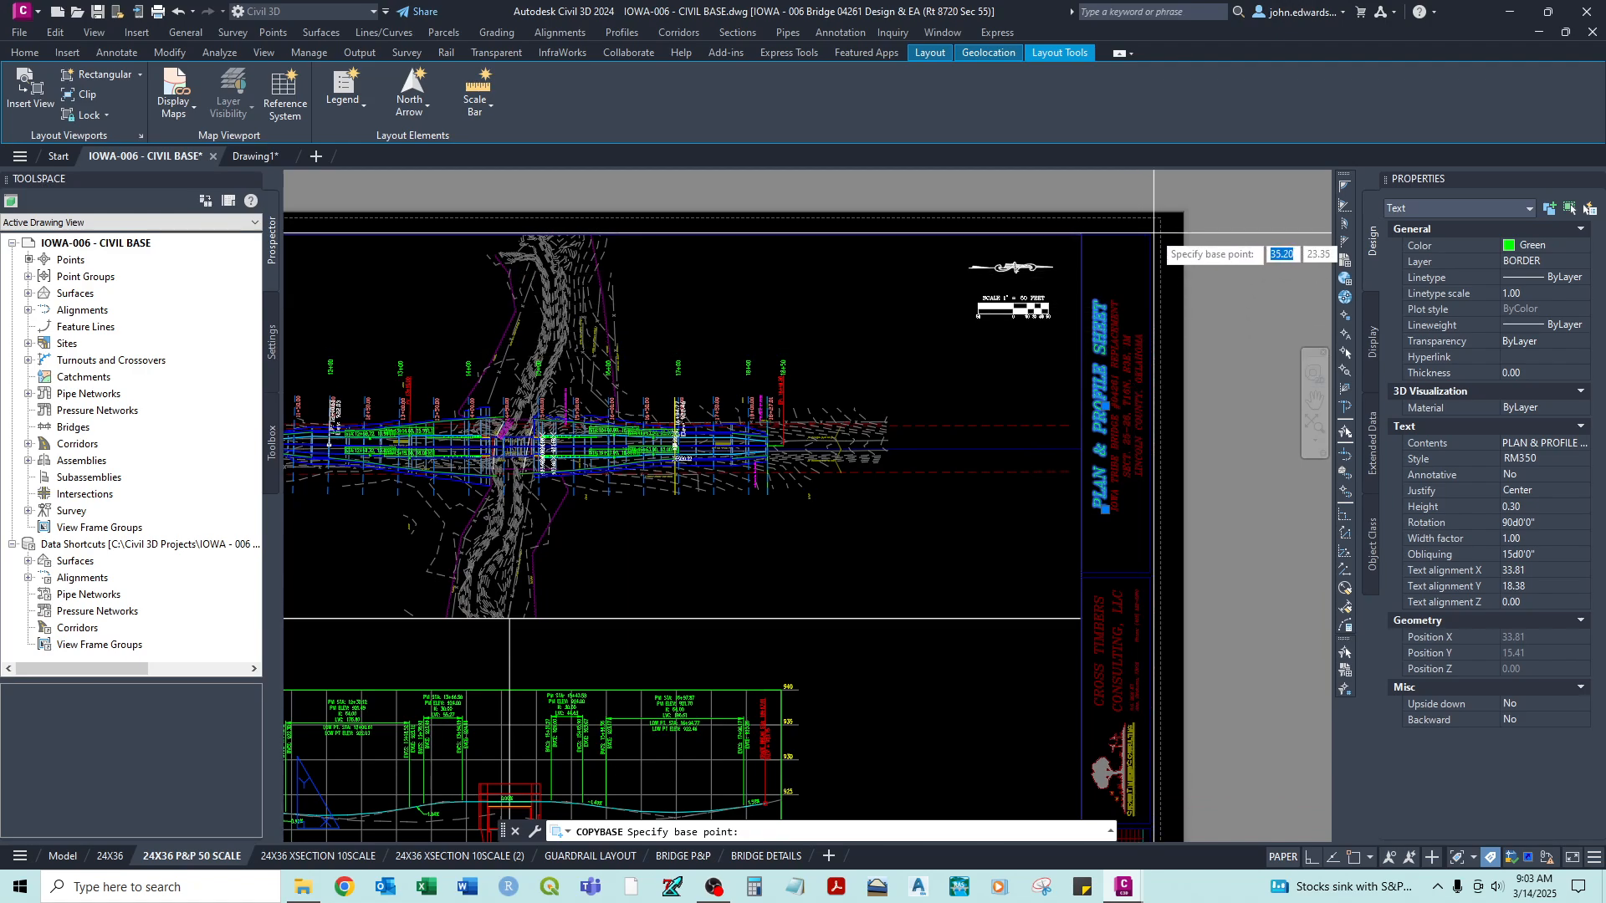
pyautogui.press('F3')
pyautogui.click(1150, 235)
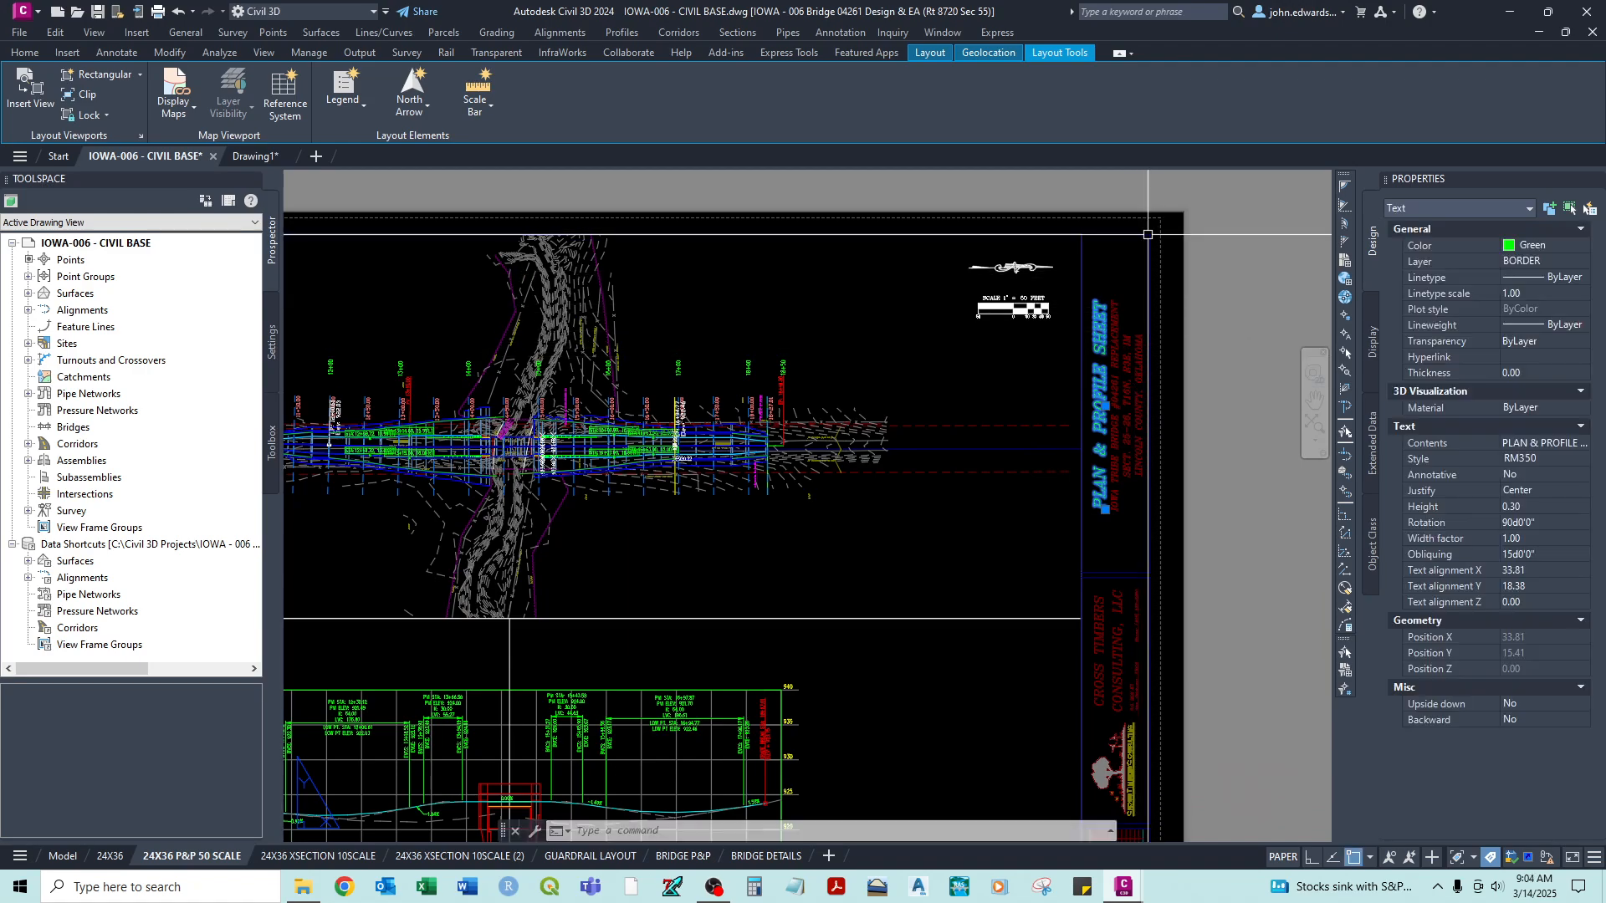
# - Paste the PLAN & PROFILE SHEET title into Drawing1's P&P layout at the title block's upper-right endpoint
pyautogui.click(254, 151)
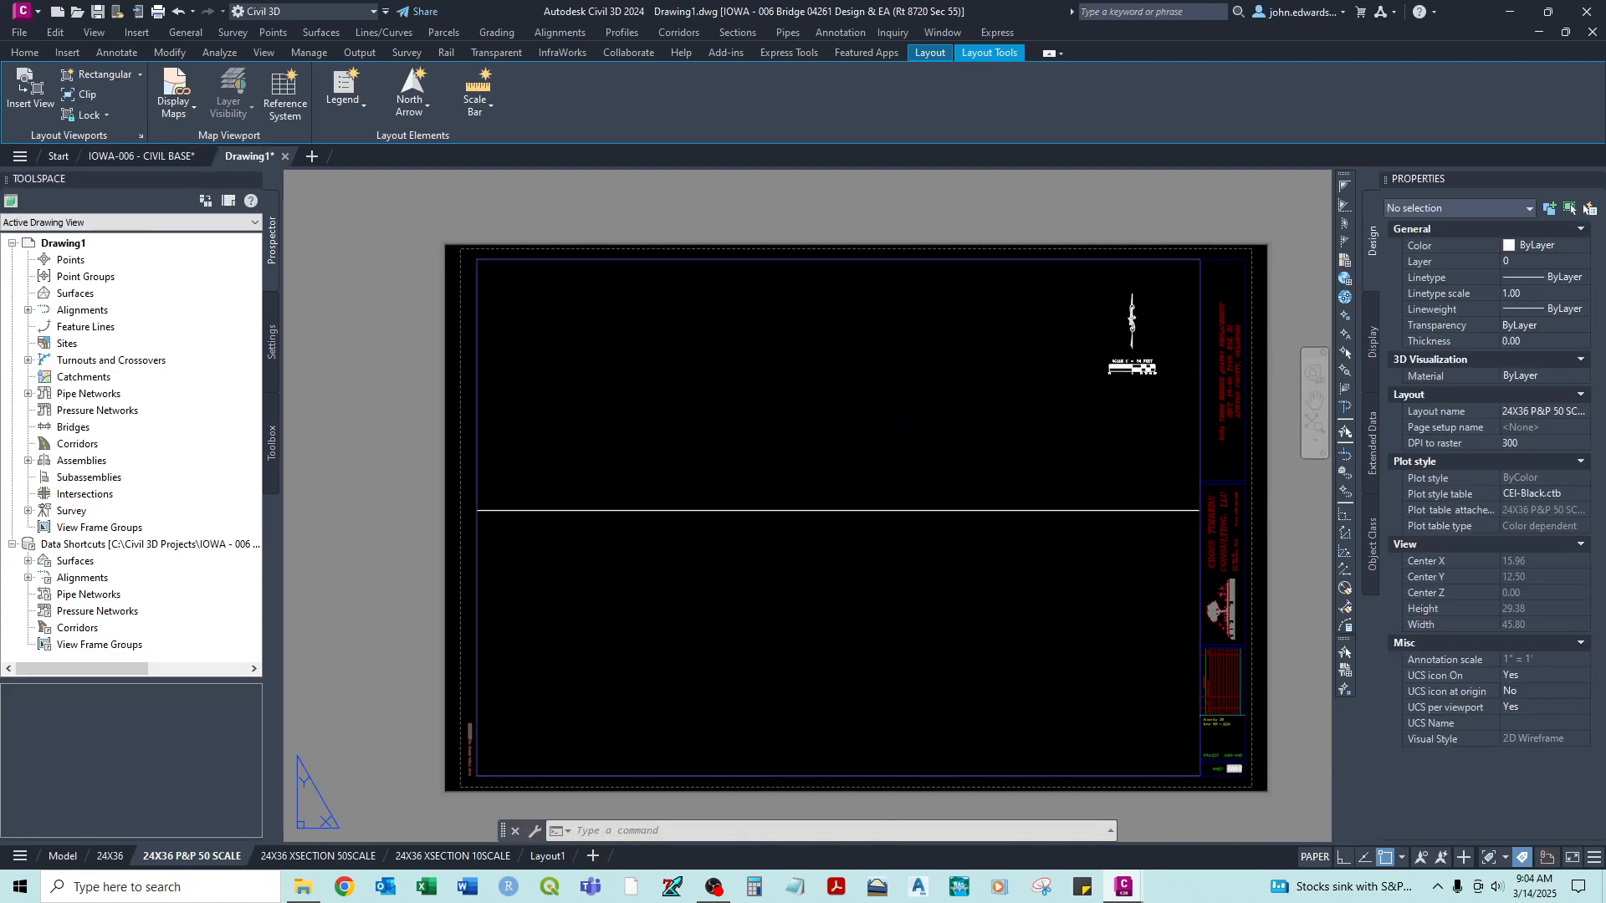
pyautogui.hotkey('ctrl', 'v')
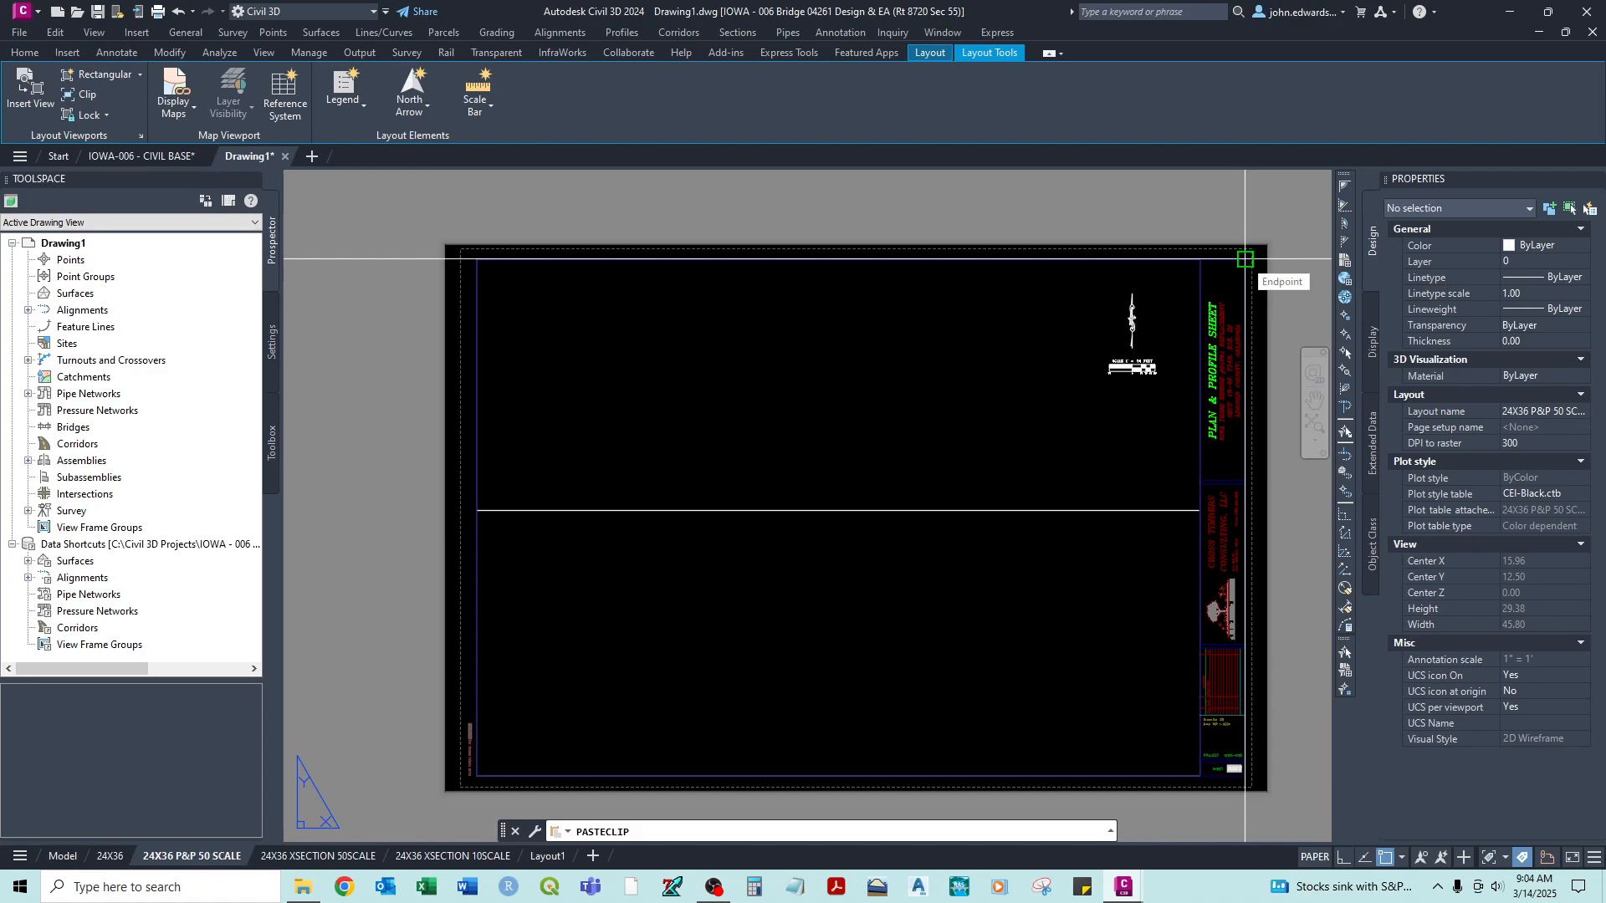
pyautogui.click(1246, 259)
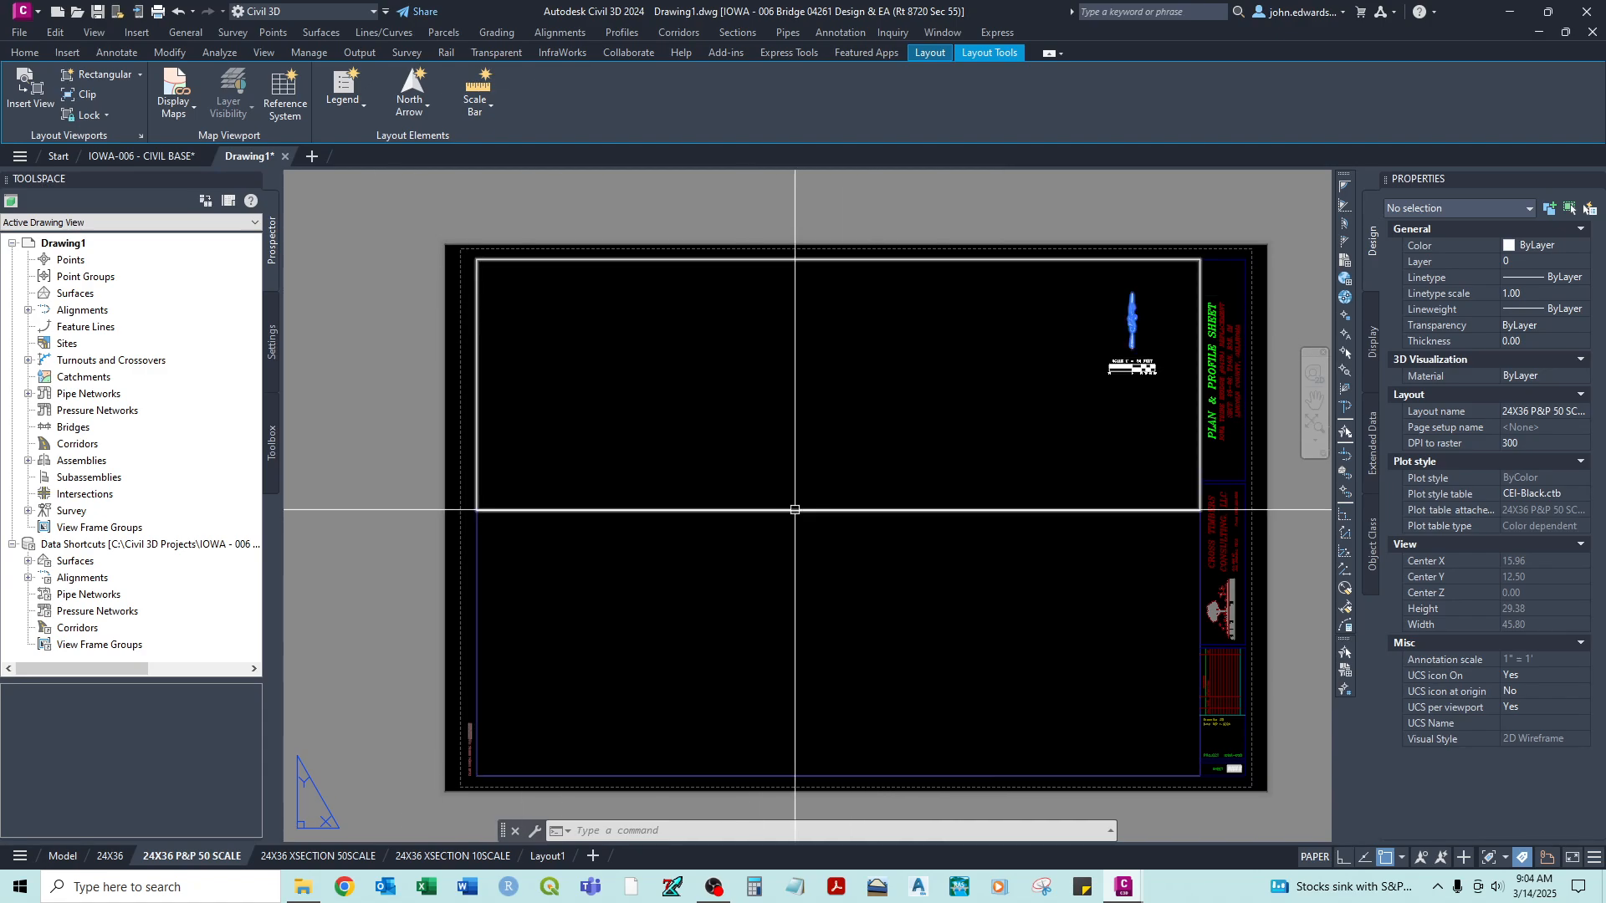
pyautogui.moveTo(1189, 582); pyautogui.dragTo(1177, 563, button='middle')
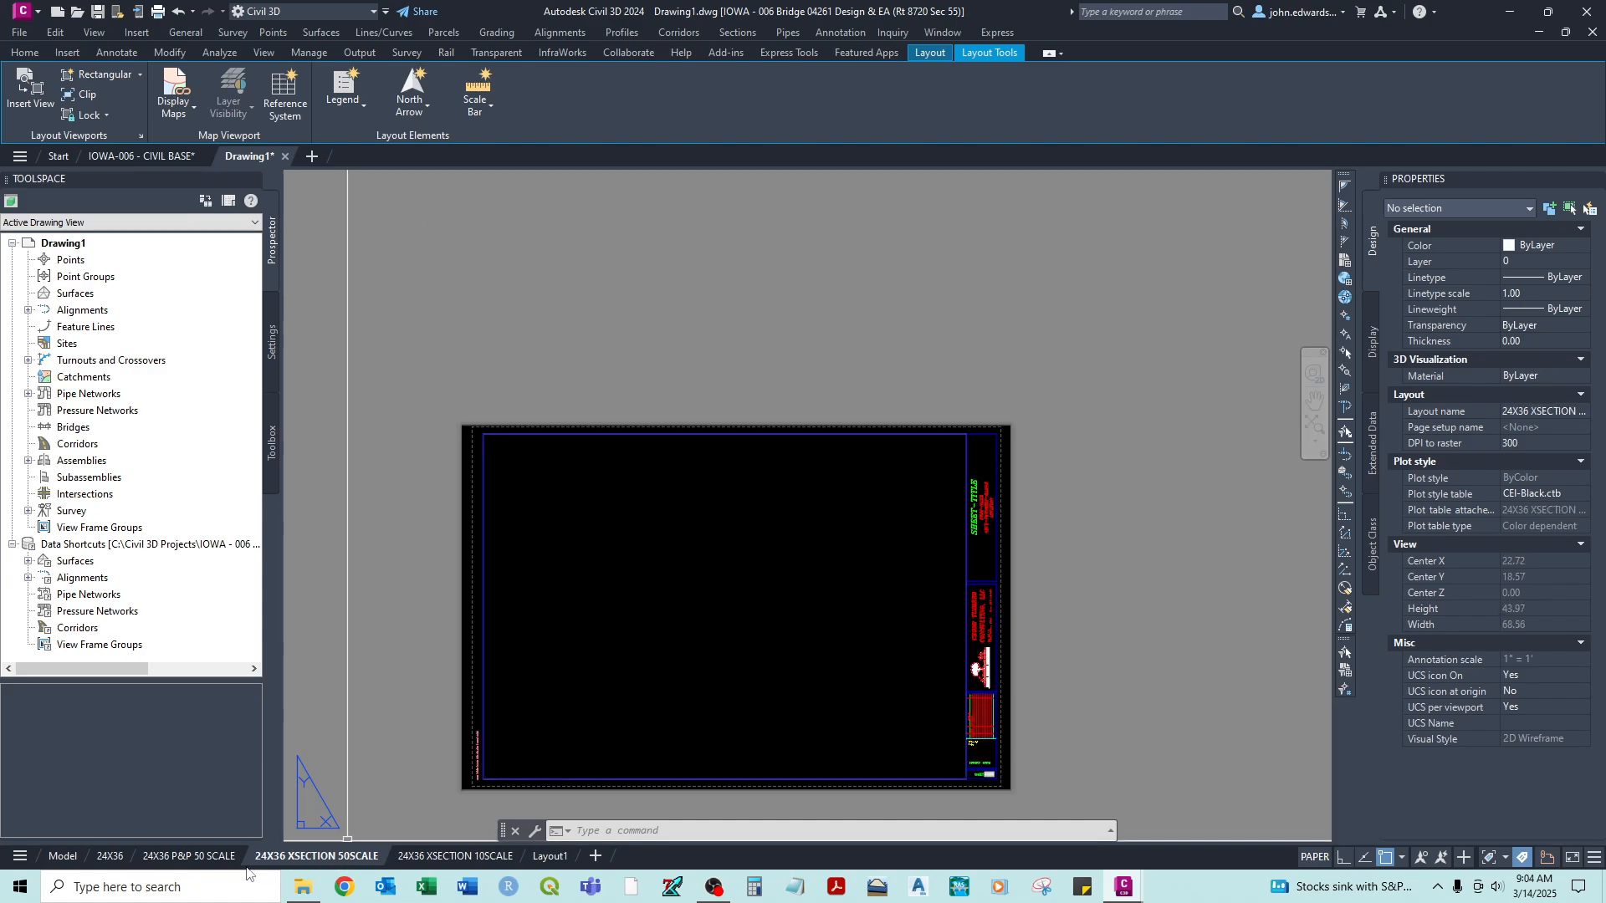
# - Delete the 24X36 title block from the 24X36 XSECTION 10SCALE layout
pyautogui.click(454, 857)
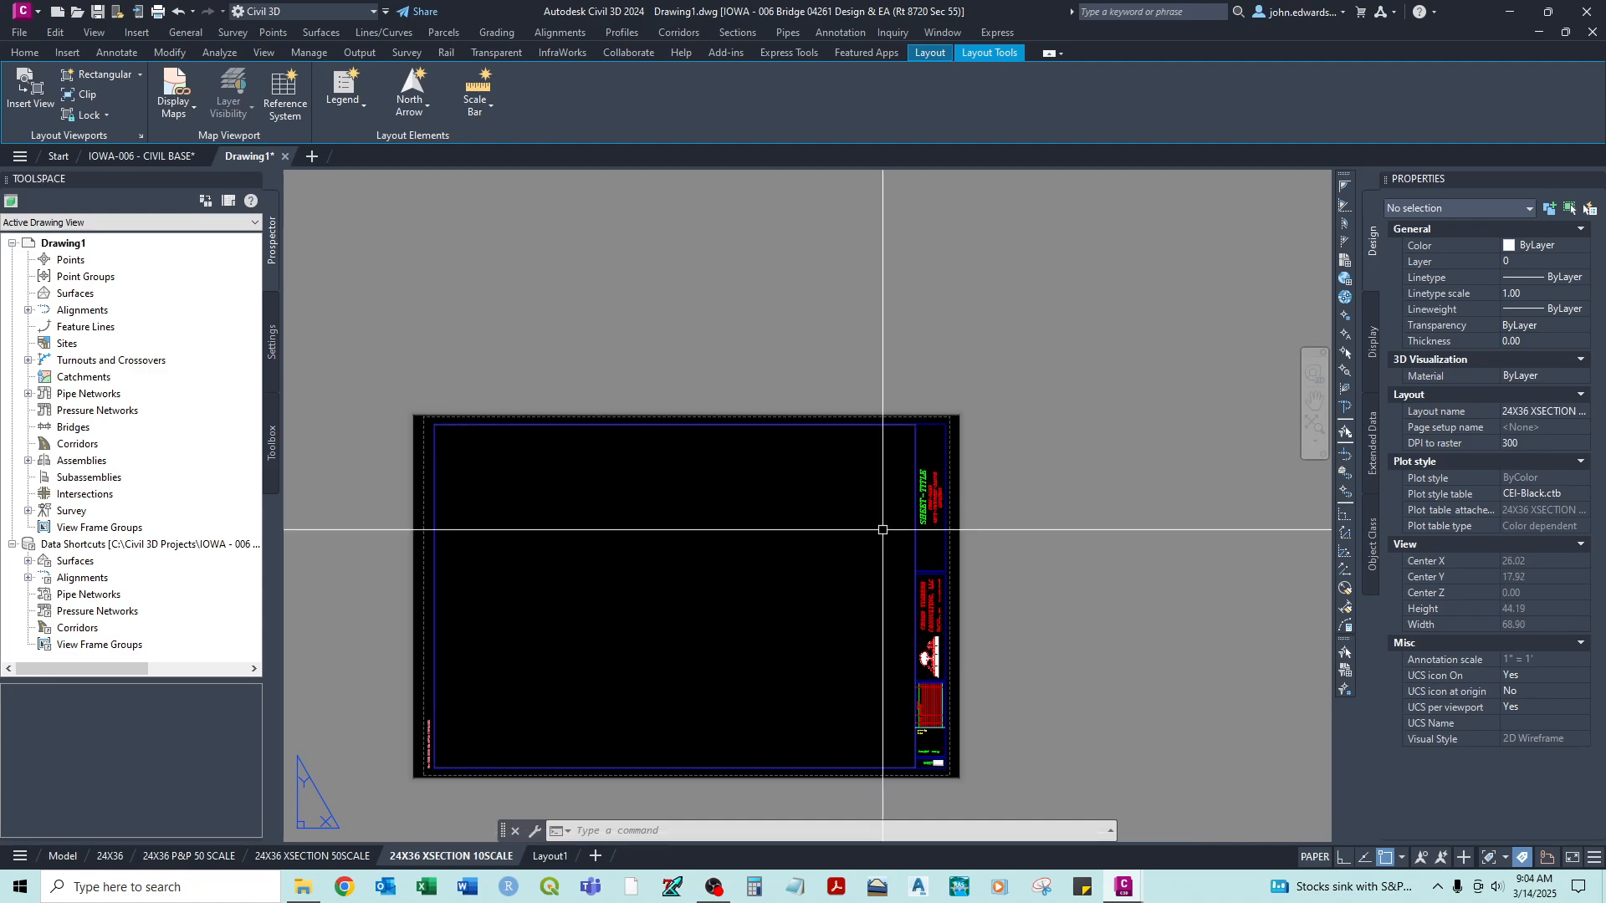
pyautogui.moveTo(938, 436); pyautogui.dragTo(1044, 352, button='middle')
pyautogui.scroll(2, 1043, 352)
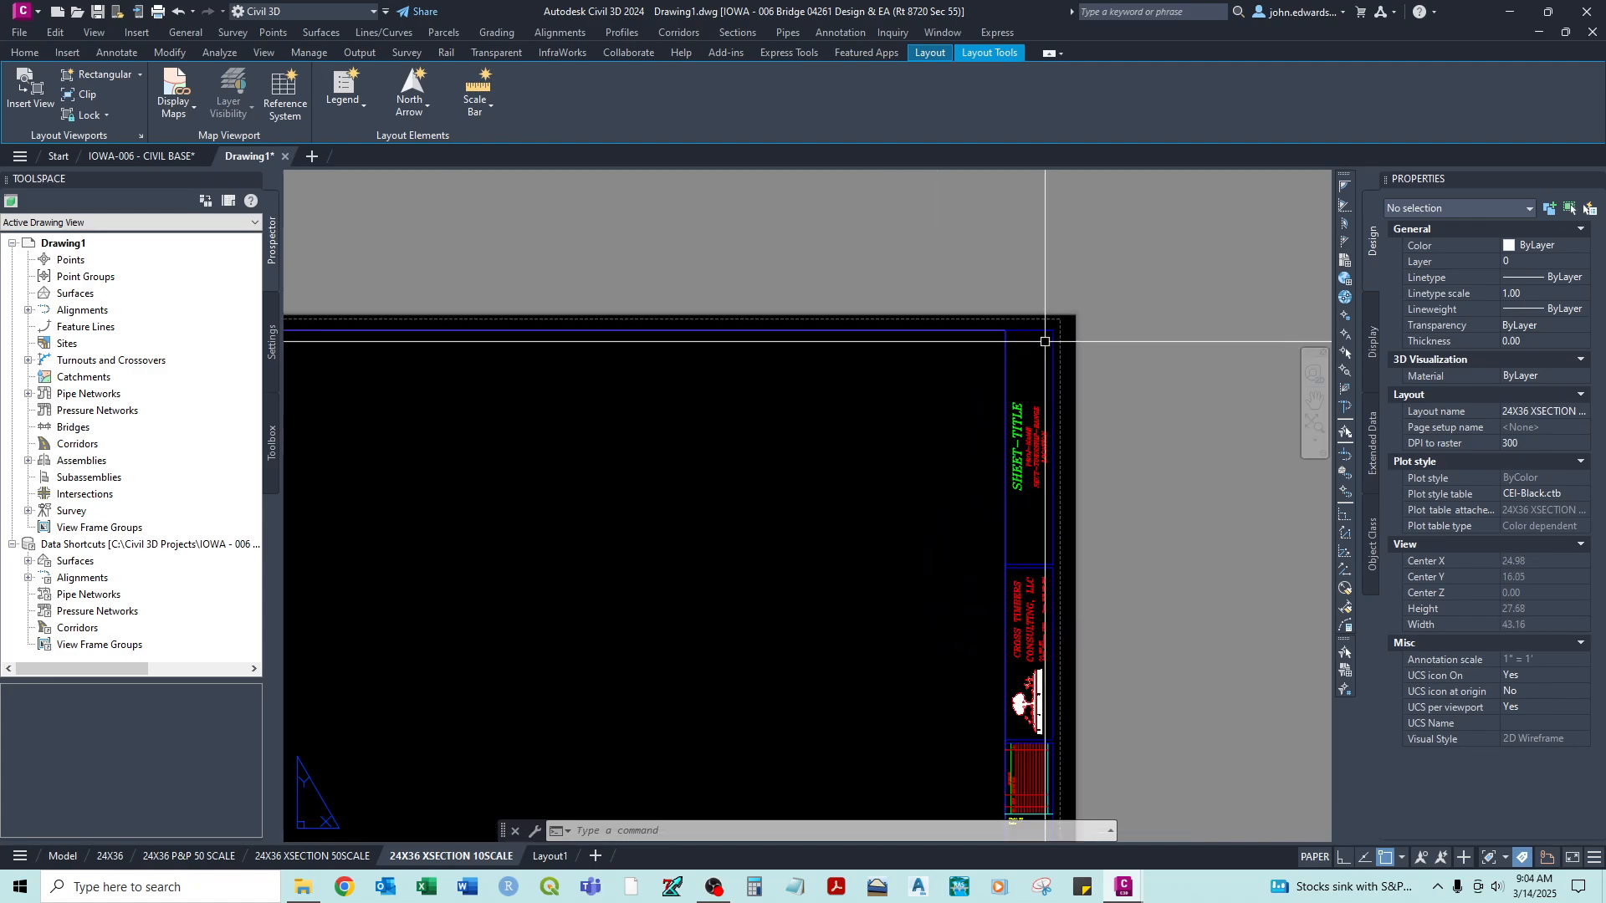
pyautogui.click(1038, 327)
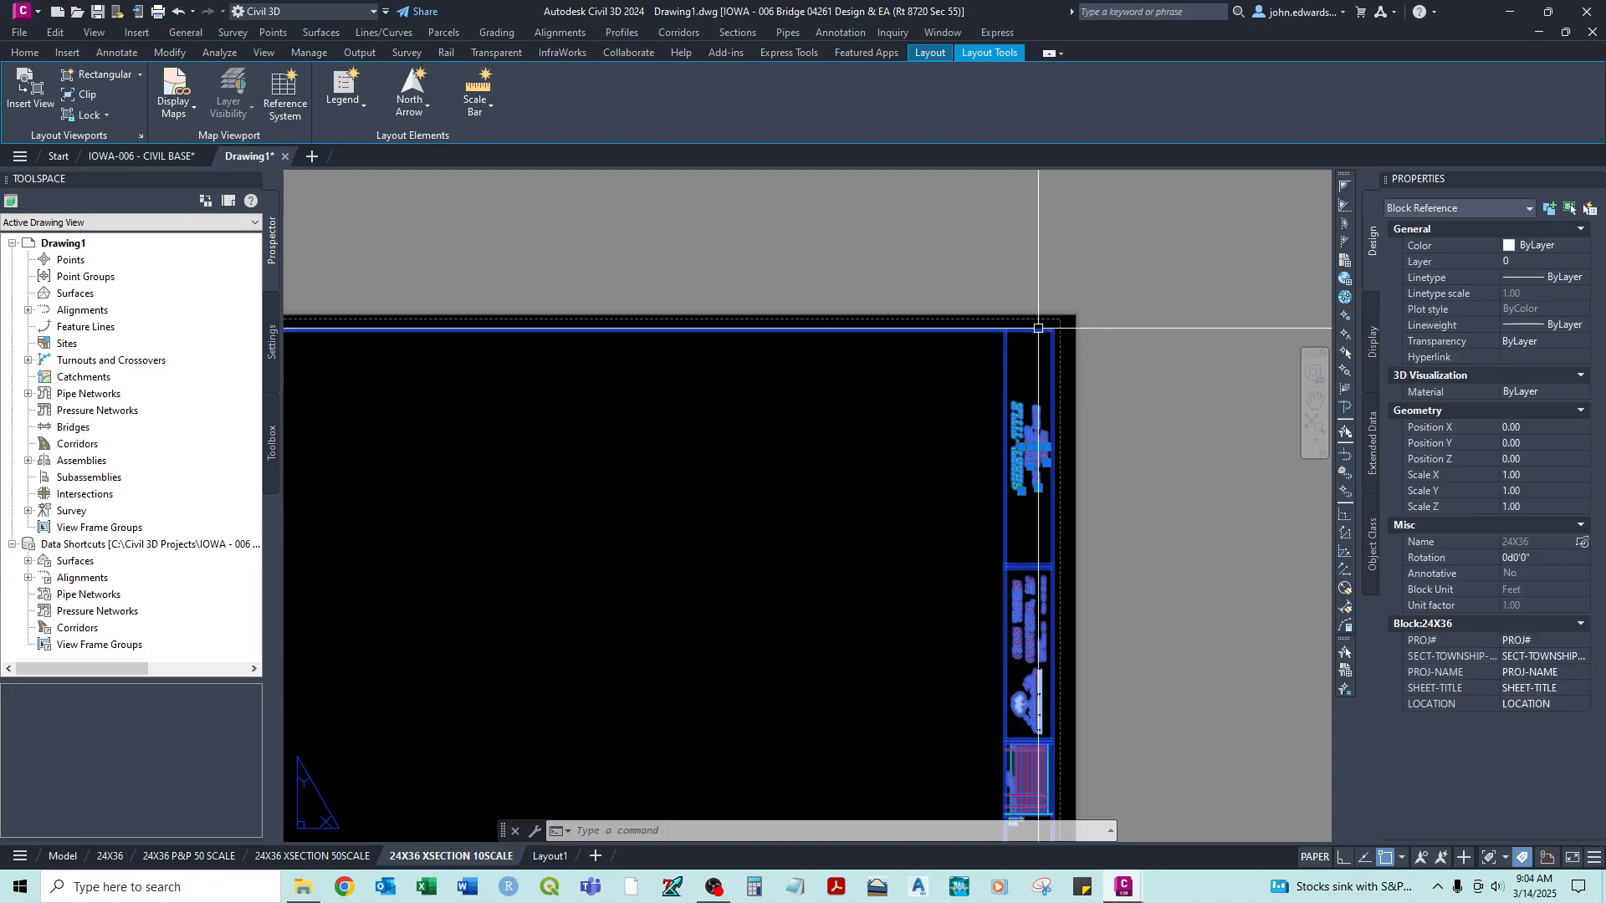
pyautogui.press('Delete')
# - Attach the IOWA-006 - (24X36) border reference to the cross-section layout at insertion point 0,0,0 and scale 1.00
pyautogui.press('Return')
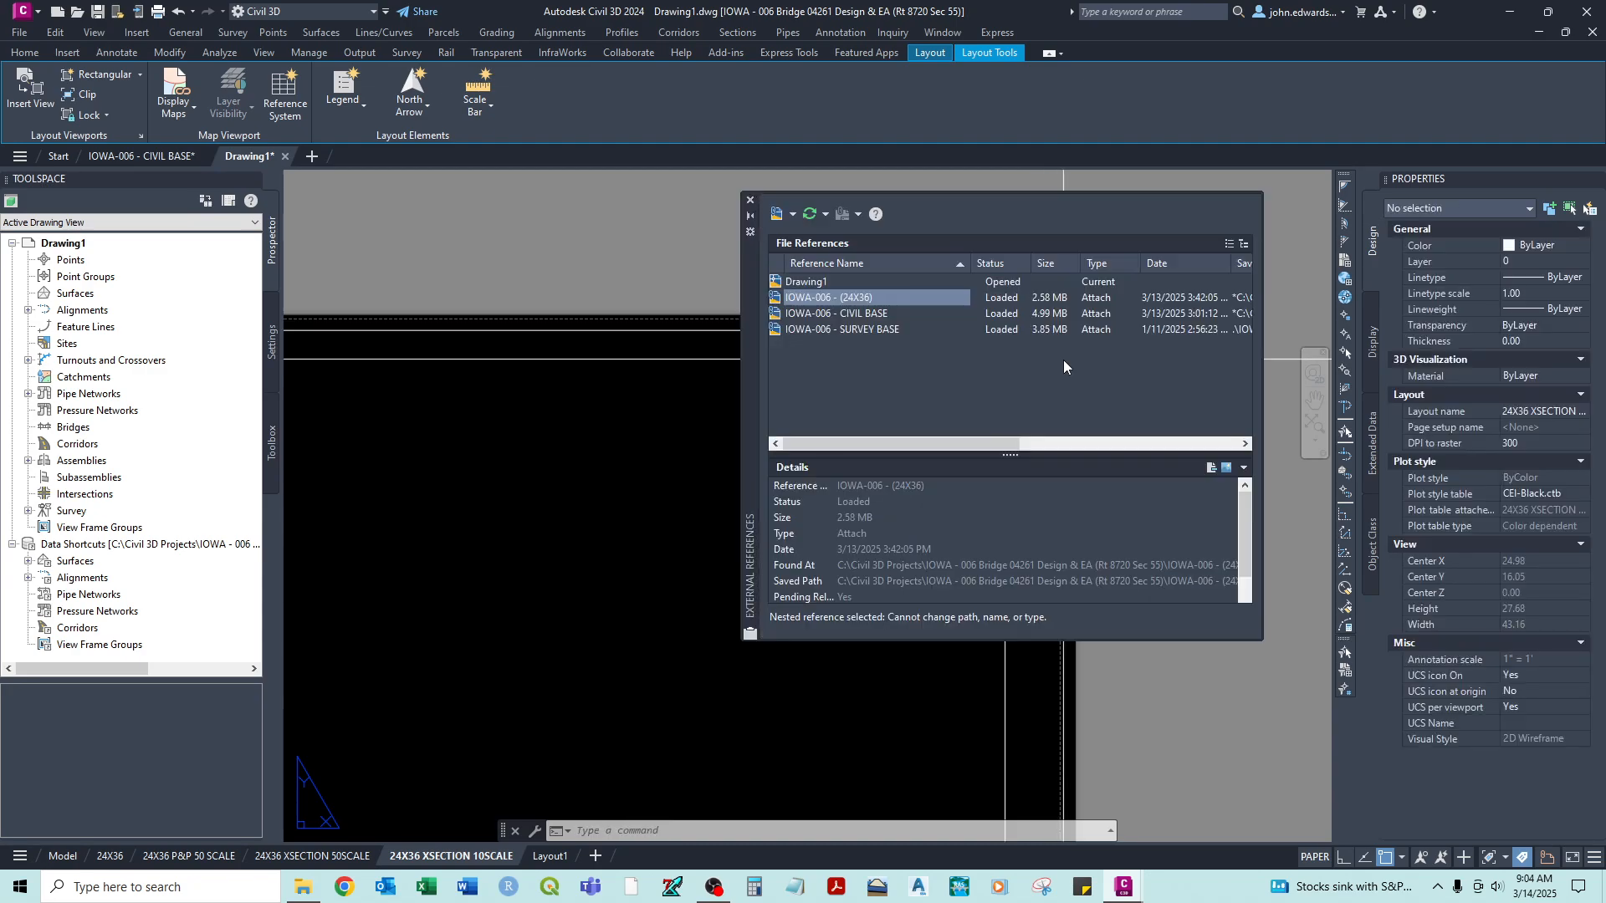
pyautogui.rightClick(851, 301)
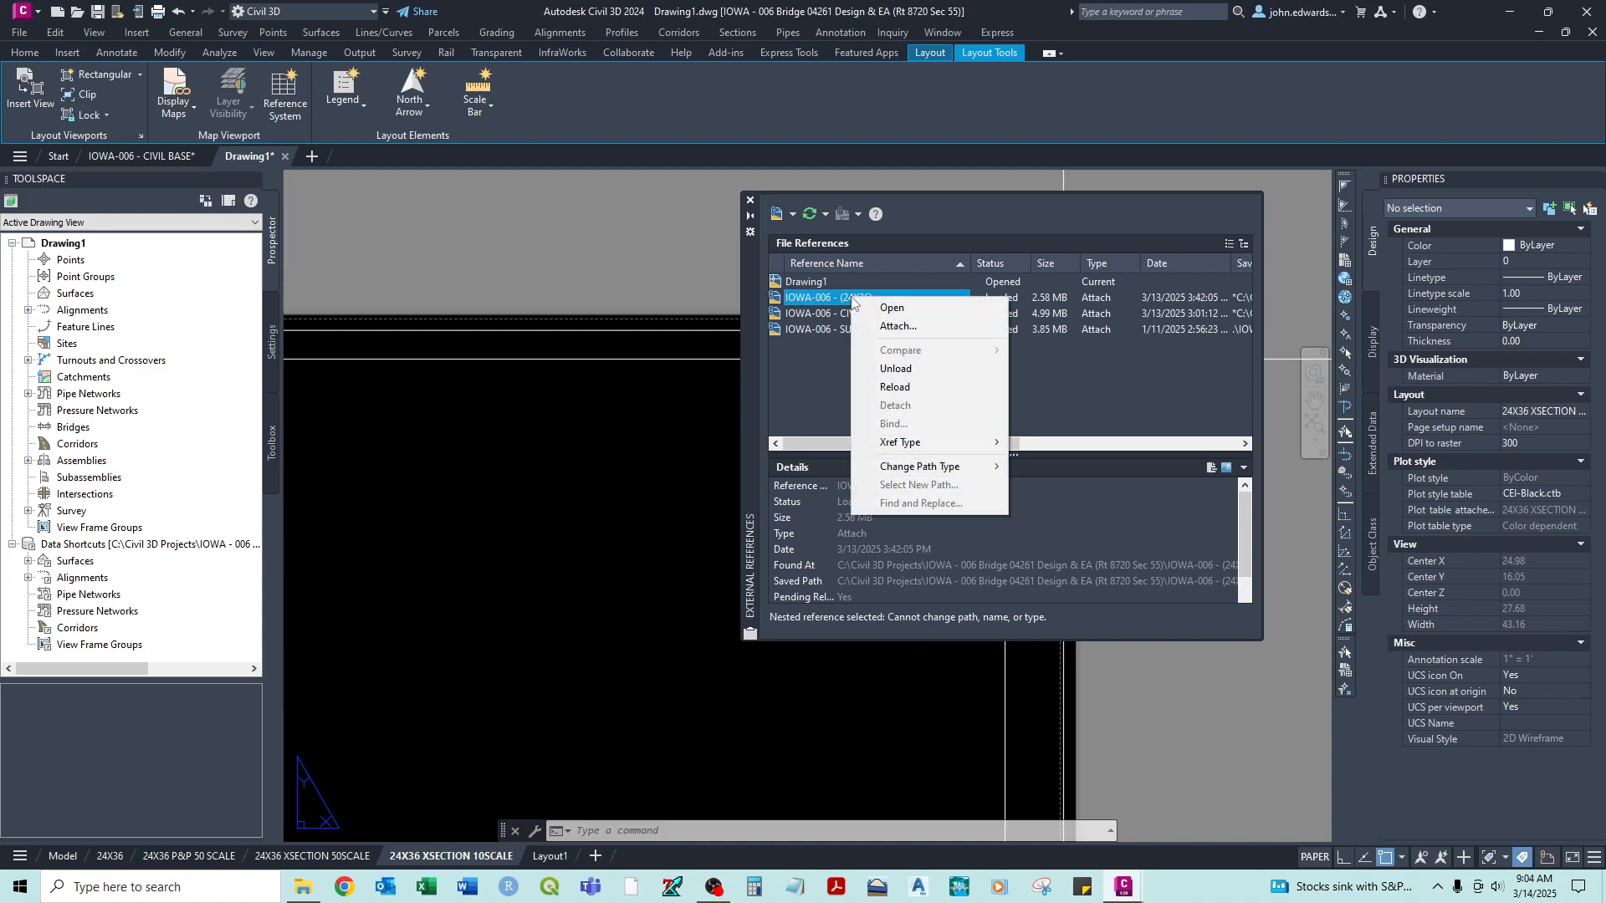
pyautogui.click(885, 328)
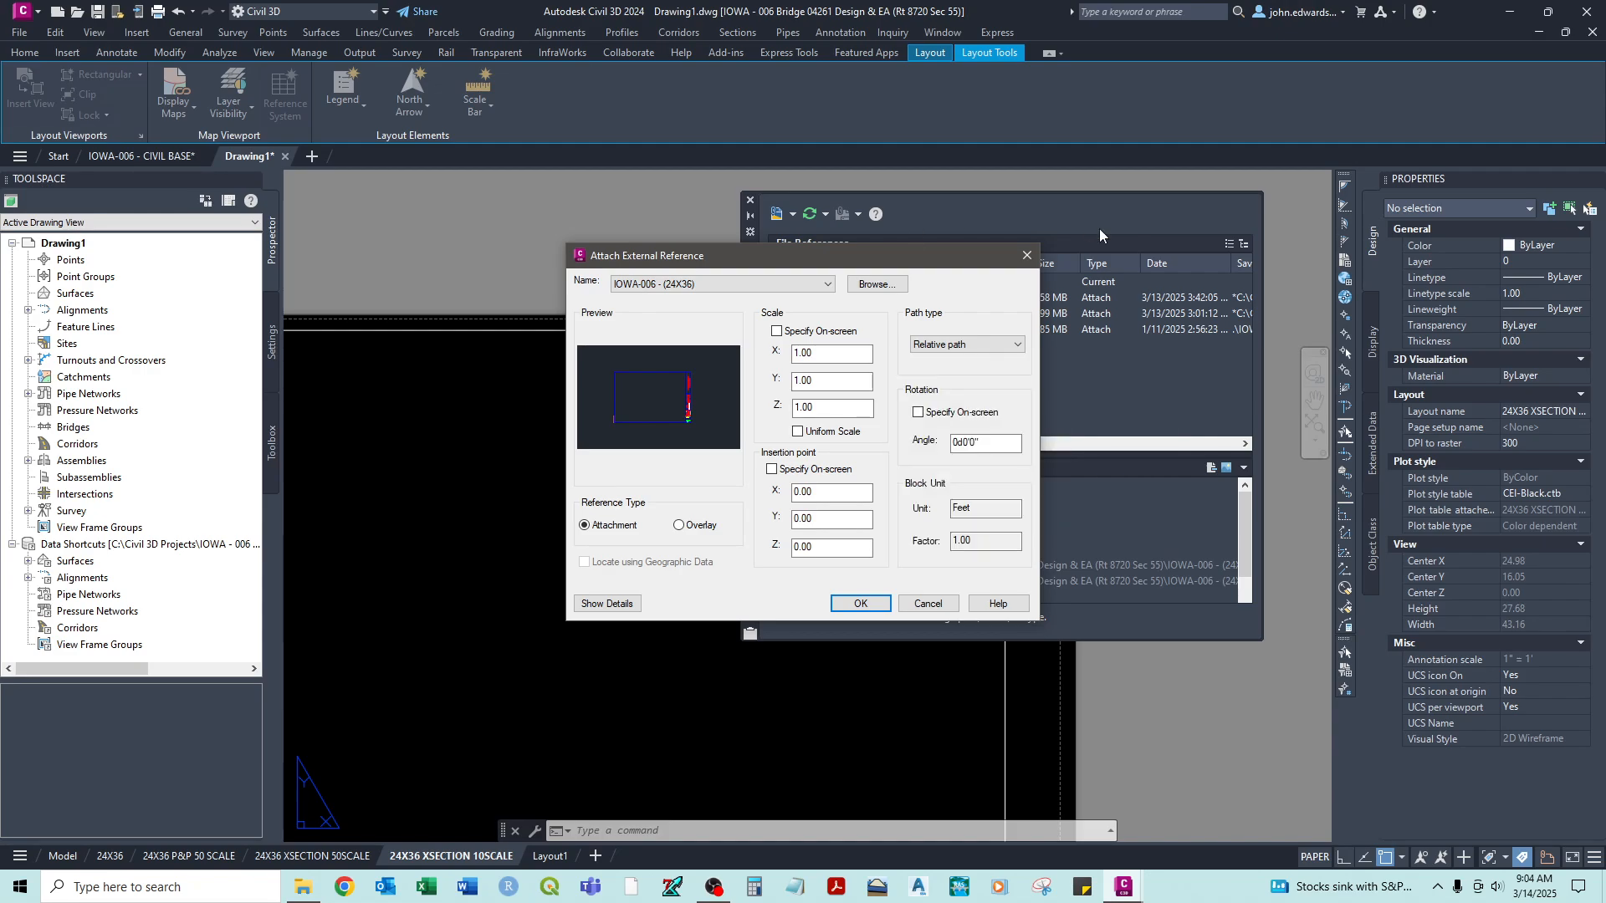
pyautogui.click(860, 603)
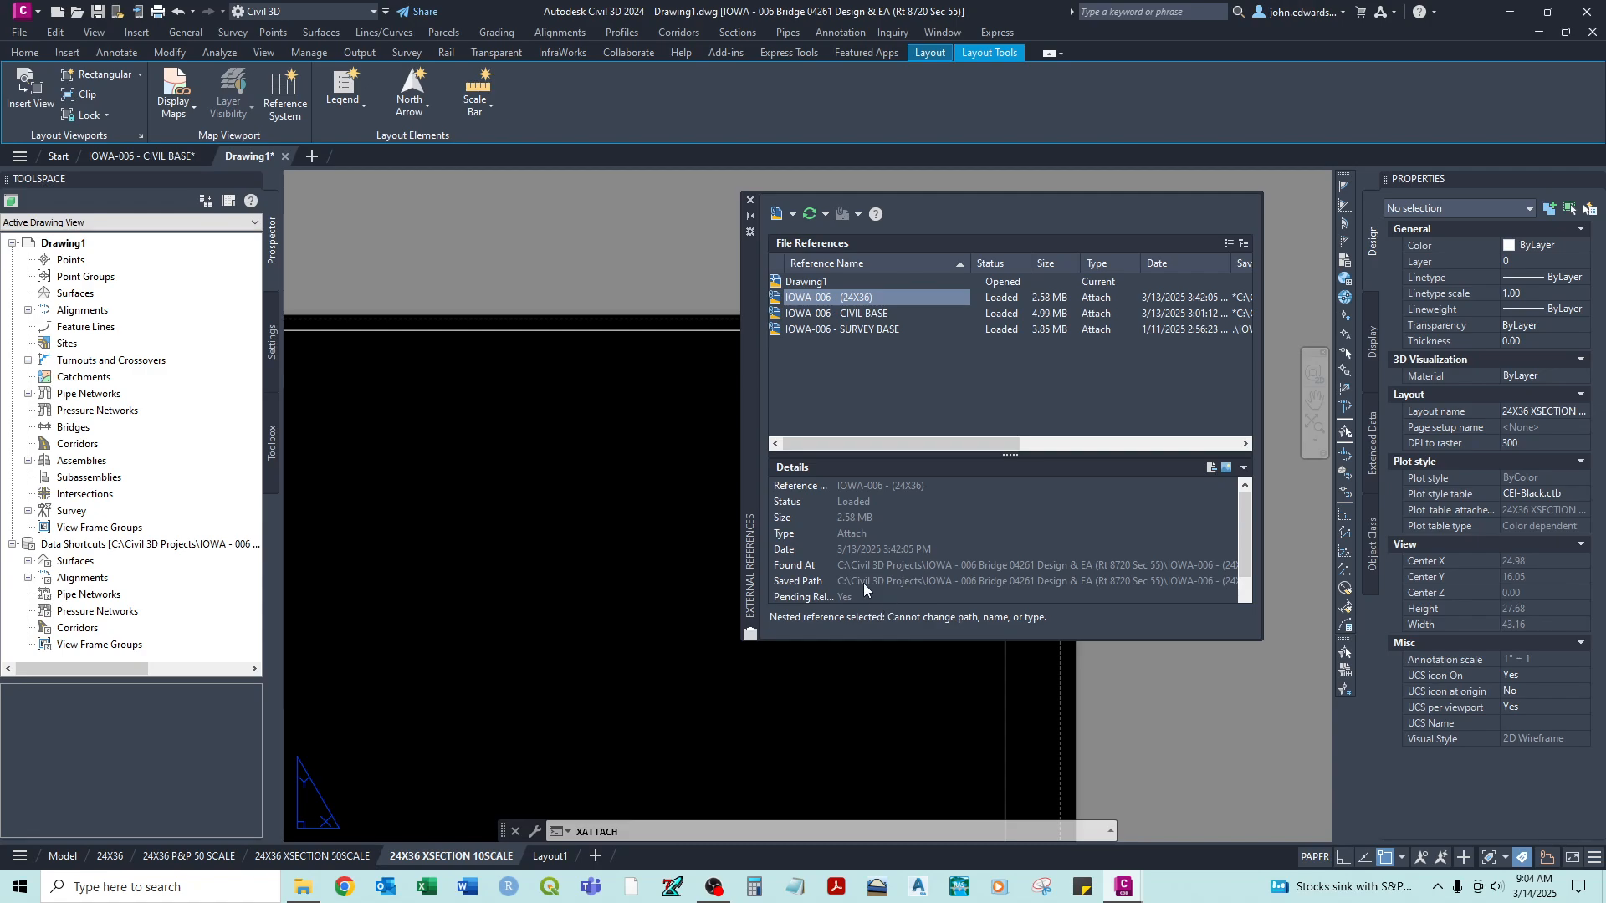
pyautogui.click(750, 202)
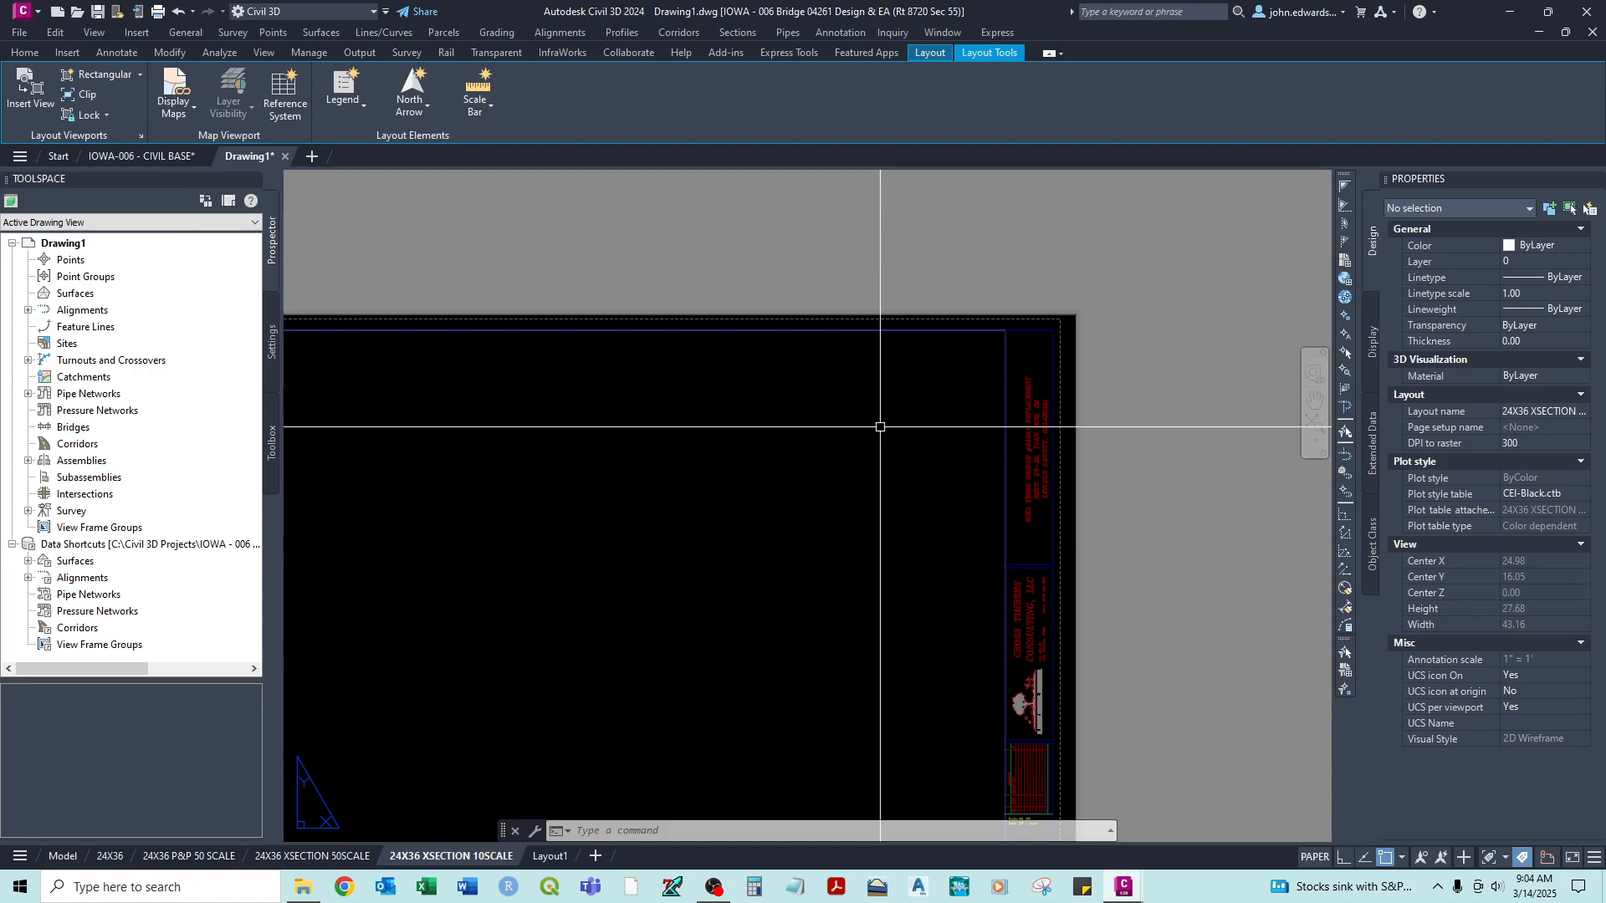
# - Paste the copied sheet title at the title block's upper-right corner and change its text to ROADWAY SECTIONS
pyautogui.hotkey('ctrl', 'v')
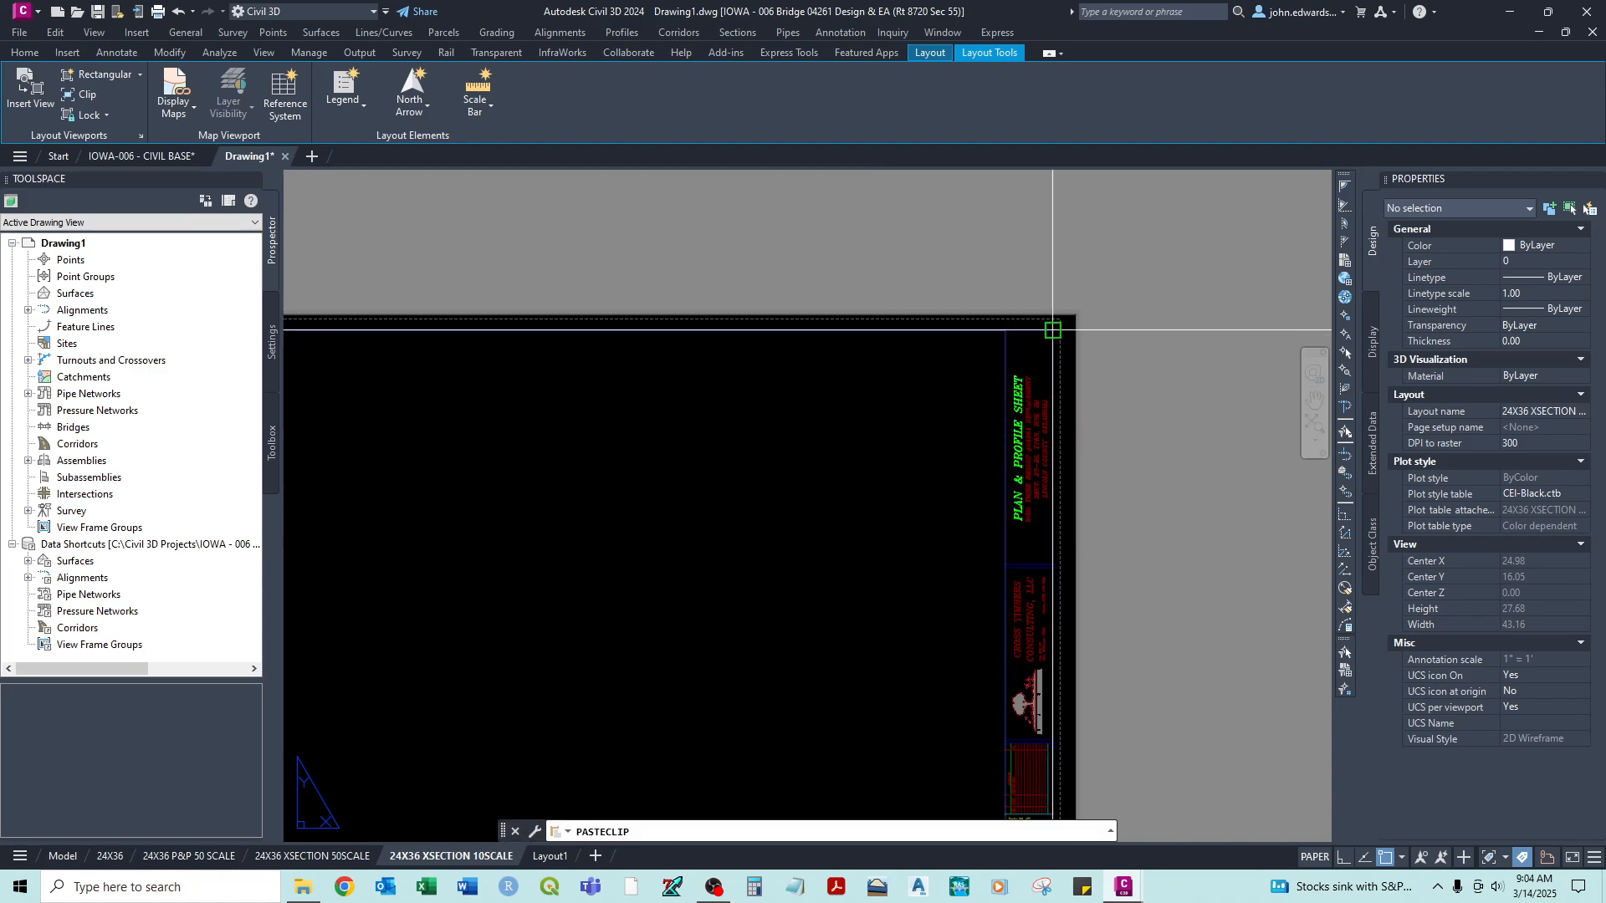
pyautogui.click(1017, 395)
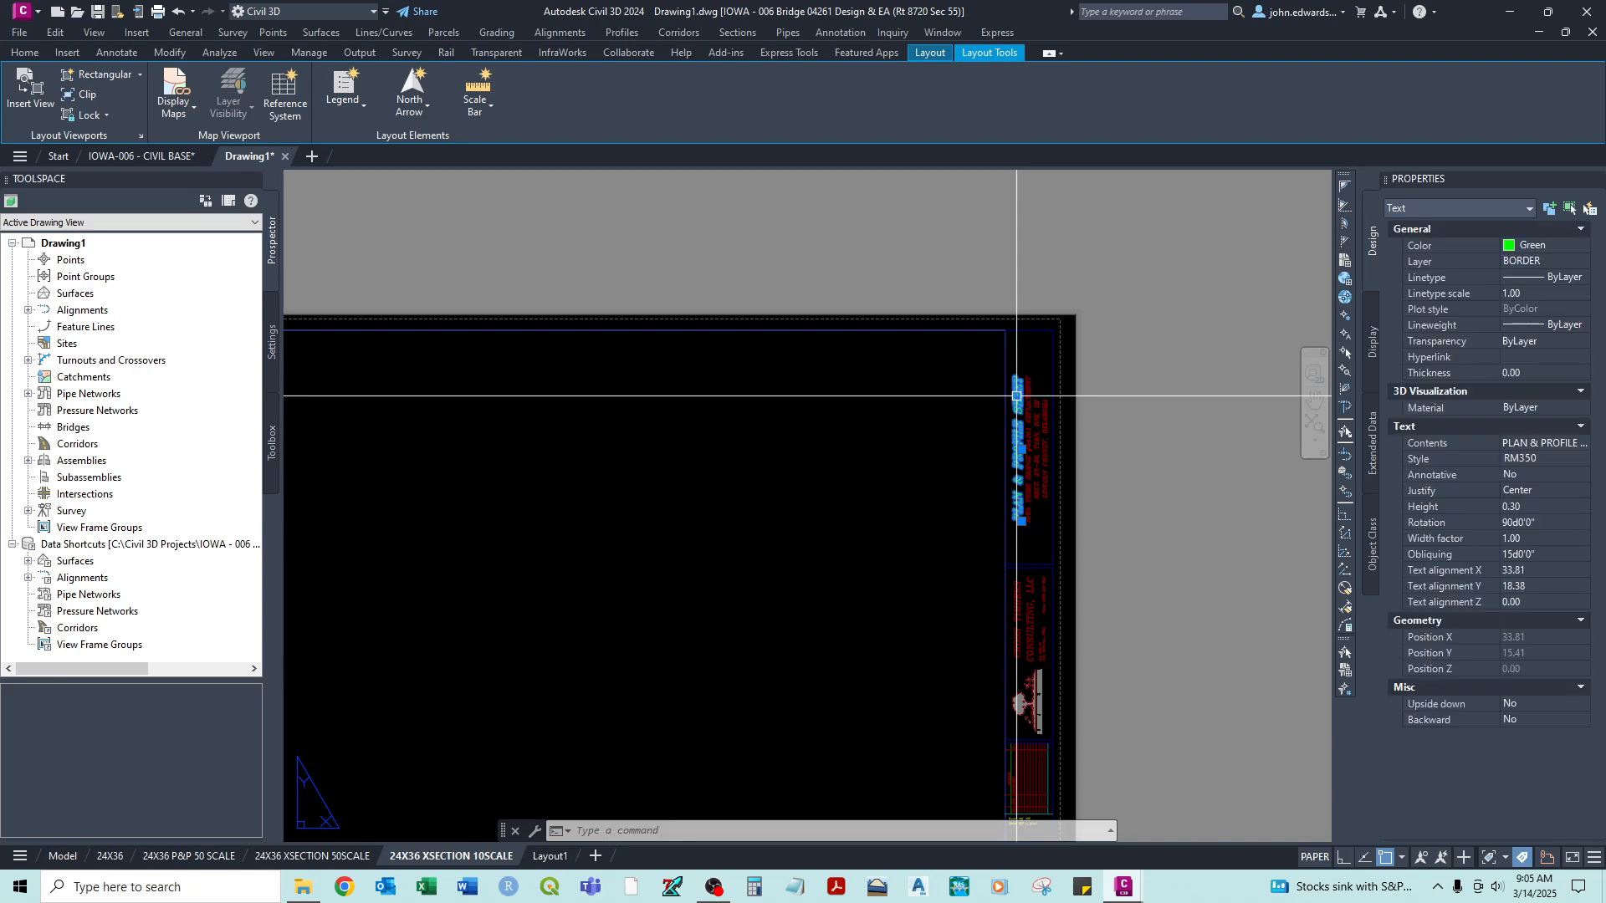
pyautogui.doubleClick(1017, 401)
pyautogui.write('ron')
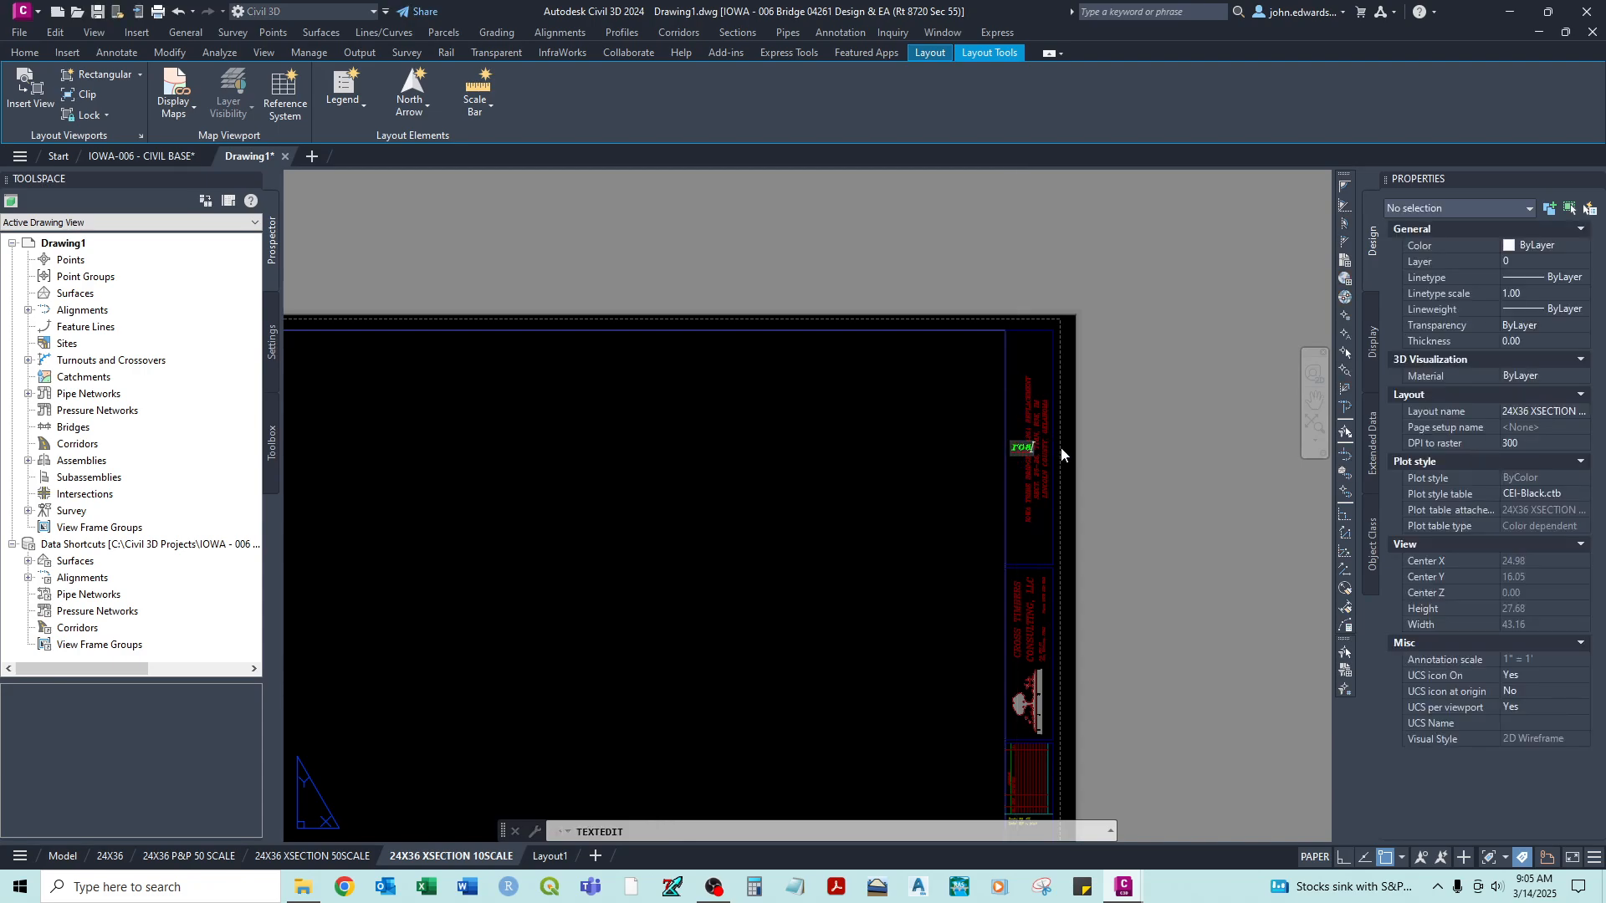
pyautogui.write('ADWAY SECTIONS')
pyautogui.hotkey('ctrl', 'Return')
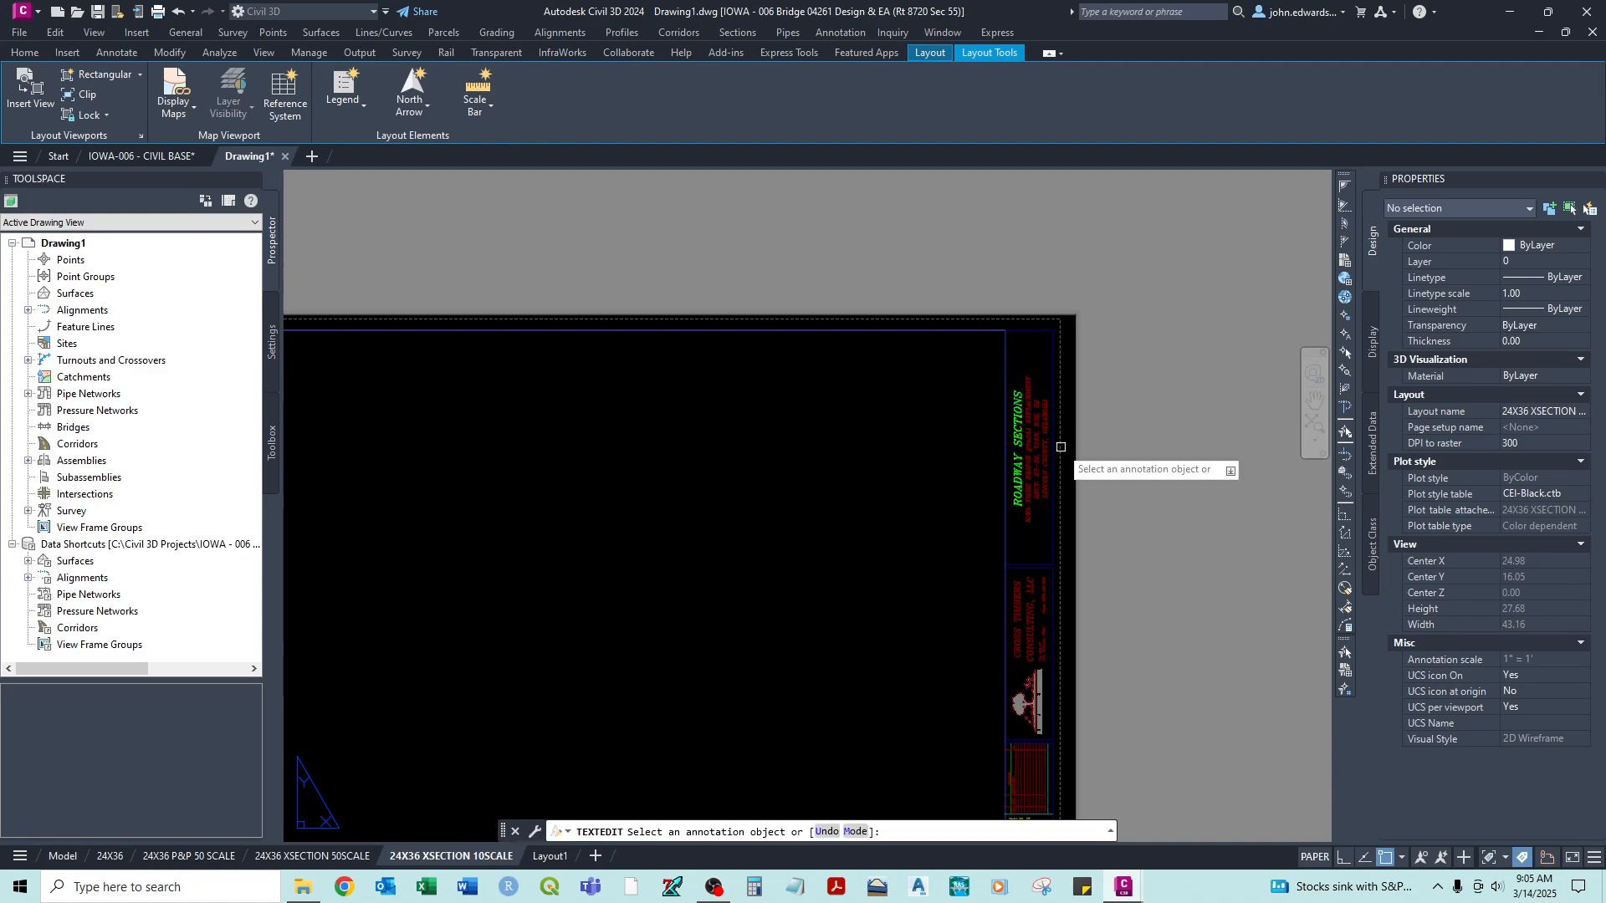
pyautogui.press('Escape')
# - Unlock the viewport on the 24X36 XSECTION 10SCALE layout and activate its model space
pyautogui.scroll(-2, 1060, 443)
pyautogui.moveTo(960, 580); pyautogui.dragTo(1002, 651, button='middle')
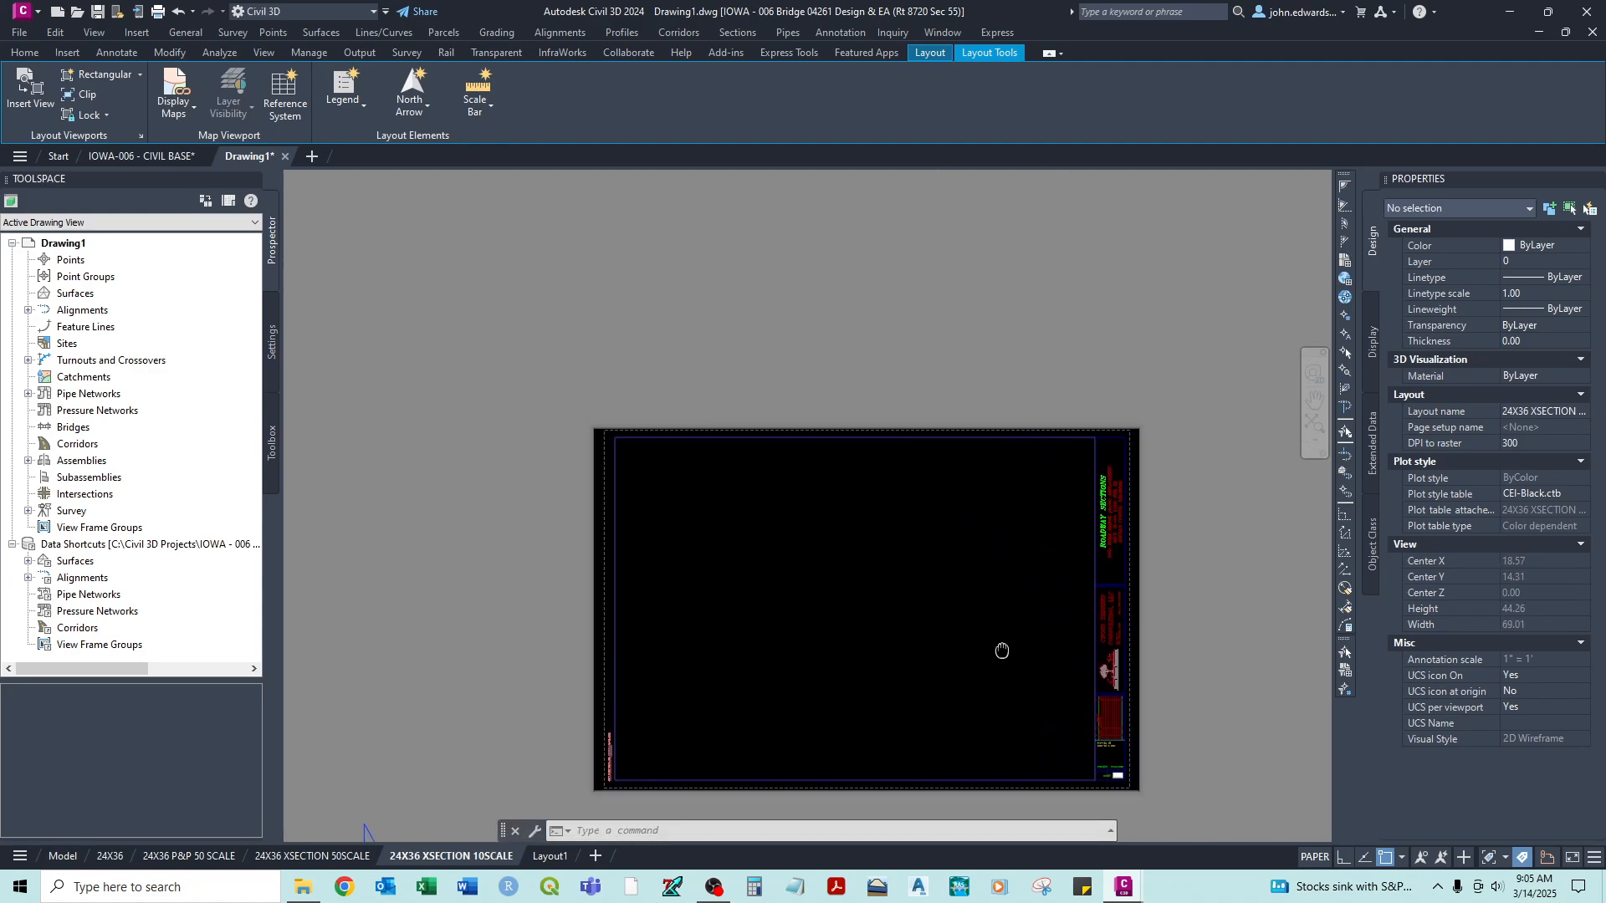
pyautogui.scroll(4, 597, 762)
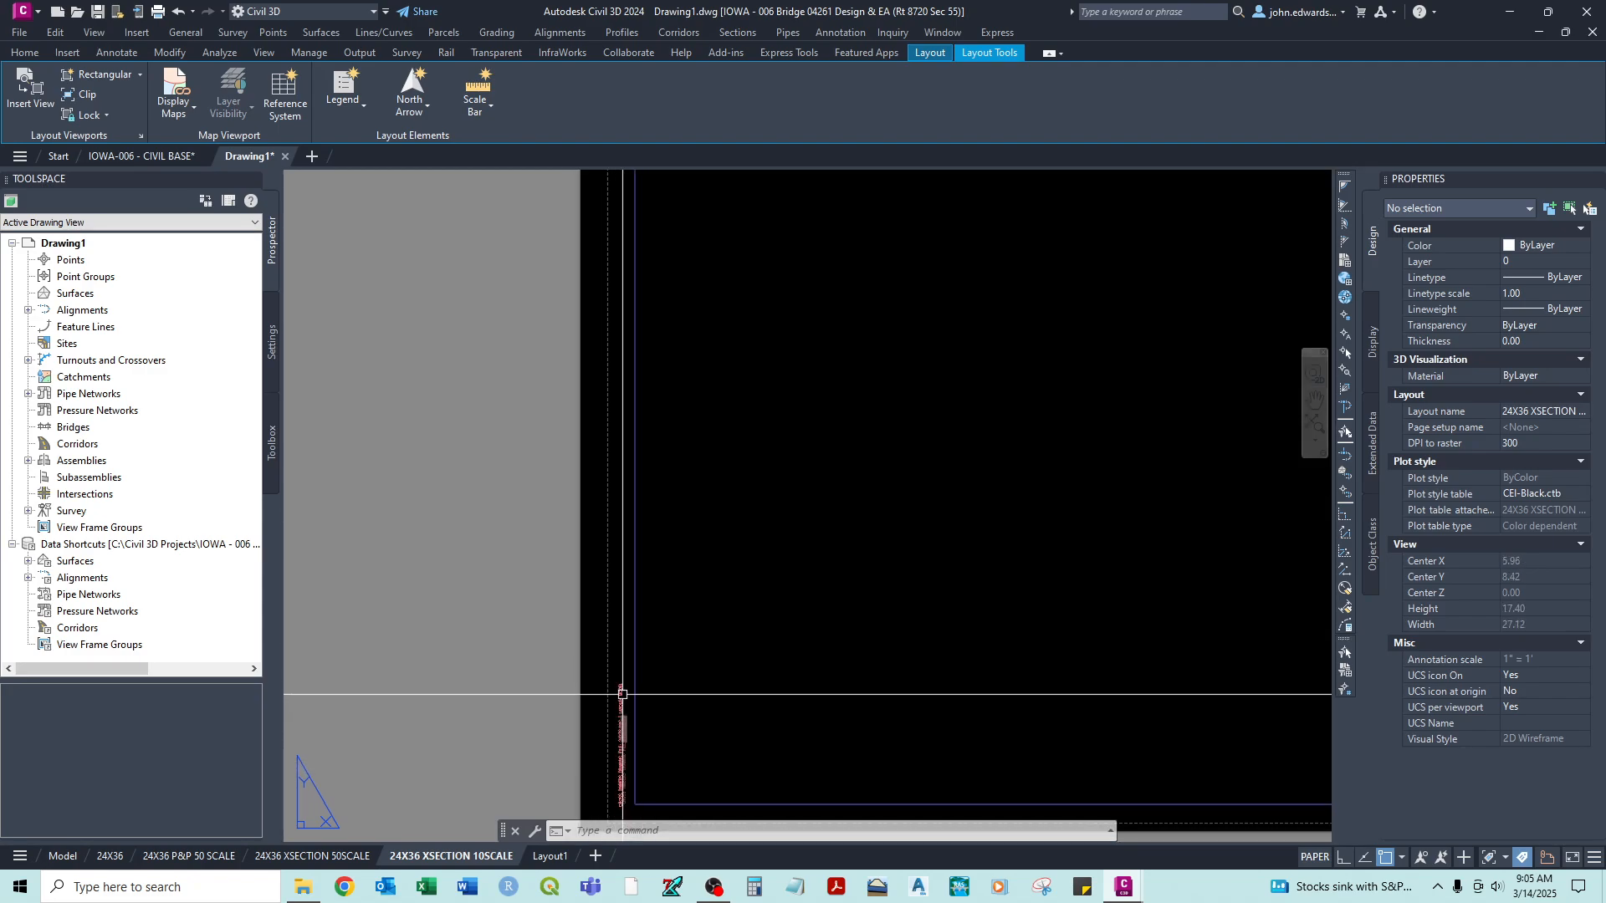
pyautogui.scroll(-3, 617, 657)
pyautogui.moveTo(617, 657); pyautogui.dragTo(633, 639, button='middle')
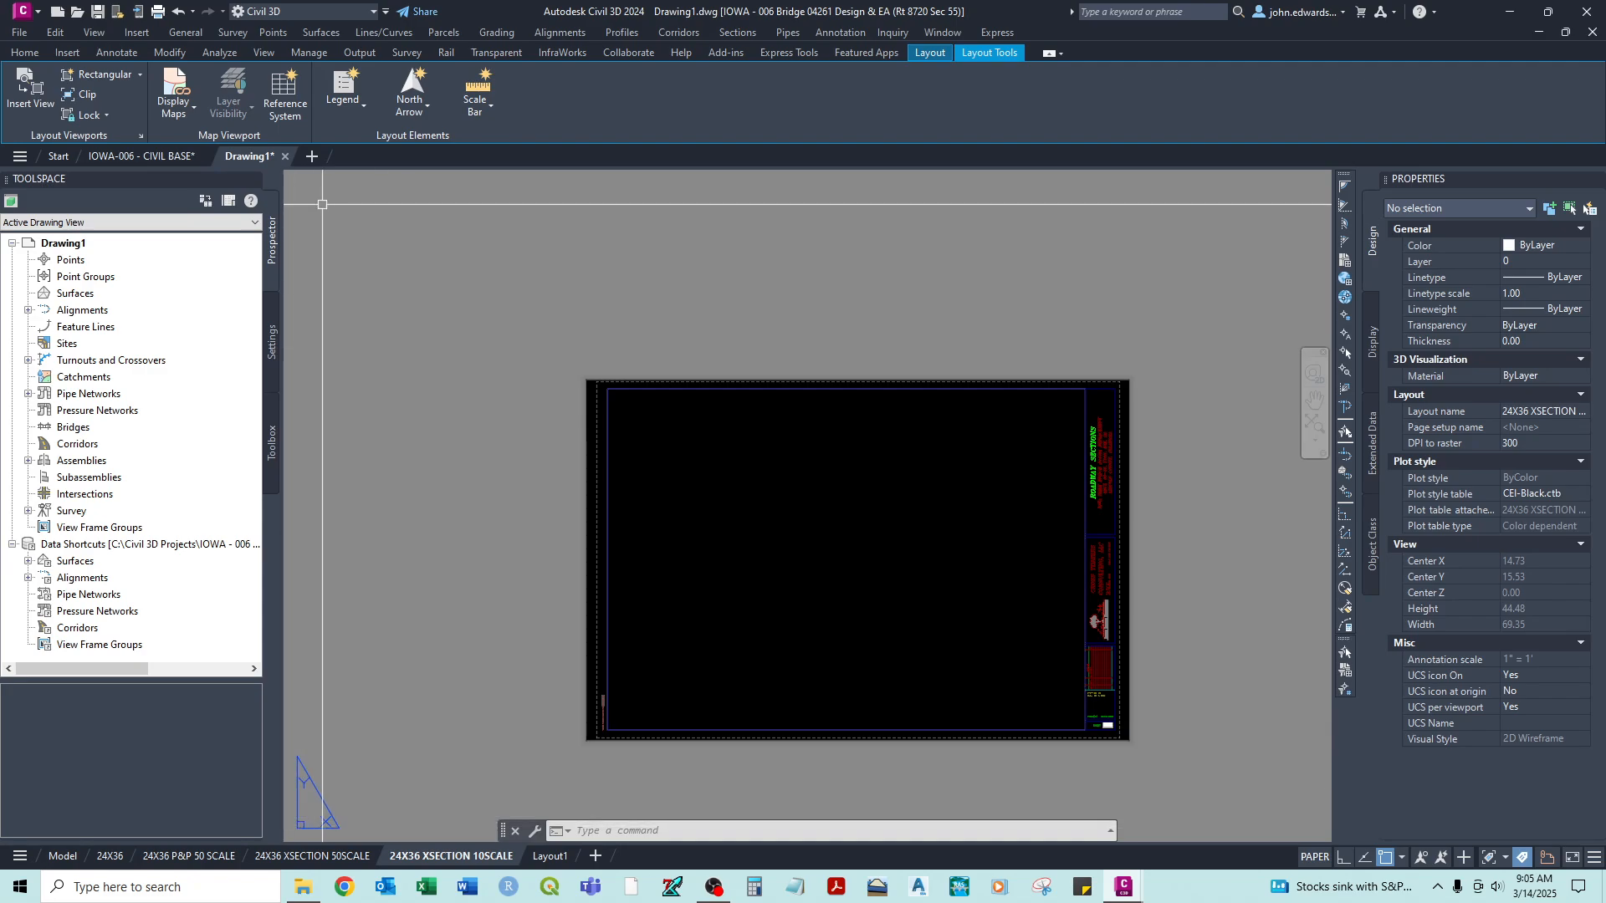
pyautogui.click(101, 179)
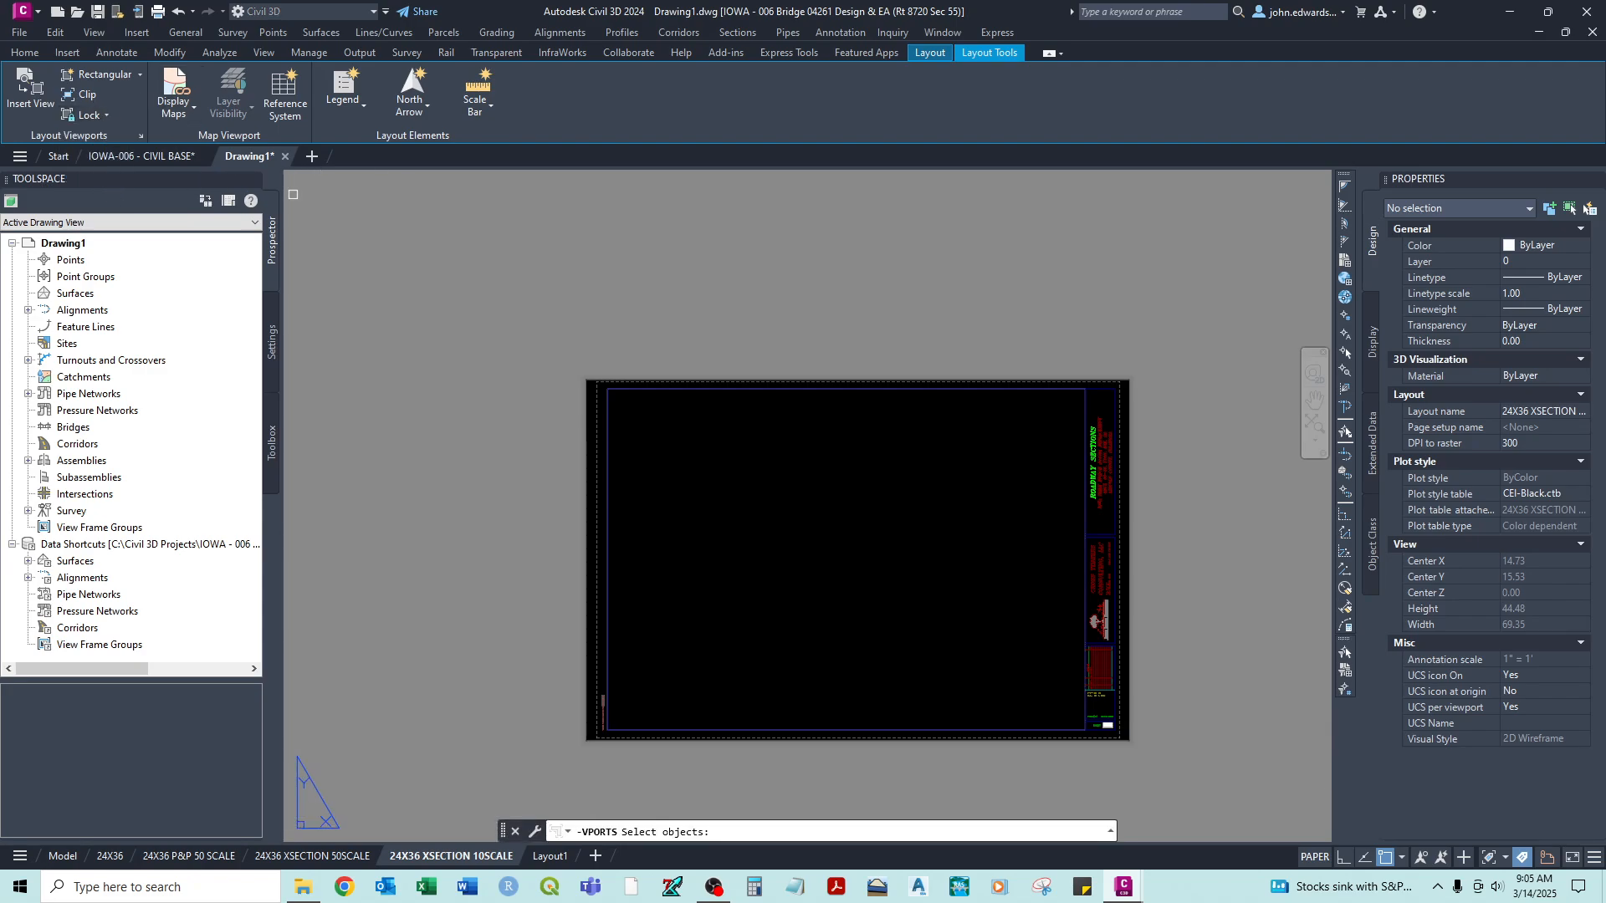
pyautogui.click(813, 348)
pyautogui.click(759, 422)
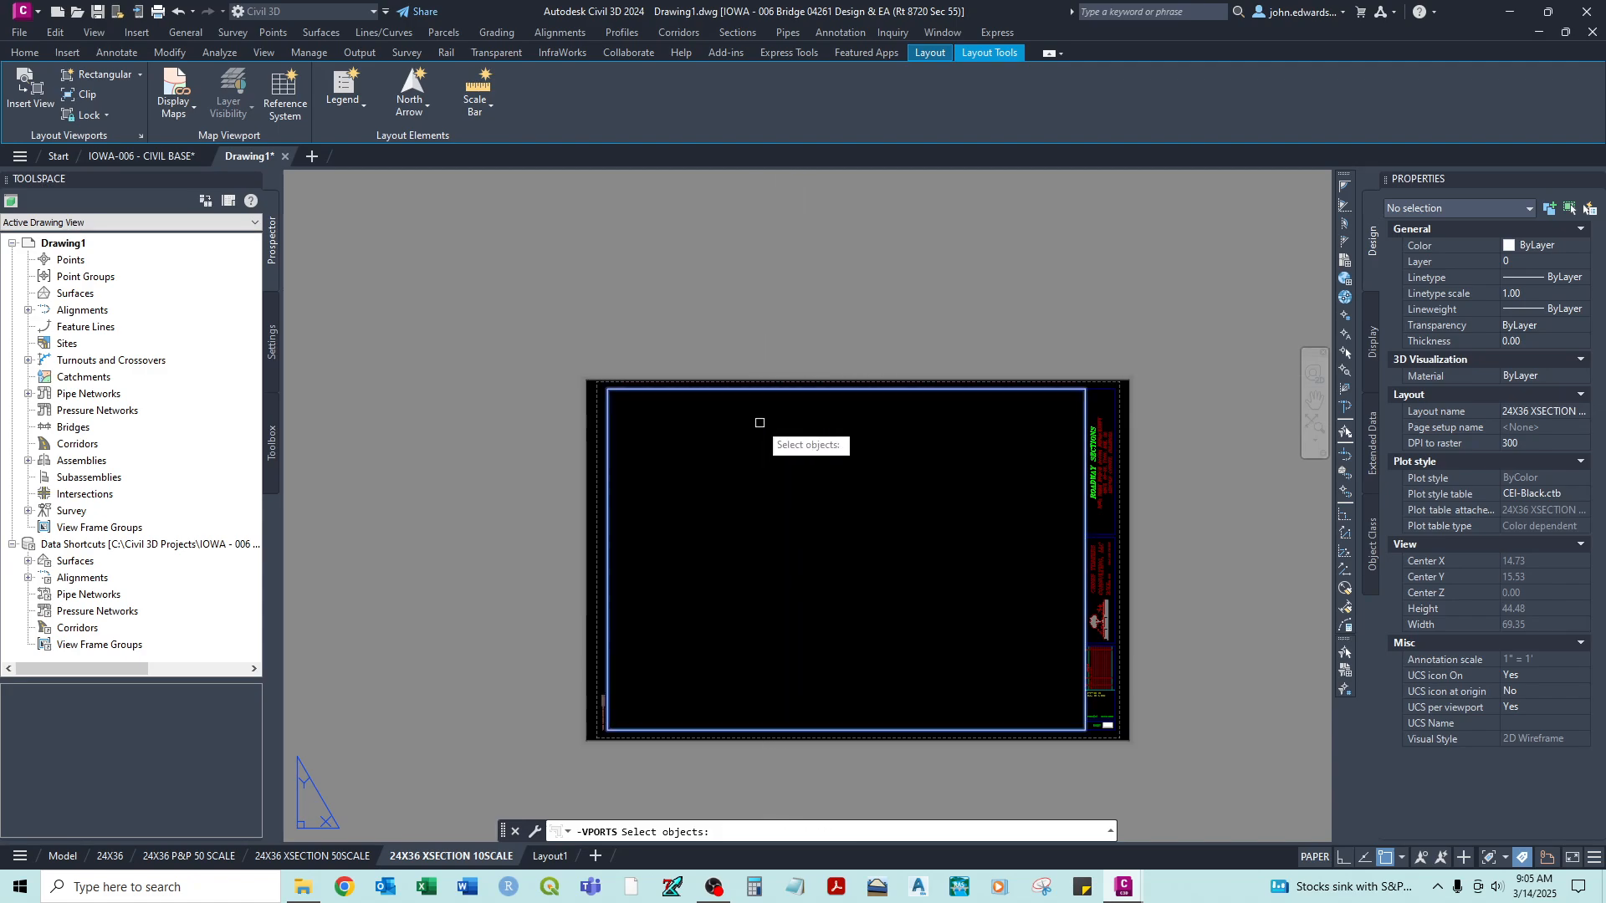
pyautogui.press('Return')
pyautogui.doubleClick(792, 573)
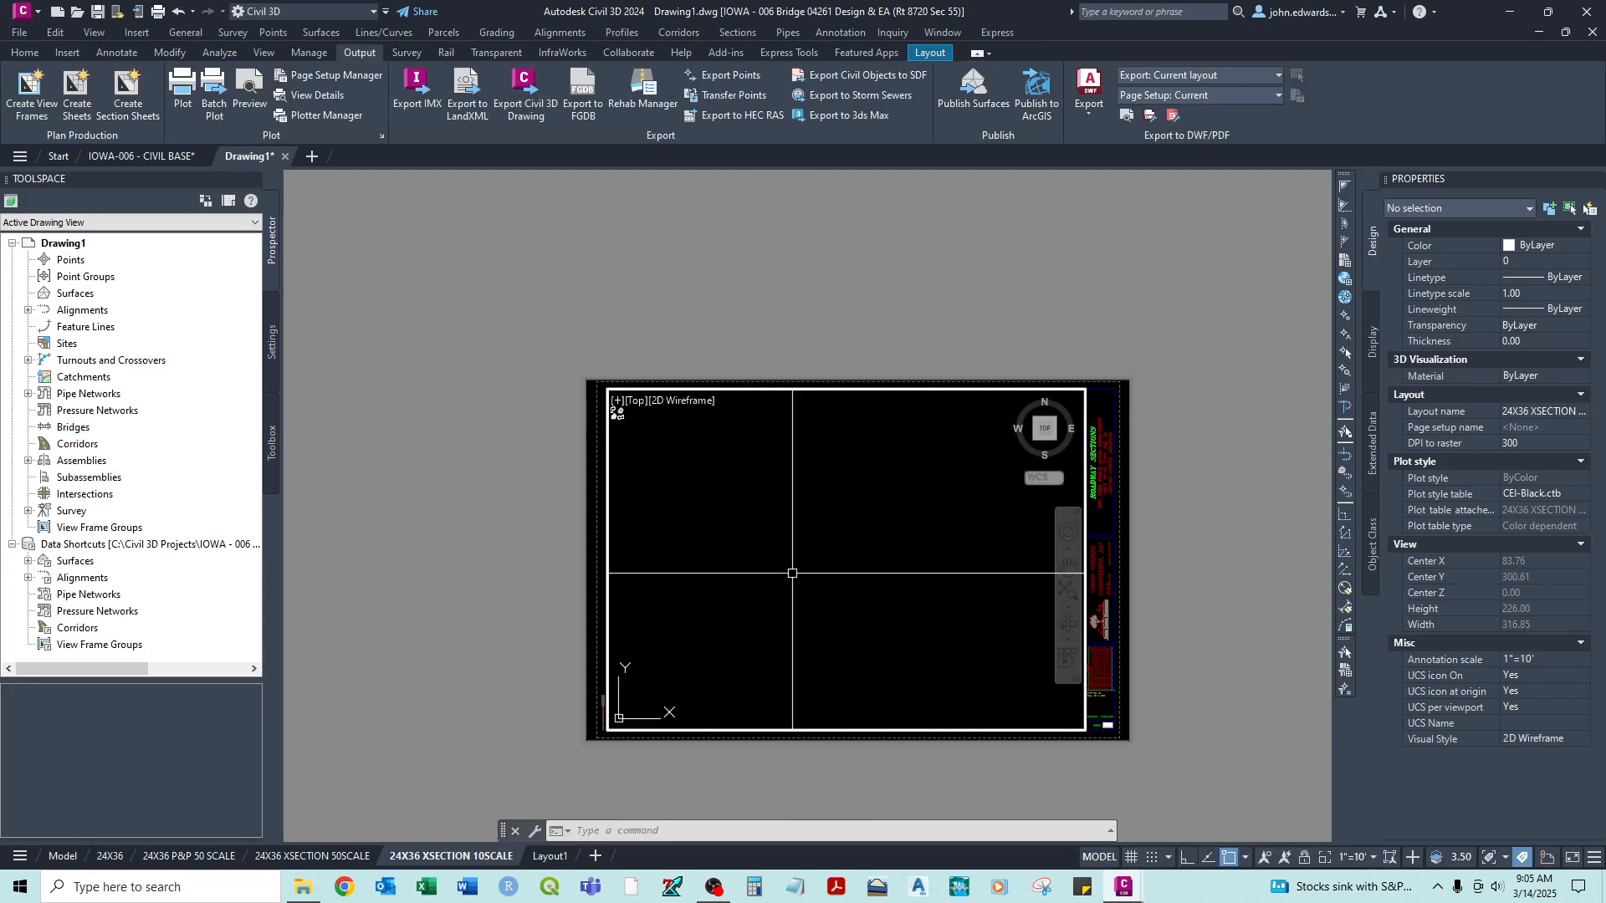
# - Zoom the active viewport to the drawing extents and bring the roadway cross sections into its view
pyautogui.write('z')
pyautogui.press('Return')
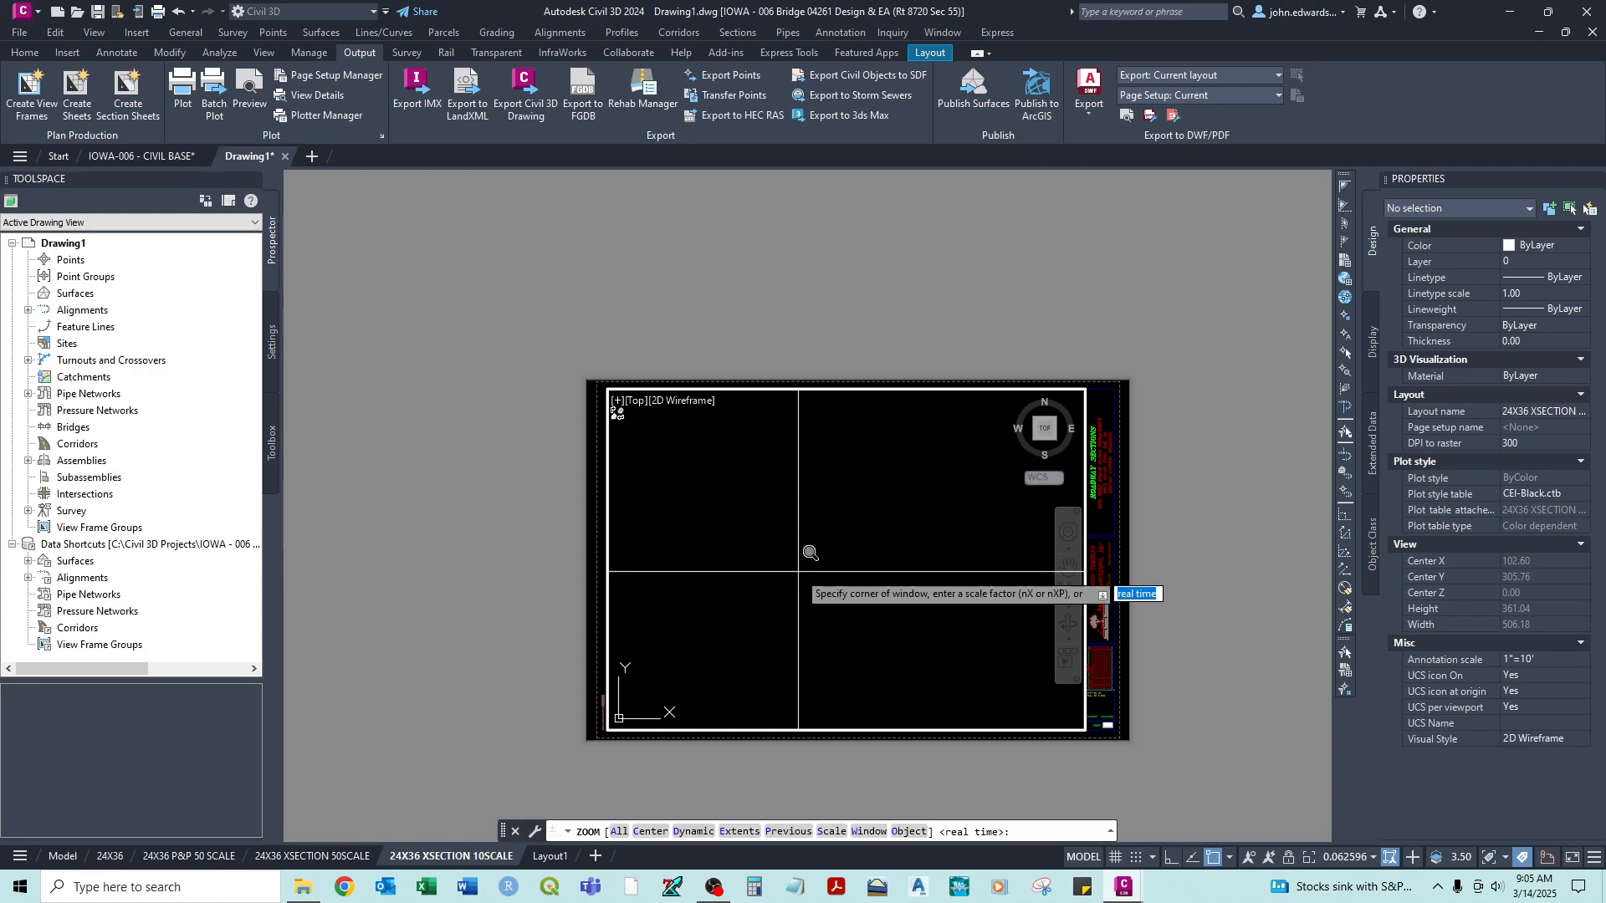
pyautogui.write('e')
pyautogui.press('Return')
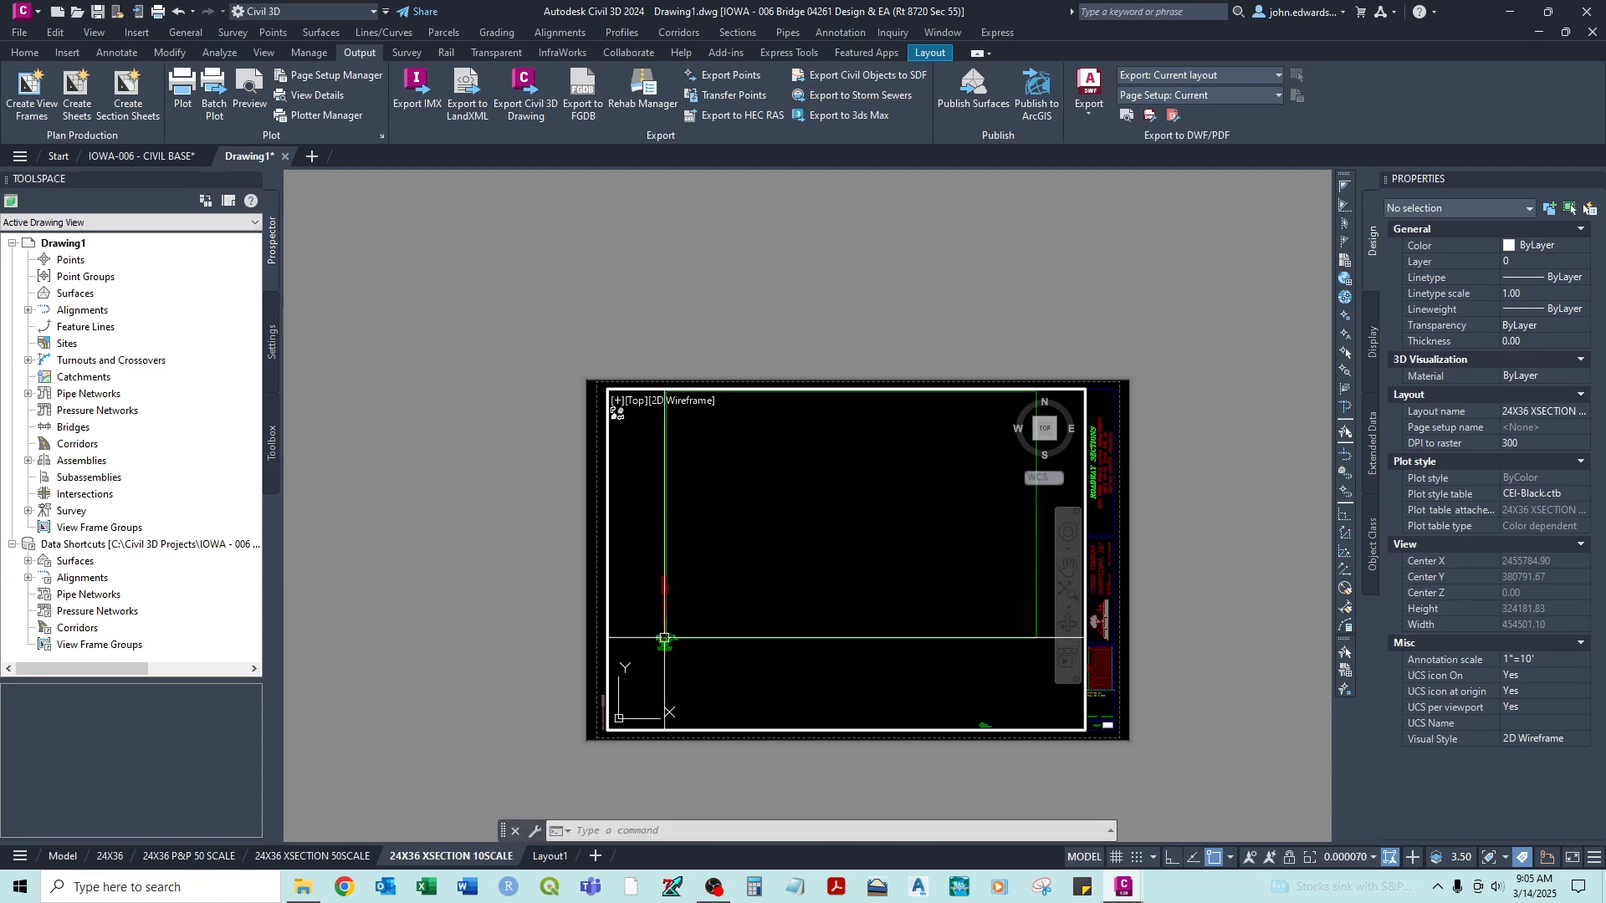
pyautogui.scroll(15, 669, 644)
pyautogui.scroll(4, 819, 595)
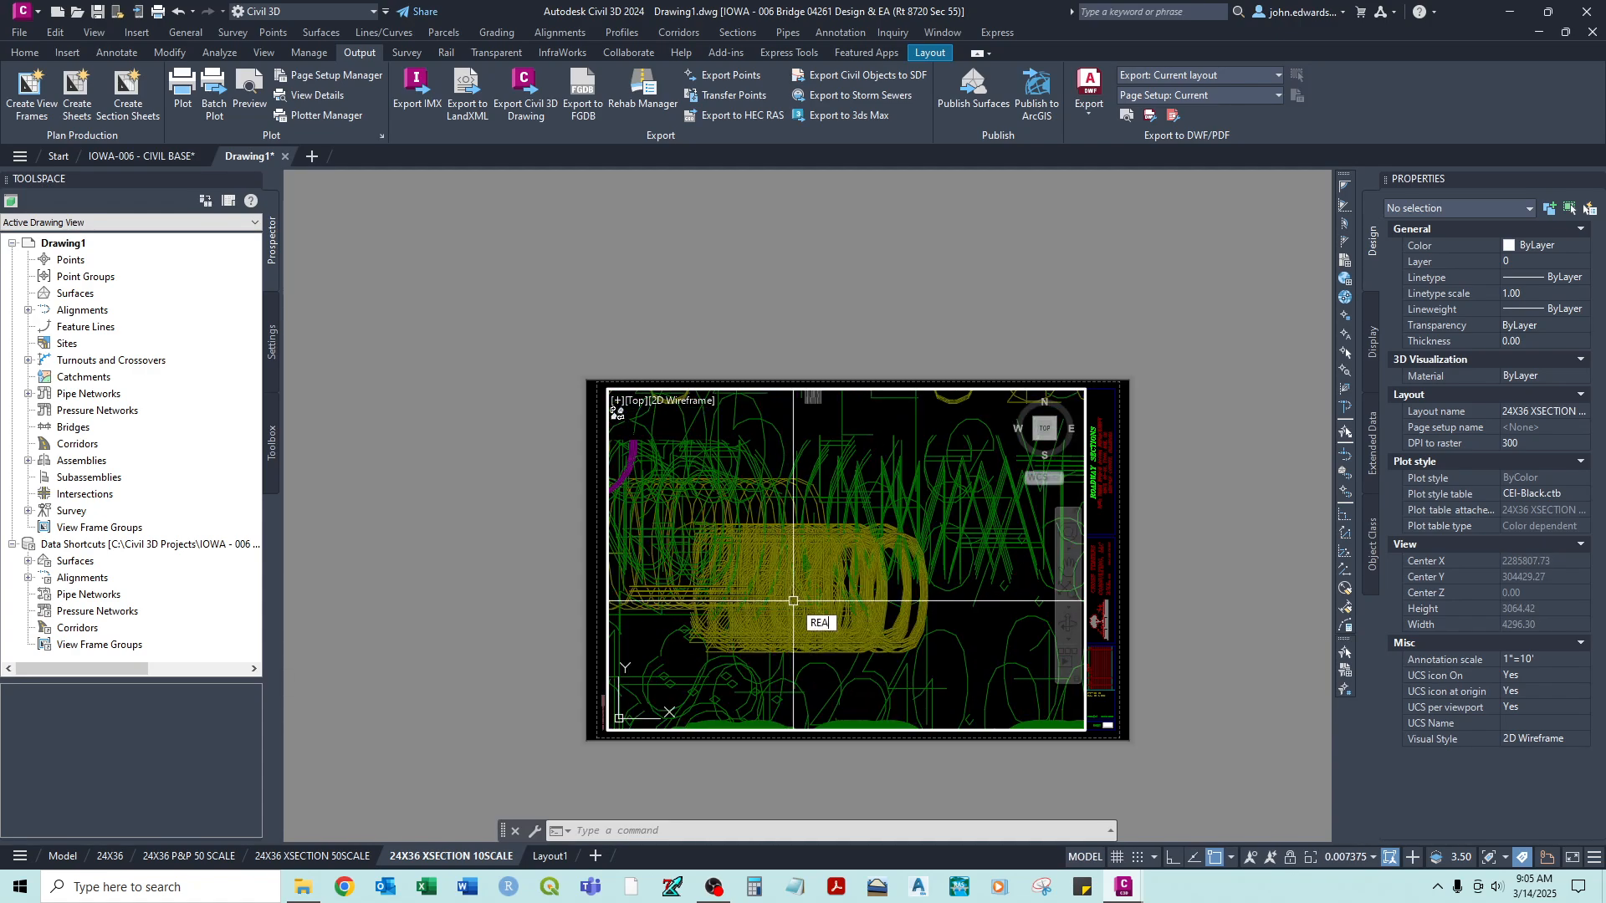
pyautogui.scroll(-4, 795, 599)
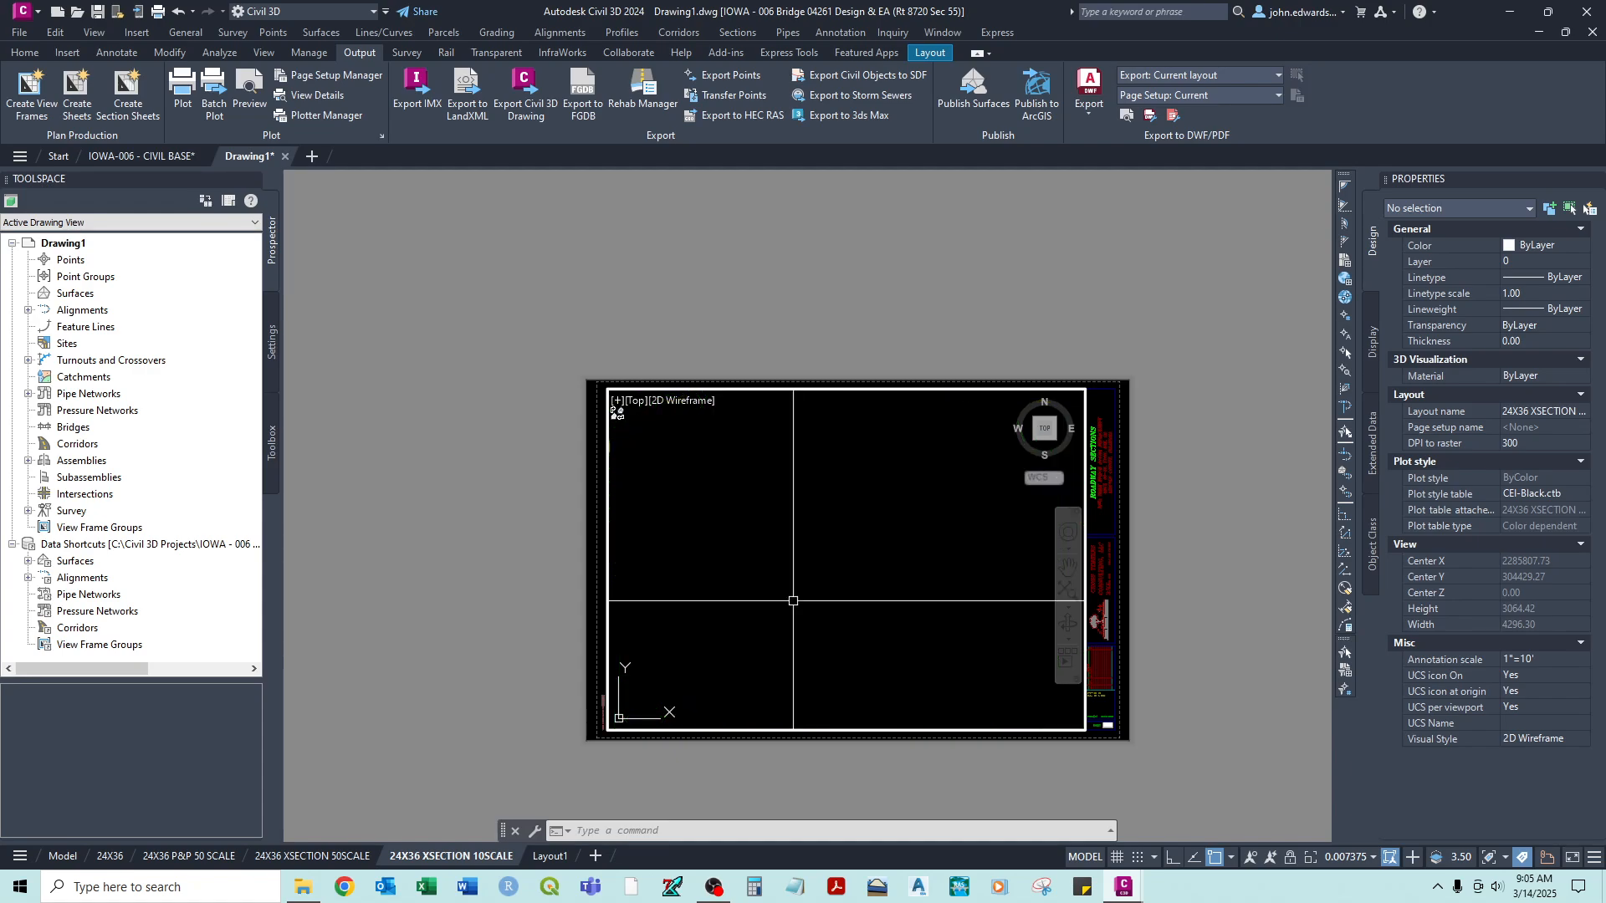
pyautogui.scroll(12, 928, 552)
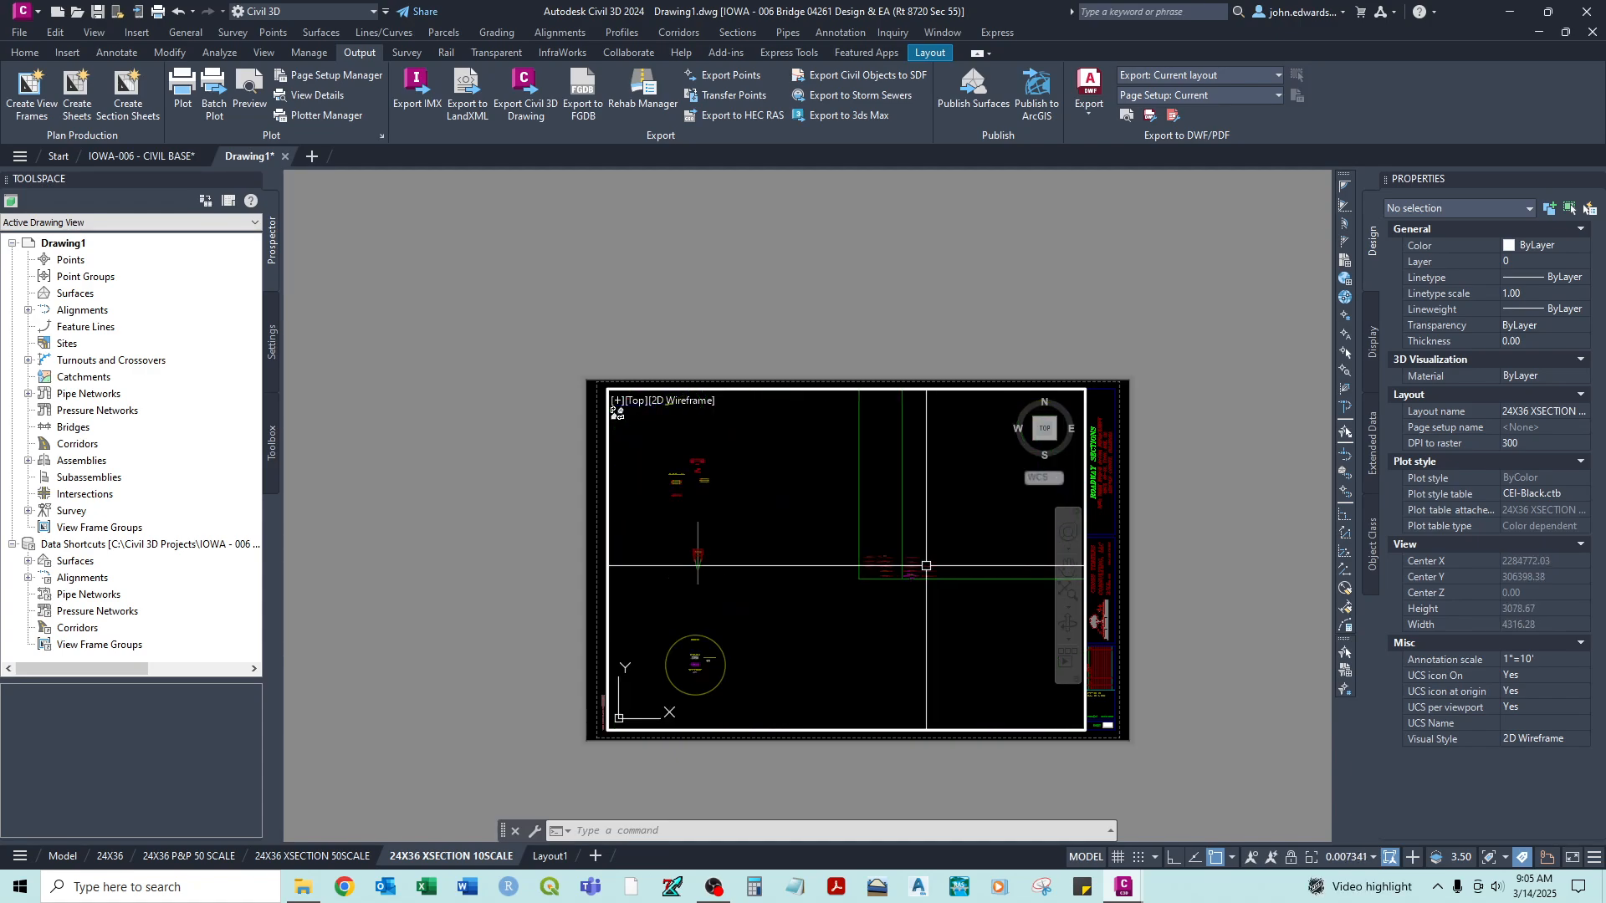
pyautogui.moveTo(886, 510); pyautogui.dragTo(958, 617, button='middle')
pyautogui.scroll(2, 723, 669)
pyautogui.moveTo(727, 650); pyautogui.dragTo(763, 646, button='middle')
pyautogui.scroll(-6, 831, 510)
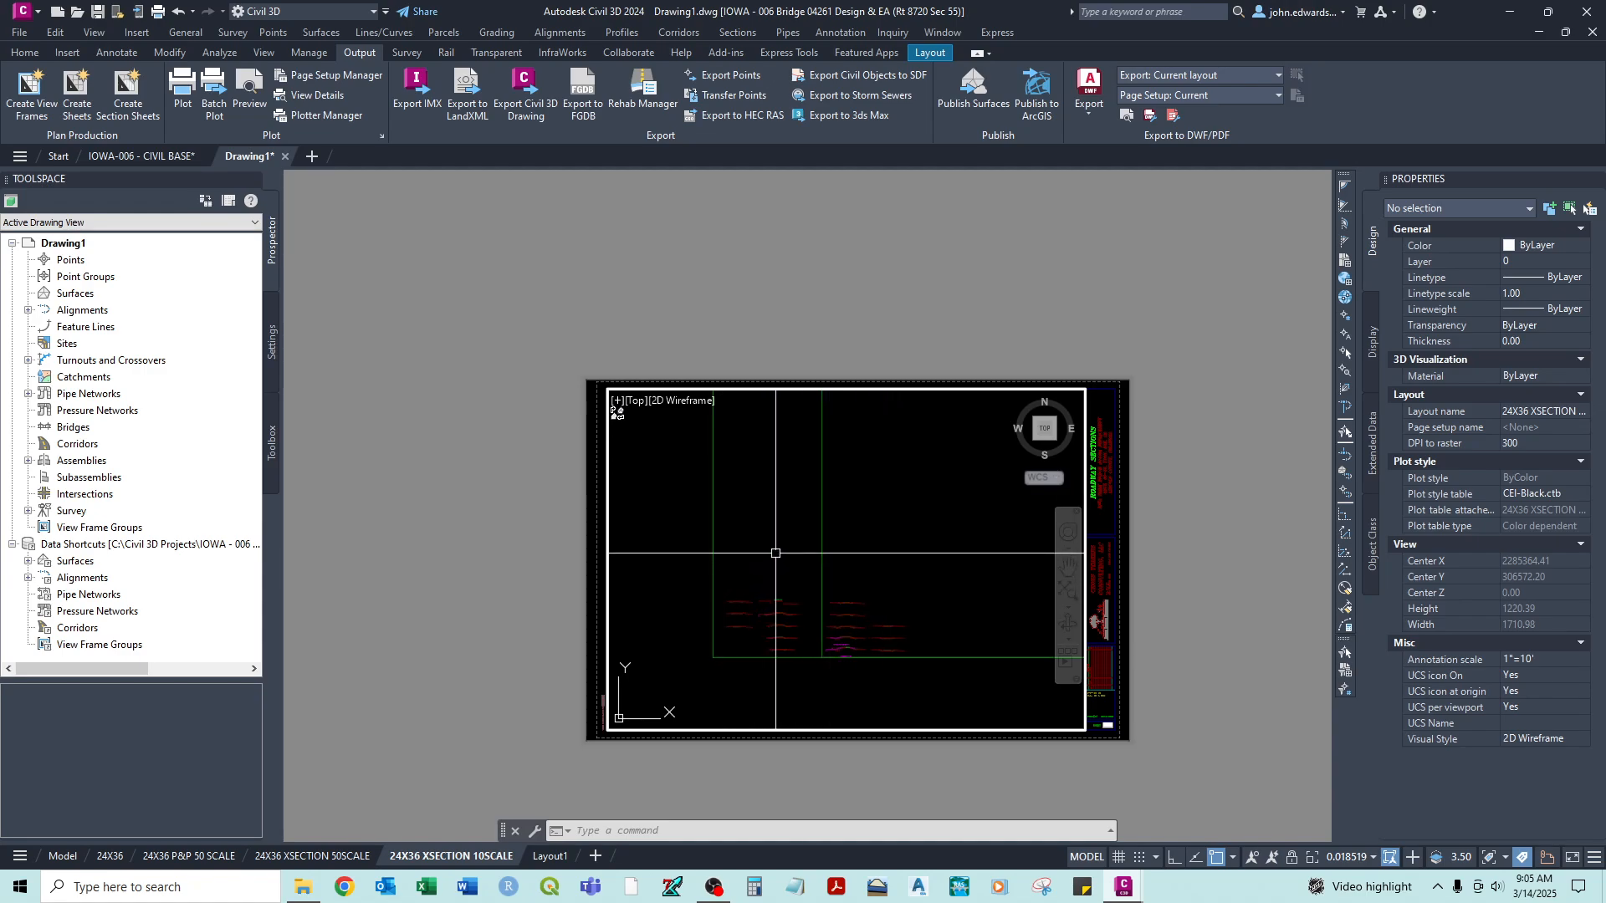
pyautogui.moveTo(748, 616); pyautogui.dragTo(691, 624, button='middle')
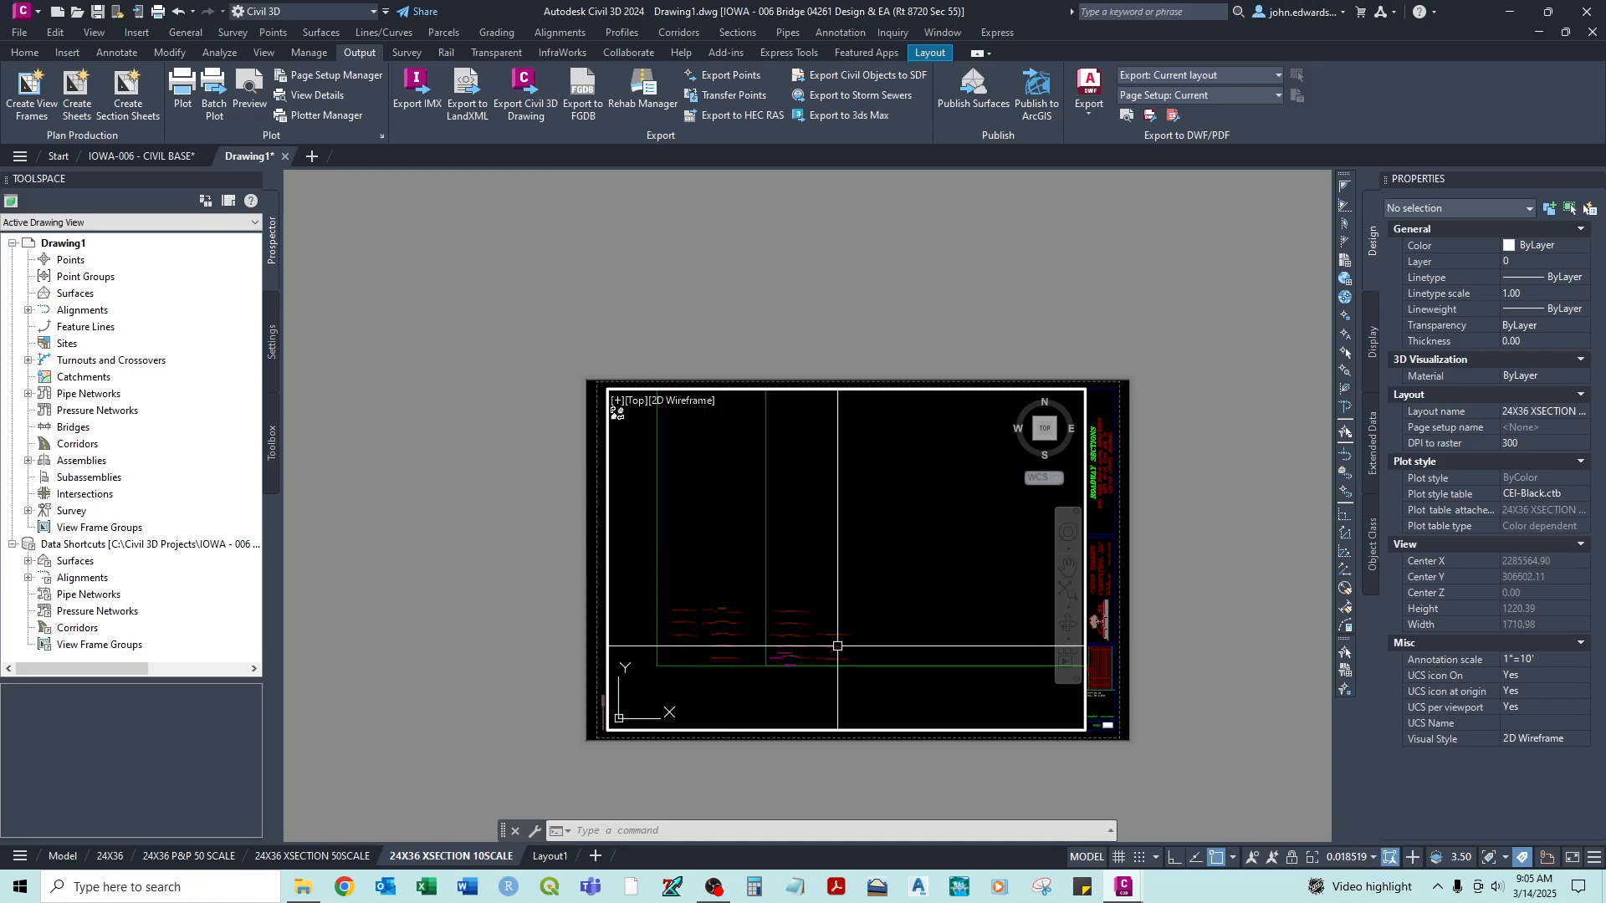
# - Apply the 1"=10' viewport scale and reframe the viewport on the first green-bordered cross-section sheet
pyautogui.click(1373, 858)
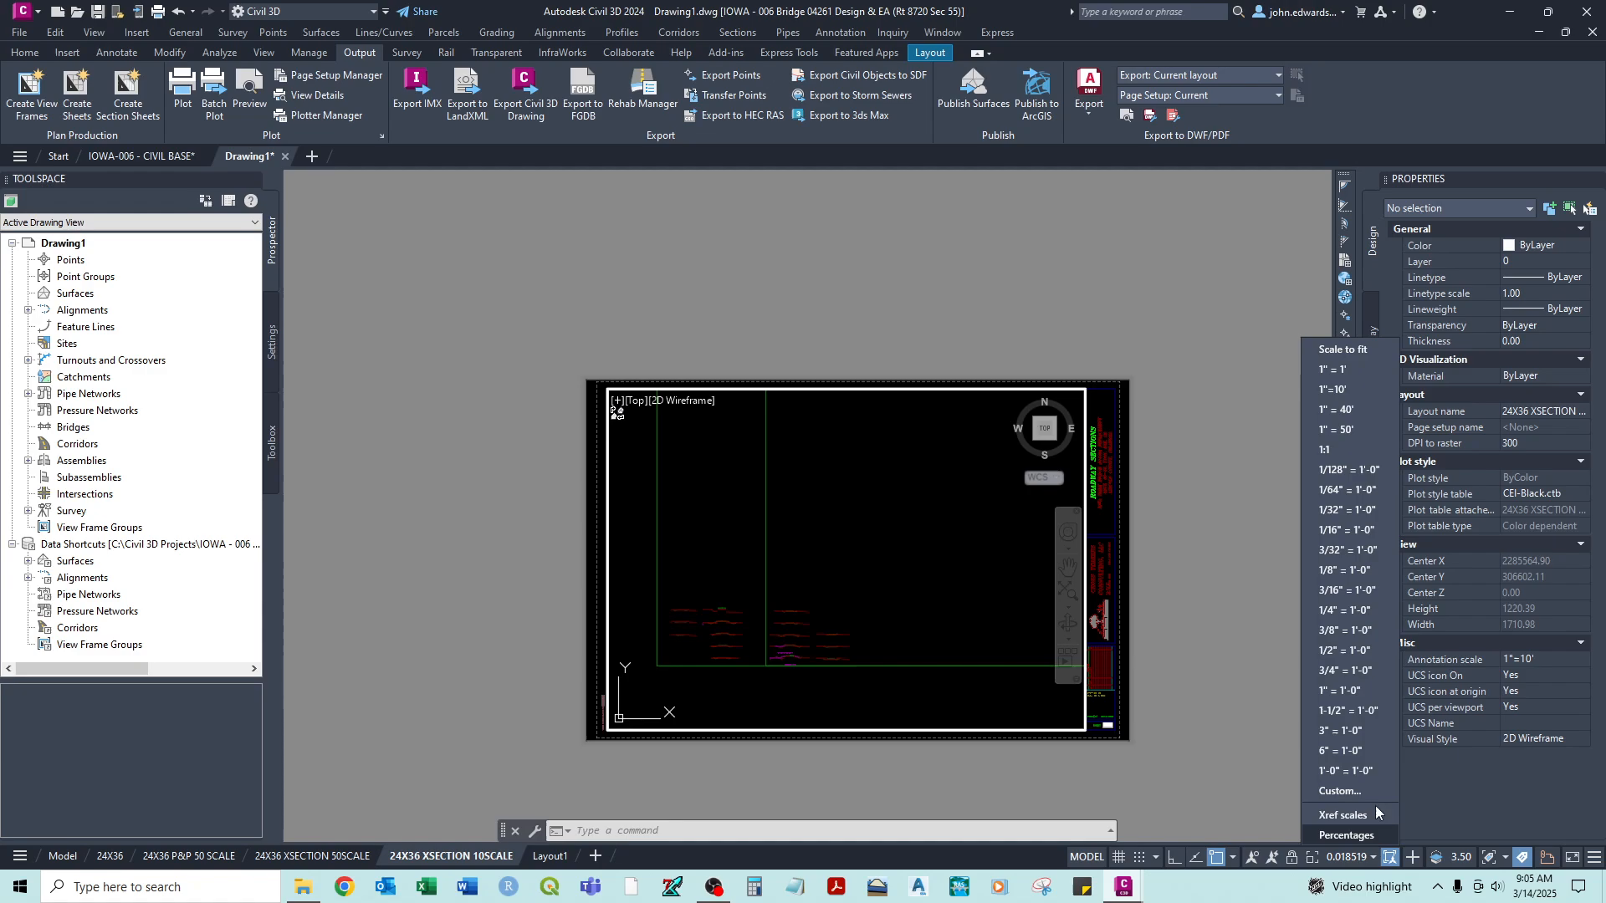
pyautogui.click(1347, 393)
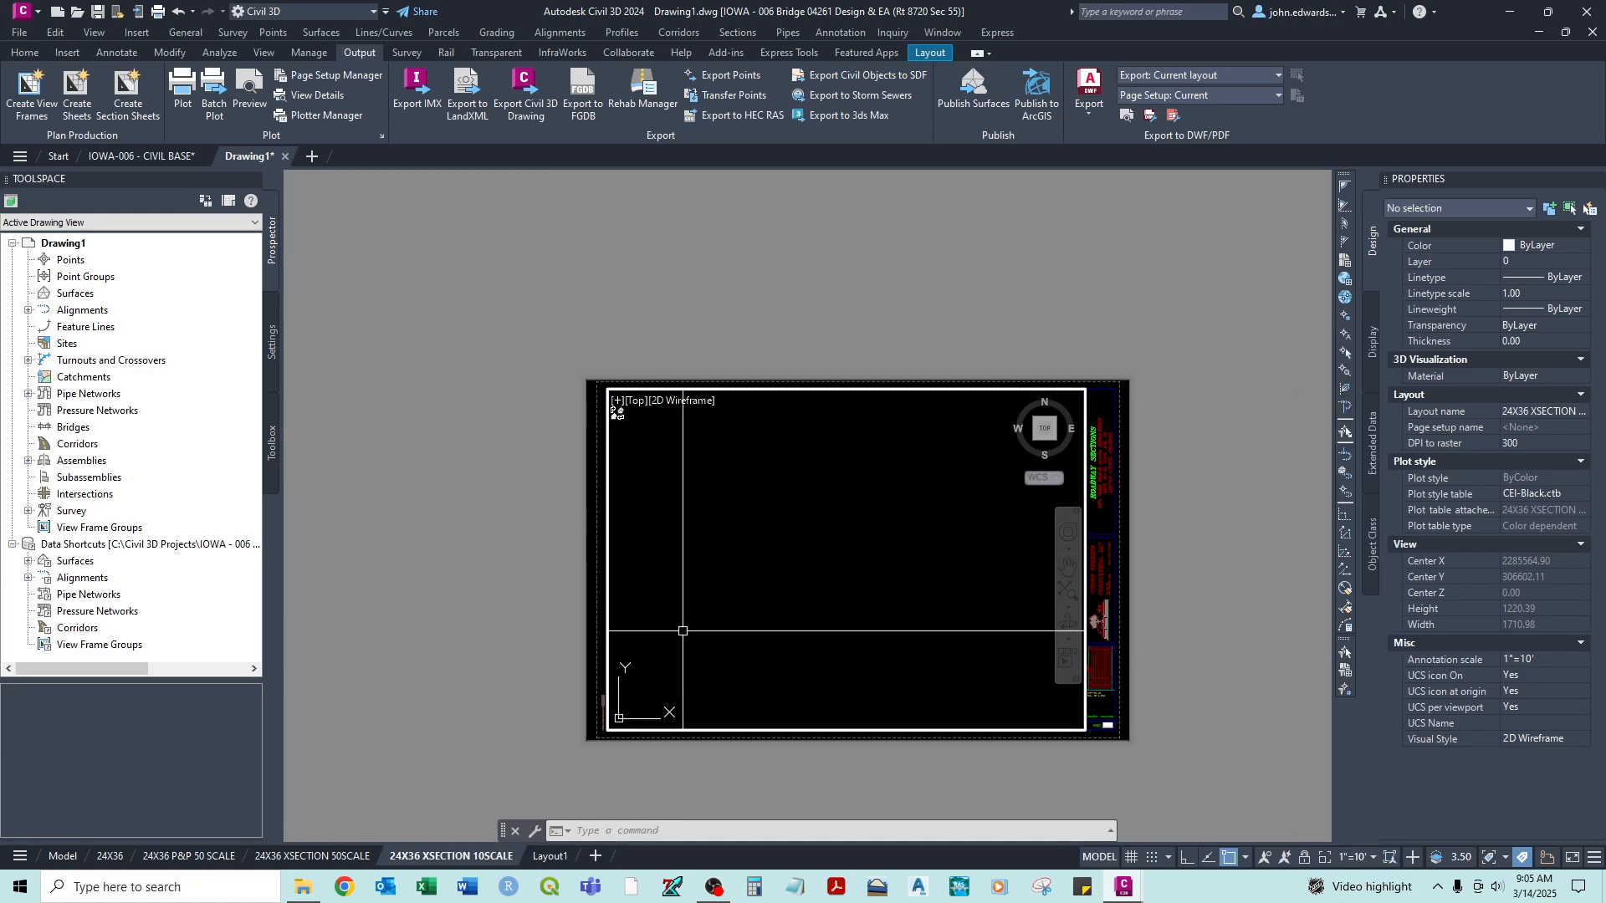
pyautogui.scroll(-4, 687, 620)
pyautogui.moveTo(692, 610); pyautogui.dragTo(804, 522, button='middle')
pyautogui.moveTo(681, 667); pyautogui.dragTo(919, 559, button='middle')
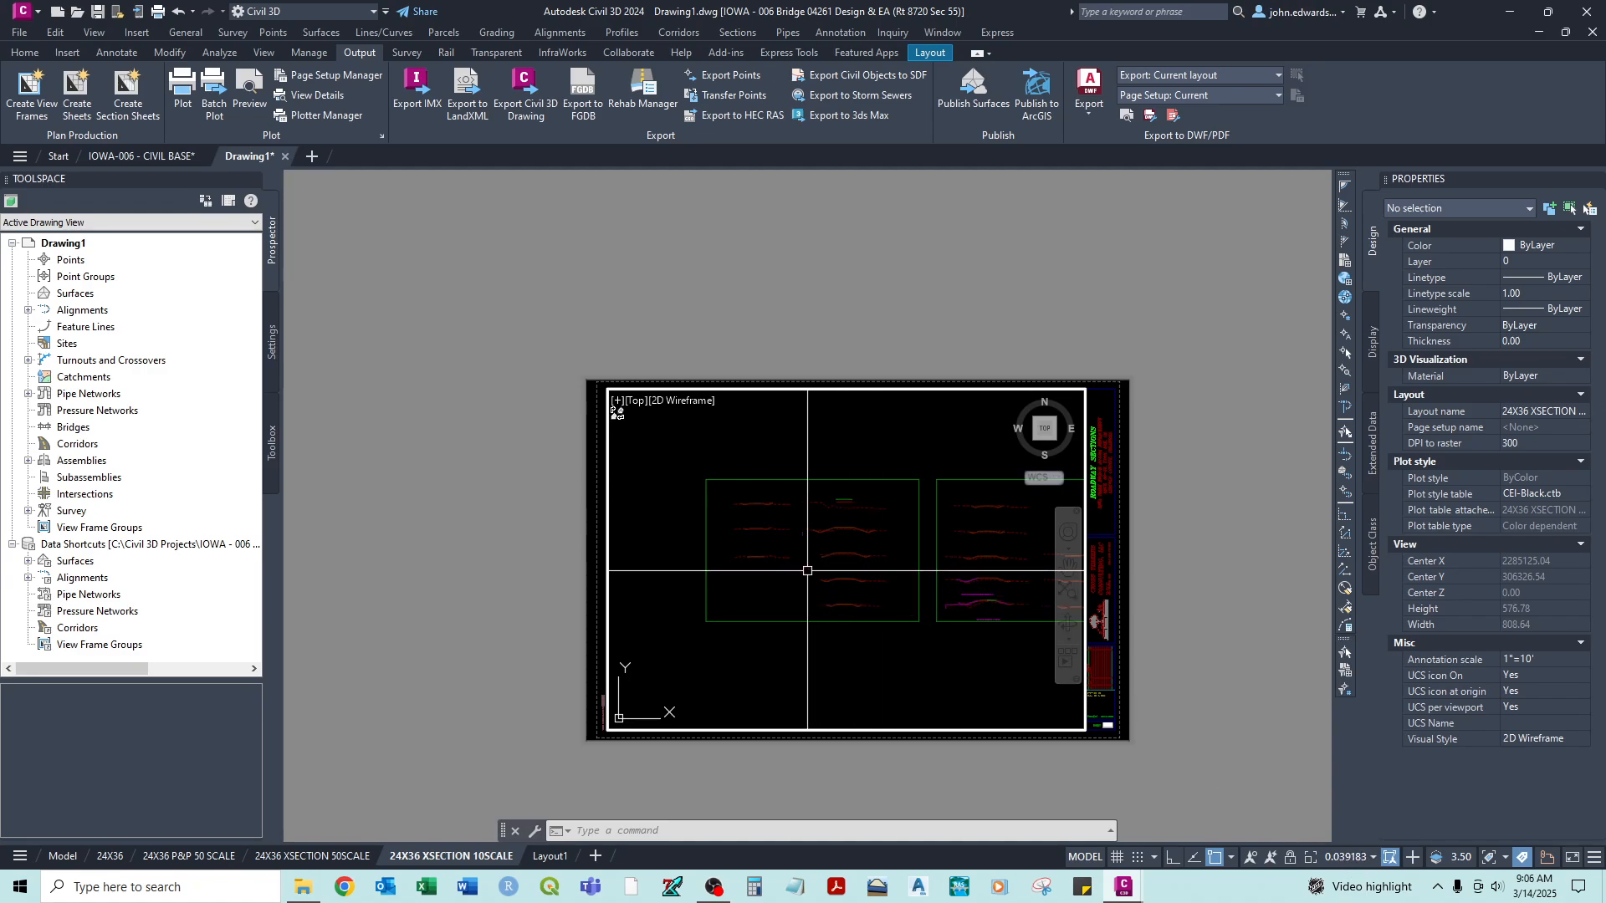
pyautogui.scroll(4, 749, 577)
pyautogui.moveTo(684, 606); pyautogui.dragTo(633, 617, button='middle')
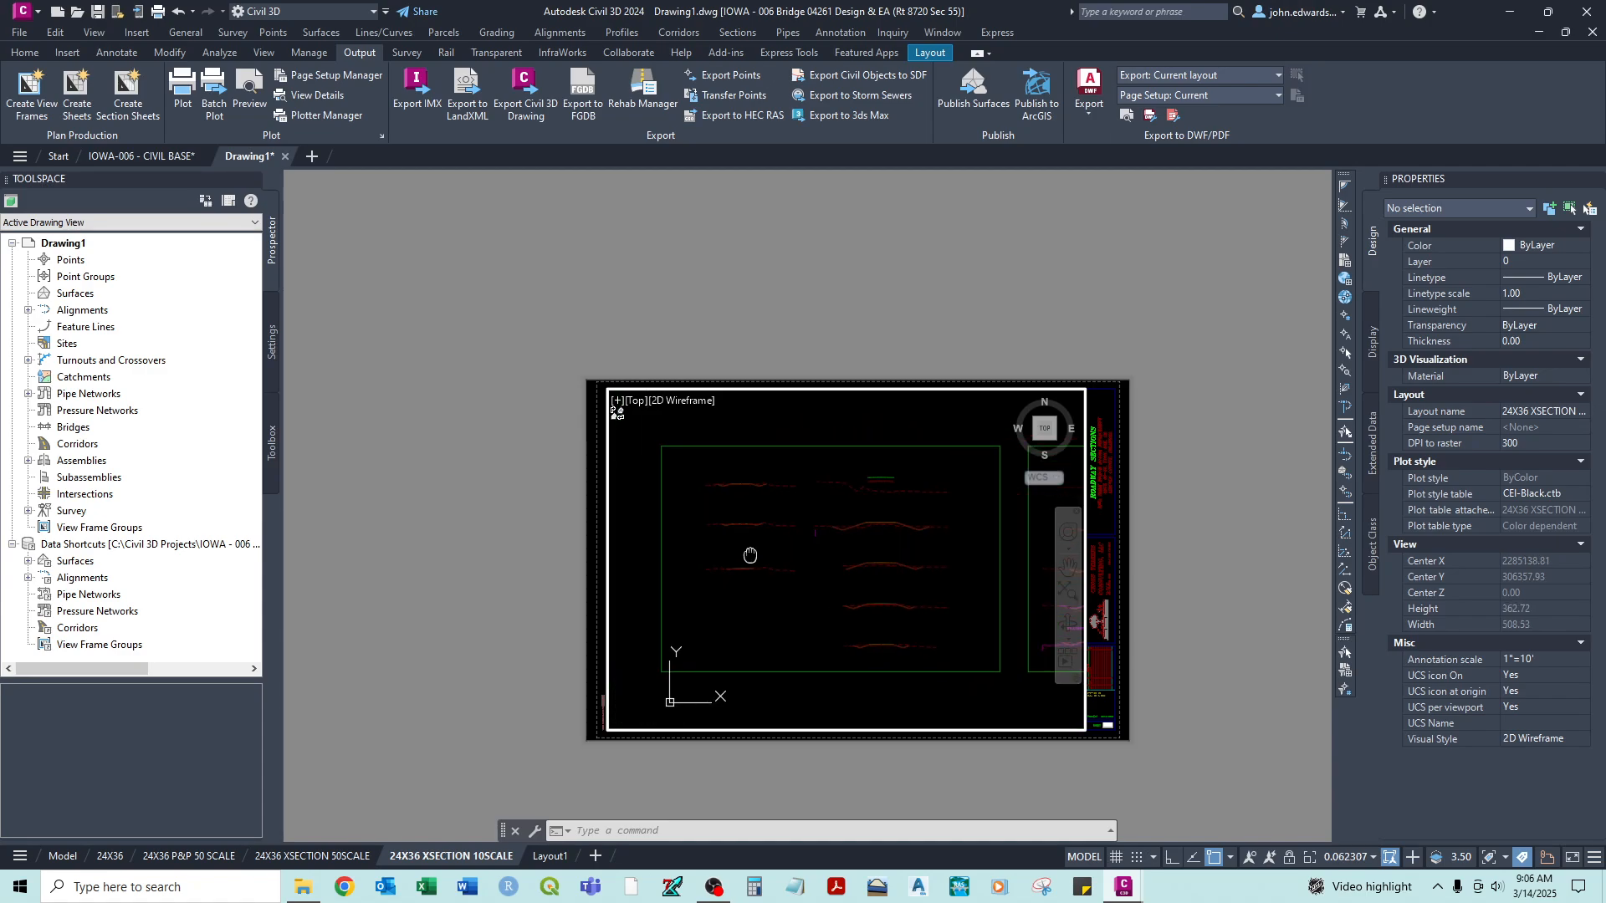
pyautogui.scroll(-2, 745, 655)
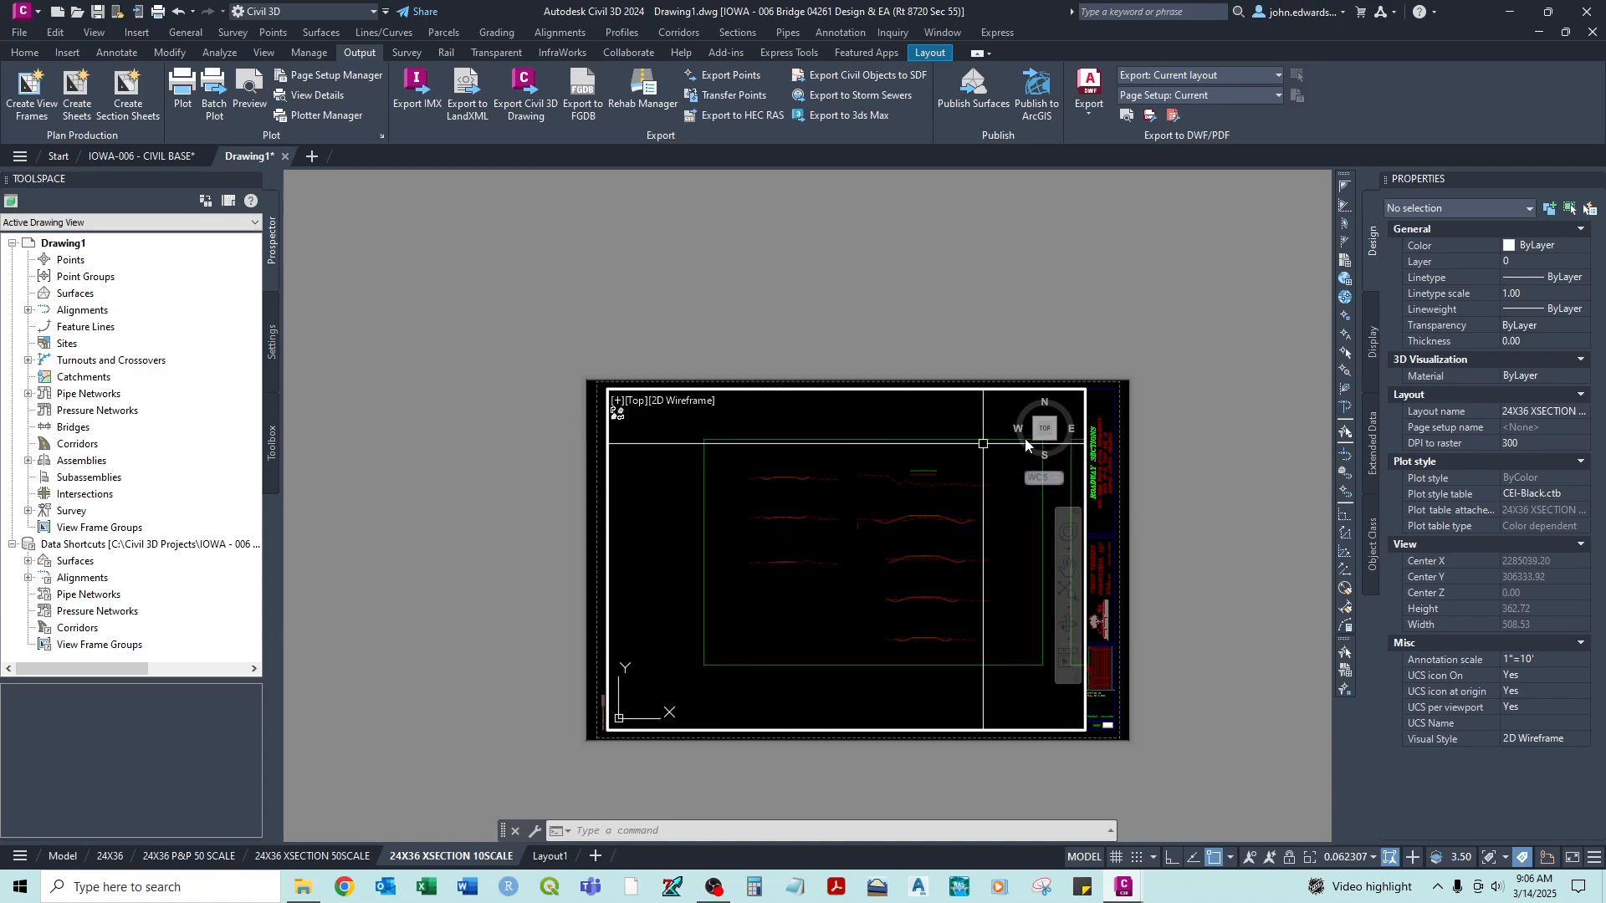
pyautogui.moveTo(853, 549); pyautogui.dragTo(797, 576, button='middle')
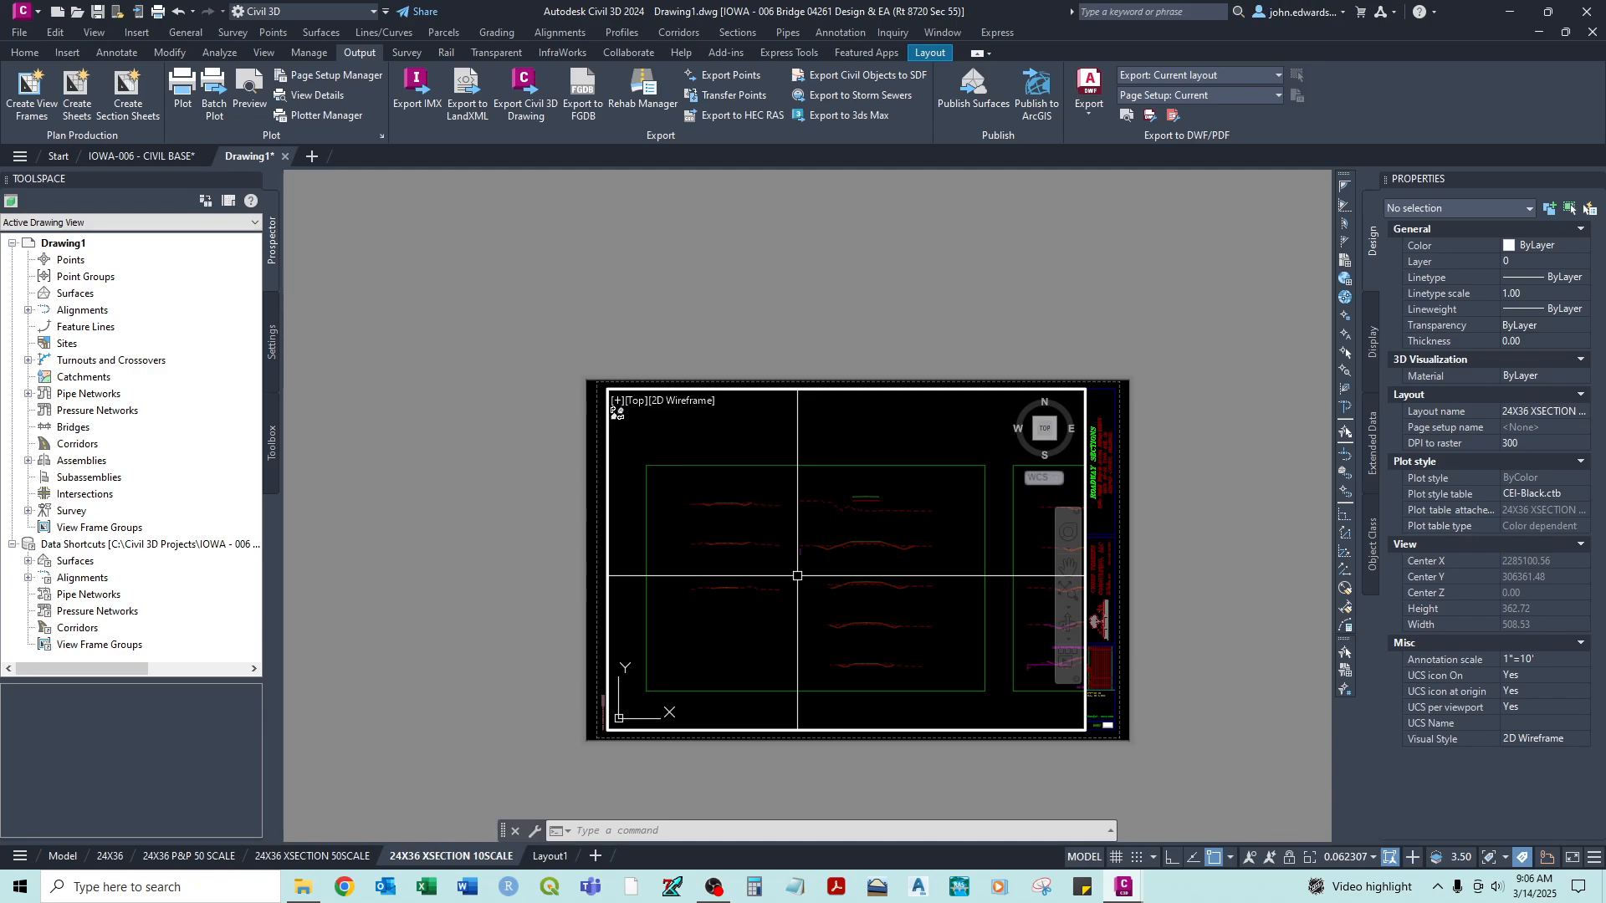
# - Zoom the viewport to a scale factor of 1/10XP
pyautogui.write('Z')
pyautogui.press('BackSpace')
pyautogui.press('BackSpace')
pyautogui.write('ZOOM')
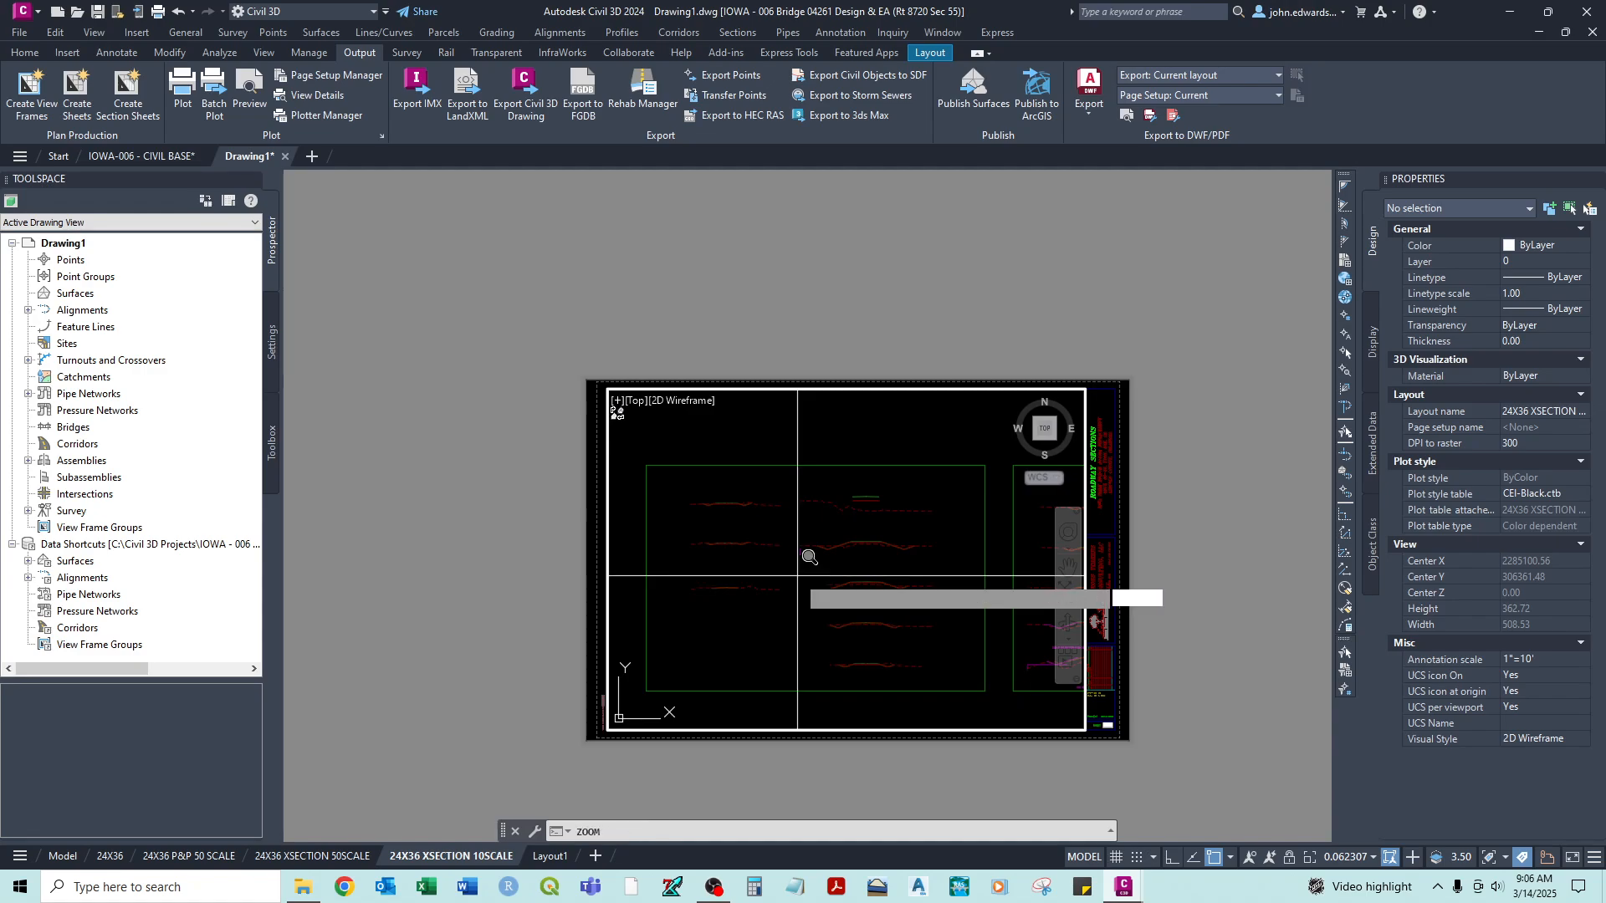
pyautogui.press('Return')
pyautogui.write('1/')
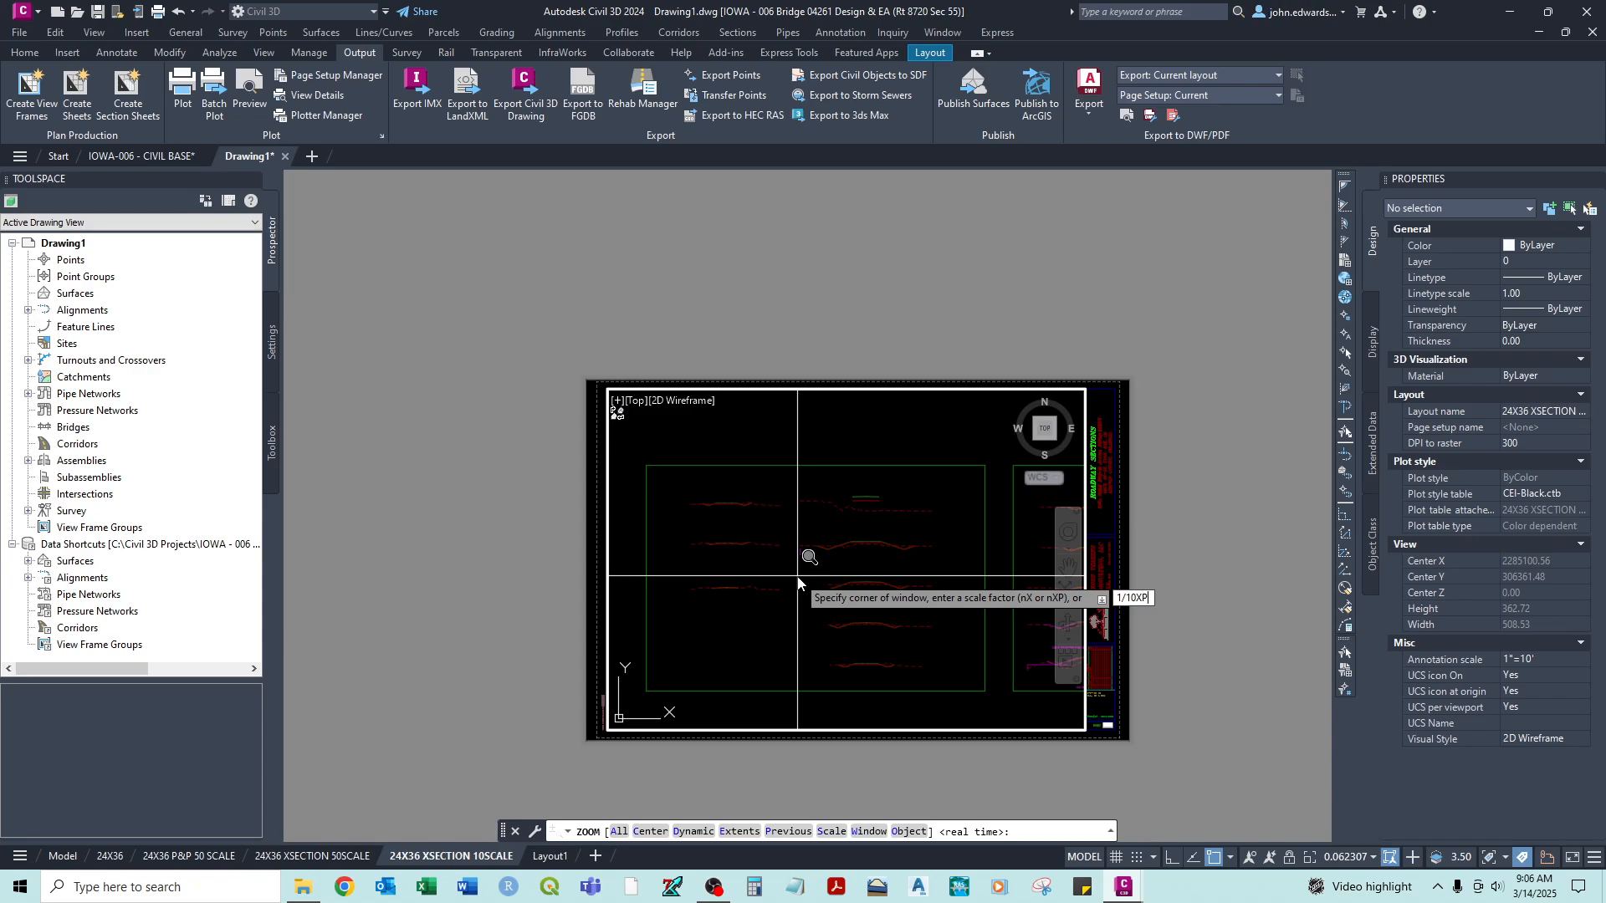
pyautogui.write('10XP')
pyautogui.press('Return')
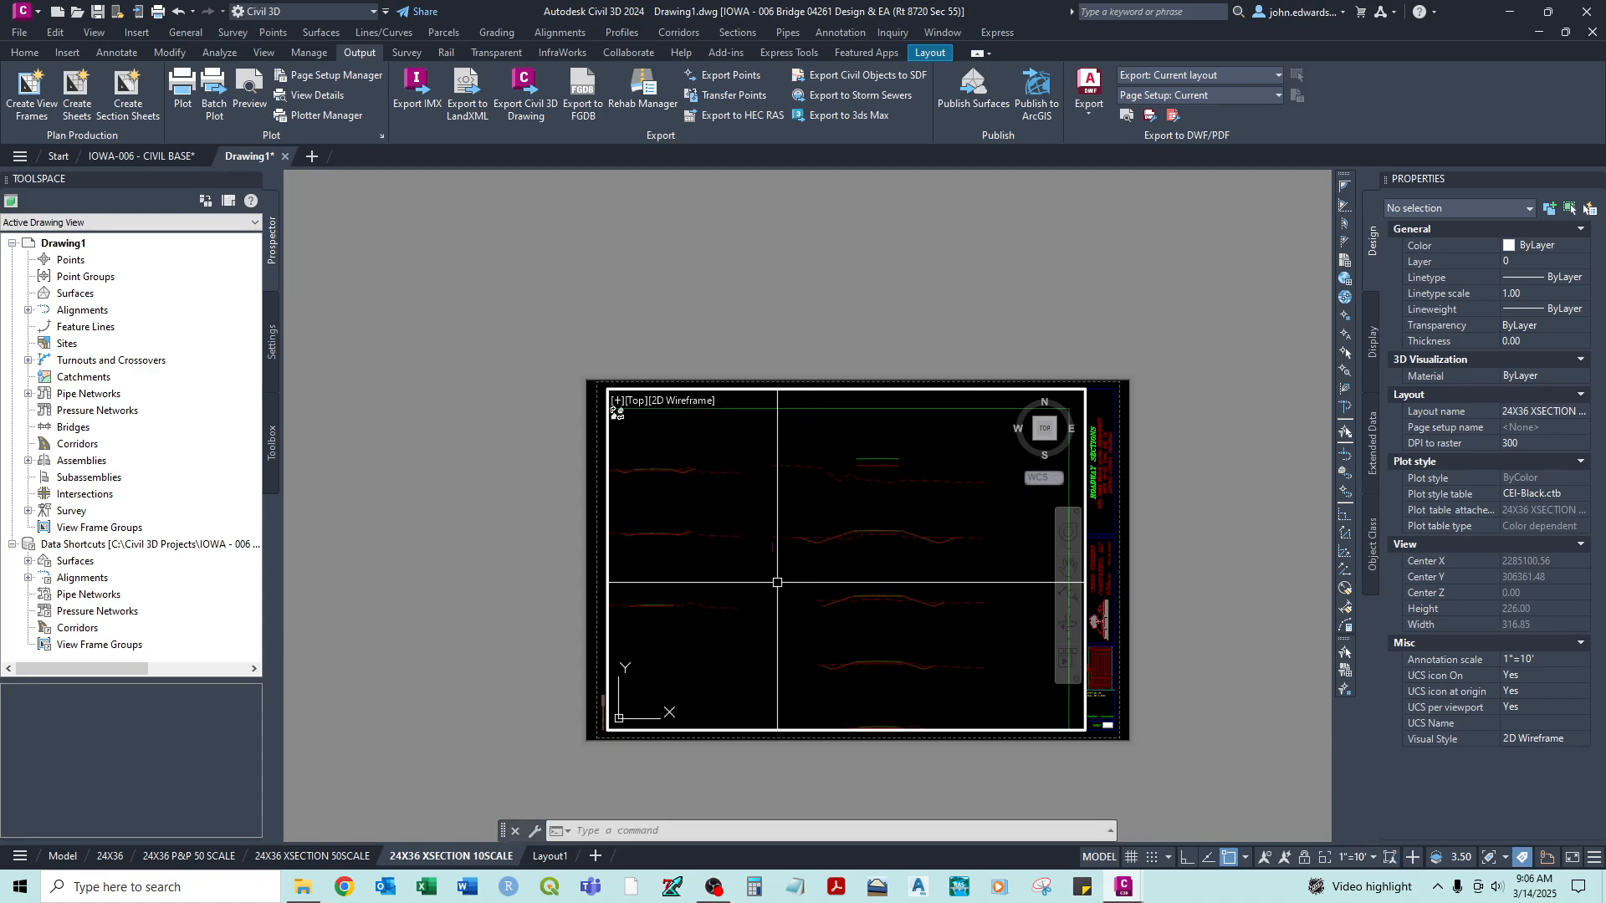
# - Fit the first sheet's cross sections within the viewport frame and regenerate all viewports with REA
pyautogui.moveTo(754, 629)
pyautogui.mouseDown(button='middle')
pyautogui.moveTo(802, 584)
pyautogui.moveTo(835, 584)
pyautogui.moveTo(732, 644)
pyautogui.mouseUp(button='middle')
pyautogui.write('REA')
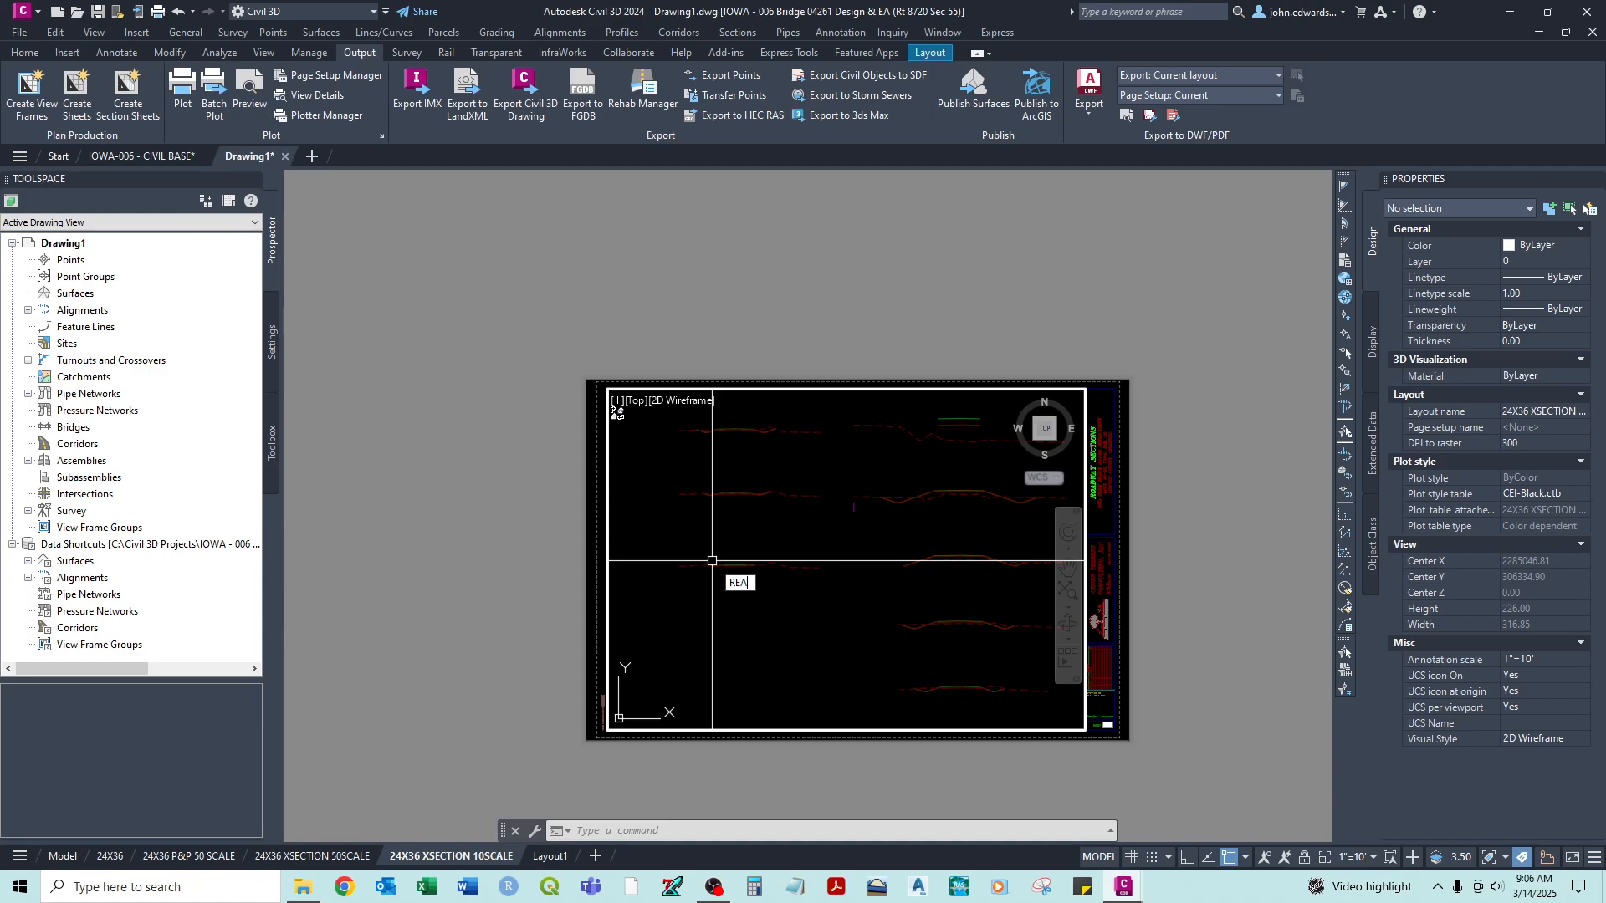
pyautogui.press('Return')
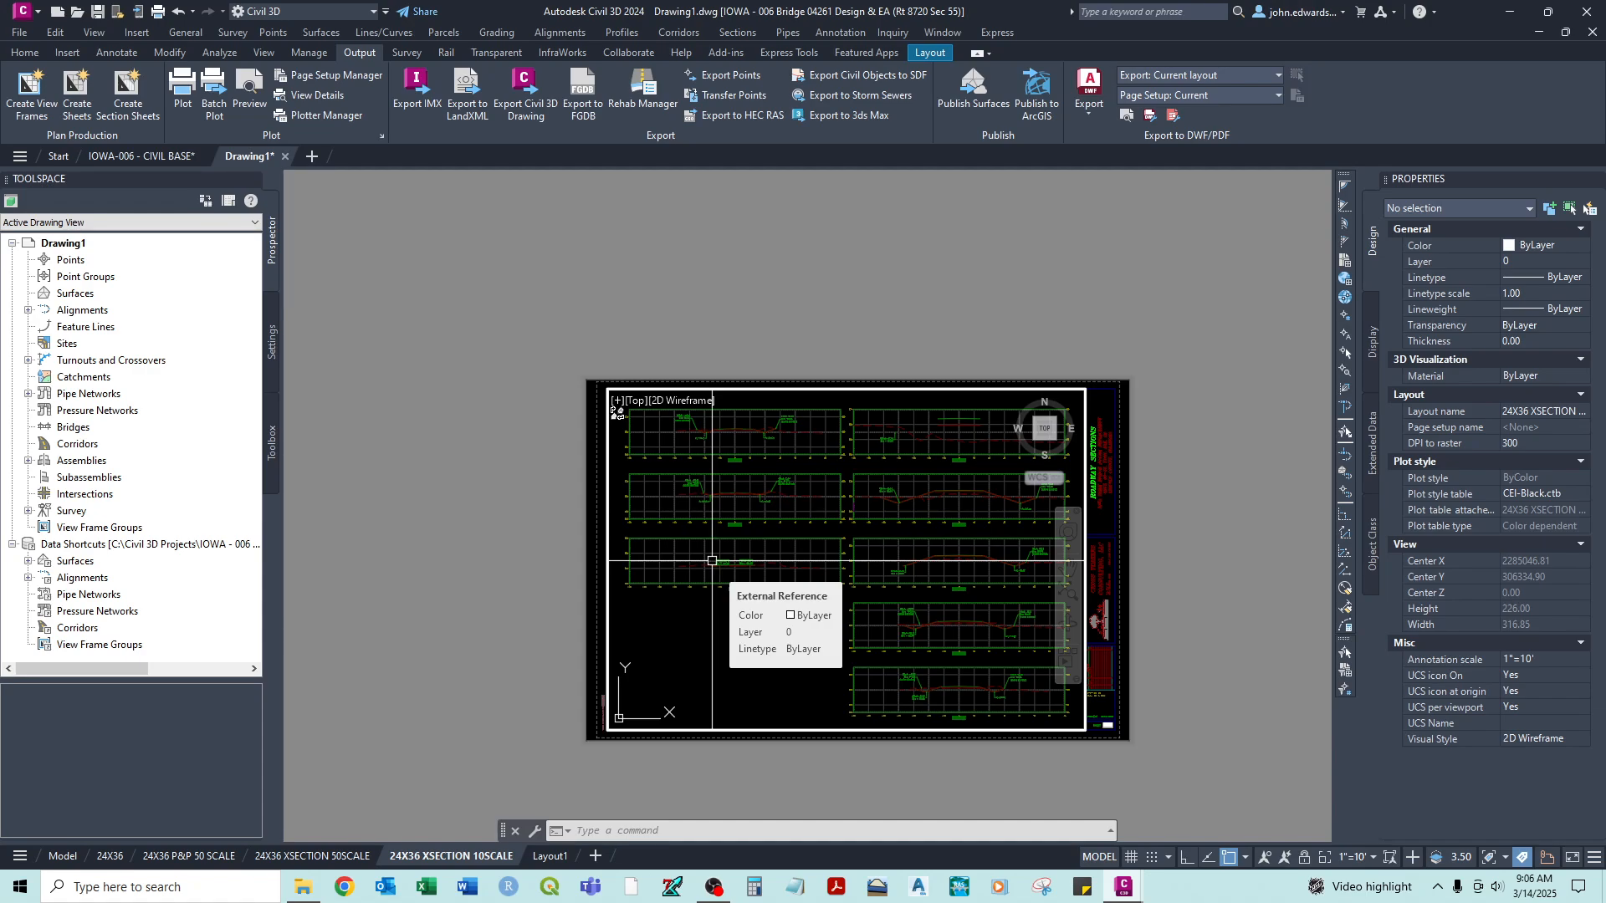
# - Return to paper space and lock the cross-section viewport
pyautogui.doubleClick(592, 491)
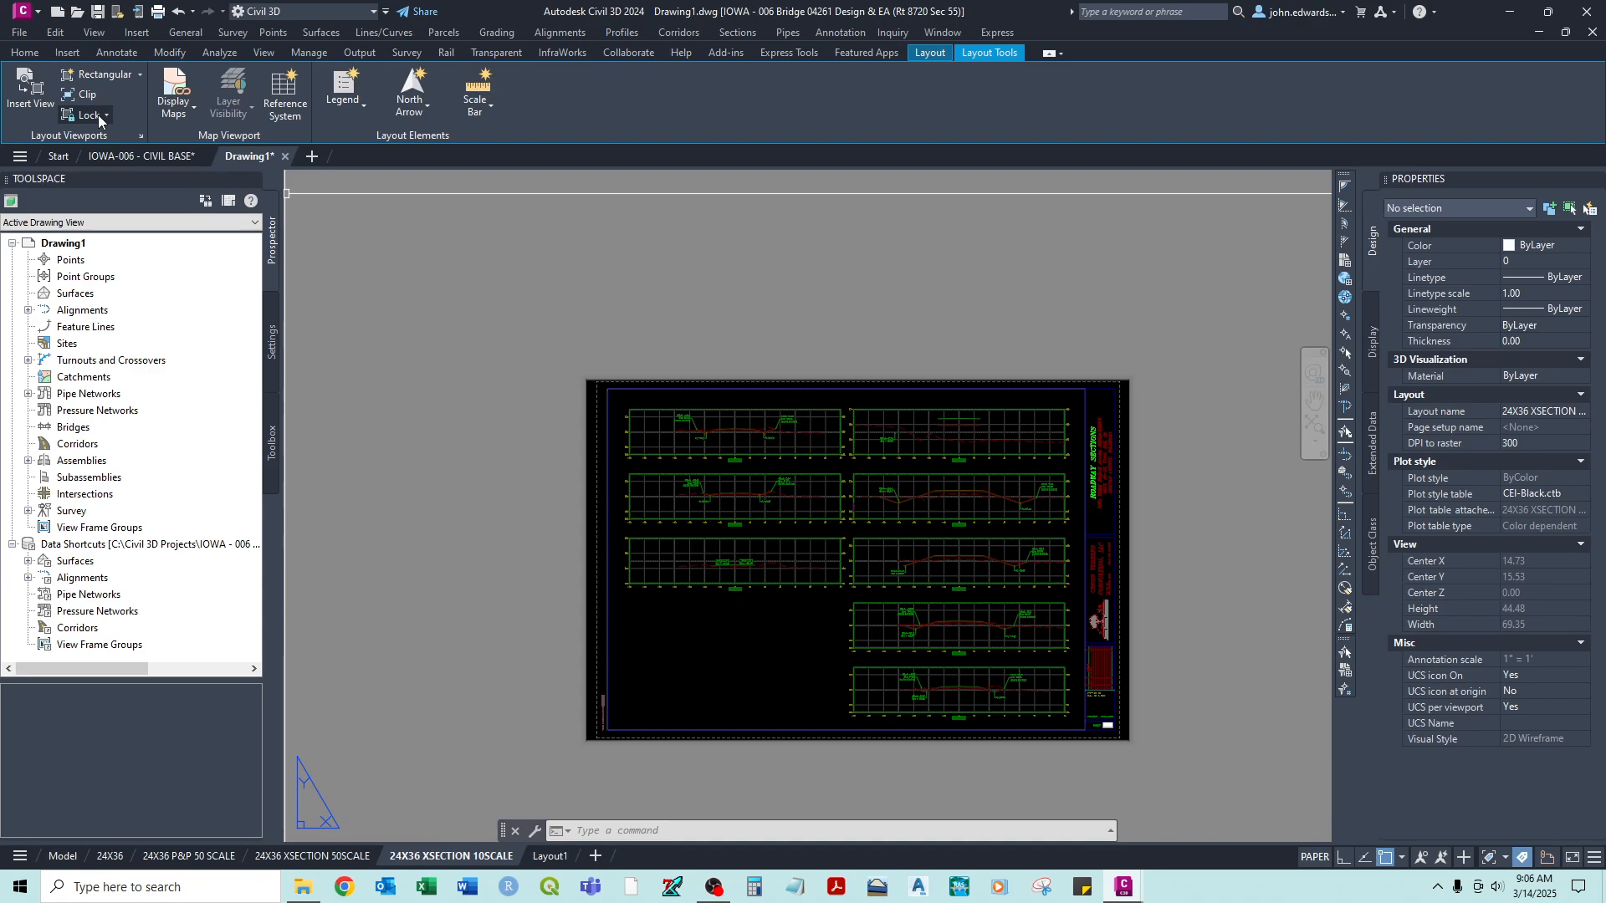
pyautogui.click(106, 115)
pyautogui.click(101, 143)
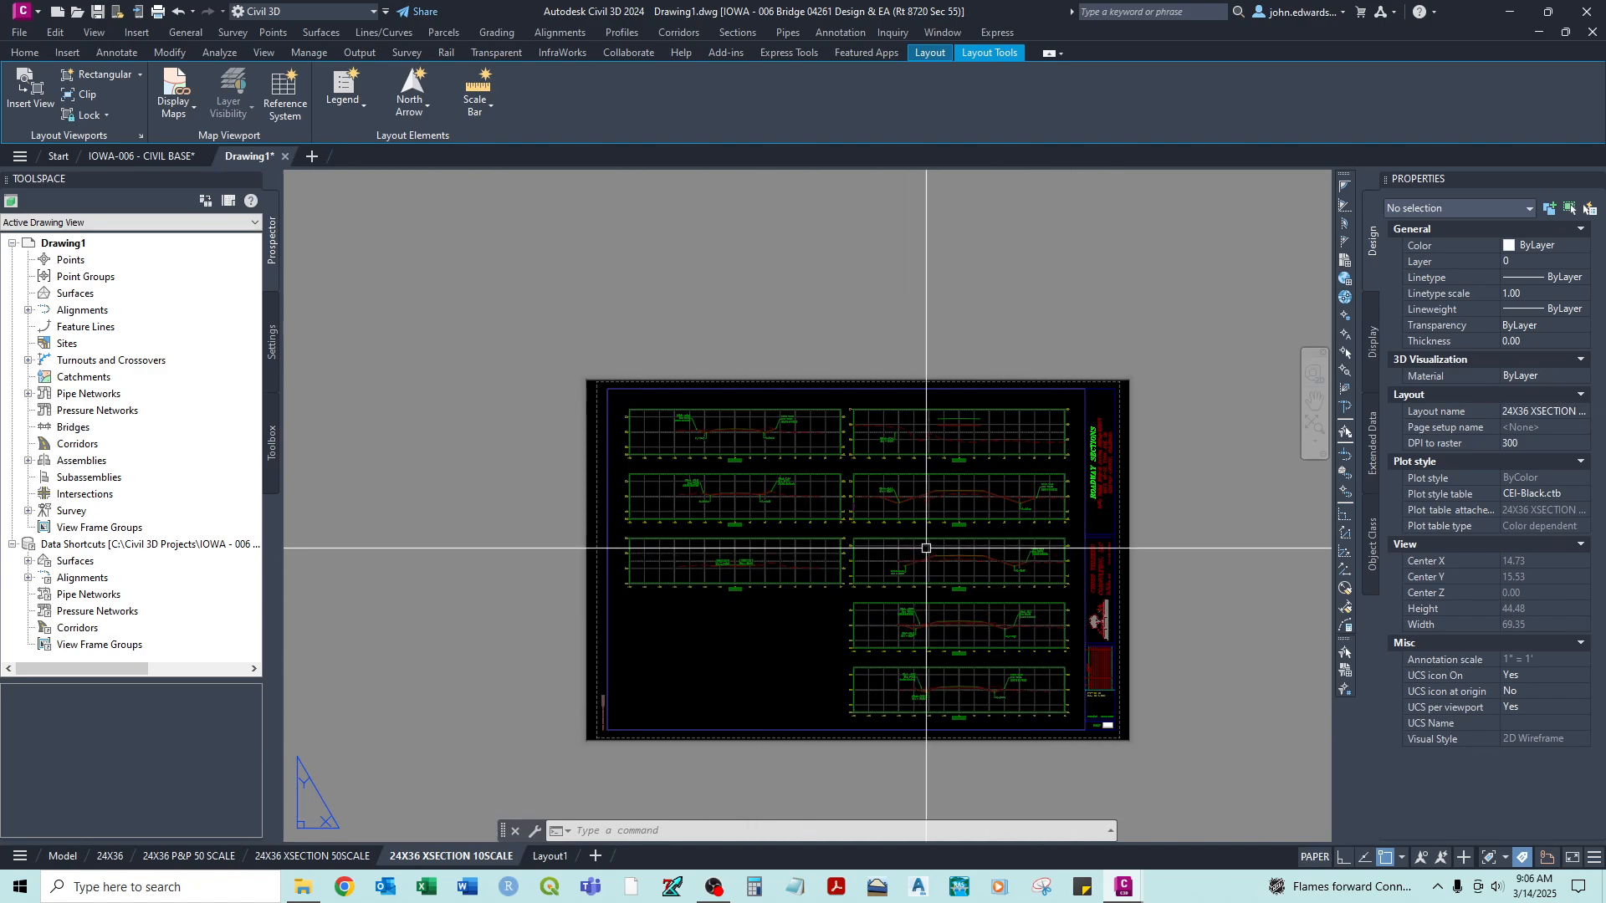
# - Create a copy of the 24X36 XSECTION 10SCALE layout, placed before Layout1
pyautogui.rightClick(469, 863)
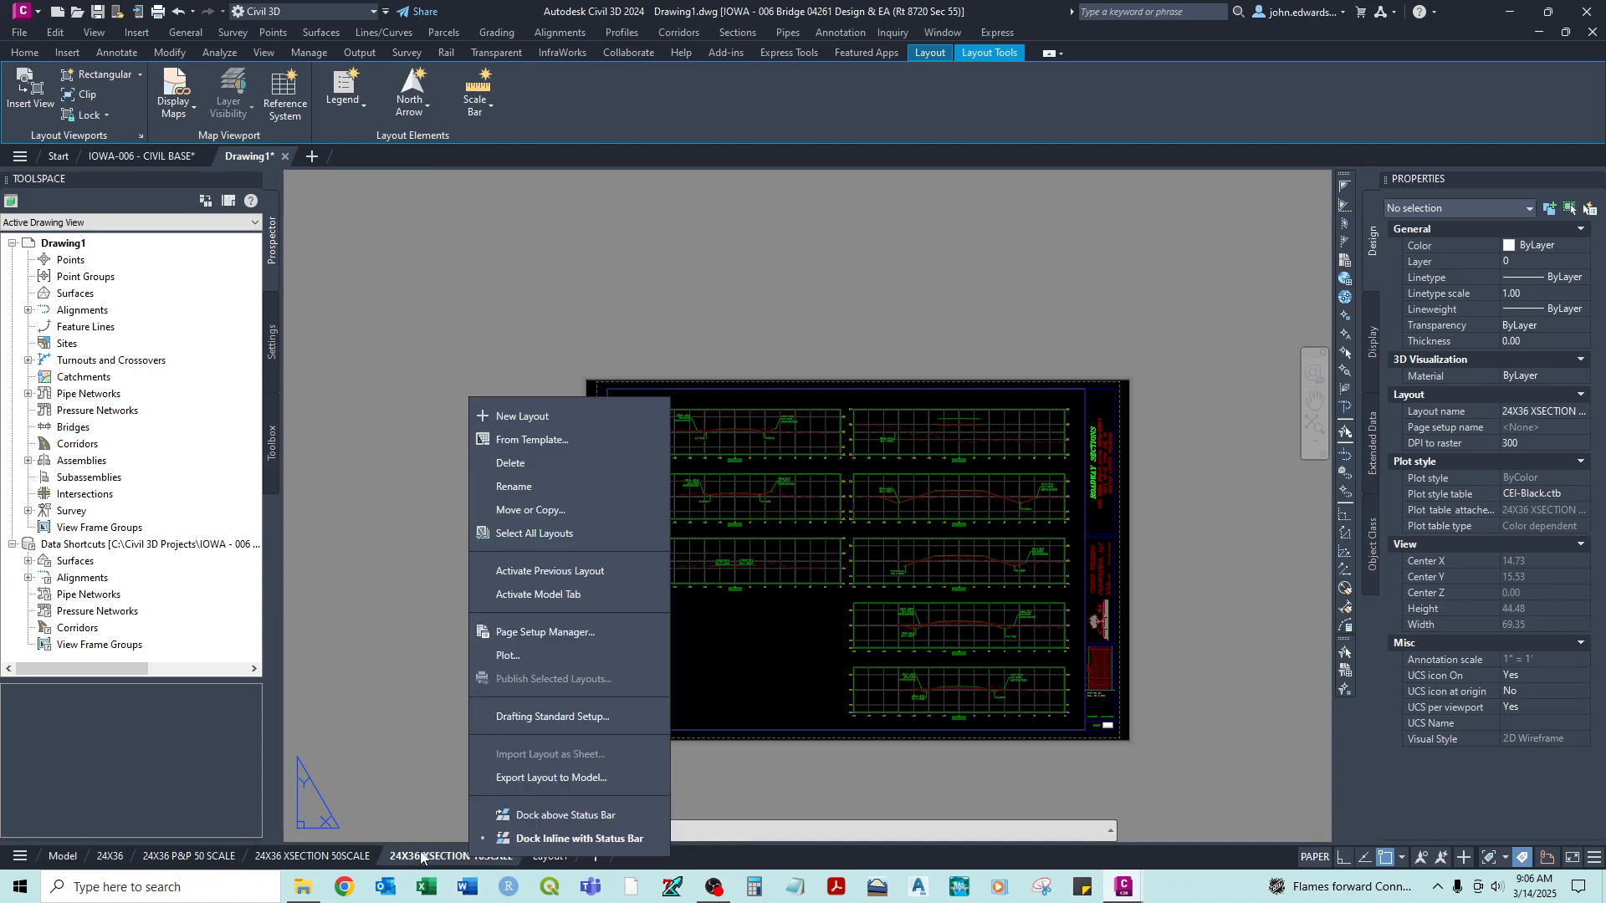
pyautogui.click(536, 507)
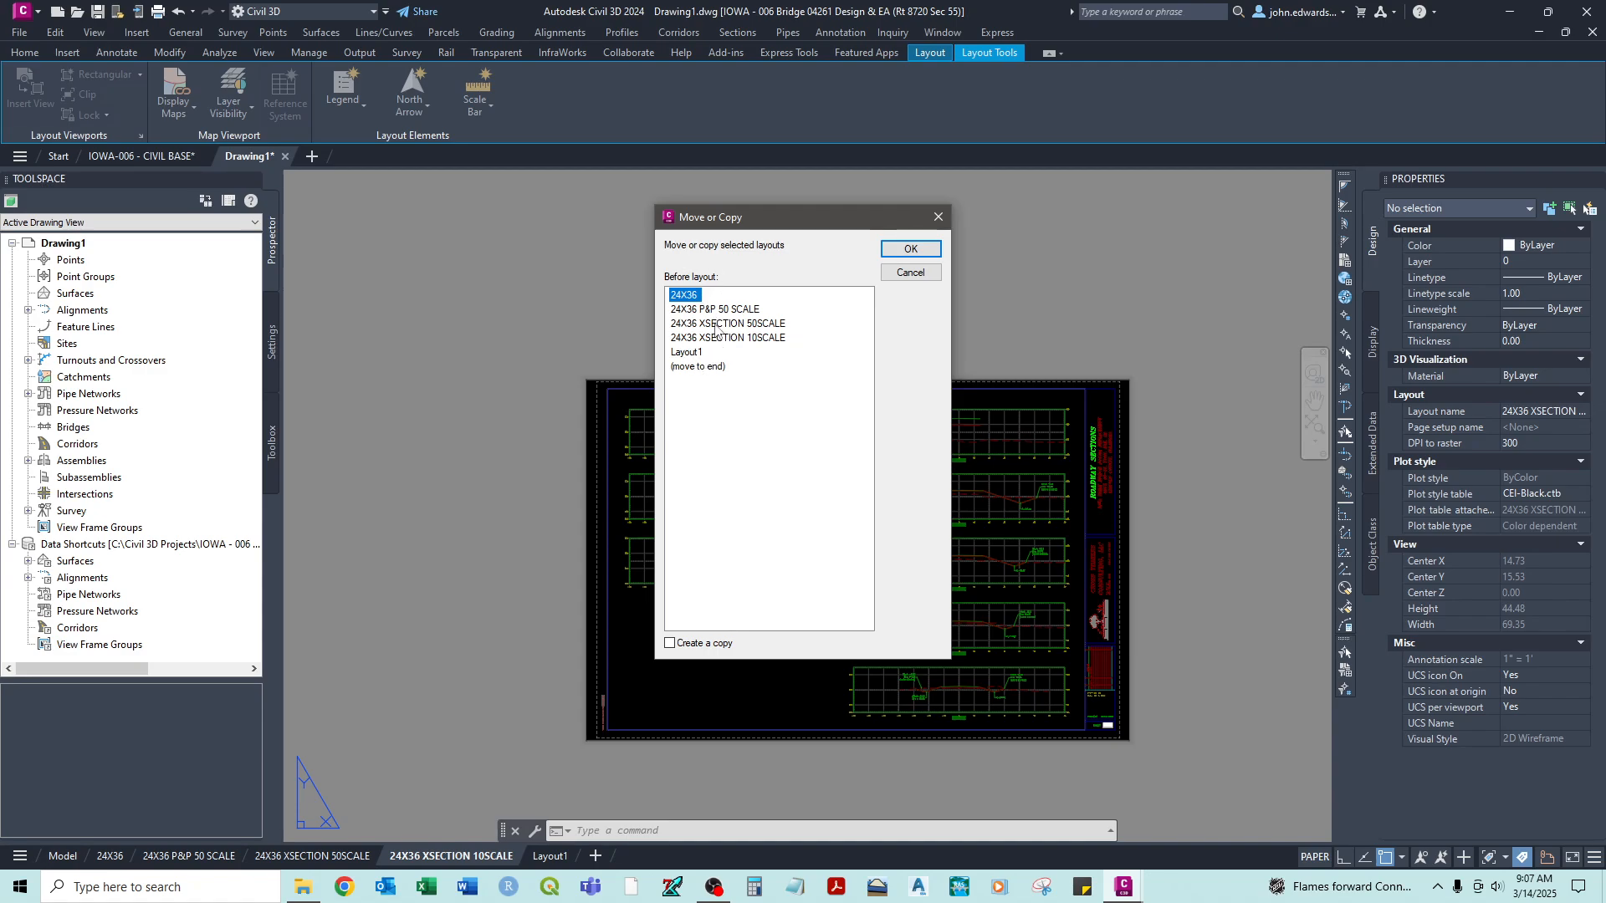
pyautogui.click(670, 644)
pyautogui.click(687, 353)
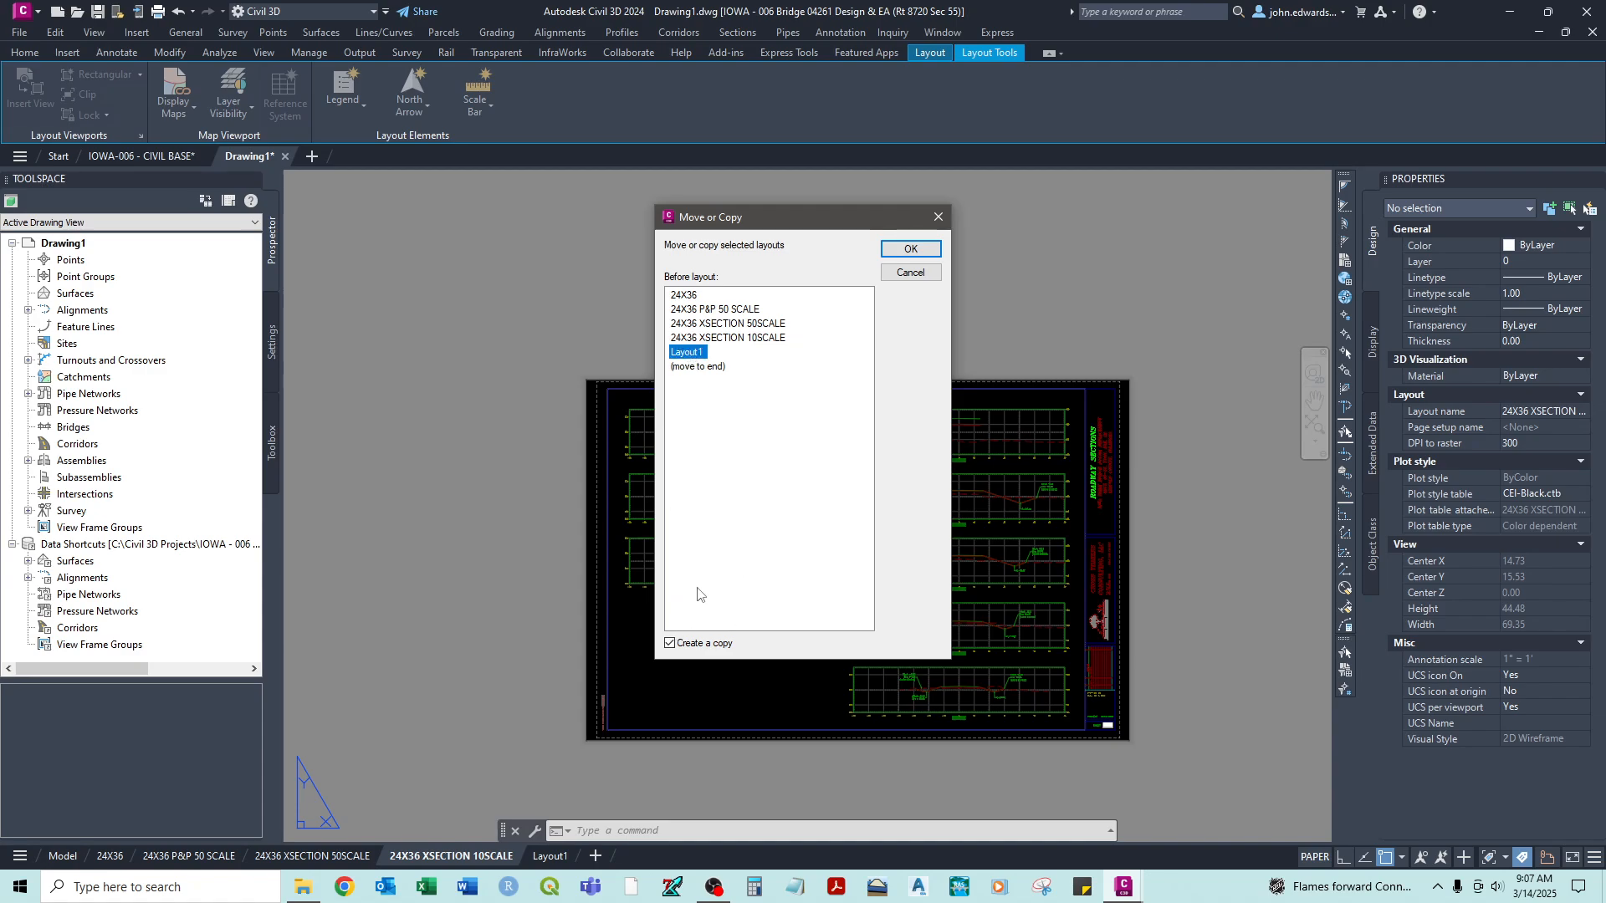
pyautogui.click(910, 248)
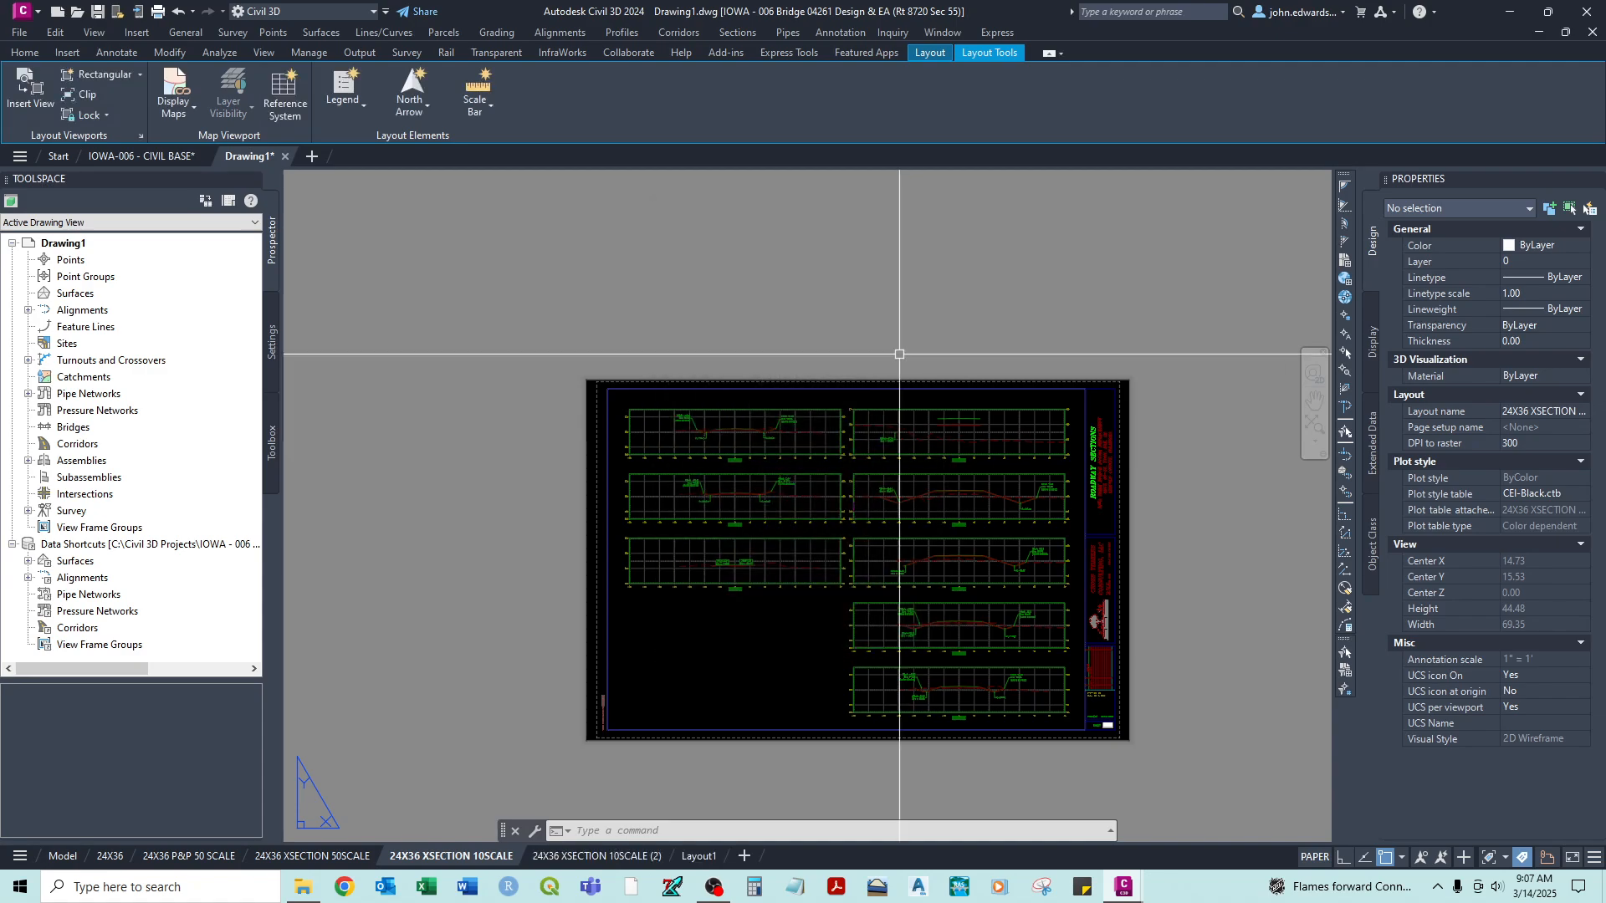
# - Open the copied layout 24X36 XSECTION 10SCALE (2), unlock its viewport and activate model space inside it
pyautogui.click(586, 855)
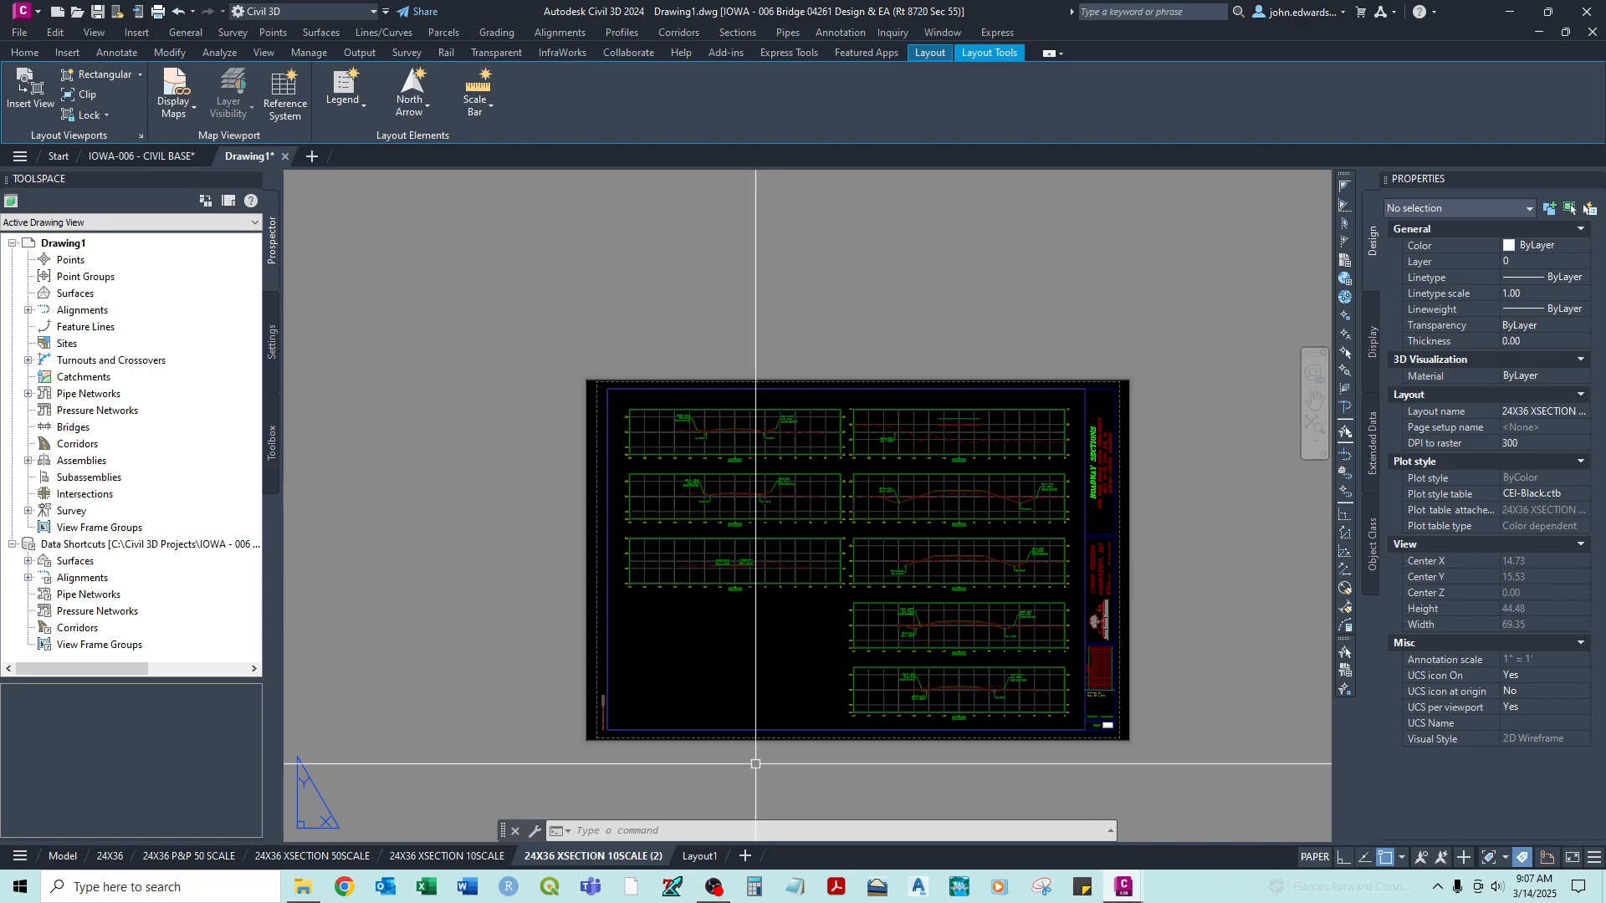
pyautogui.moveTo(733, 660); pyautogui.dragTo(736, 662, button='middle')
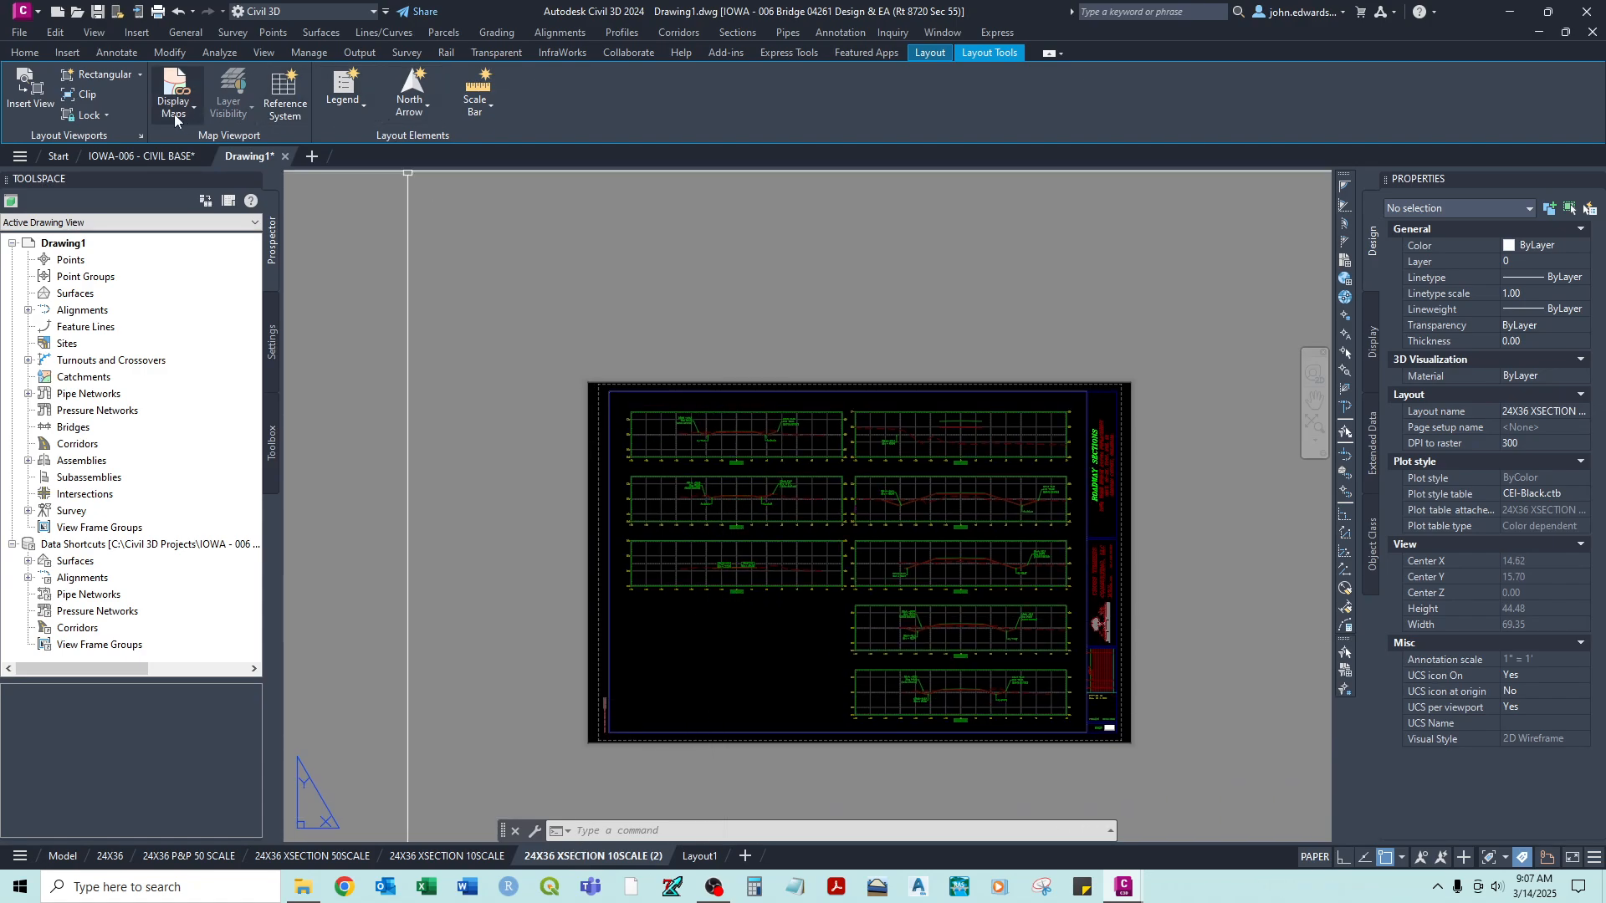
pyautogui.click(95, 121)
pyautogui.click(104, 179)
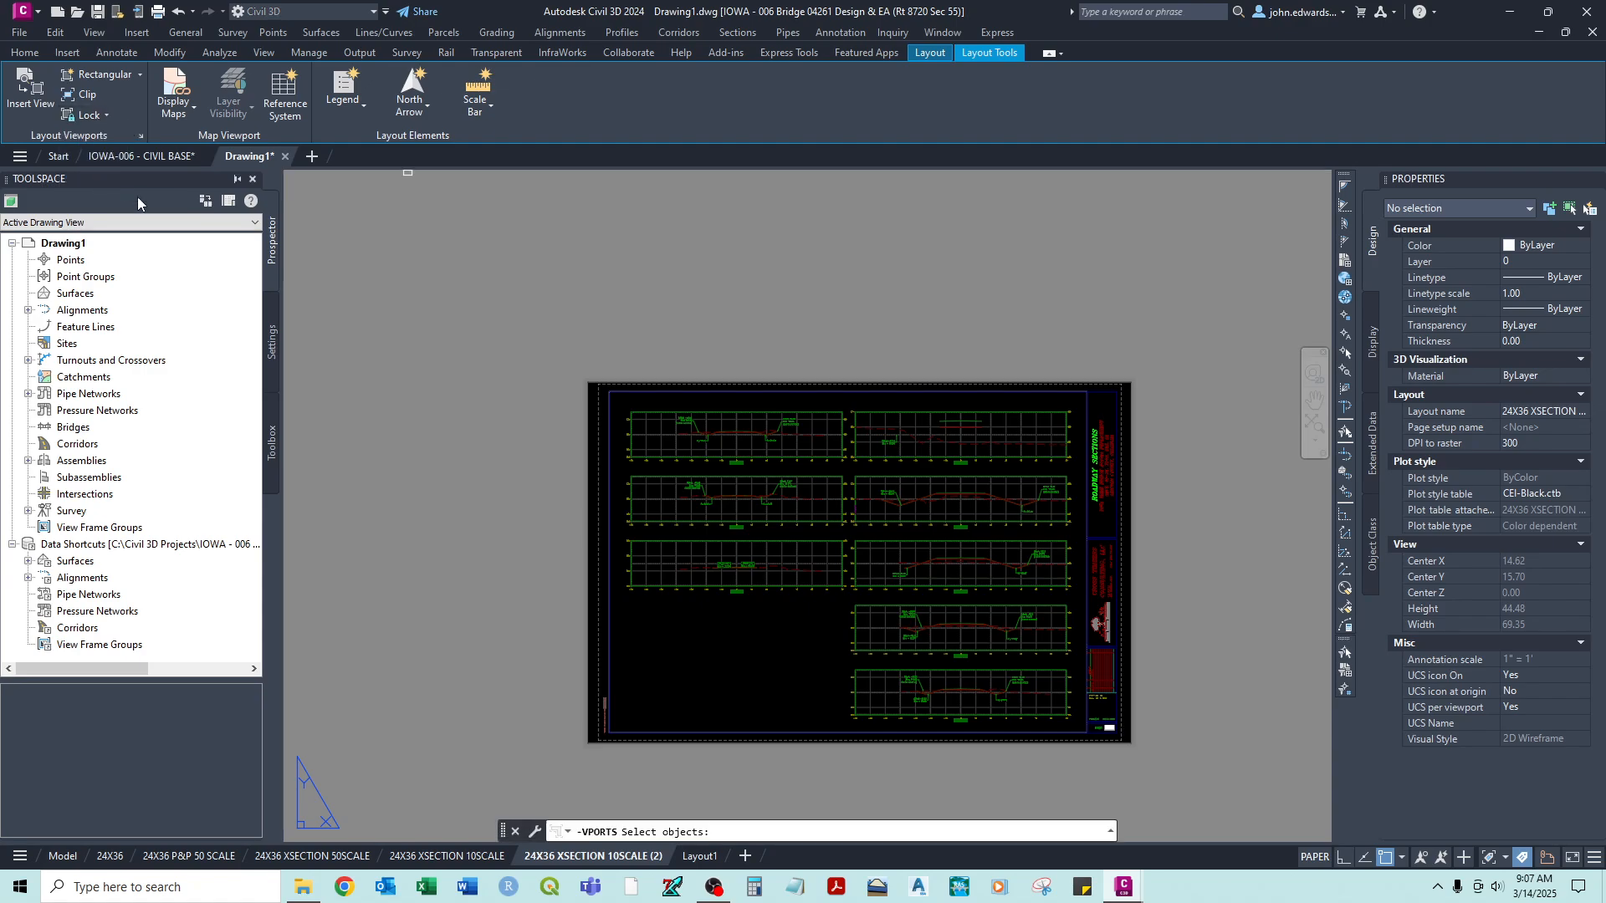
pyautogui.scroll(2, 915, 397)
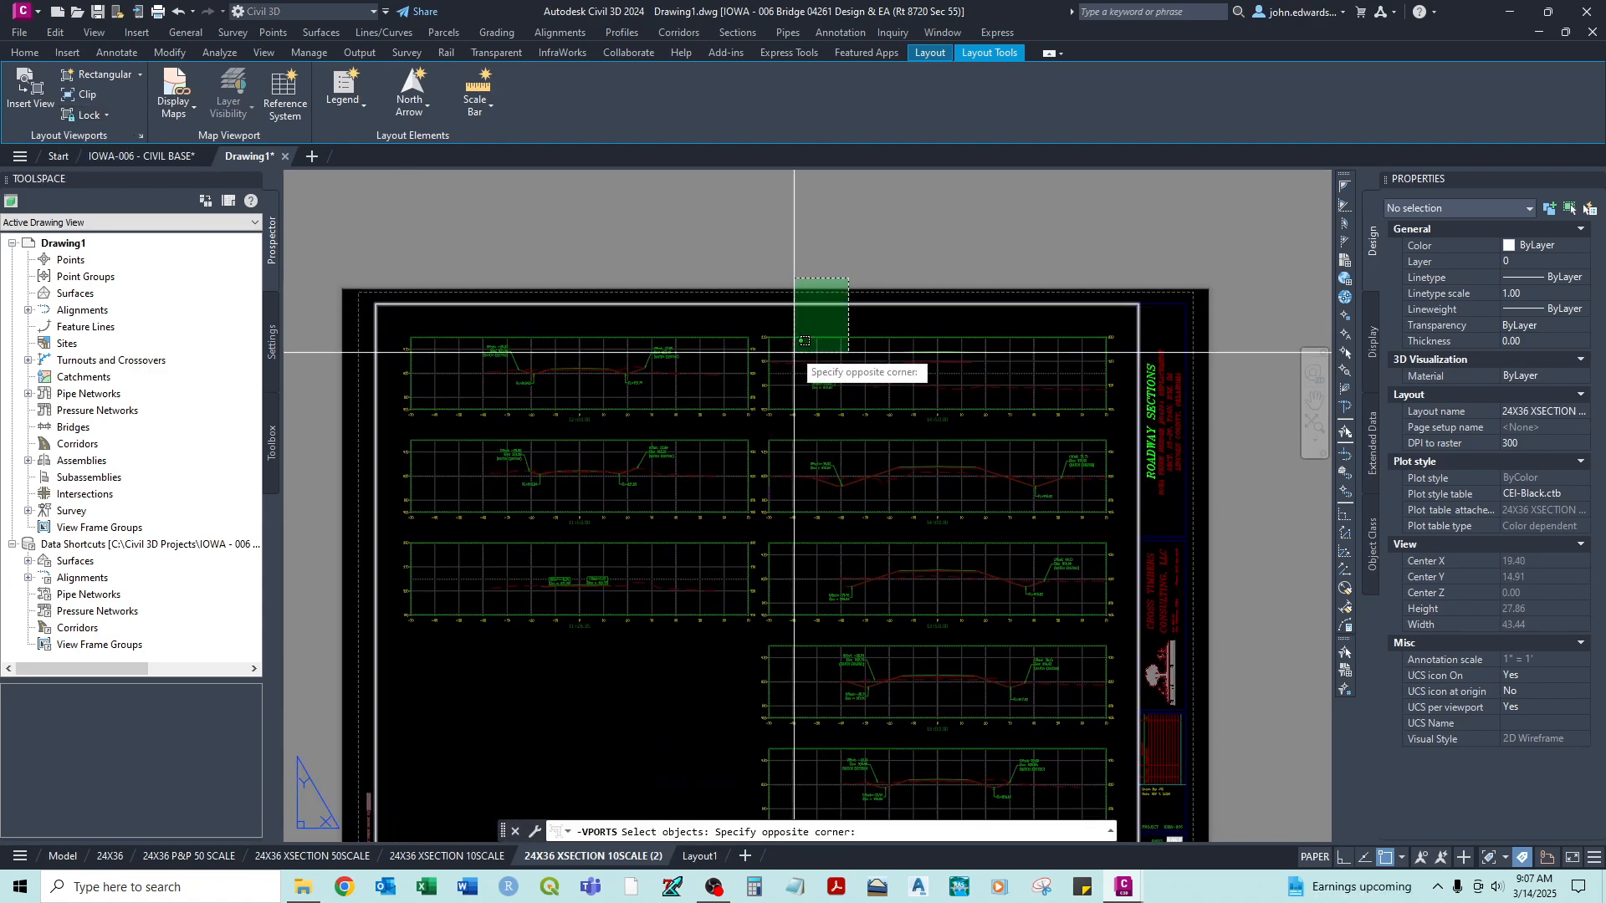
pyautogui.press('Return')
pyautogui.doubleClick(795, 322)
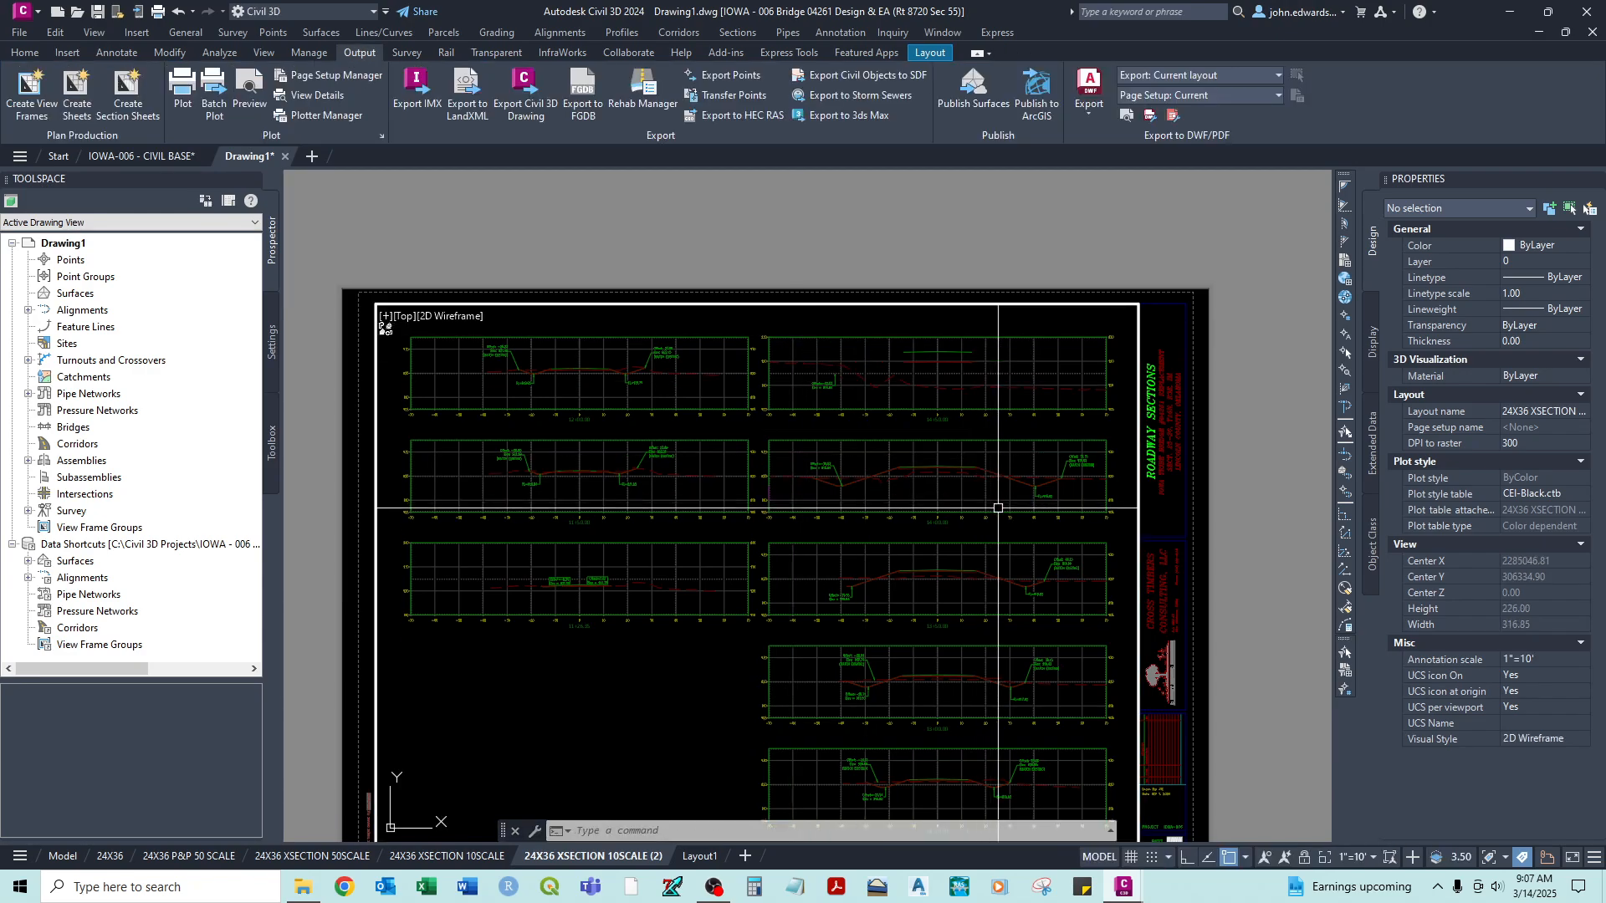
# - Bring the next group of cross sections into the second sheet's viewport, return to paper space and regenerate all viewports with REA
pyautogui.moveTo(990, 521); pyautogui.dragTo(612, 509, button='middle')
pyautogui.moveTo(945, 508); pyautogui.dragTo(541, 534, button='middle')
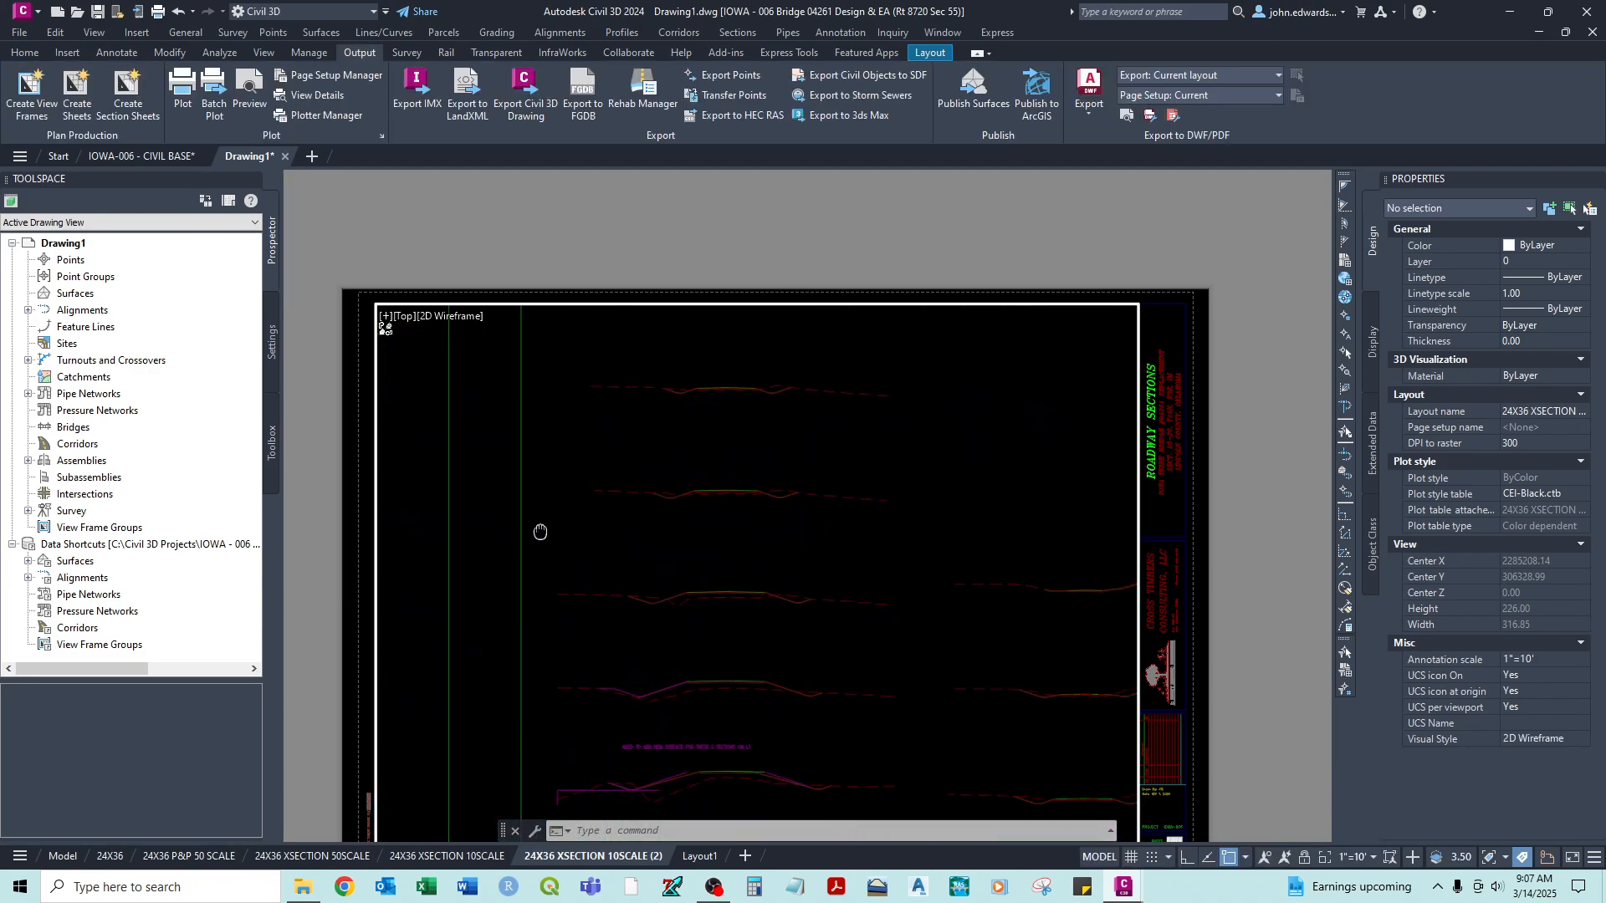
pyautogui.moveTo(828, 469)
pyautogui.mouseDown(button='middle')
pyautogui.moveTo(660, 538)
pyautogui.moveTo(705, 513)
pyautogui.moveTo(680, 488)
pyautogui.moveTo(753, 476)
pyautogui.mouseUp(button='middle')
pyautogui.doubleClick(362, 433)
pyautogui.write('REA')
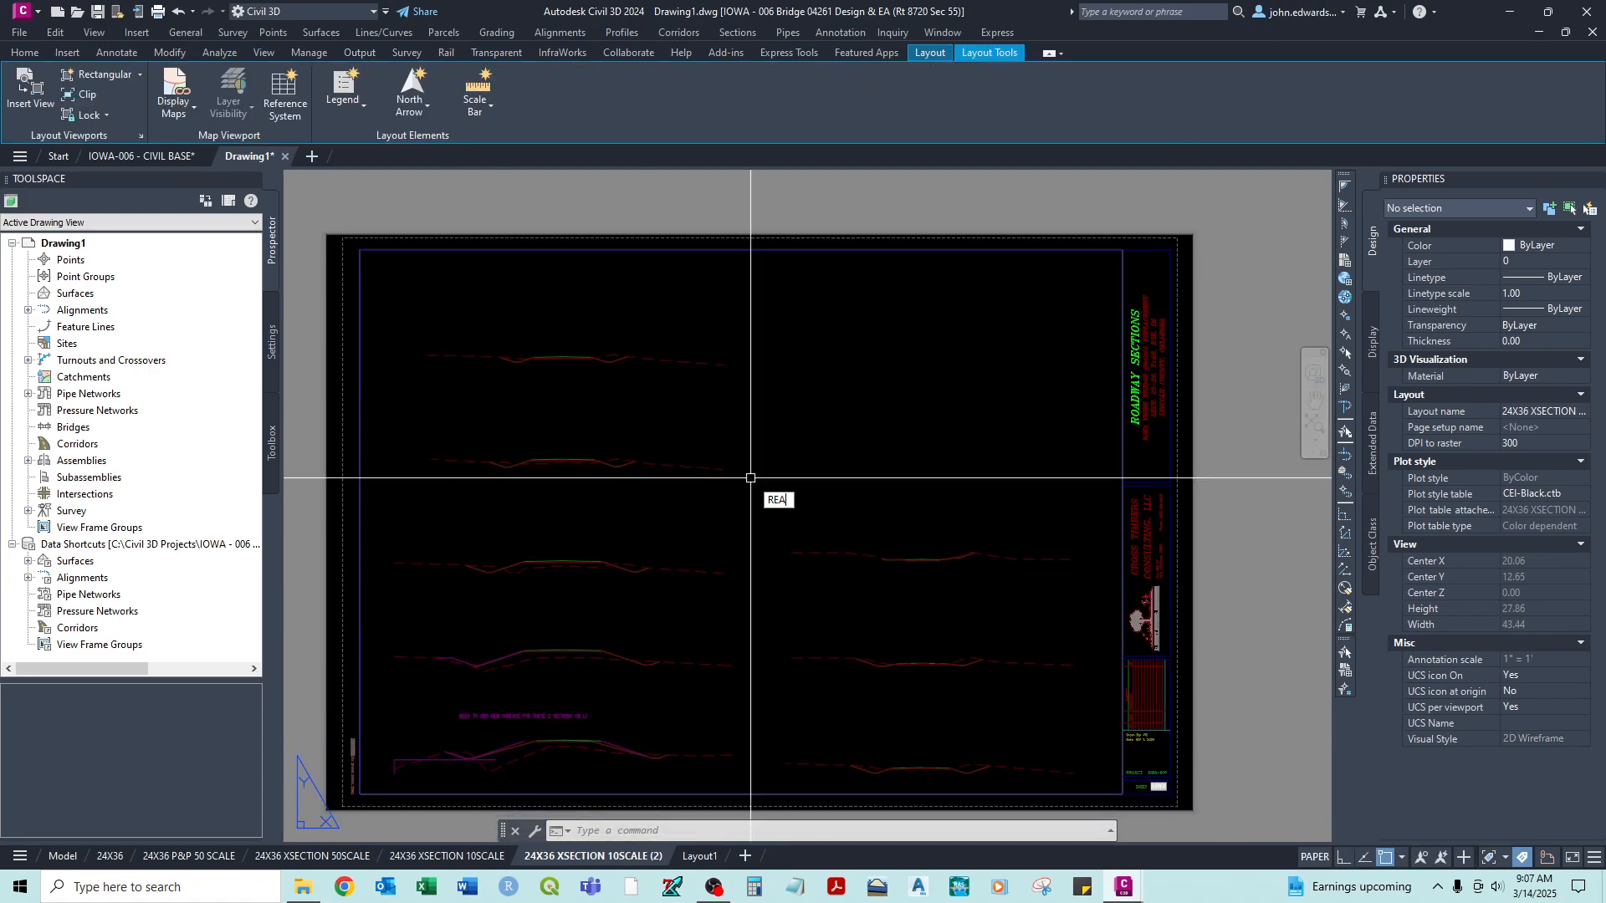
pyautogui.press('Return')
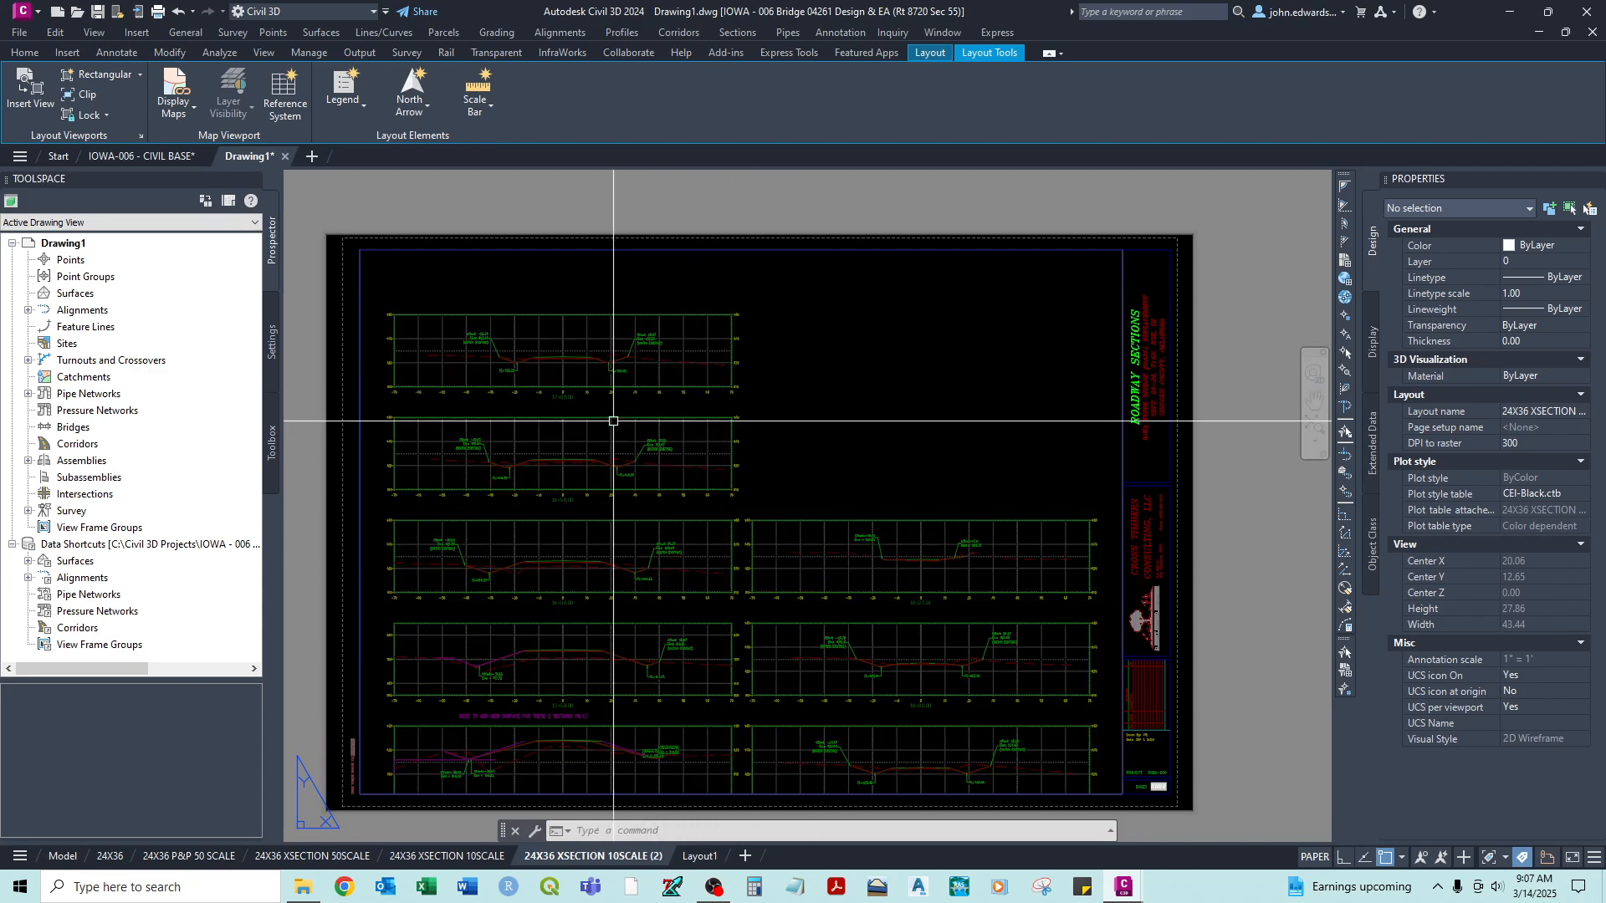
# - Shift the cross sections upward in the viewport so the full columns fit inside the frame, and return to paper space
pyautogui.doubleClick(814, 388)
pyautogui.moveTo(828, 435)
pyautogui.mouseDown(button='middle')
pyautogui.moveTo(831, 395)
pyautogui.moveTo(851, 405)
pyautogui.moveTo(836, 414)
pyautogui.mouseUp(button='middle')
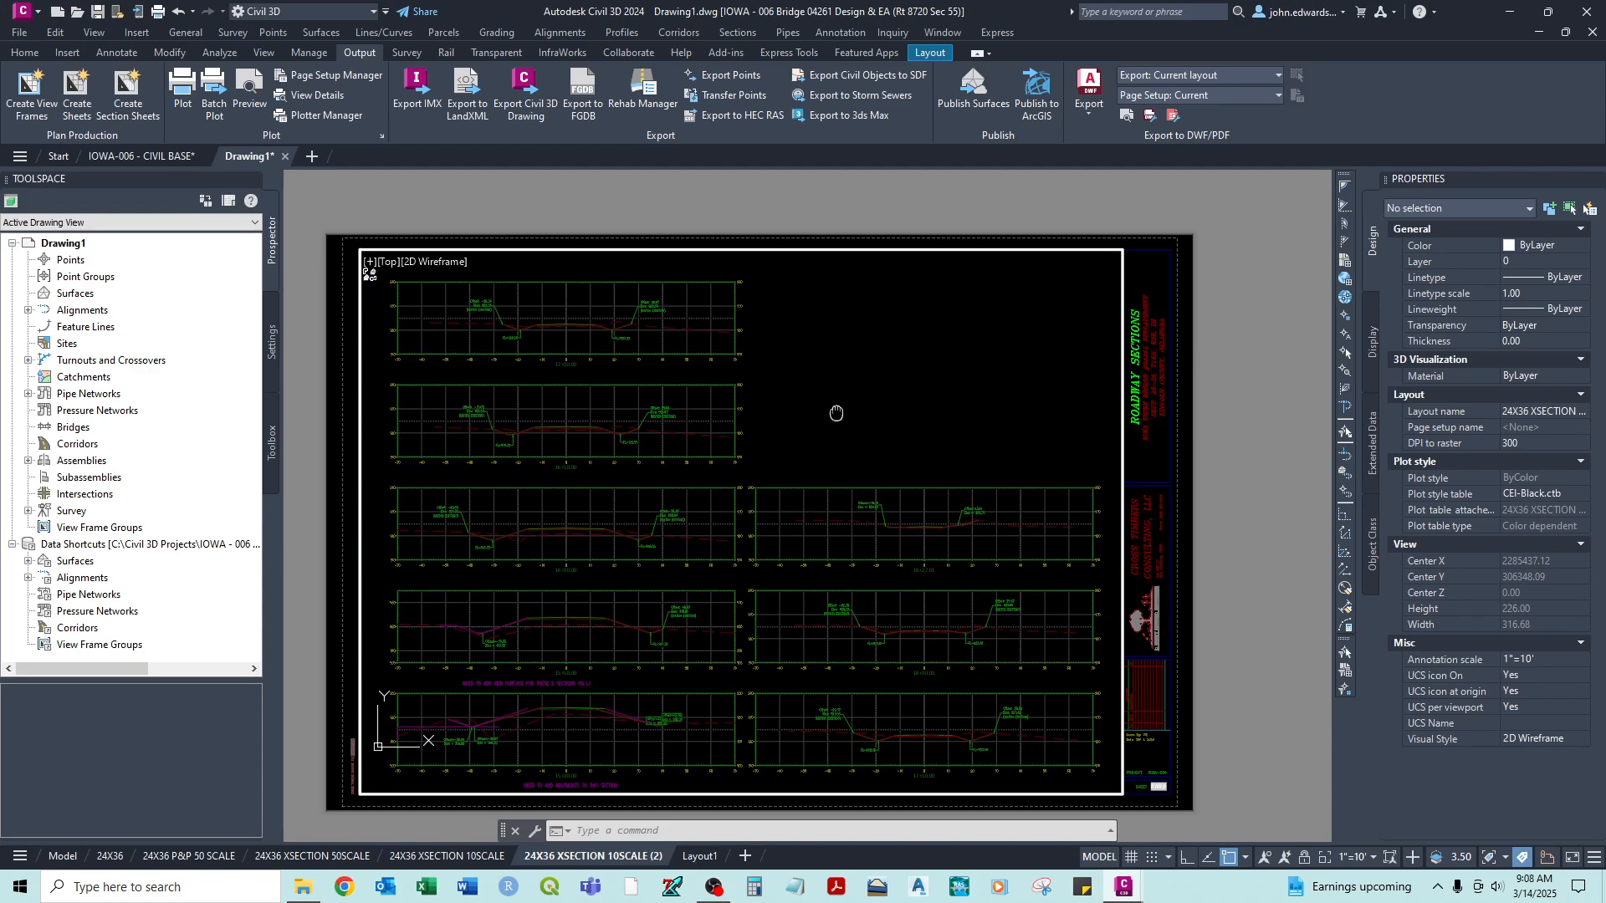
pyautogui.doubleClick(346, 362)
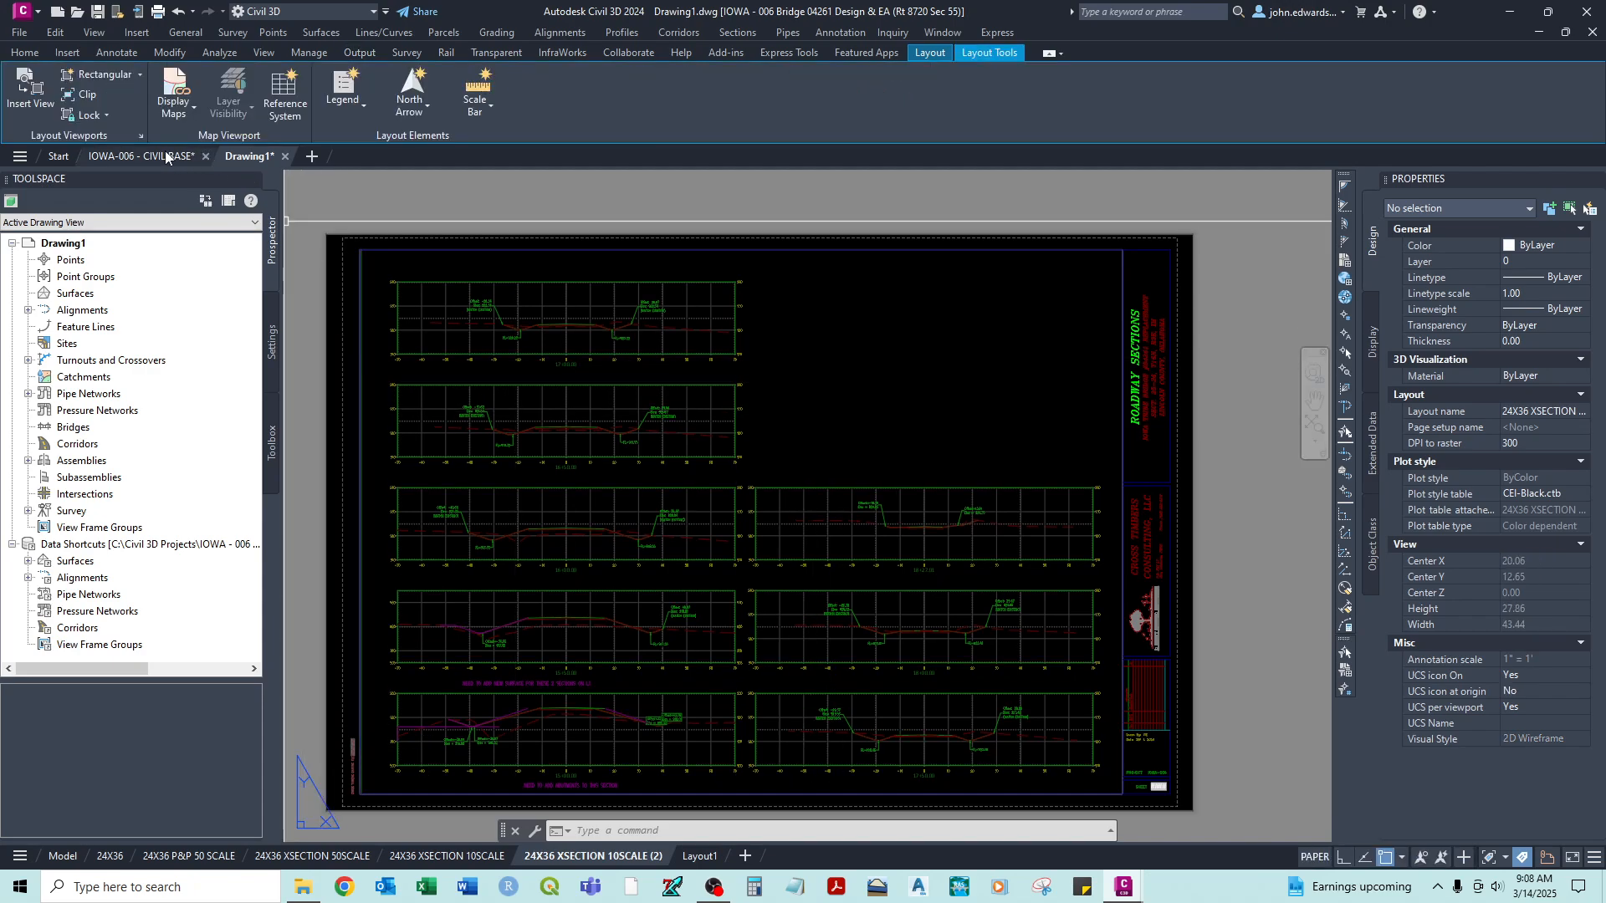
# - Lock the cross-section viewport on the 24X36 XSECTION 10SCALE (2) layout
pyautogui.click(106, 115)
pyautogui.click(101, 150)
pyautogui.click(590, 201)
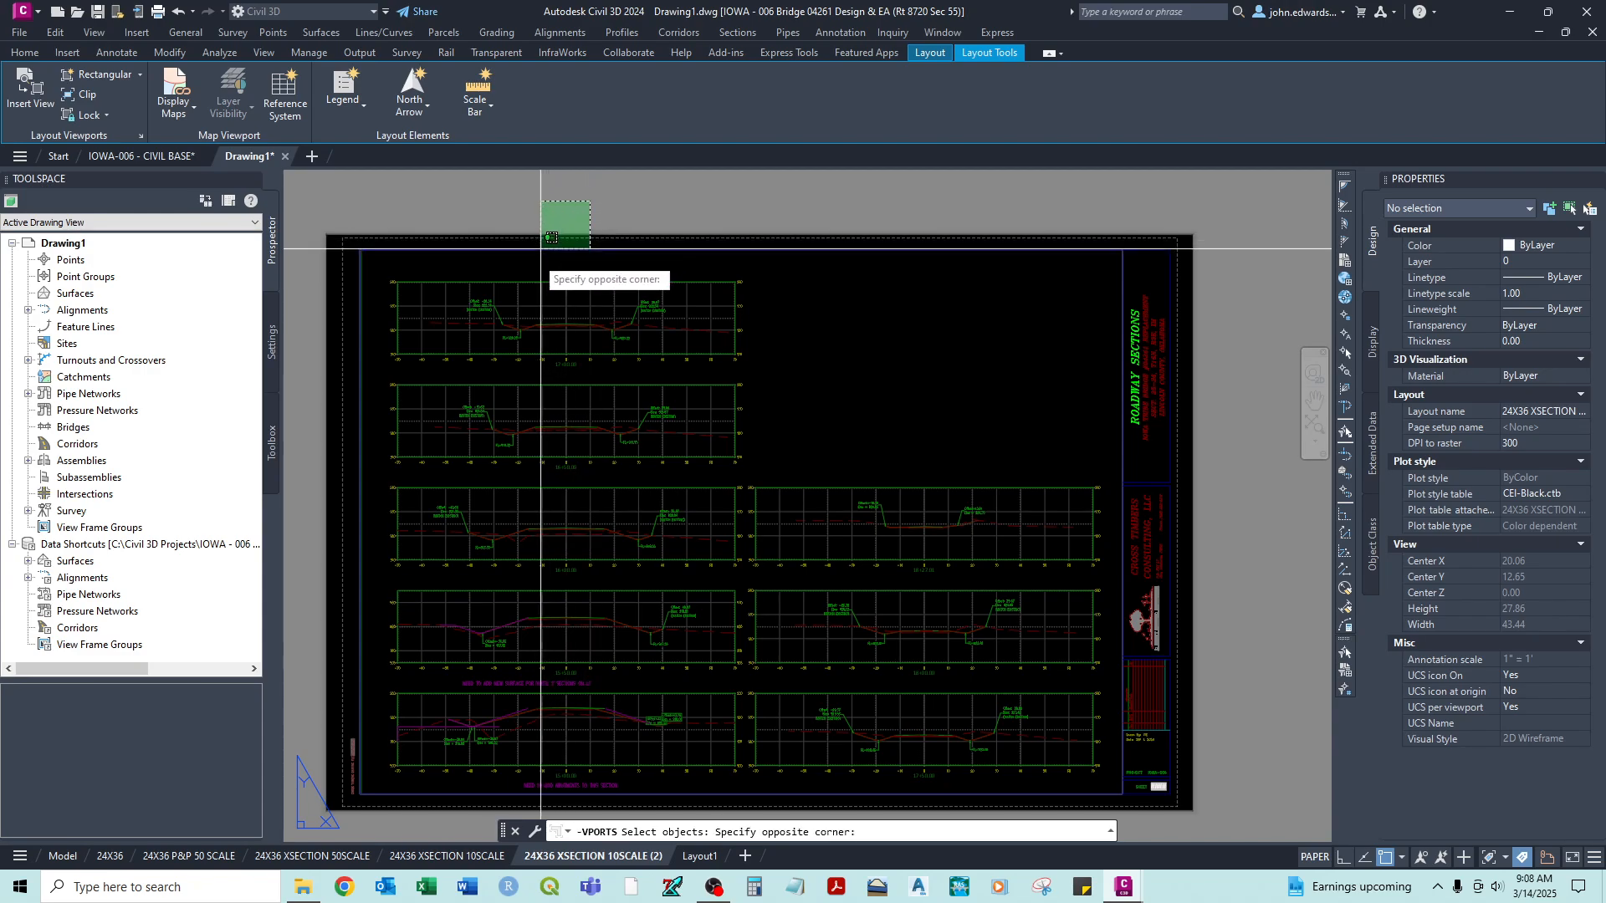
pyautogui.click(535, 261)
pyautogui.press('Return')
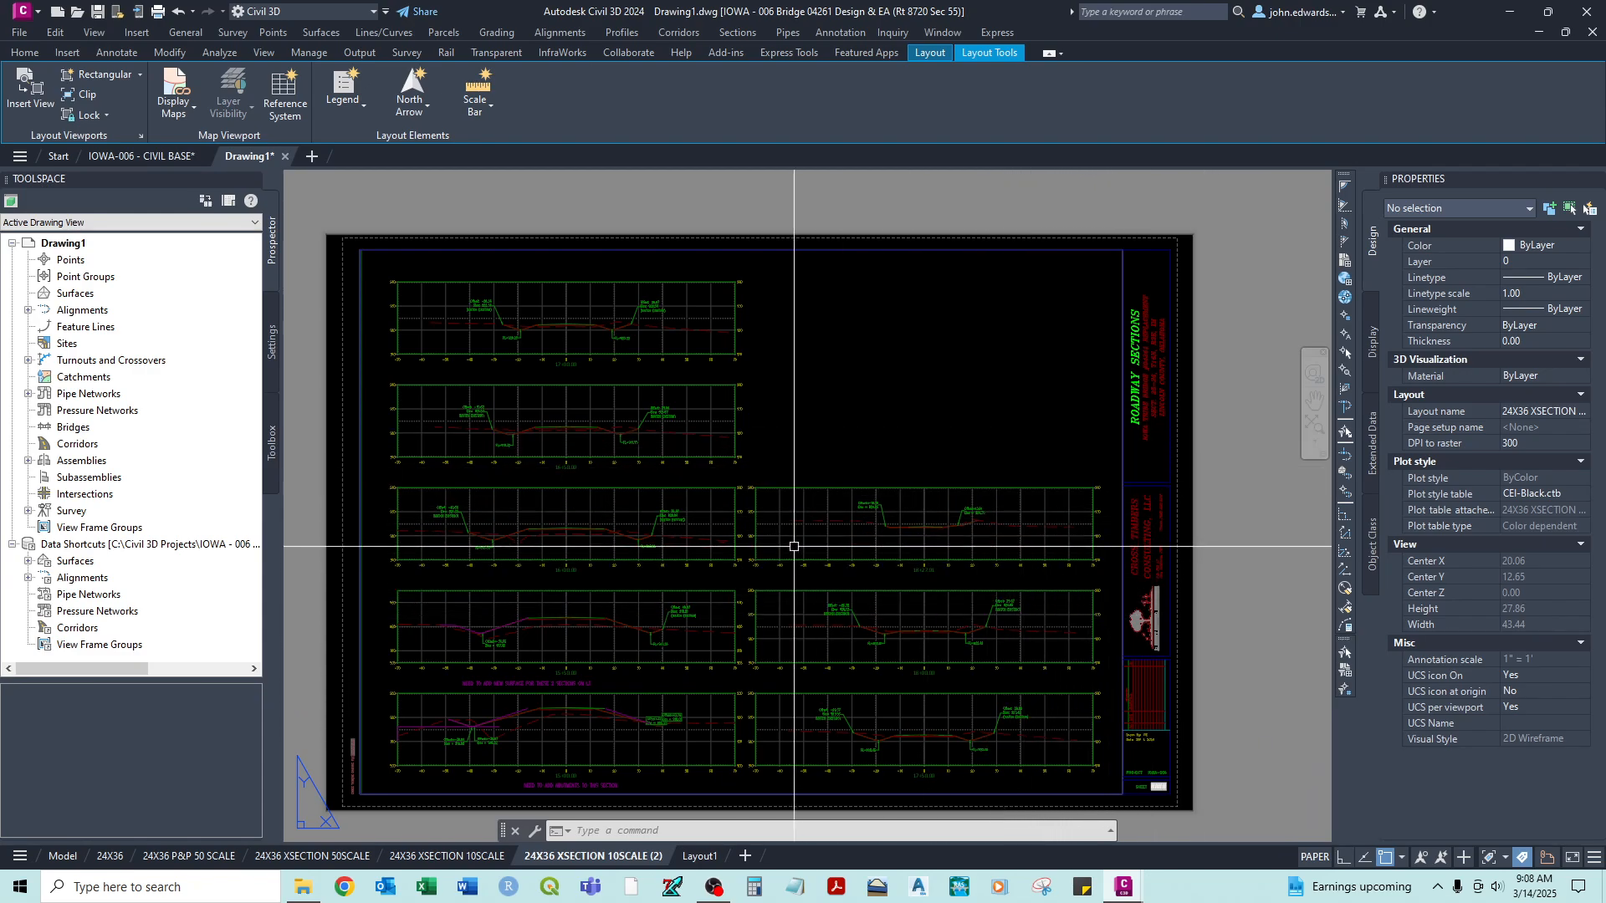
# - Open the 24X36 P&P 50 SCALE layout and unlock its upper and lower viewports
pyautogui.click(212, 859)
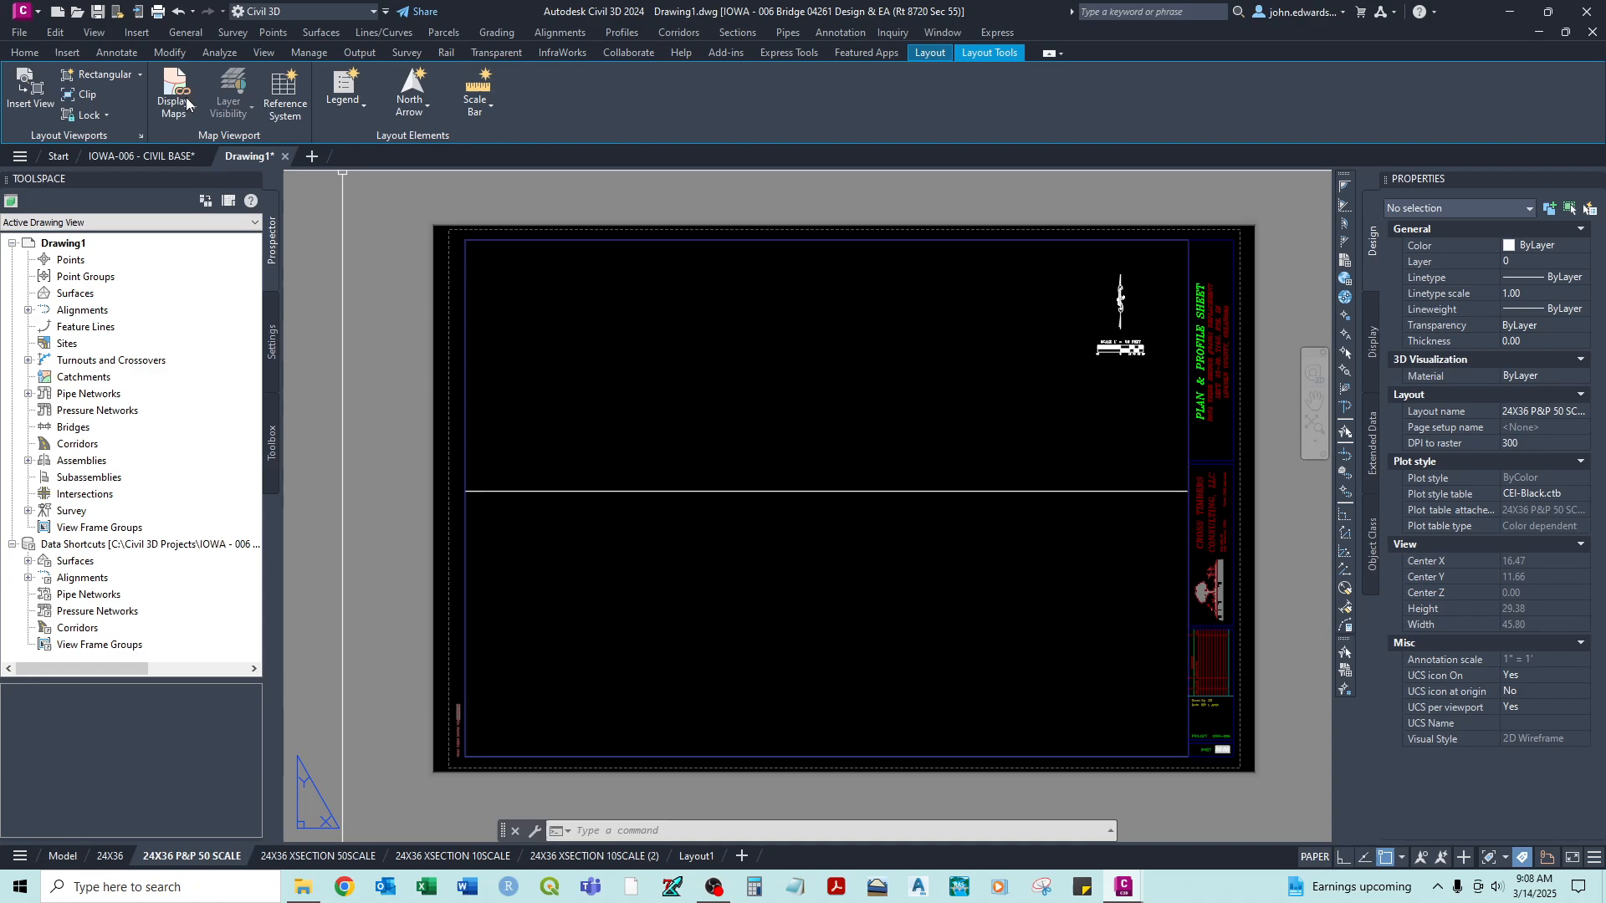
pyautogui.click(102, 167)
pyautogui.click(770, 419)
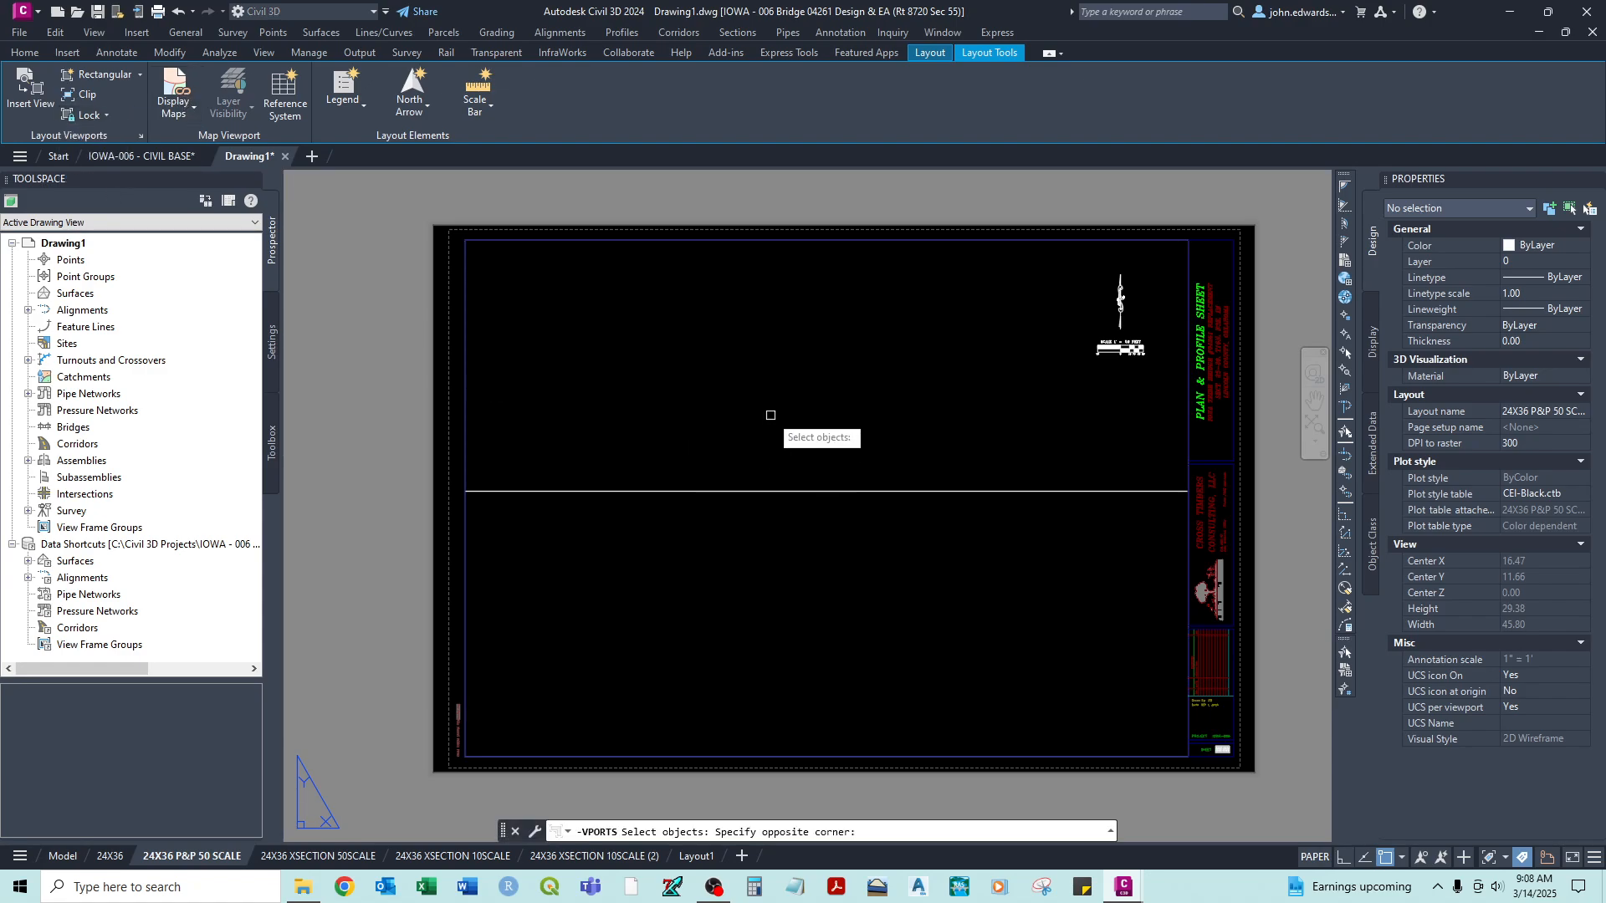
pyautogui.click(681, 662)
pyautogui.press('Return')
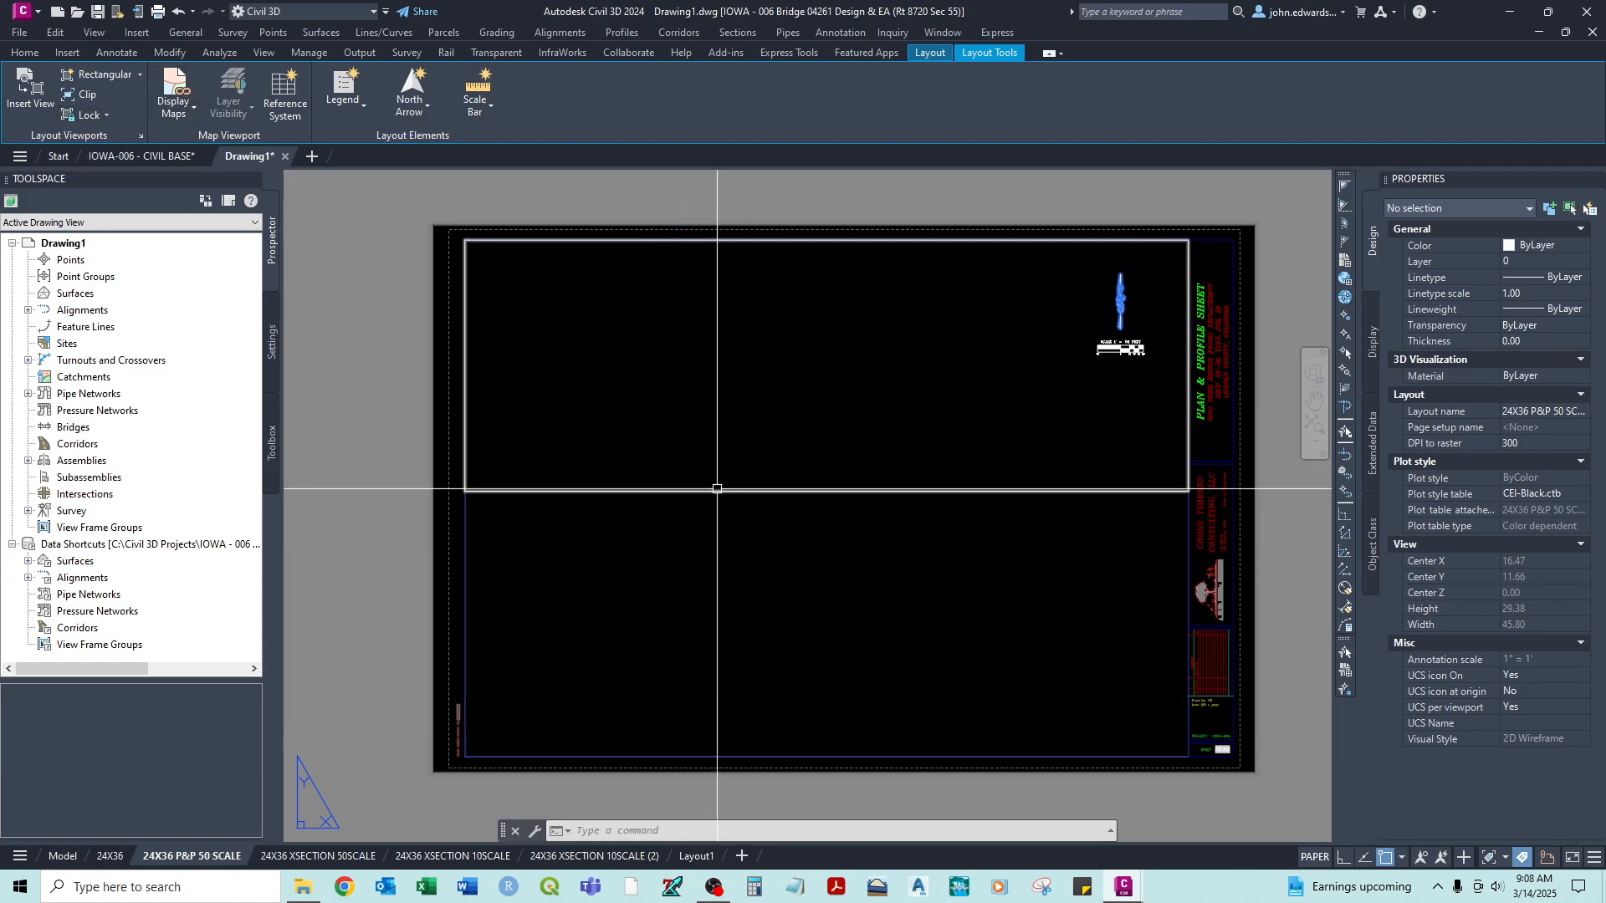
# - Activate the upper plan viewport, zoom to the drawing extents and home in on the roadway and creek plan
pyautogui.doubleClick(724, 419)
pyautogui.write('z')
pyautogui.press('Return')
pyautogui.write('e')
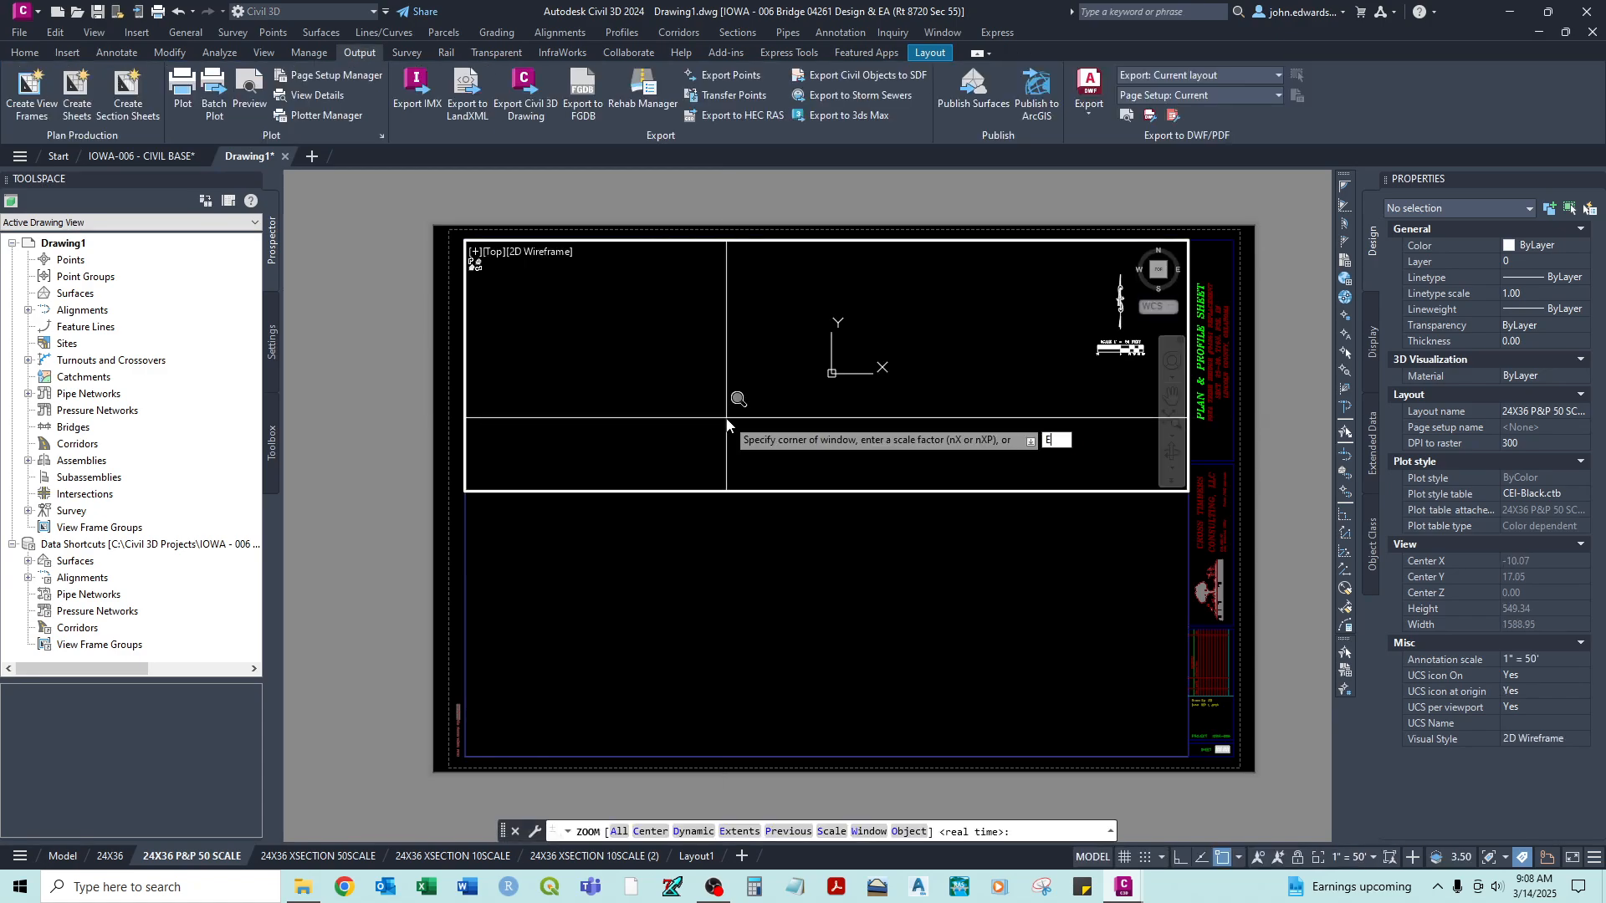
pyautogui.press('Return')
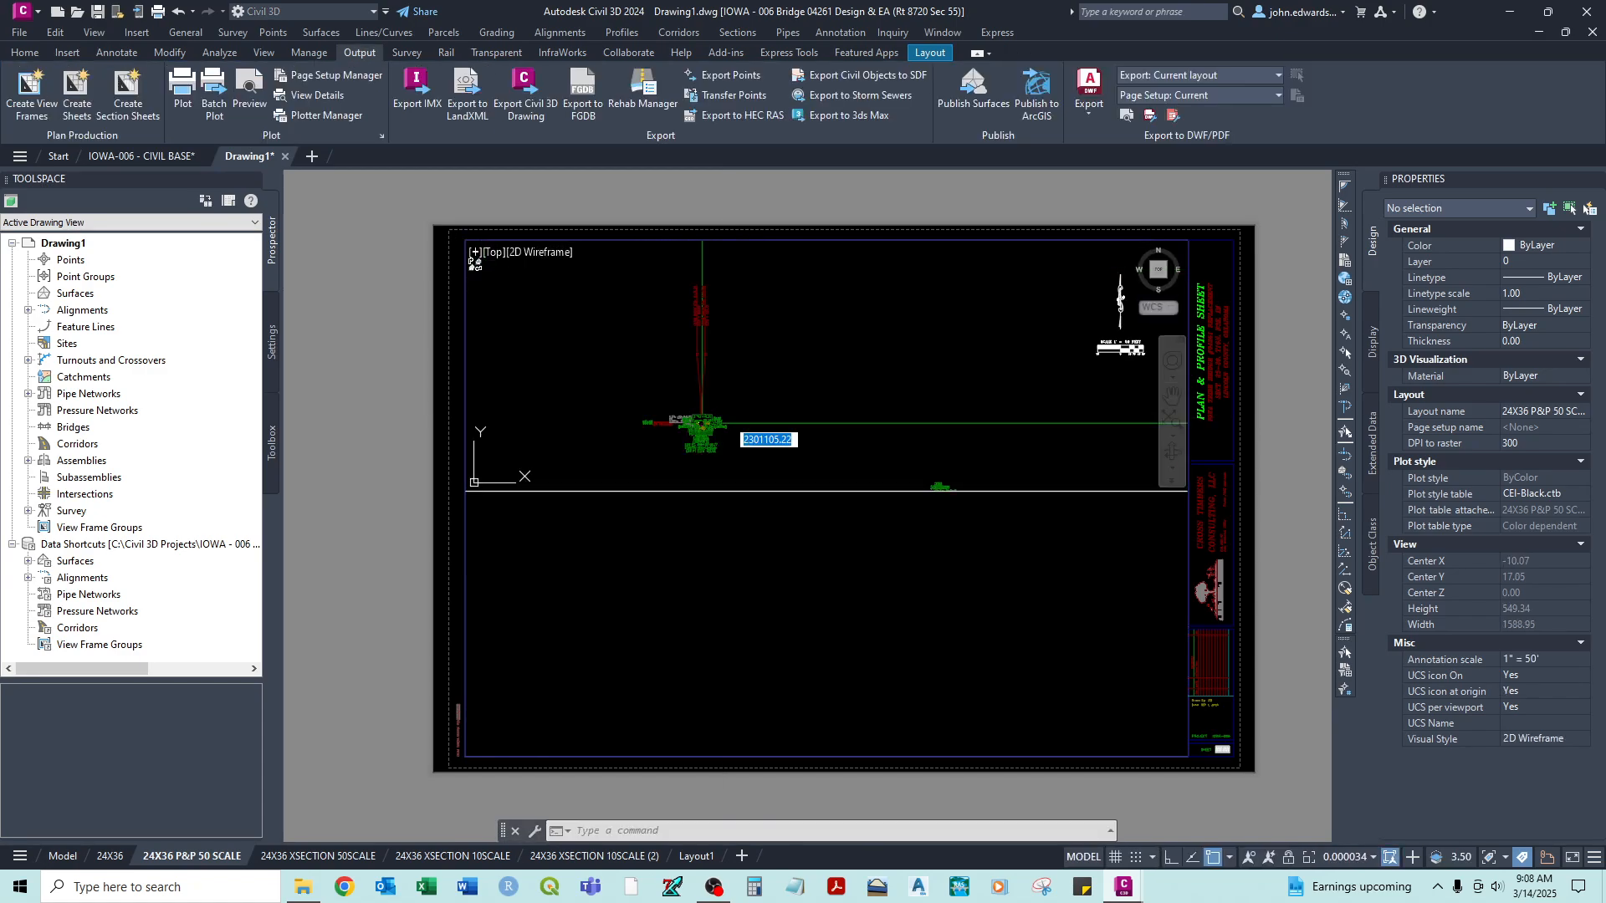
pyautogui.scroll(6, 651, 351)
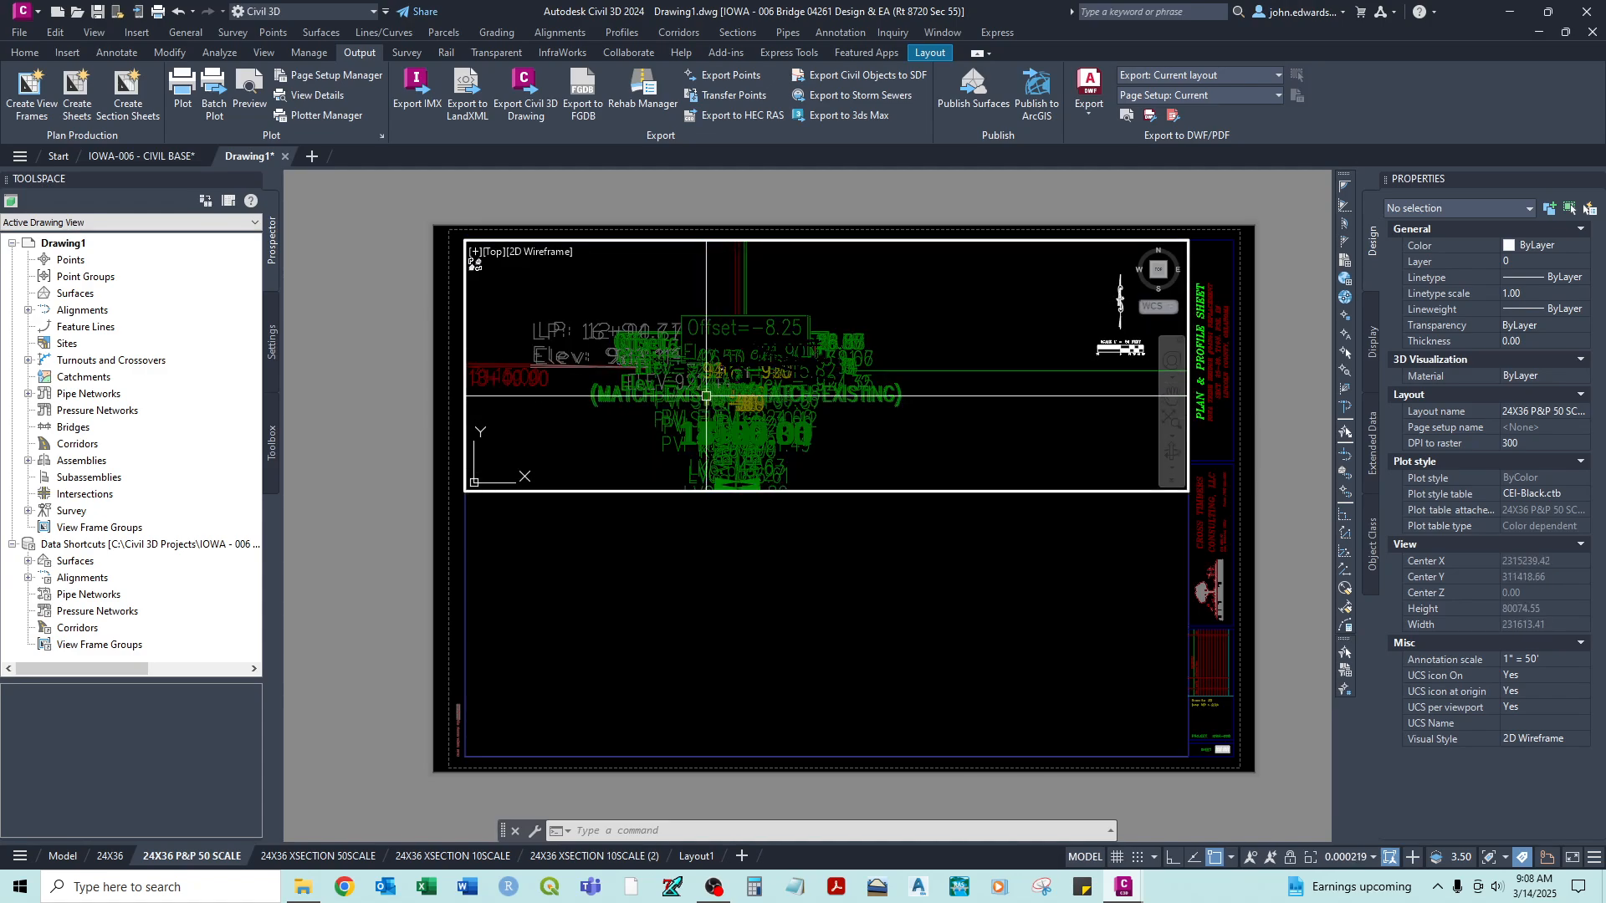
pyautogui.scroll(4, 759, 366)
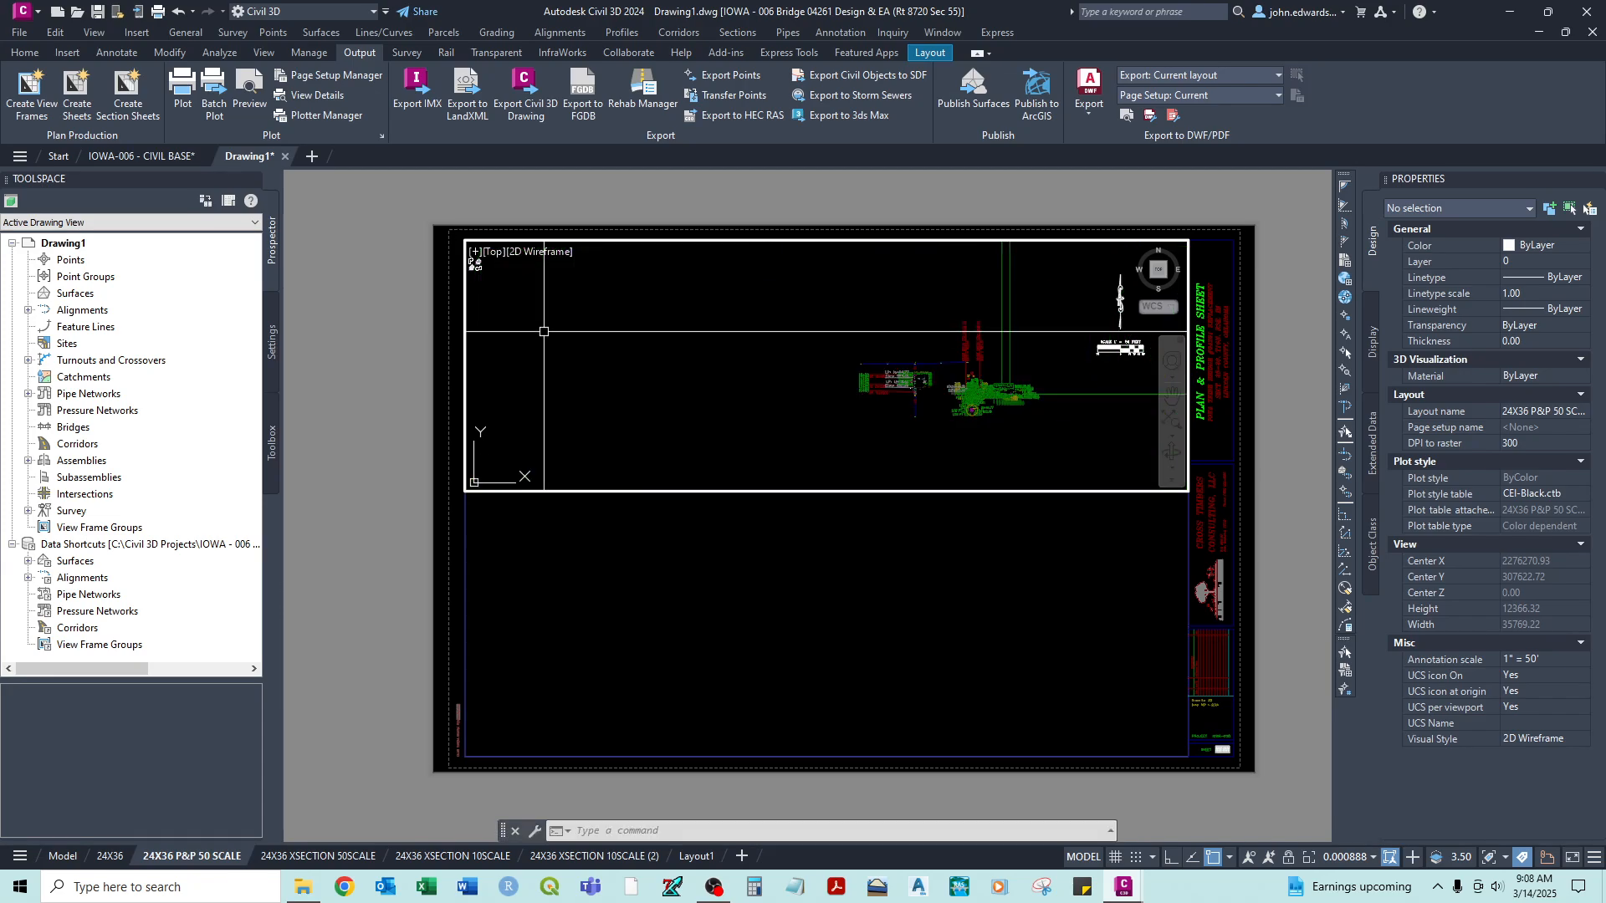
pyautogui.scroll(4, 895, 377)
pyautogui.scroll(6, 895, 377)
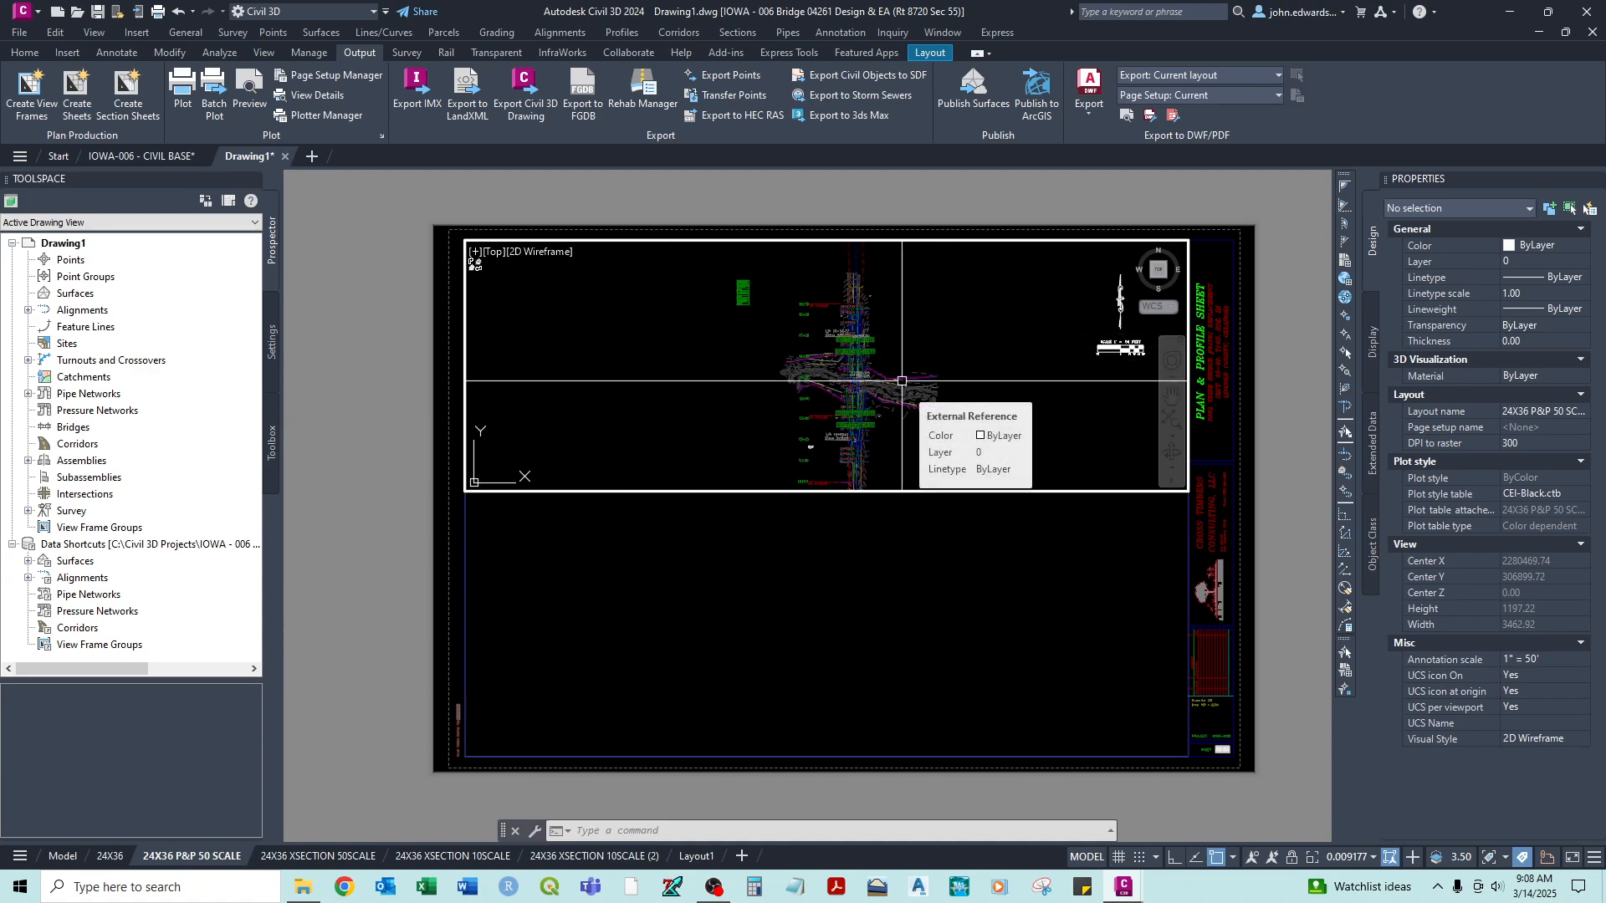
# - Rotate the plan view in the upper viewport with DVIEW, using a twist angle of -90
pyautogui.write('DVIEW')
pyautogui.press('Return')
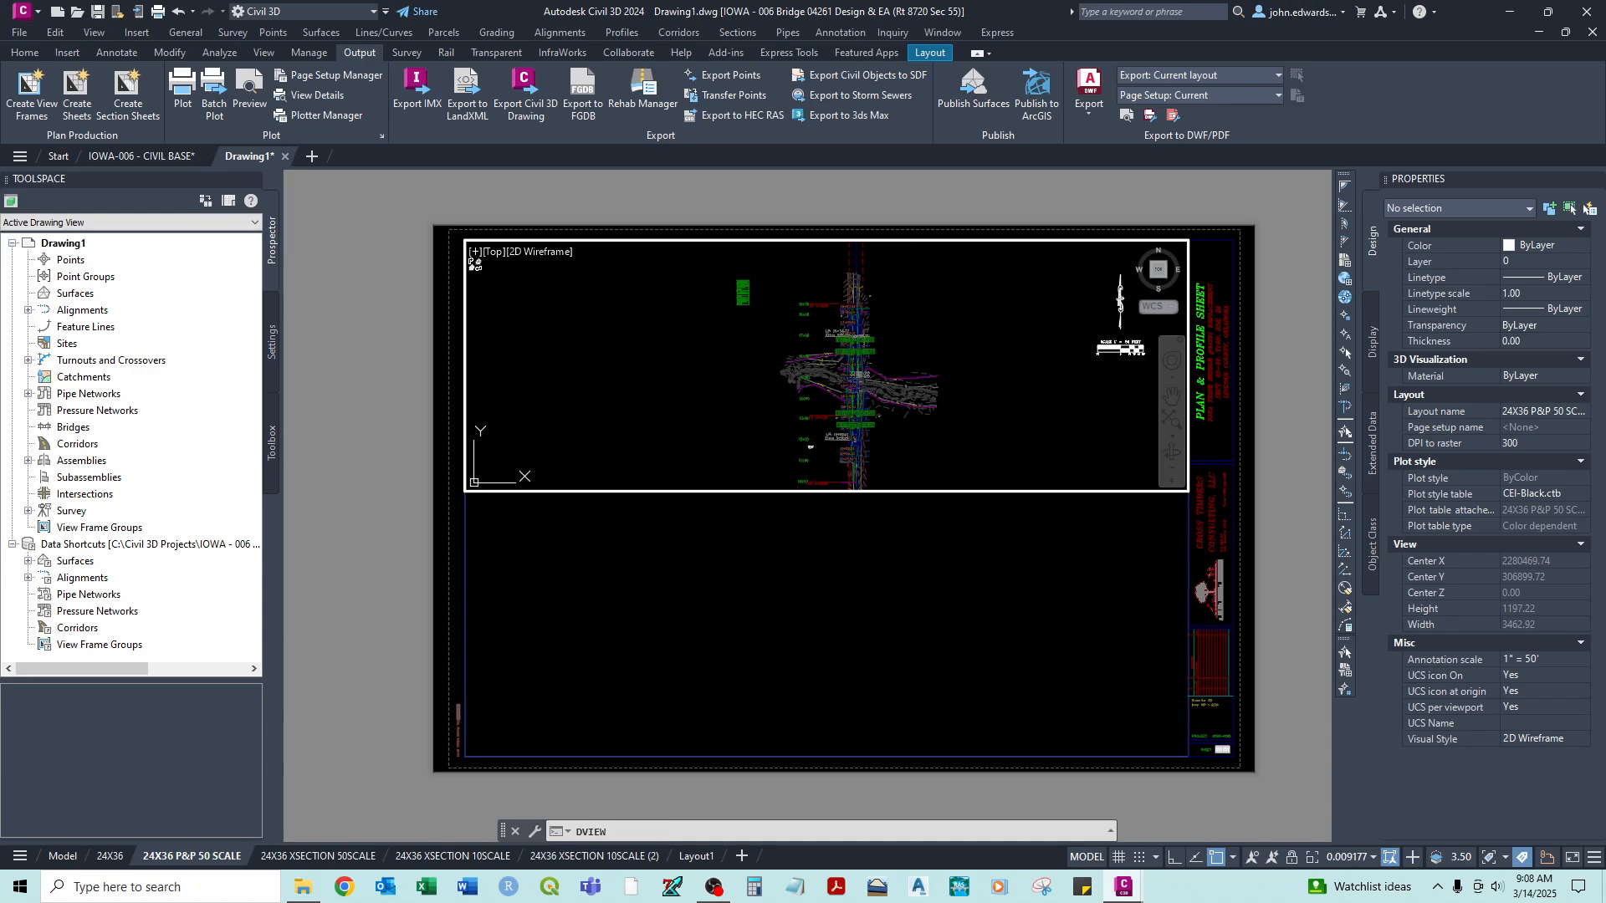
pyautogui.press('Return')
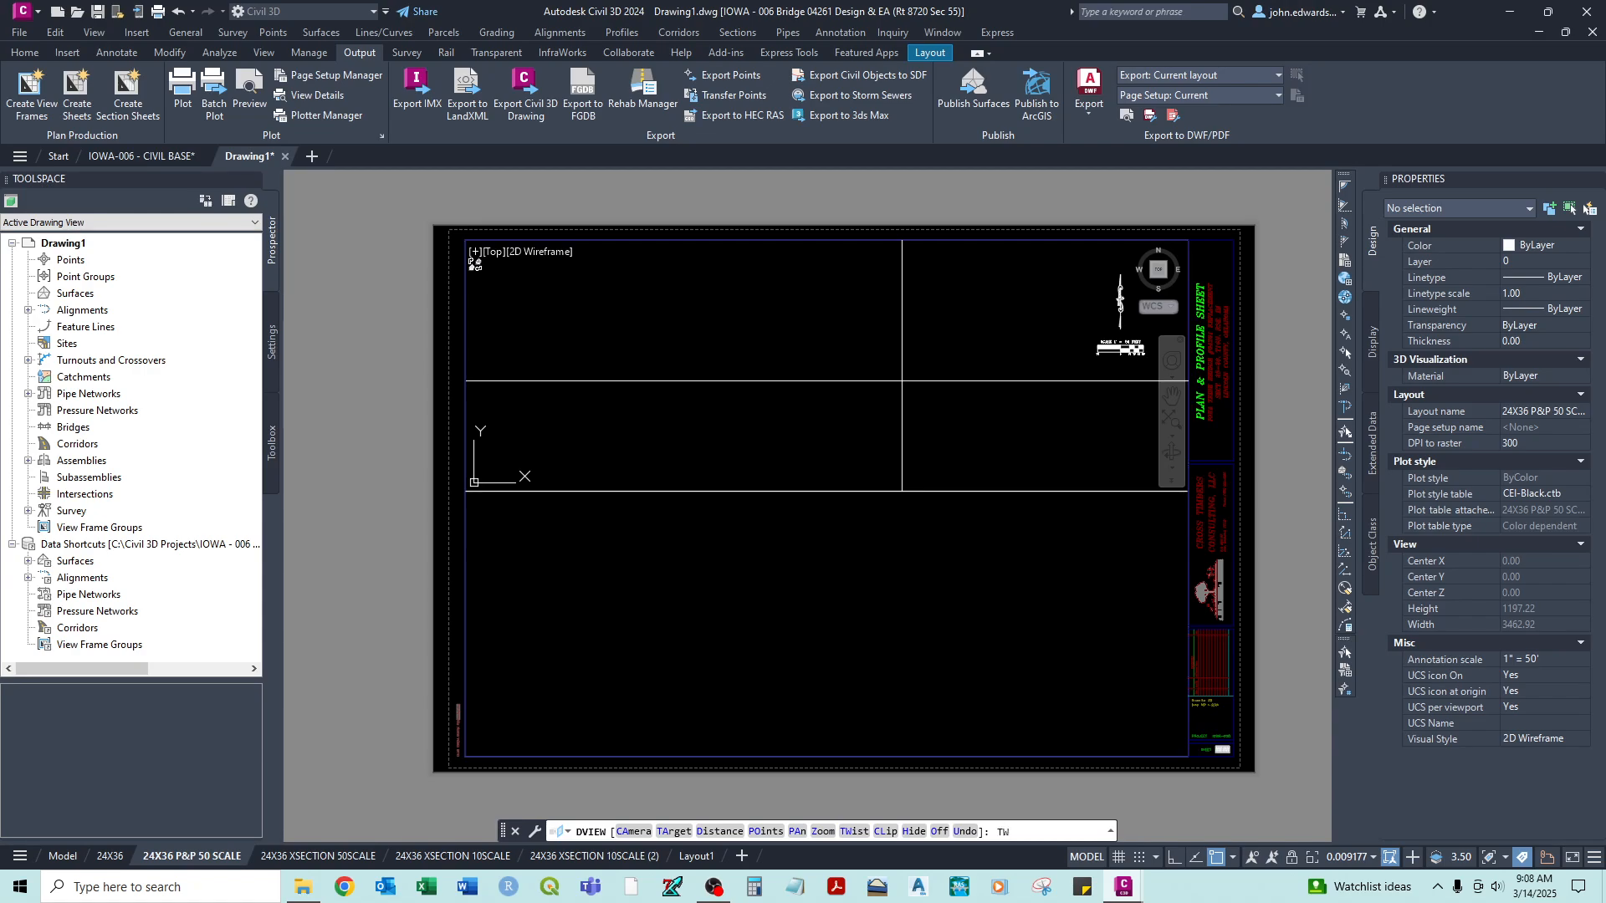
pyautogui.write('Tw')
pyautogui.press('Return')
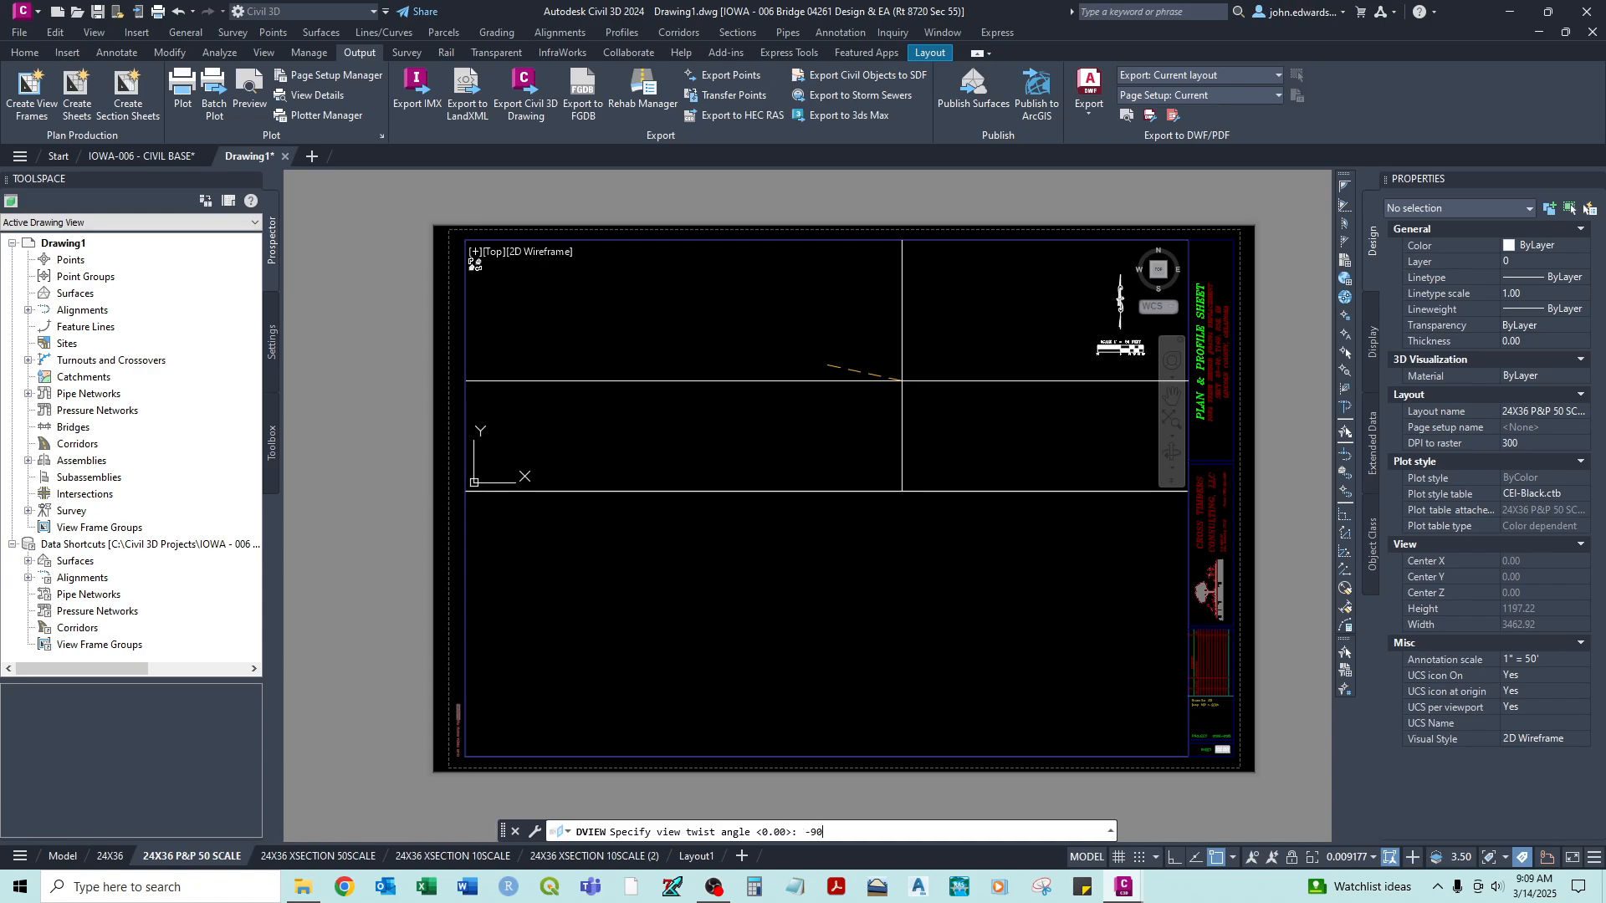
pyautogui.press('Return')
pyautogui.press('Return')
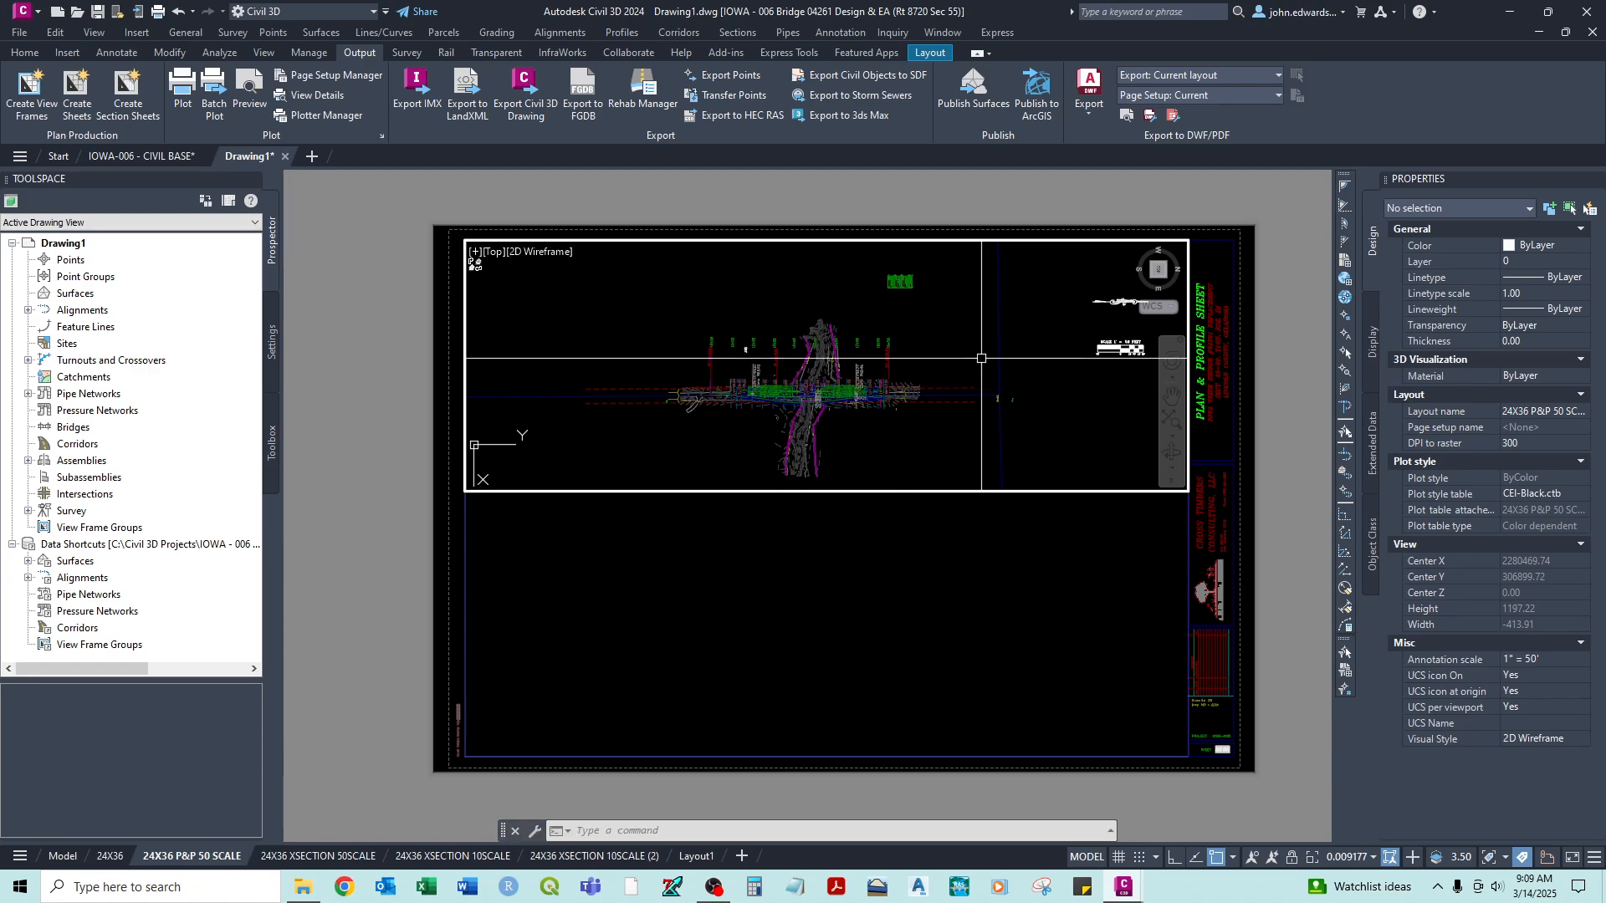
# - Frame the rotated roadway plan and scale the upper viewport to 1/50XP
pyautogui.scroll(-2, 648, 335)
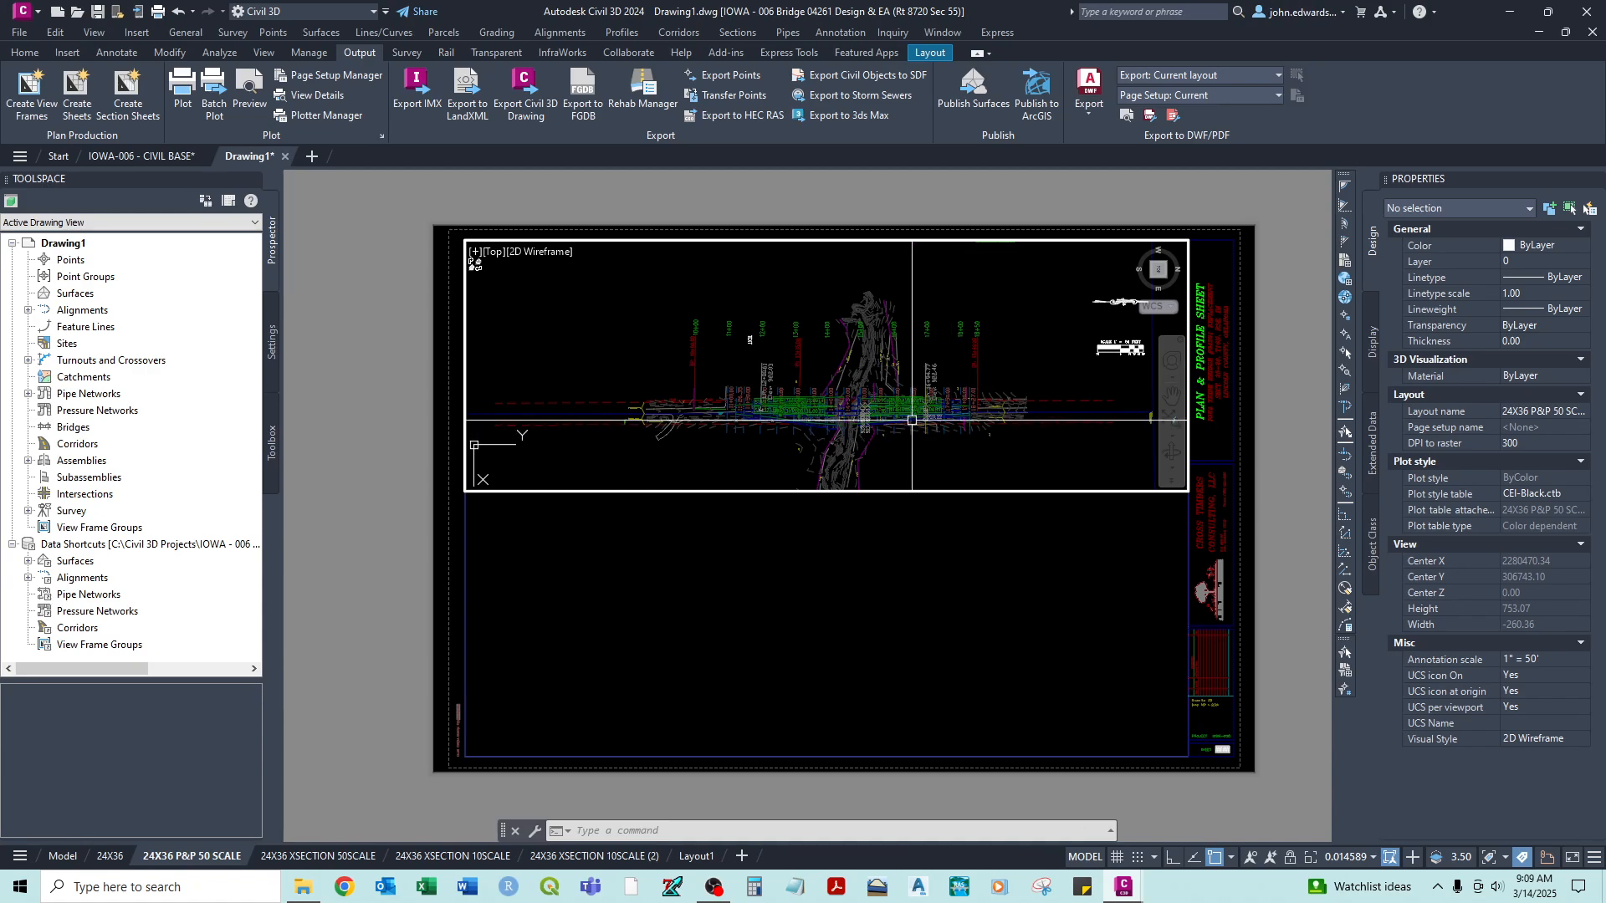
pyautogui.write('z')
pyautogui.press('Return')
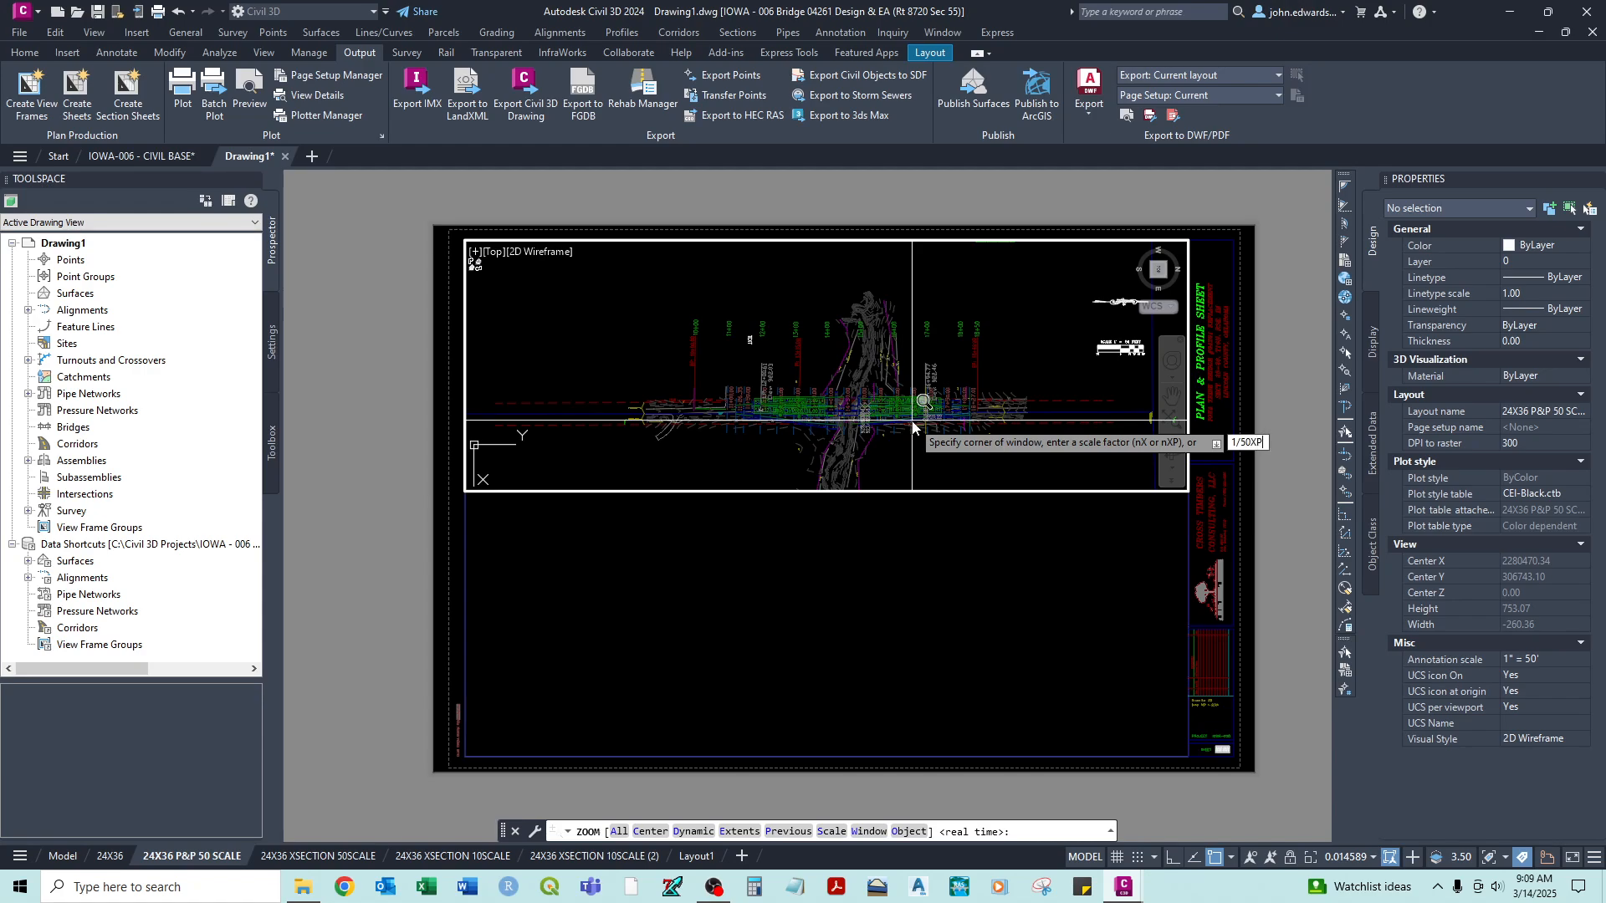
pyautogui.press('Return')
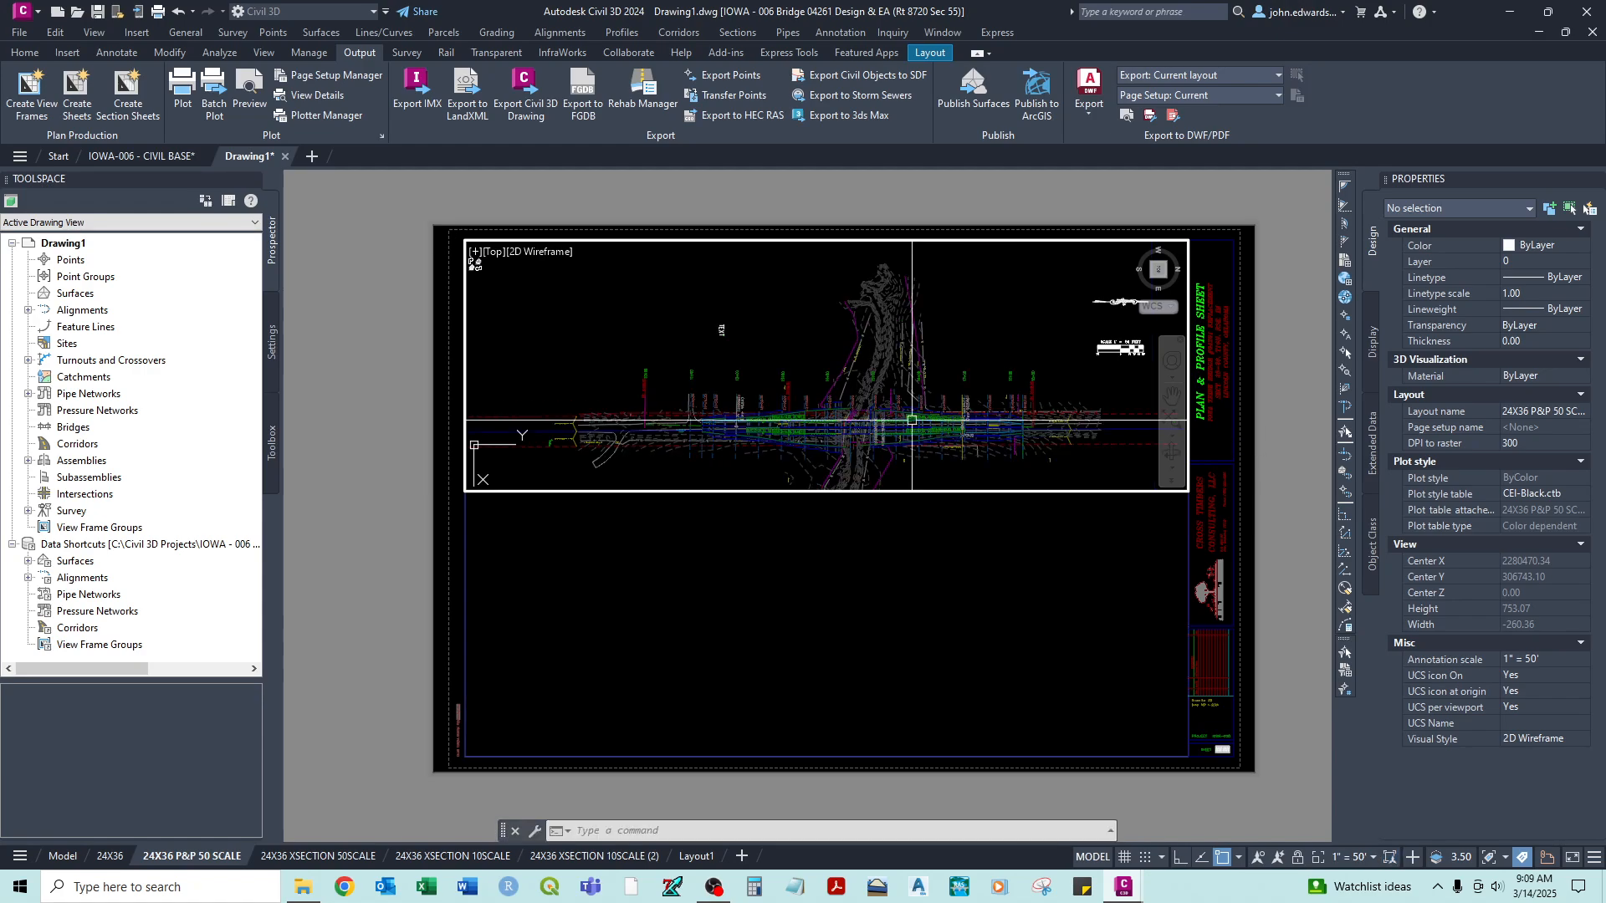
# - Center the roadway plan in the upper viewport and erase the stray TEXT object above it
pyautogui.moveTo(912, 439)
pyautogui.mouseDown(button='middle')
pyautogui.moveTo(869, 394)
pyautogui.moveTo(879, 374)
pyautogui.mouseUp(button='middle')
pyautogui.click(682, 291)
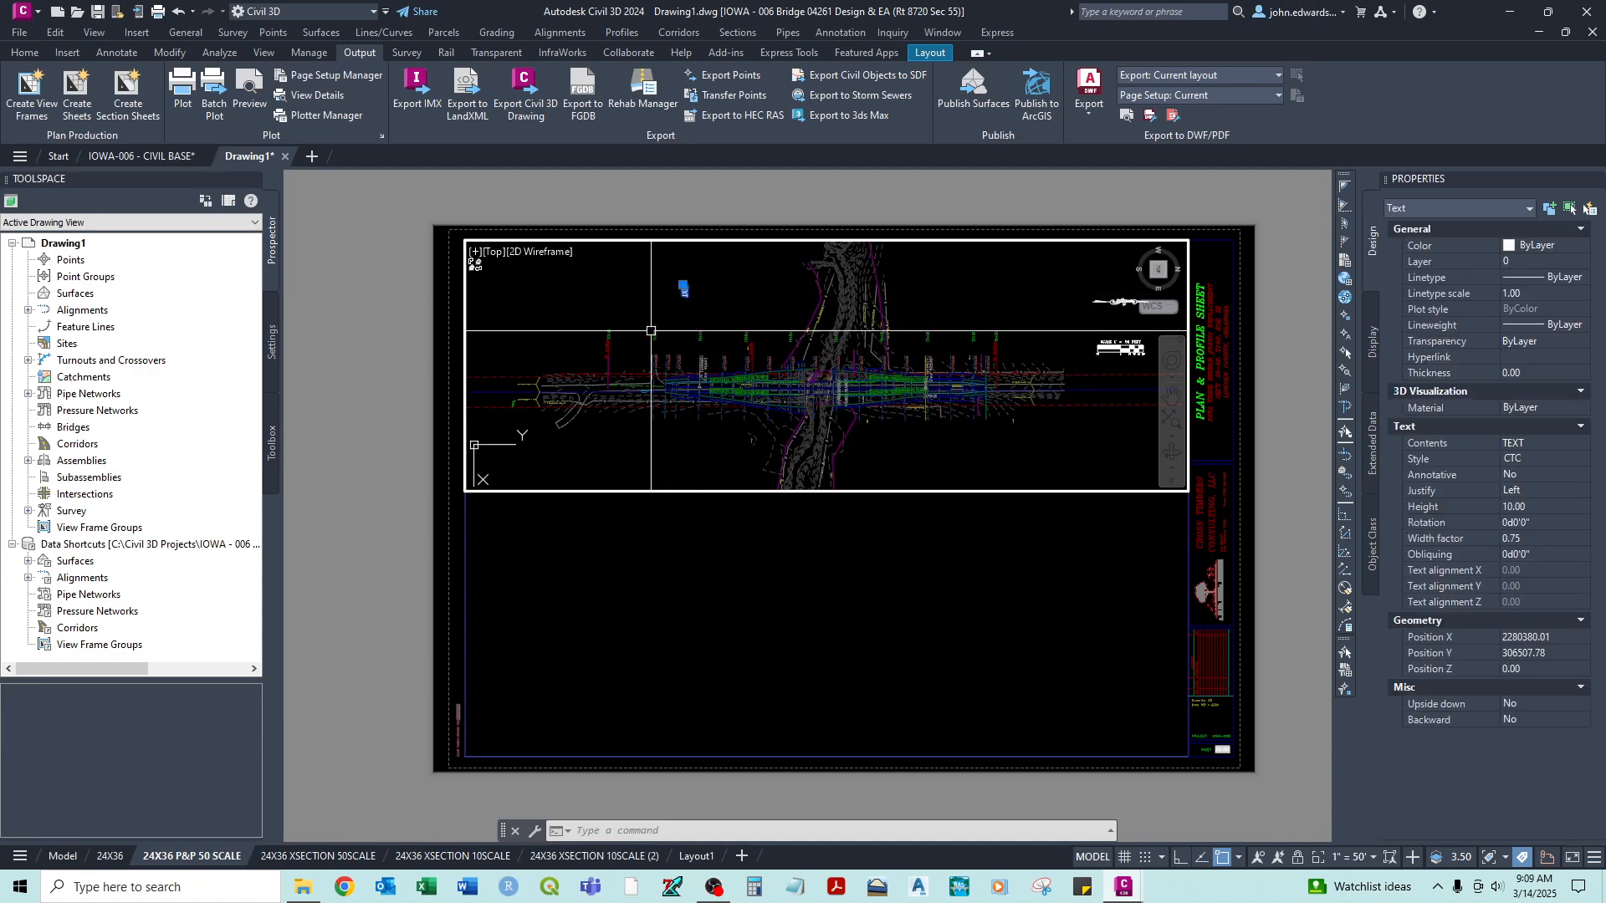
pyautogui.press('Escape')
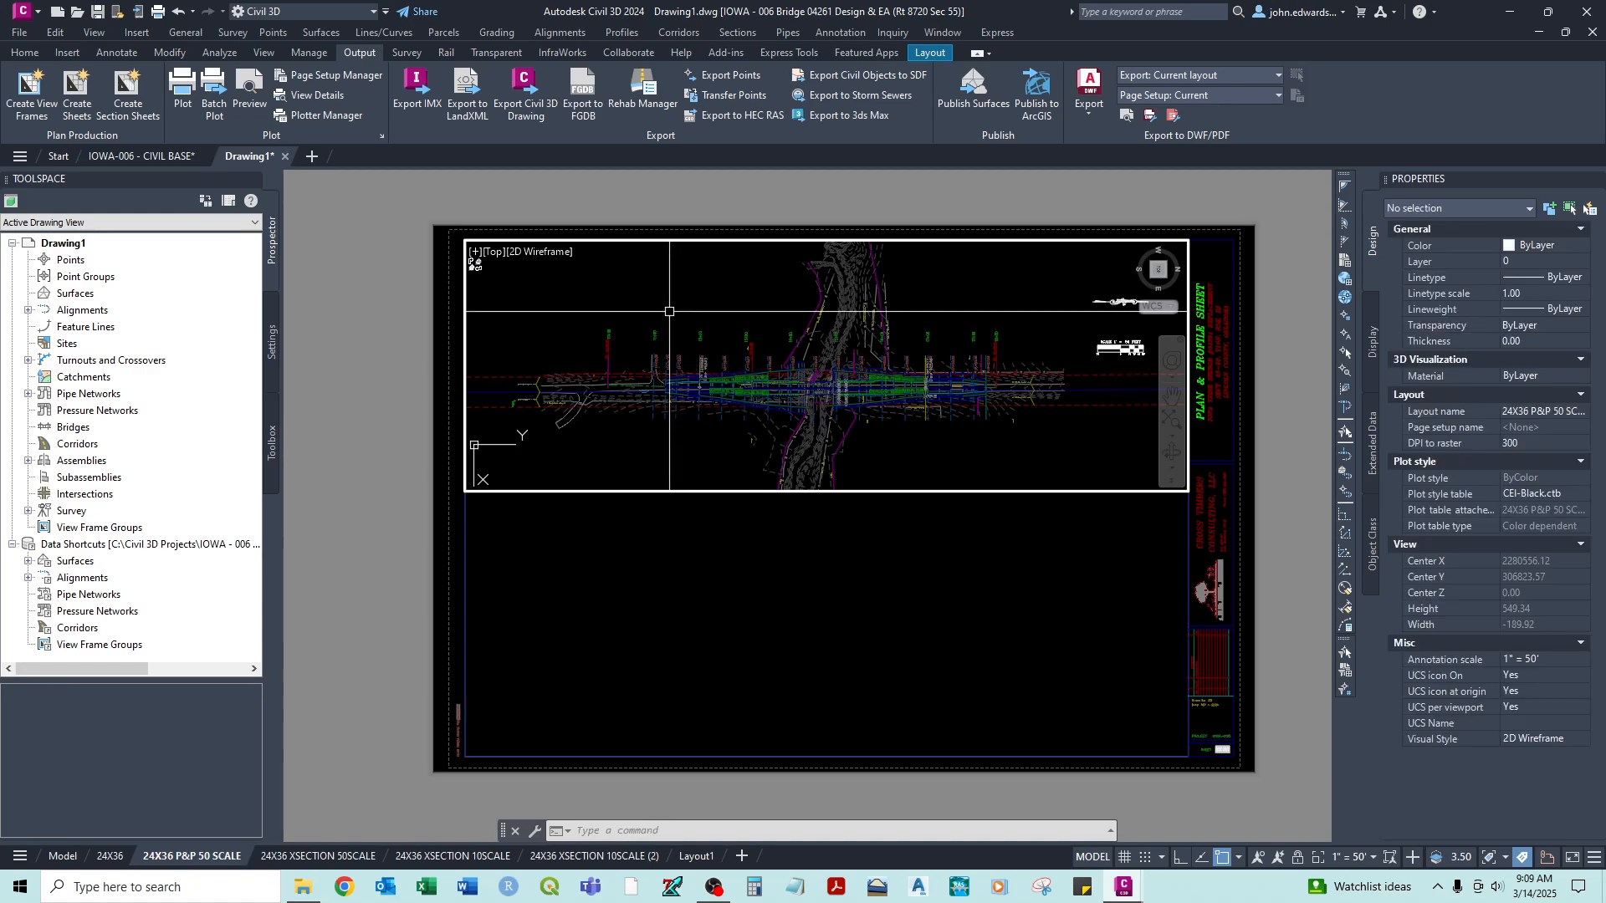
# - Return to paper space and lock the upper plan viewport
pyautogui.doubleClick(453, 302)
pyautogui.click(84, 143)
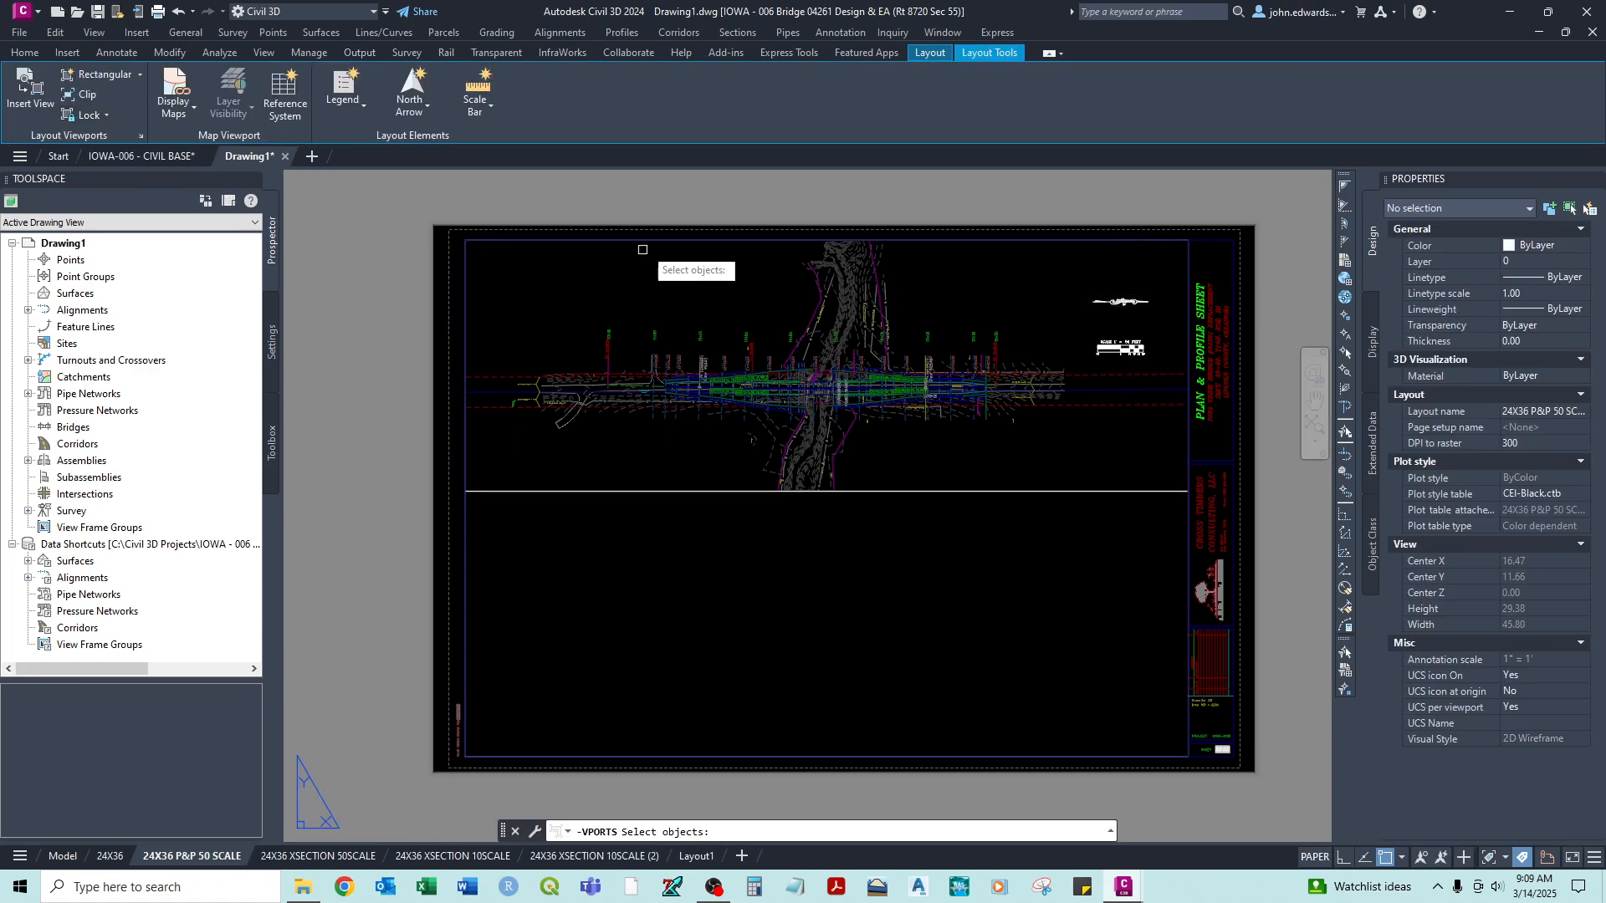
pyautogui.click(696, 228)
pyautogui.click(674, 257)
pyautogui.press('Return')
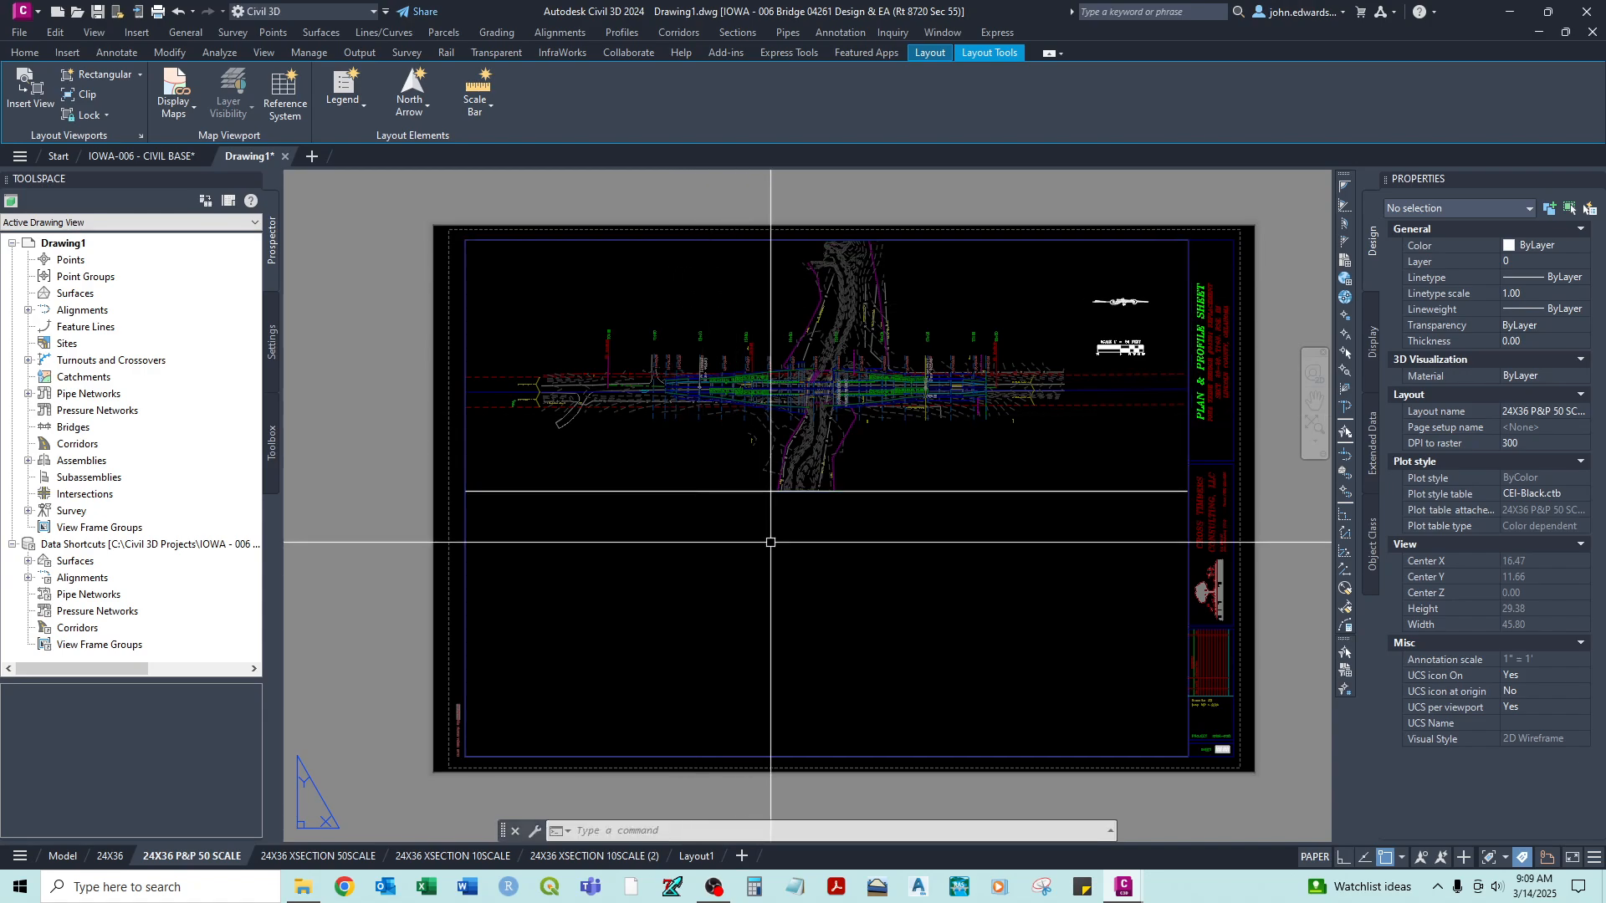
# - Activate the lower viewport, zoom to the drawing extents and home in on the roadway profile view
pyautogui.doubleClick(783, 620)
pyautogui.write('Z')
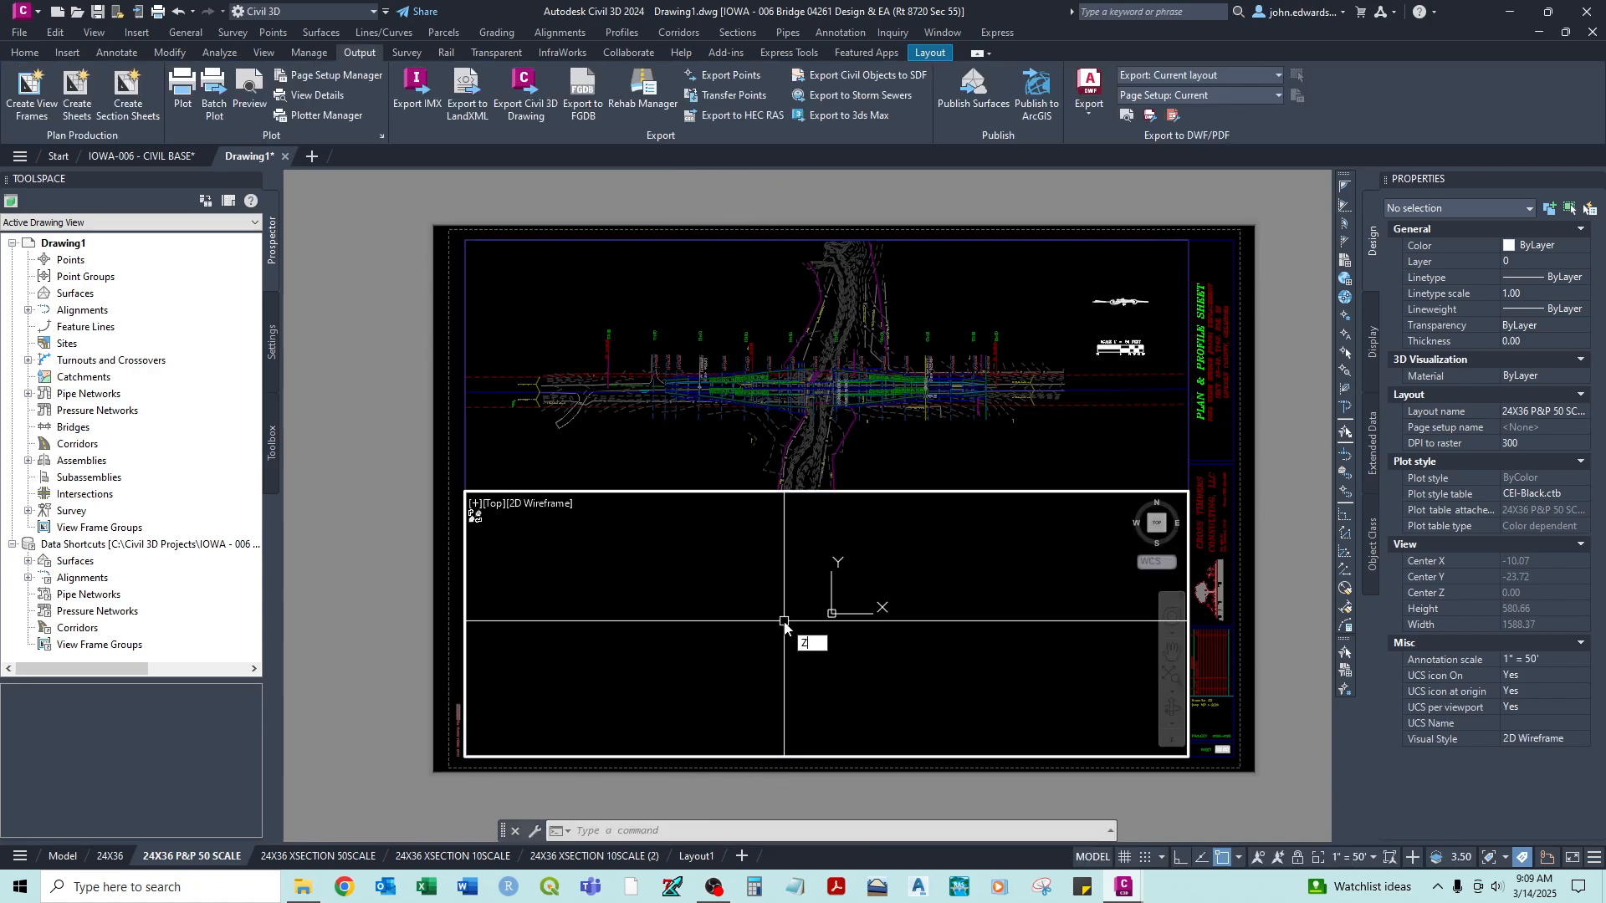
pyautogui.press('Return')
pyautogui.write('e')
pyautogui.press('Return')
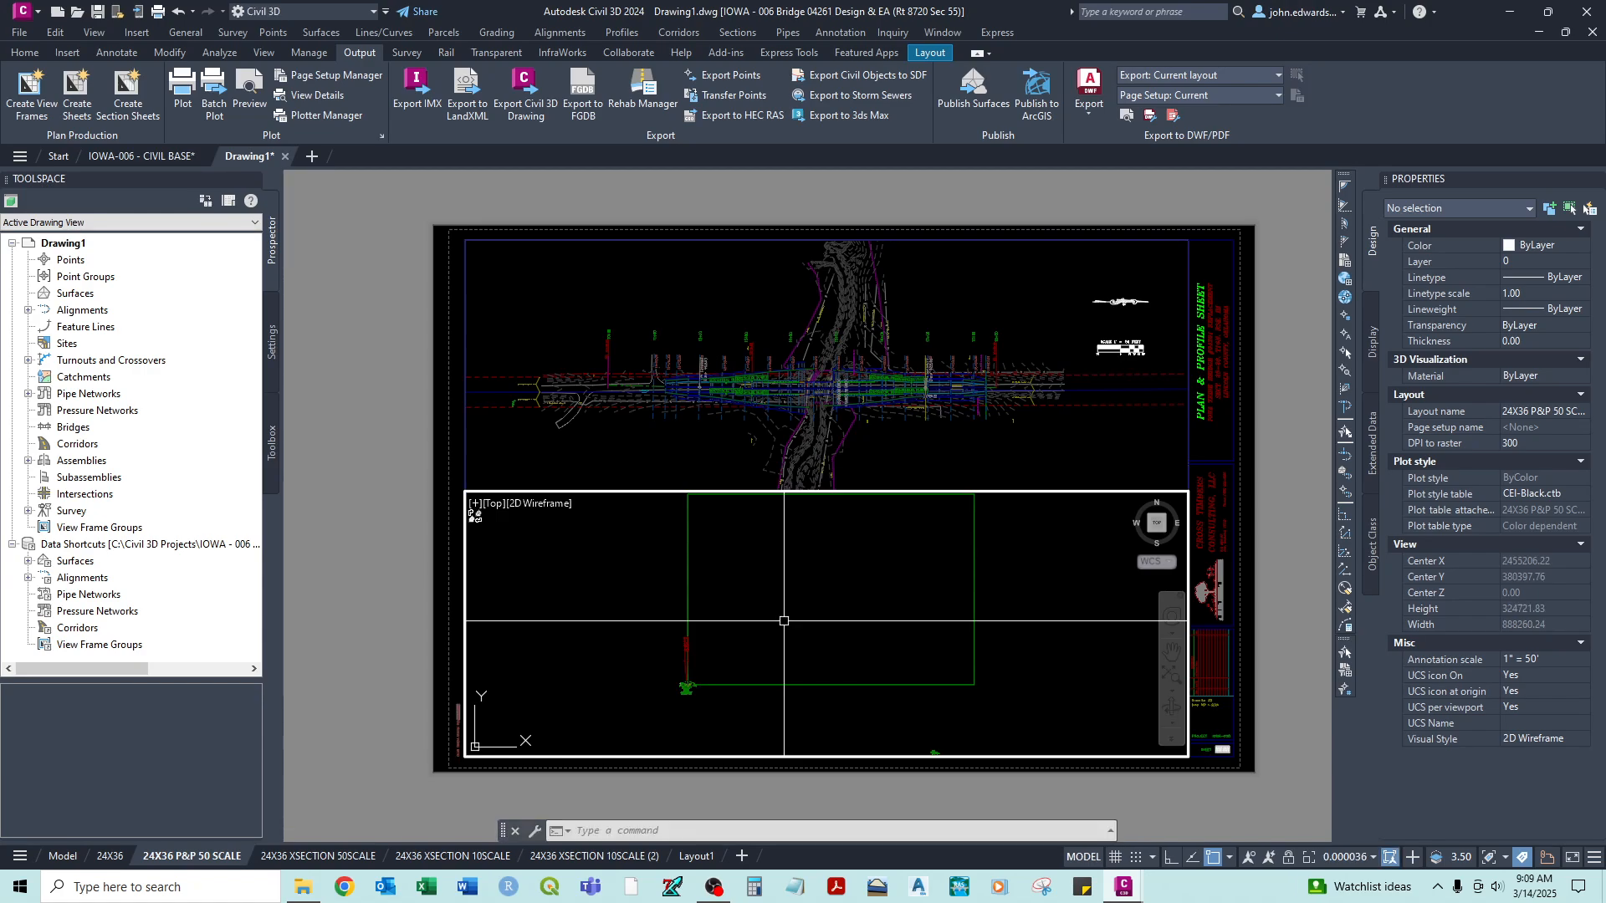
pyautogui.scroll(10, 686, 684)
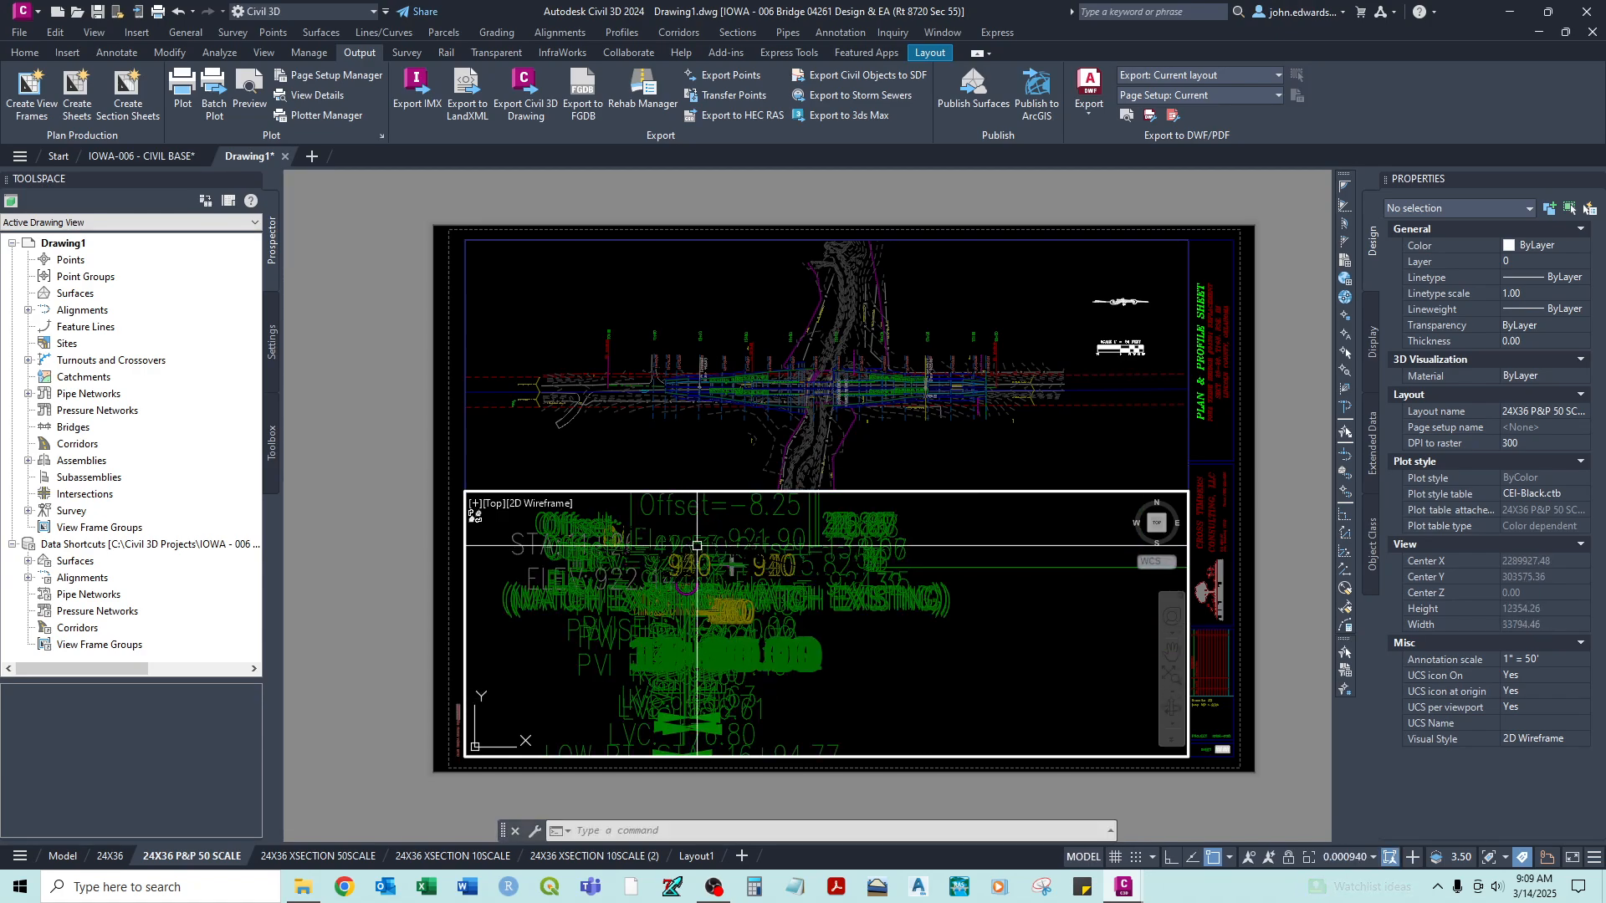
pyautogui.scroll(3, 697, 545)
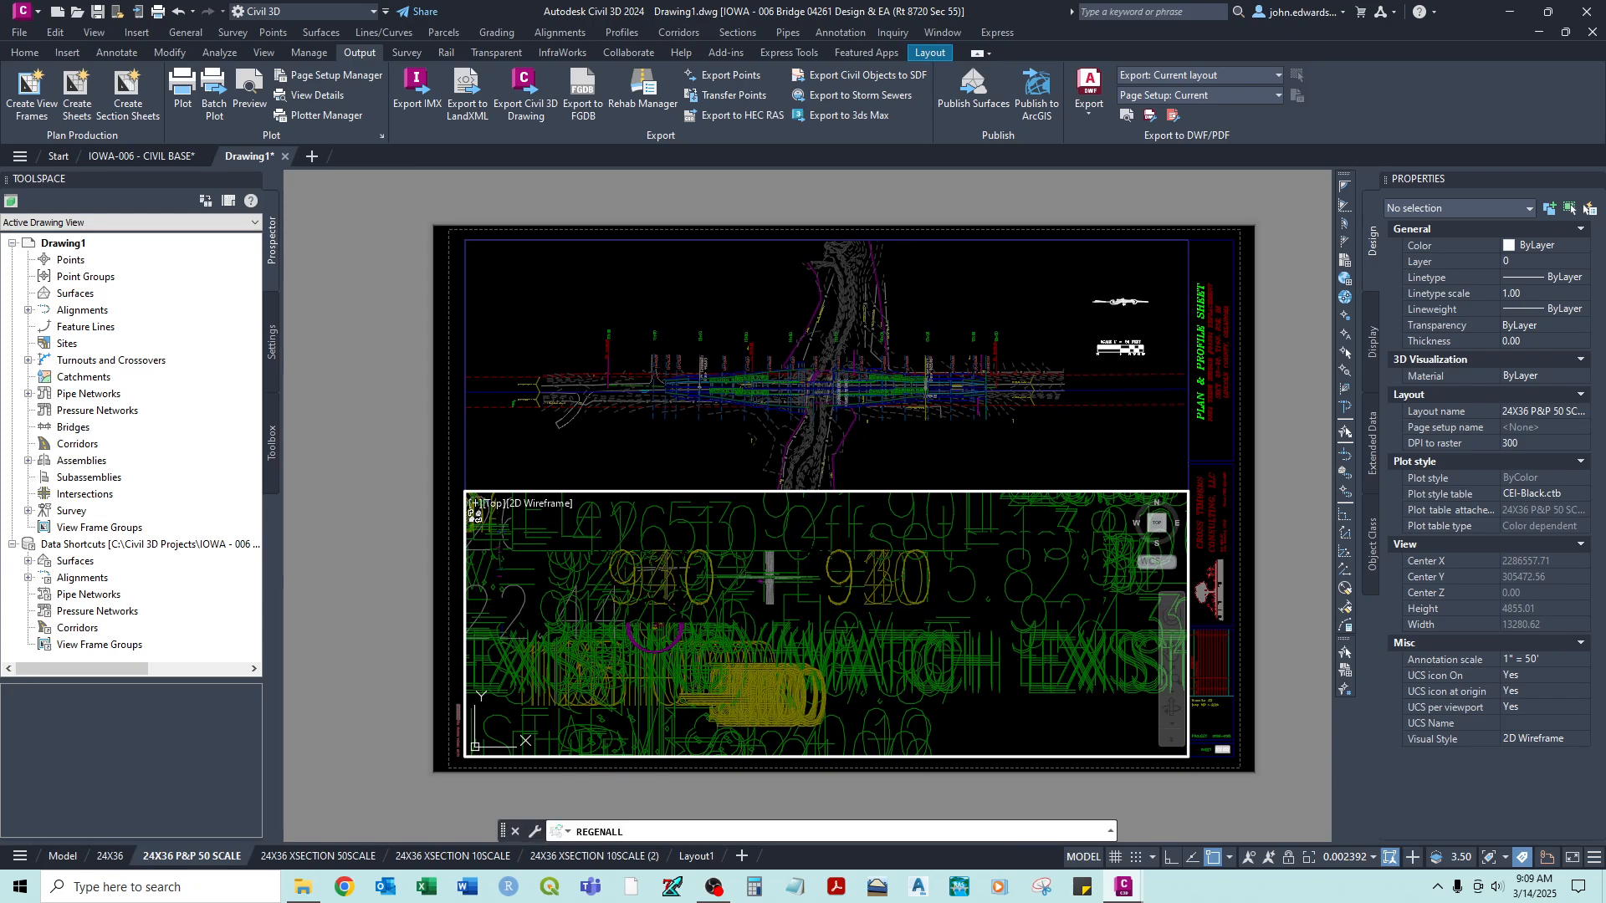
pyautogui.scroll(3, 634, 566)
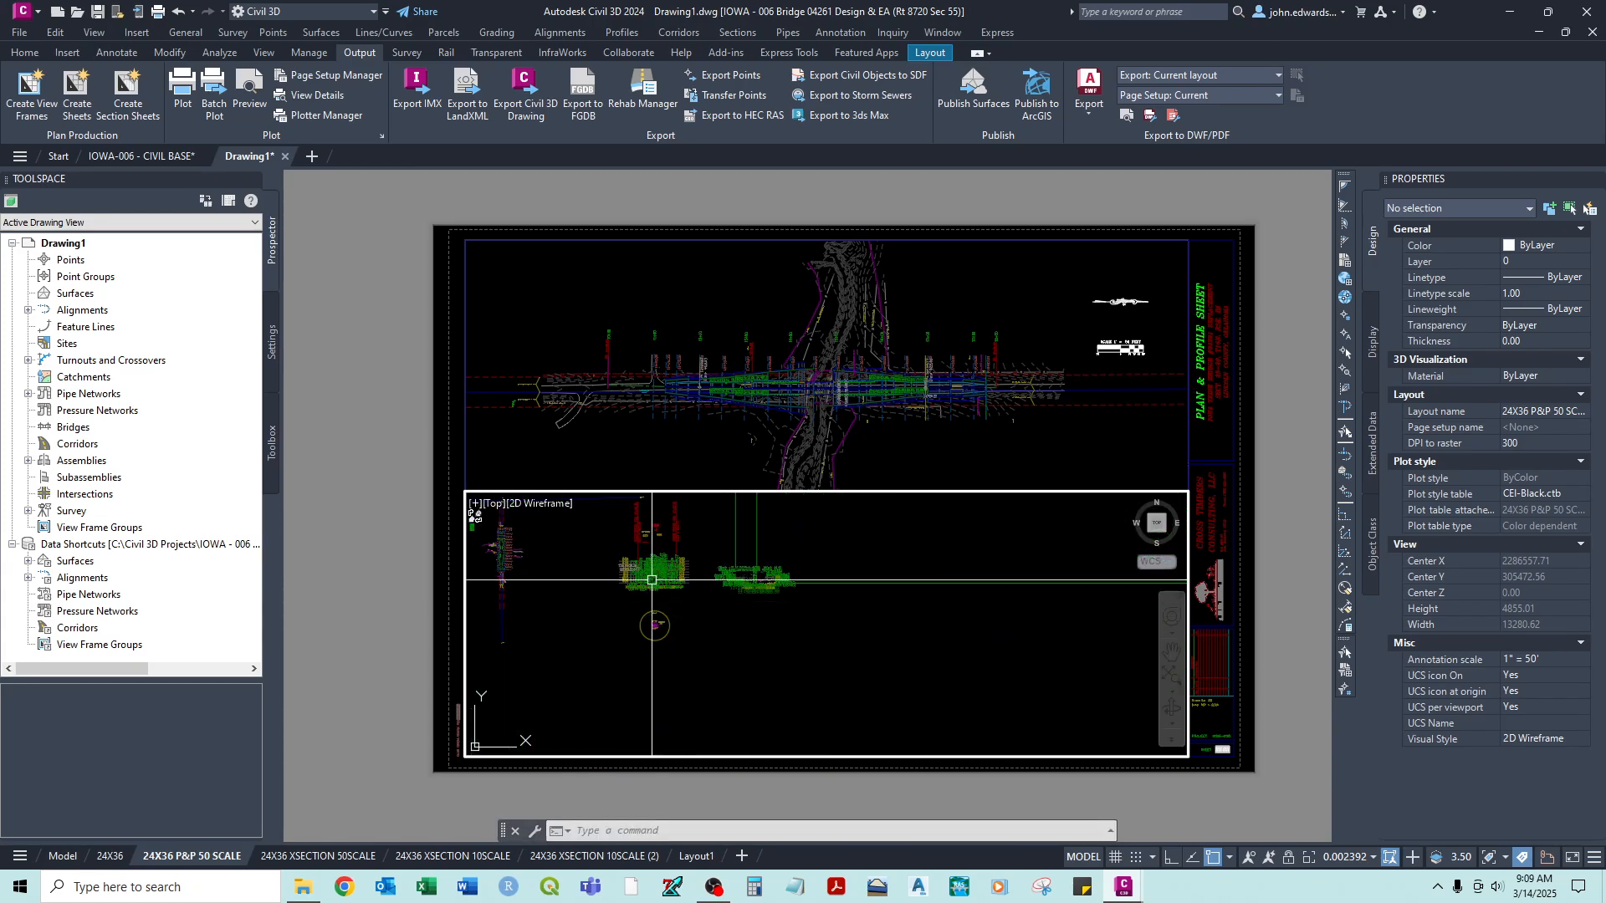
pyautogui.scroll(3, 634, 566)
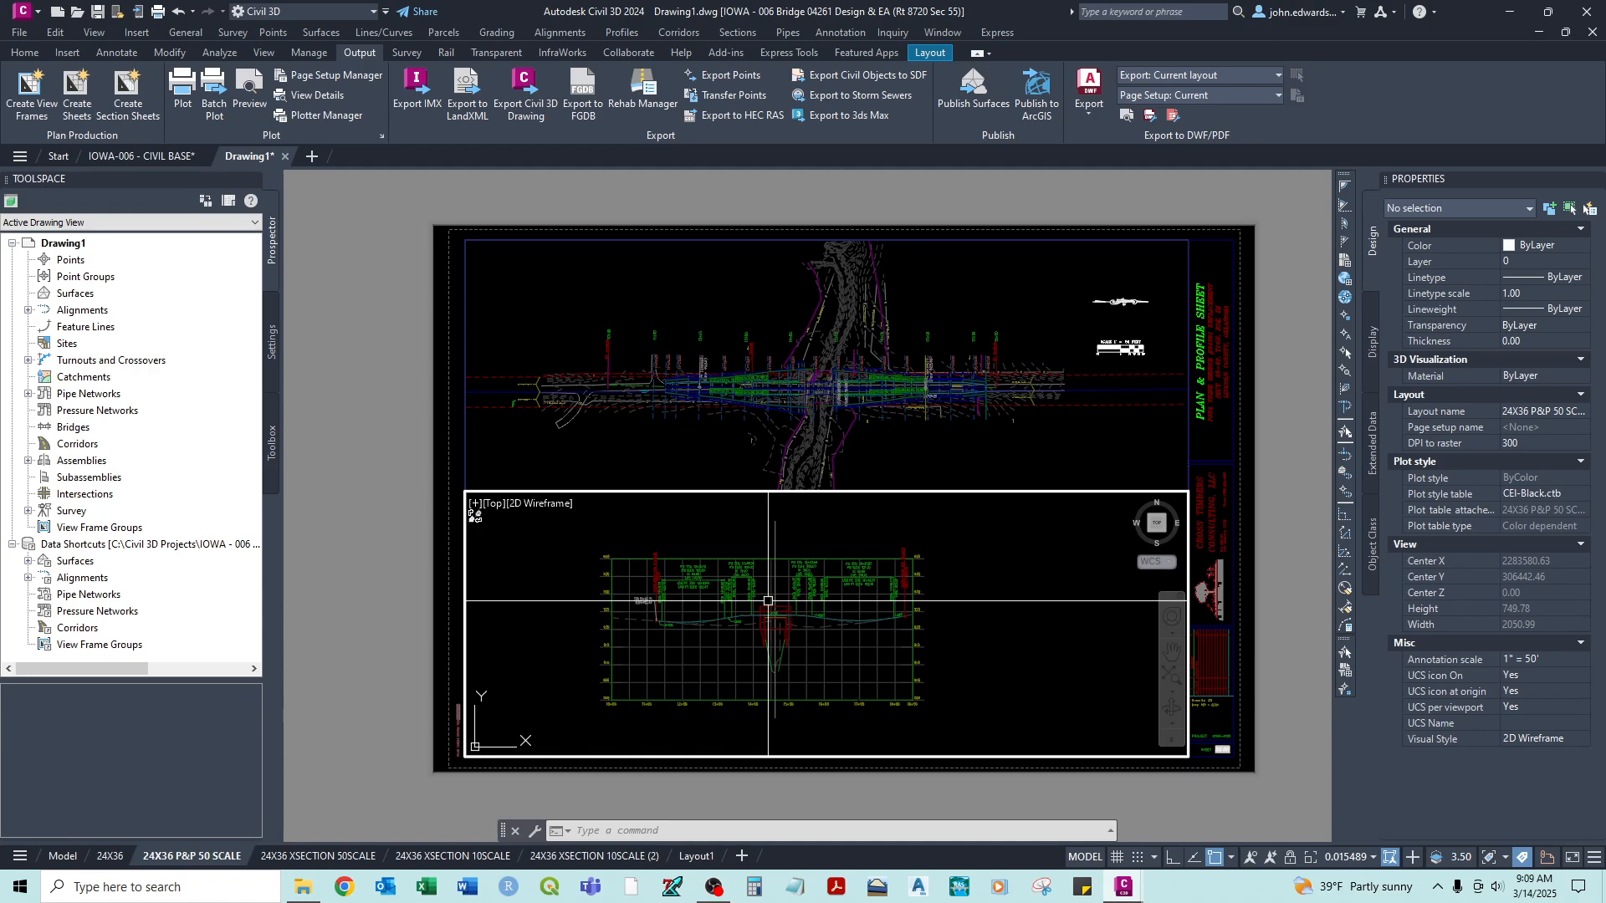
# - Scale the lower viewport to 1/50XP and center the profile grid beneath the roadway plan
pyautogui.write('x')
pyautogui.press('Return')
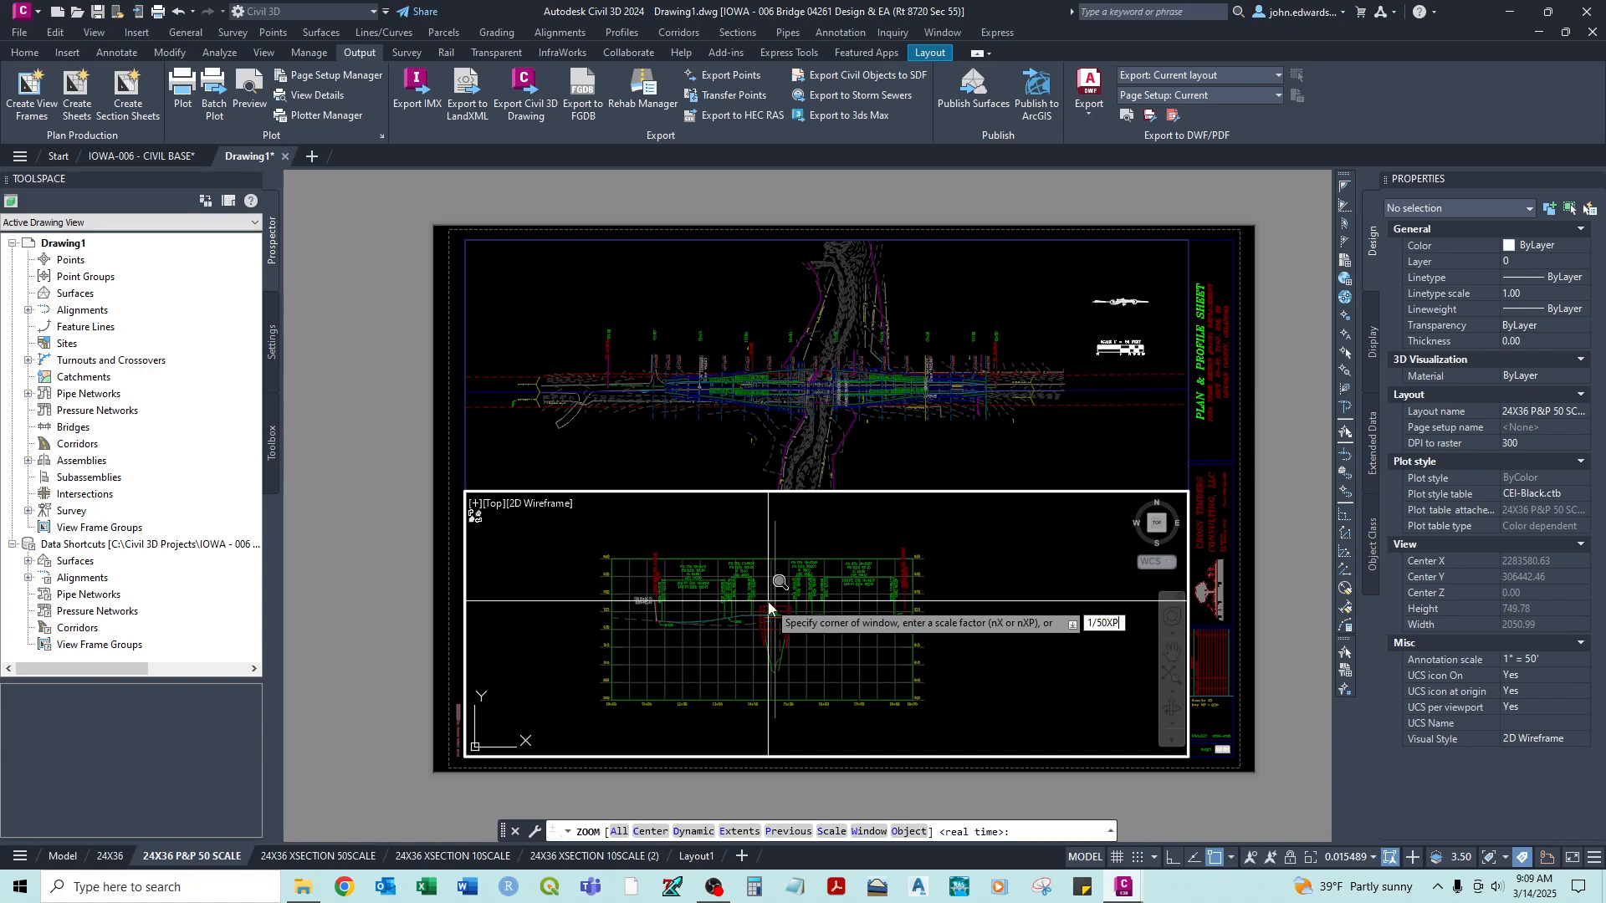
pyautogui.write('1/50XP')
pyautogui.press('Return')
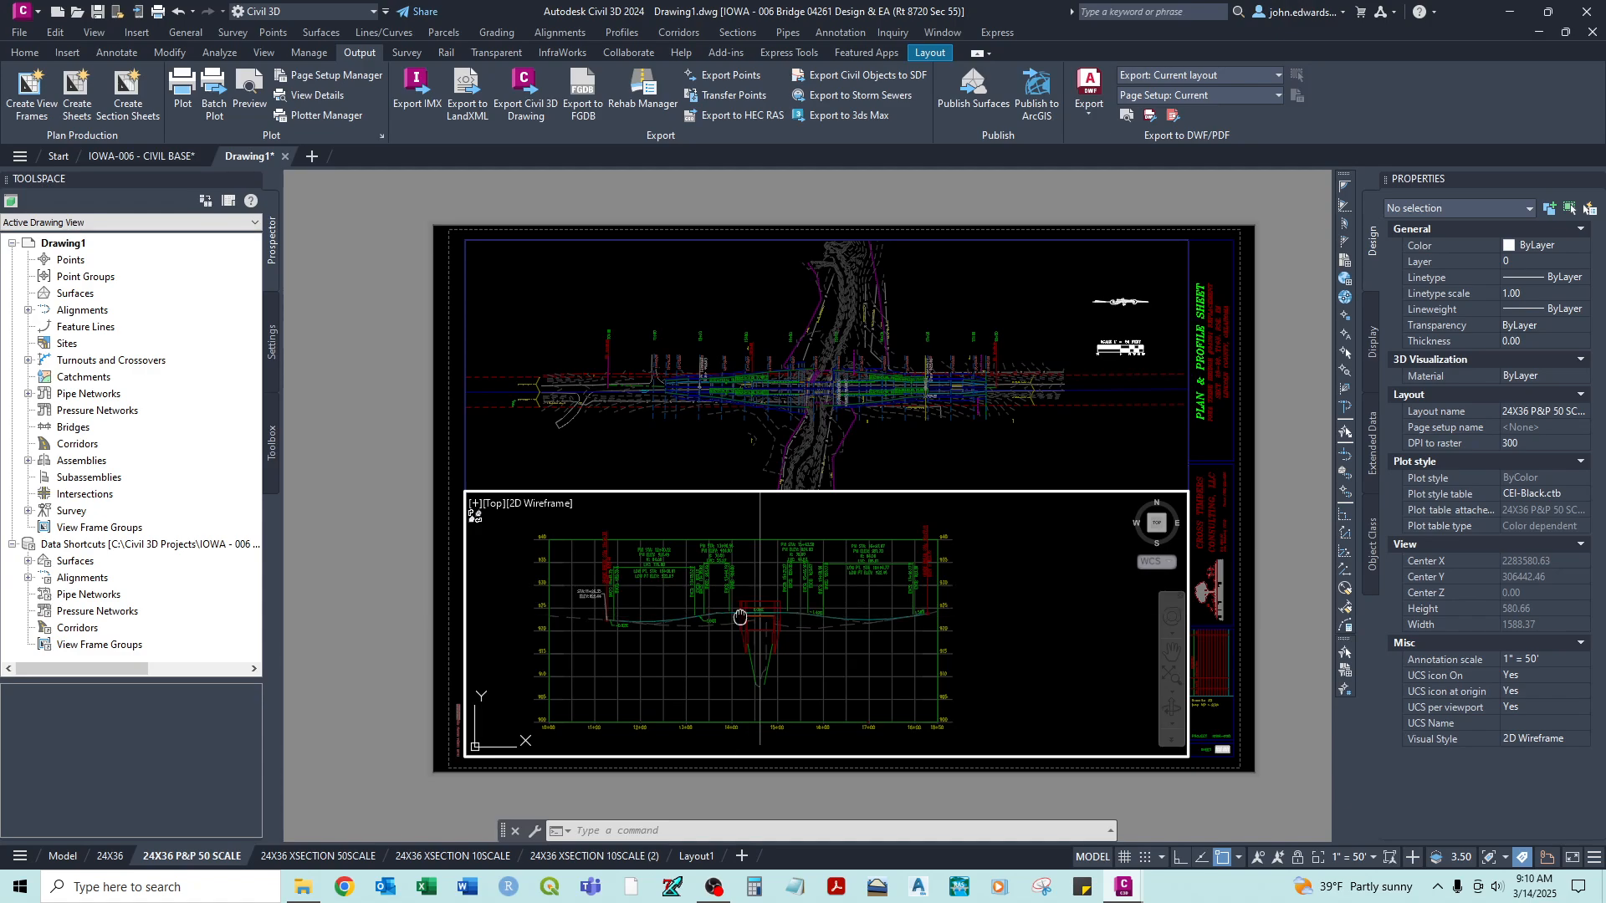
pyautogui.moveTo(740, 617); pyautogui.dragTo(798, 616, button='middle')
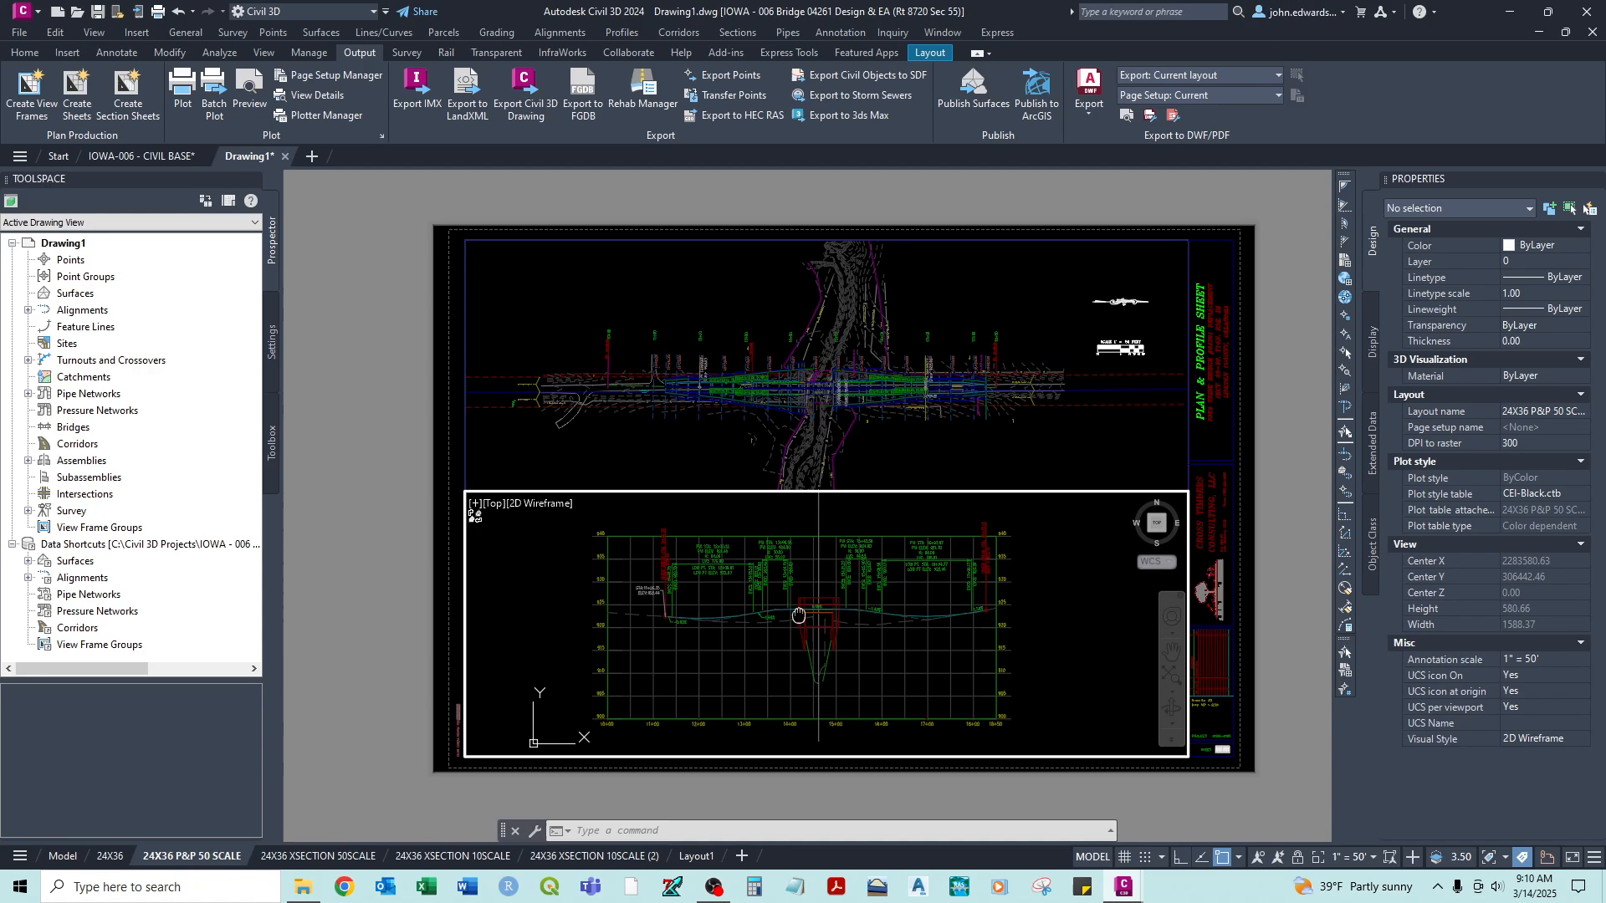
# - Return to paper space and lock the lower profile viewport
pyautogui.doubleClick(450, 525)
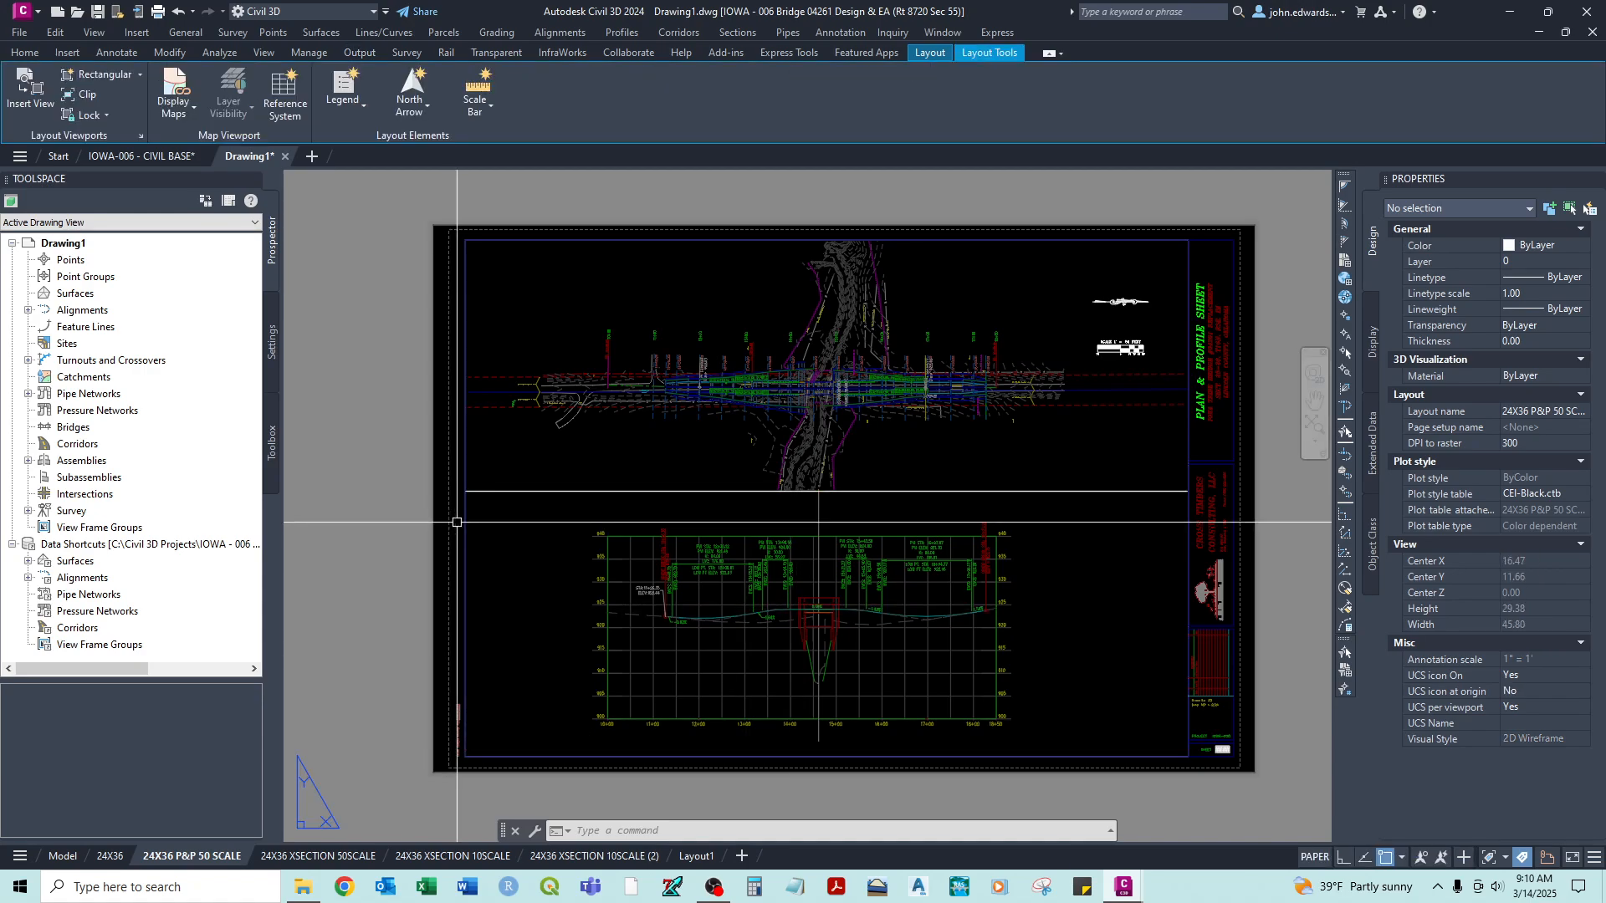
pyautogui.click(94, 140)
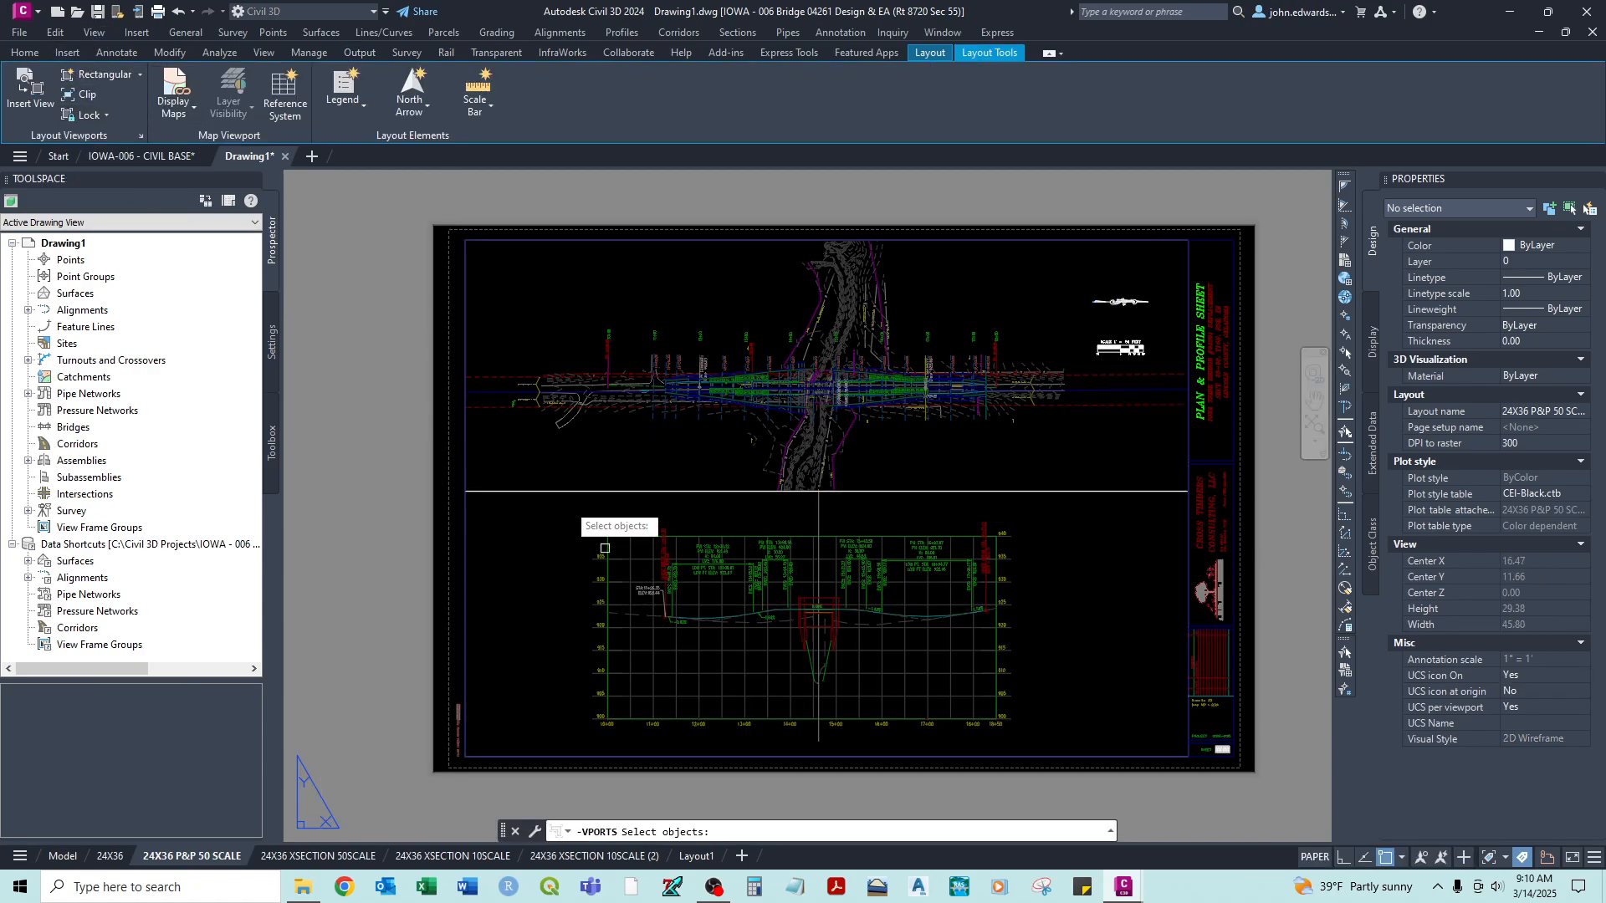
pyautogui.press('Return')
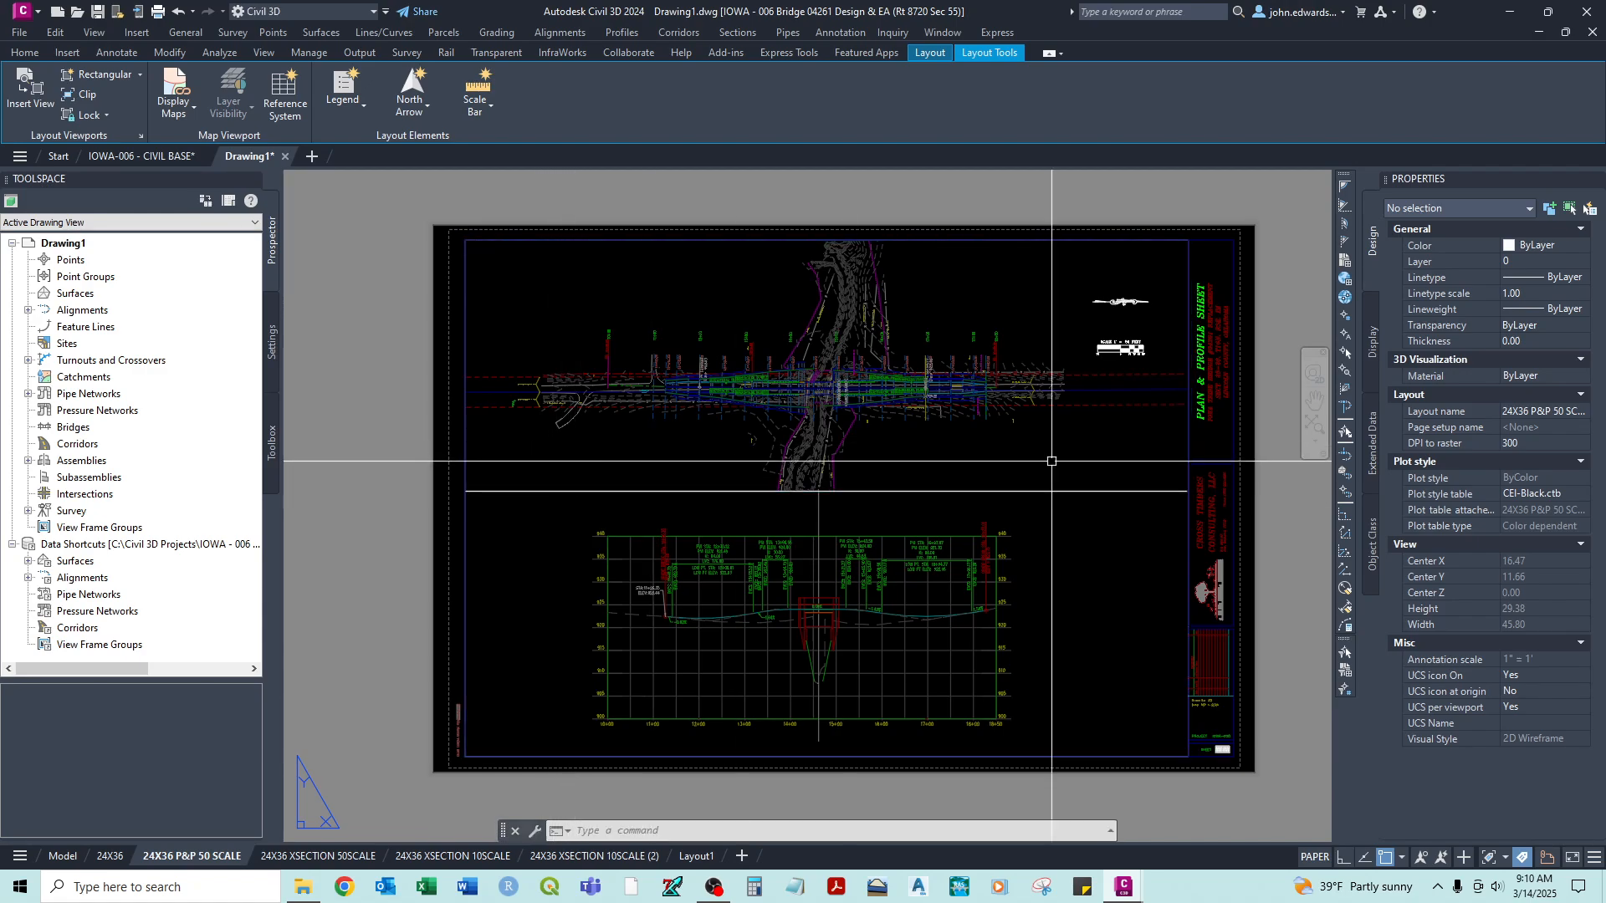
# - Test the lower viewport's lock by zooming and panning inside it, and return to paper space
pyautogui.doubleClick(1094, 548)
pyautogui.scroll(6, 1025, 569)
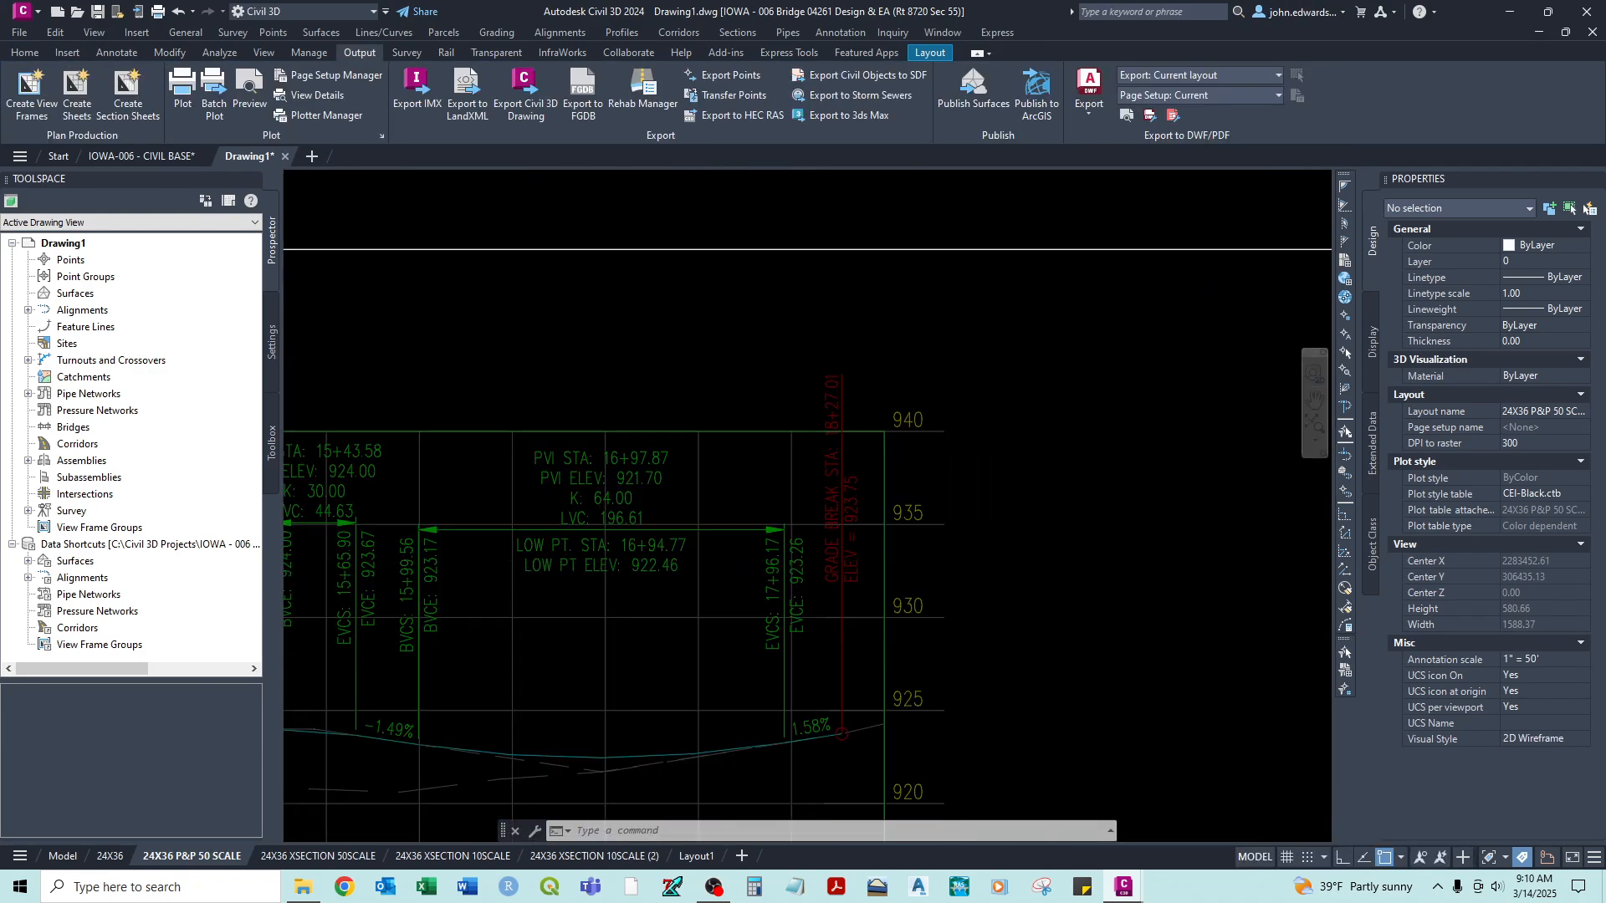
pyautogui.scroll(-8, 1005, 556)
pyautogui.moveTo(809, 575); pyautogui.dragTo(859, 563, button='middle')
pyautogui.doubleClick(860, 563)
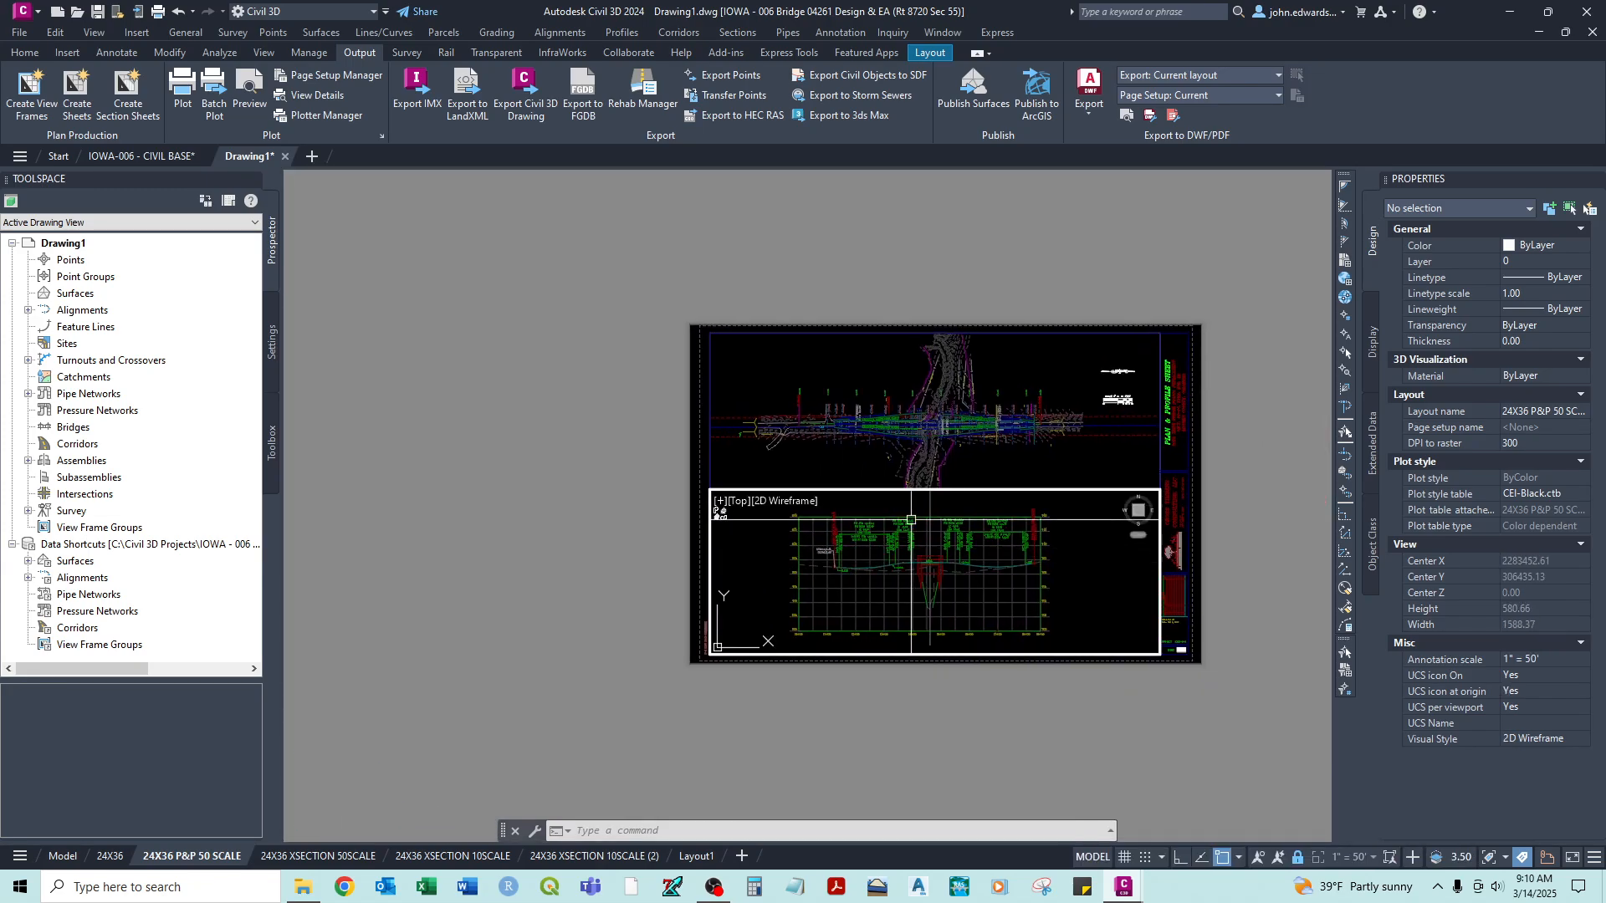
pyautogui.doubleClick(701, 525)
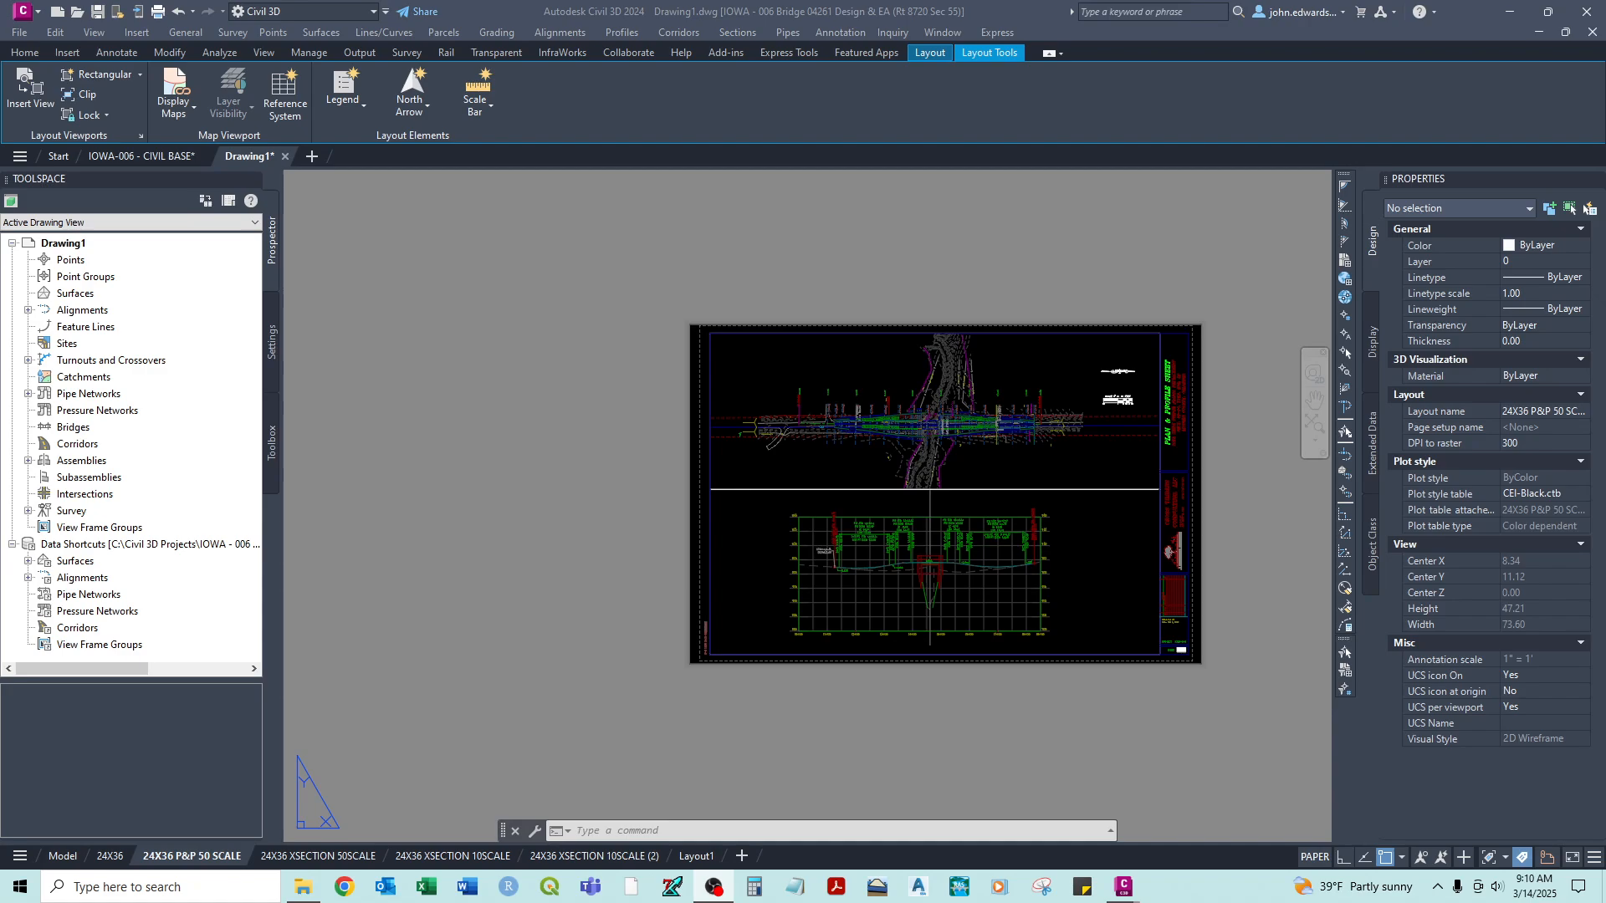
# - Switch to model space and freeze the layer of the survey point markers and labels with Layer Freeze
pyautogui.scroll(5, 734, 467)
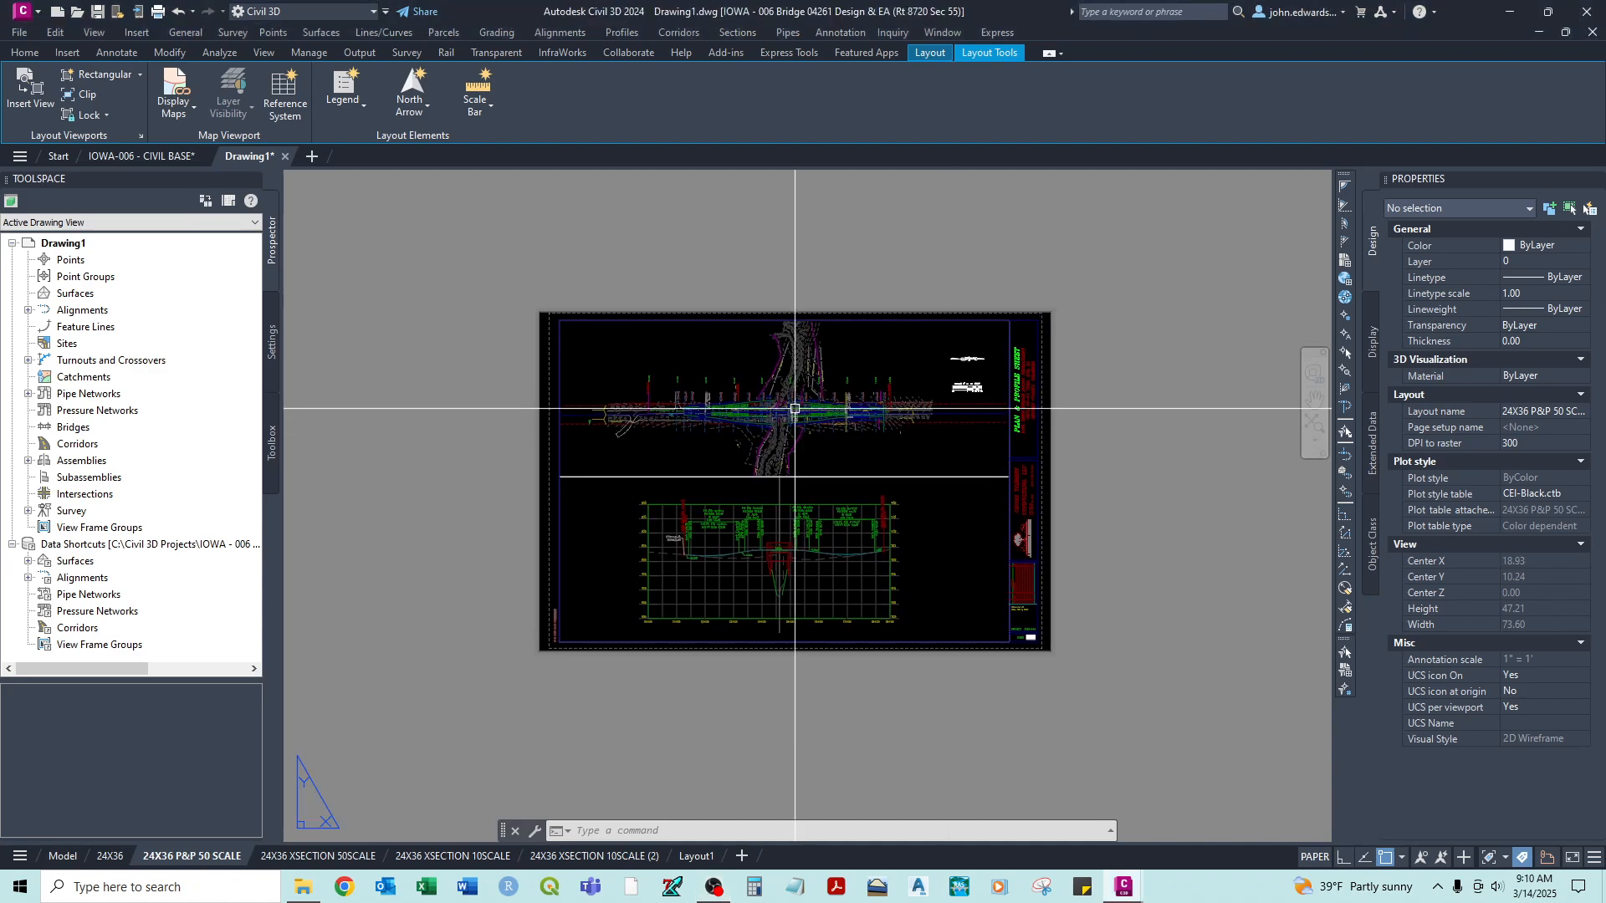
pyautogui.moveTo(767, 586); pyautogui.dragTo(805, 485, button='middle')
pyautogui.moveTo(675, 380); pyautogui.dragTo(668, 442, button='middle')
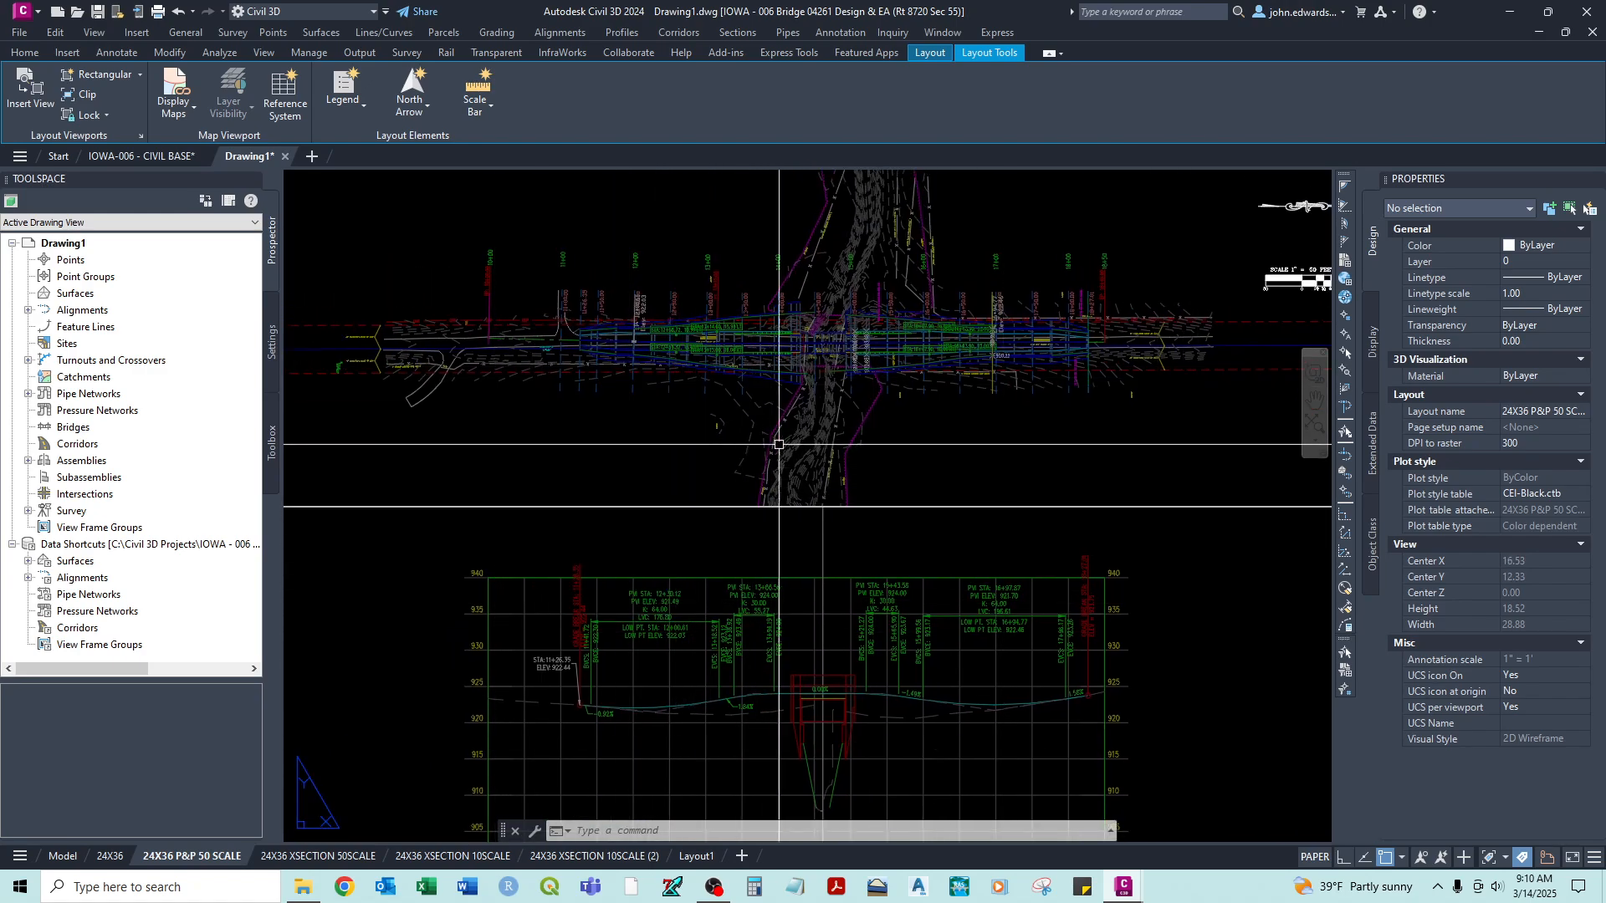
pyautogui.moveTo(778, 445); pyautogui.dragTo(721, 533, button='middle')
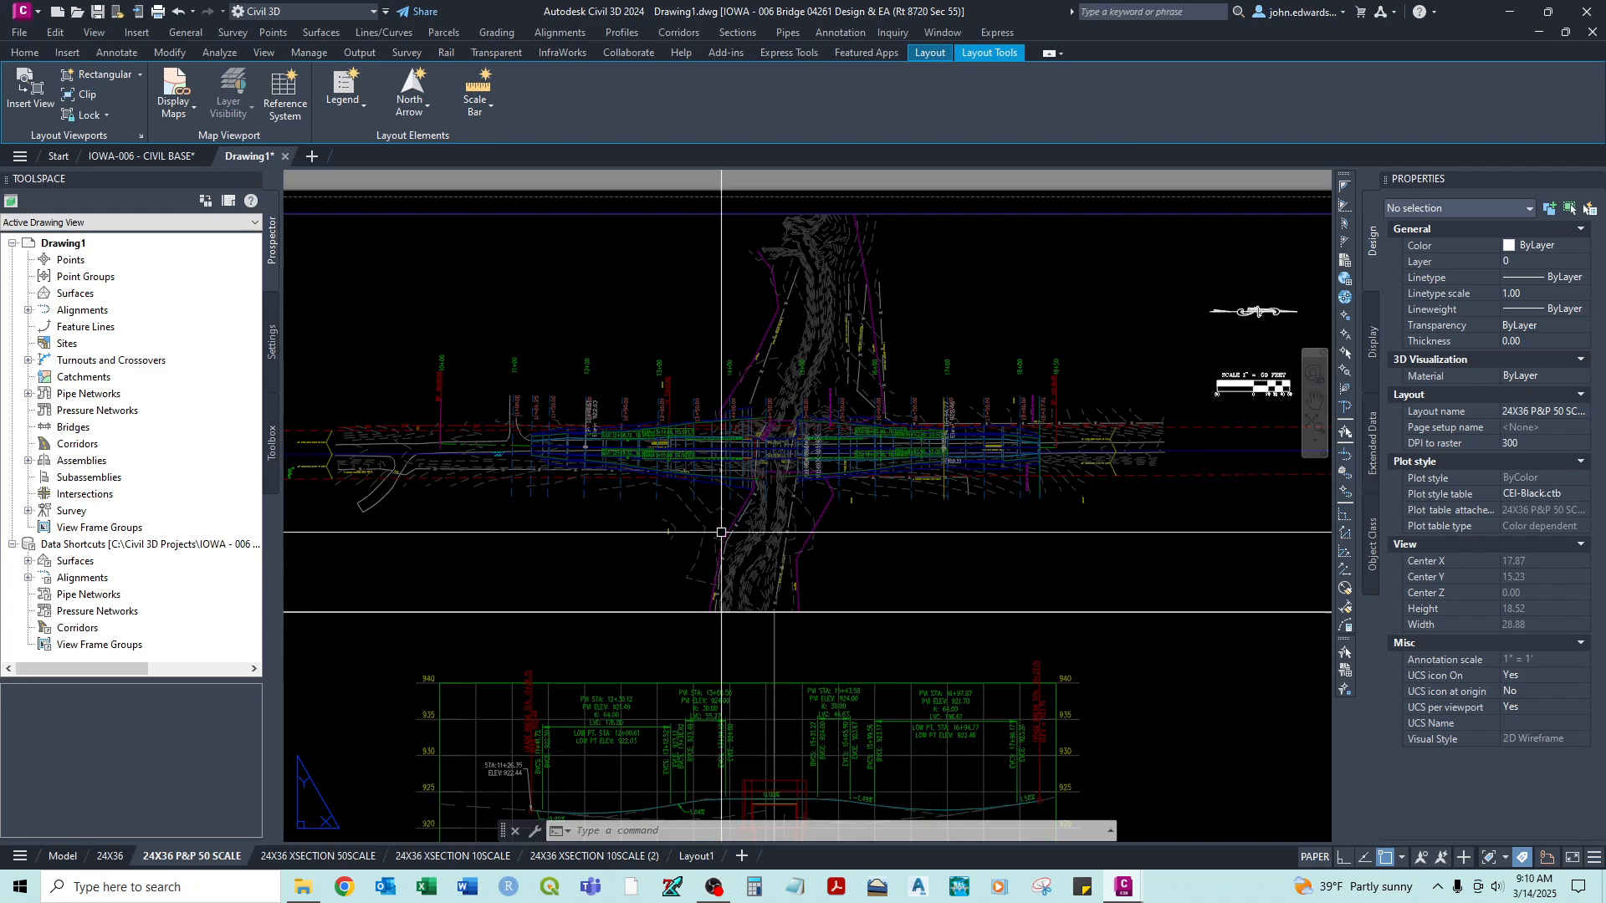
pyautogui.click(63, 857)
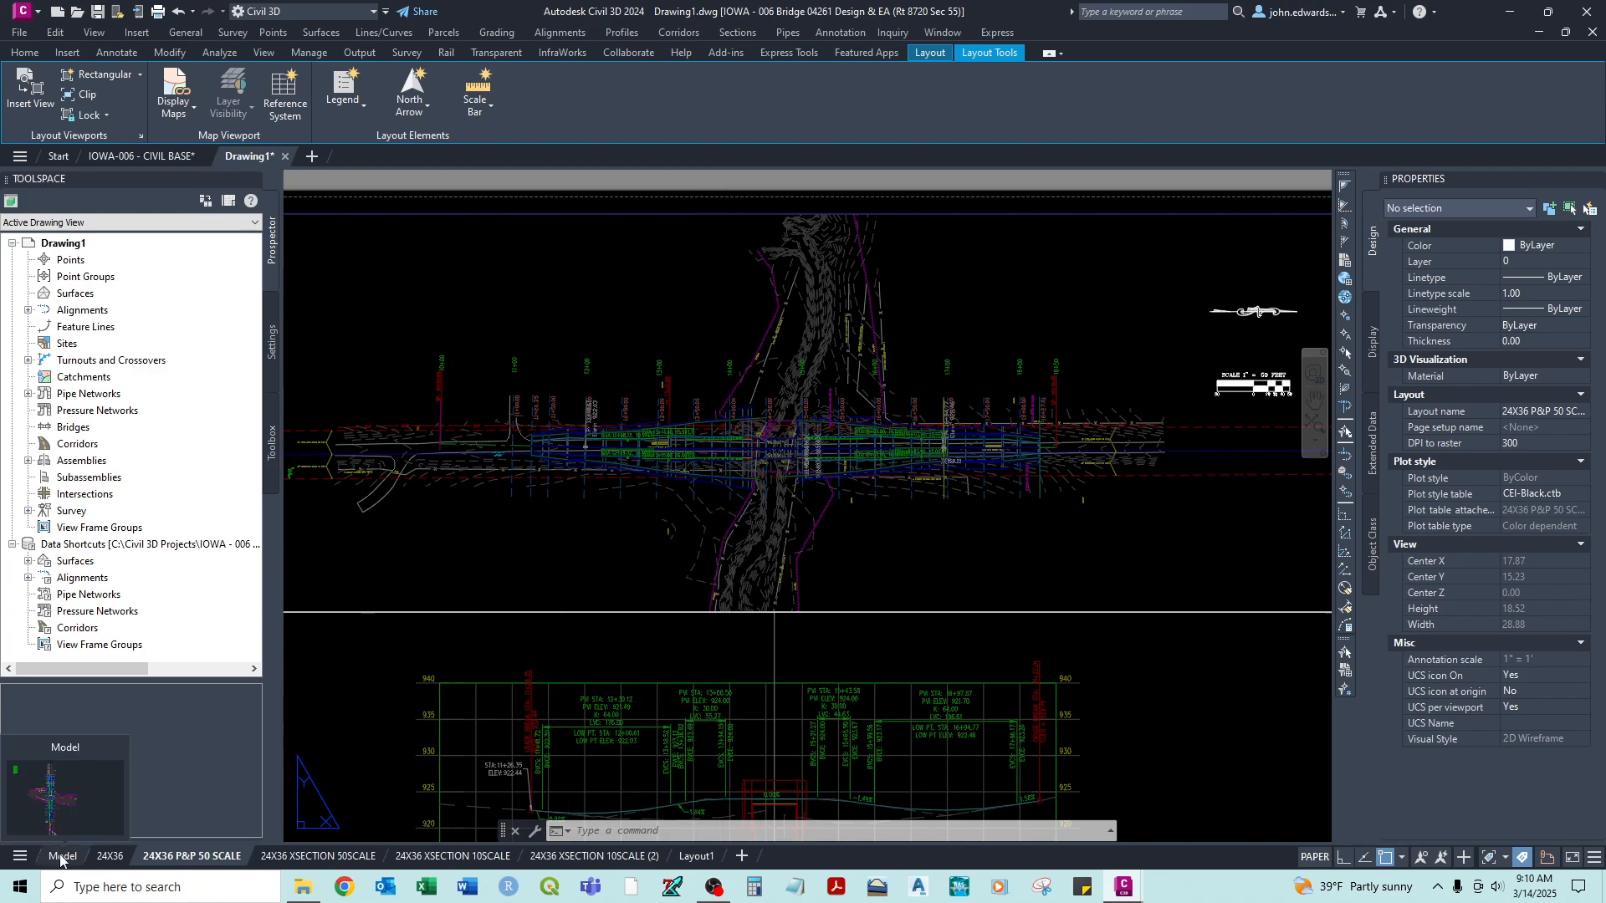
pyautogui.scroll(4, 661, 490)
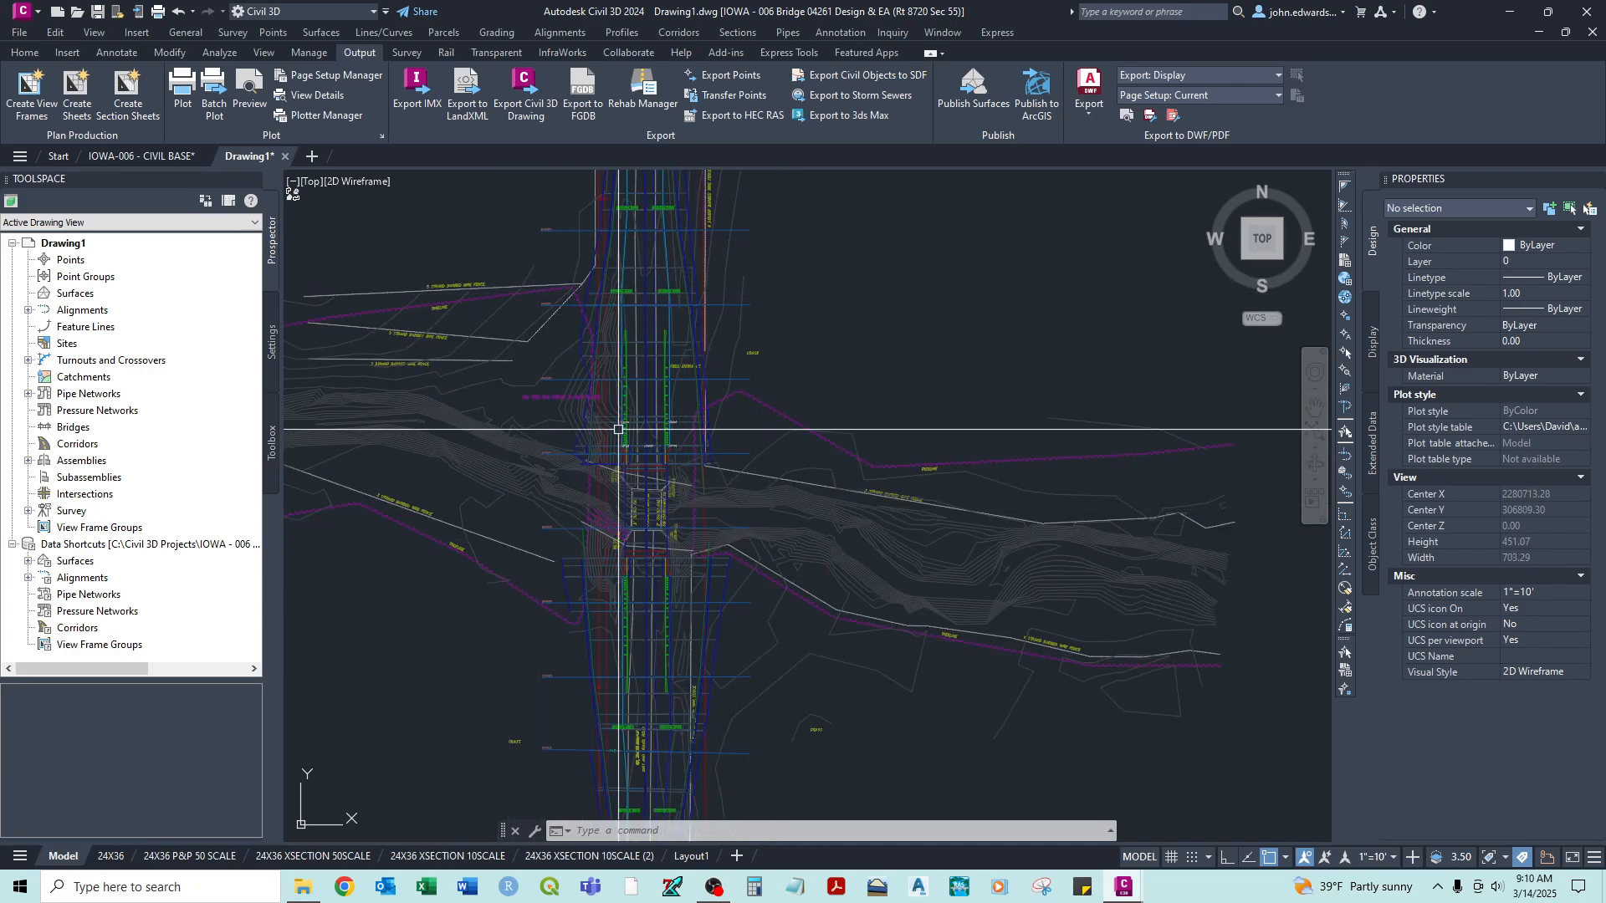
pyautogui.click(14, 55)
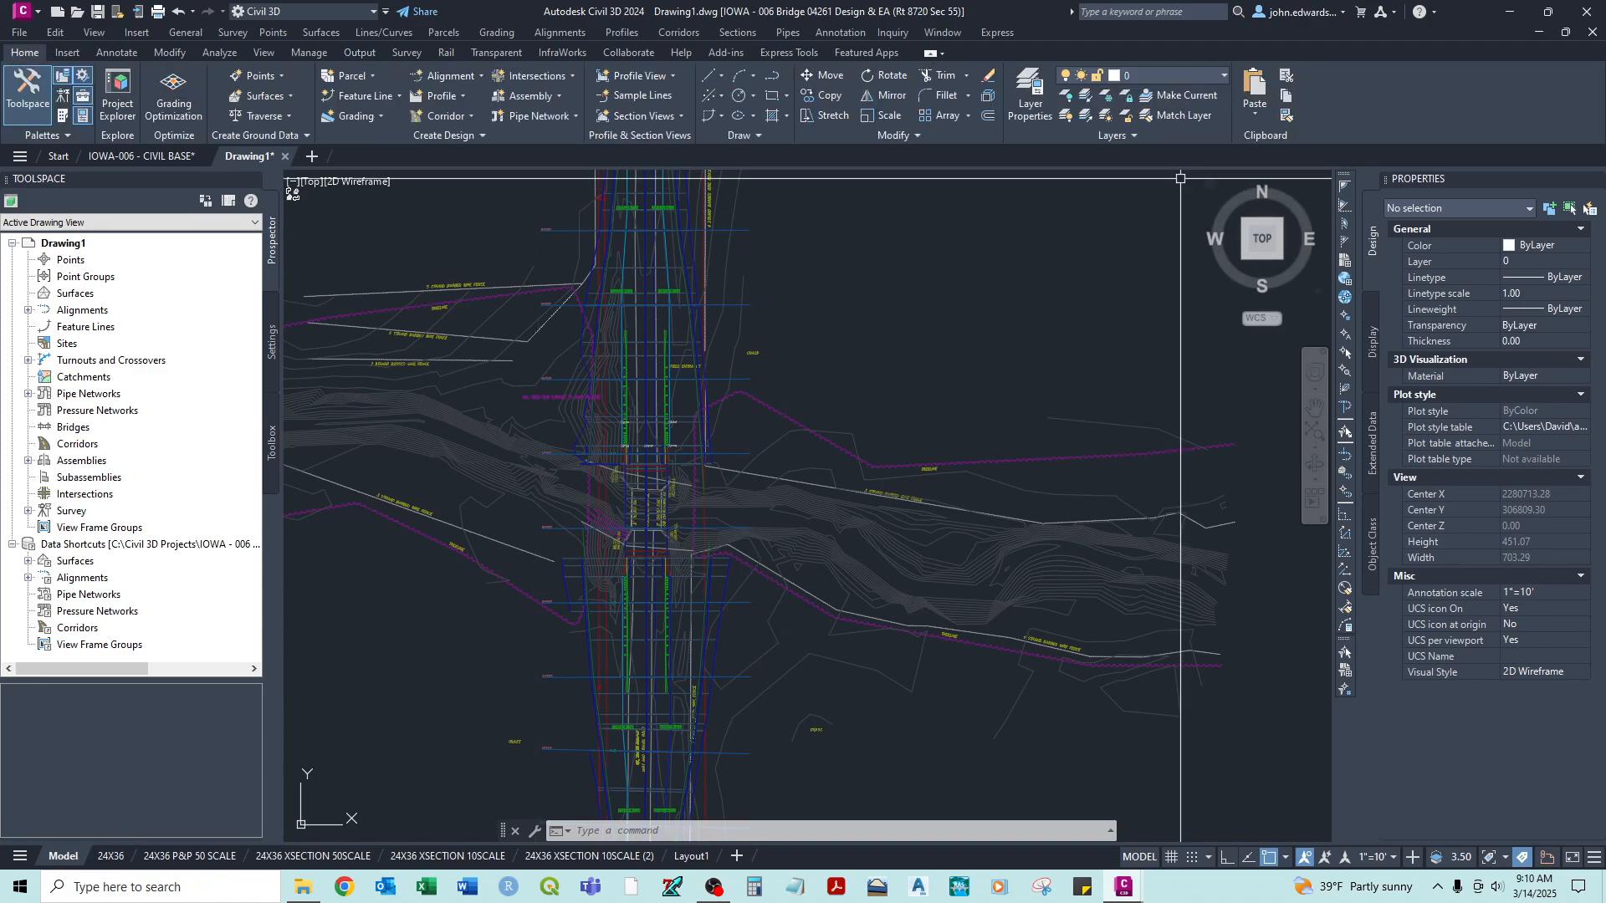
pyautogui.click(1107, 99)
pyautogui.click(878, 407)
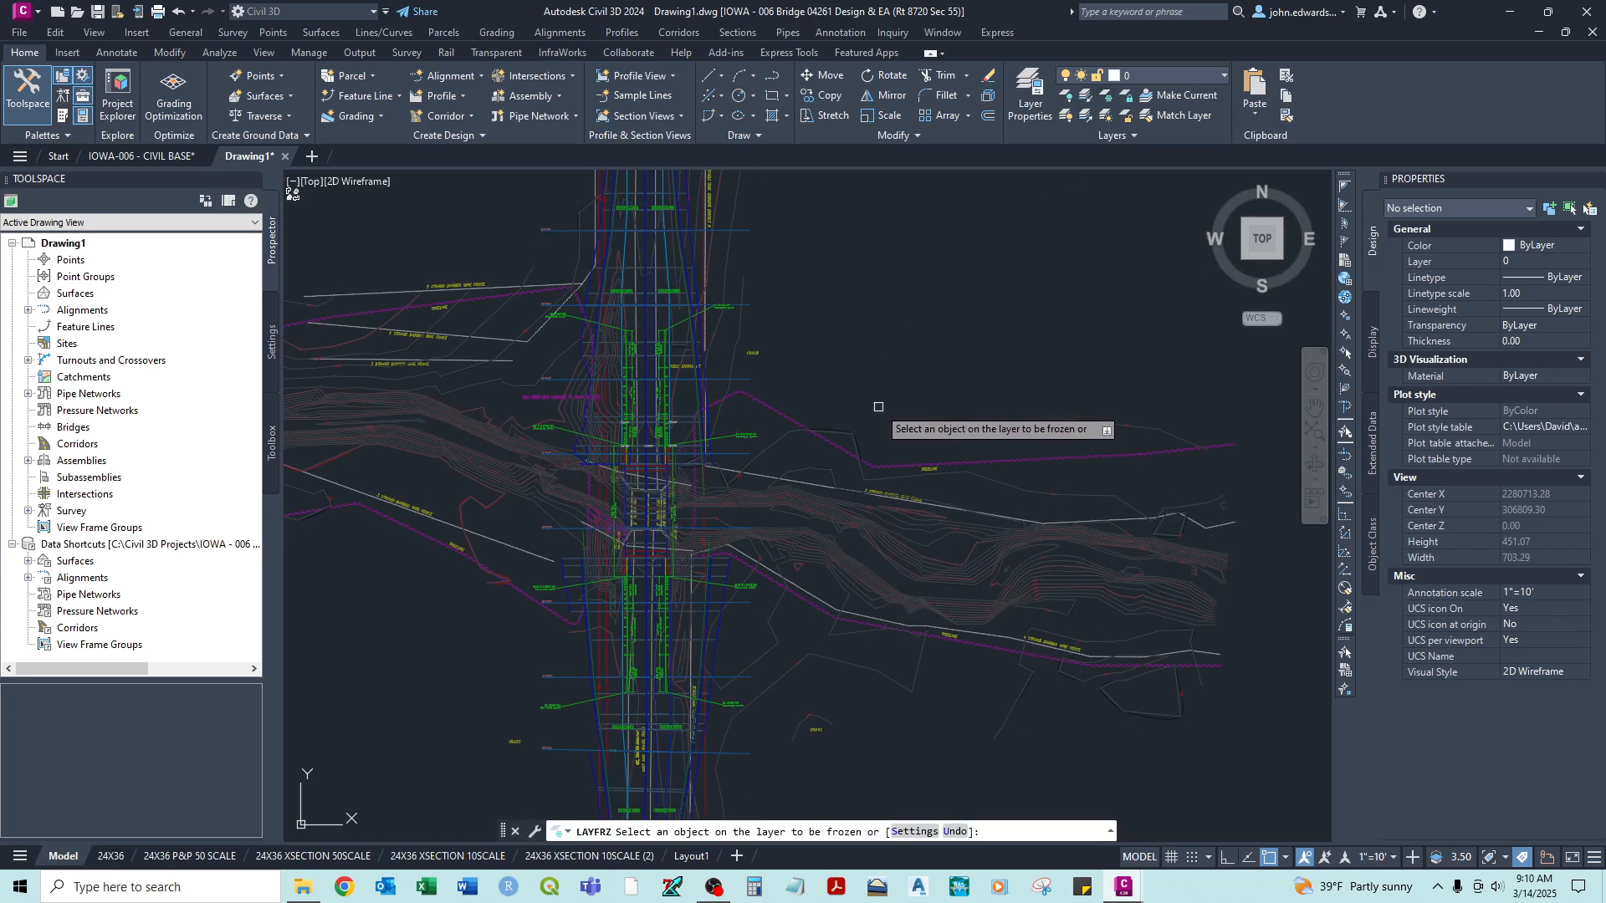
# - Freeze the layer of the red contour elevation labels and end the Layer Freeze command
pyautogui.scroll(6, 844, 542)
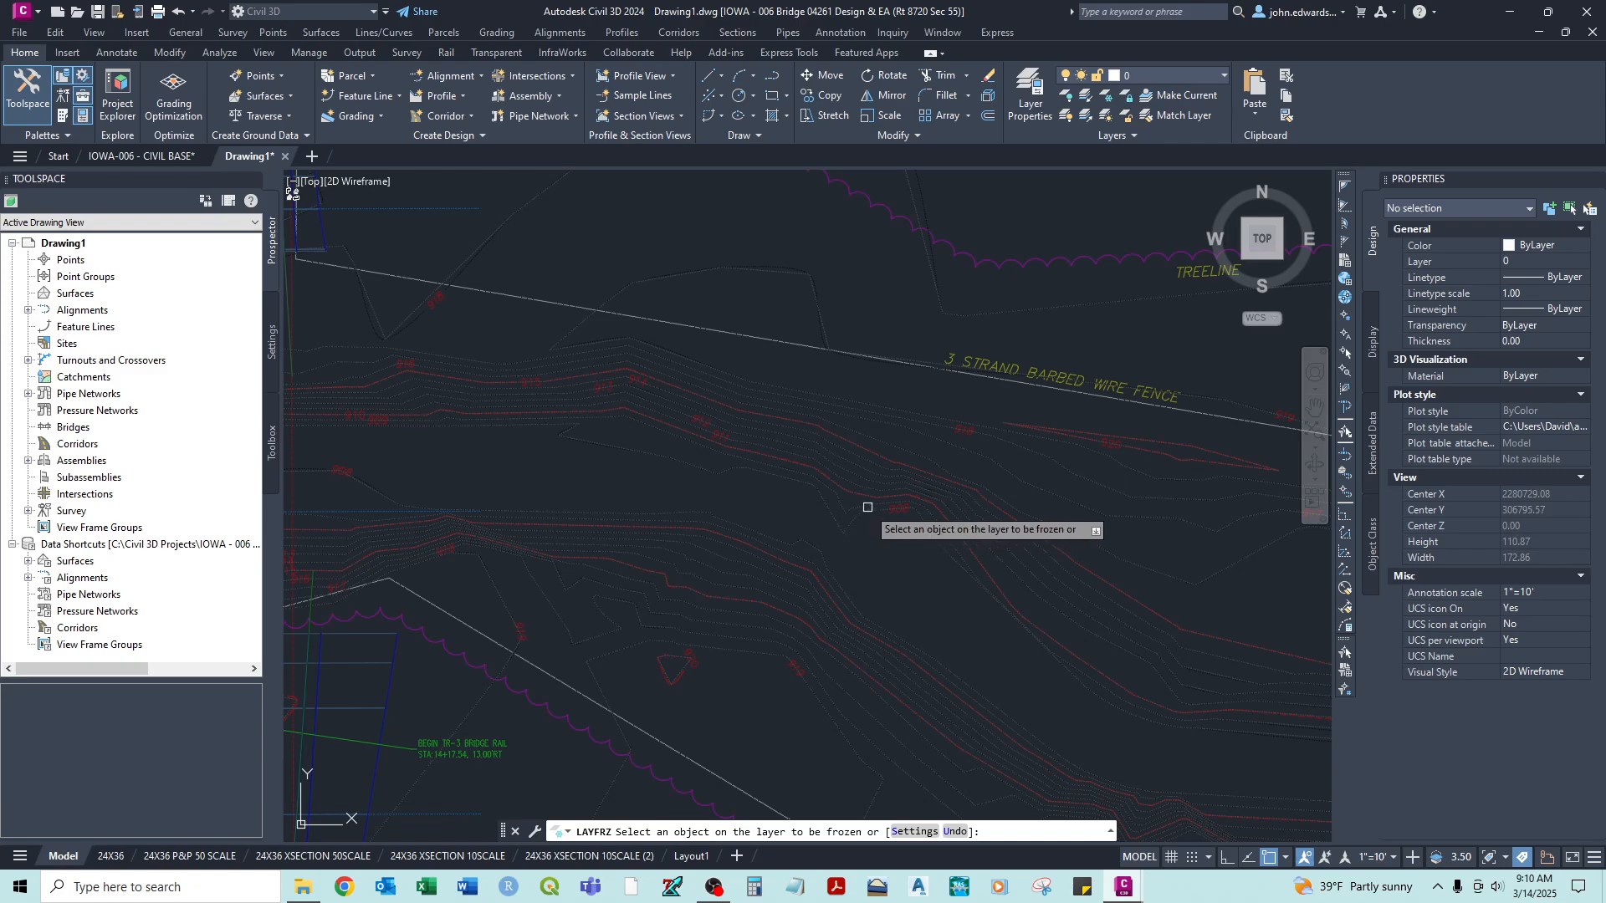
pyautogui.scroll(8, 861, 468)
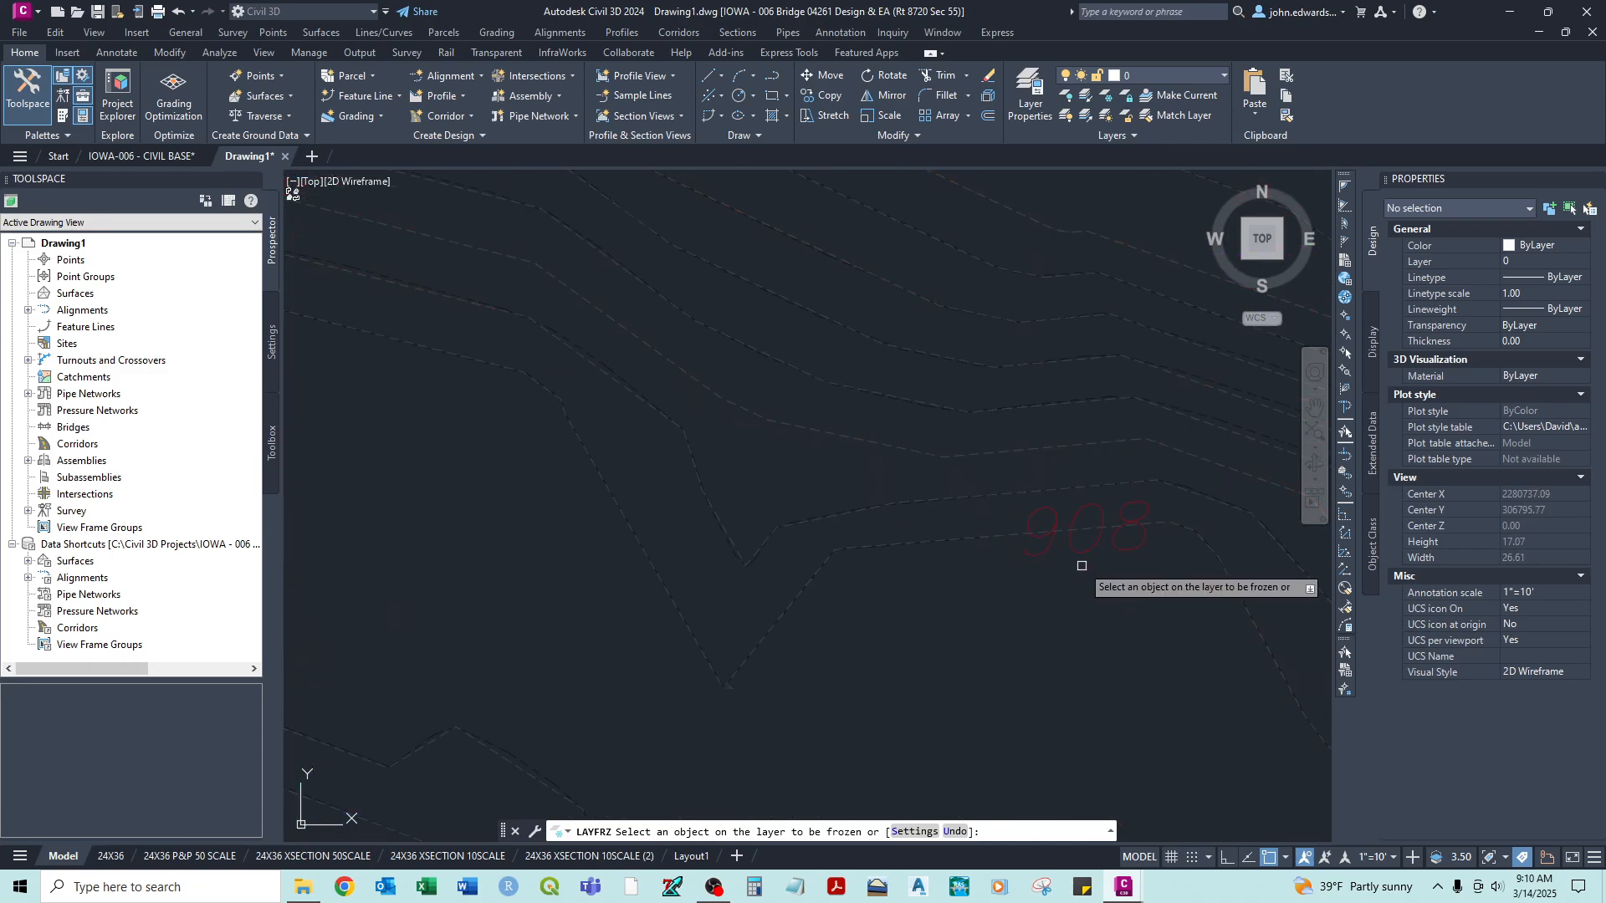
pyautogui.scroll(-14, 1076, 552)
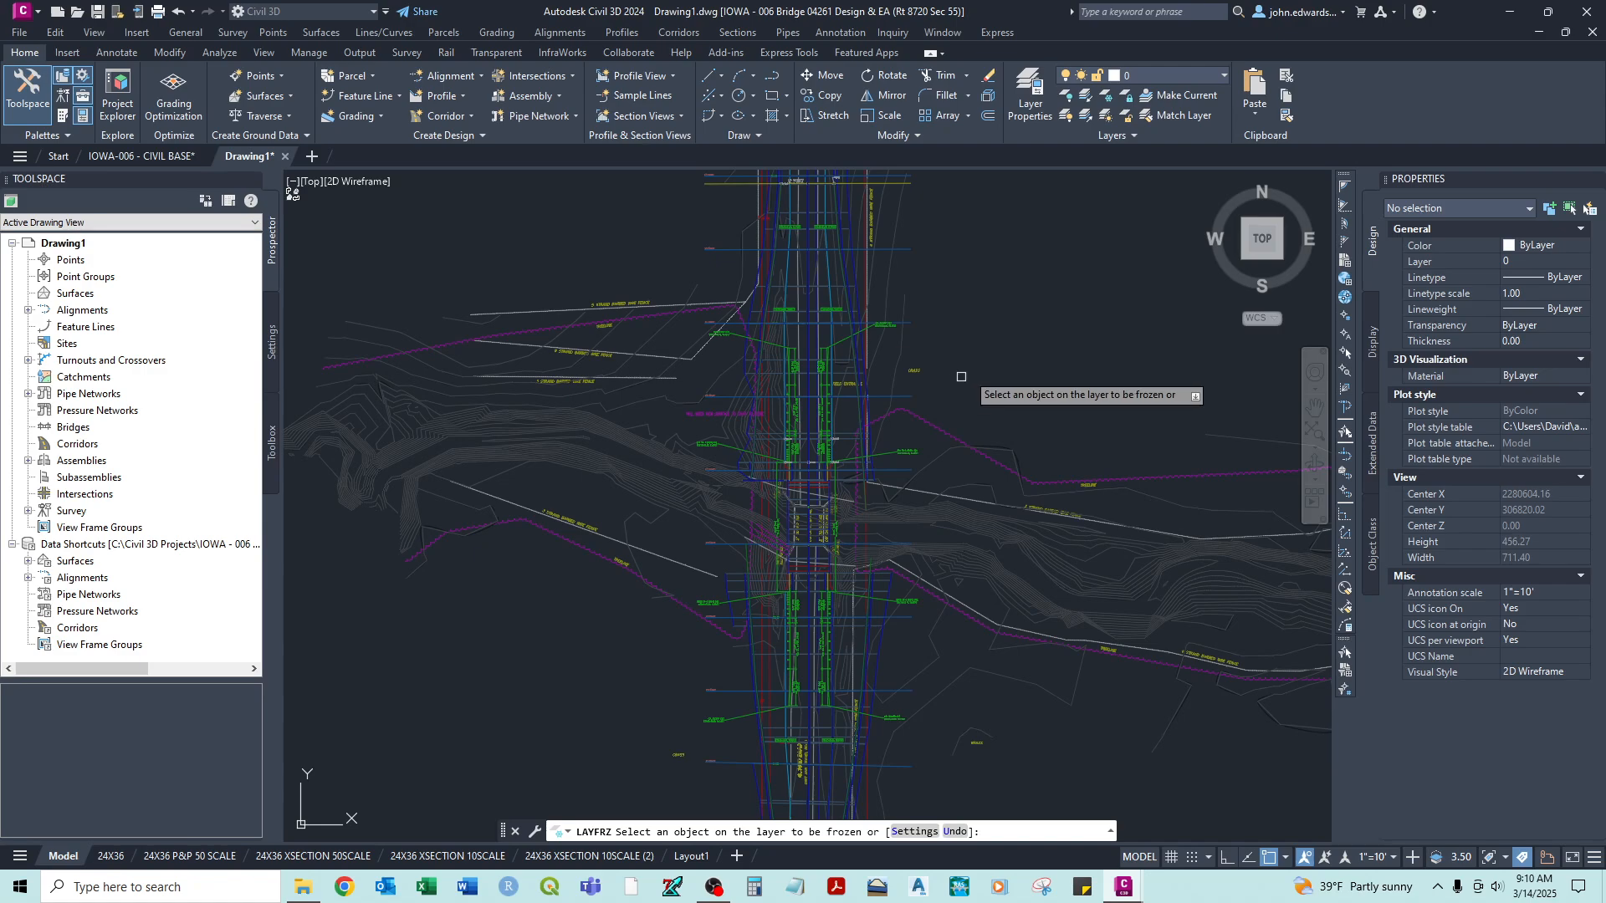
pyautogui.rightClick(1001, 324)
pyautogui.click(1003, 324)
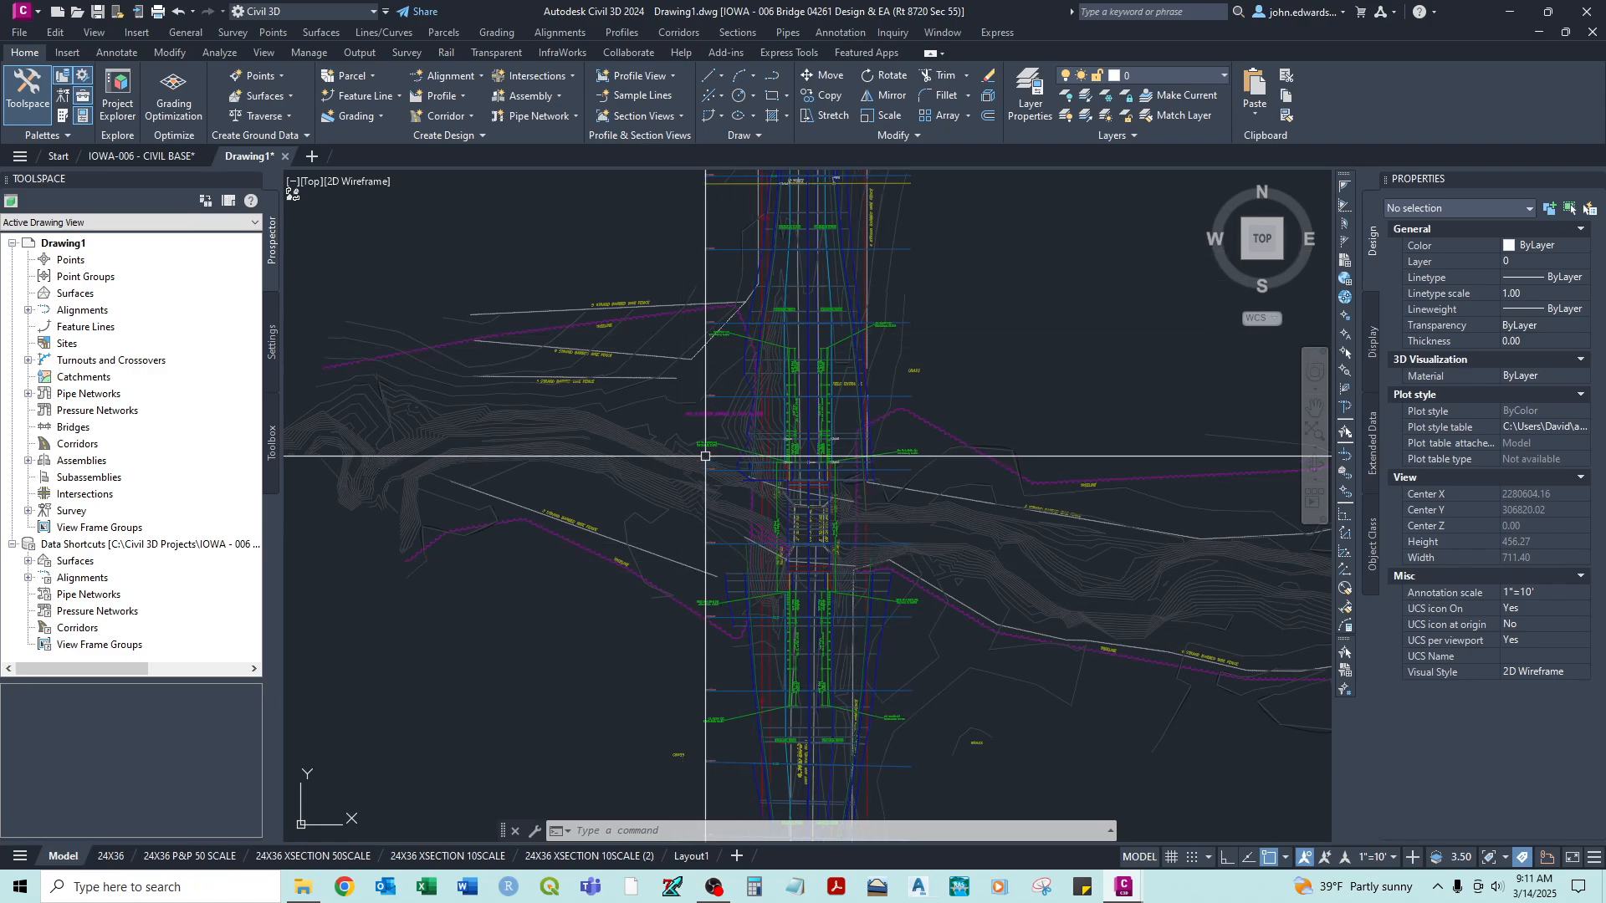
# - Return to the 24X36 P&P 50 SCALE layout and activate the upper plan viewport
pyautogui.click(179, 856)
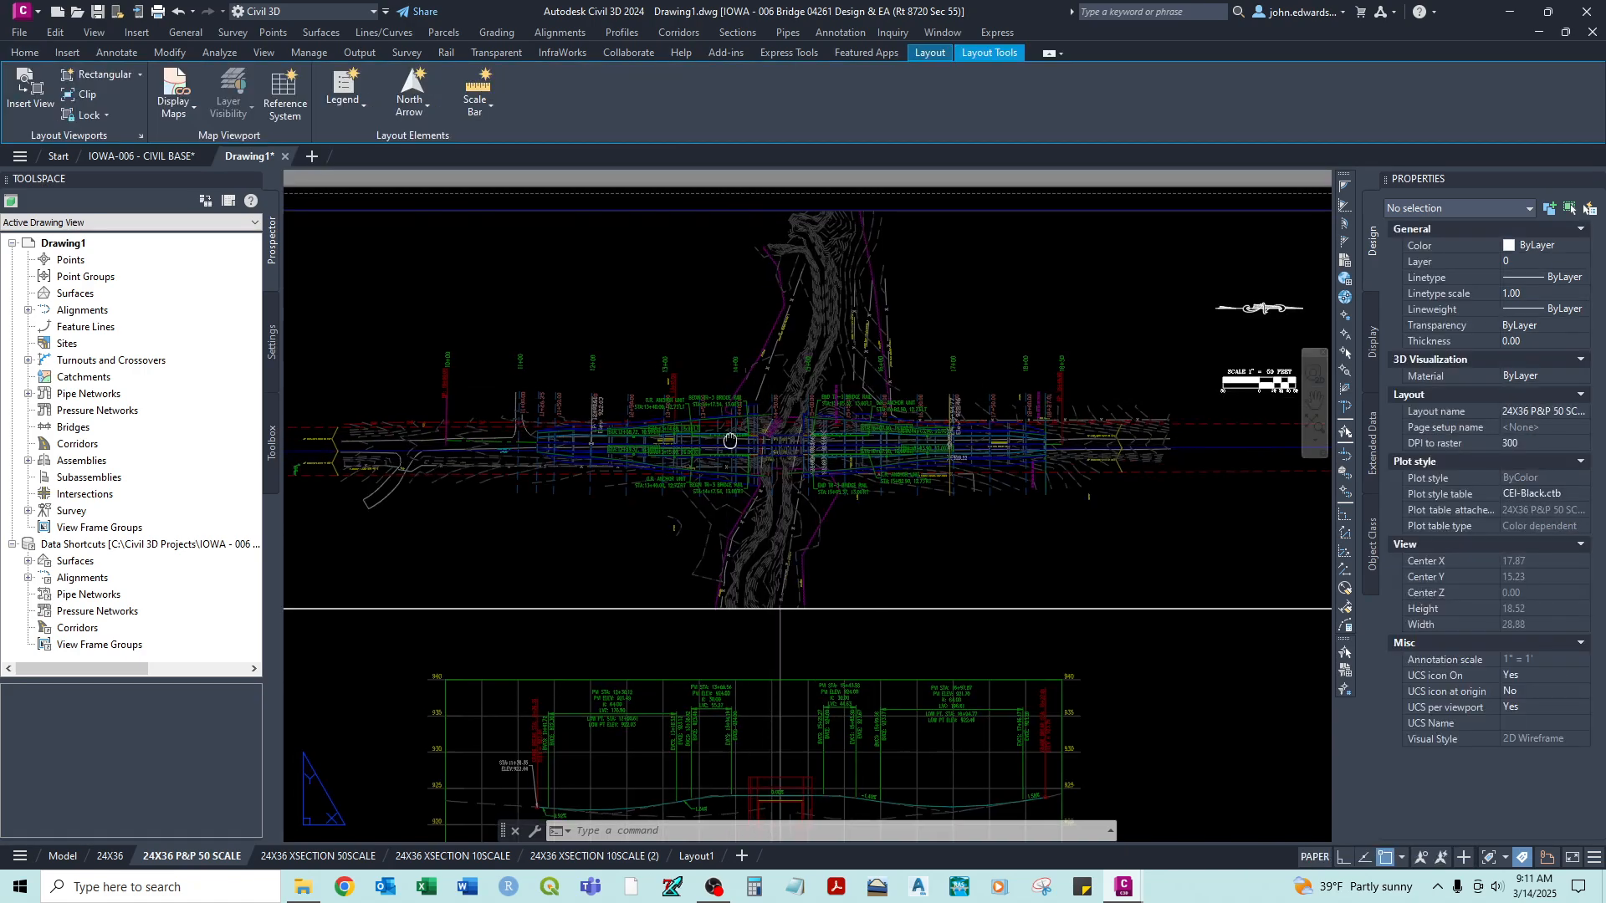
pyautogui.scroll(-3, 719, 402)
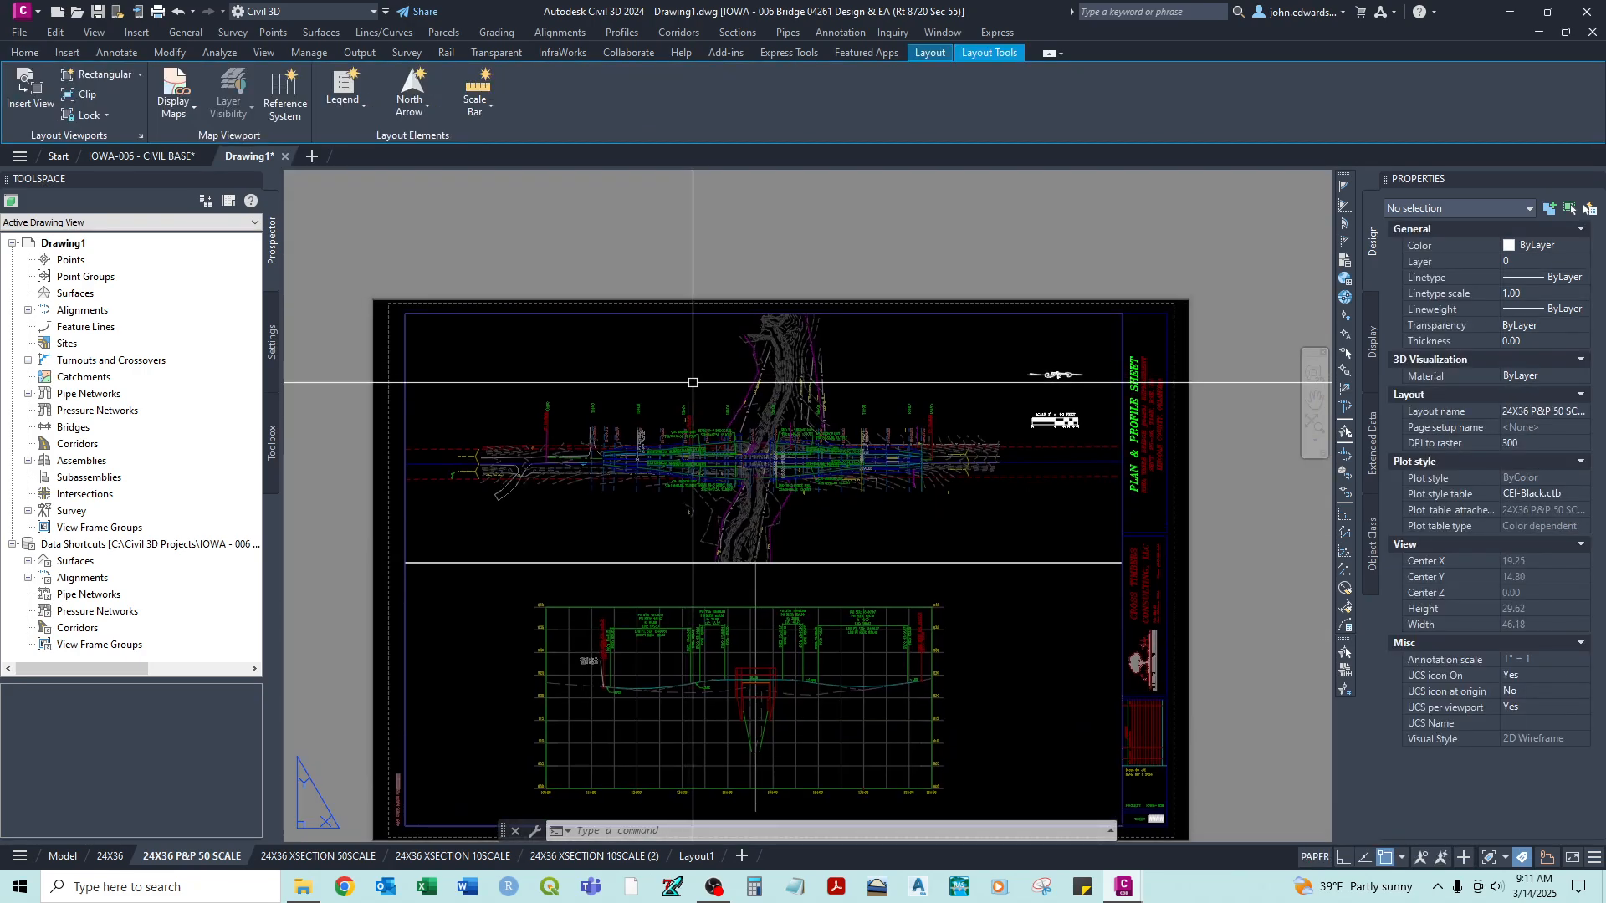
pyautogui.scroll(2, 701, 390)
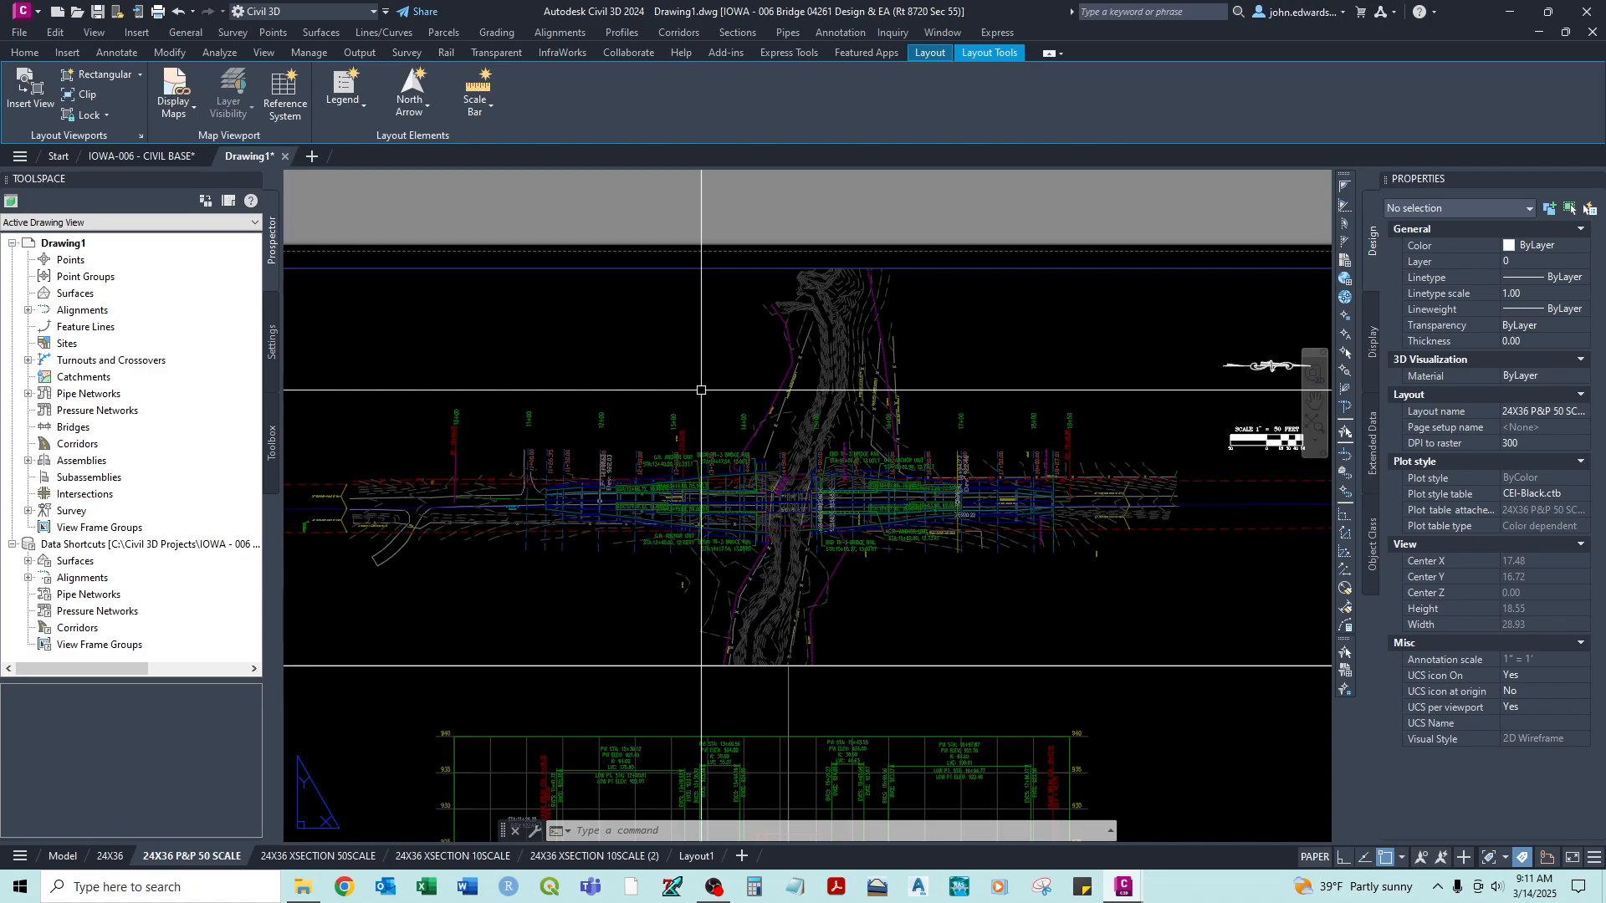
pyautogui.doubleClick(701, 390)
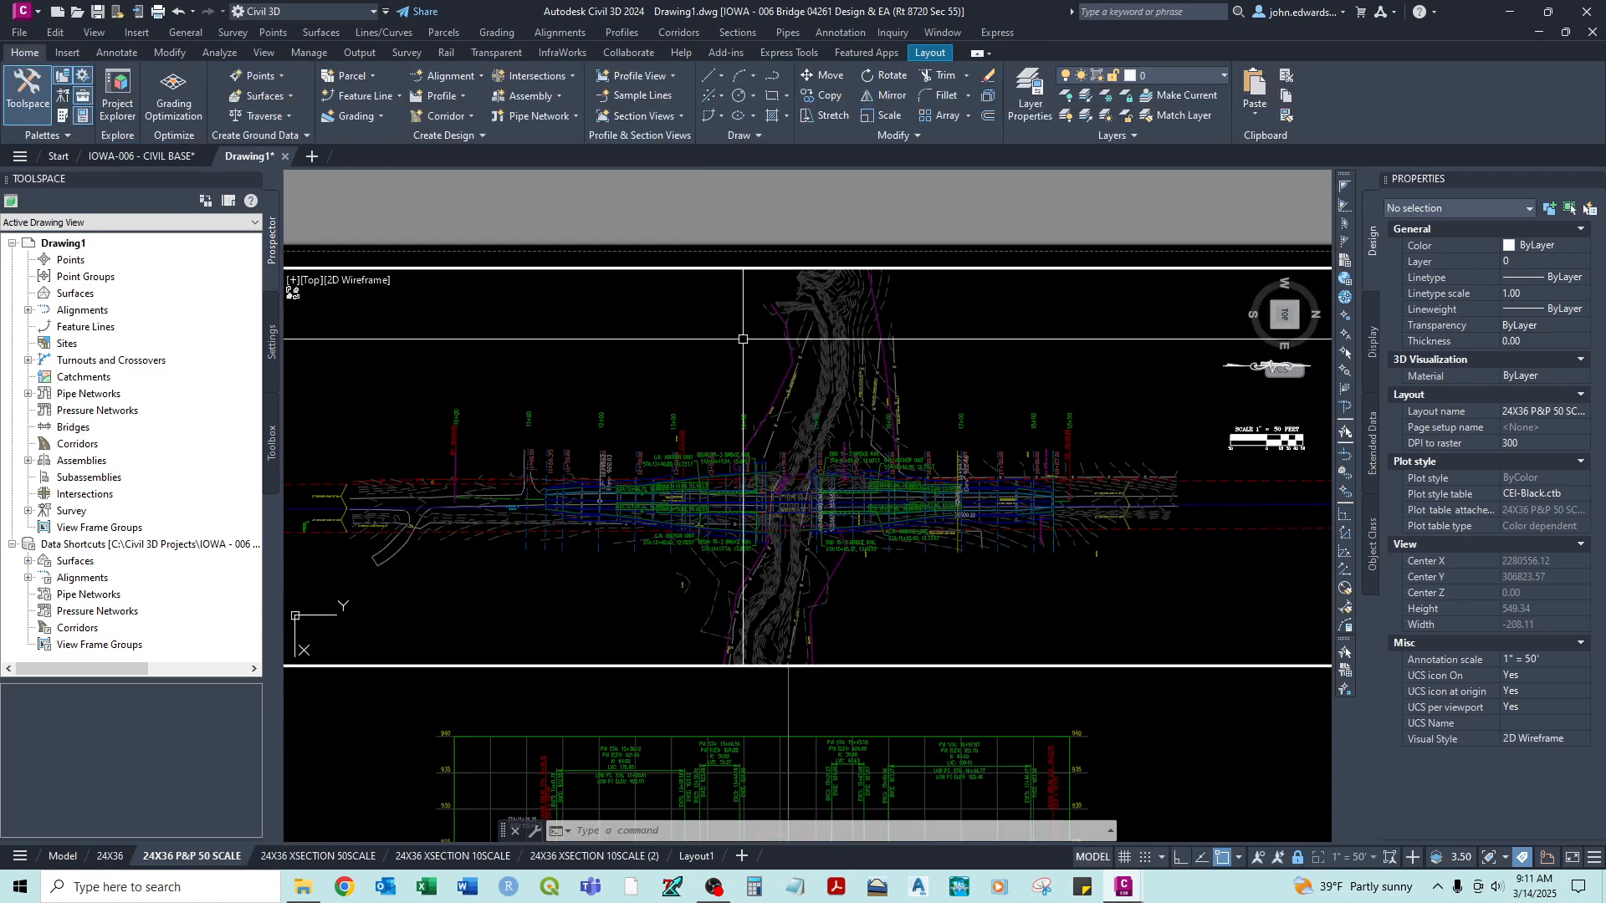
# - Use Layer Freeze in the upper plan viewport to hide the layer of the blue corridor linework along the road
pyautogui.click(1107, 98)
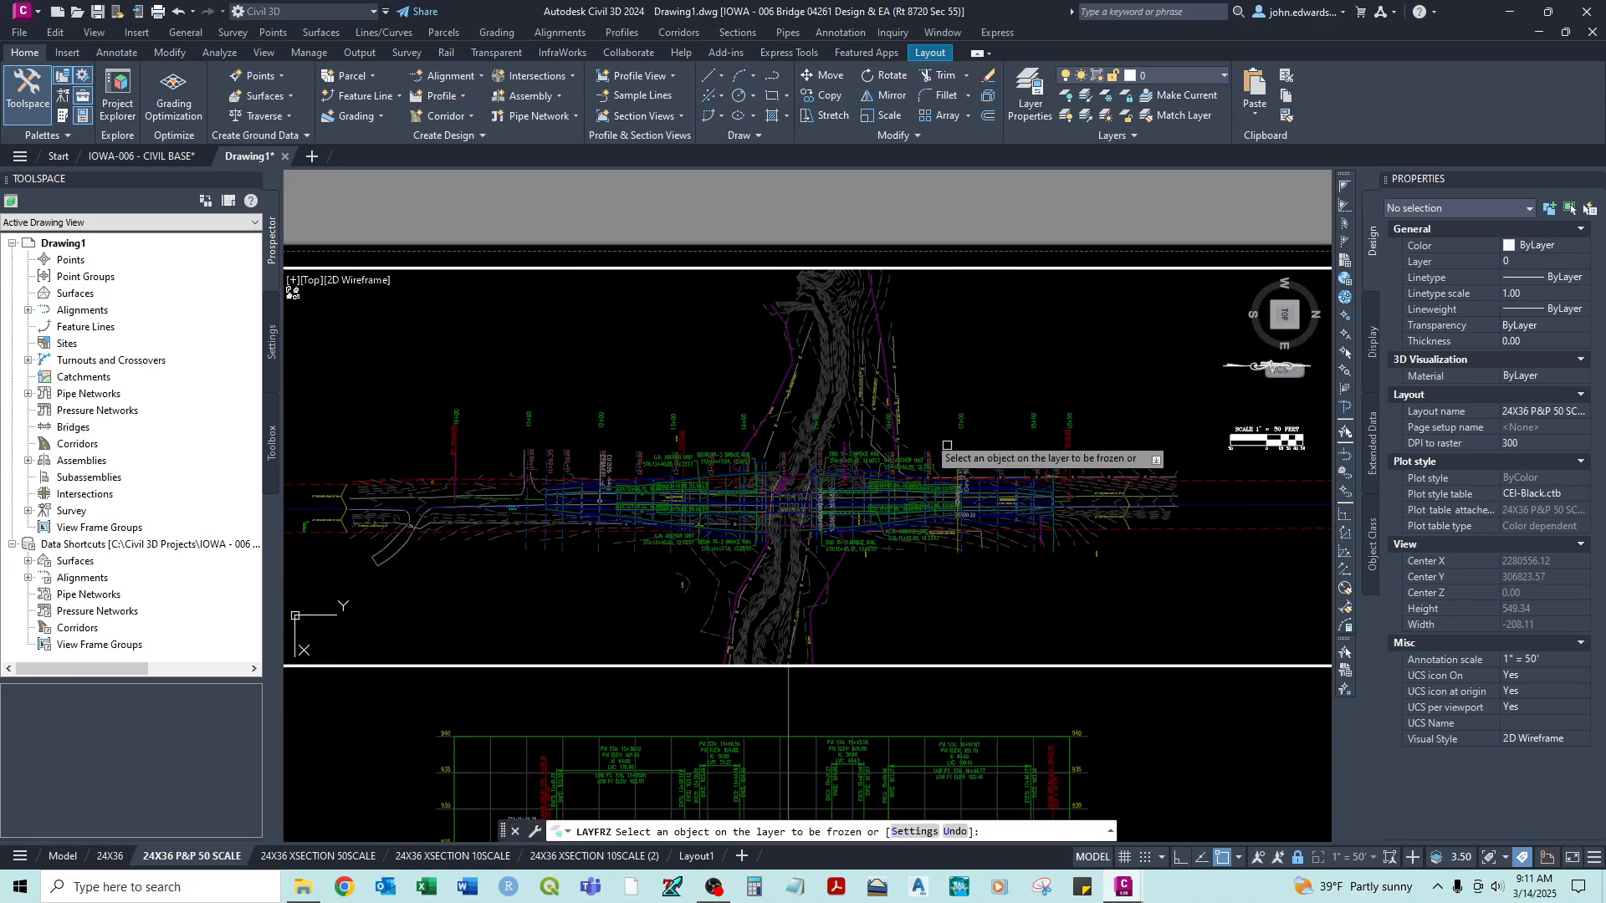
pyautogui.scroll(2, 891, 512)
pyautogui.moveTo(816, 544); pyautogui.dragTo(1016, 465, button='middle')
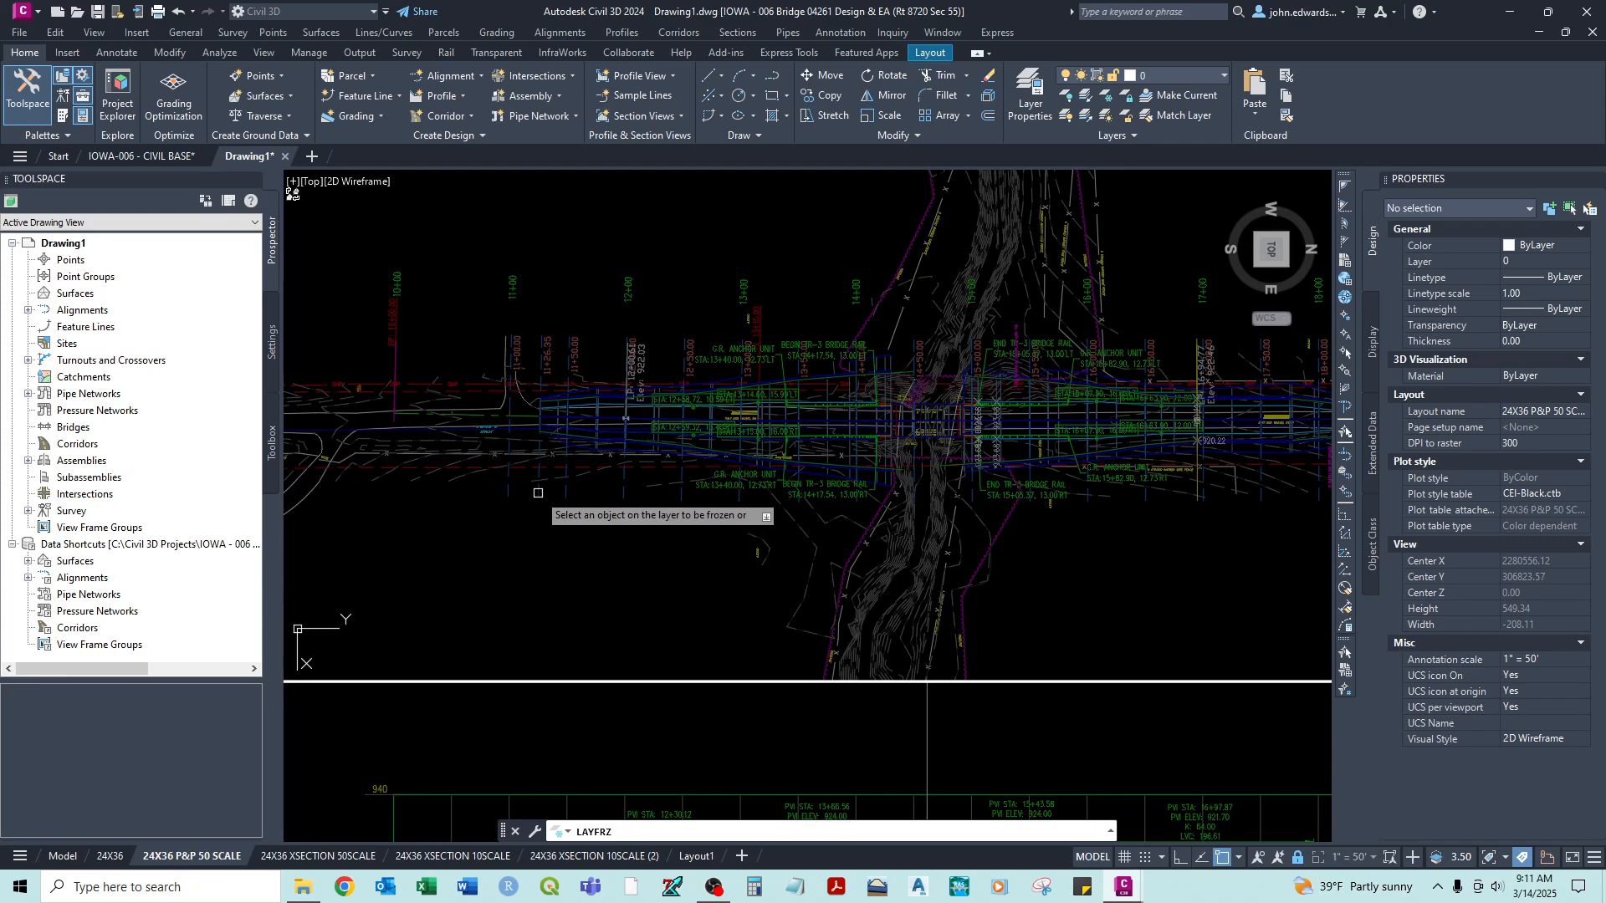
pyautogui.scroll(8, 590, 466)
pyautogui.click(588, 470)
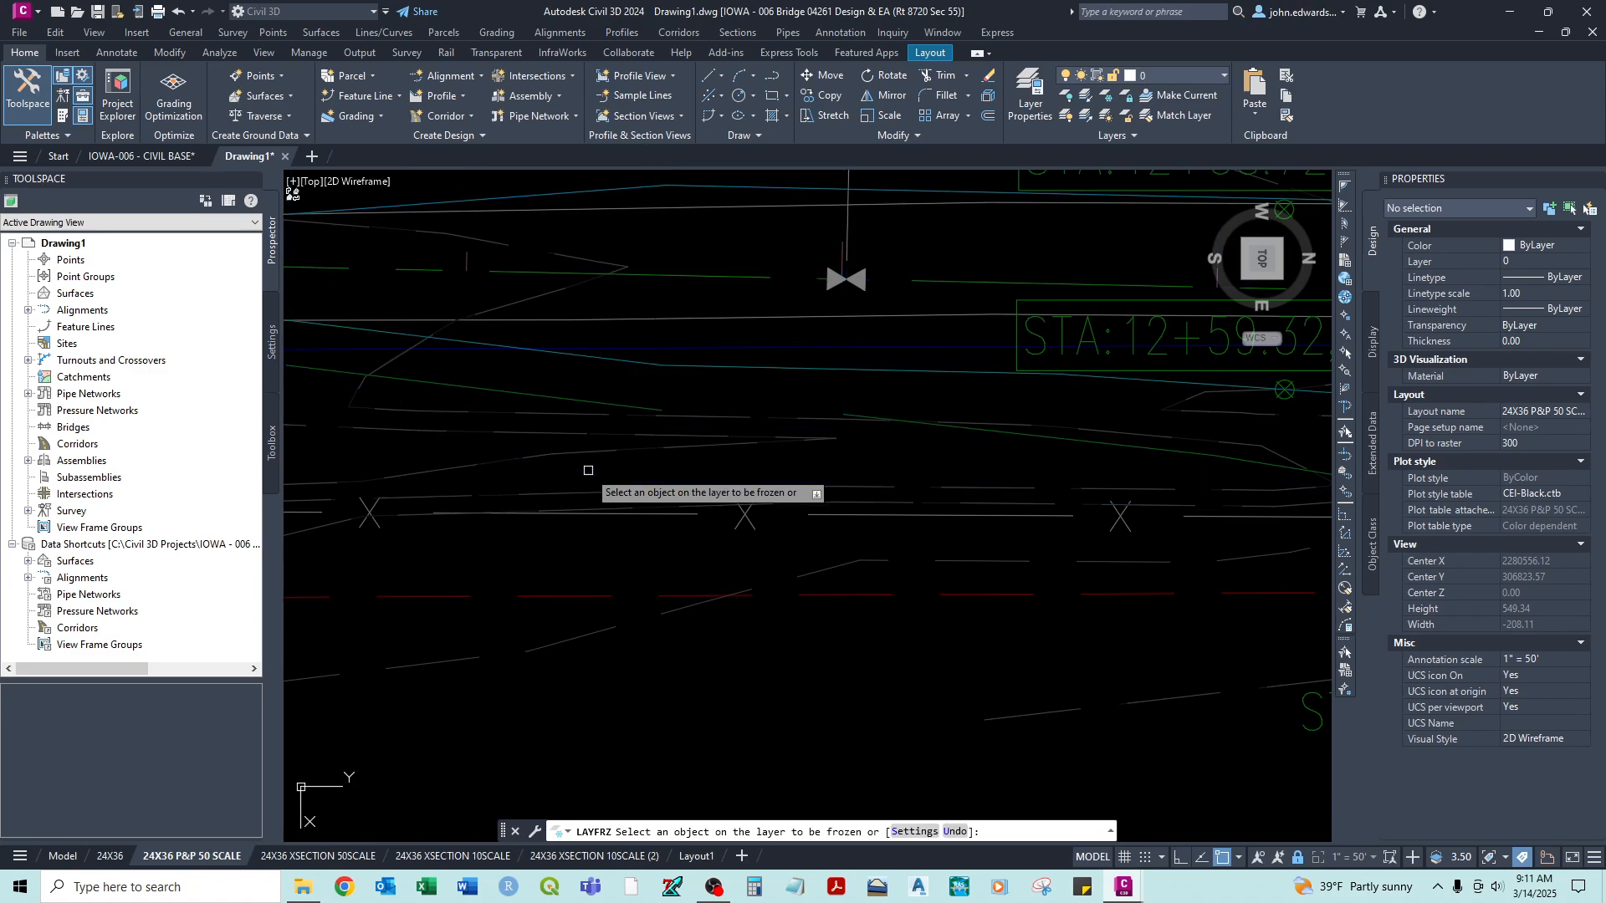
pyautogui.scroll(-8, 588, 470)
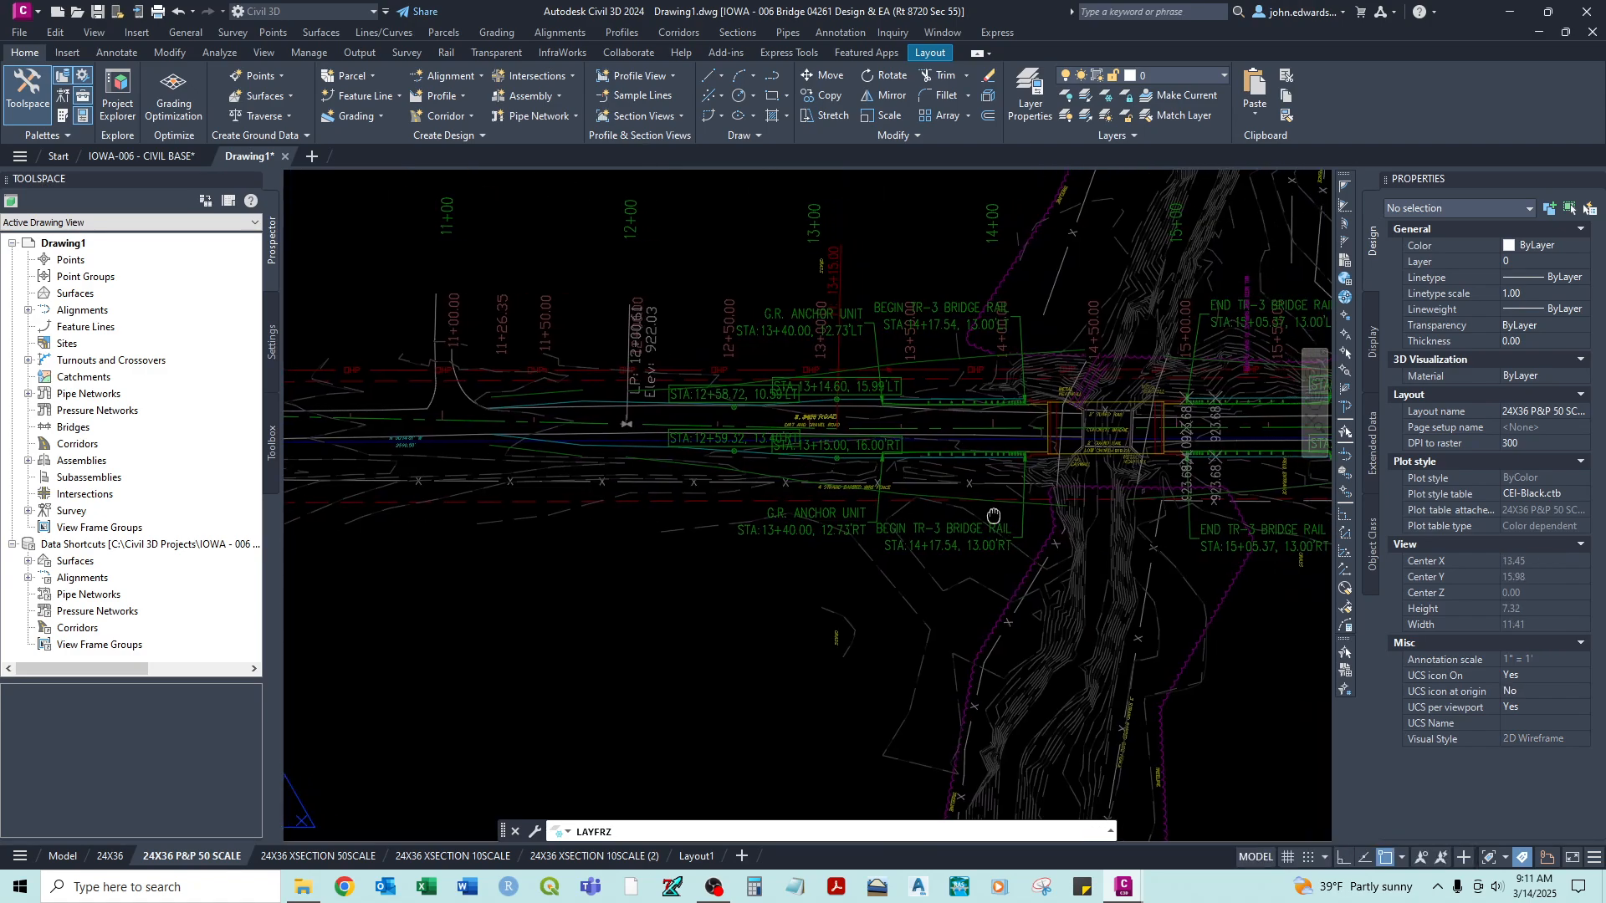
# - Freeze the layers of the anchor unit and bridge rail callouts and the dark red sample line station labels in the plan viewport
pyautogui.scroll(3, 926, 526)
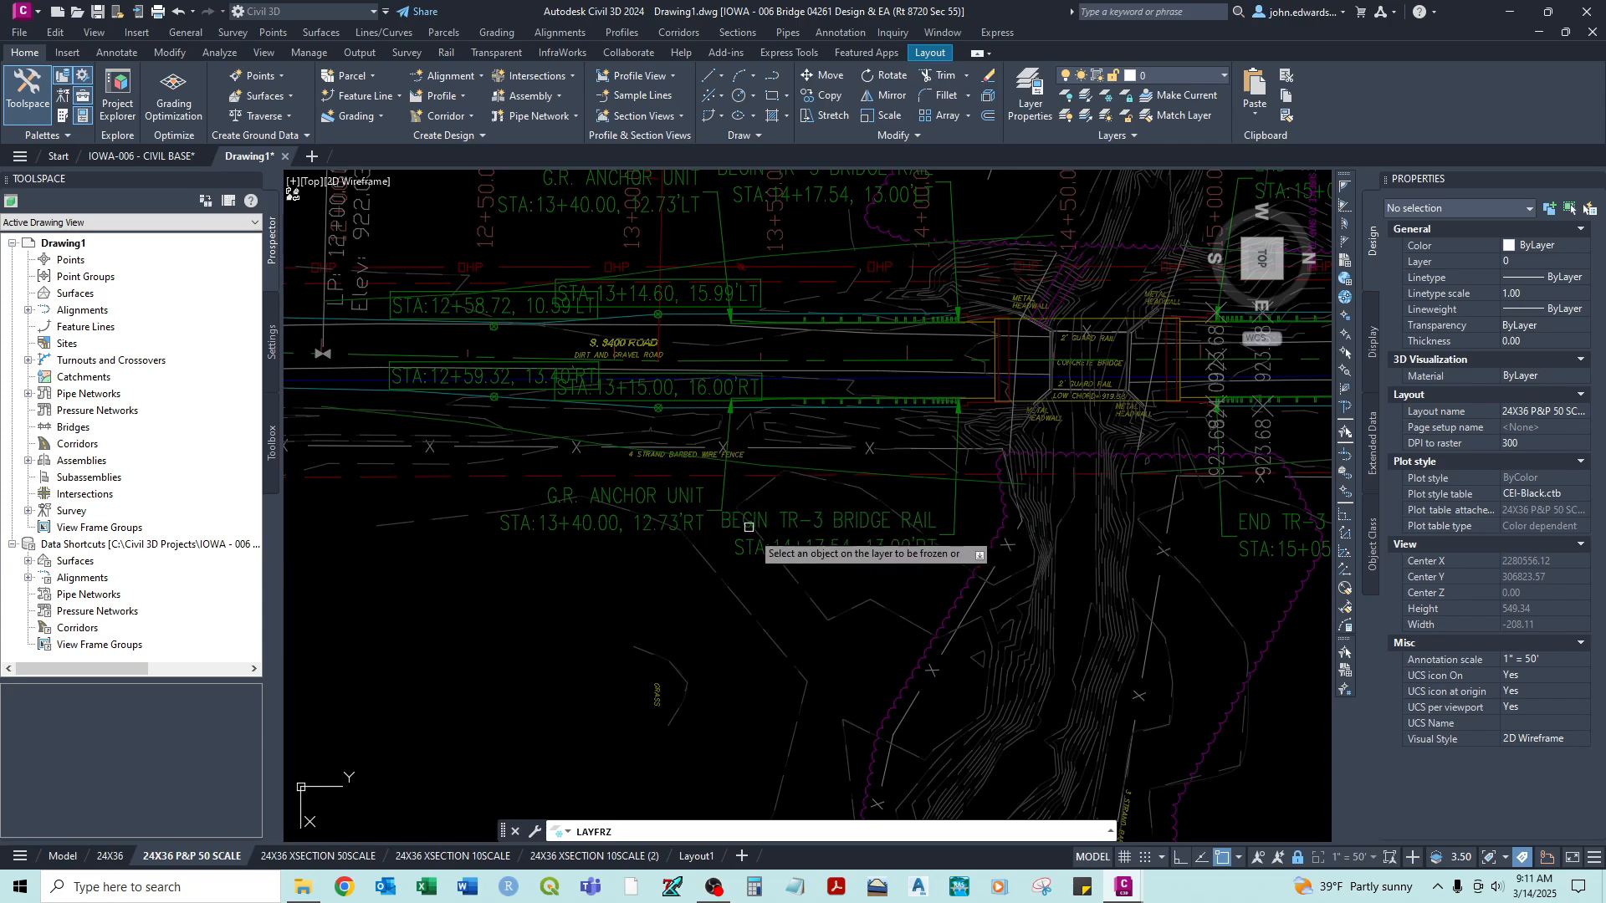
pyautogui.moveTo(835, 535); pyautogui.dragTo(666, 494, button='middle')
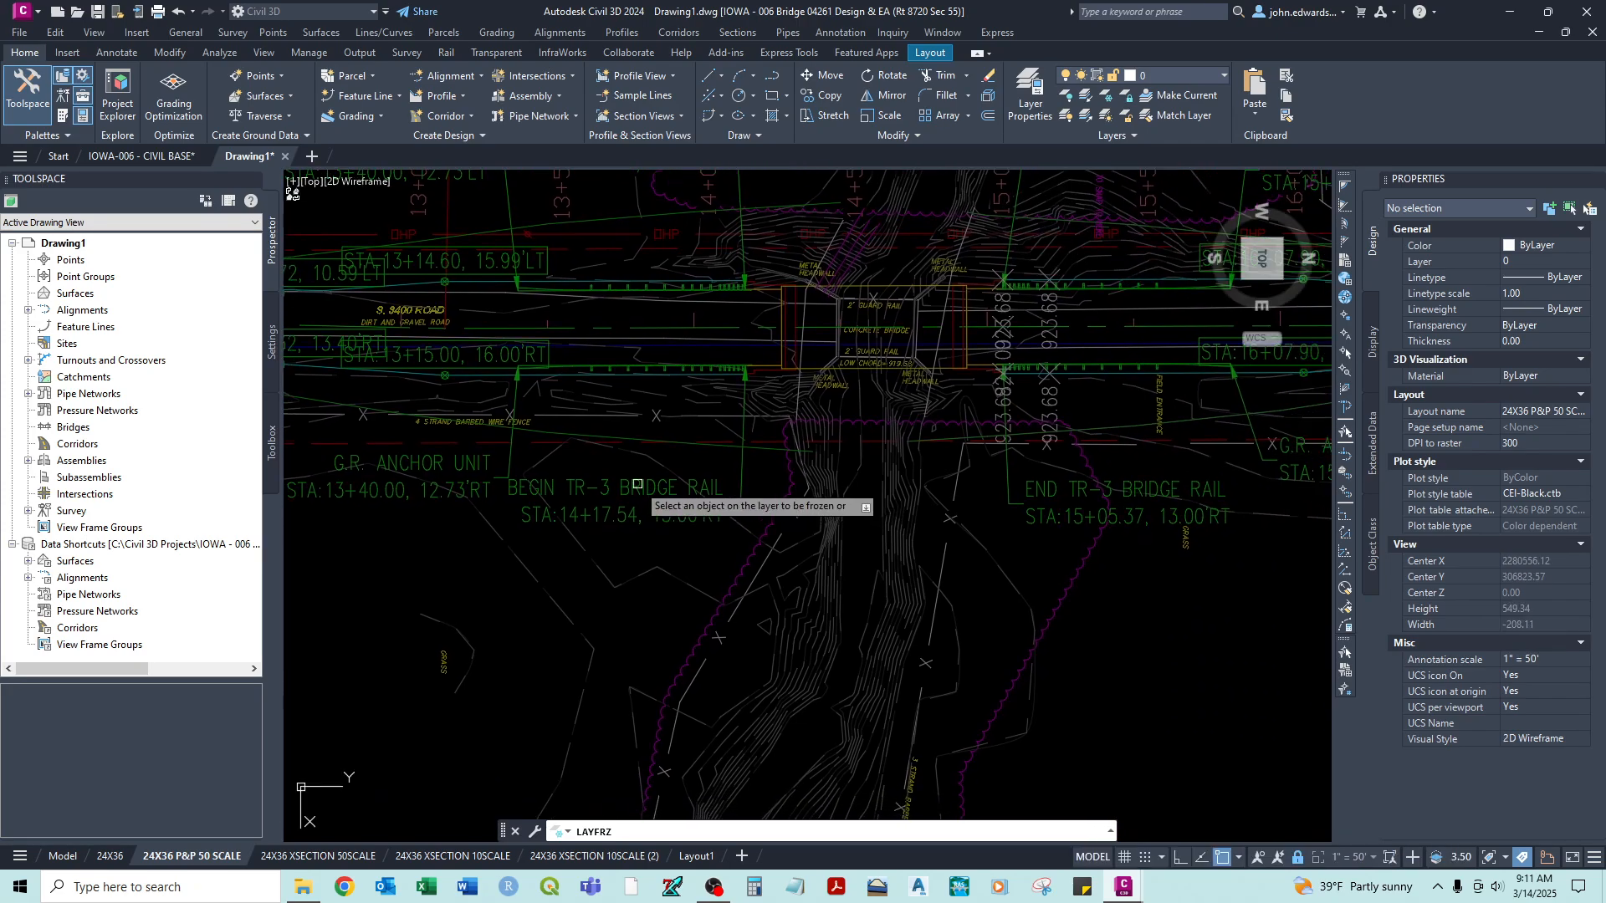
pyautogui.scroll(-3, 641, 485)
pyautogui.scroll(3, 792, 480)
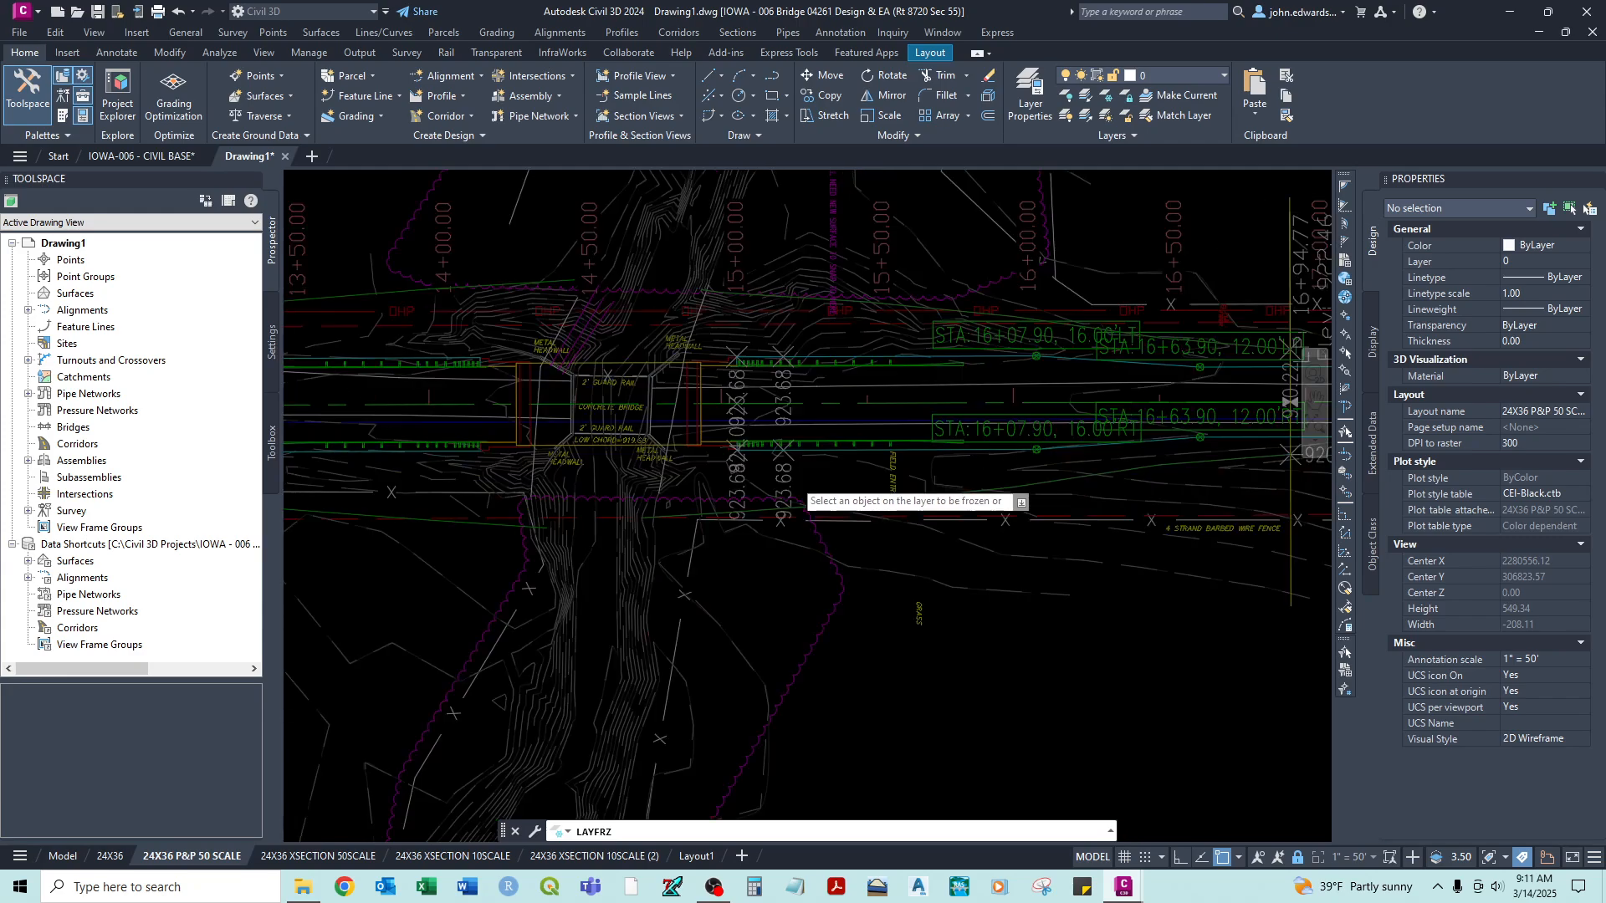
pyautogui.scroll(2, 793, 459)
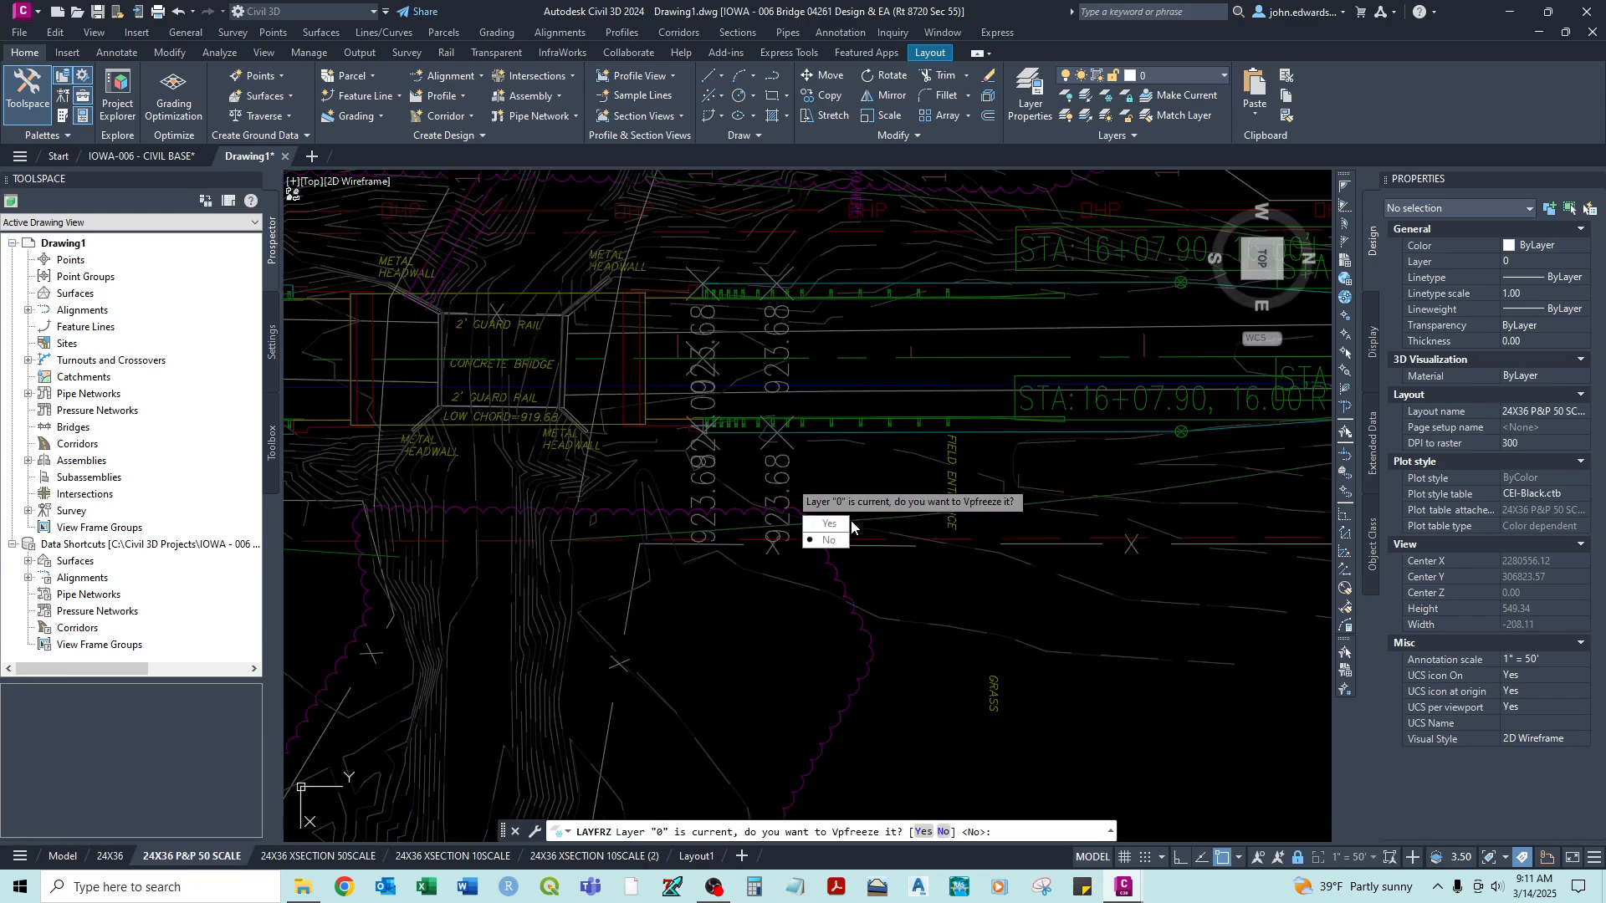
pyautogui.click(852, 524)
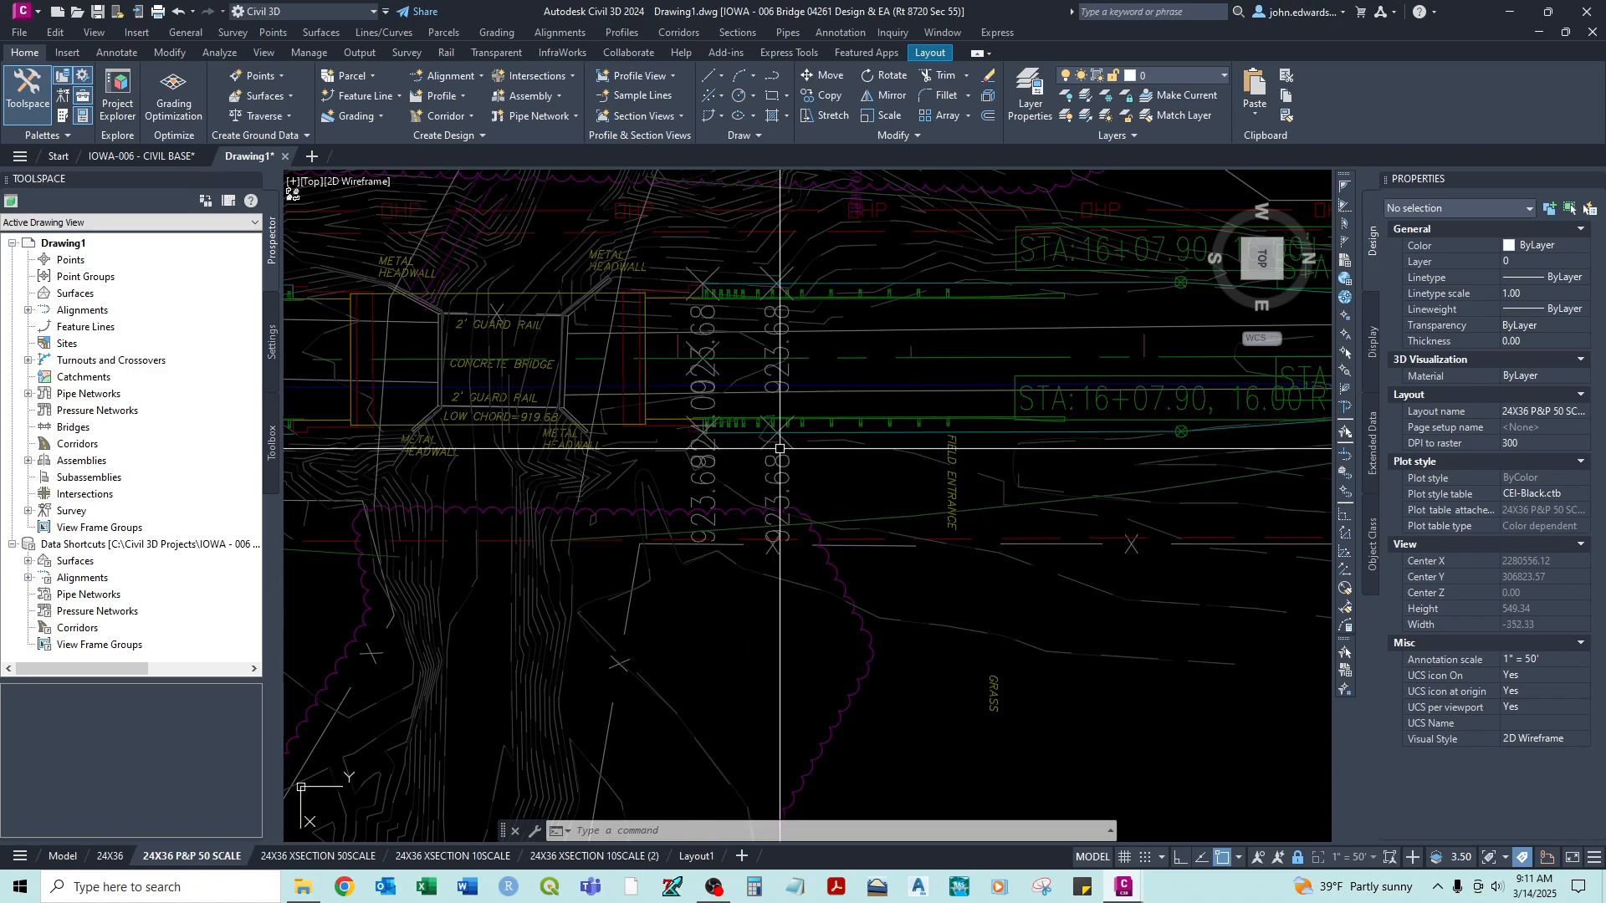
# - Regenerate all viewports, and leave the plan viewport for paper space on the 24X36 P&P 50 SCALE layout
pyautogui.moveTo(779, 445); pyautogui.dragTo(769, 519, button='middle')
pyautogui.scroll(-2, 760, 527)
pyautogui.moveTo(1163, 500); pyautogui.dragTo(921, 511, button='middle')
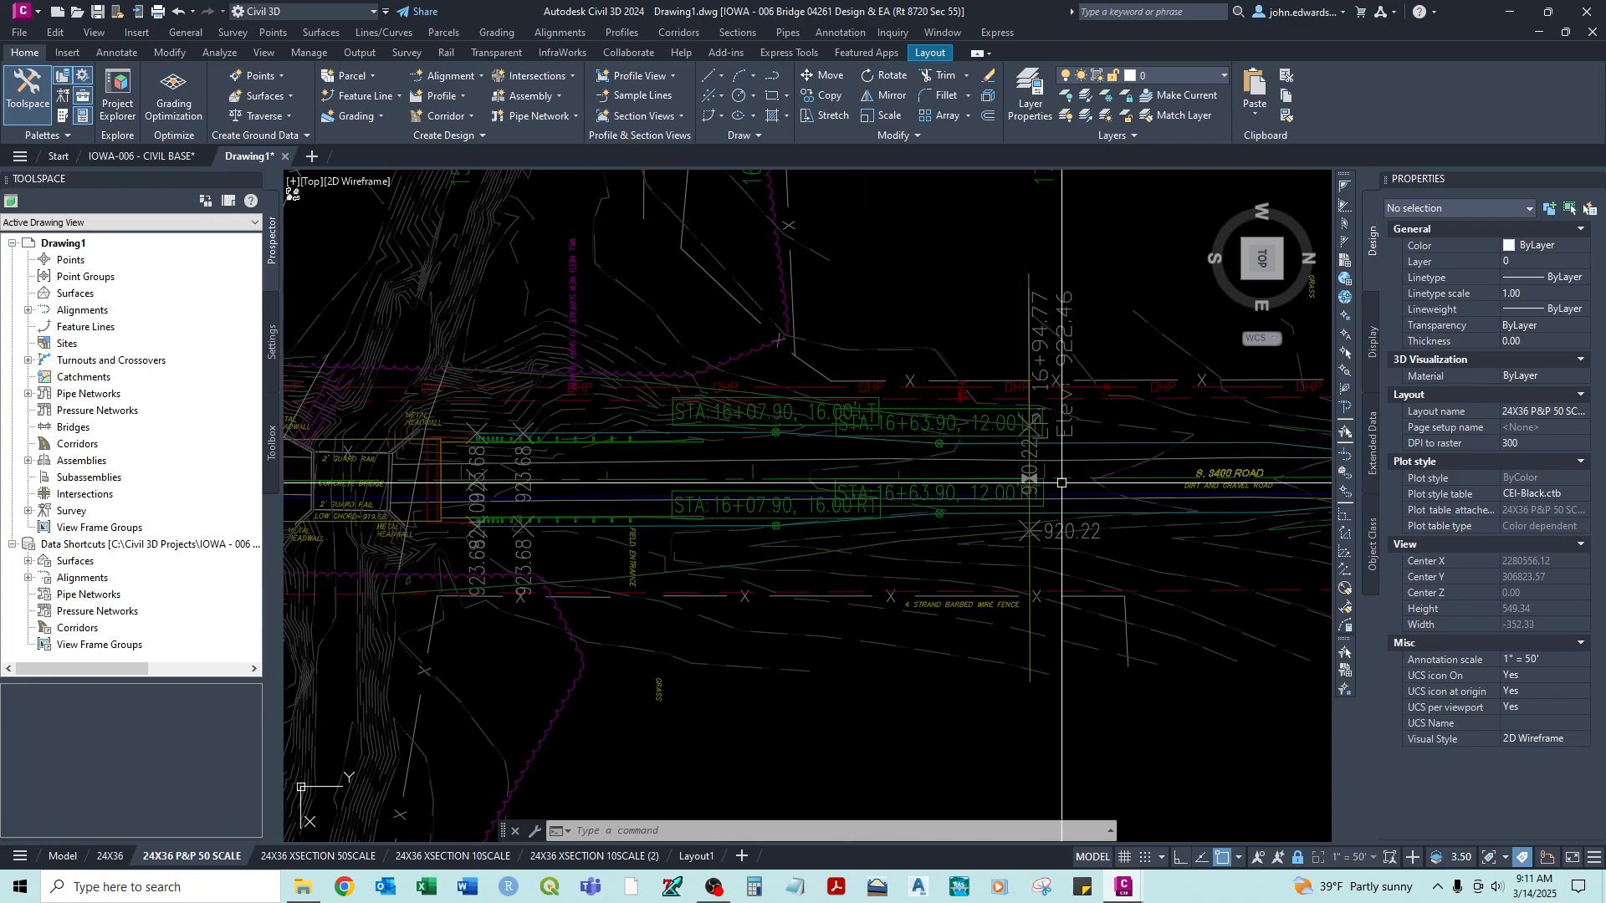
pyautogui.scroll(-4, 1023, 500)
pyautogui.moveTo(1023, 499); pyautogui.dragTo(971, 491, button='middle')
pyautogui.scroll(-2, 1050, 491)
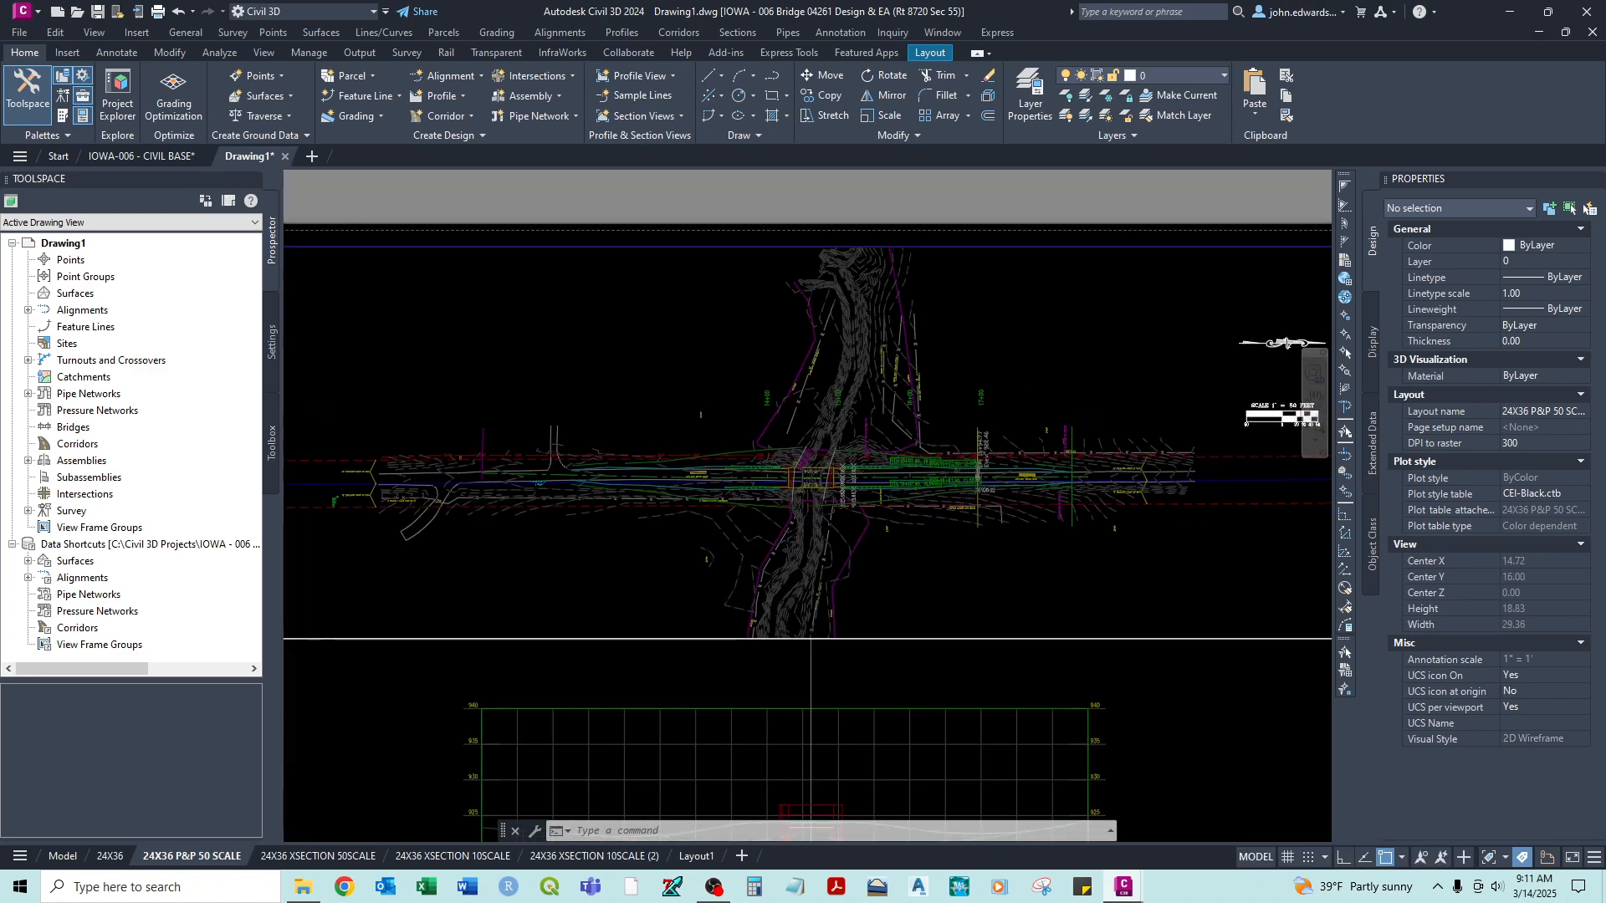
pyautogui.write('rea')
pyautogui.press('Return')
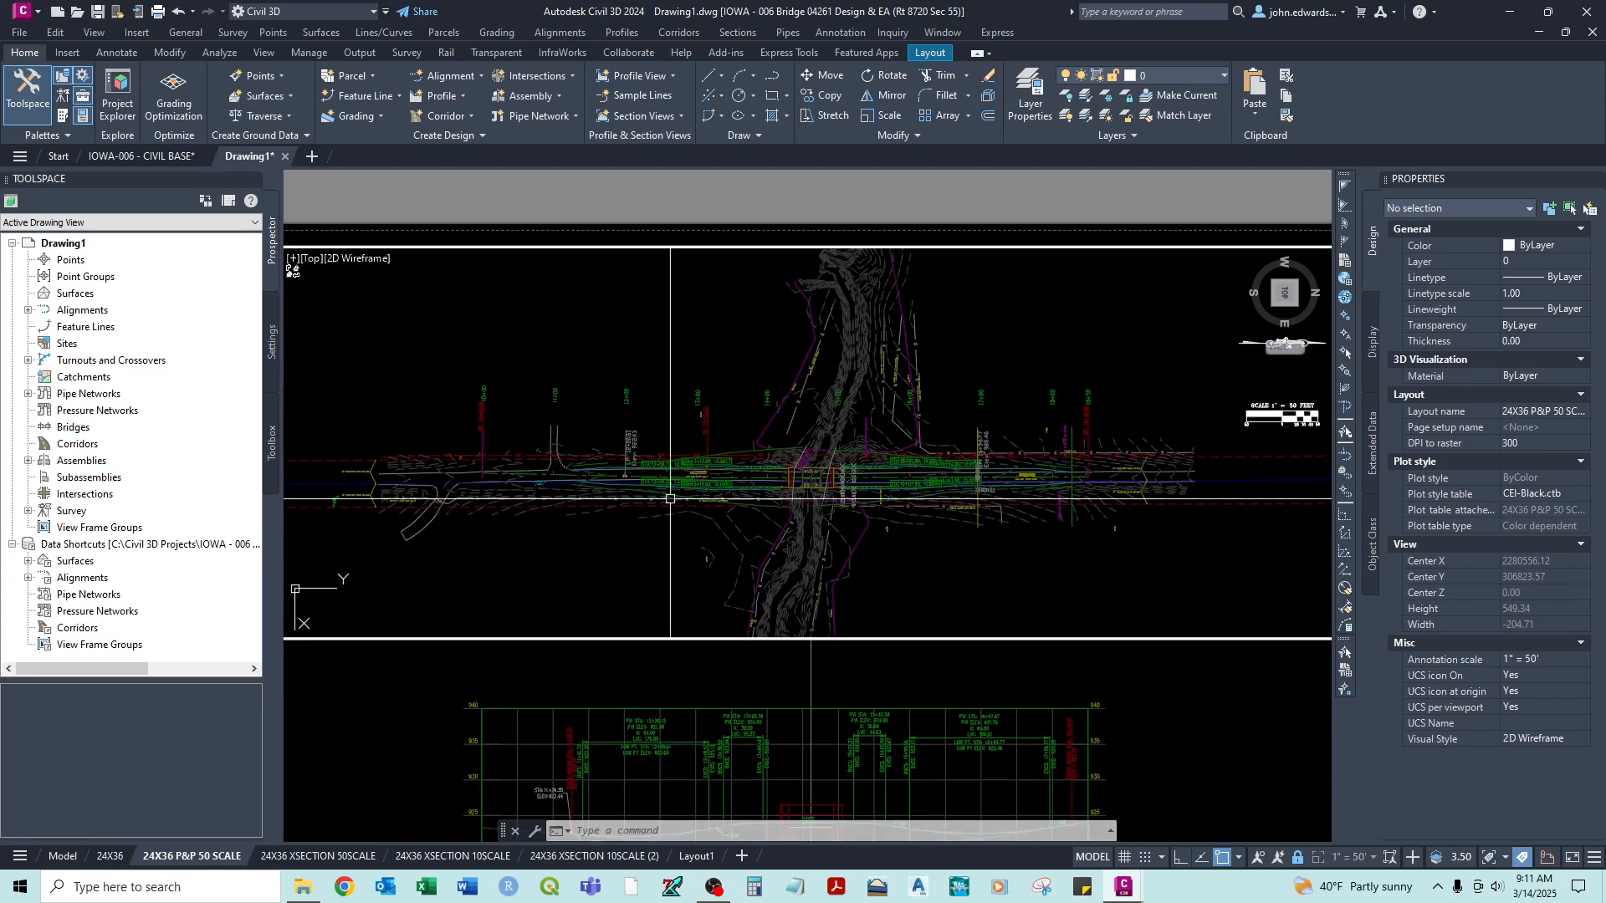
pyautogui.doubleClick(627, 245)
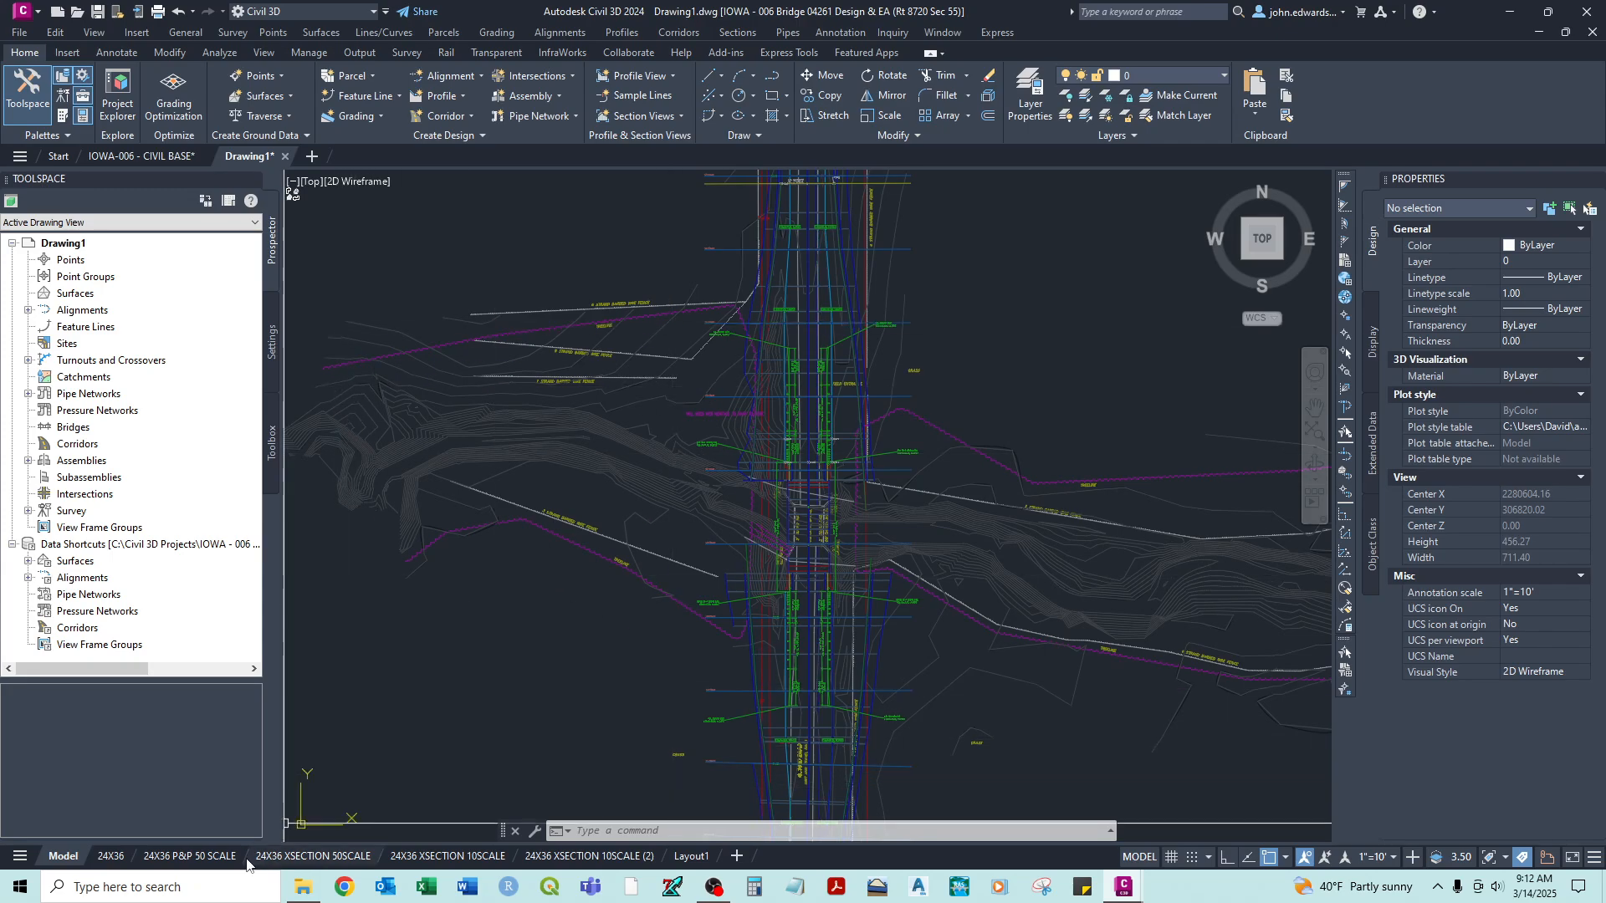
pyautogui.click(192, 857)
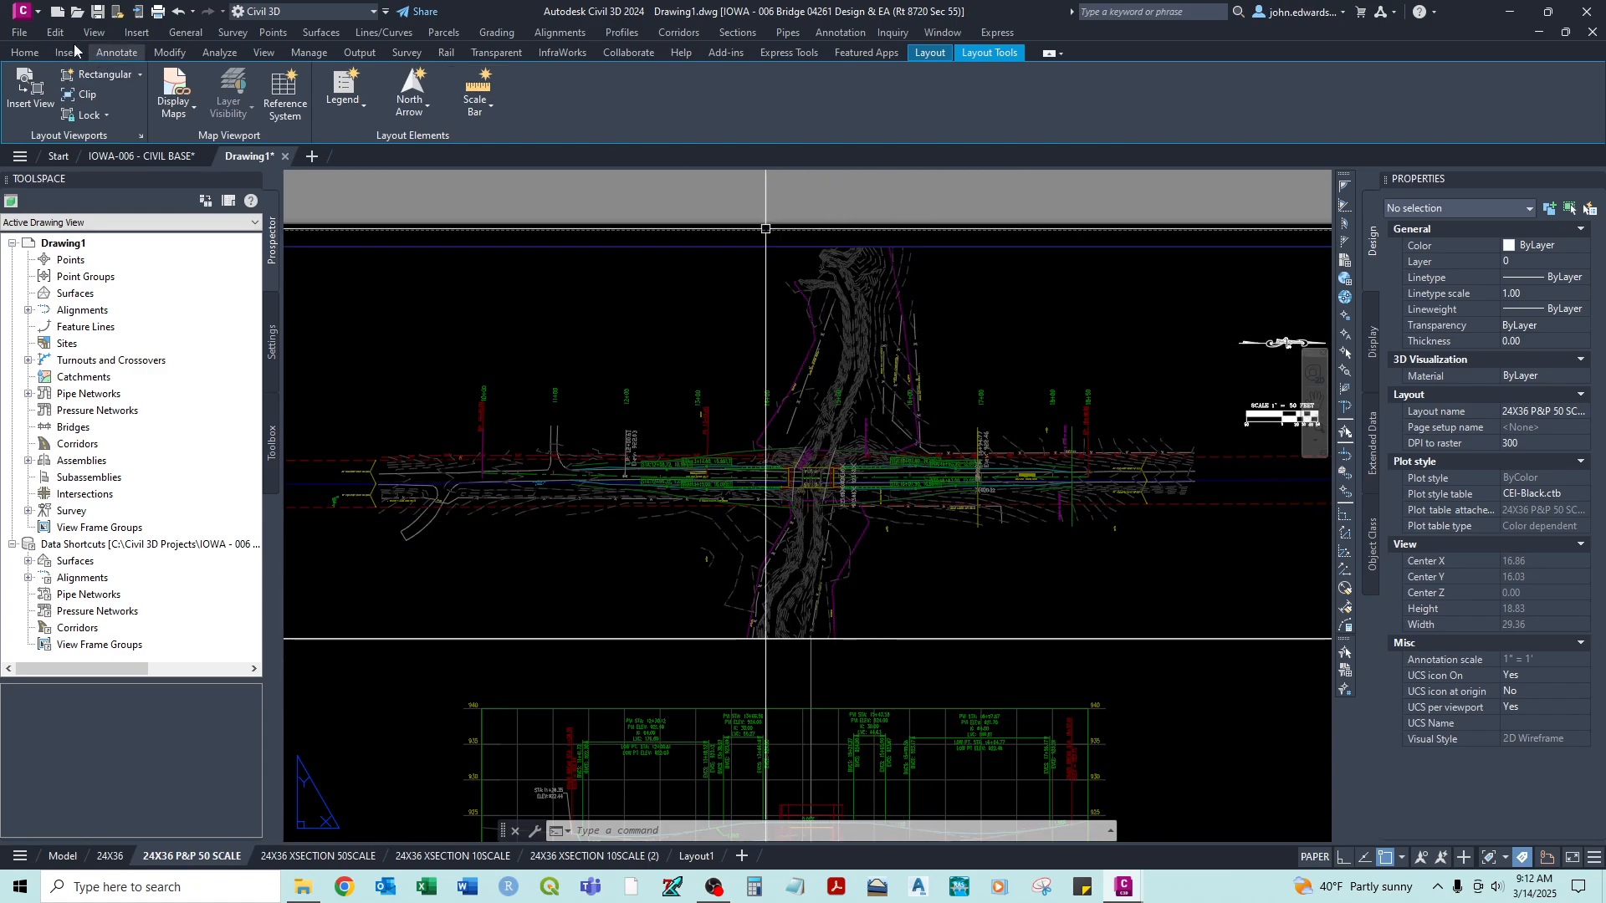
# - Open the Layer Properties Manager from paper space and sort the layer list by VP Freeze in both directions
pyautogui.click(25, 53)
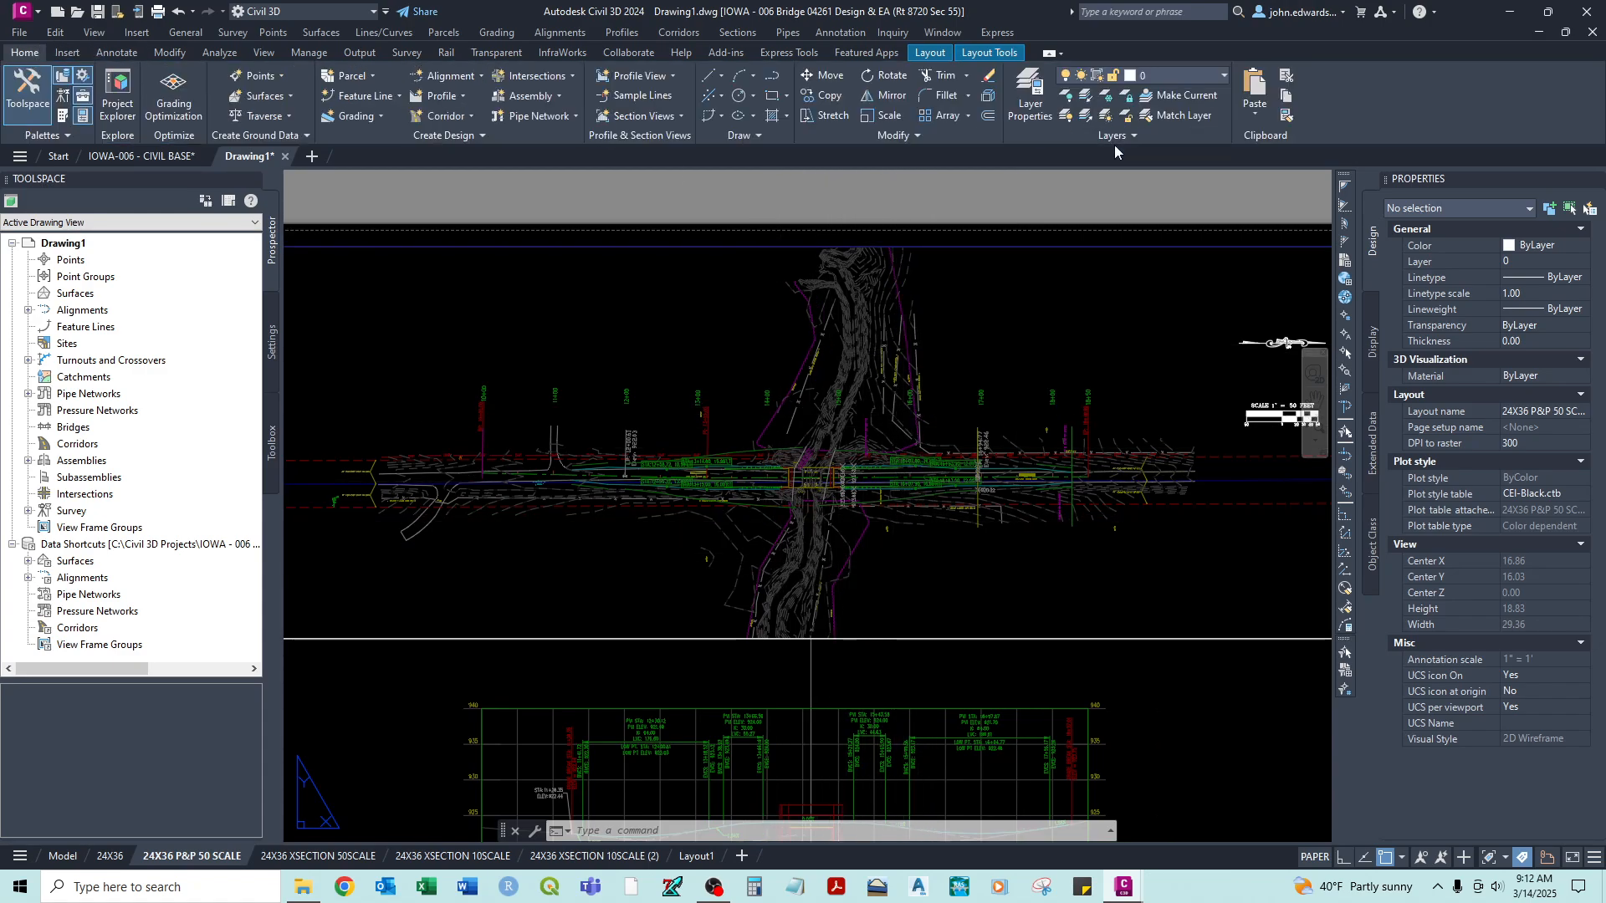
pyautogui.click(1028, 109)
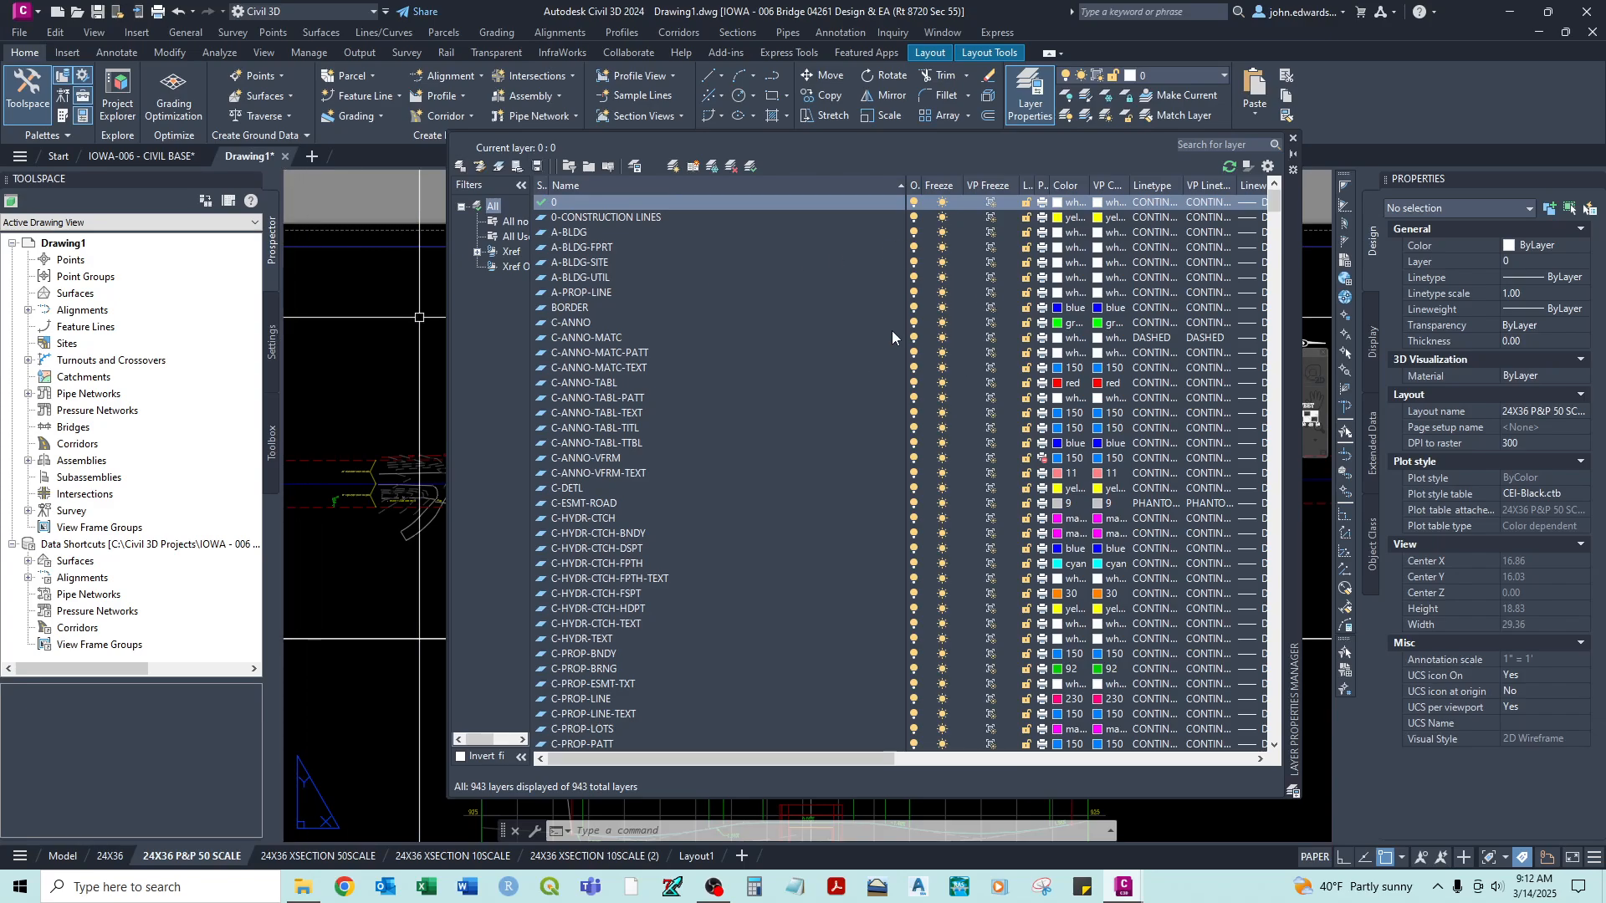
pyautogui.click(980, 184)
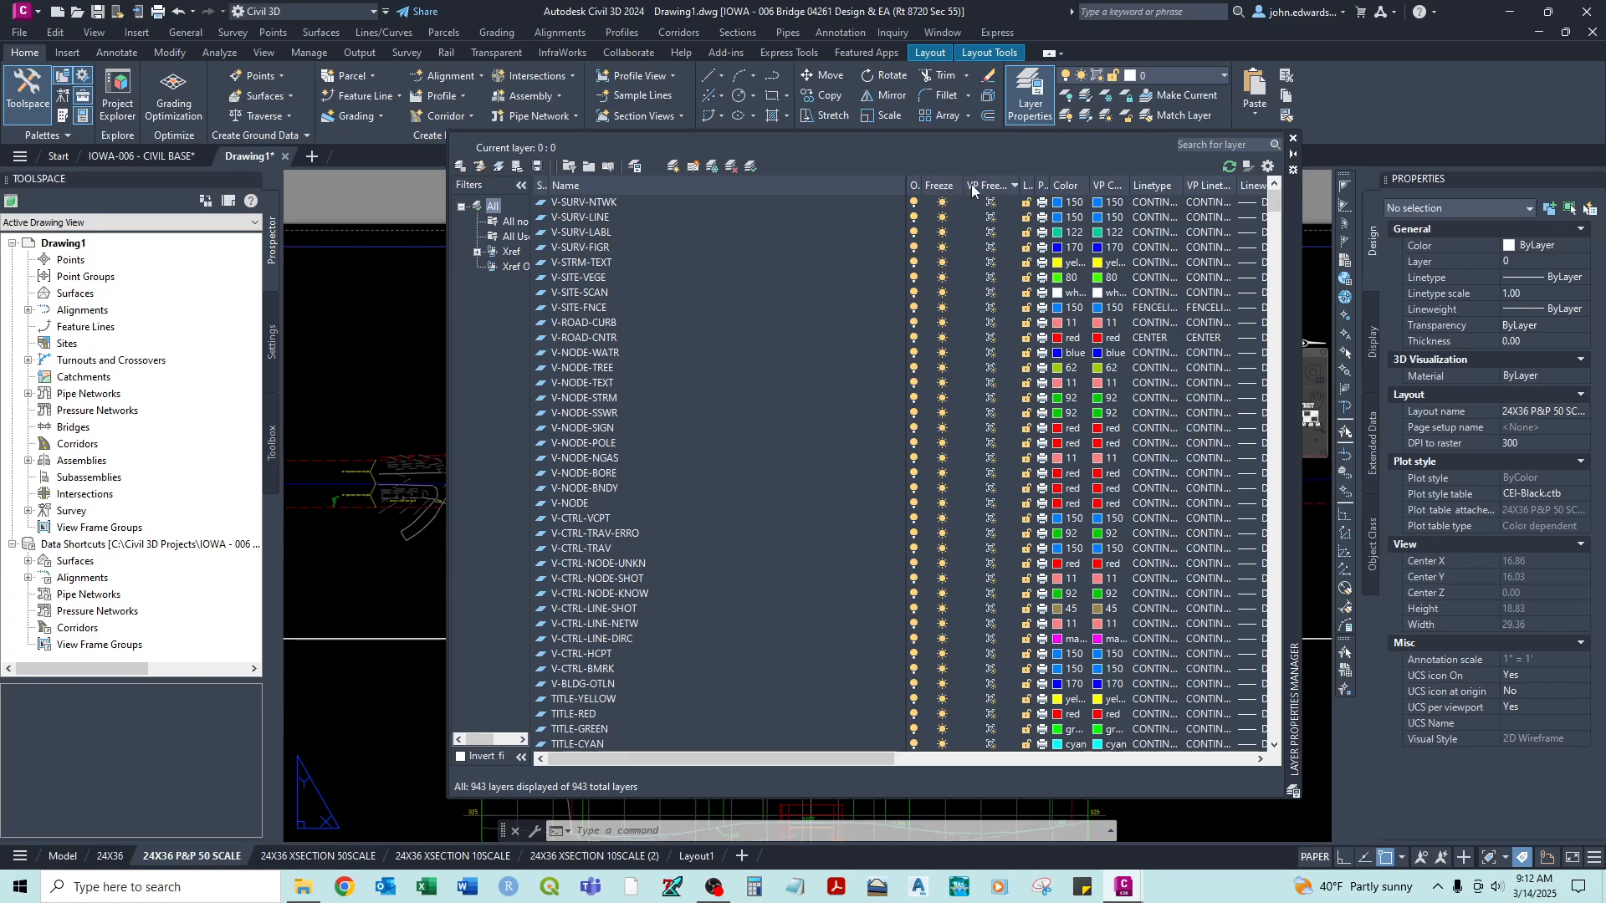
pyautogui.click(971, 184)
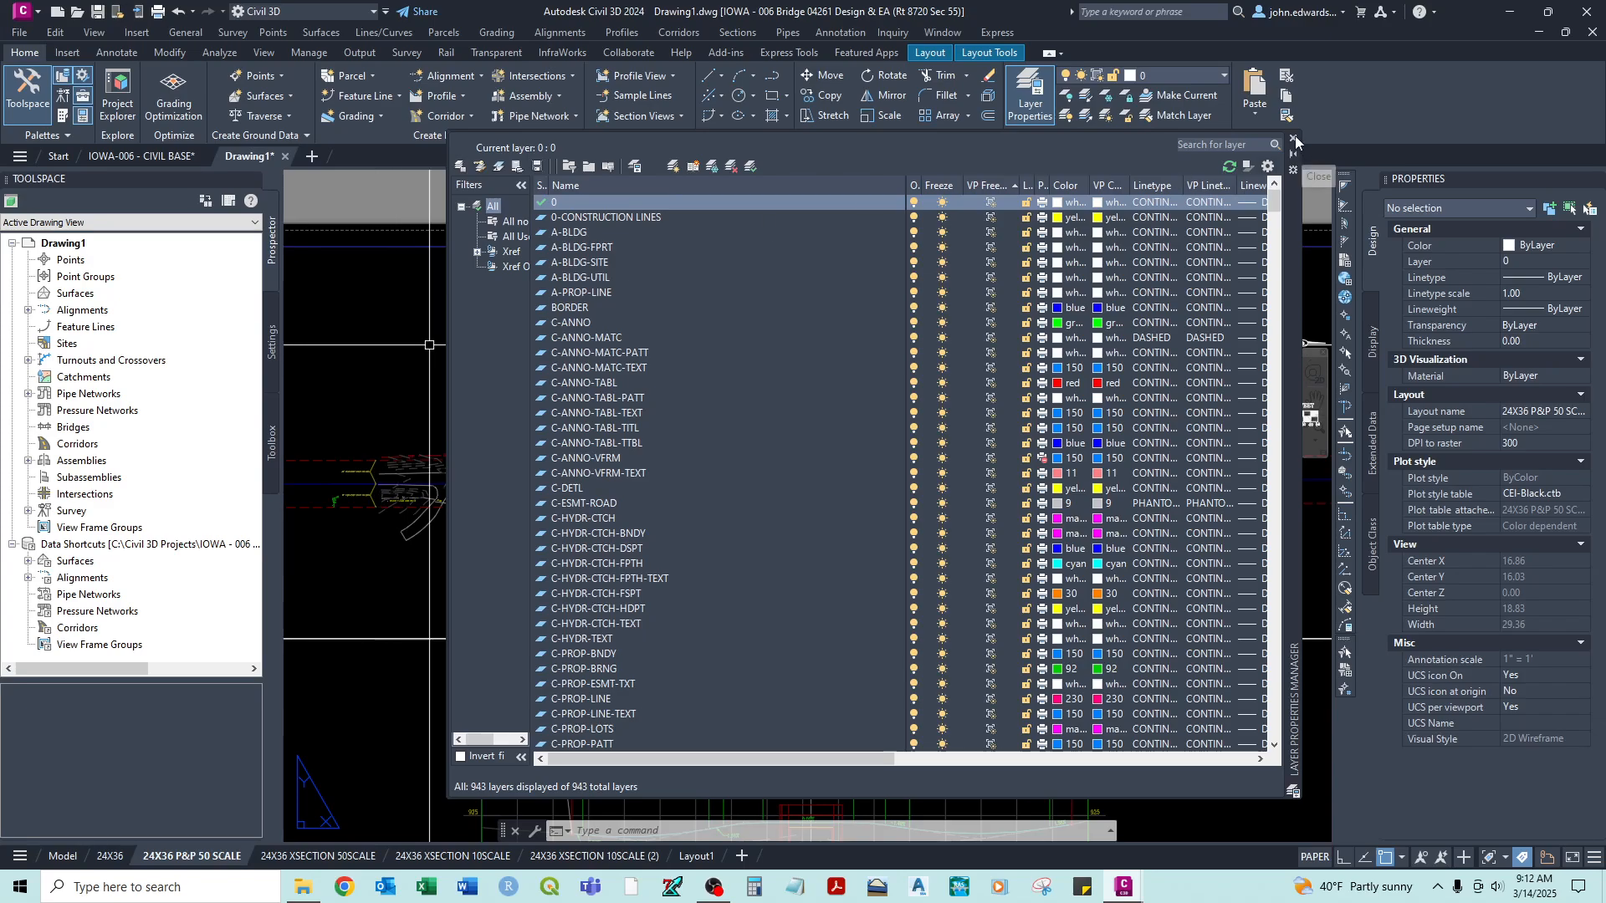
# - Check the plan viewport's frozen layers by activating it and sorting by VP Freeze, and return to paper space with the layer manager closed
pyautogui.doubleClick(360, 360)
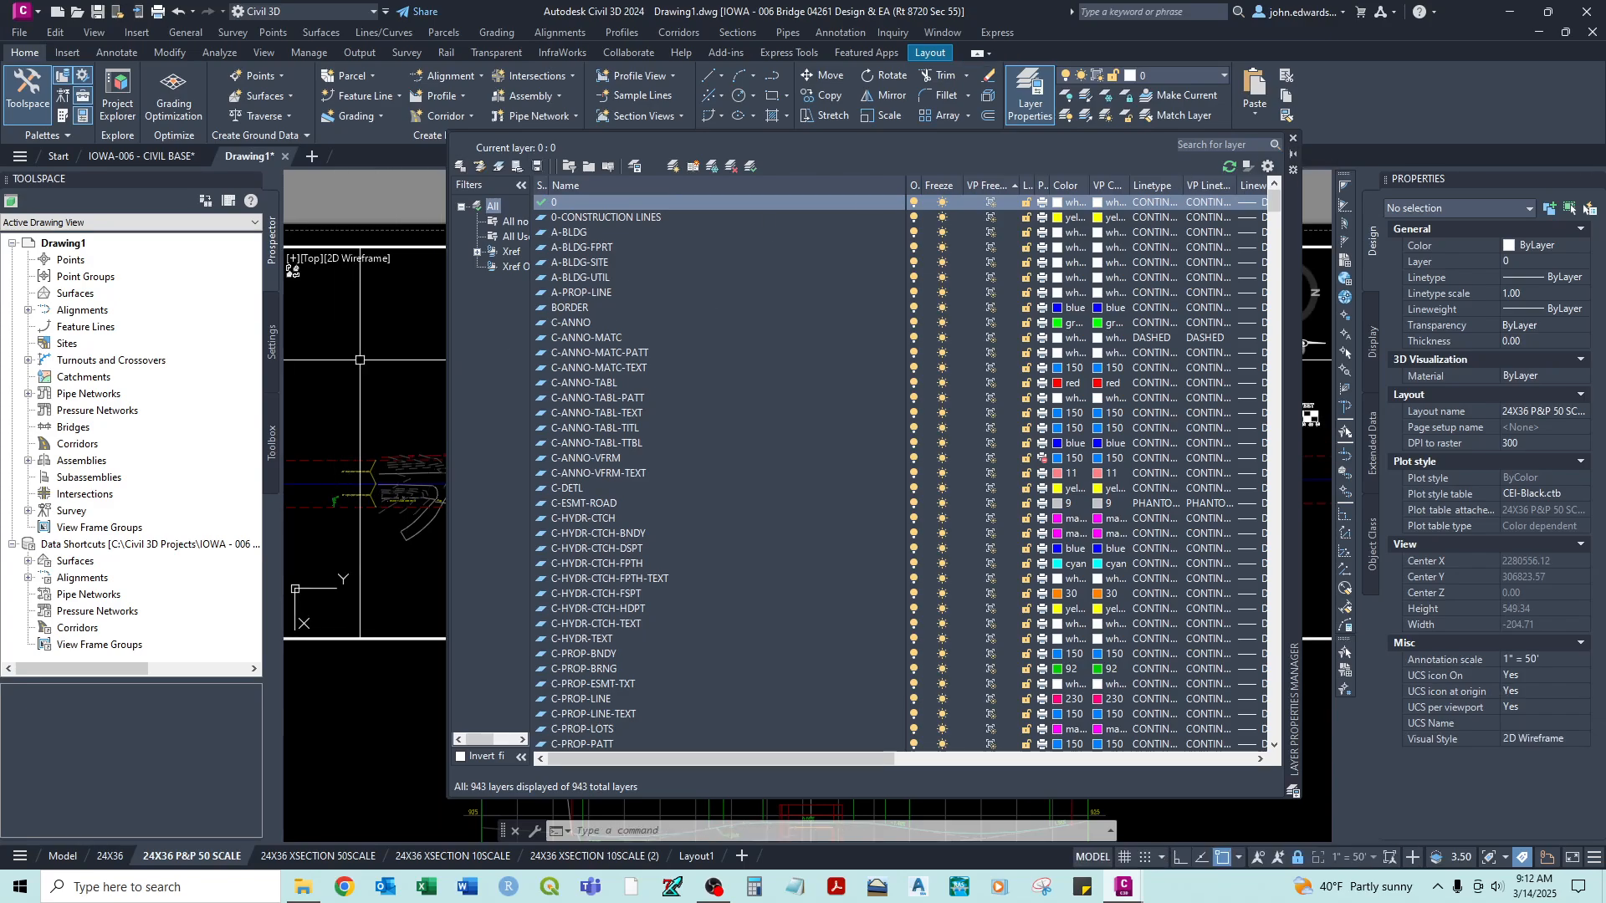
pyautogui.click(987, 185)
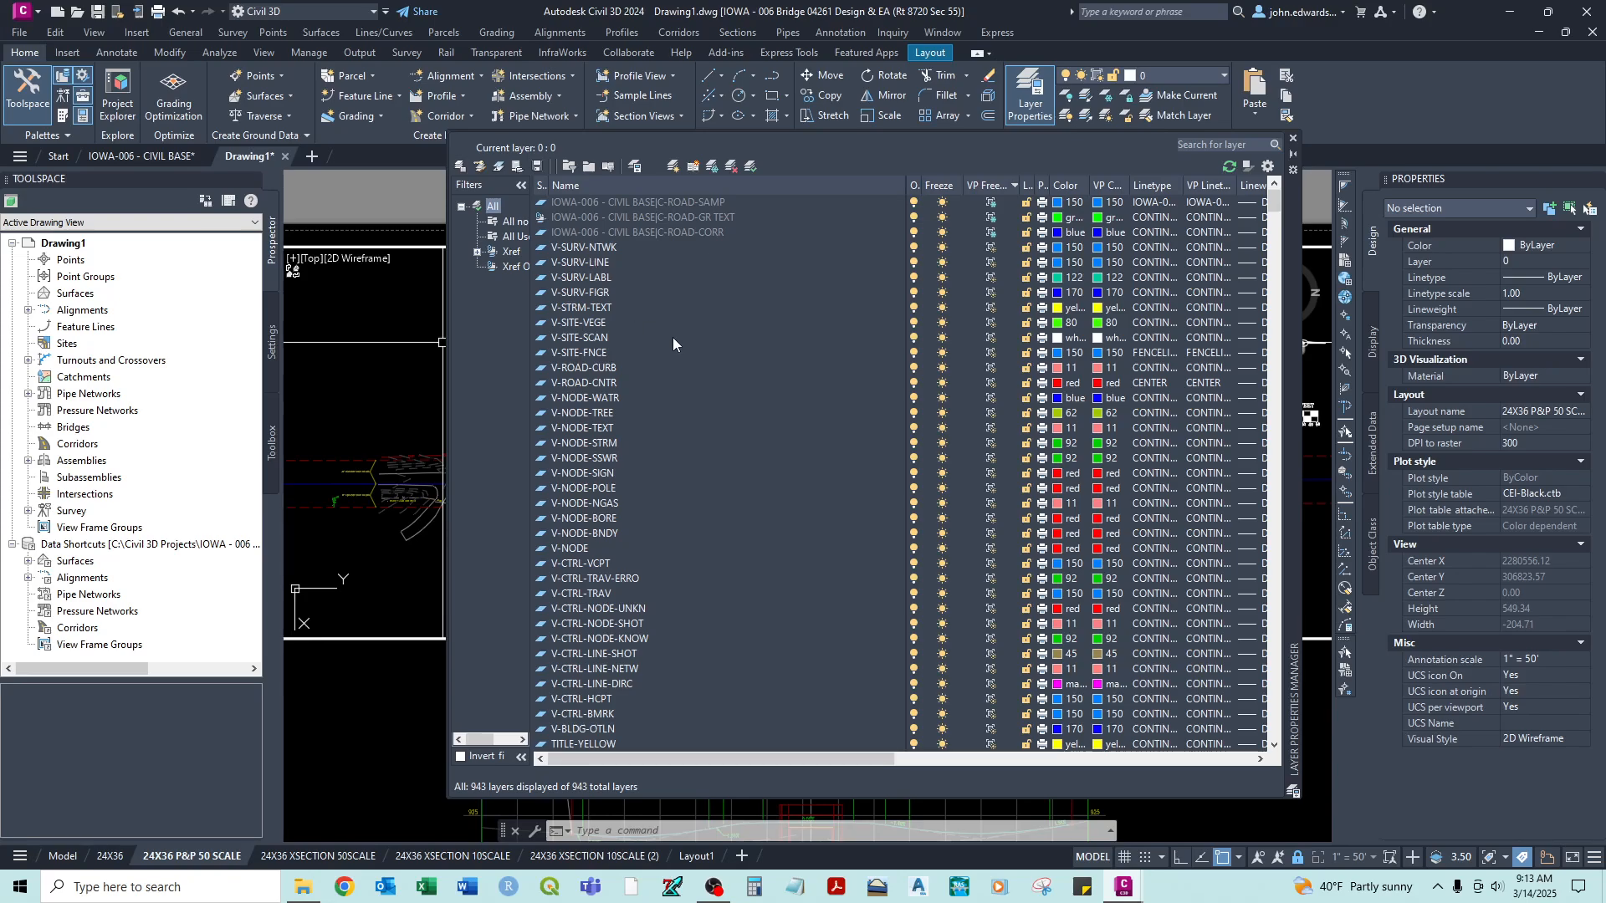
pyautogui.click(1293, 139)
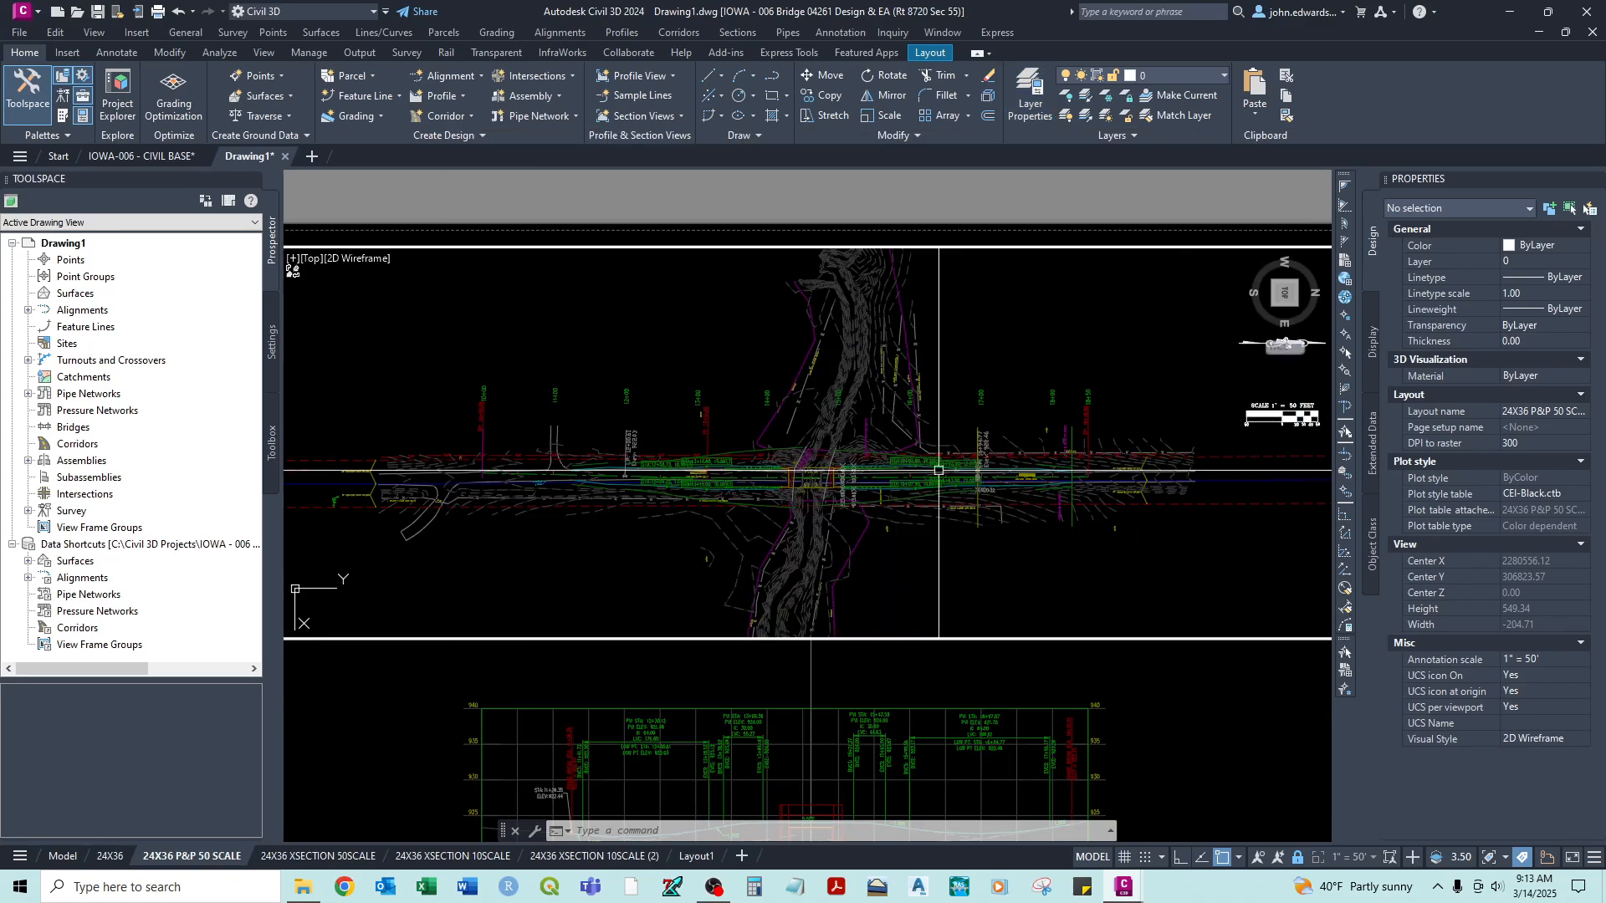
pyautogui.doubleClick(767, 238)
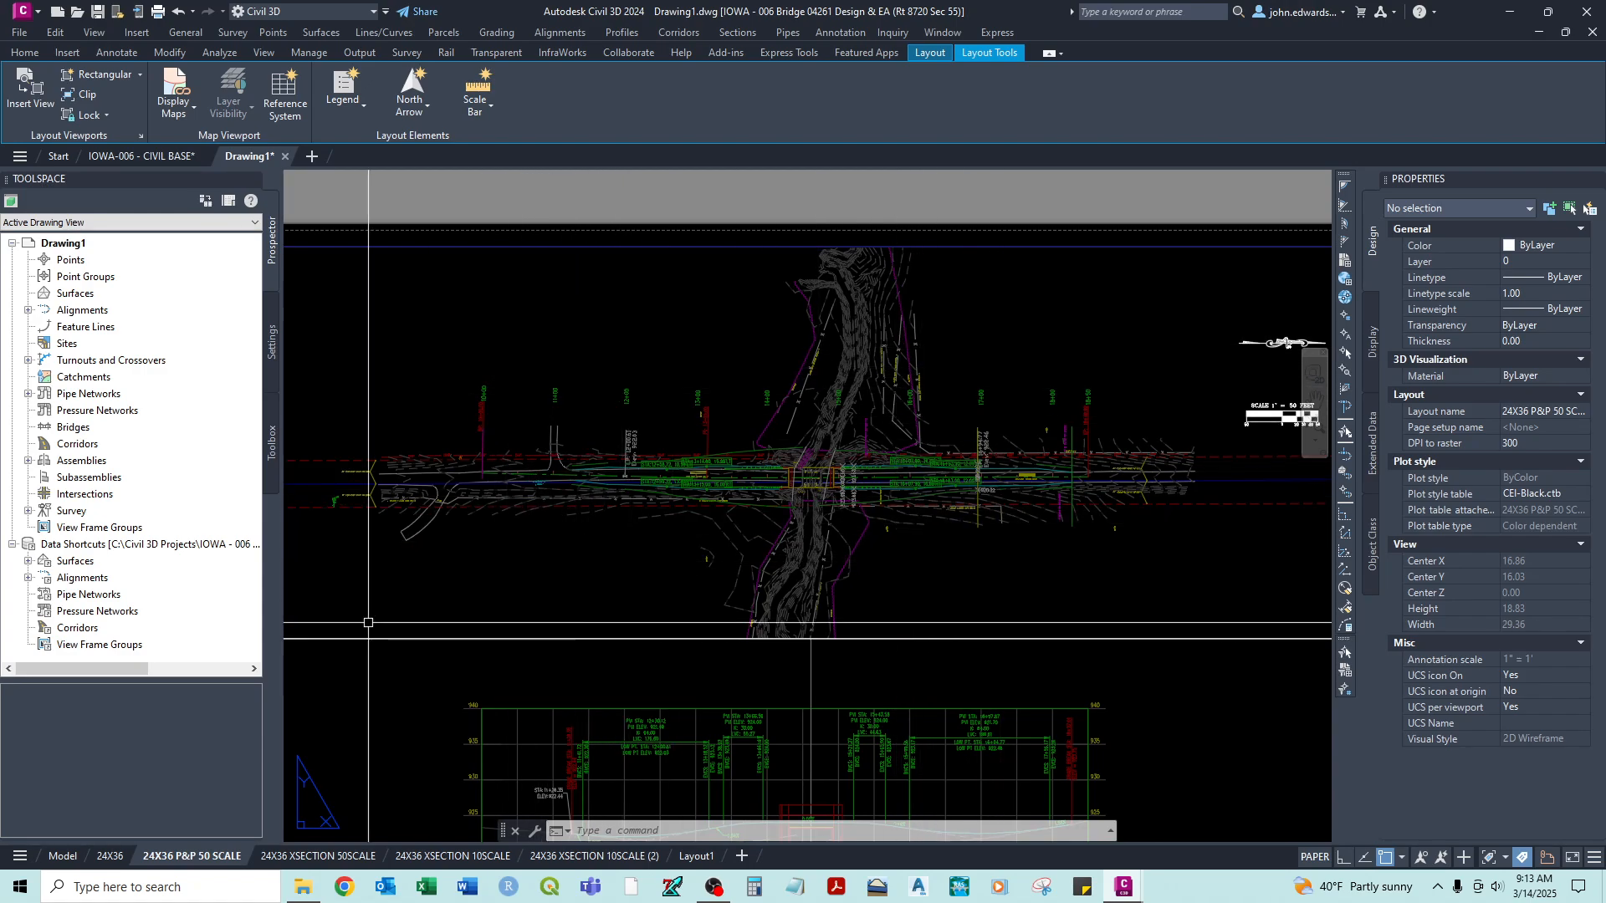
# - Switch to model space and examine the bridge area's corridor linework and labels
pyautogui.click(60, 857)
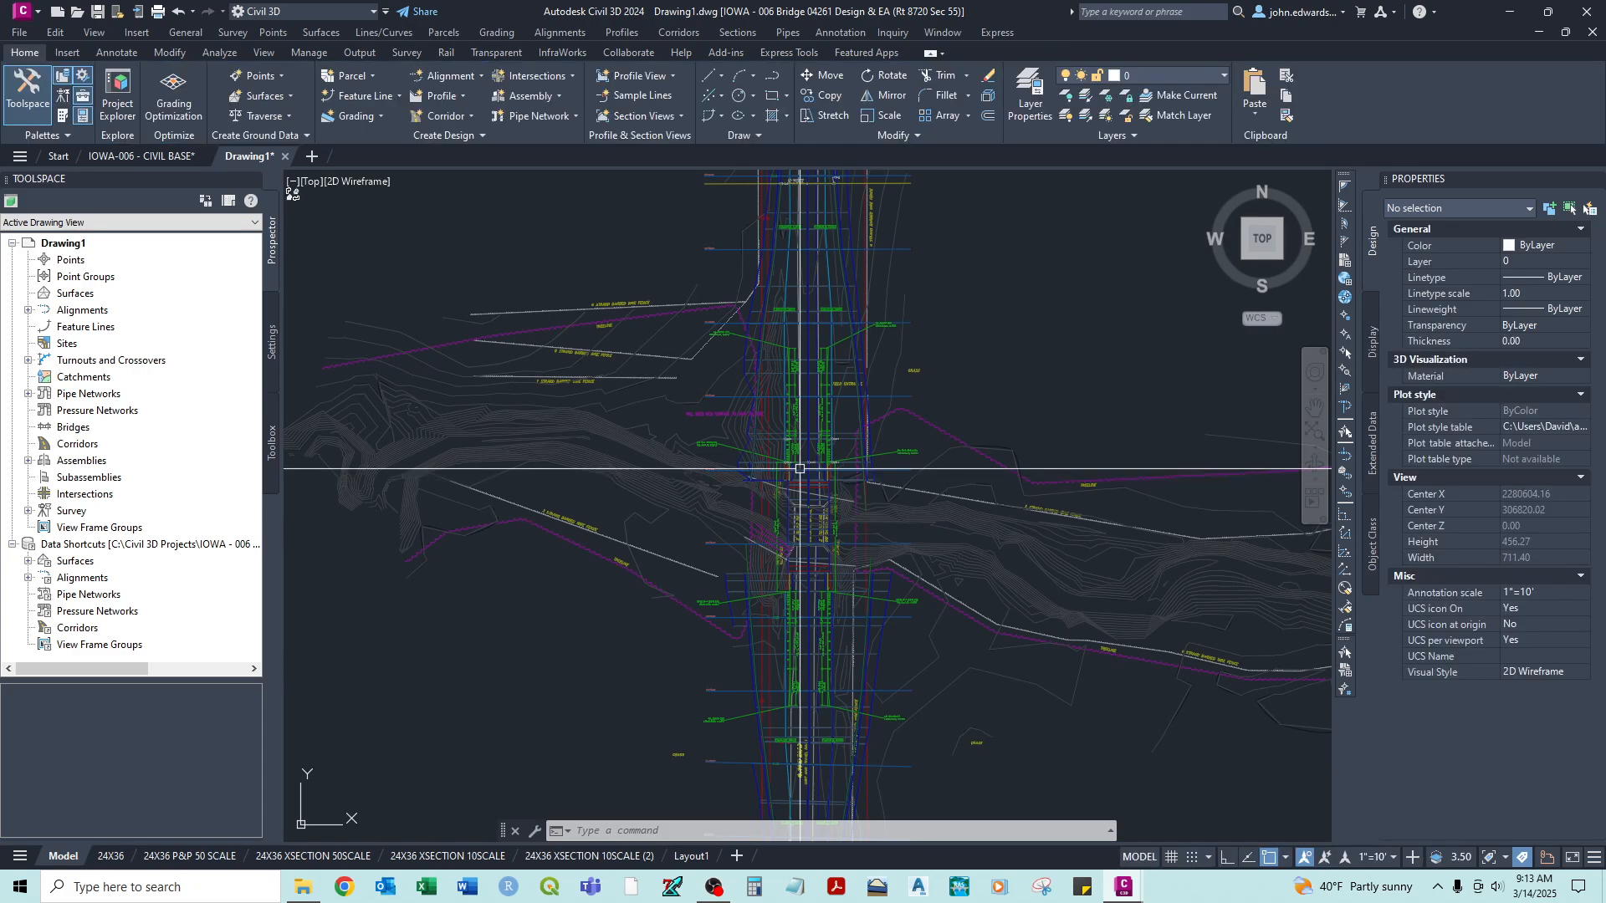
pyautogui.scroll(5, 826, 449)
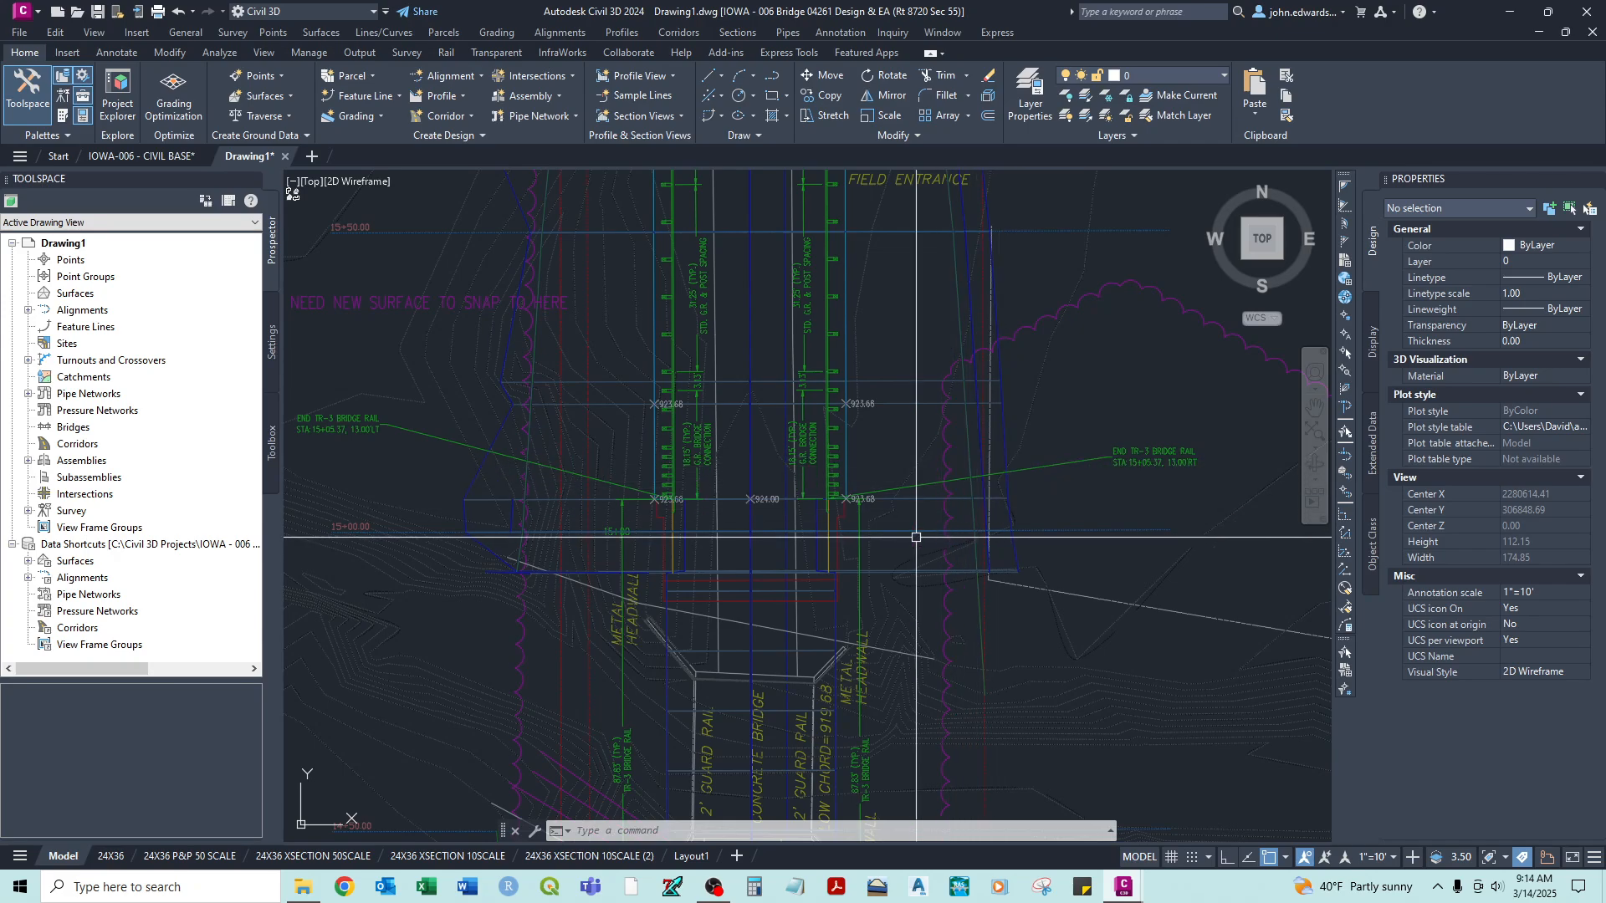
pyautogui.scroll(-2, 1079, 481)
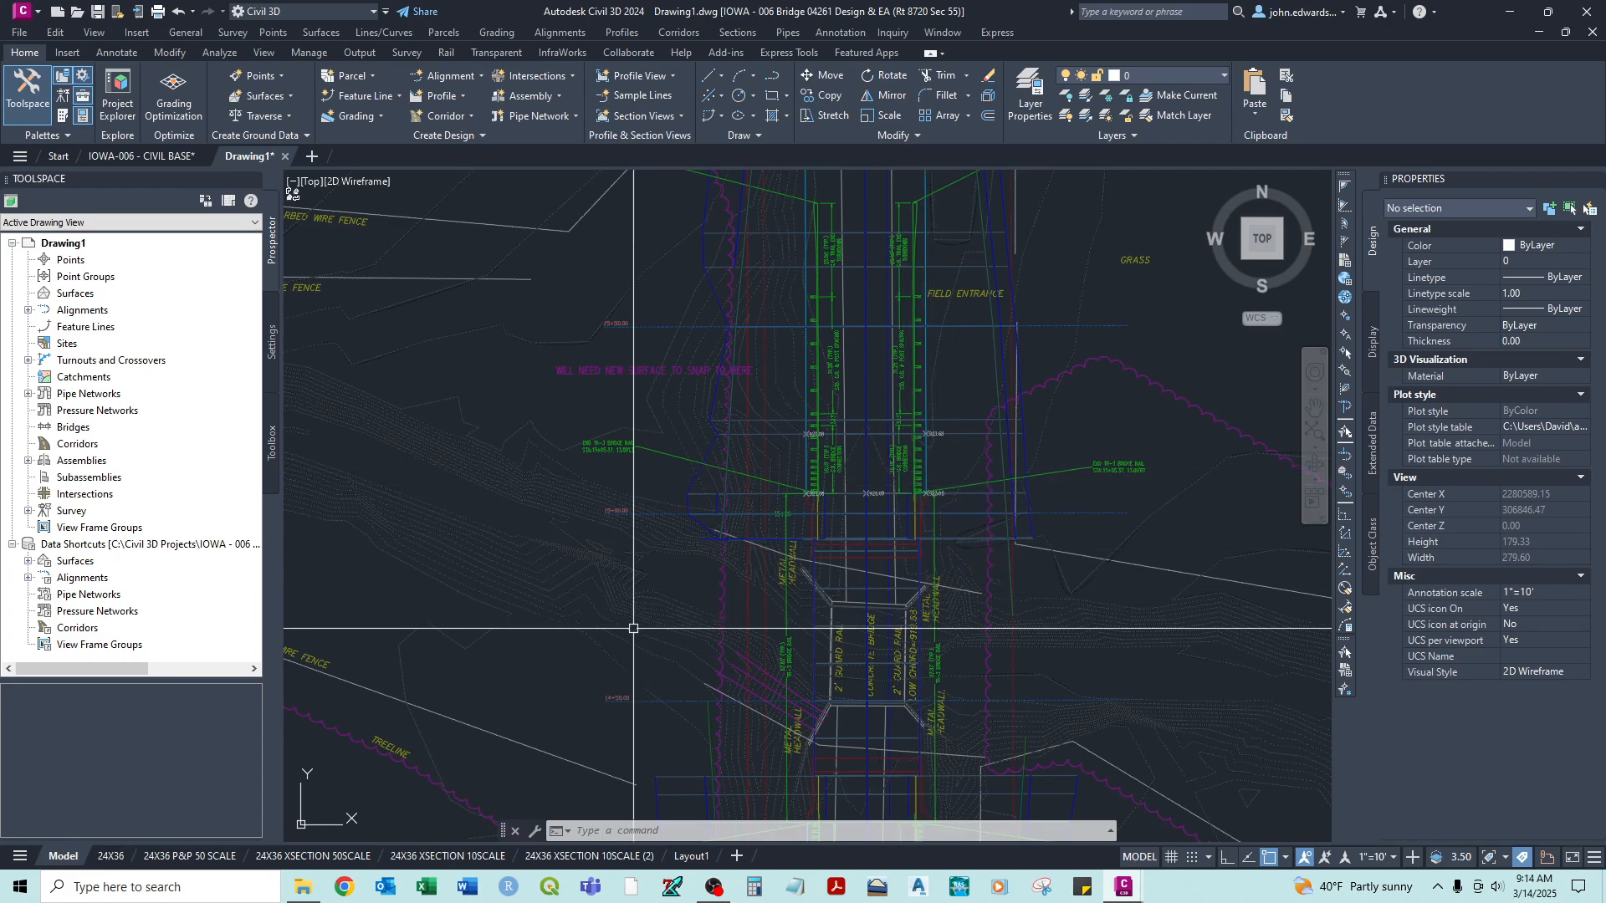
# - Return to the 24X36 P&P 50 SCALE layout and inspect the plan viewport from one end of the road to the other
pyautogui.click(205, 857)
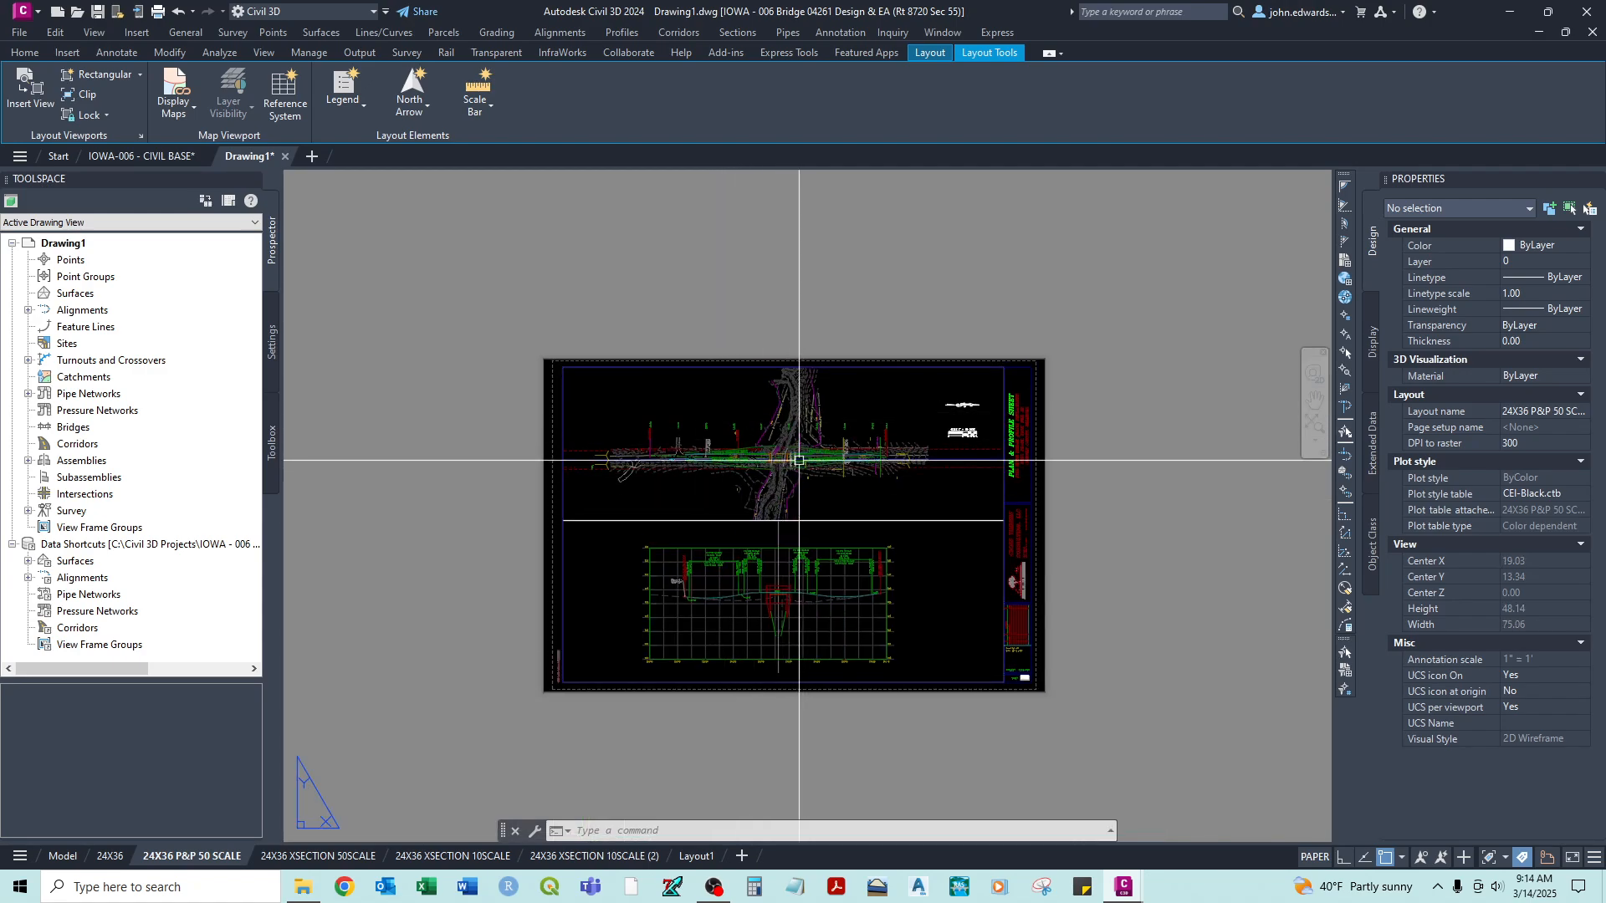
pyautogui.scroll(2, 869, 463)
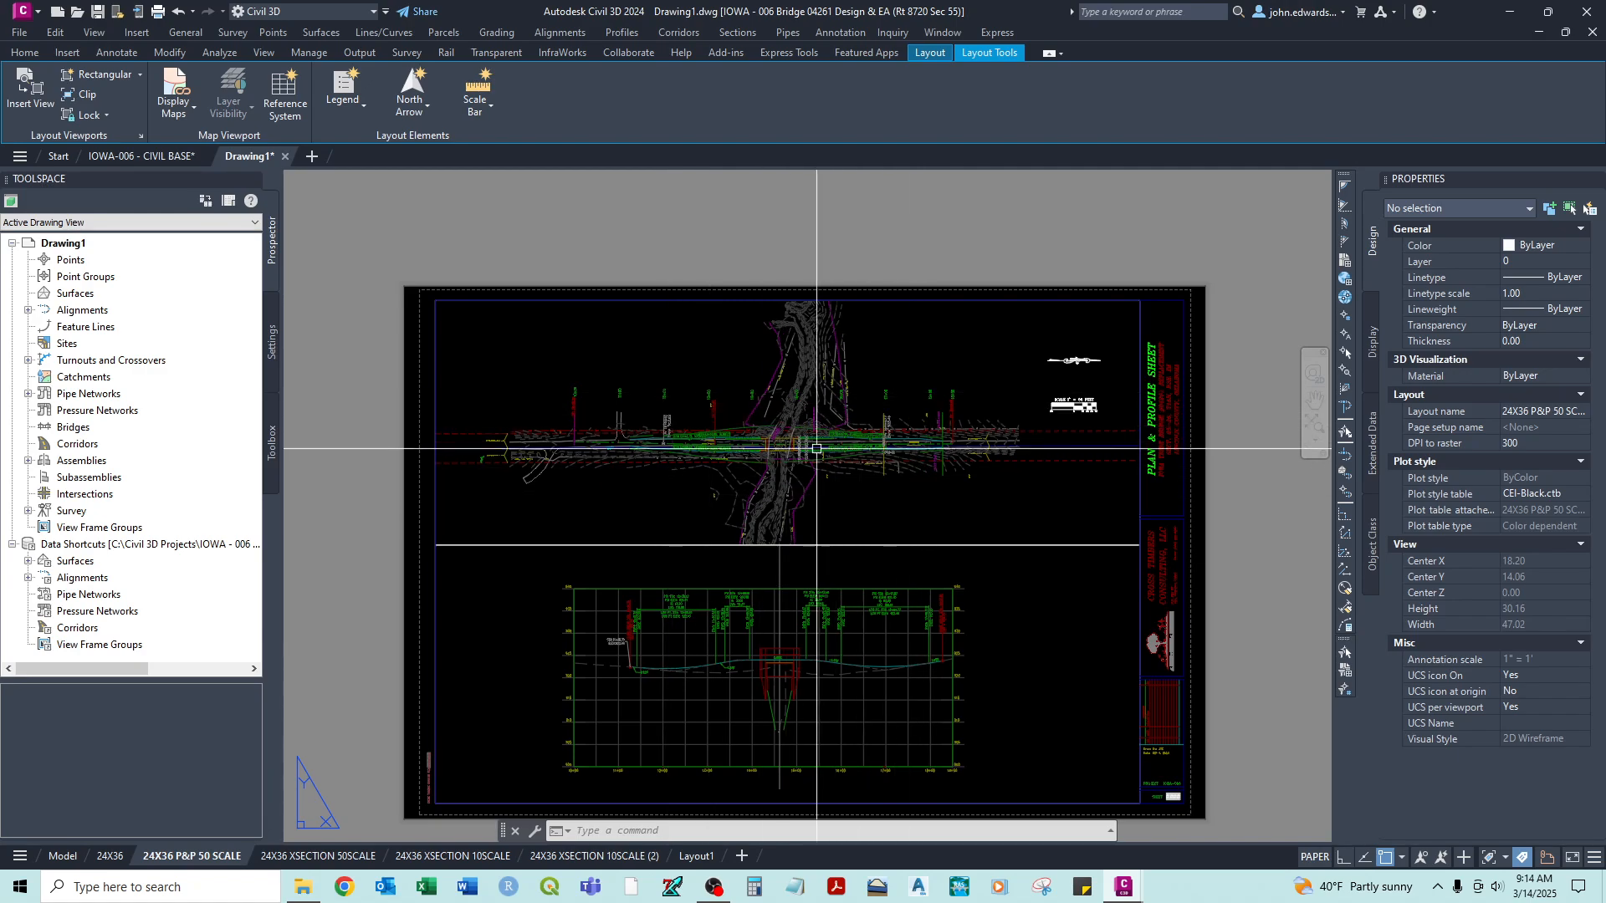
pyautogui.scroll(2, 746, 477)
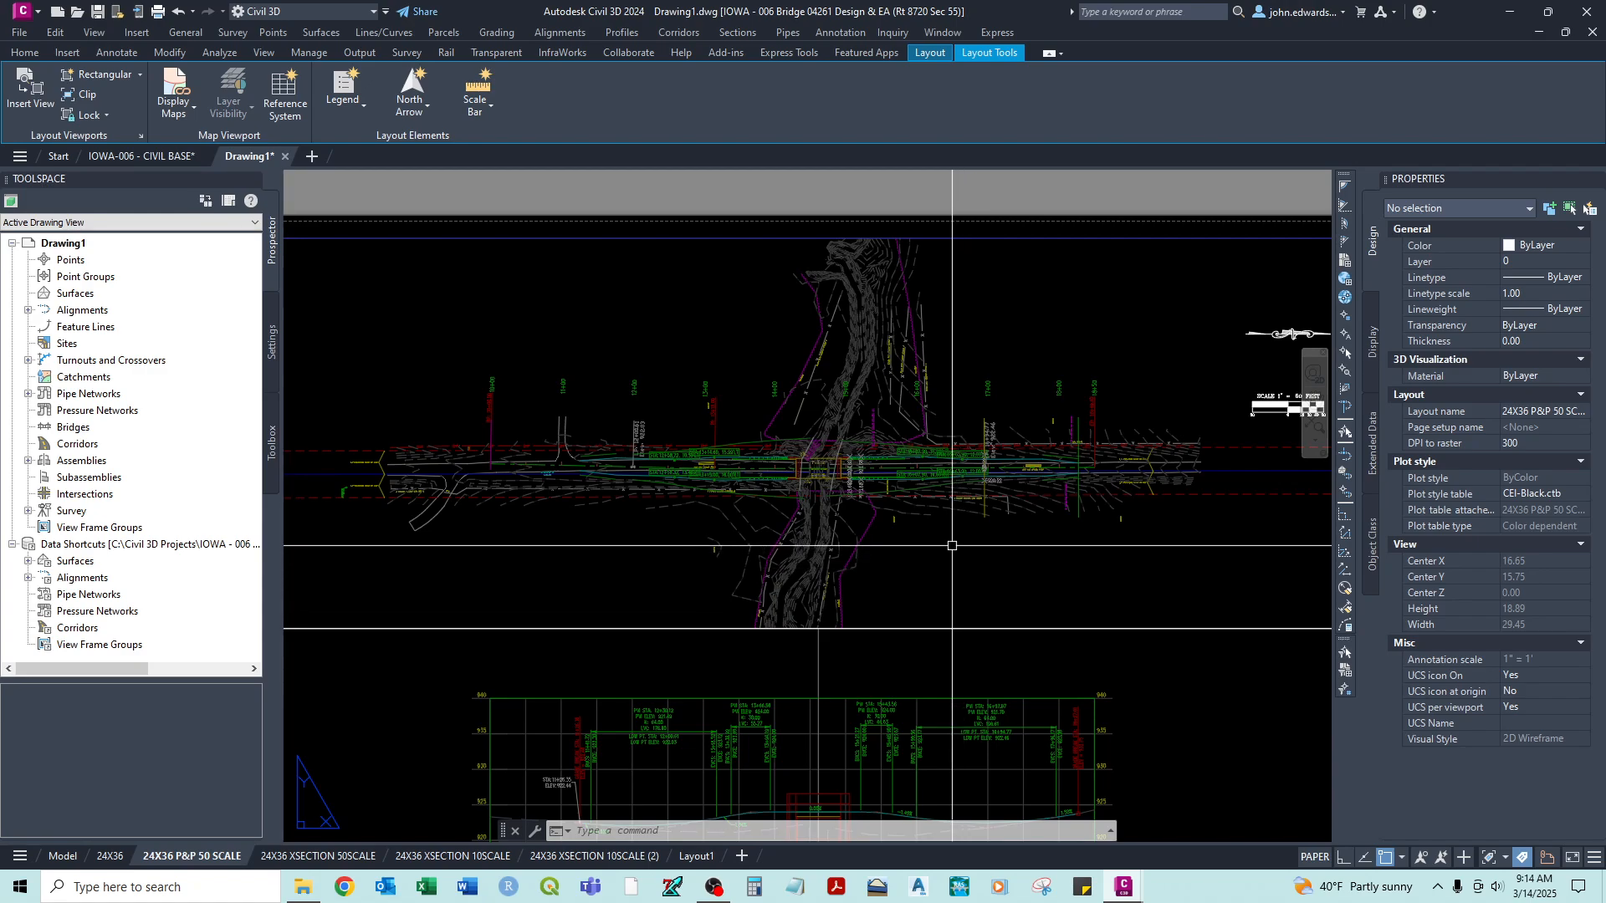
pyautogui.moveTo(531, 531)
pyautogui.mouseDown(button='middle')
pyautogui.moveTo(621, 508)
pyautogui.moveTo(614, 588)
pyautogui.mouseUp(button='middle')
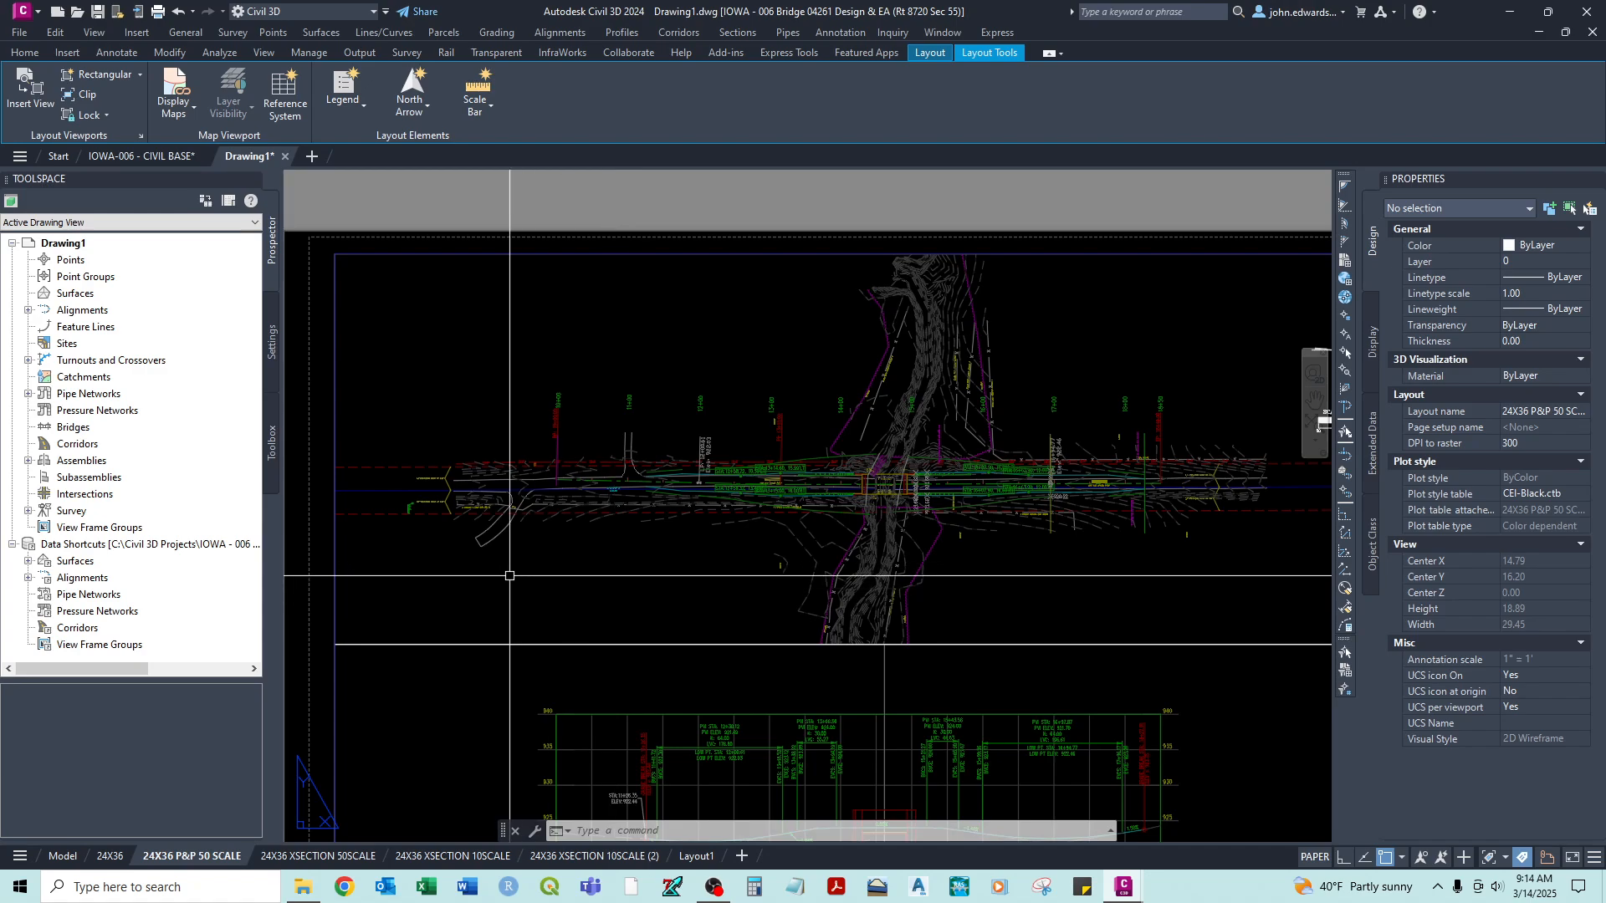
pyautogui.moveTo(875, 518); pyautogui.dragTo(734, 445, button='middle')
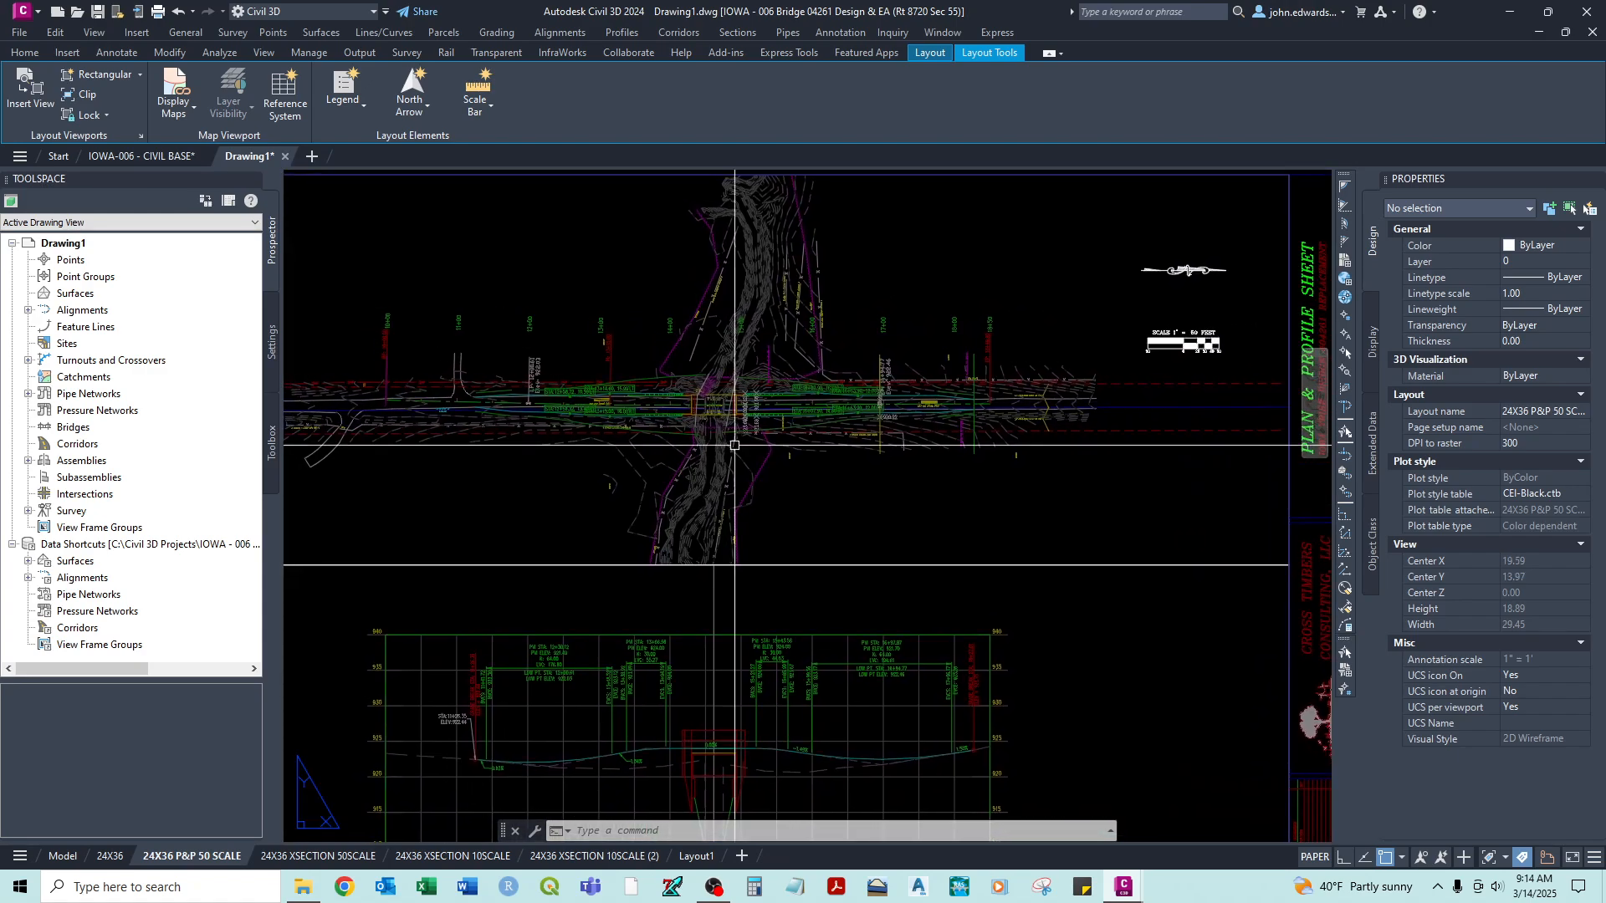
# - Open the Add Labels dialog, place it over the plan viewport, and show the drawing's Settings tree in Toolspace
pyautogui.click(25, 52)
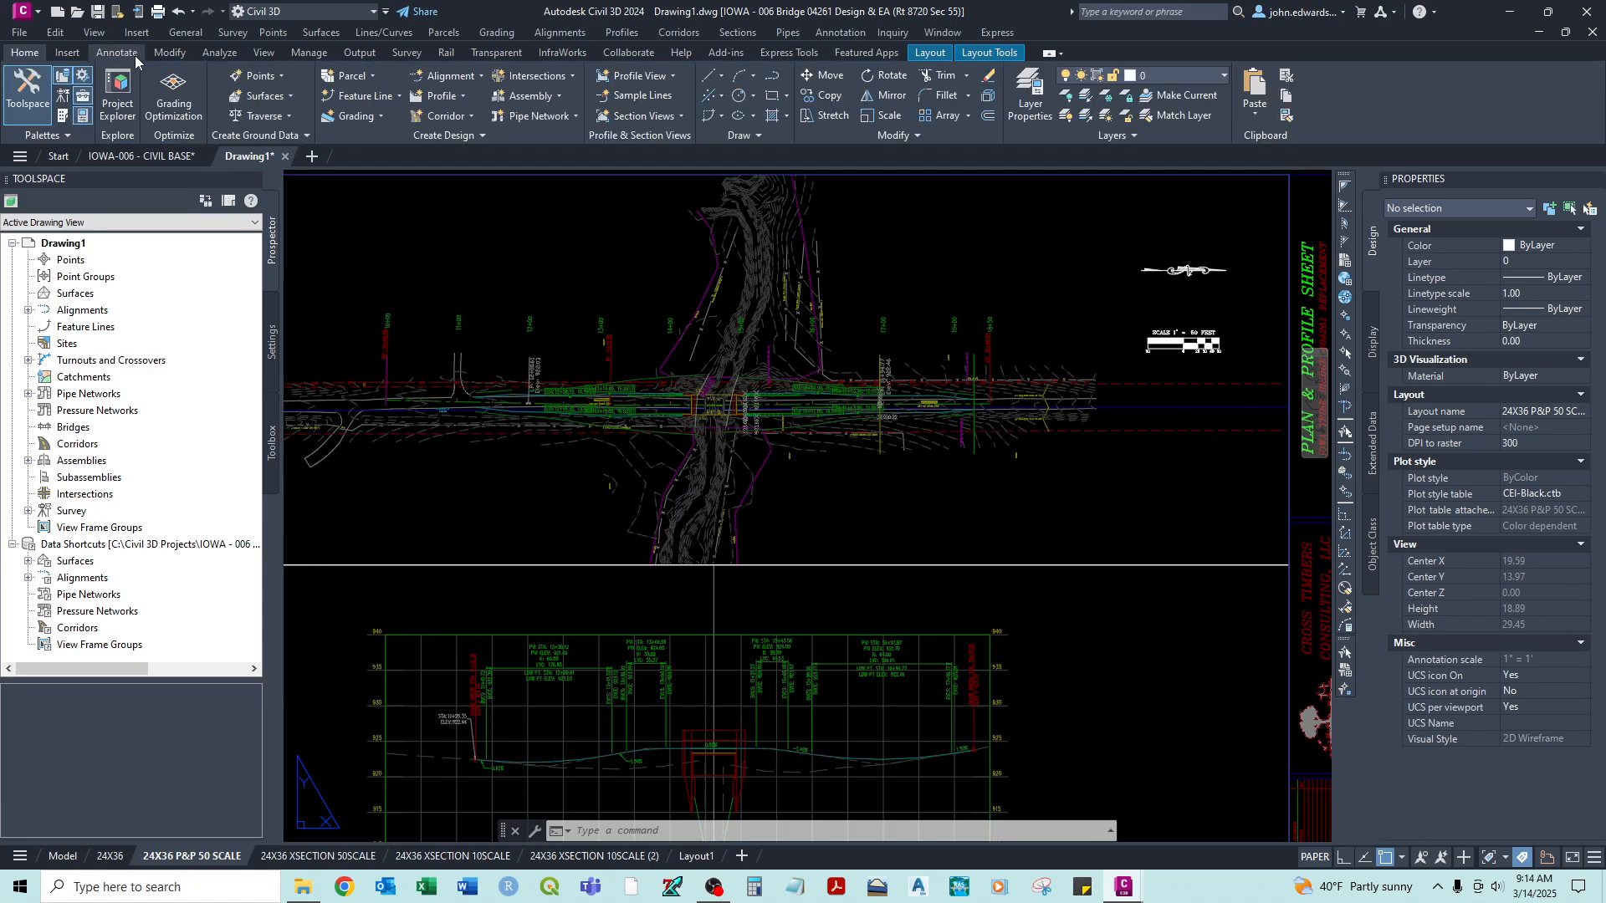
pyautogui.click(119, 53)
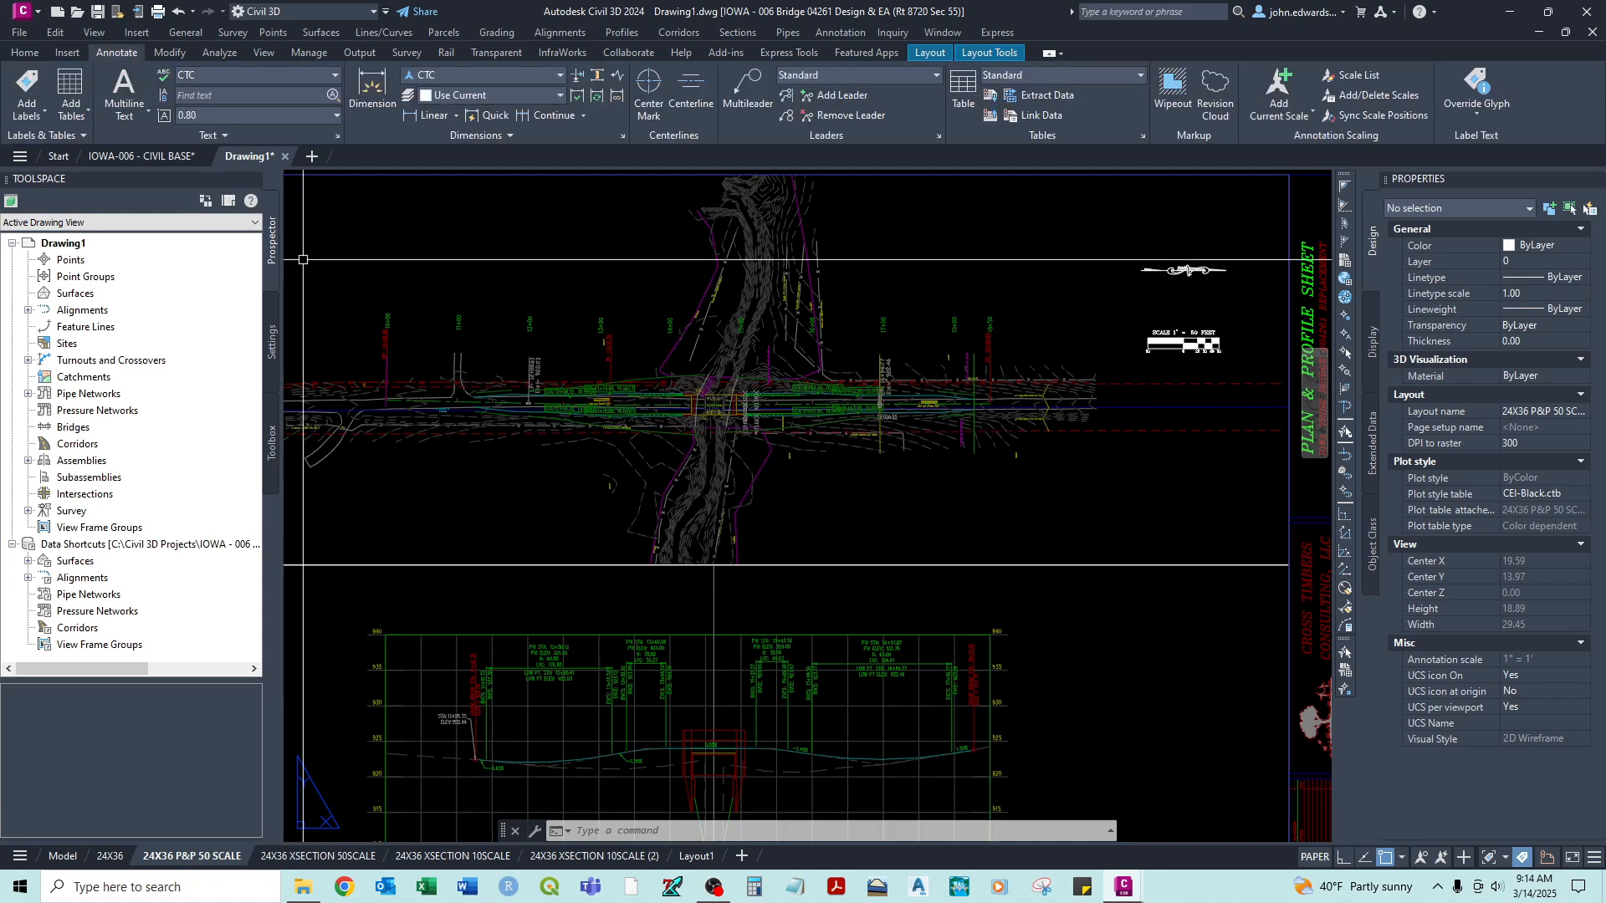
pyautogui.click(34, 90)
pyautogui.moveTo(1324, 264); pyautogui.dragTo(657, 258)
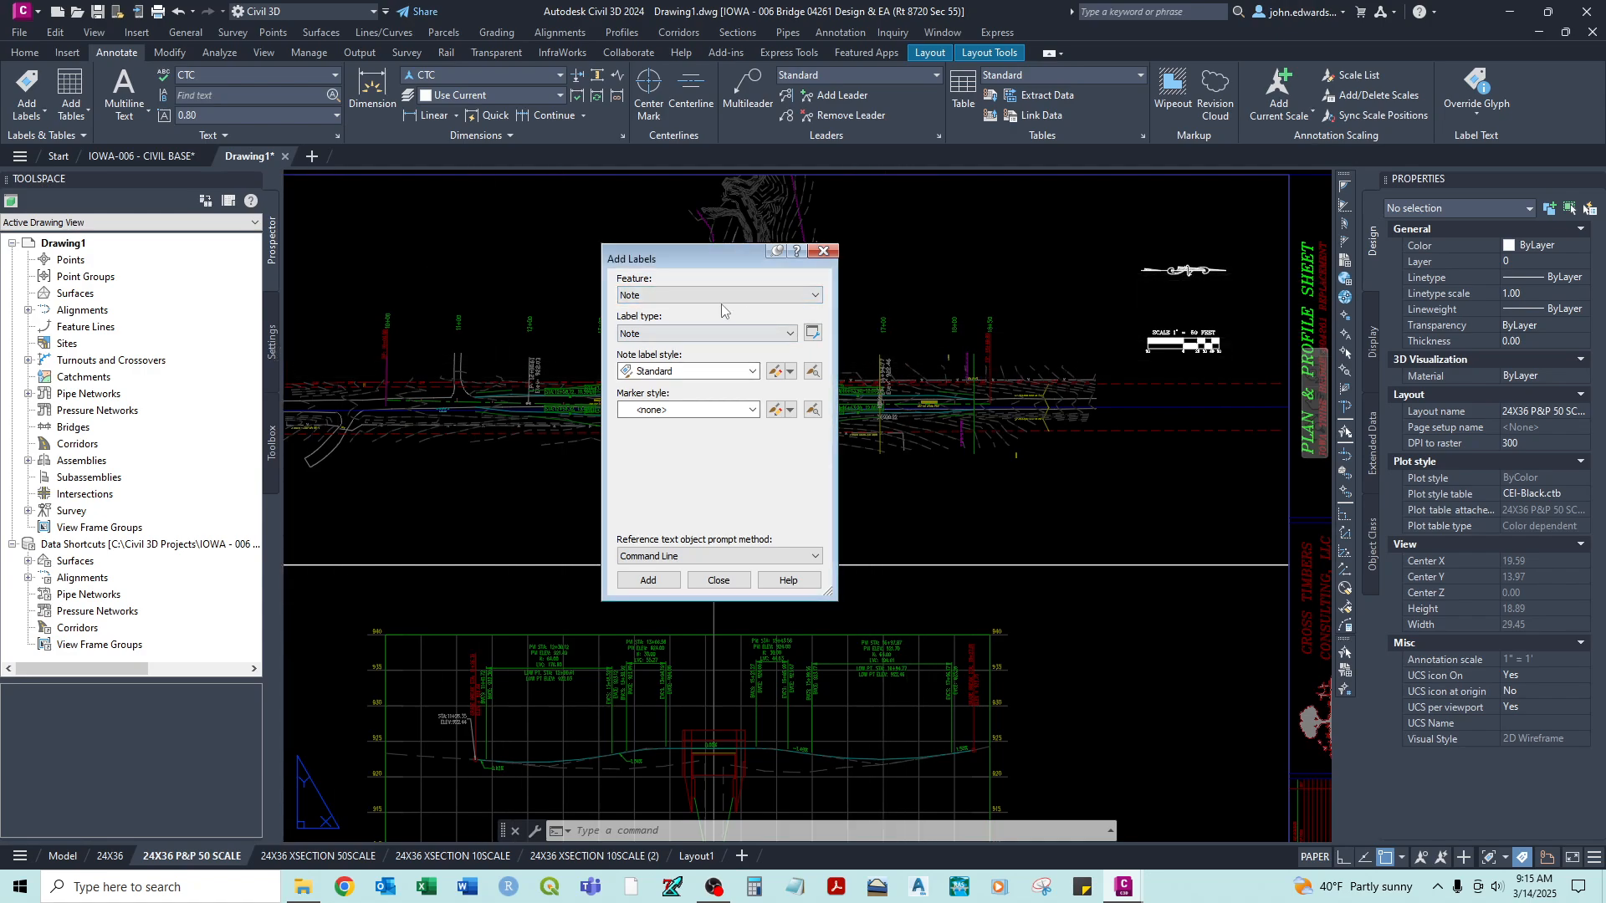
pyautogui.click(271, 343)
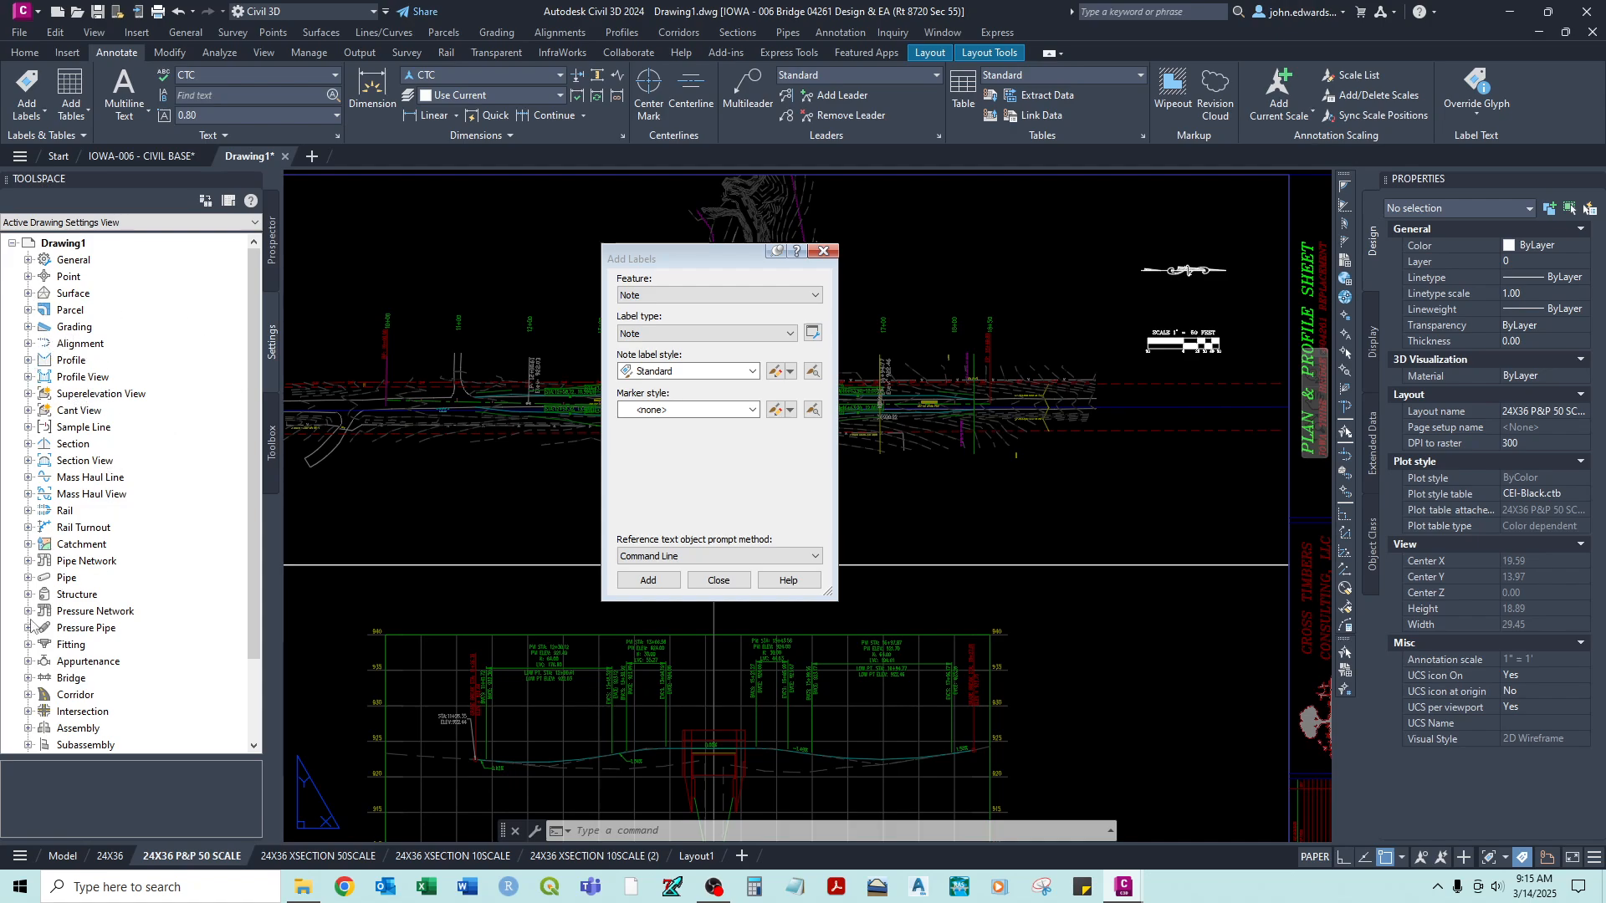
# - Set the label feature to Alignment and review its available label types
pyautogui.click(661, 301)
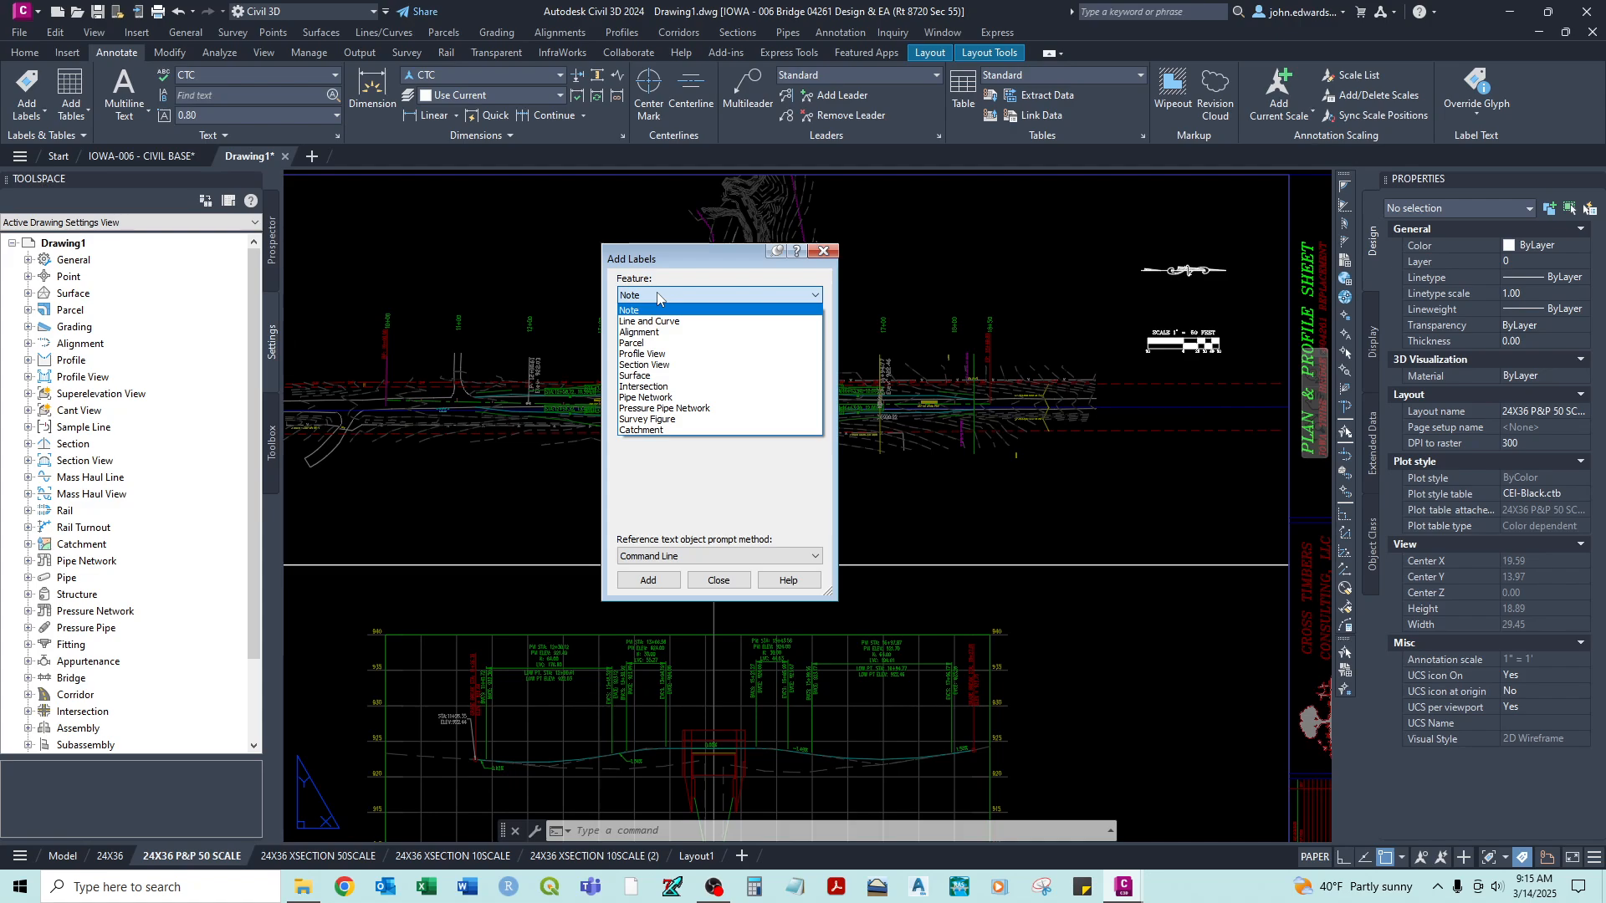
pyautogui.click(645, 333)
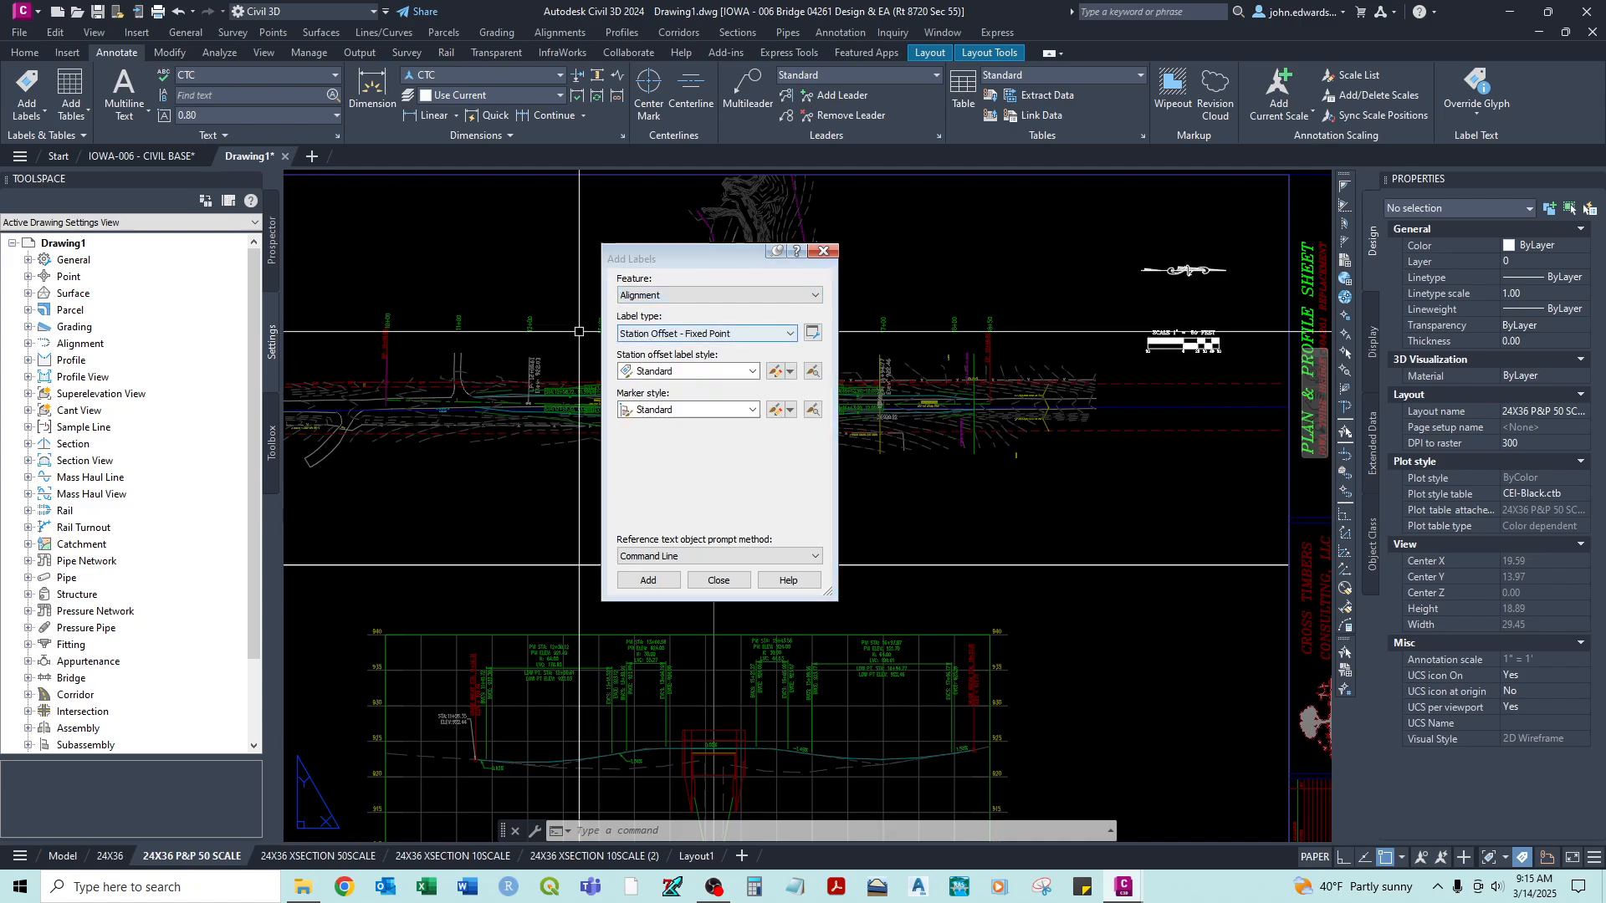
pyautogui.click(637, 334)
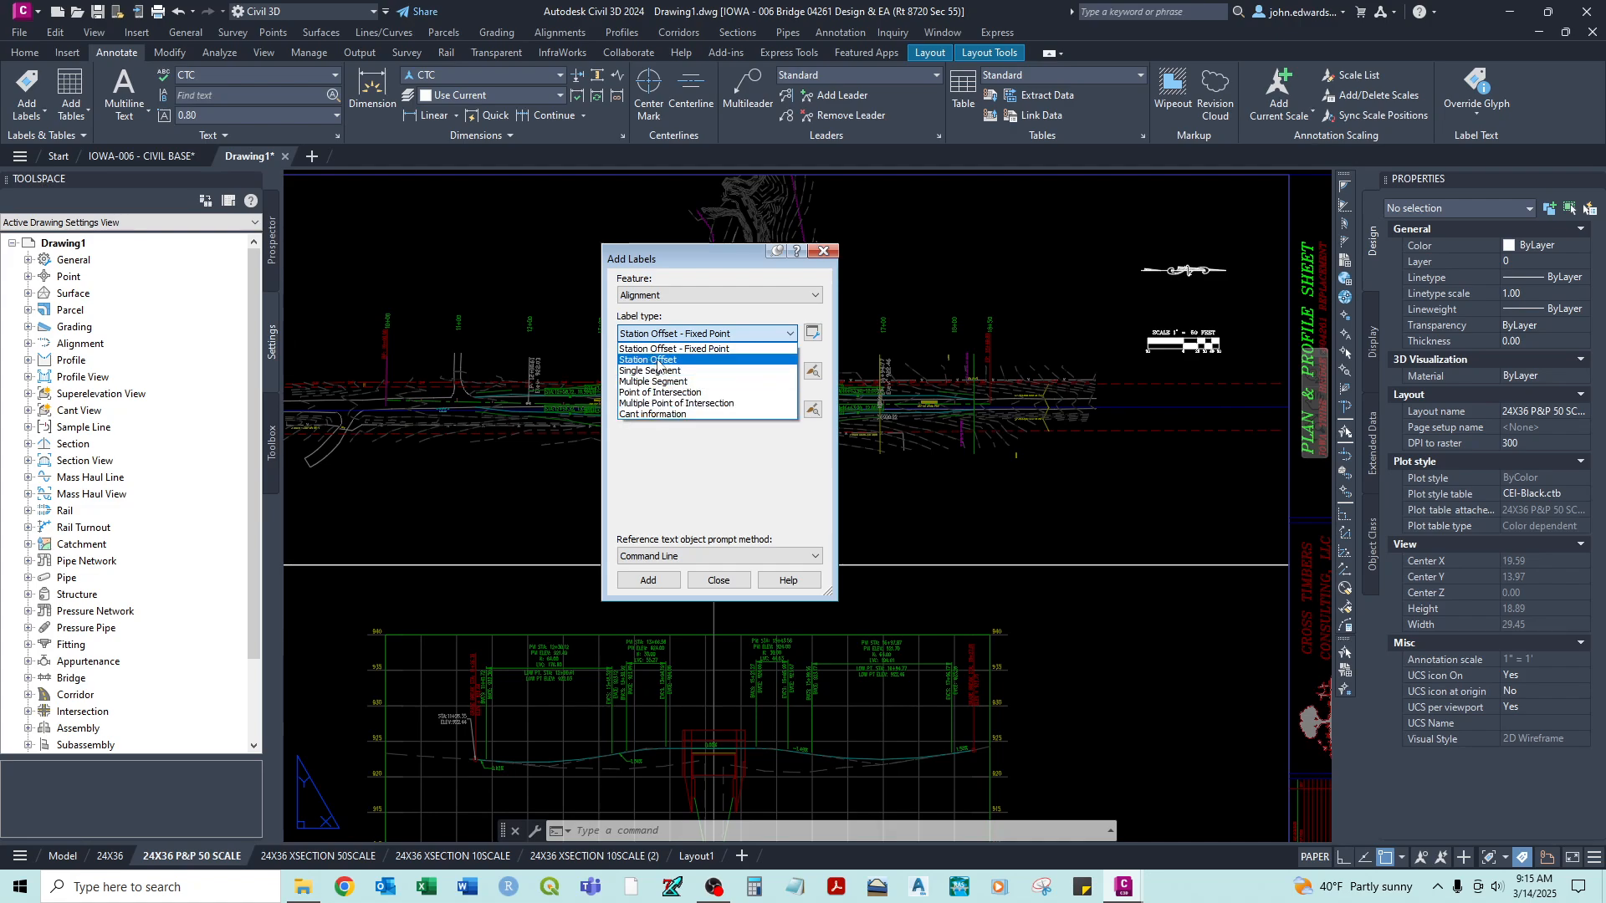
pyautogui.click(668, 314)
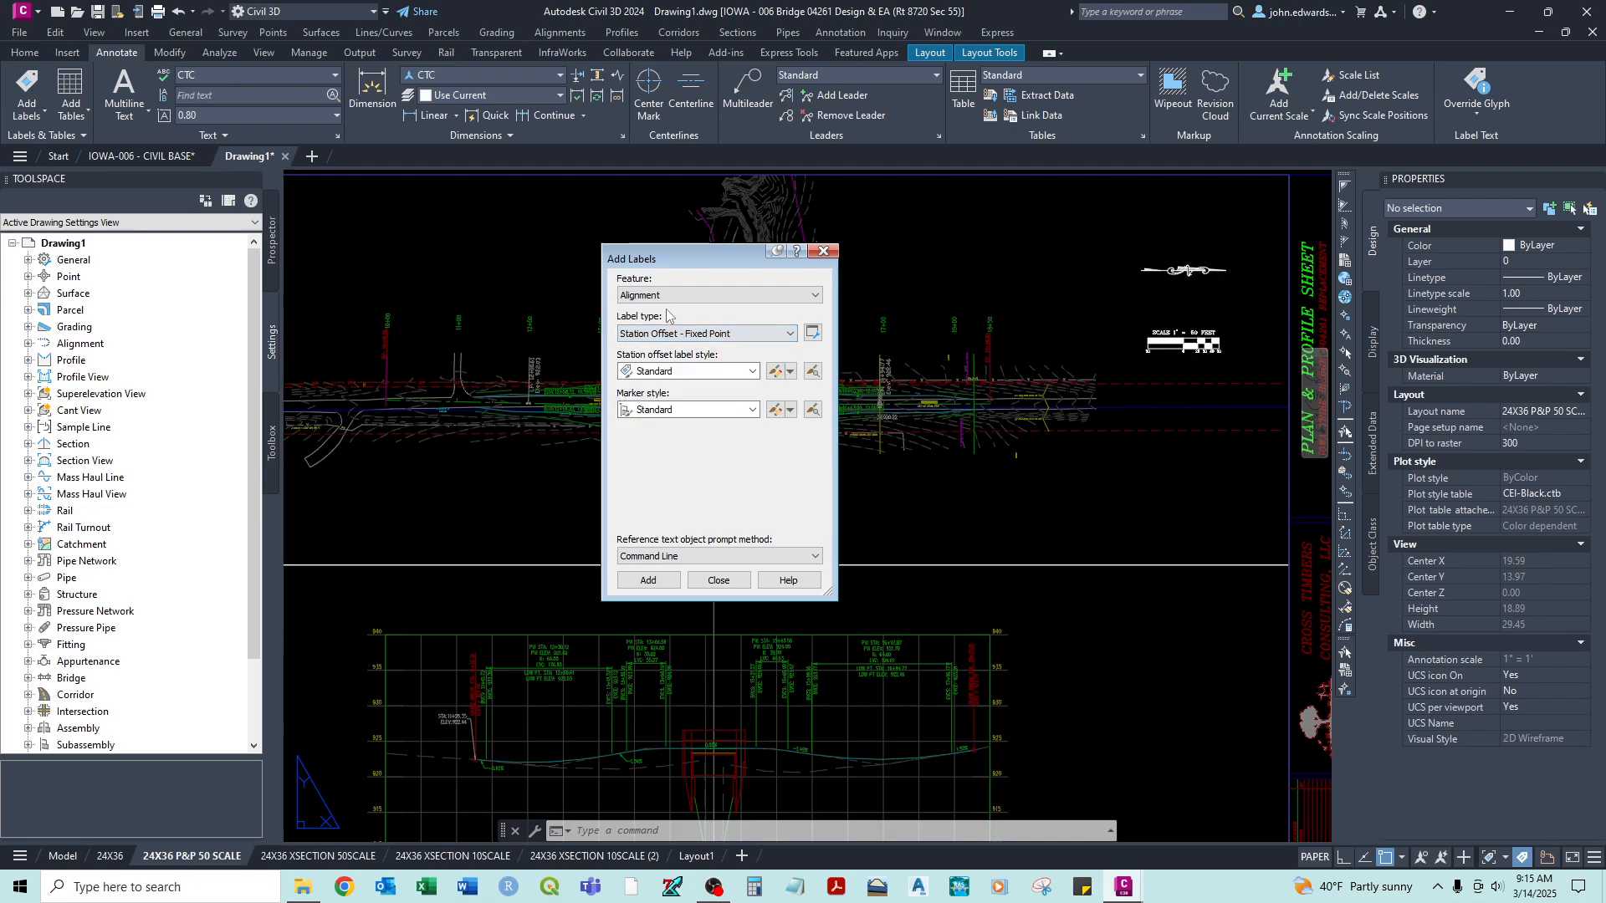
# - Set the label feature to Line and Curve with Single Segment, and review the available line and curve label styles
pyautogui.click(706, 297)
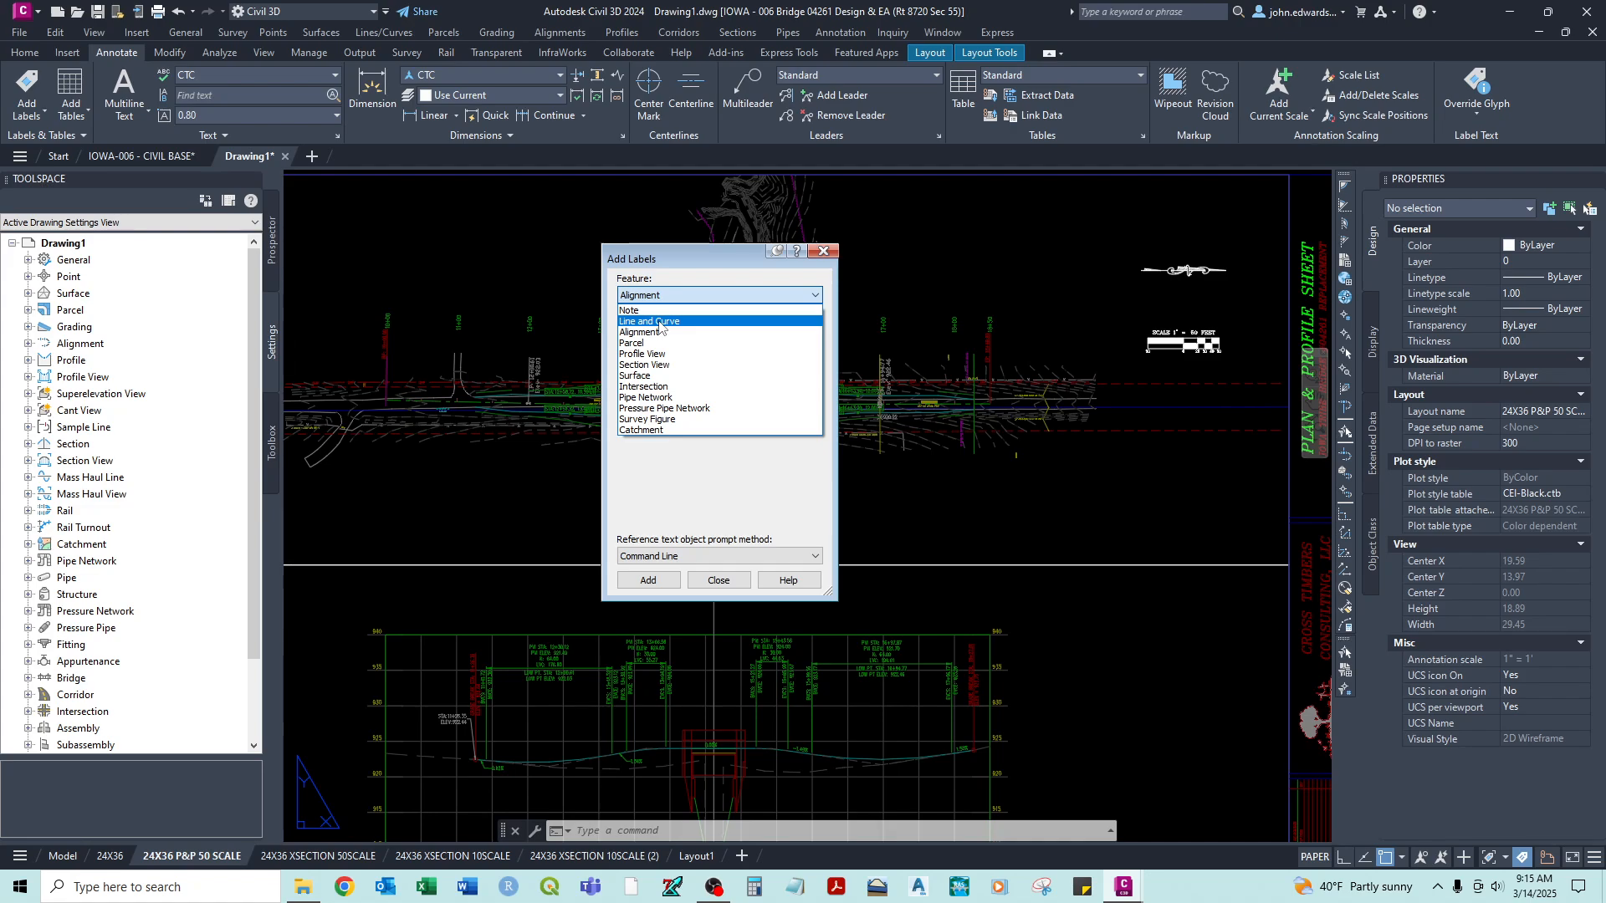
pyautogui.click(660, 321)
pyautogui.click(707, 333)
pyautogui.click(651, 358)
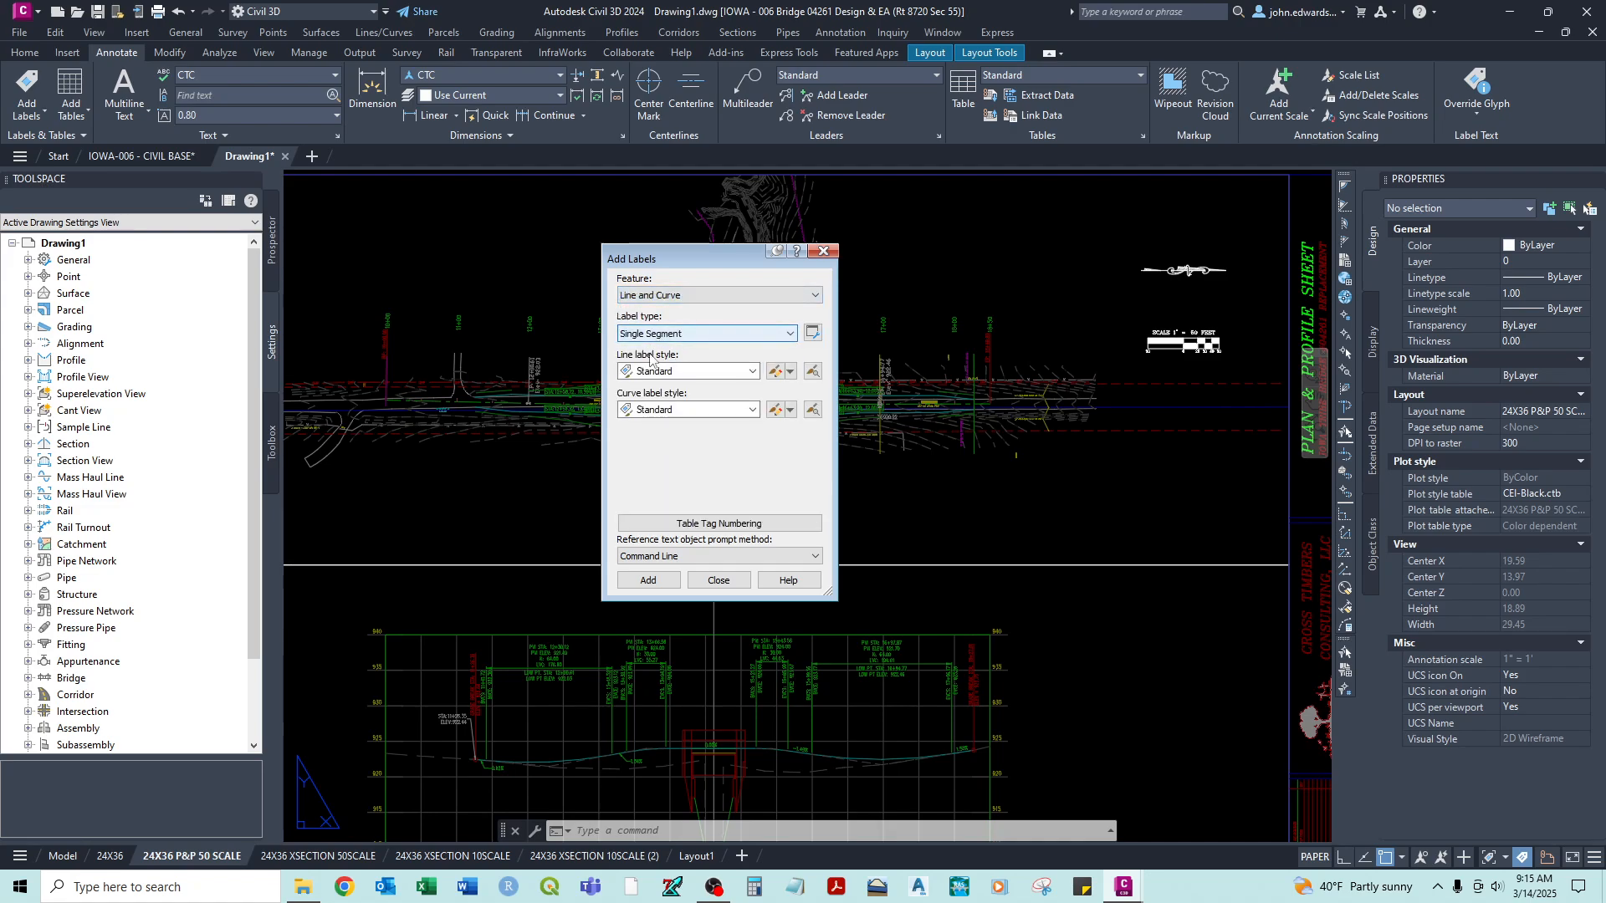
pyautogui.click(686, 374)
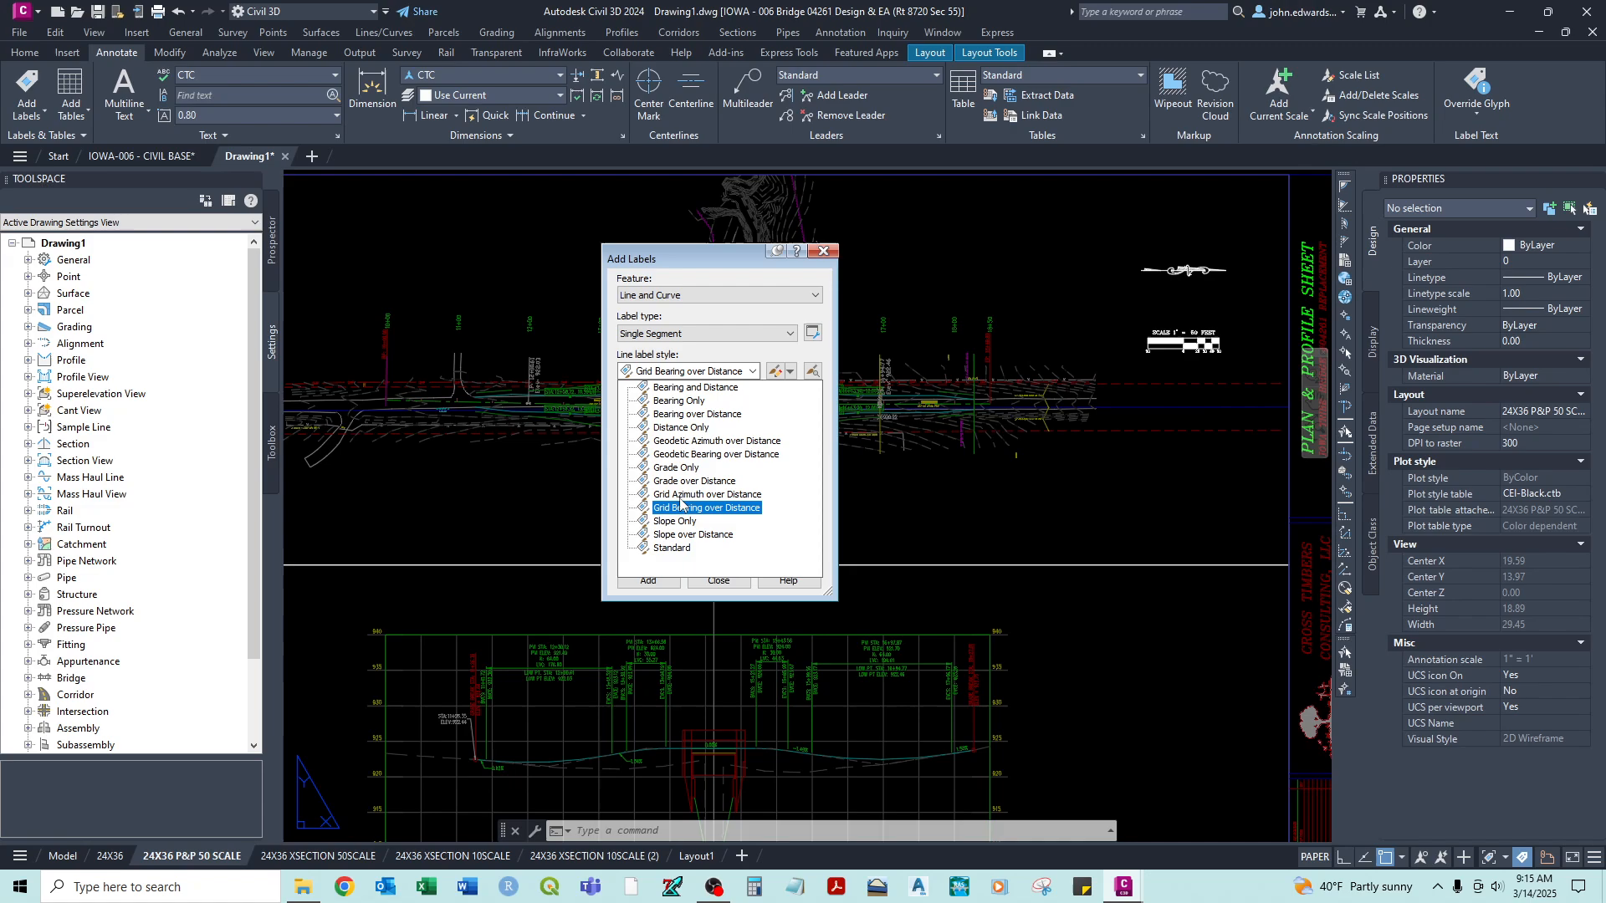
pyautogui.click(680, 343)
pyautogui.click(698, 340)
pyautogui.click(699, 336)
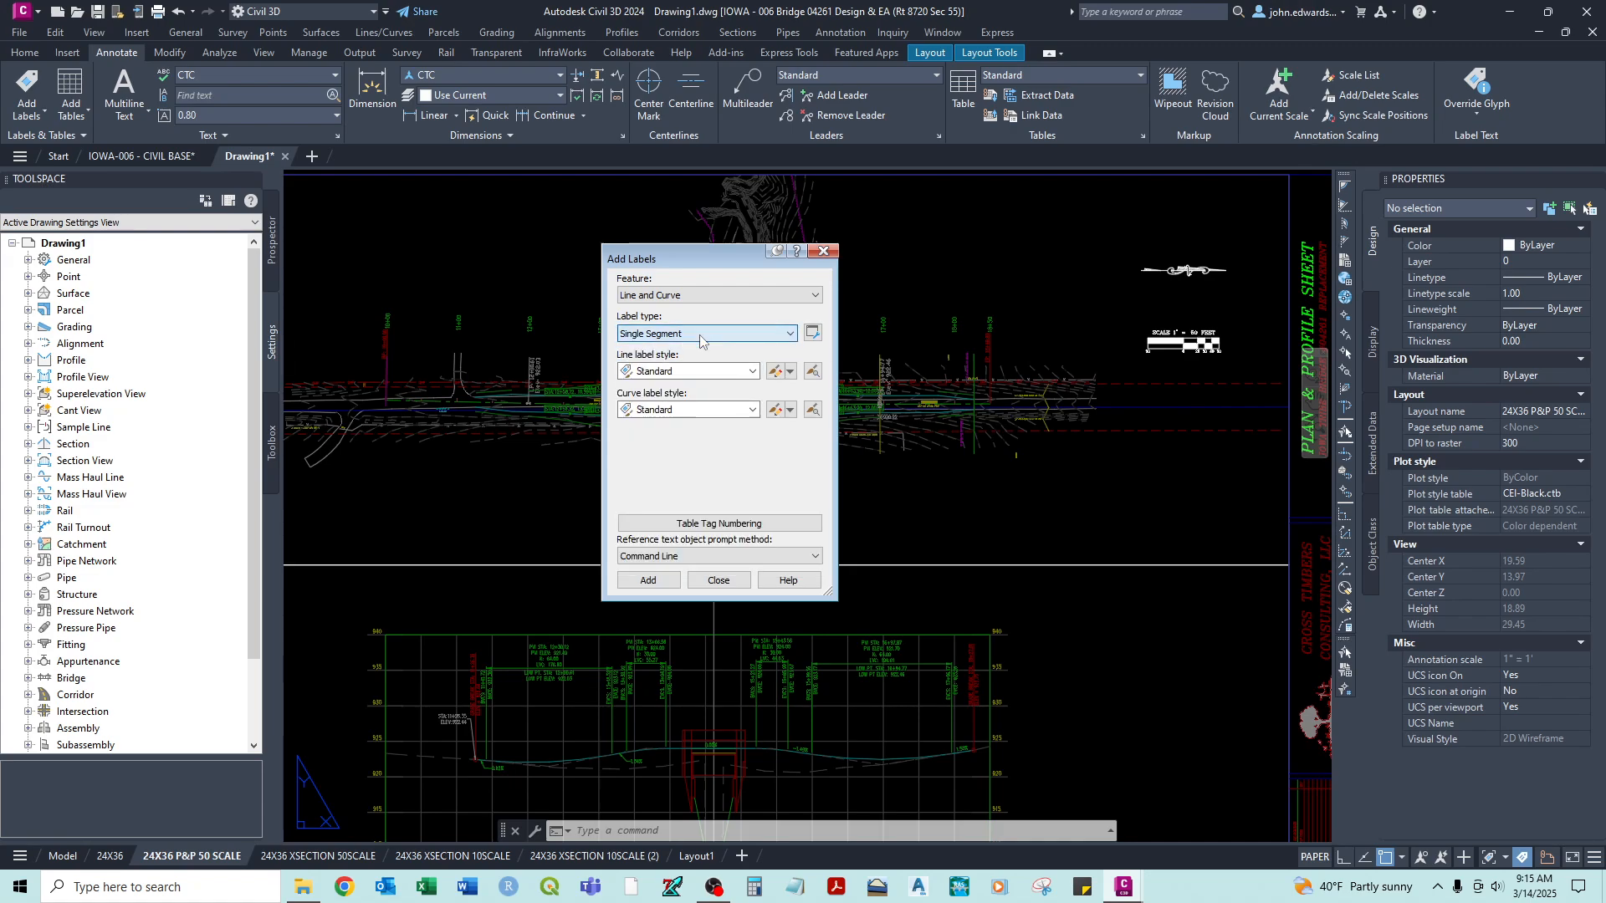
pyautogui.click(696, 410)
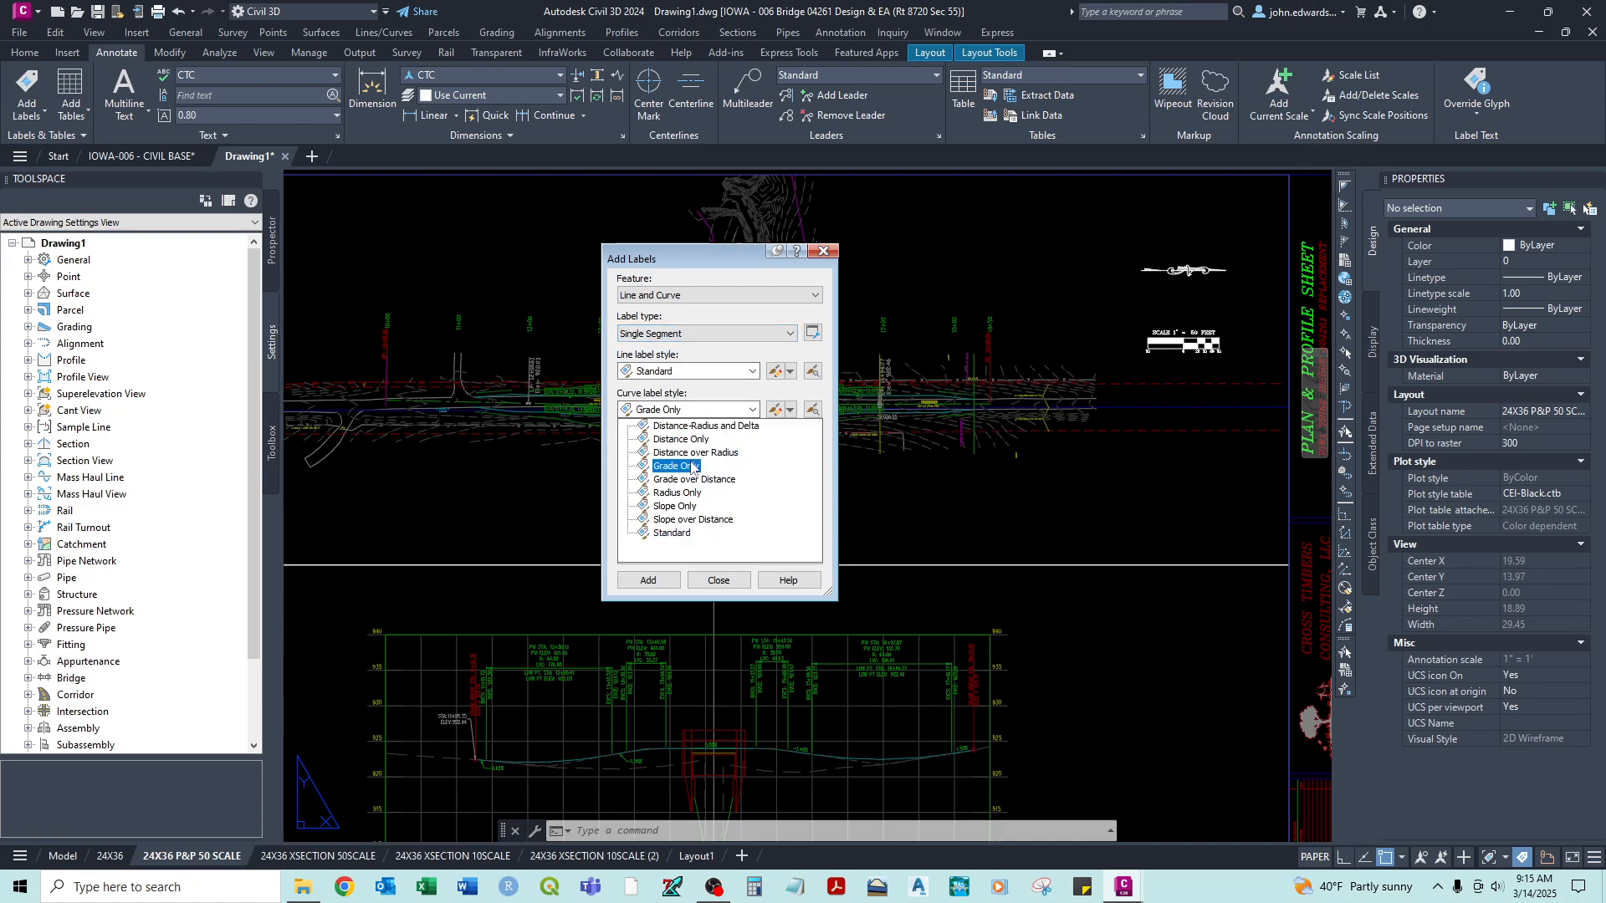
pyautogui.click(702, 398)
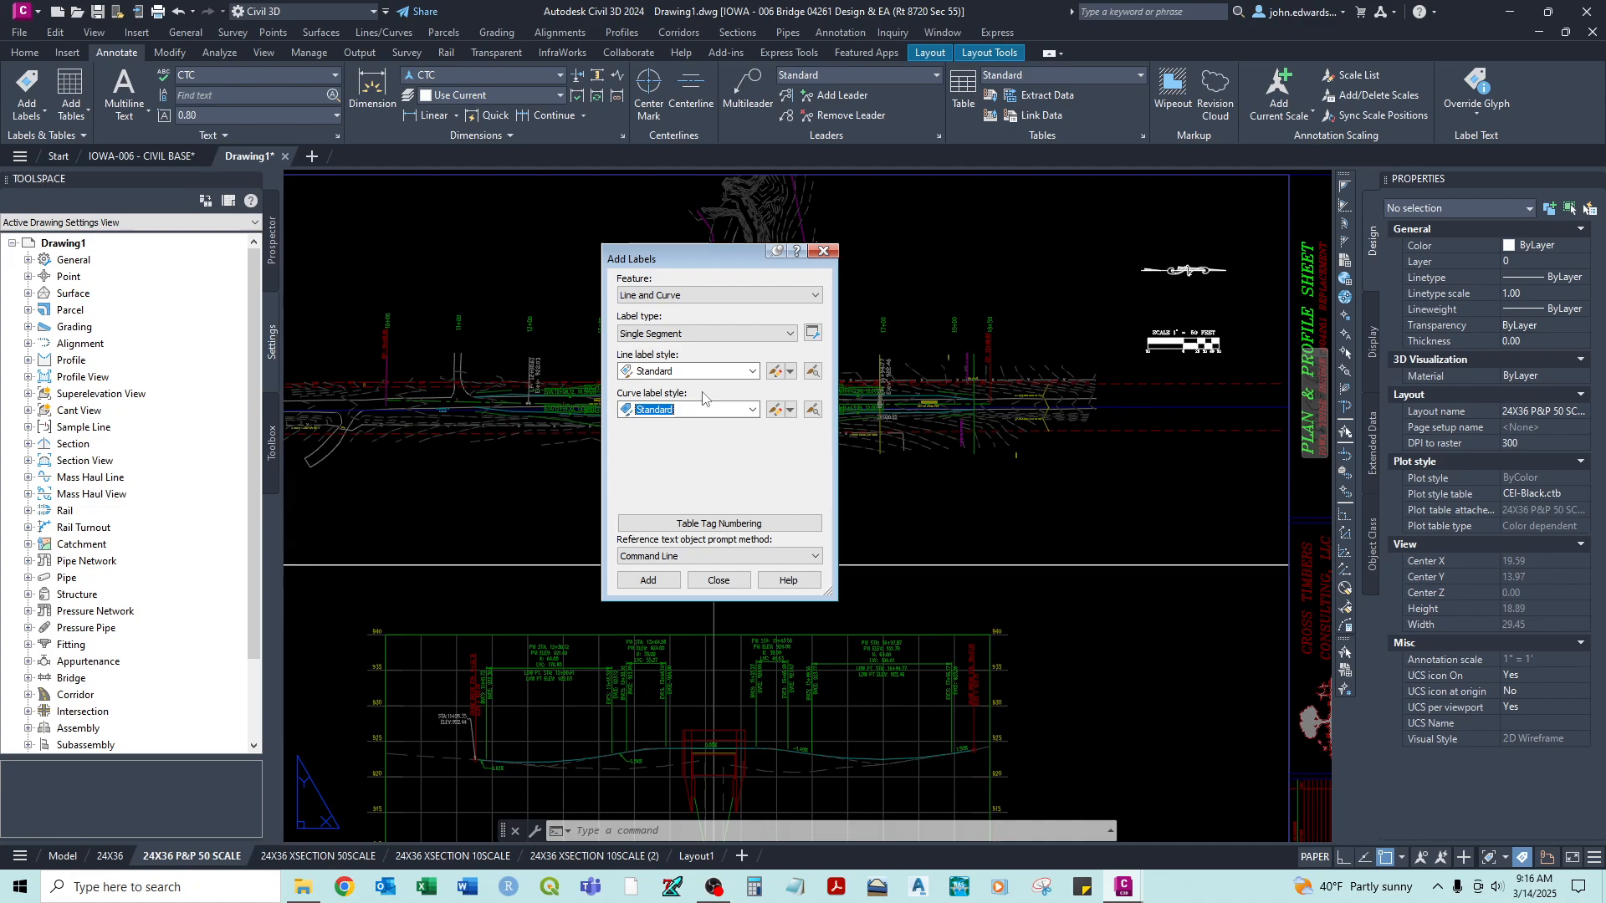
# - Set the label feature to Profile View with the Depth label type, and review the available depth label styles
pyautogui.click(658, 297)
pyautogui.click(650, 353)
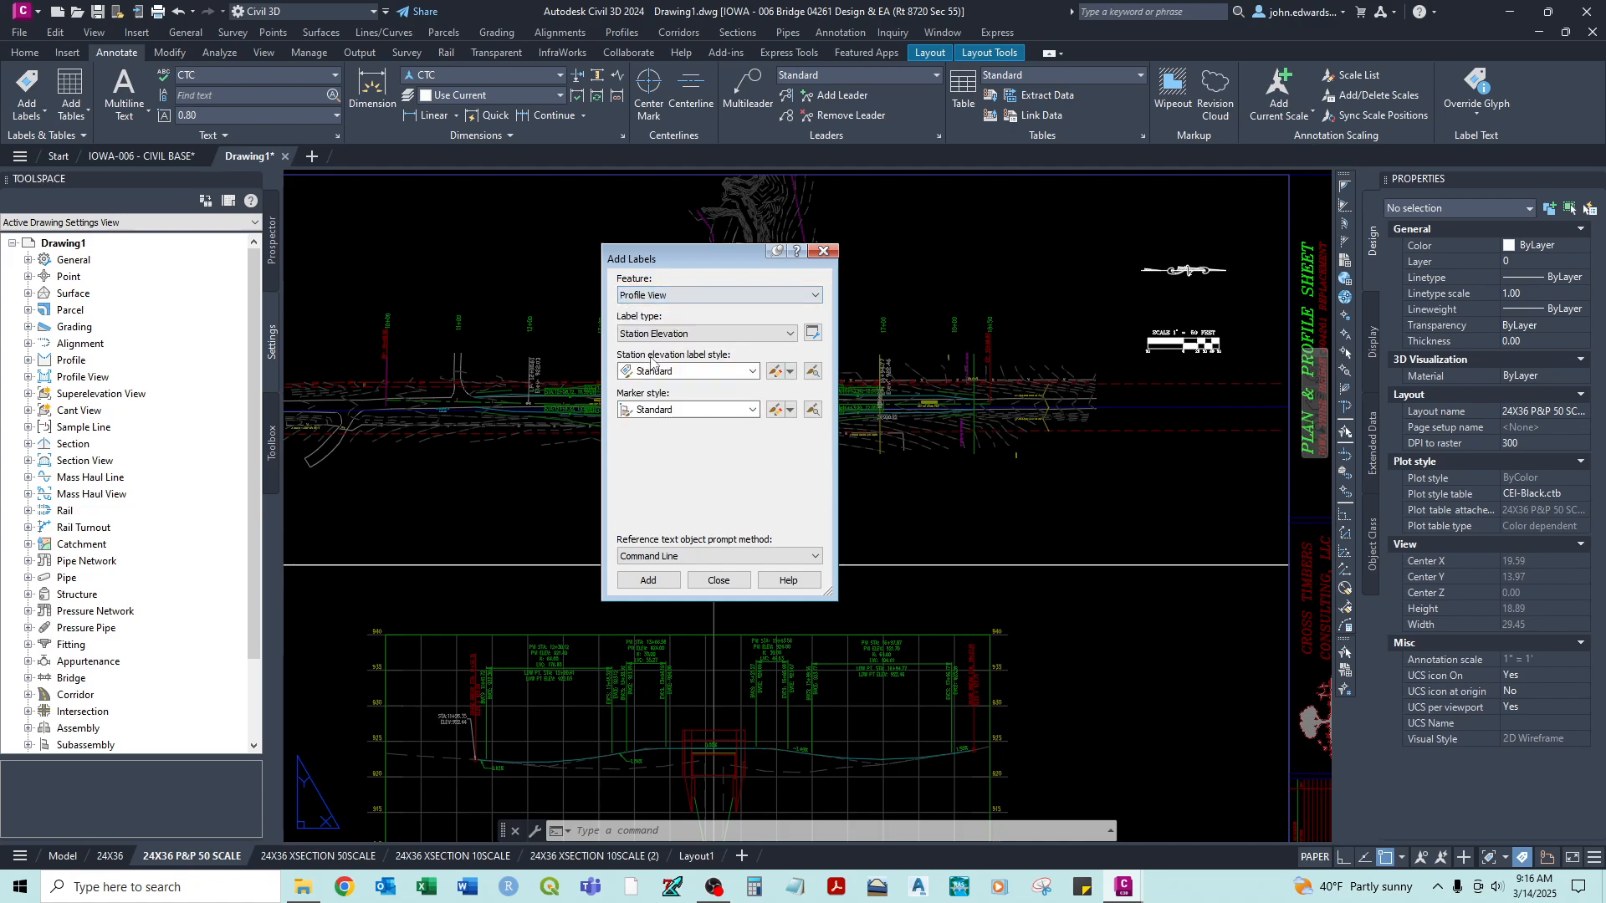
pyautogui.click(681, 334)
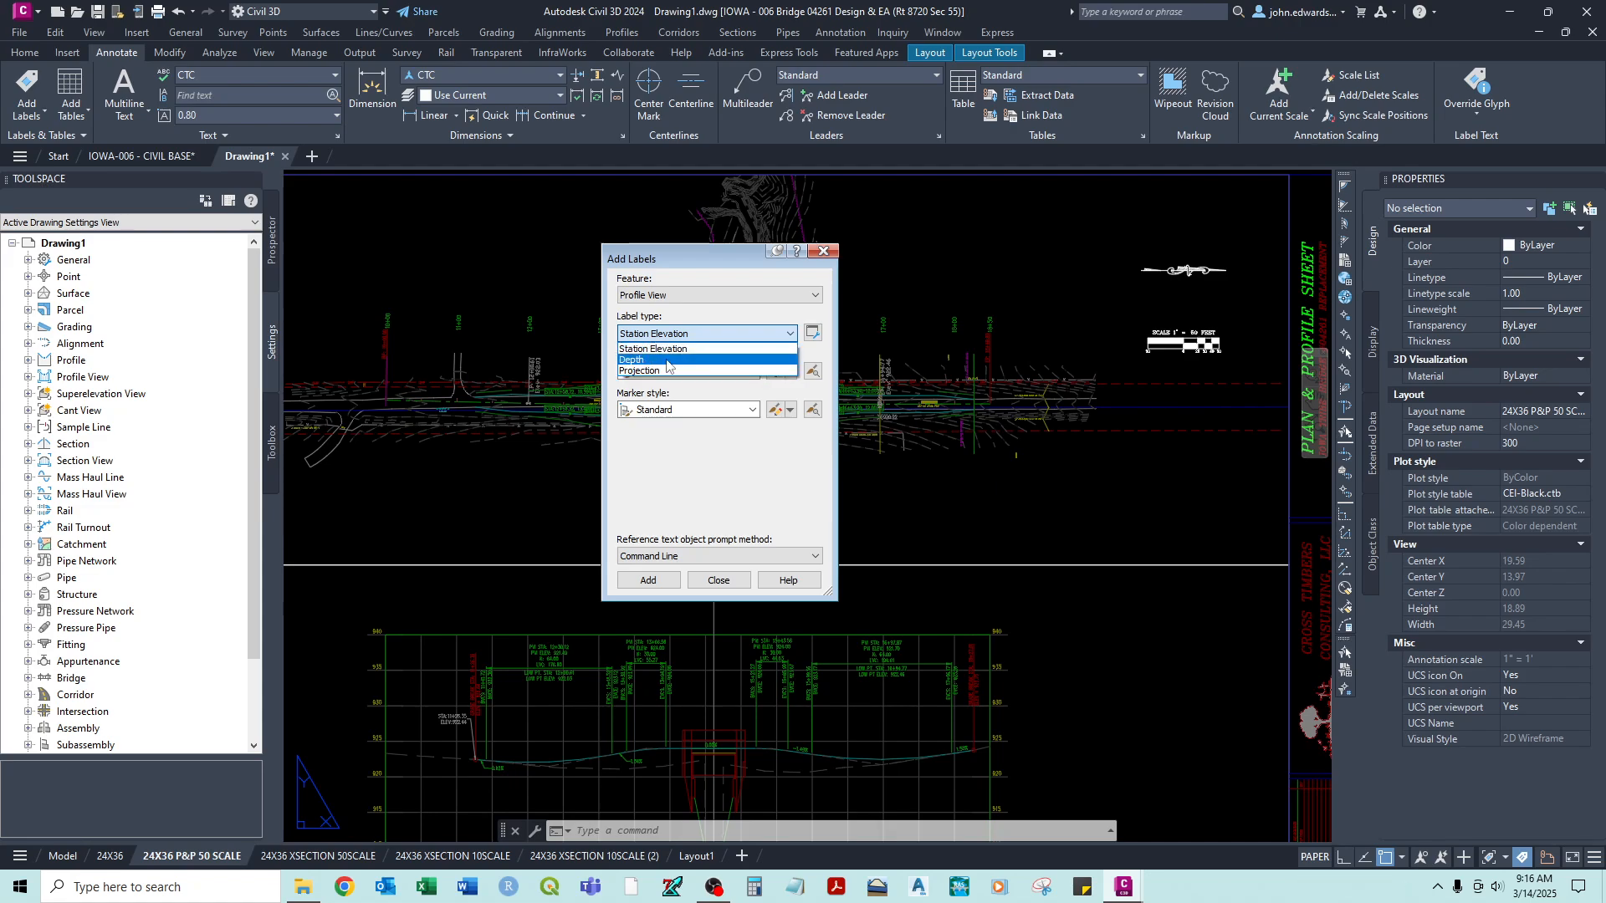
pyautogui.click(666, 360)
pyautogui.click(673, 371)
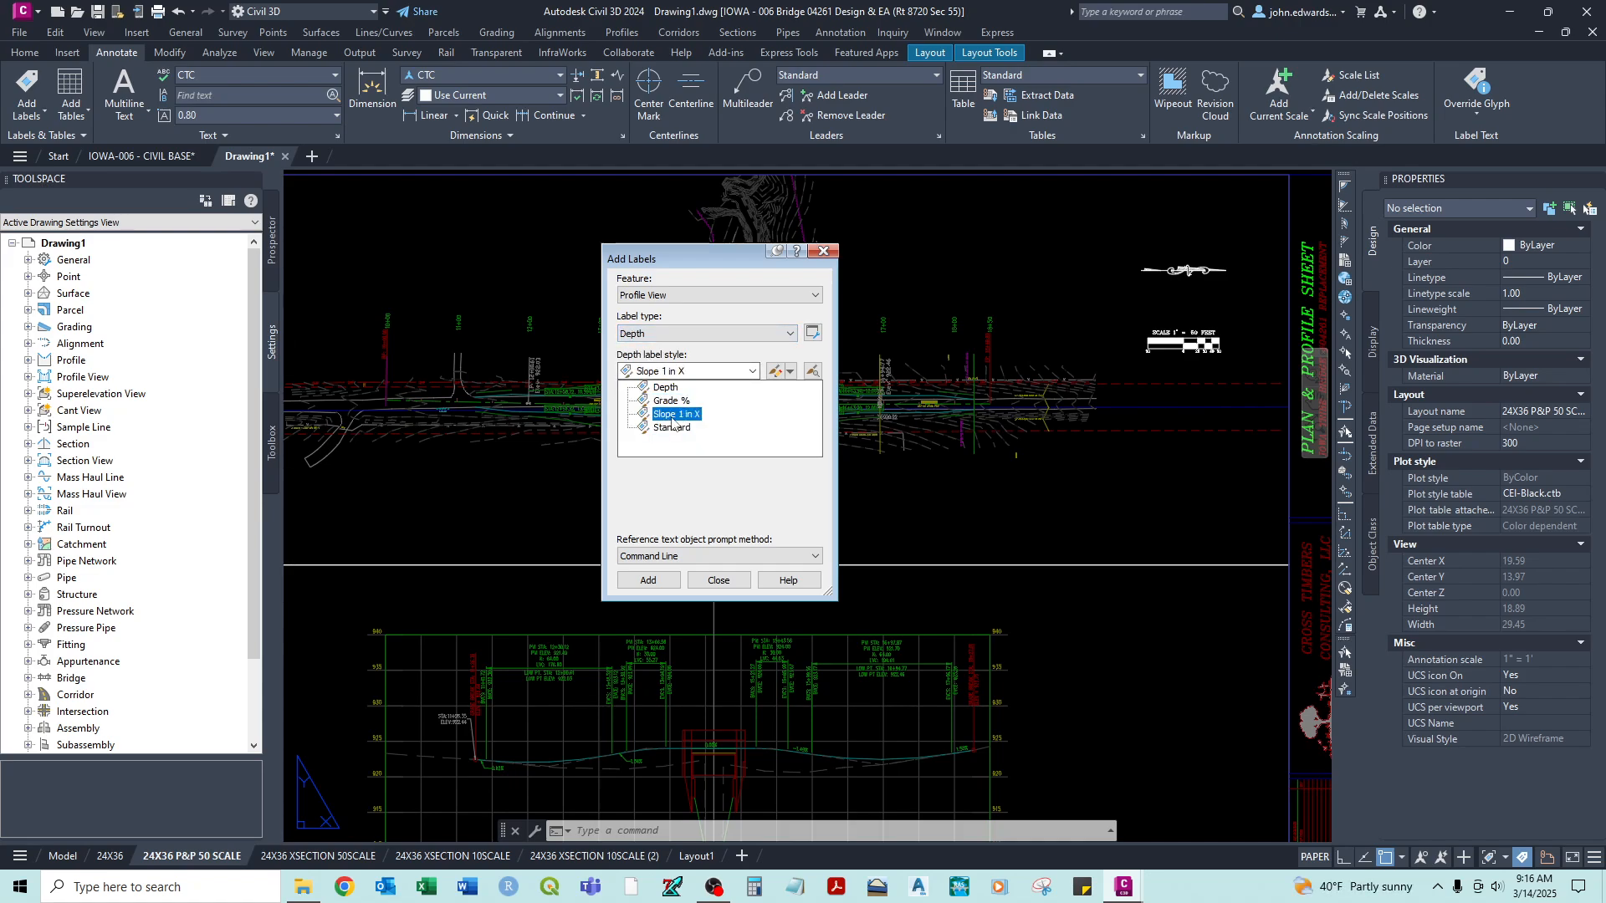
pyautogui.click(726, 357)
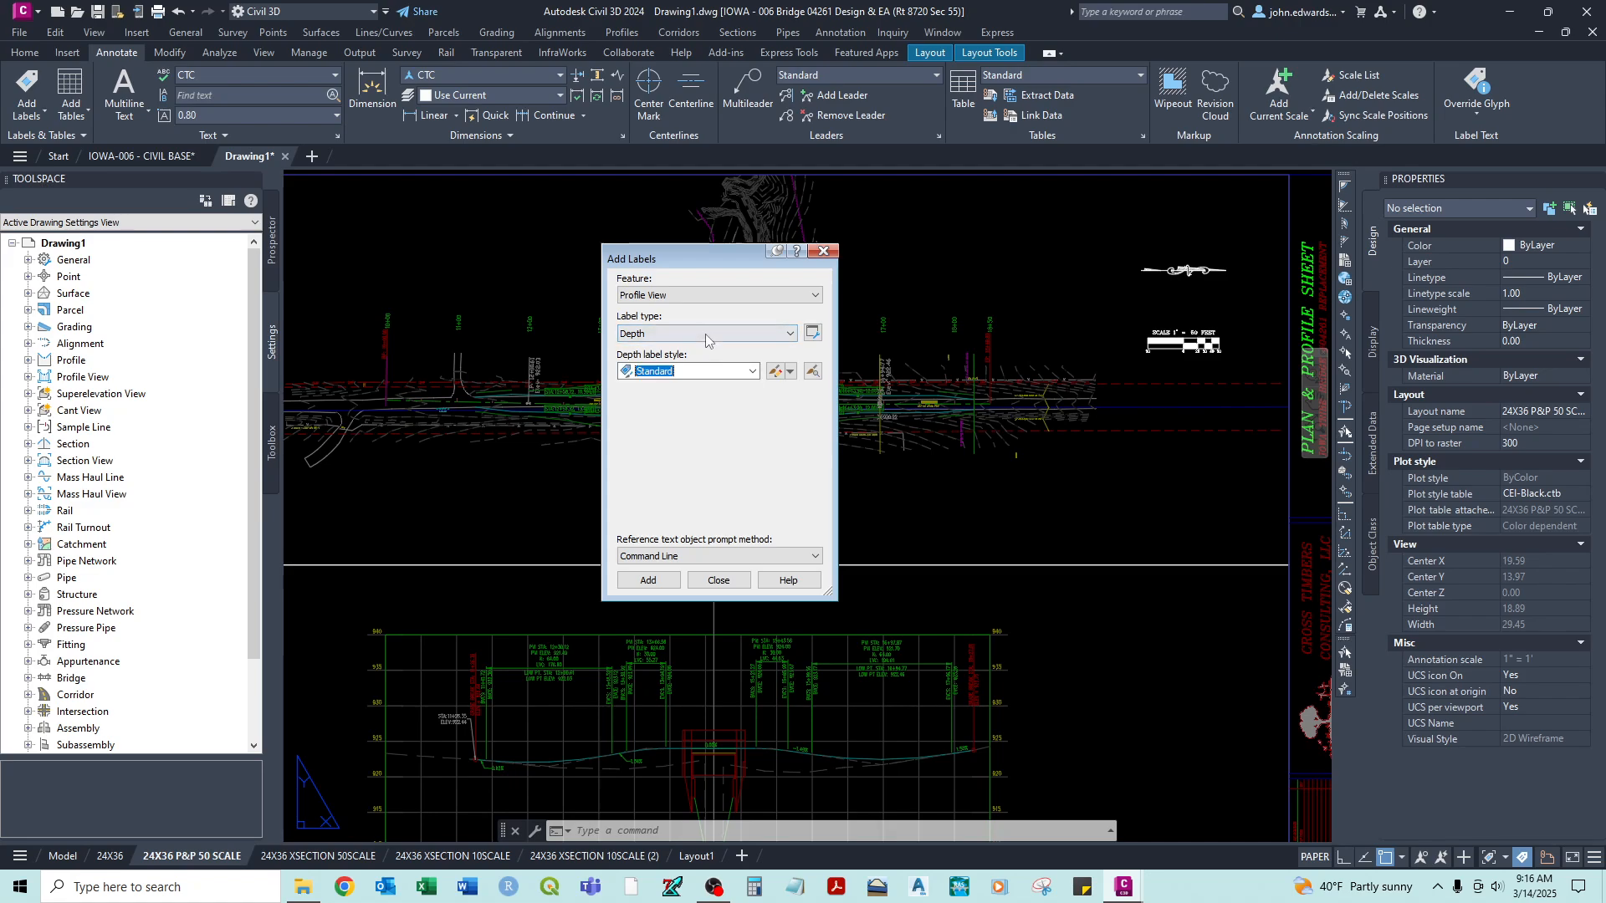
pyautogui.click(706, 334)
pyautogui.click(706, 335)
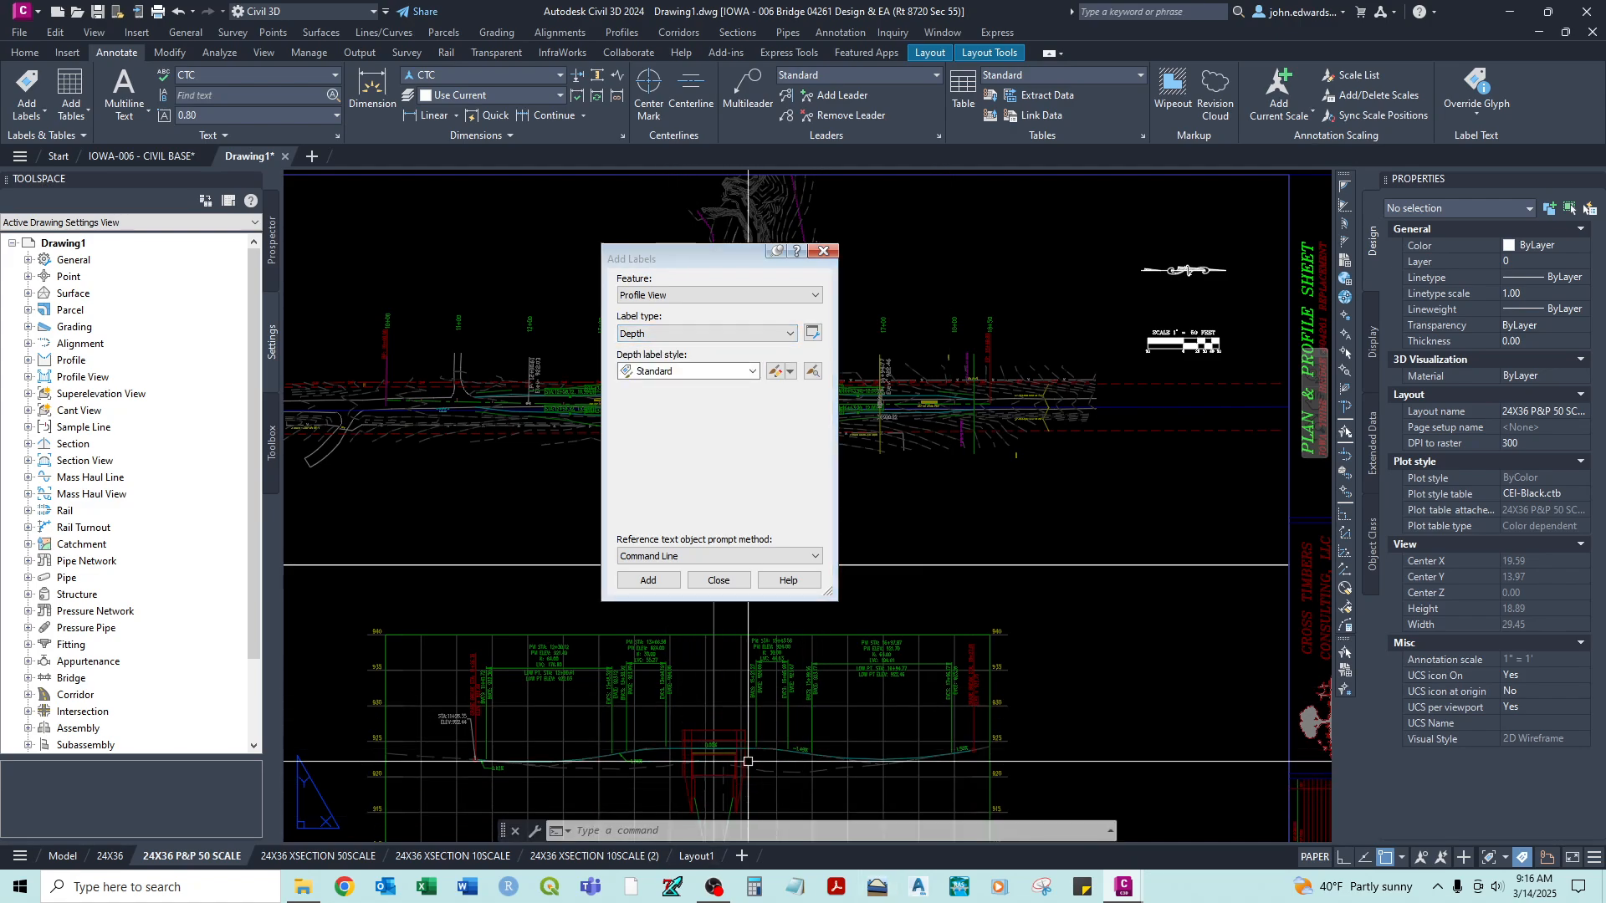
# - Set the label feature to Section View, review its available label types, and keep Grade
pyautogui.click(648, 294)
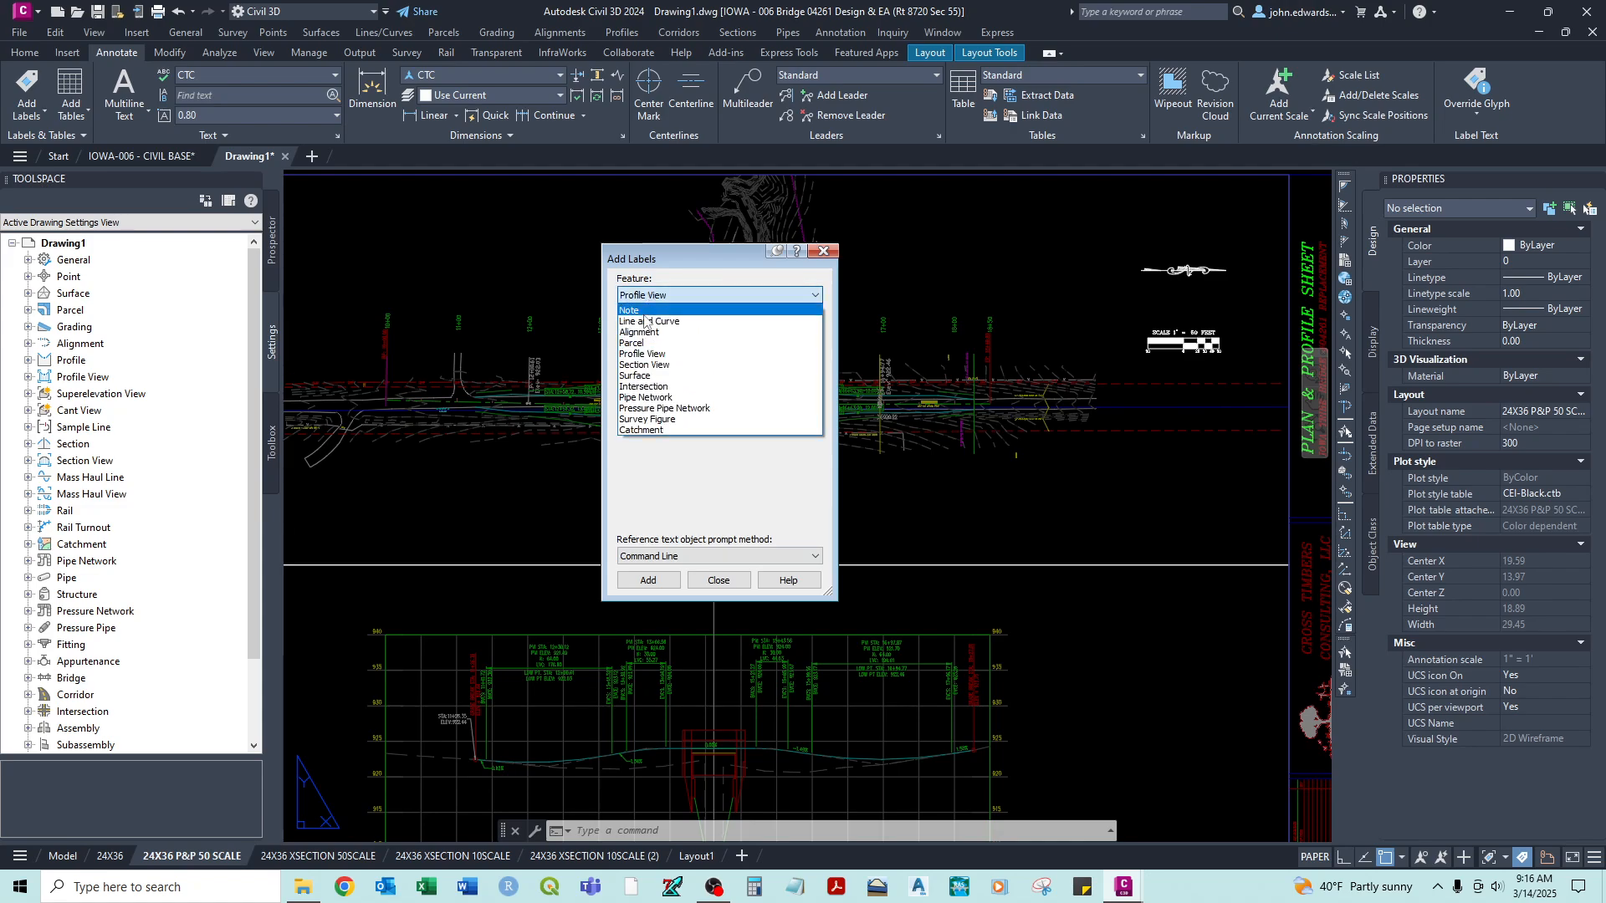
pyautogui.click(654, 374)
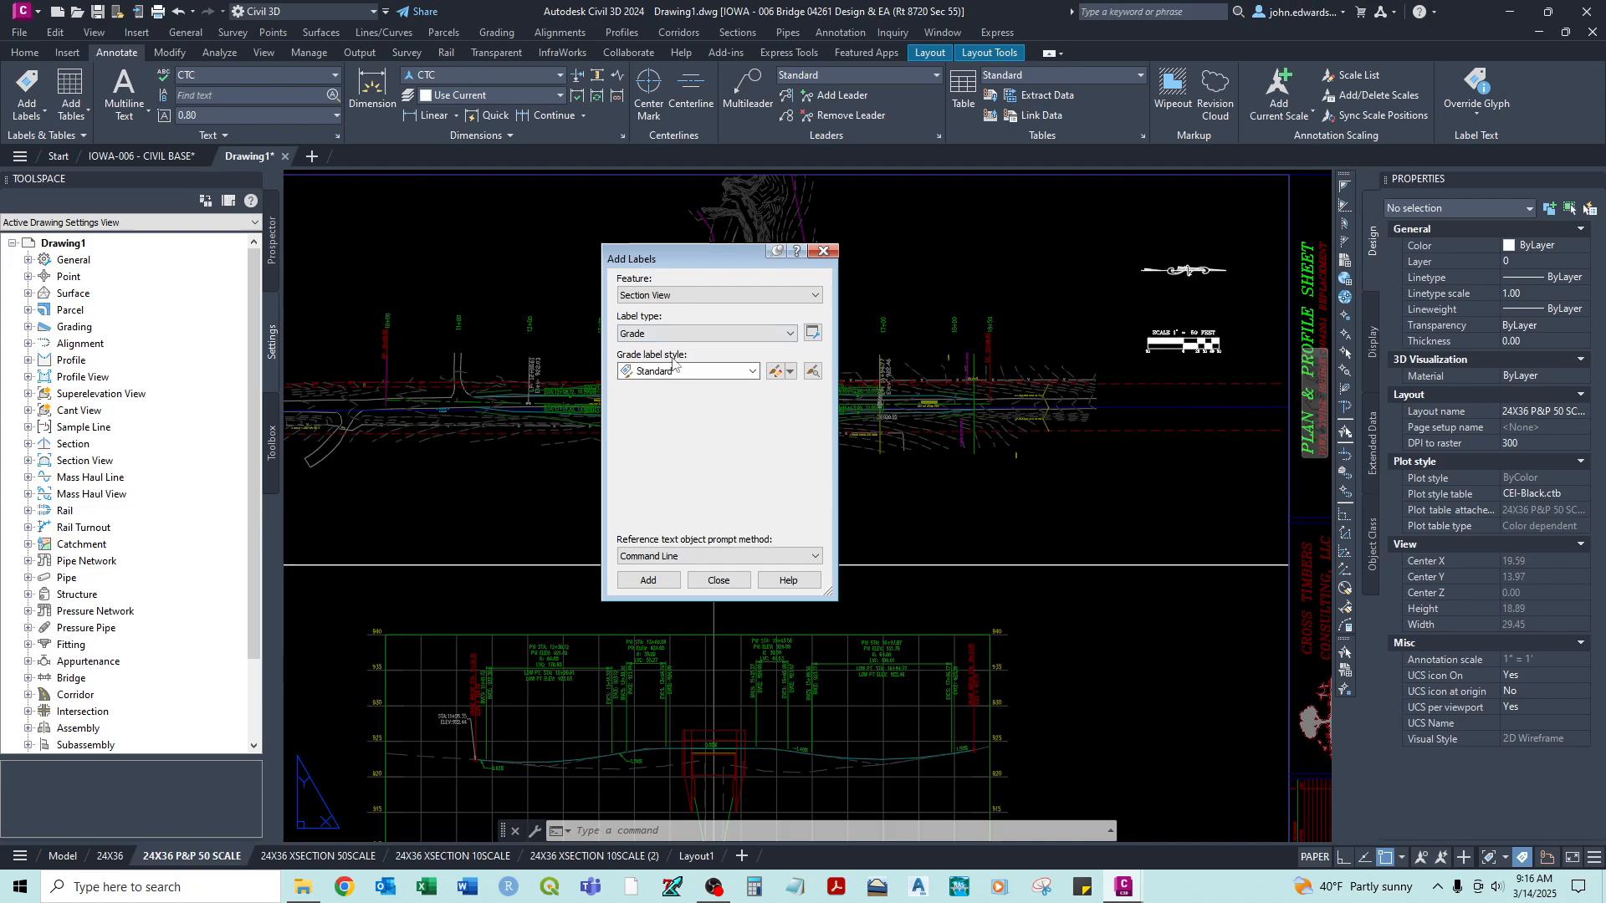
pyautogui.click(664, 334)
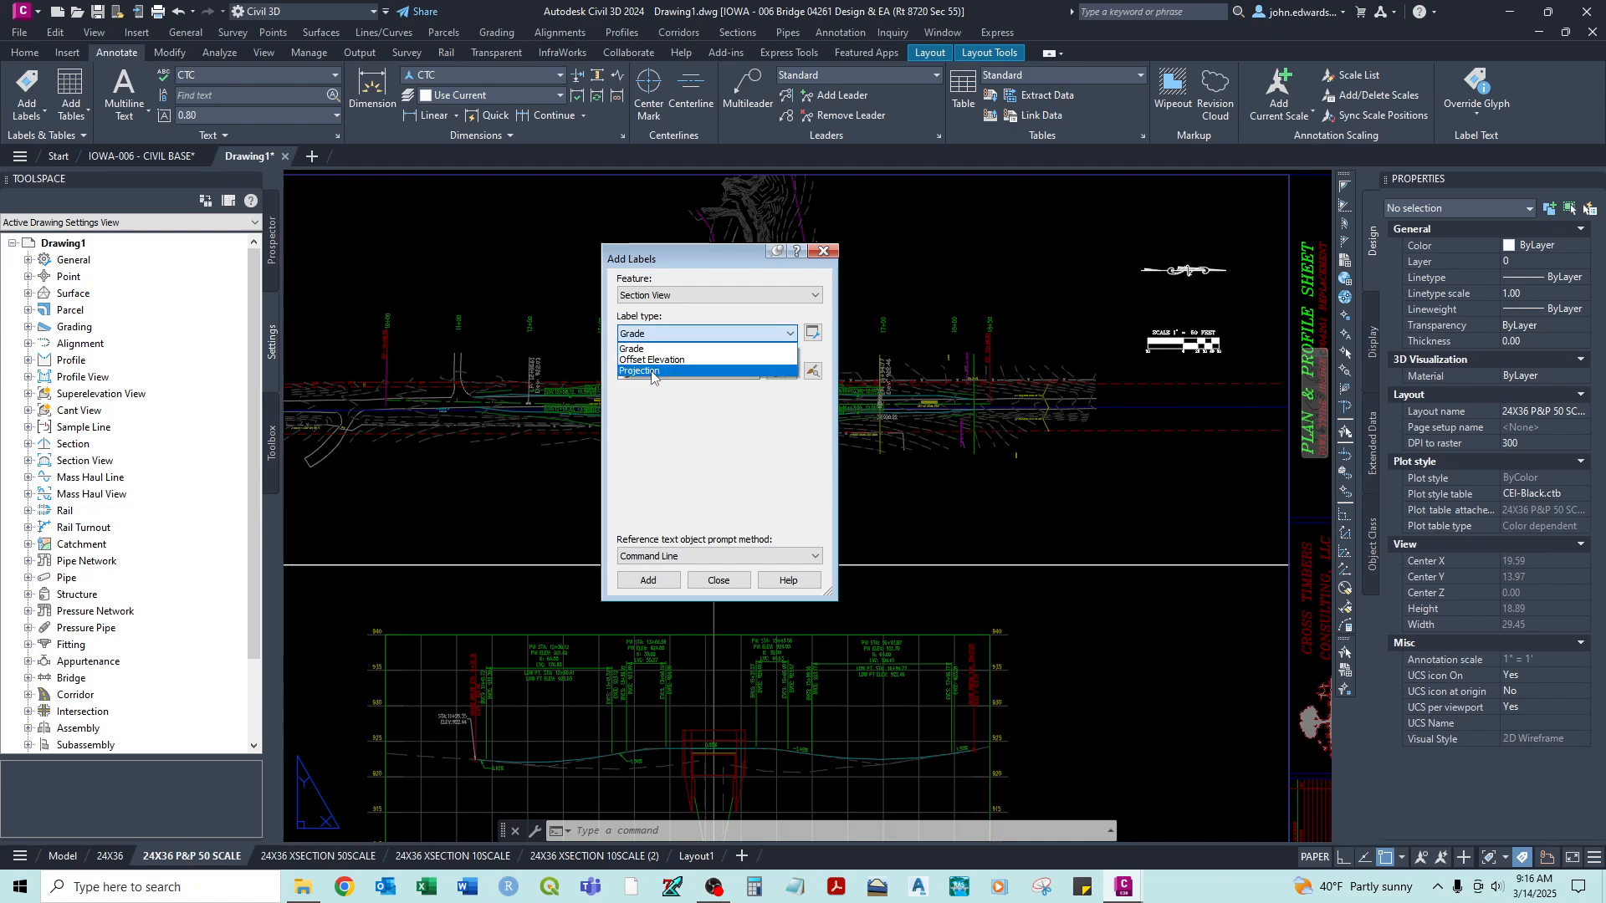
pyautogui.click(651, 346)
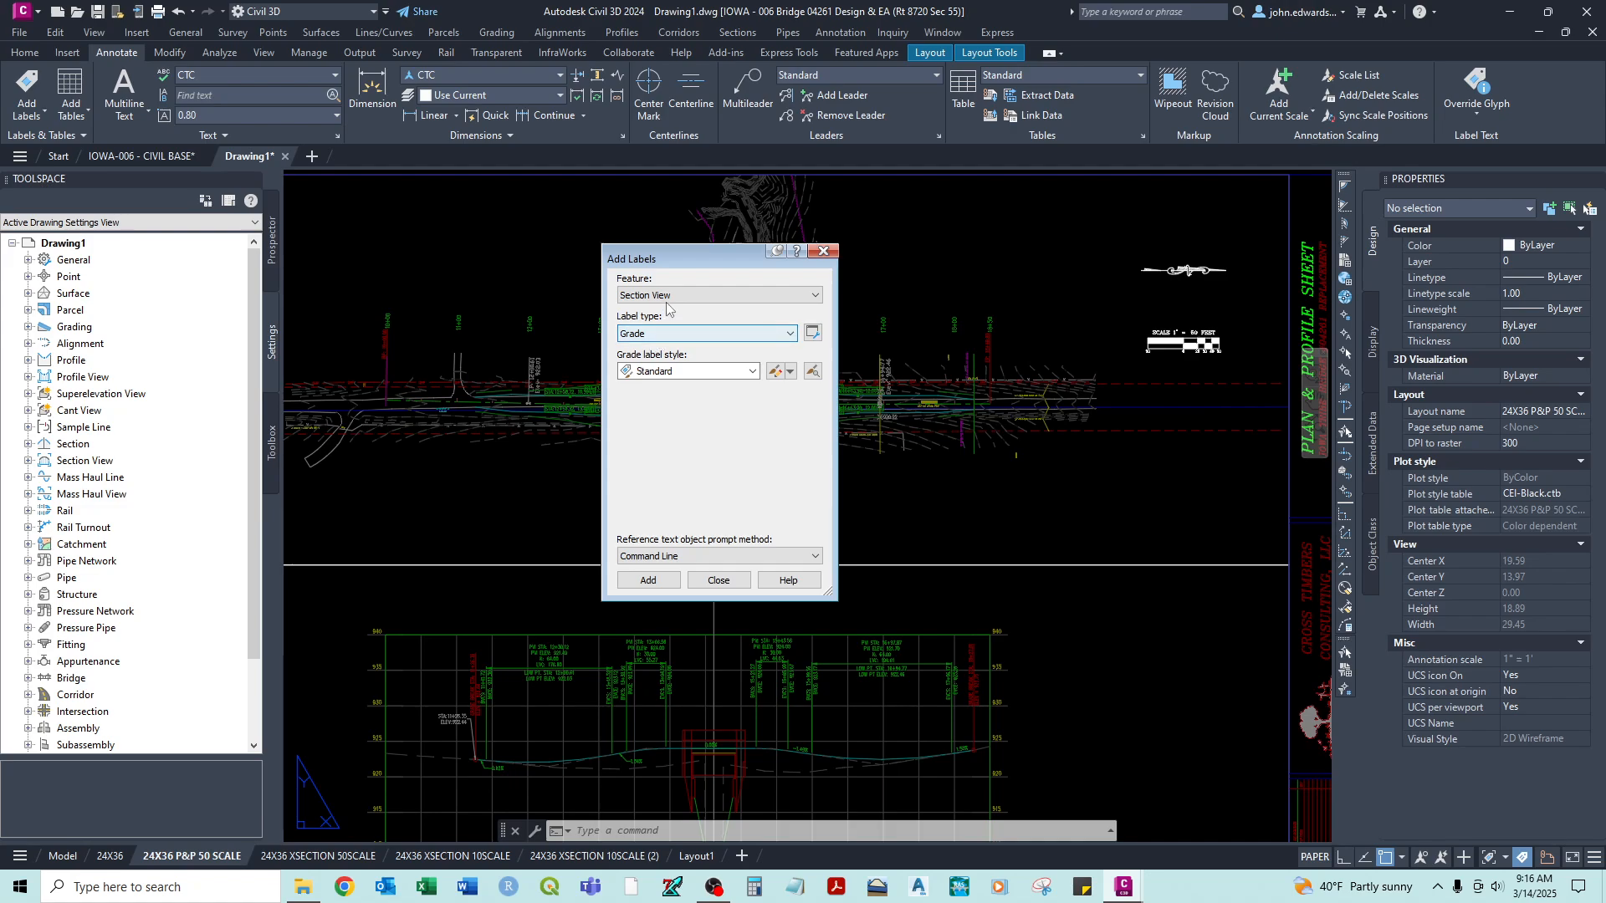
# - Set the label feature to Surface, review its available label types, and close the Add Labels dialog
pyautogui.click(668, 298)
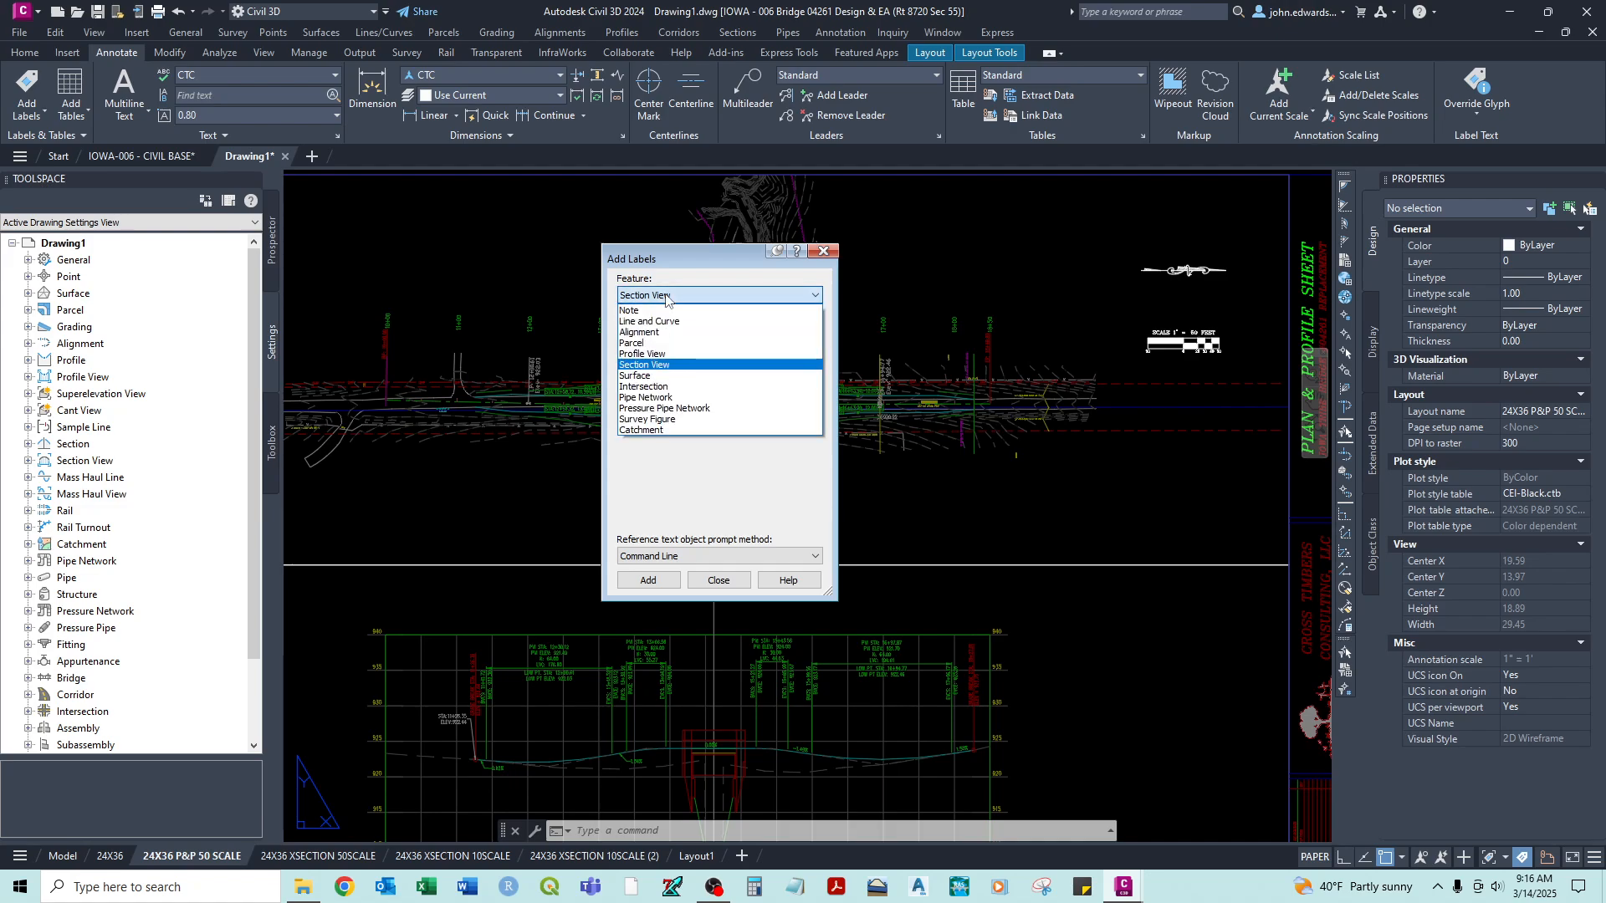
pyautogui.click(633, 376)
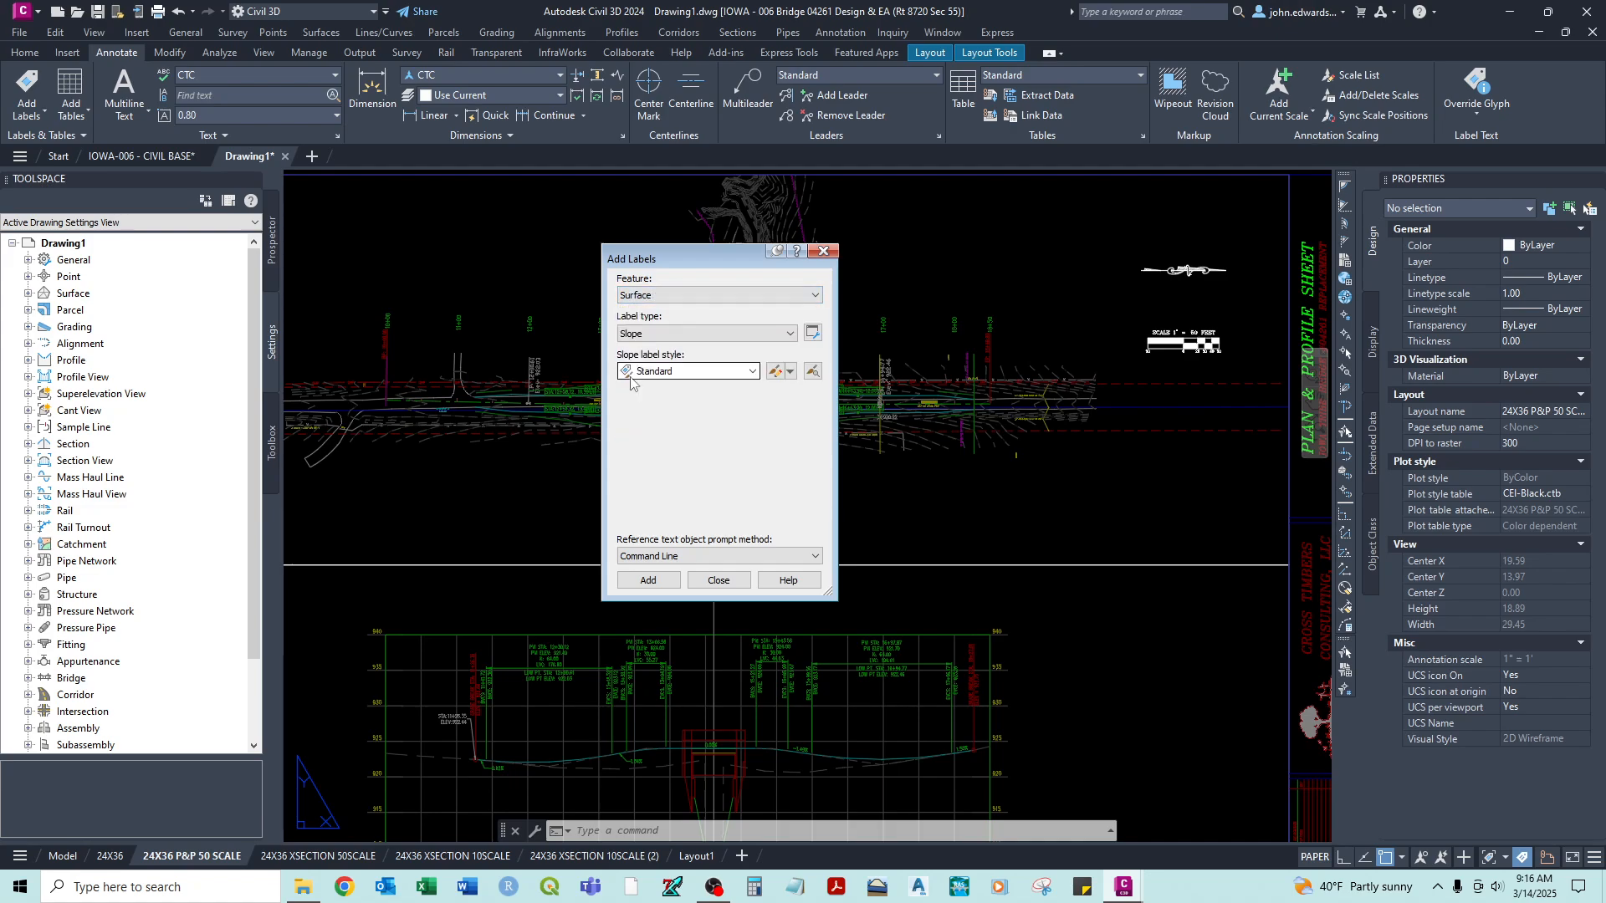
pyautogui.click(653, 336)
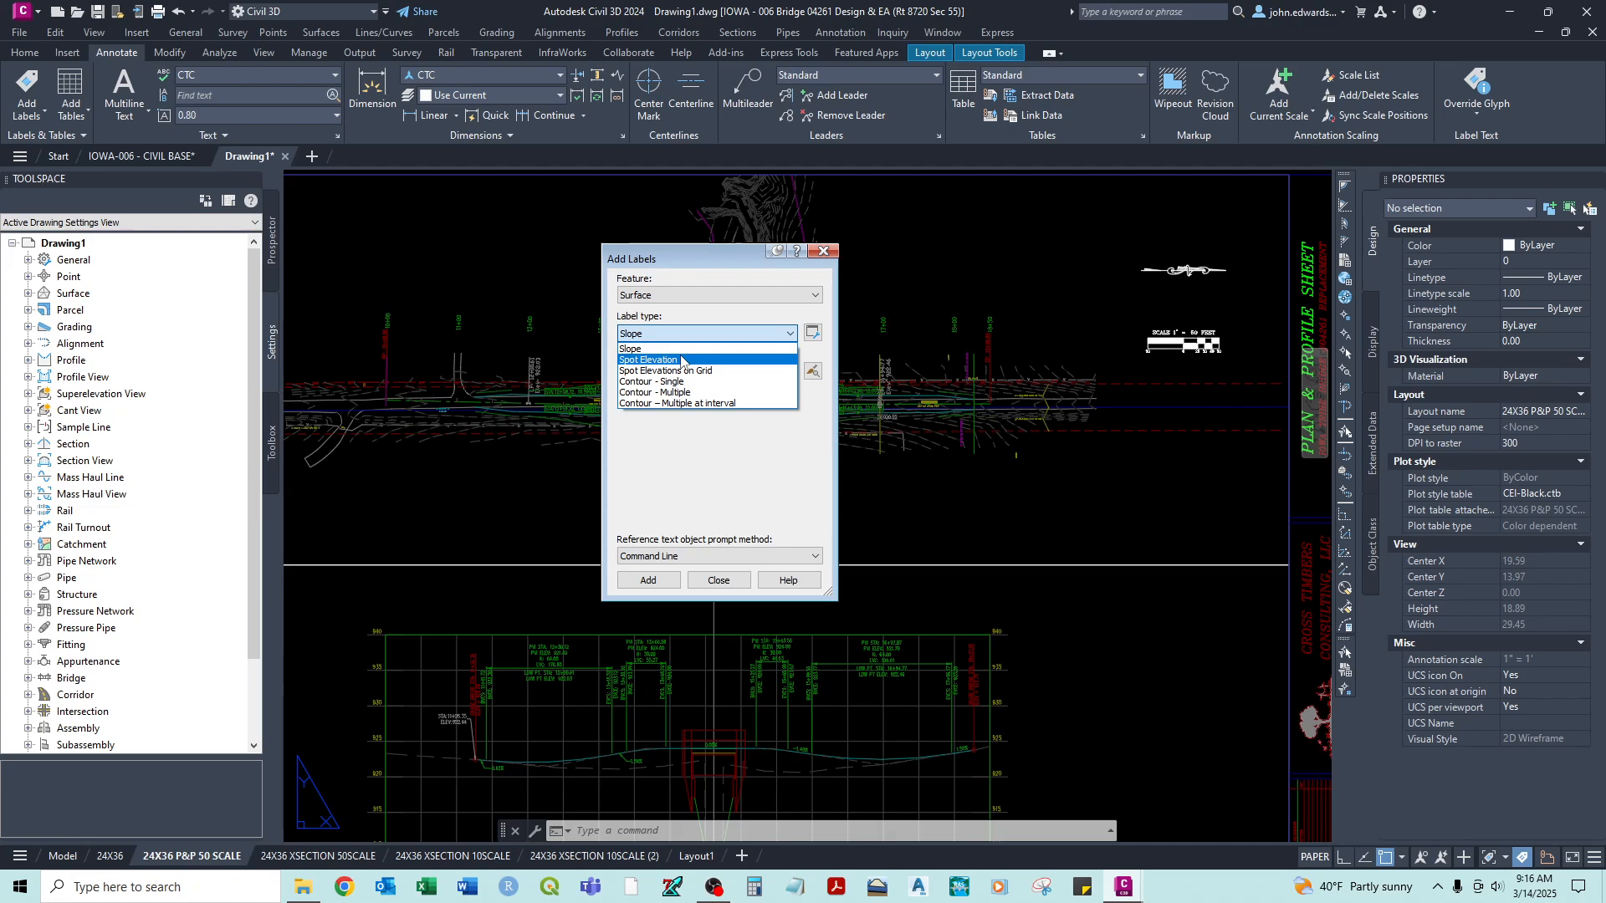
pyautogui.click(679, 284)
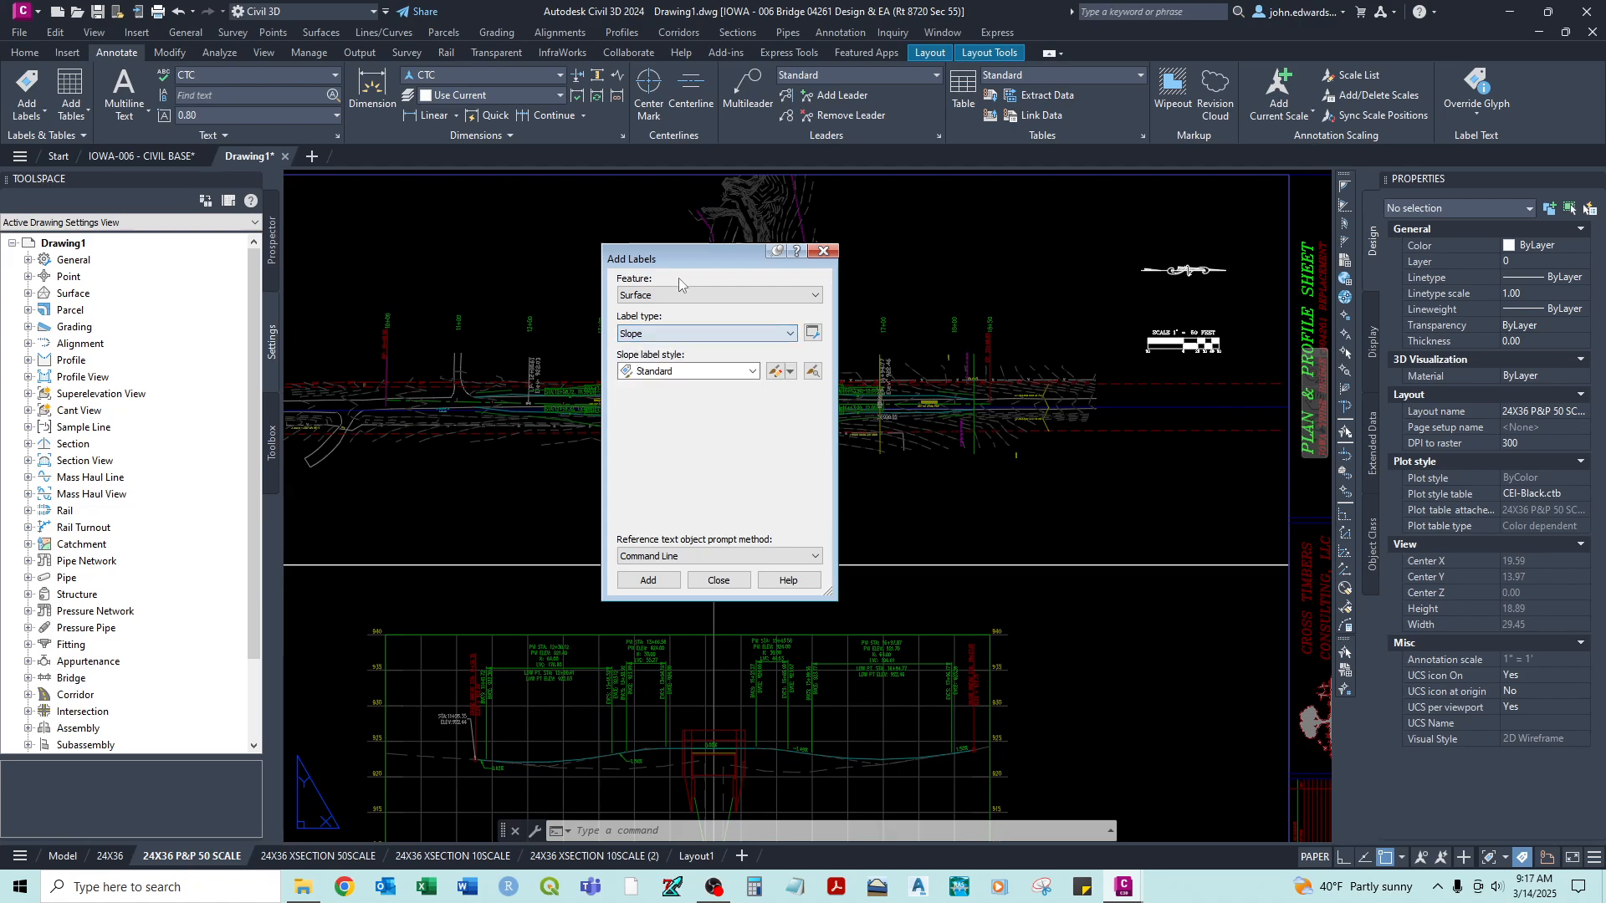
pyautogui.click(818, 252)
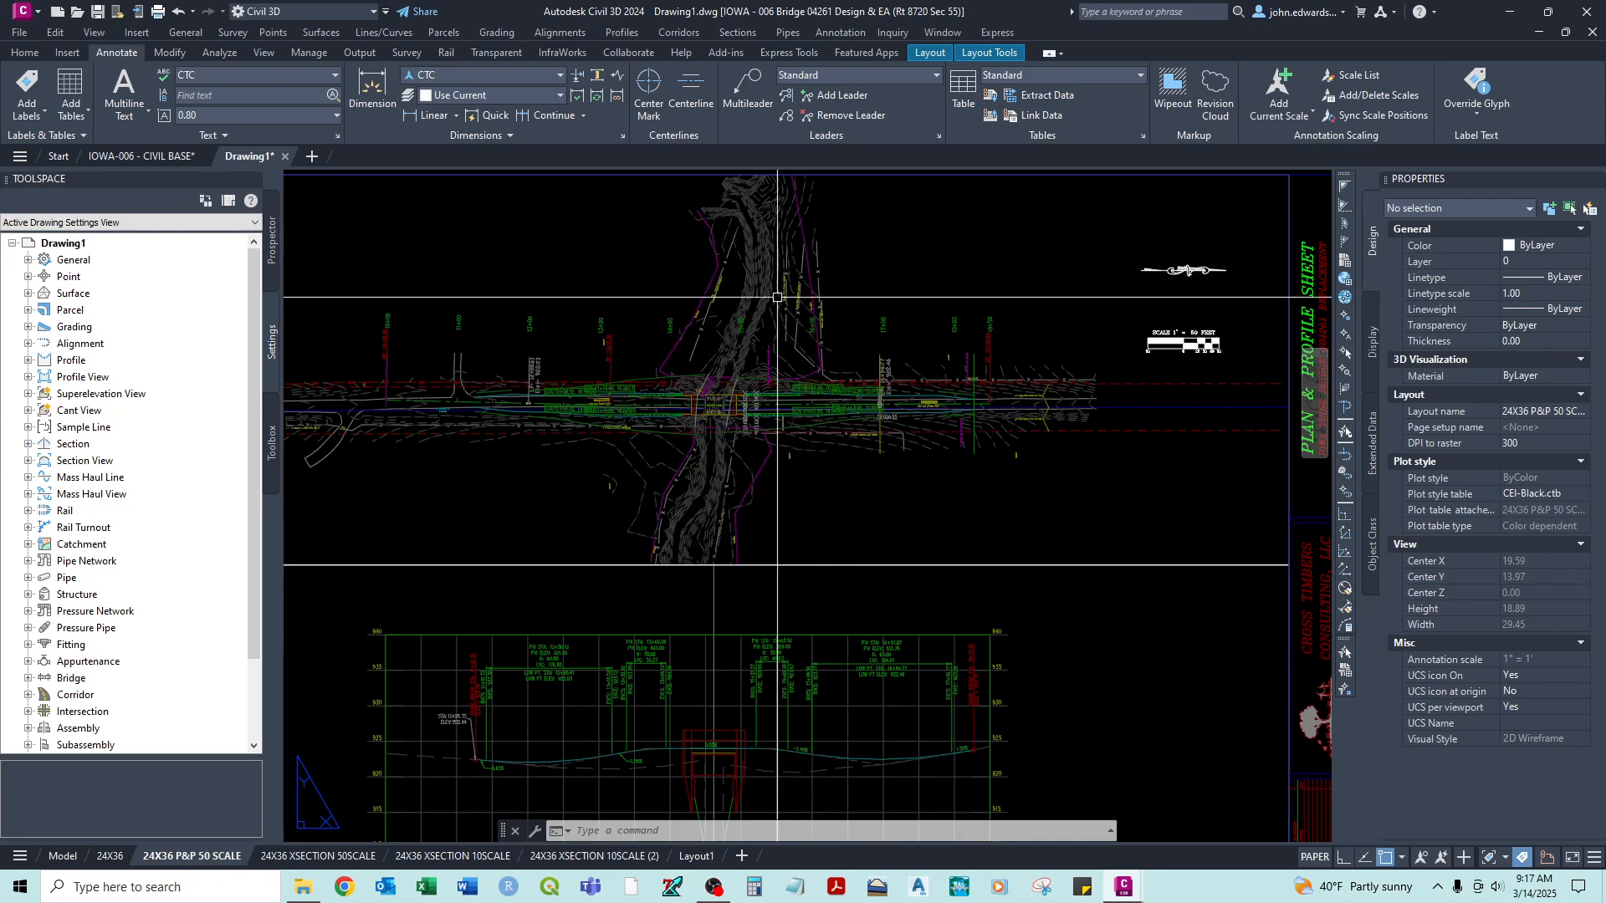
# - Activate model space inside the plan viewport and reopen the Add Labels dialog
pyautogui.moveTo(651, 343); pyautogui.dragTo(860, 454, button='middle')
pyautogui.click(861, 384)
pyautogui.doubleClick(862, 384)
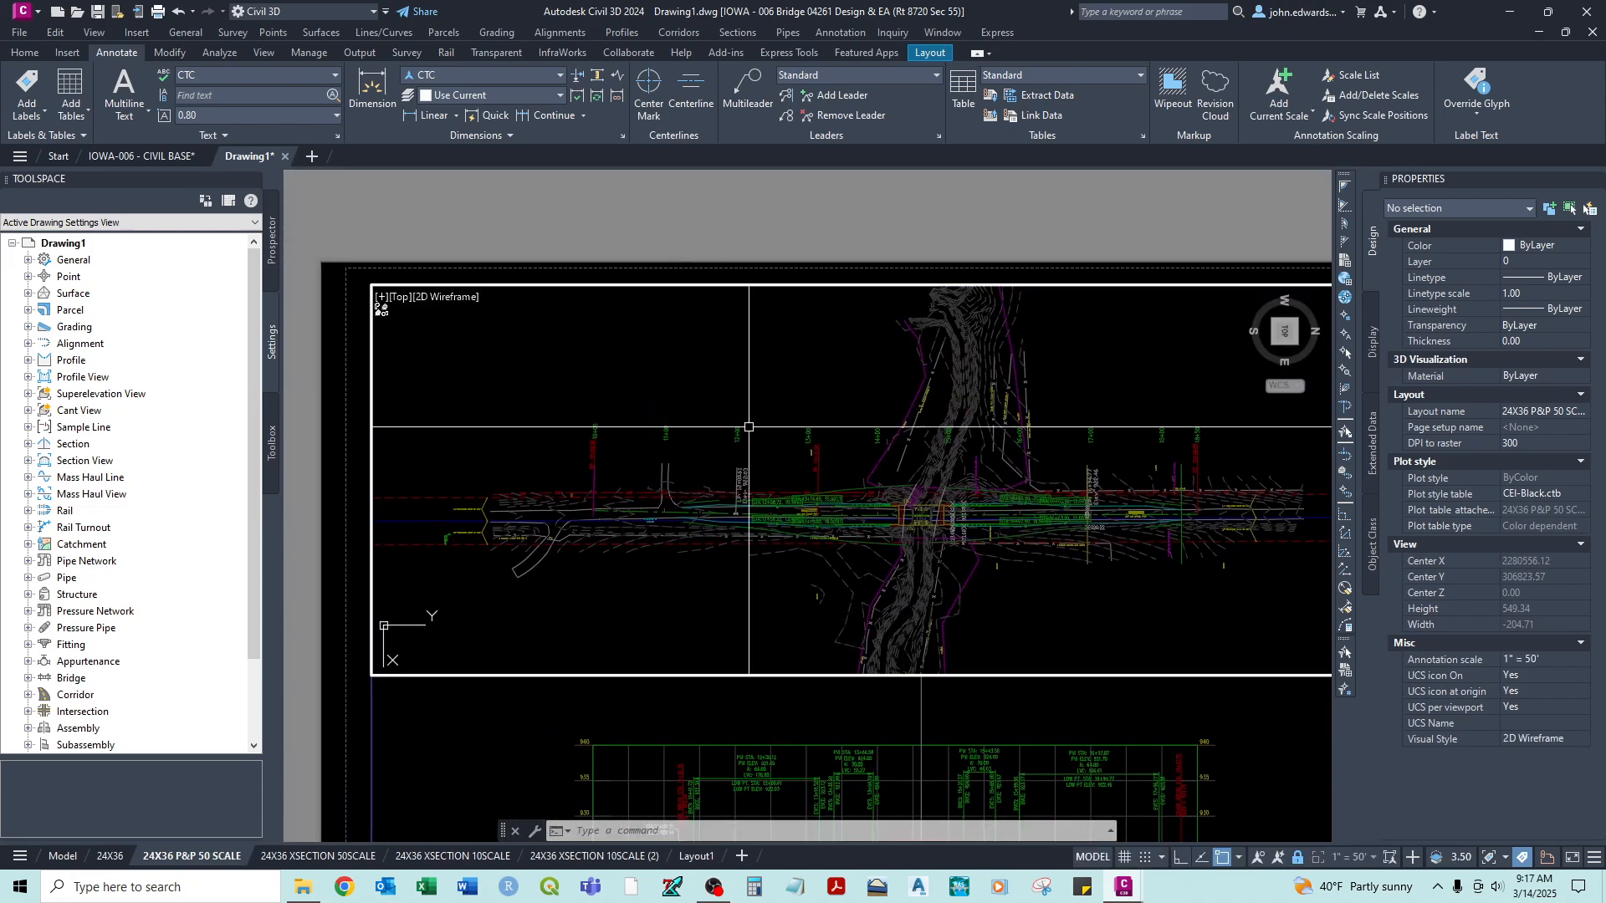
pyautogui.moveTo(760, 427); pyautogui.dragTo(672, 402, button='middle')
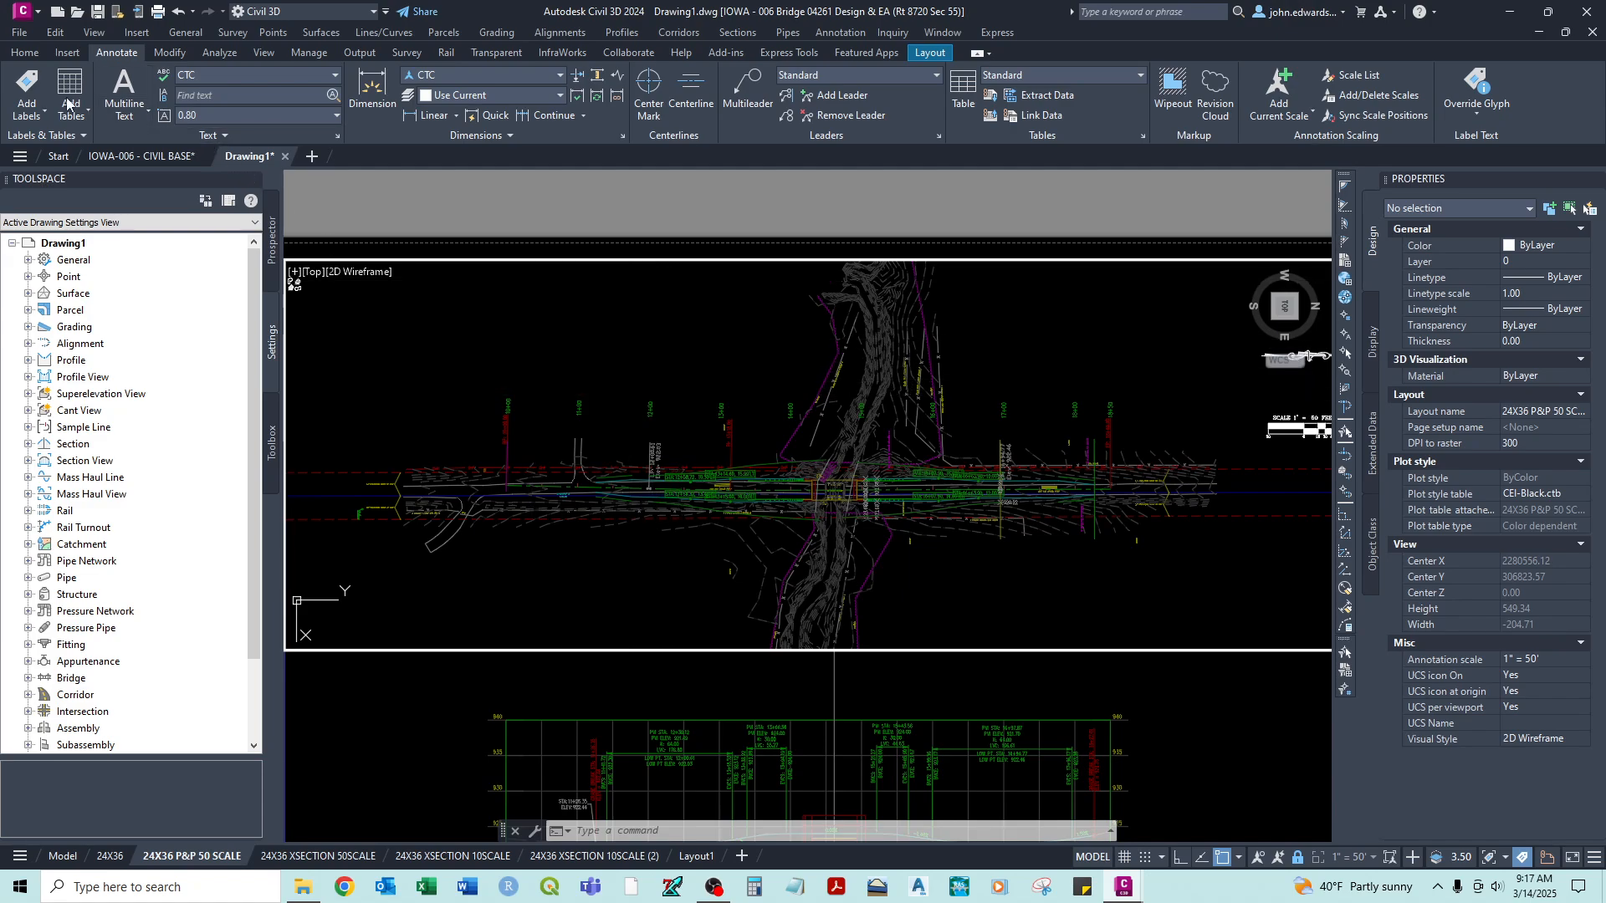
pyautogui.click(28, 88)
# - Configure an Alignment label of type Station Offset with the Station Offset and Coordinates style and marker style <none>
pyautogui.click(653, 296)
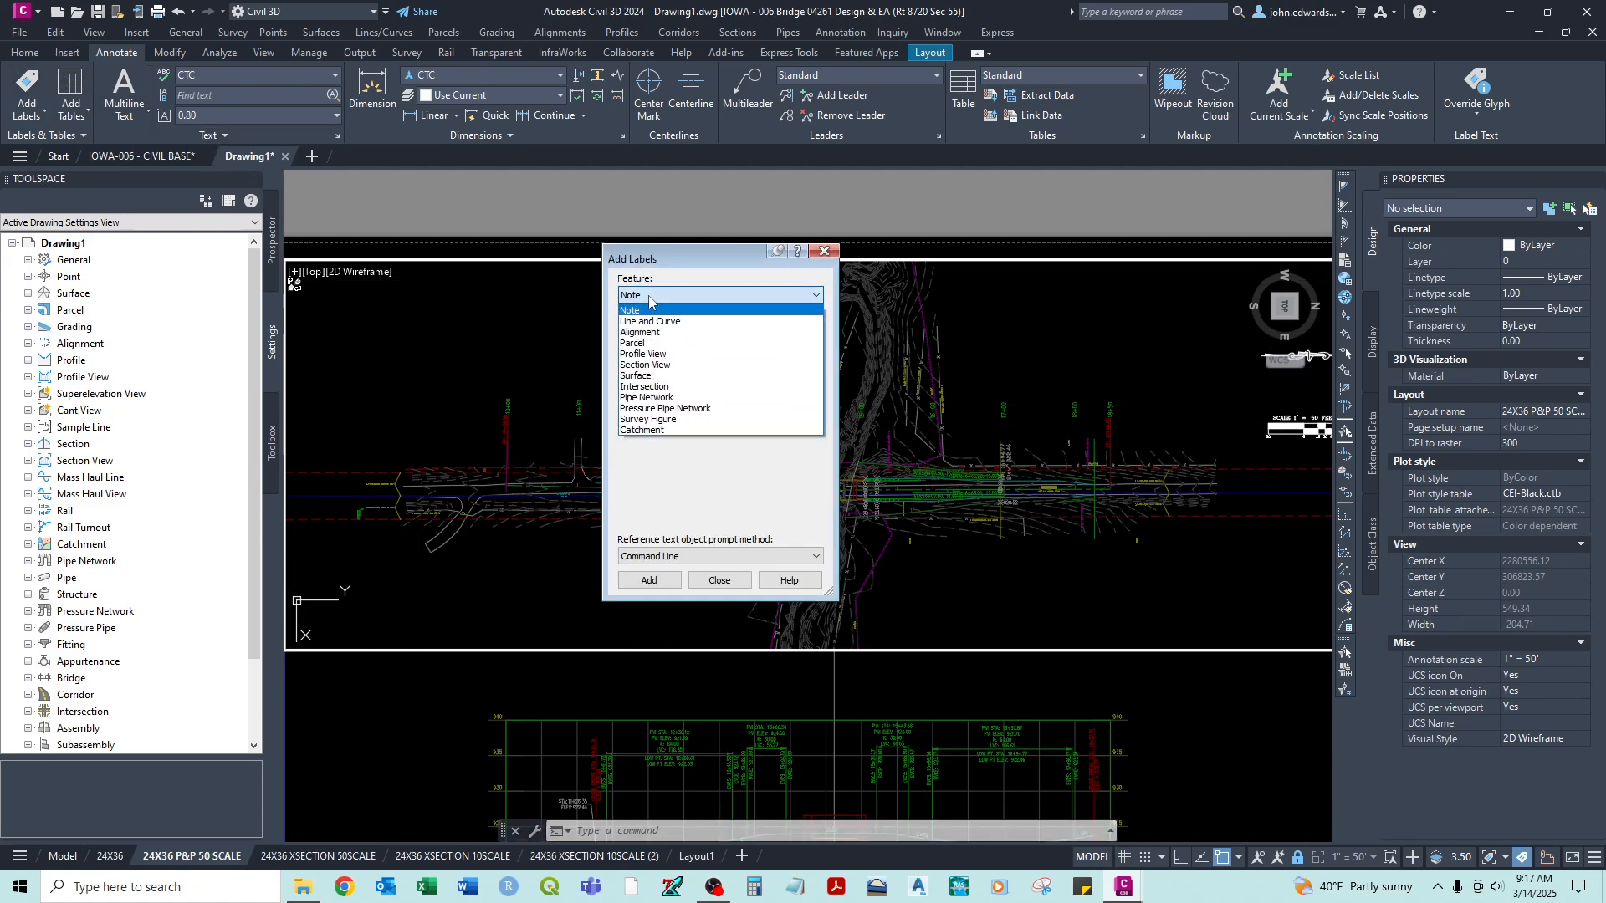
pyautogui.click(636, 333)
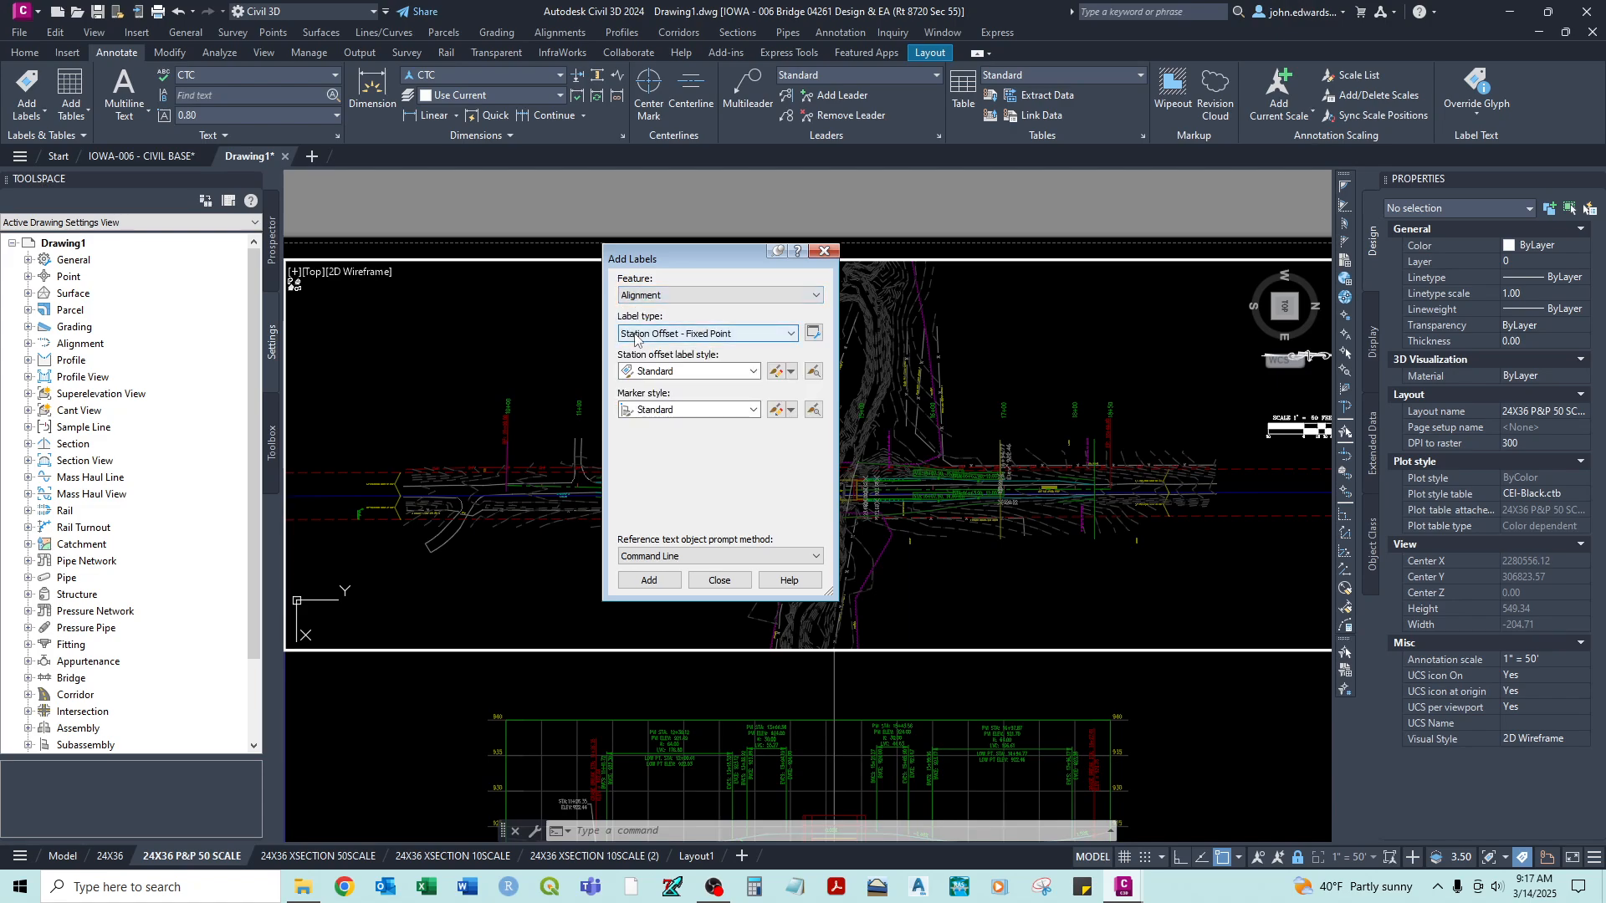
pyautogui.click(702, 334)
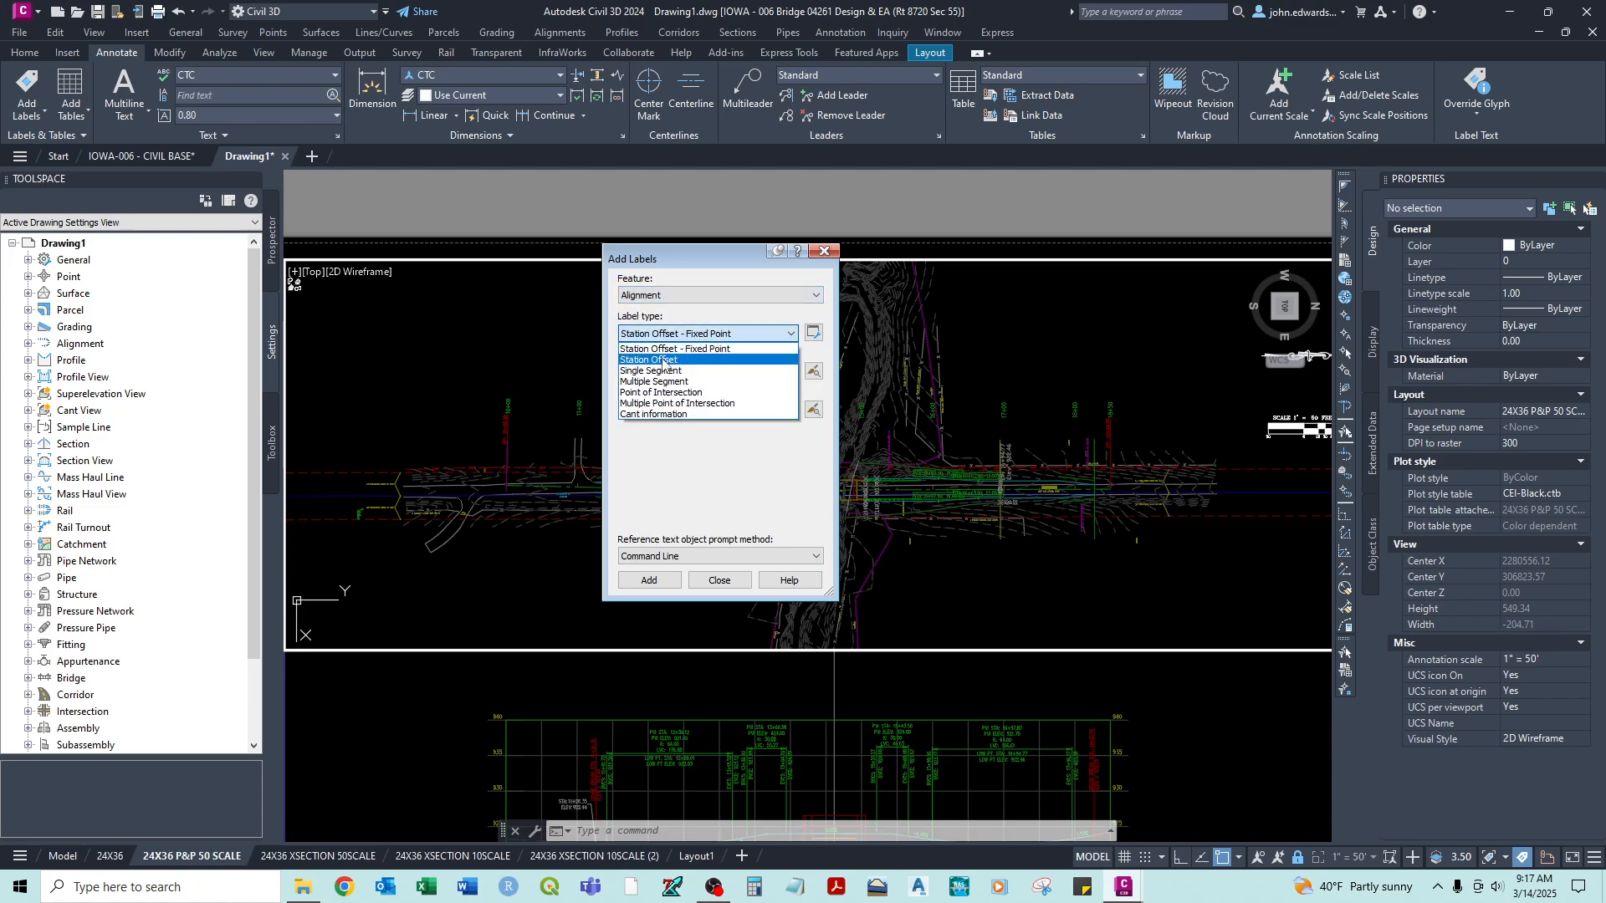
pyautogui.click(665, 360)
pyautogui.click(715, 372)
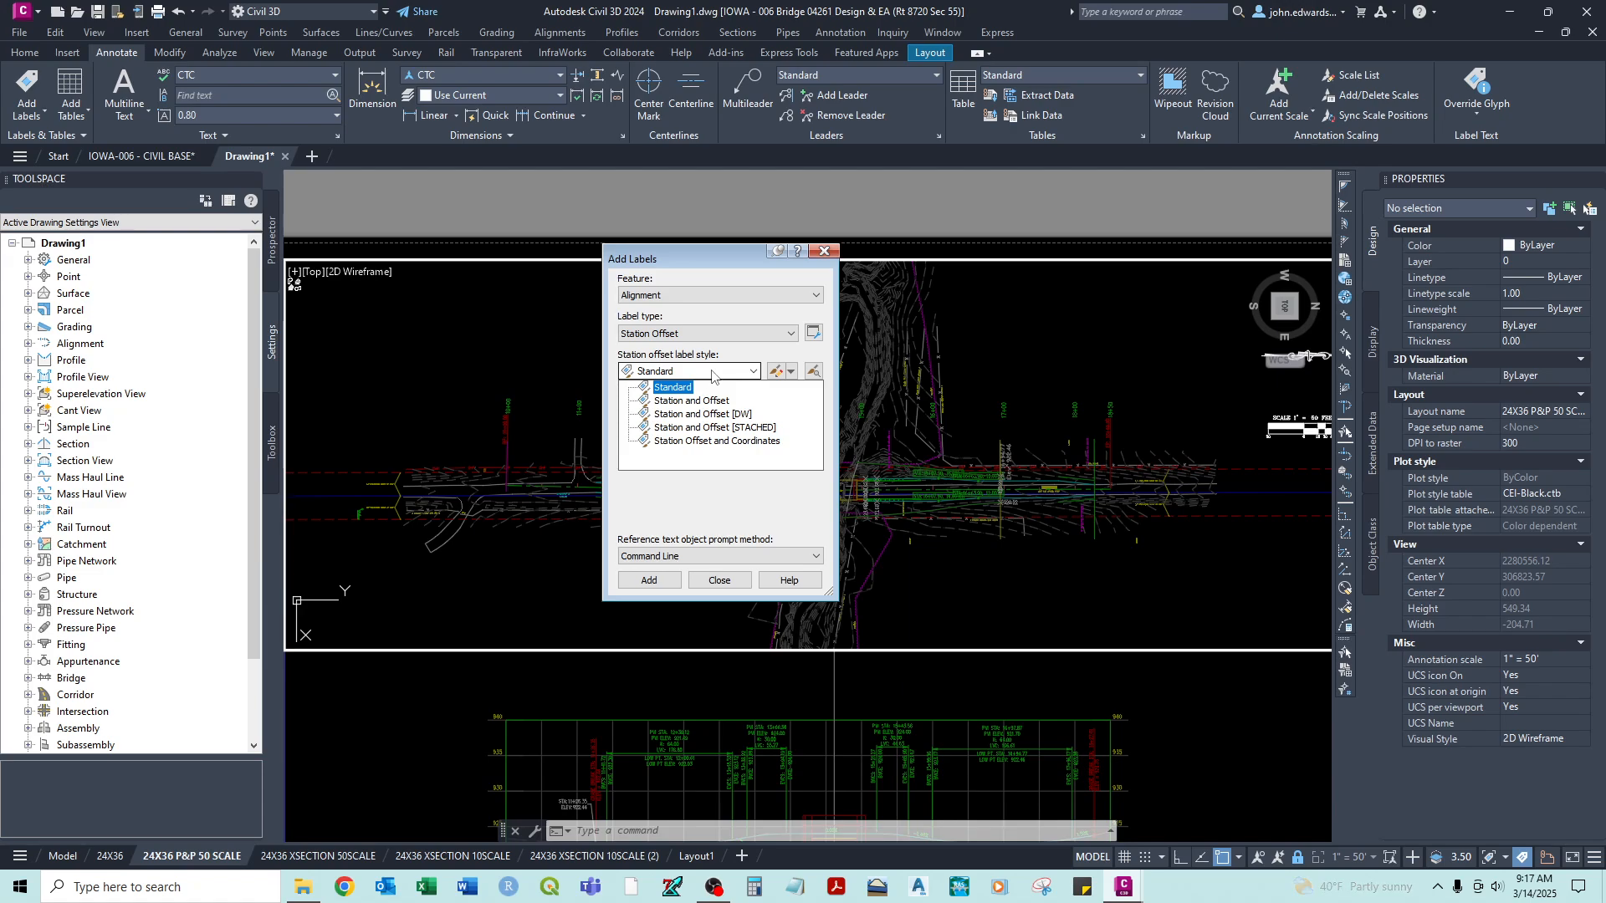
pyautogui.click(694, 441)
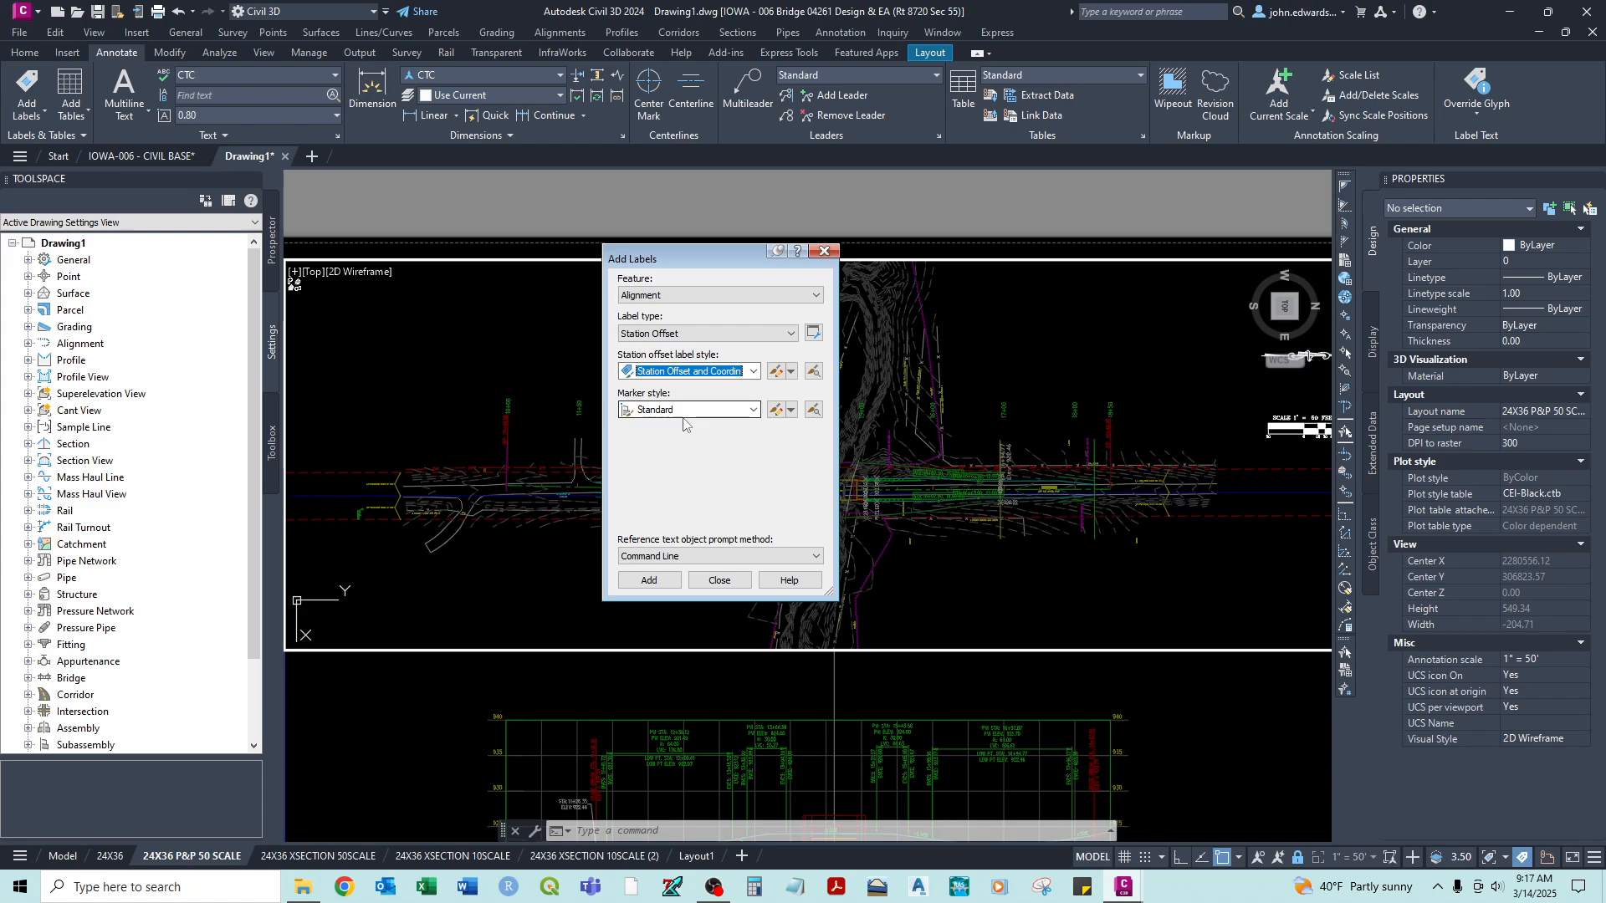
pyautogui.click(683, 411)
pyautogui.scroll(1, 652, 452)
pyautogui.click(649, 430)
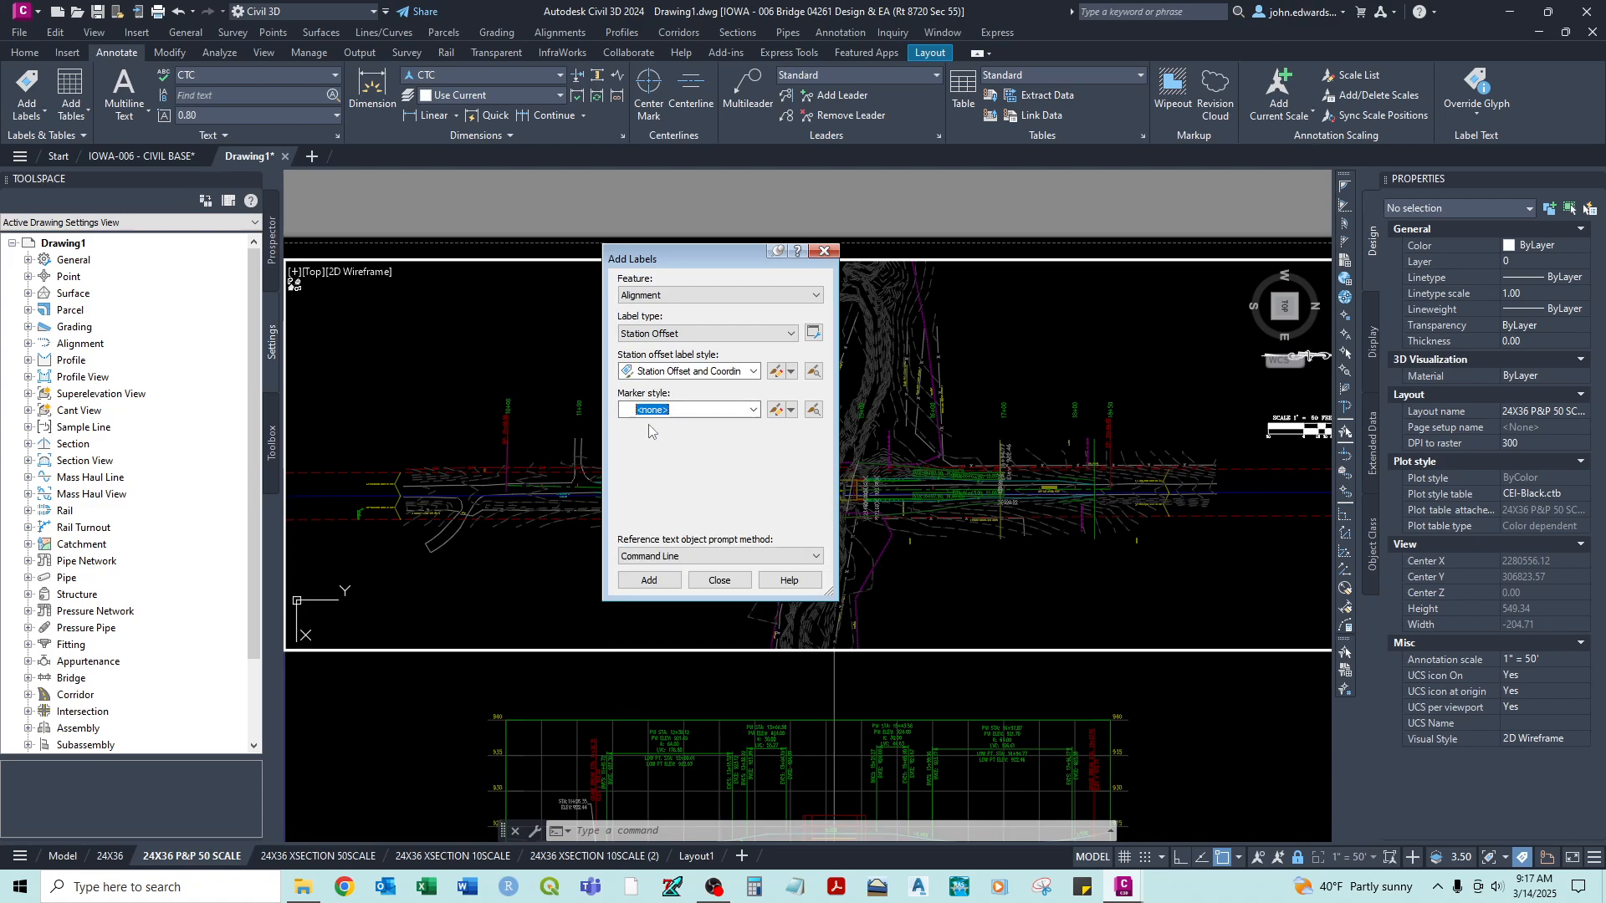
# - Label the IOWA-006 centerline alignment at its beginning point, station 10+00.00, with a 0.00 offset
pyautogui.click(649, 580)
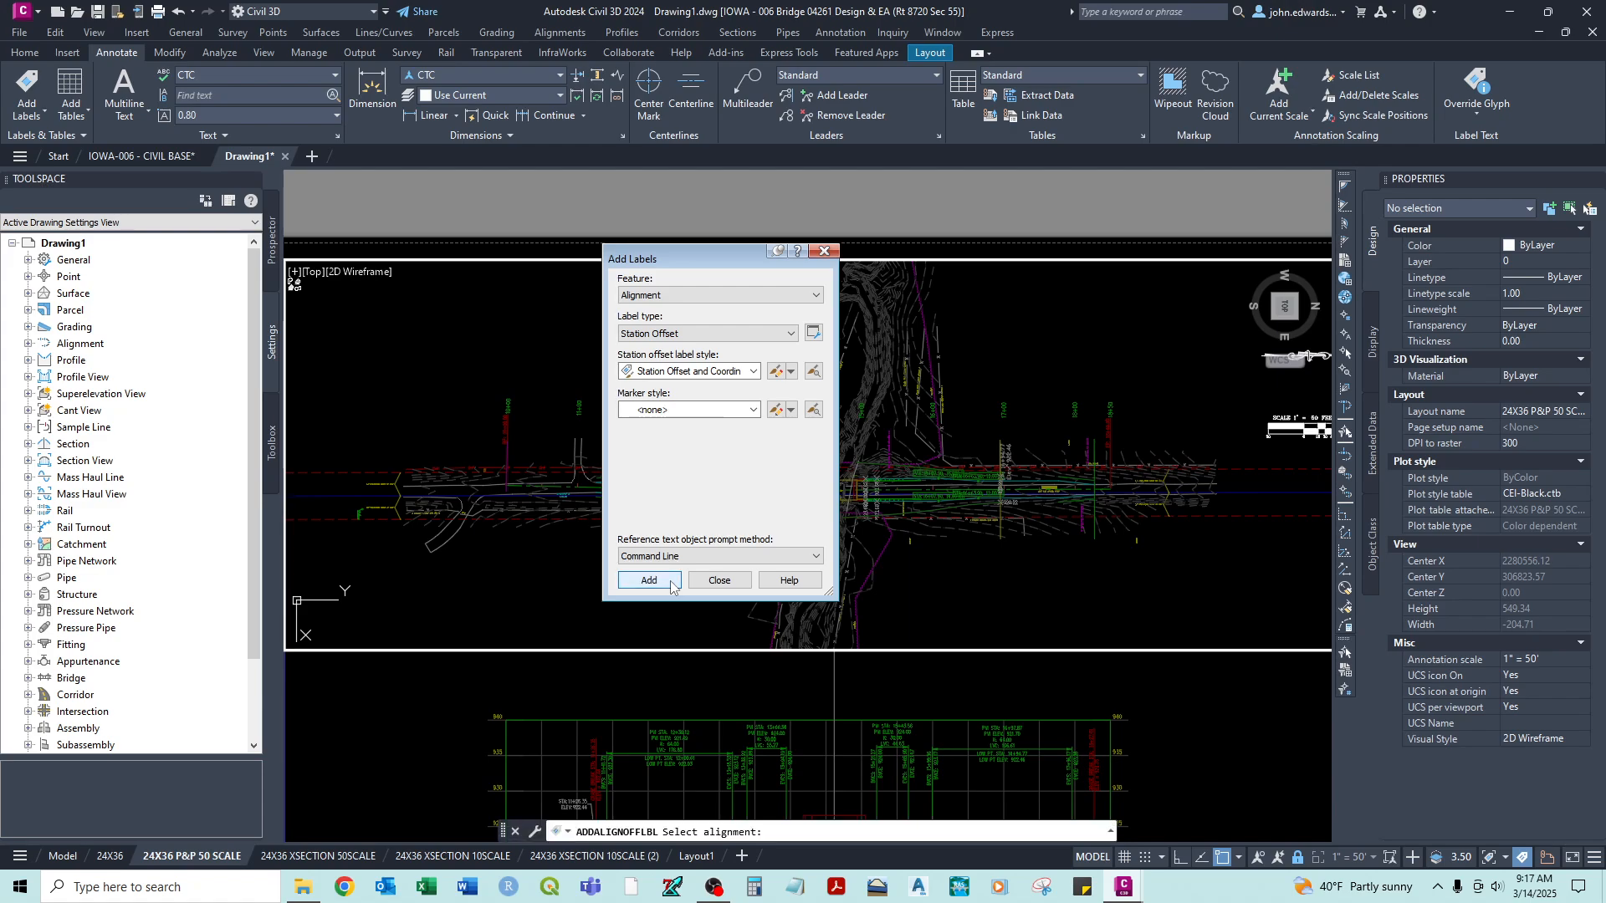
pyautogui.moveTo(429, 488); pyautogui.dragTo(497, 494, button='middle')
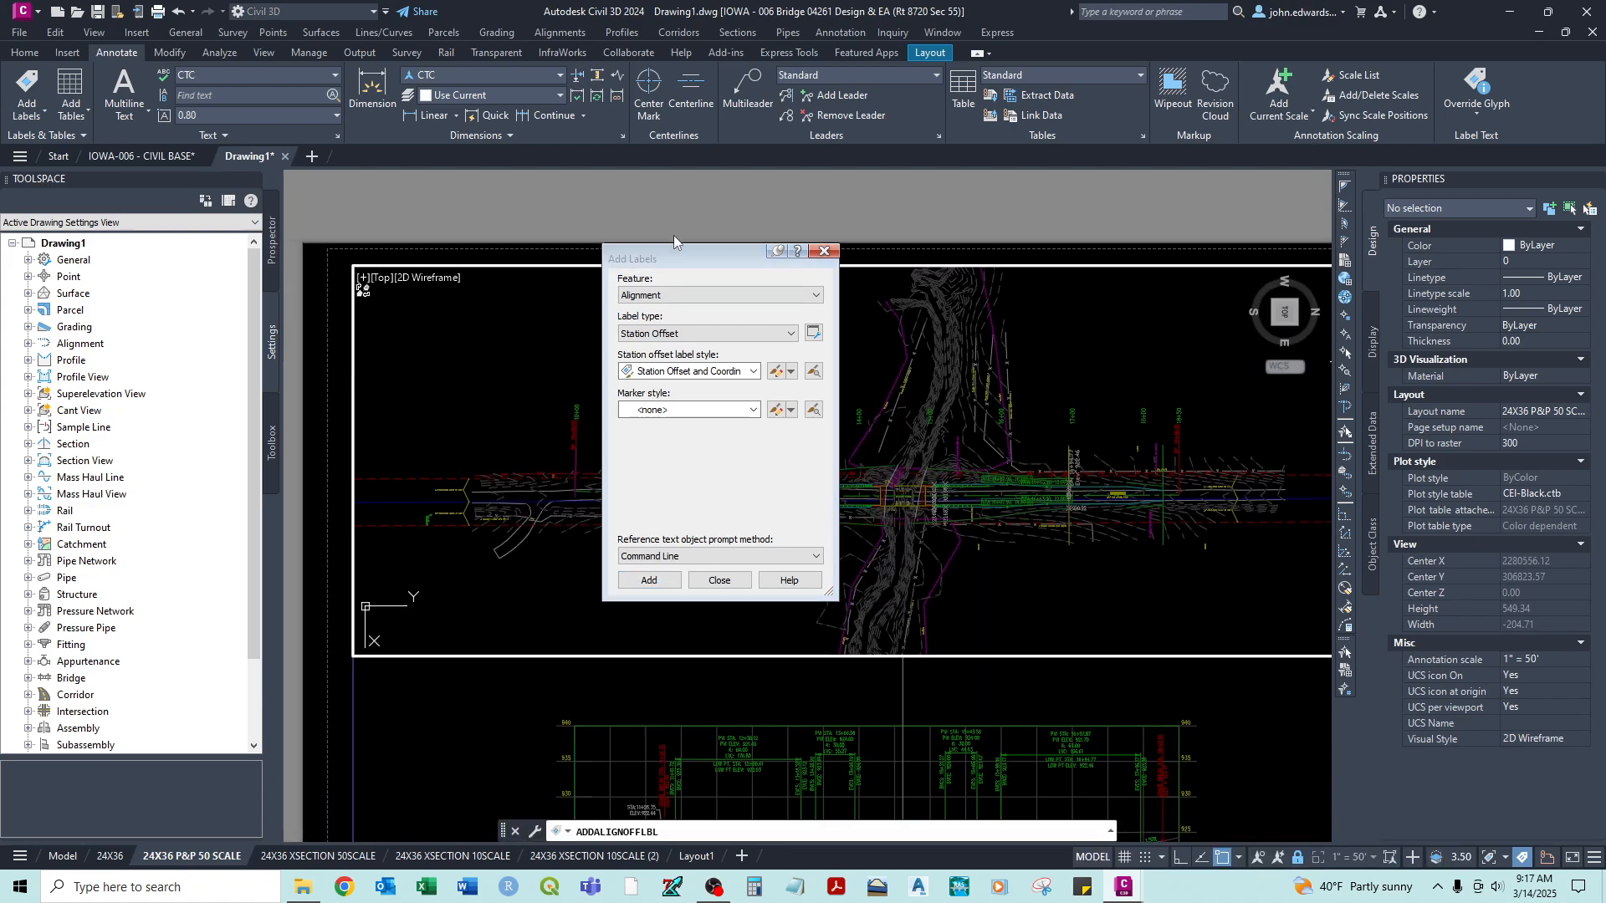
pyautogui.moveTo(664, 253); pyautogui.dragTo(1418, 259)
pyautogui.scroll(7, 602, 499)
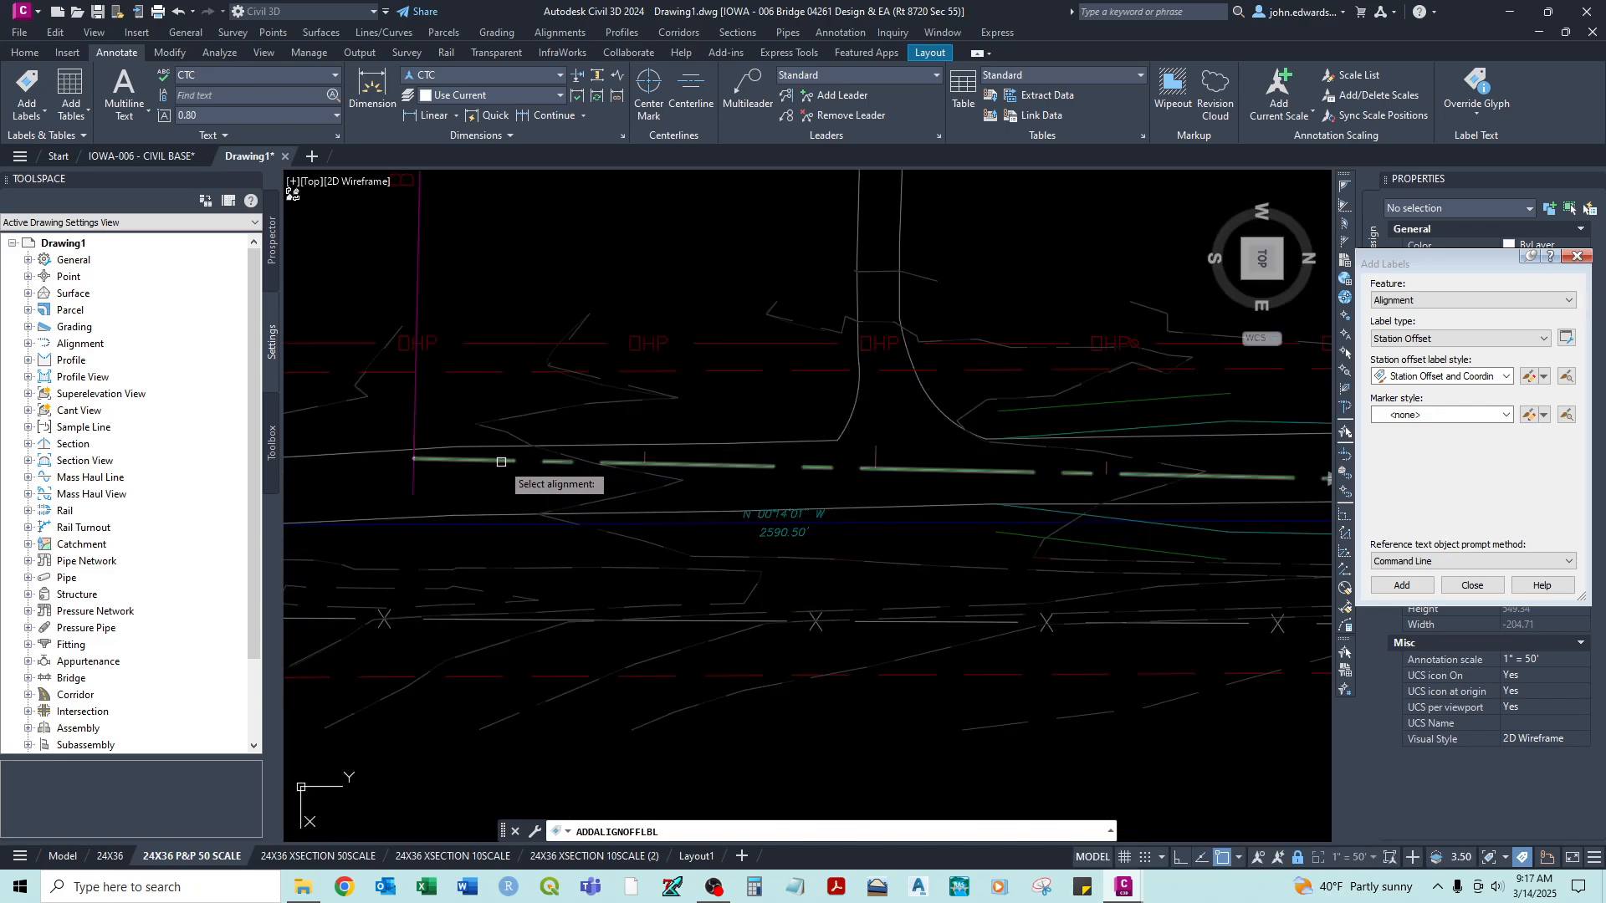
pyautogui.click(501, 462)
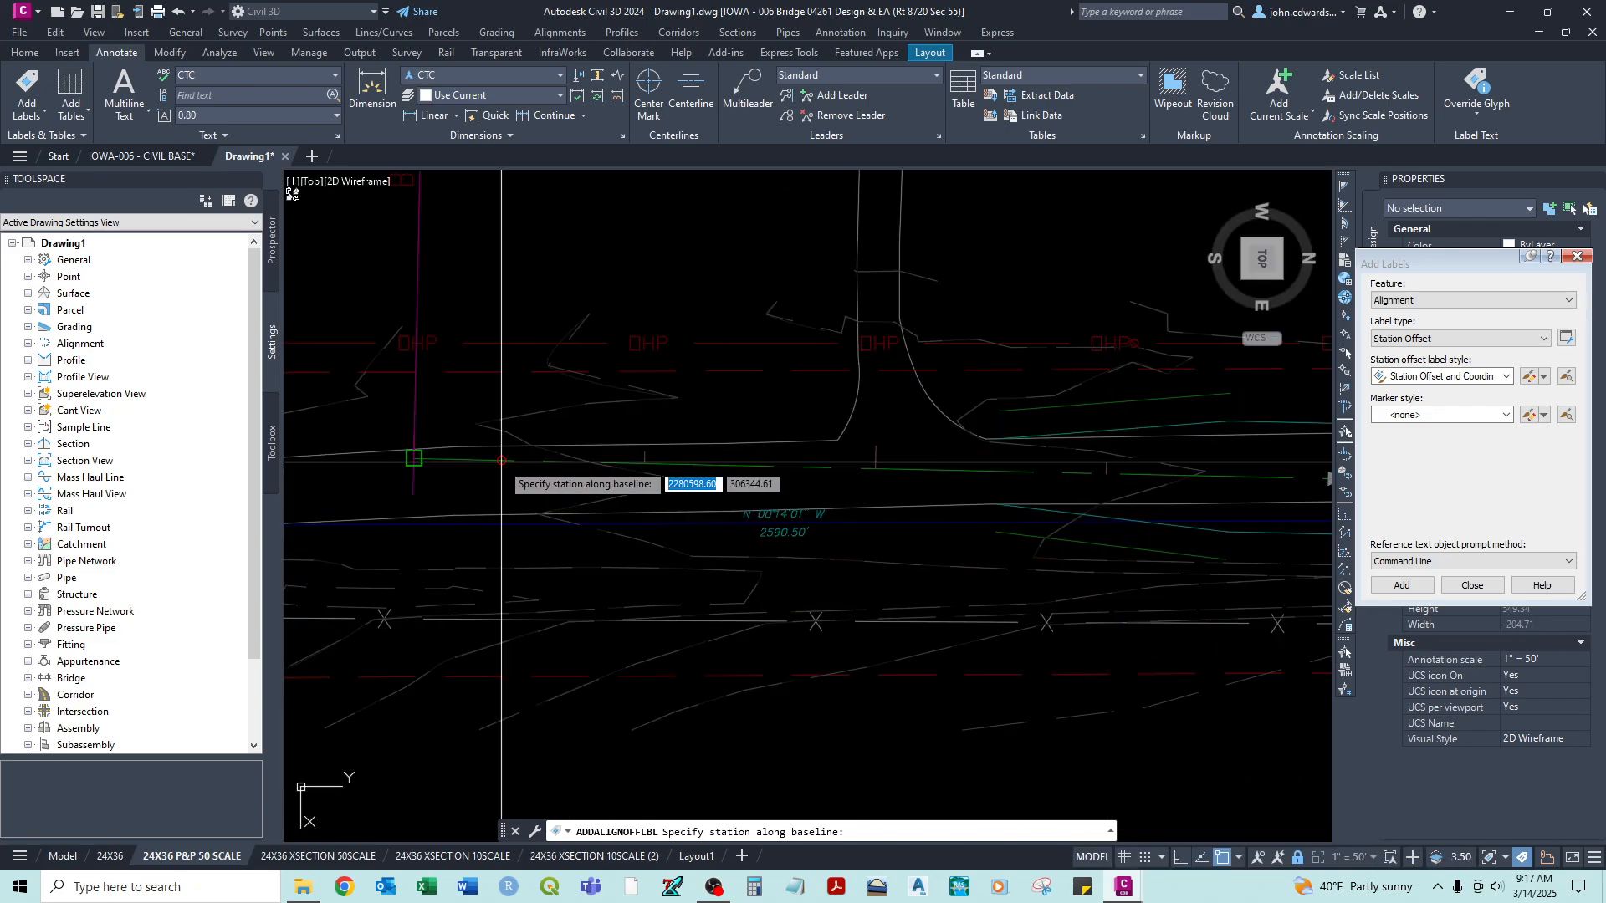
pyautogui.click(414, 459)
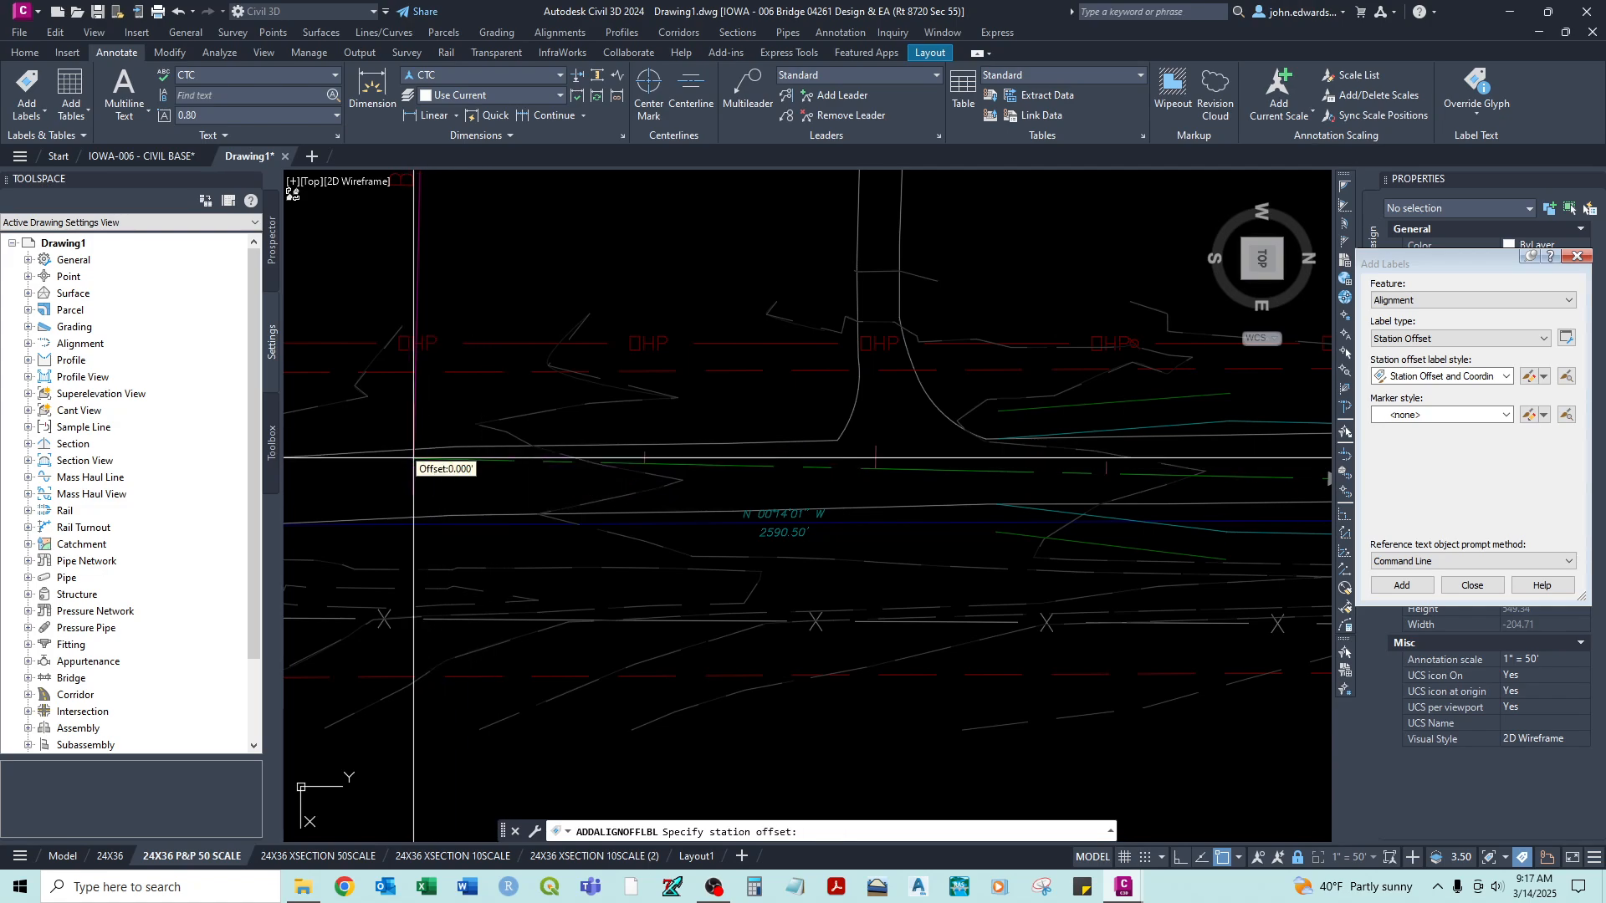
pyautogui.scroll(5, 436, 412)
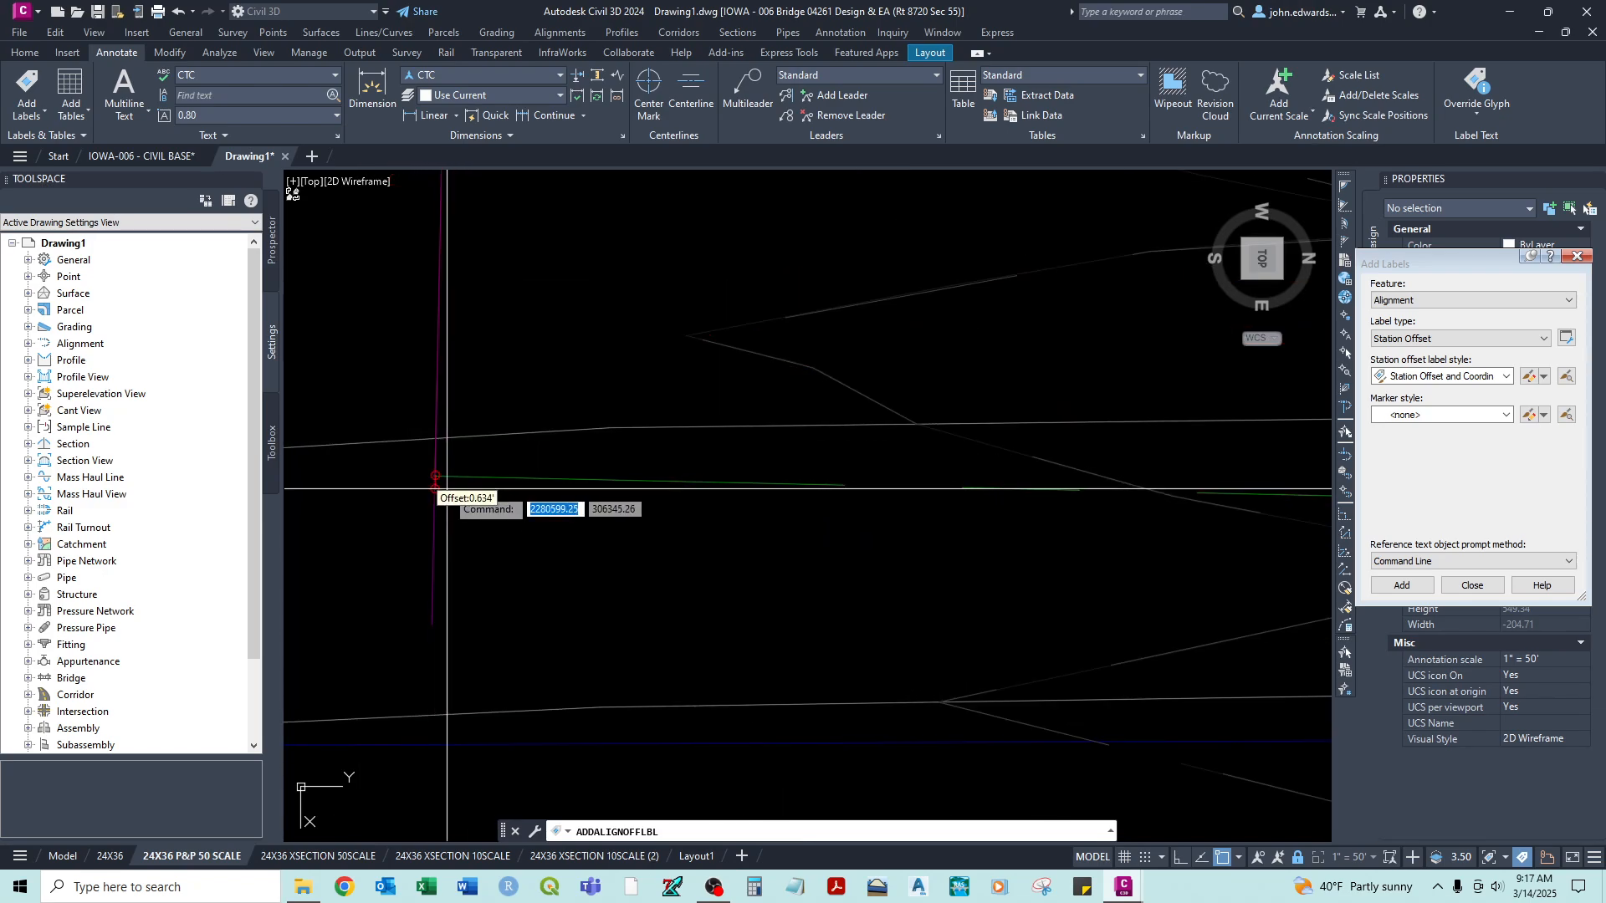
pyautogui.click(435, 476)
pyautogui.scroll(-5, 430, 459)
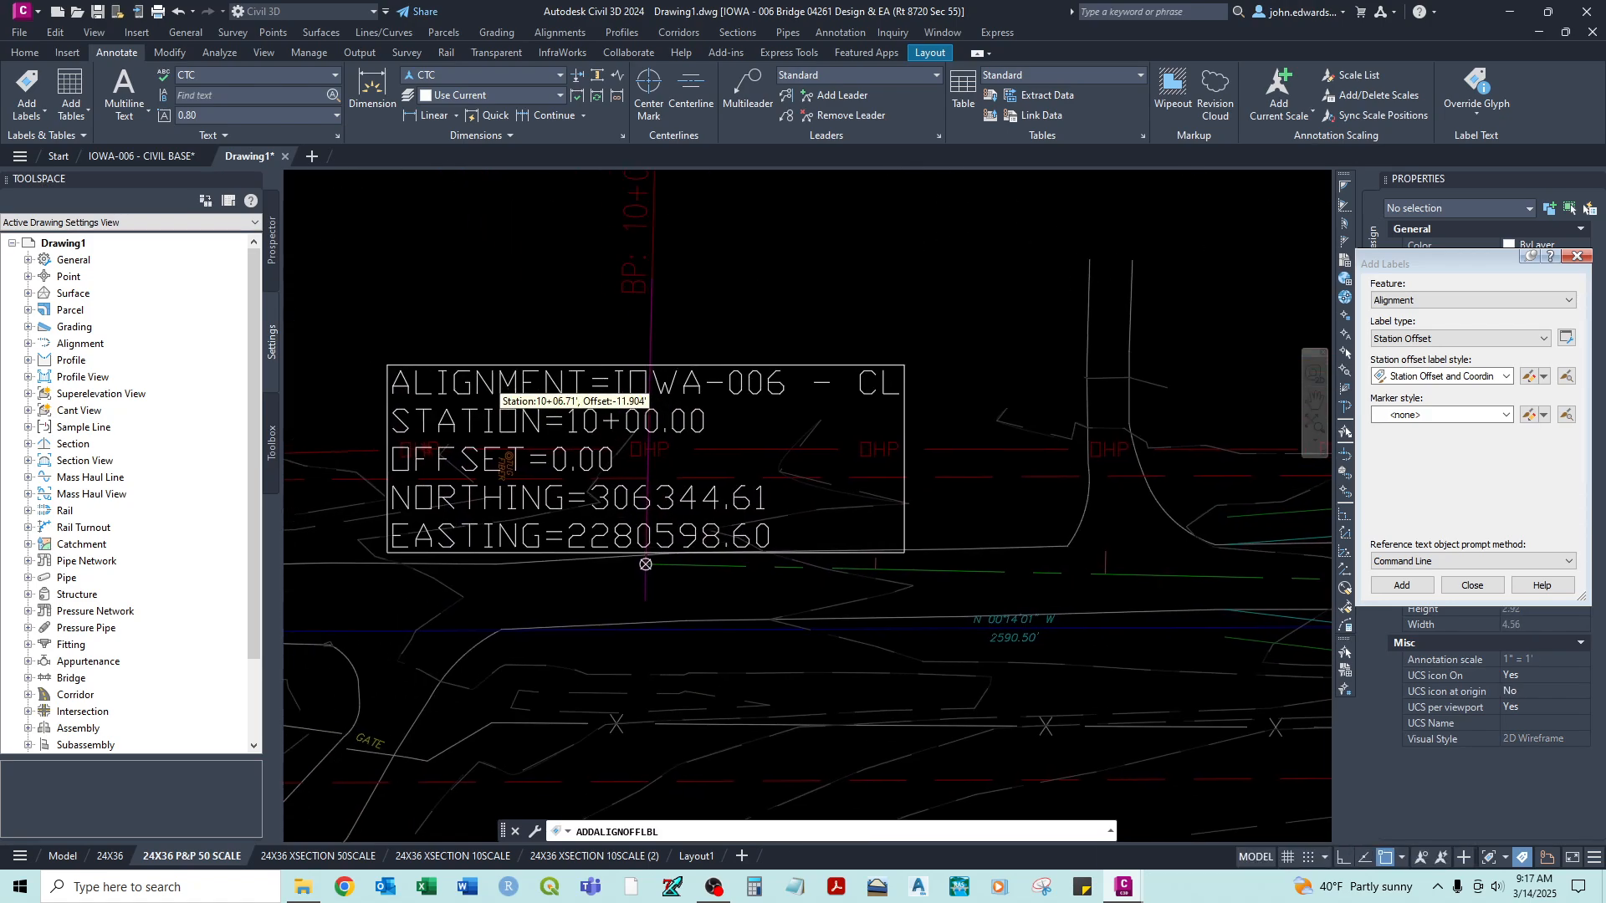
pyautogui.scroll(-5, 690, 383)
pyautogui.press('Escape')
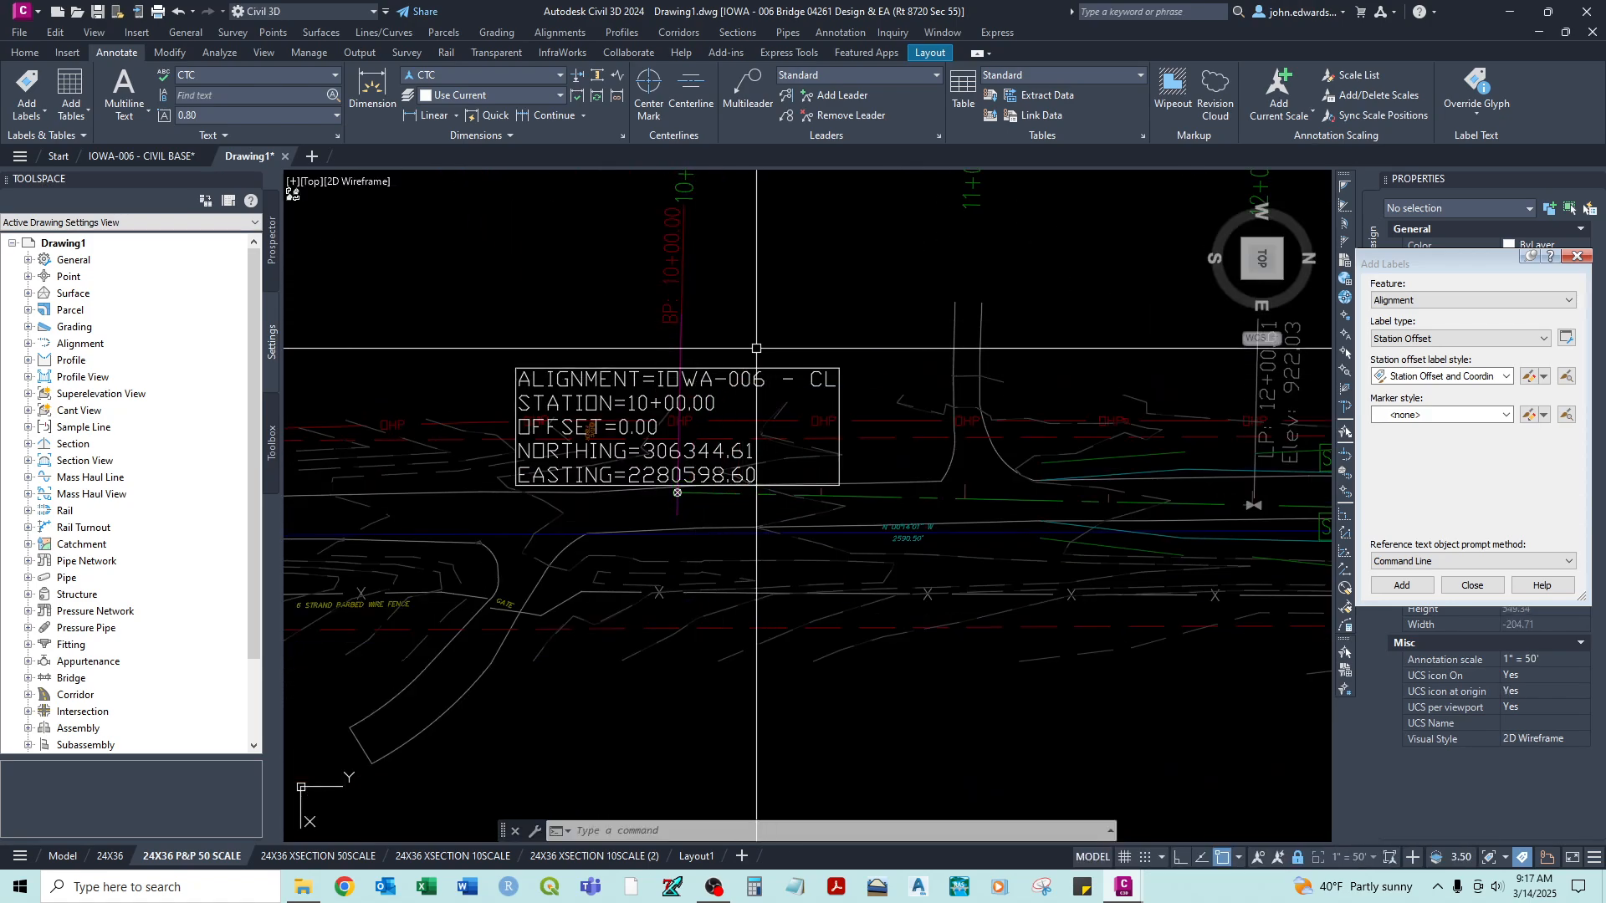
# - Move the station offset and coordinates label into the clear area above the alignment's start, left of the 10+00 station text
pyautogui.moveTo(739, 343); pyautogui.dragTo(751, 417, button='middle')
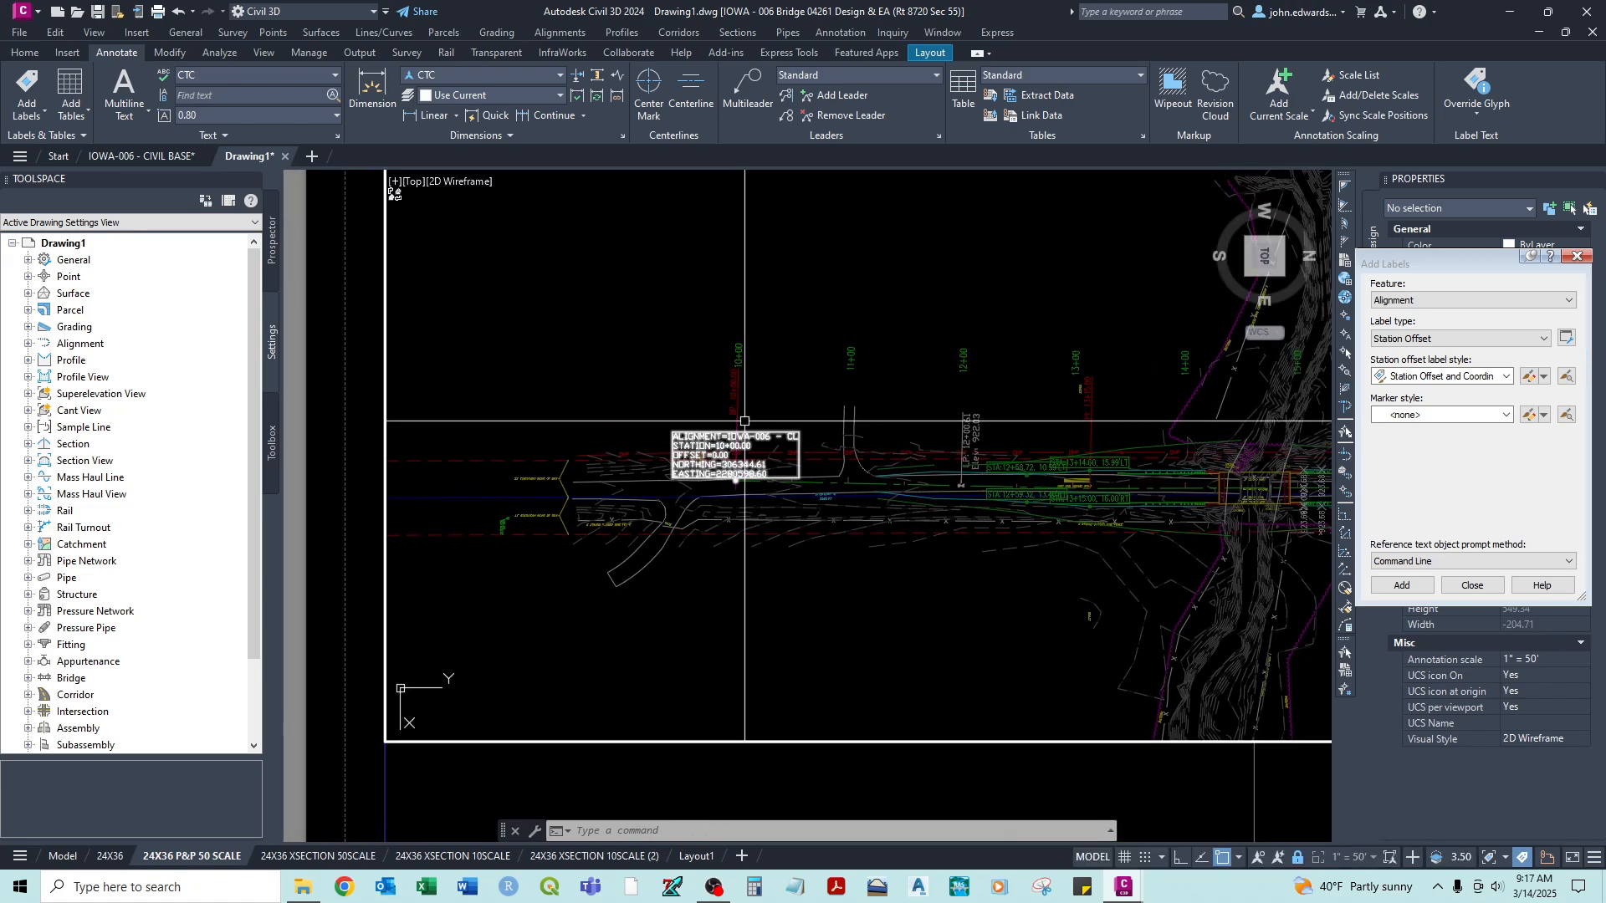
pyautogui.click(736, 468)
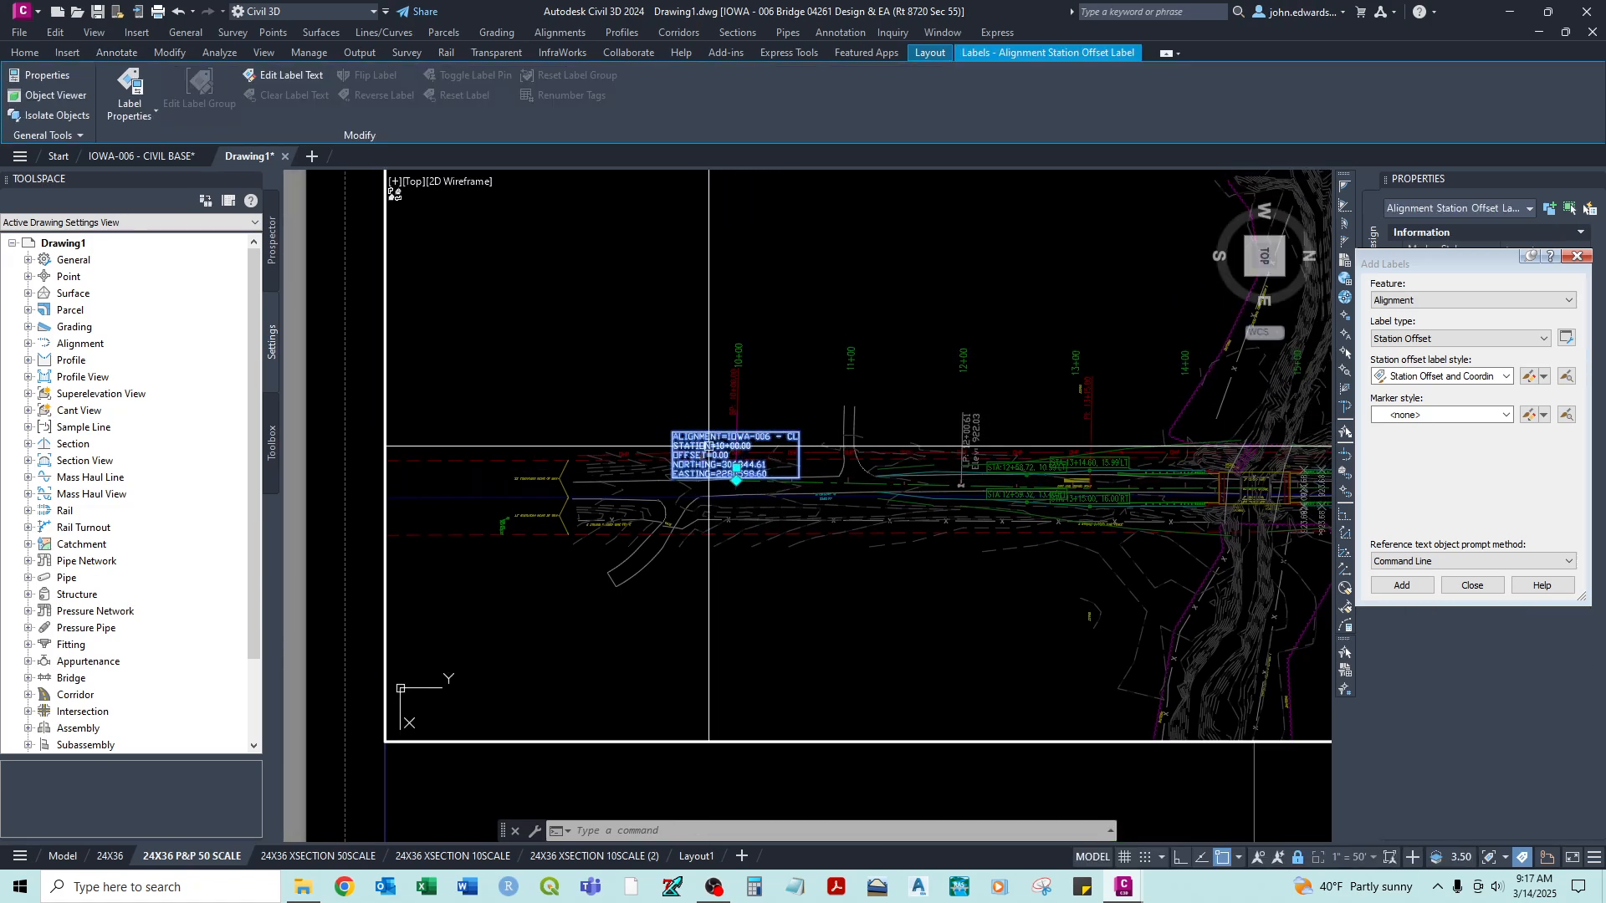
pyautogui.click(736, 468)
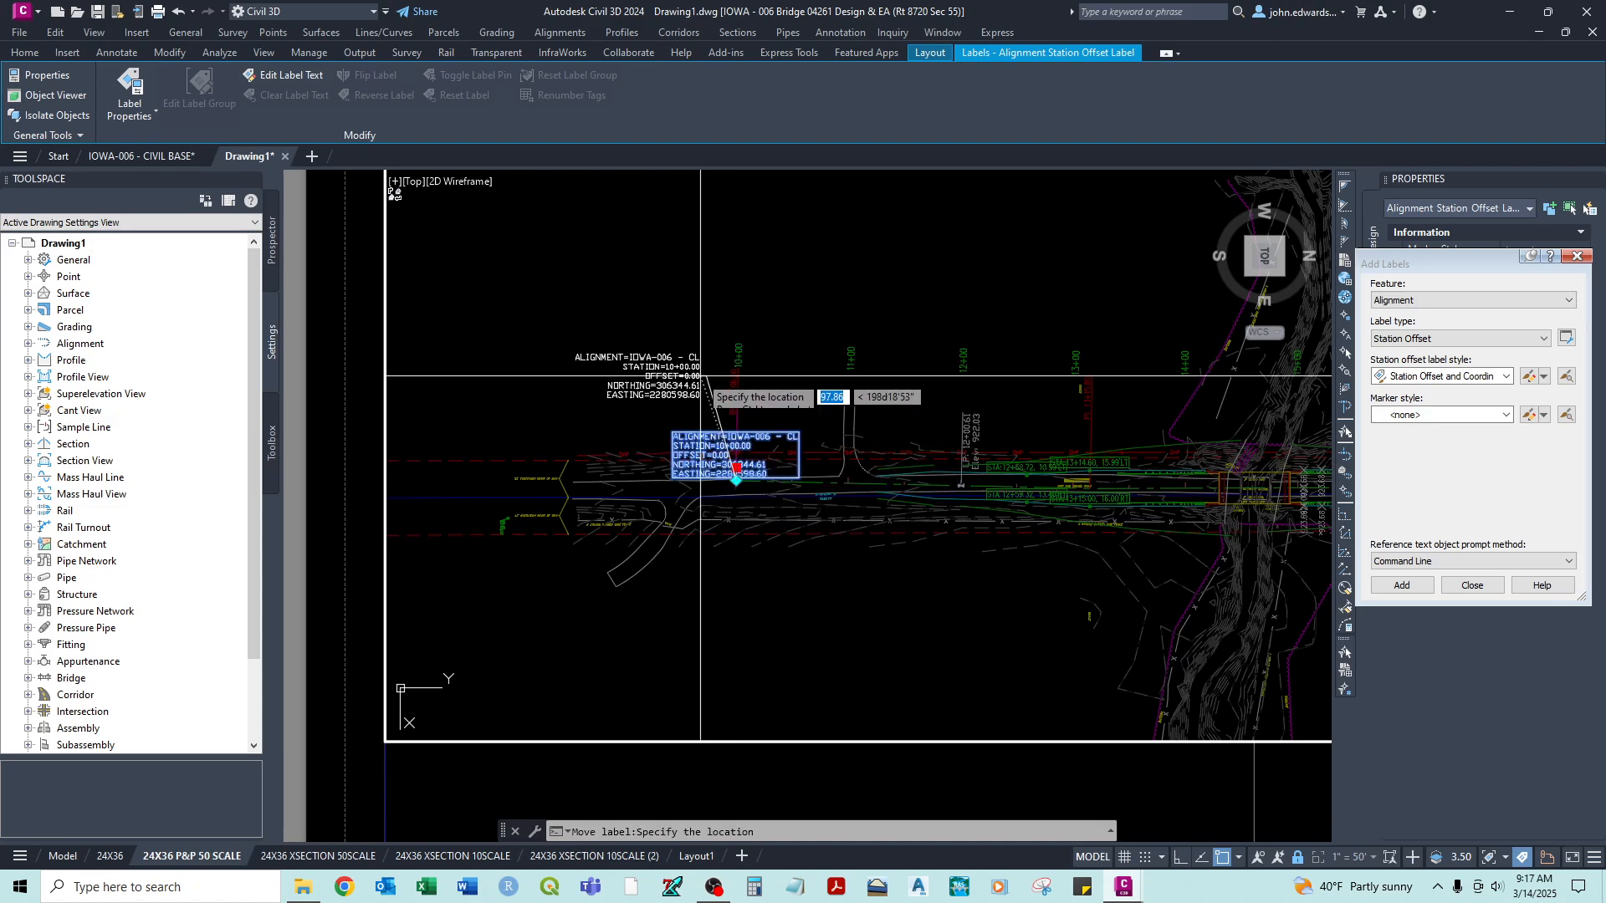
pyautogui.click(679, 342)
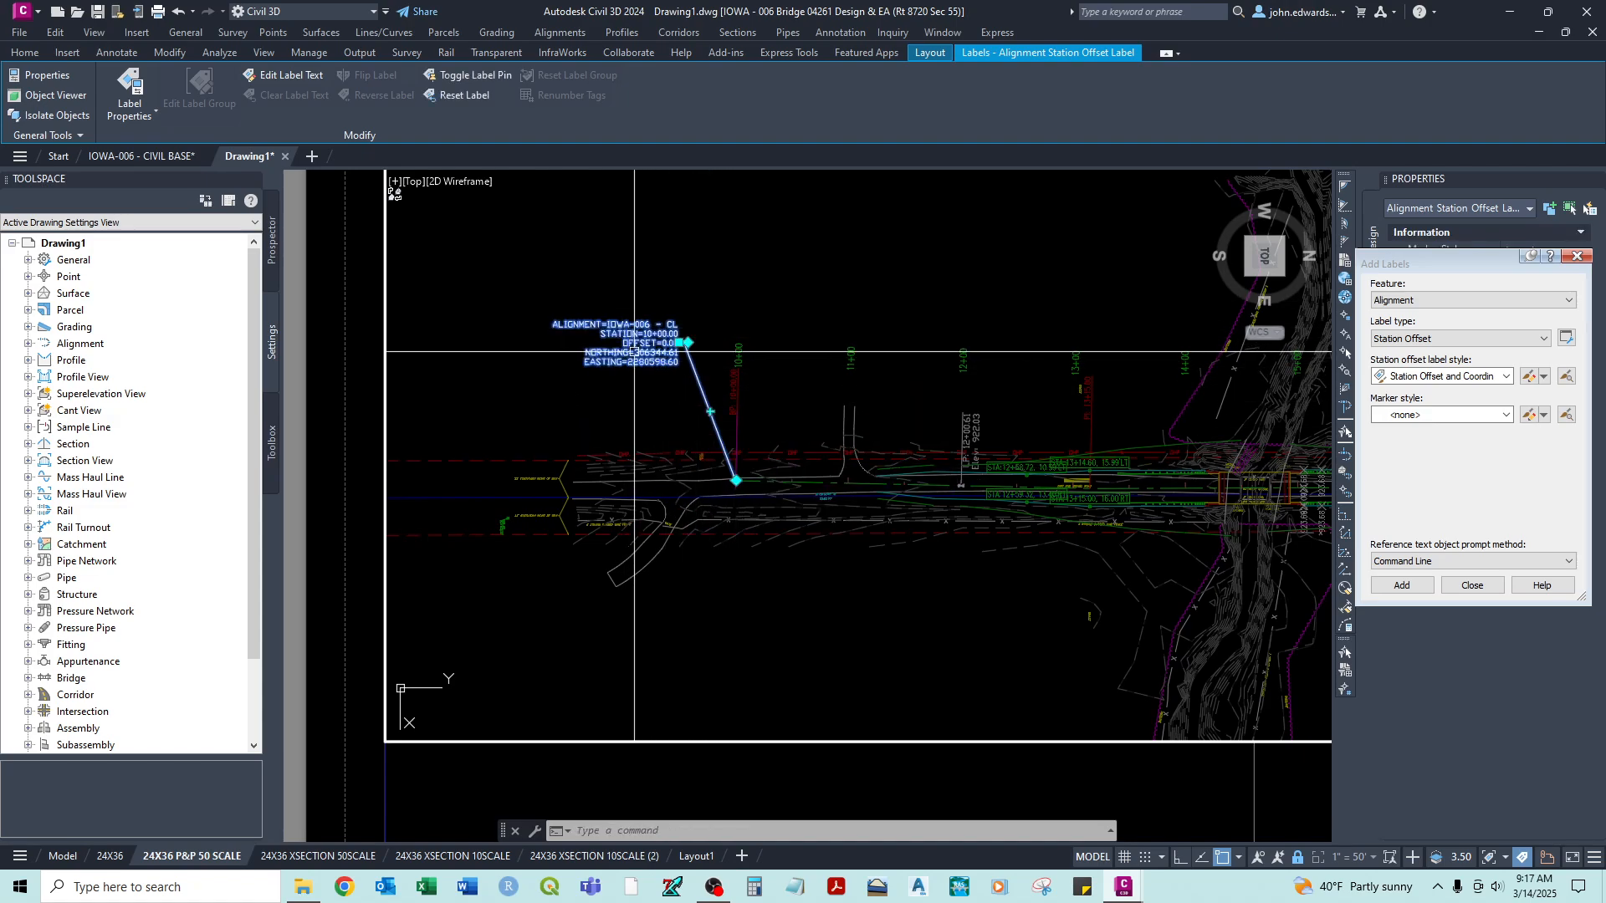
# - Switch the new alignment label's station offset style to Station and Offset
pyautogui.moveTo(1438, 263); pyautogui.dragTo(1447, 600)
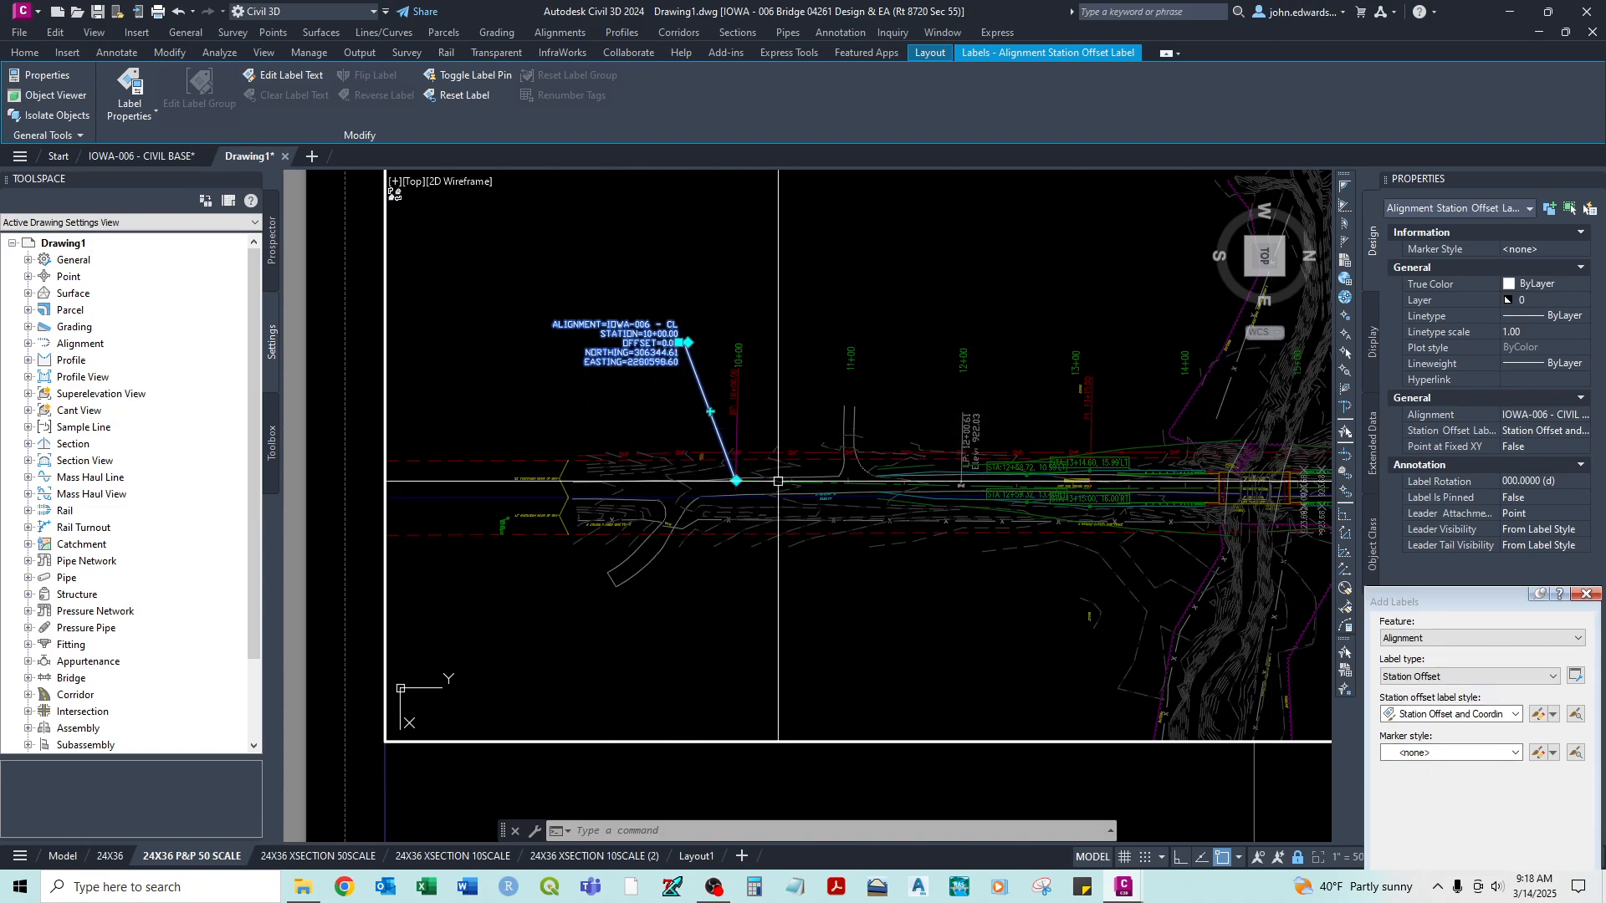
pyautogui.scroll(2, 642, 352)
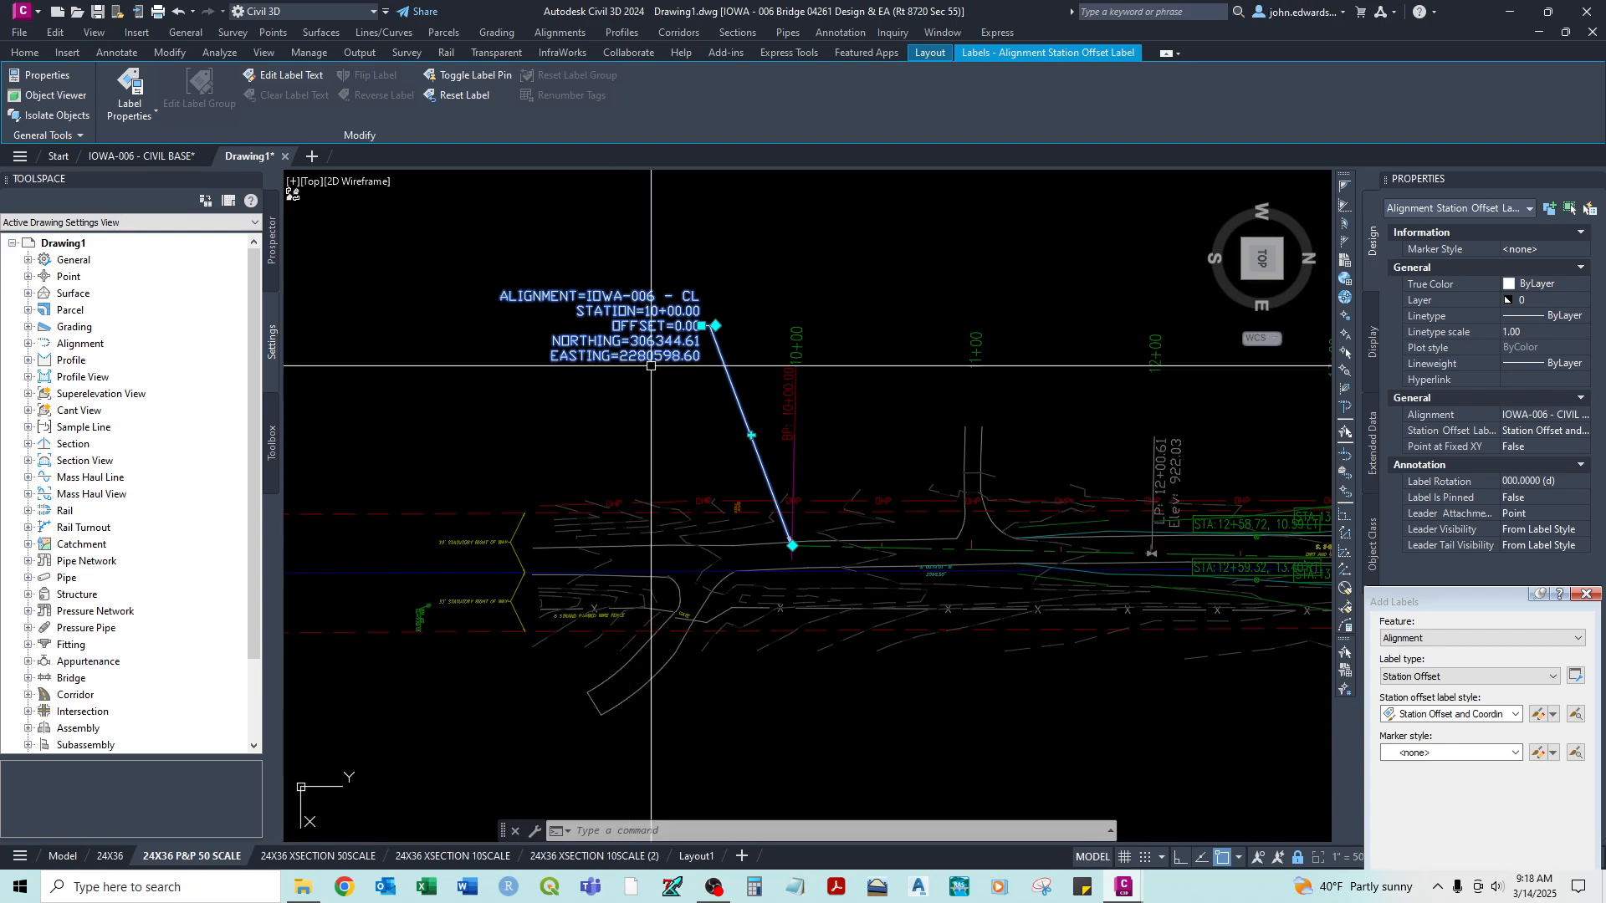
pyautogui.click(1444, 680)
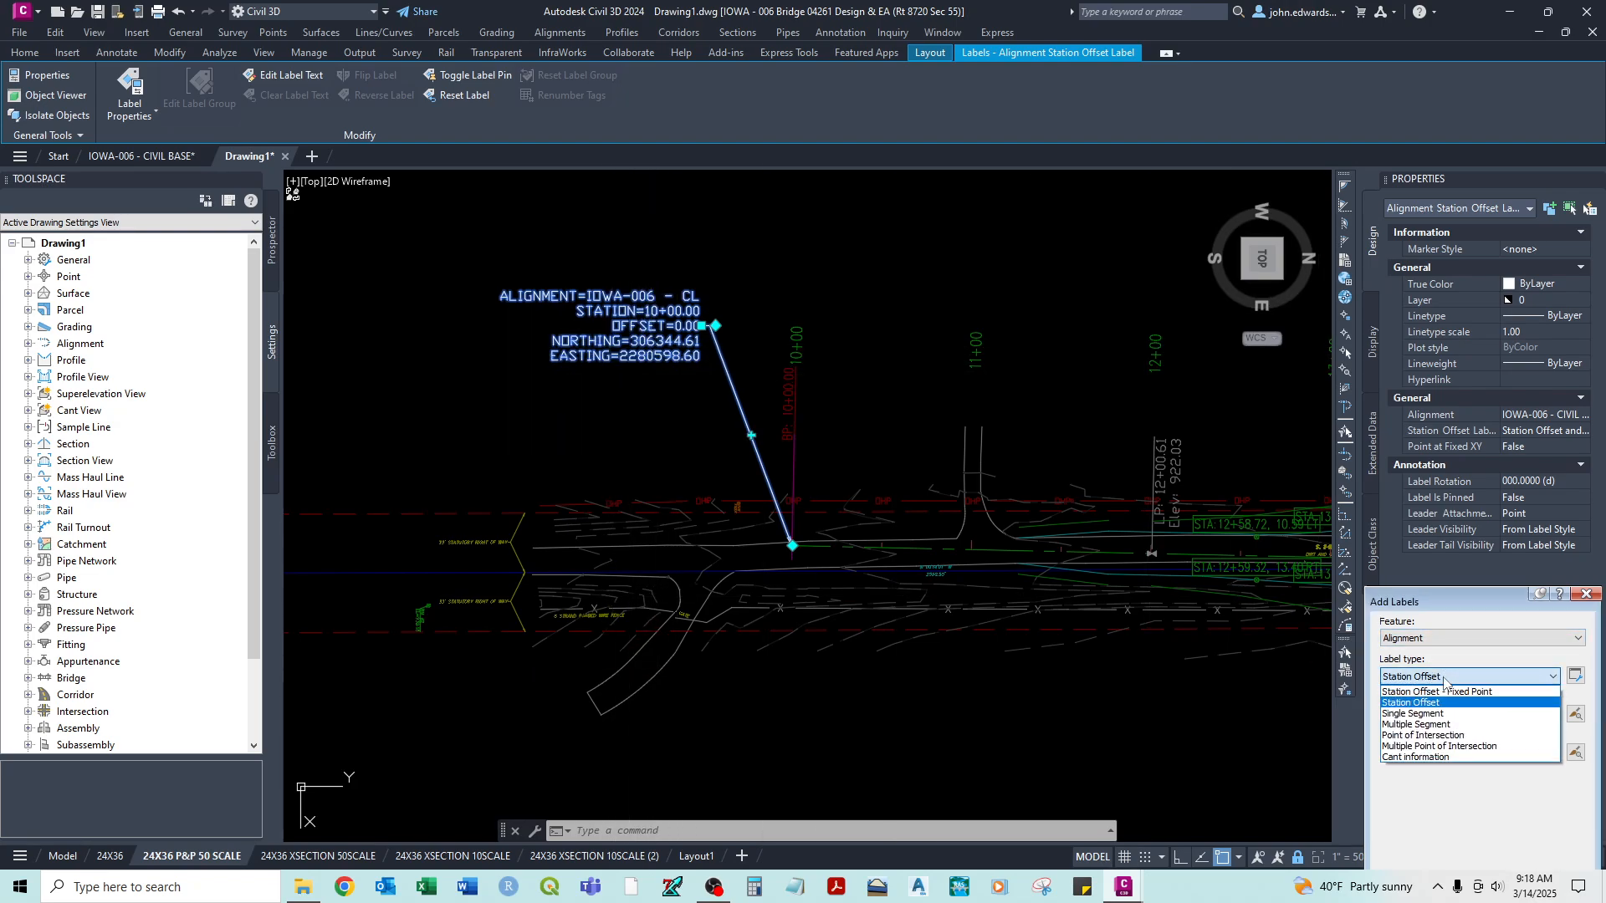
pyautogui.click(1455, 711)
pyautogui.click(1455, 715)
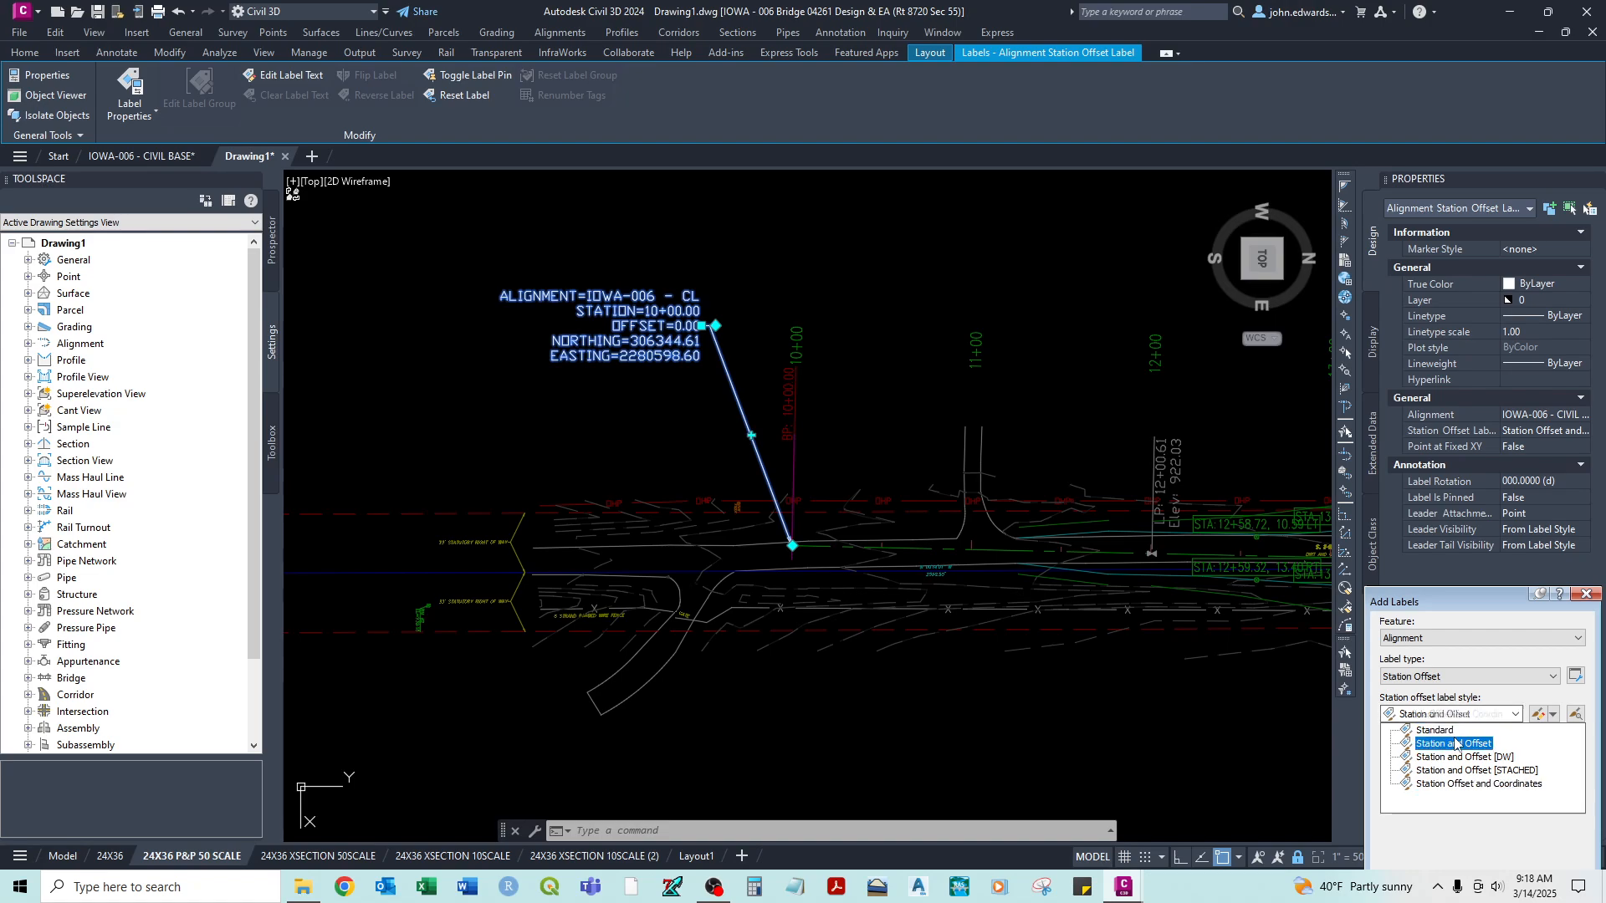
pyautogui.click(1455, 743)
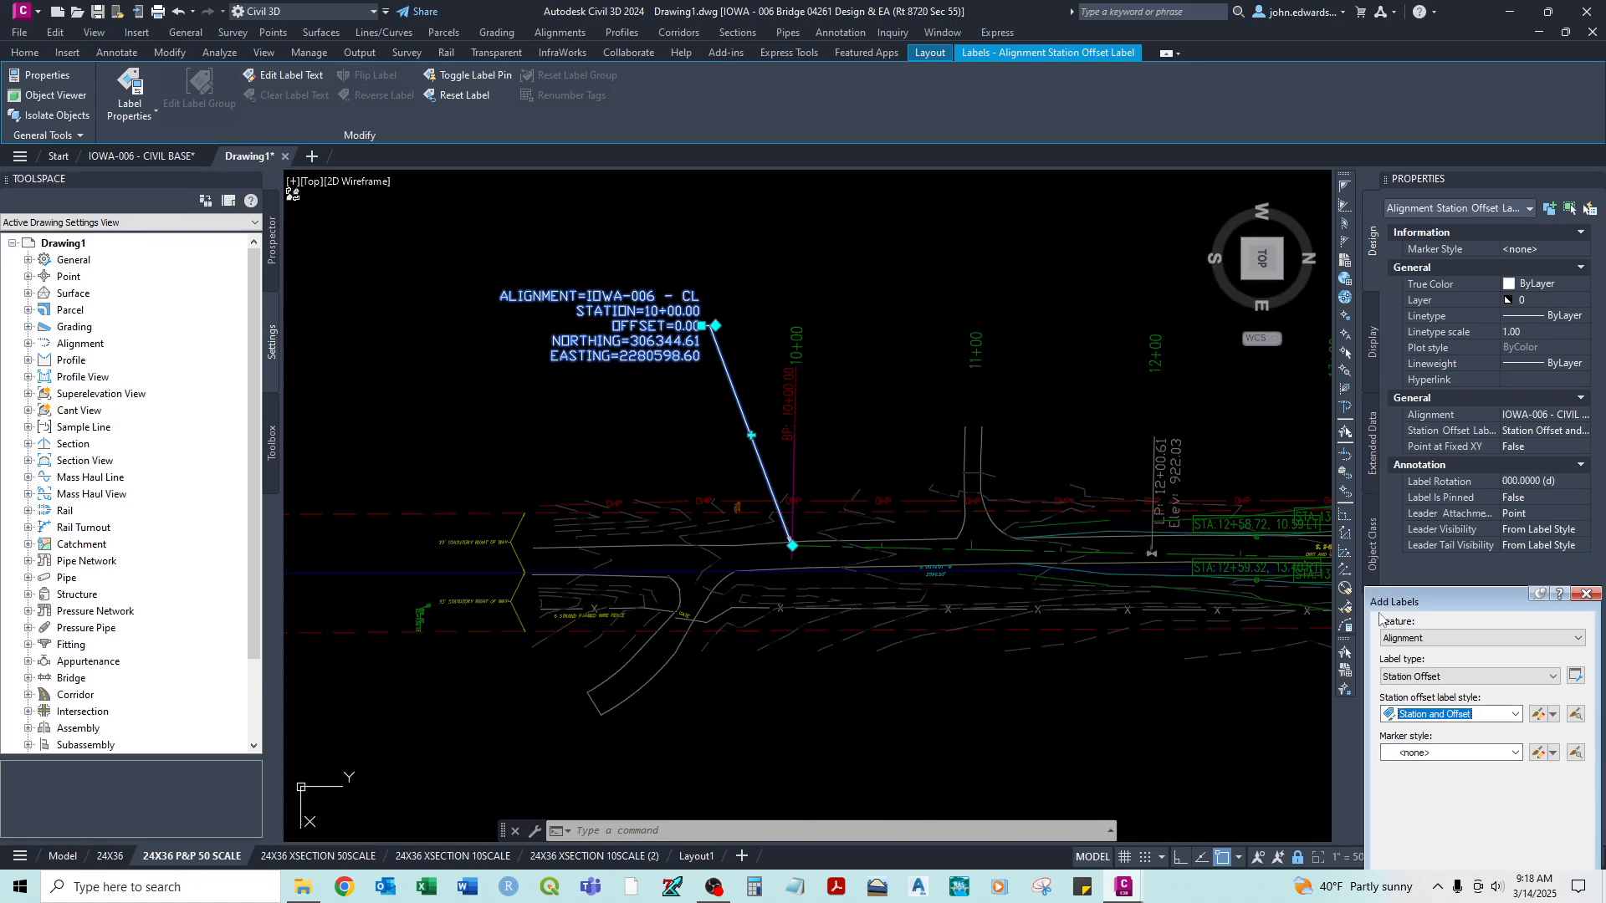
# - Label the IOWA-006 centerline alignment at its beginning point with a Station and Offset label at station 10+00.00, offset 0.00
pyautogui.click(1402, 746)
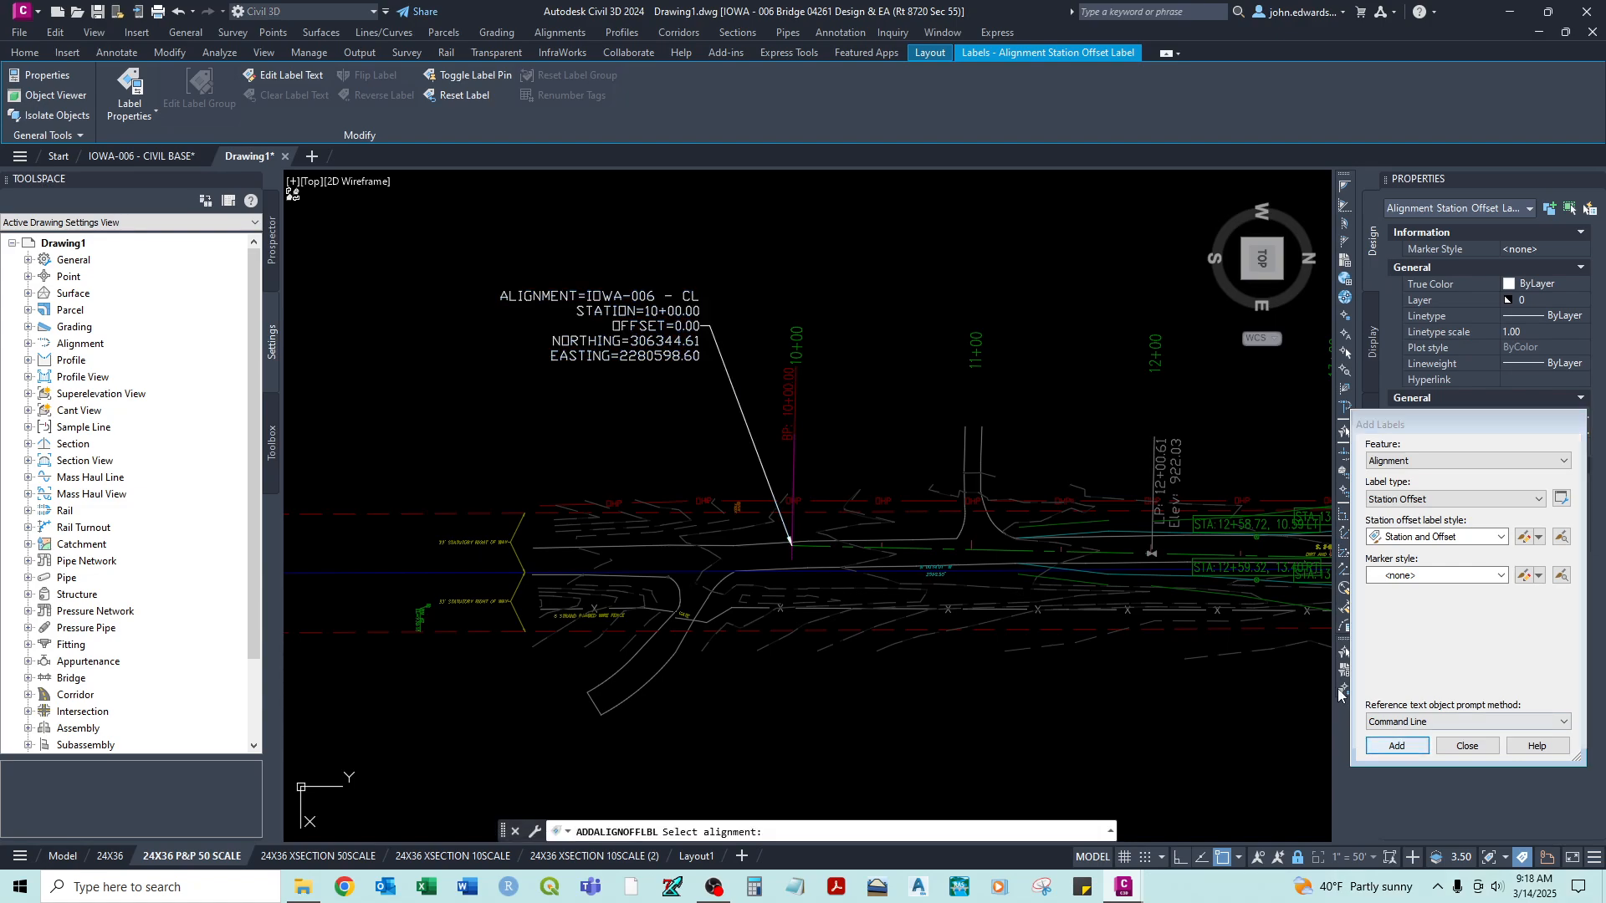
pyautogui.click(815, 548)
pyautogui.scroll(6, 807, 570)
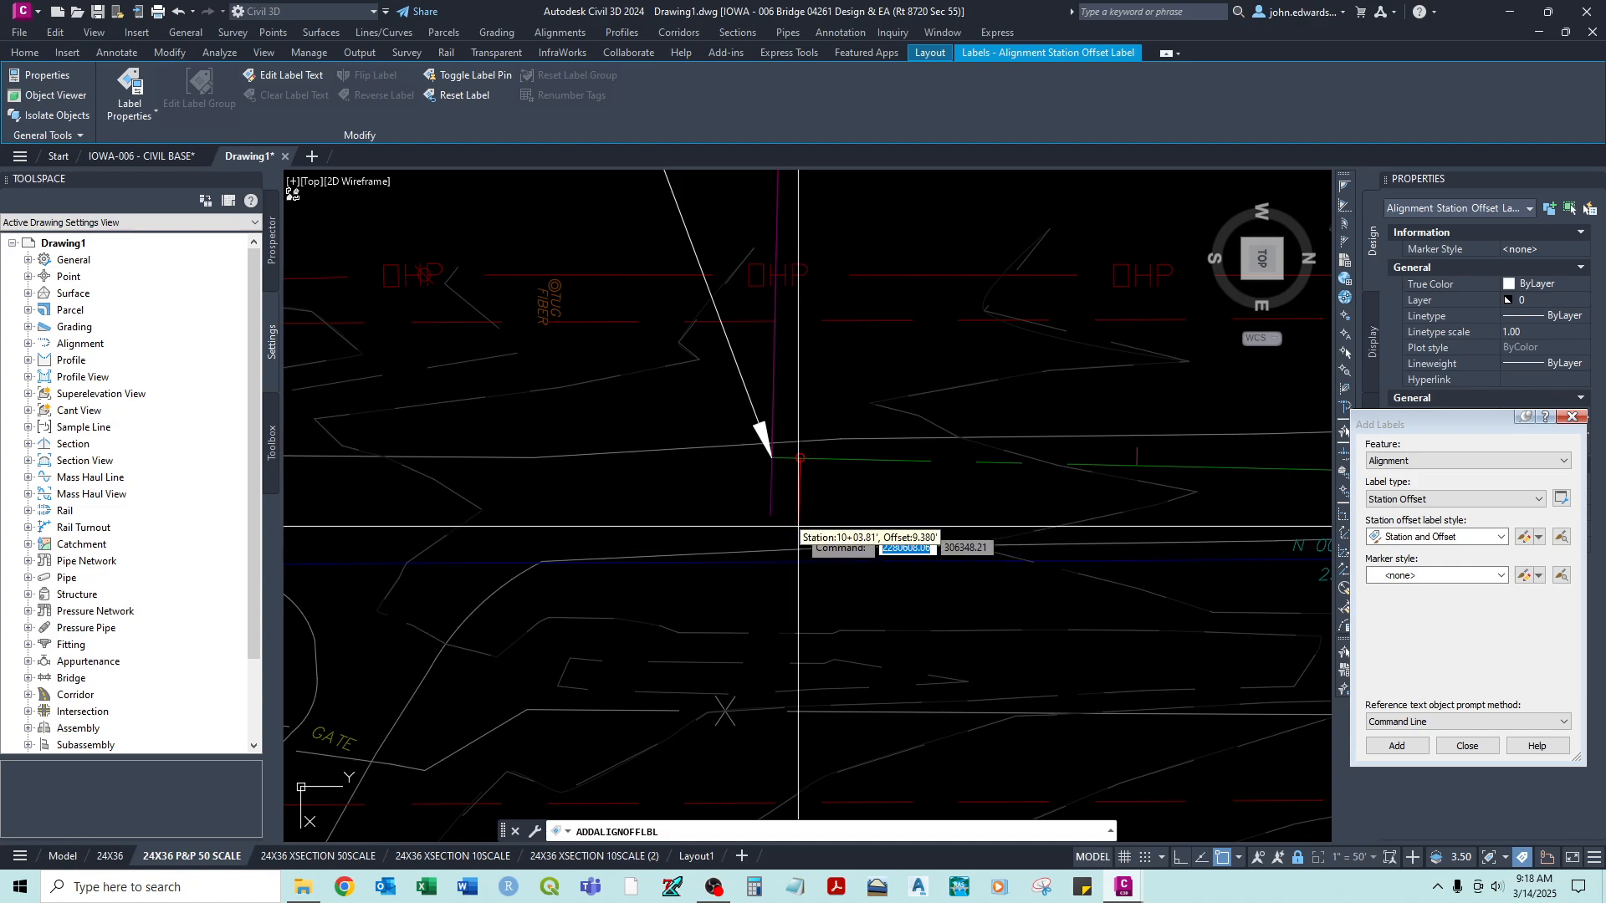
pyautogui.click(772, 457)
pyautogui.click(771, 458)
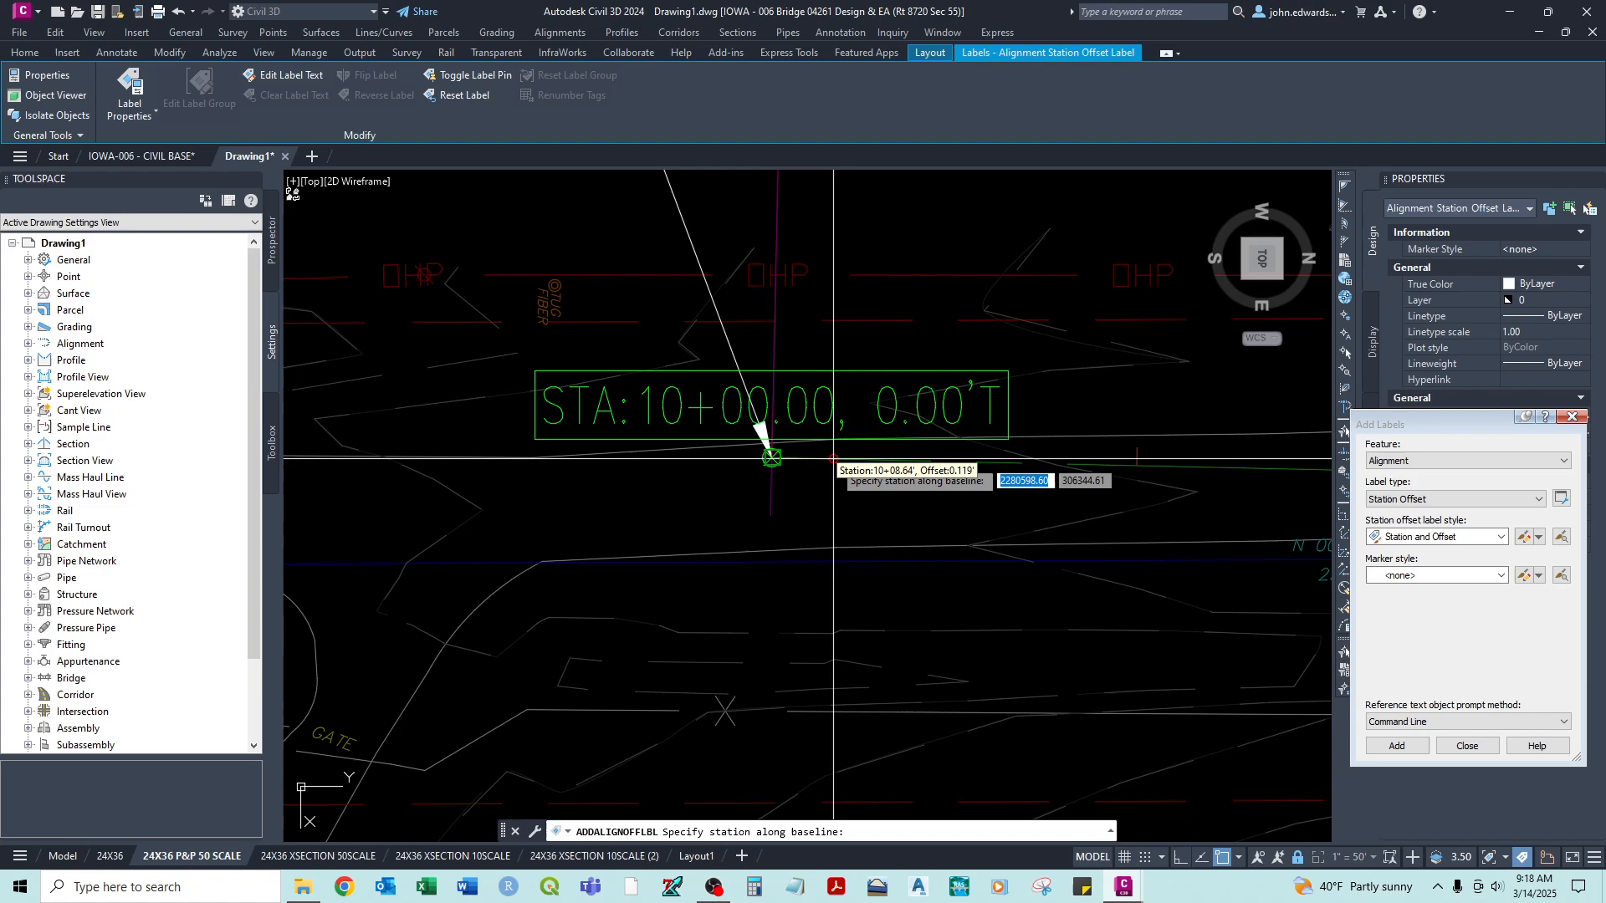
pyautogui.press('Escape')
# - Move the new station and offset label into the clear area below the alignment's start, beneath the driveway
pyautogui.click(772, 444)
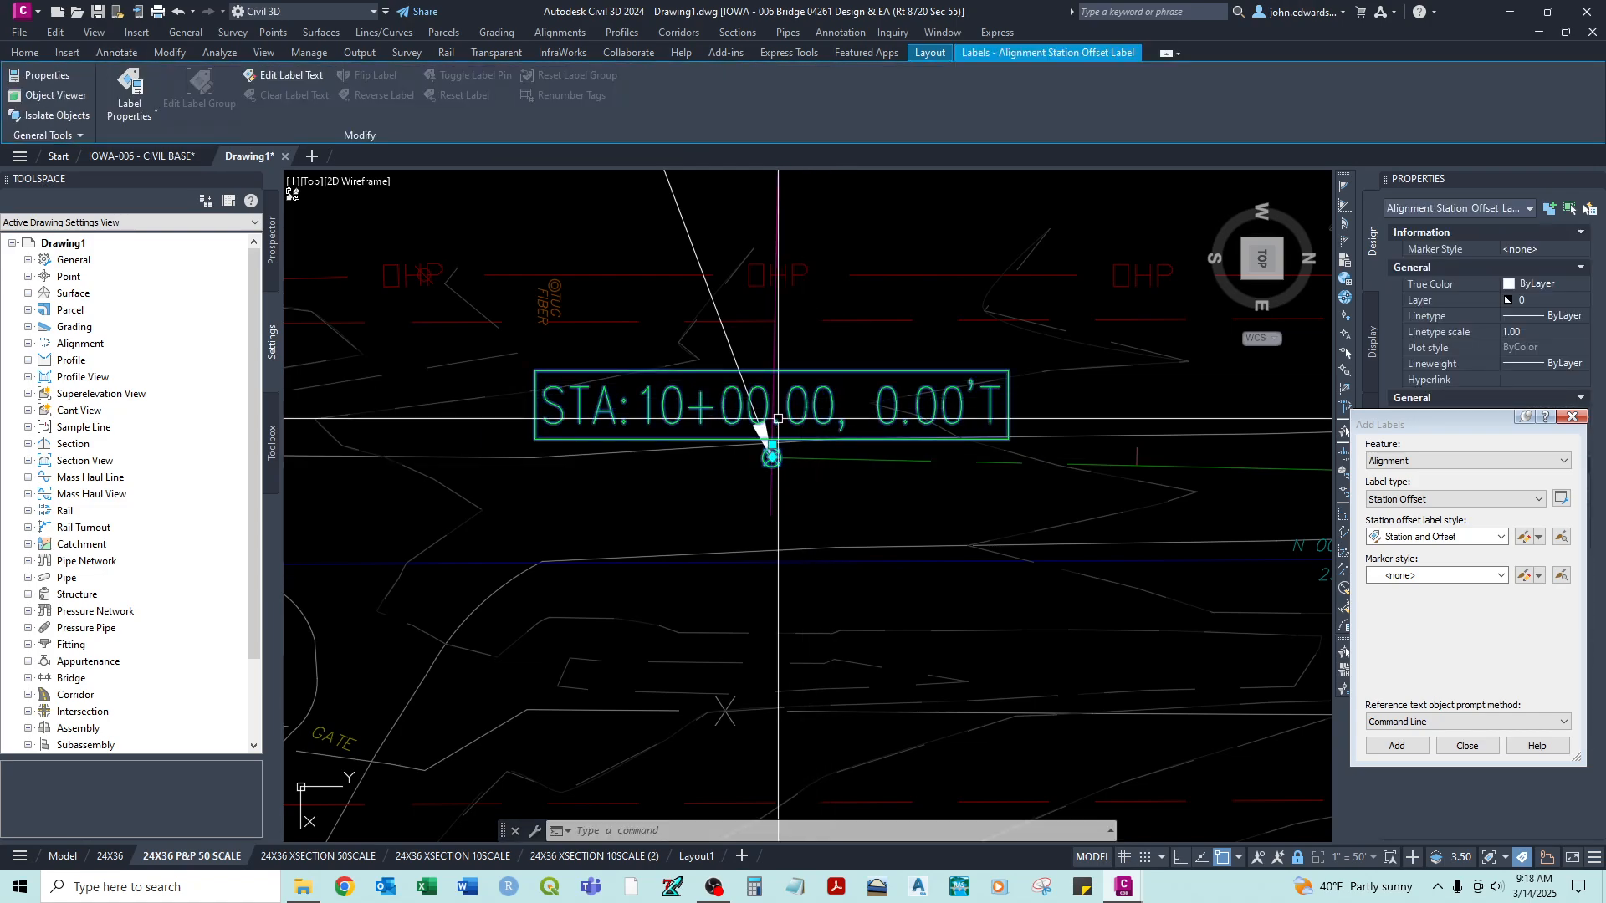
pyautogui.click(772, 444)
pyautogui.scroll(-3, 772, 451)
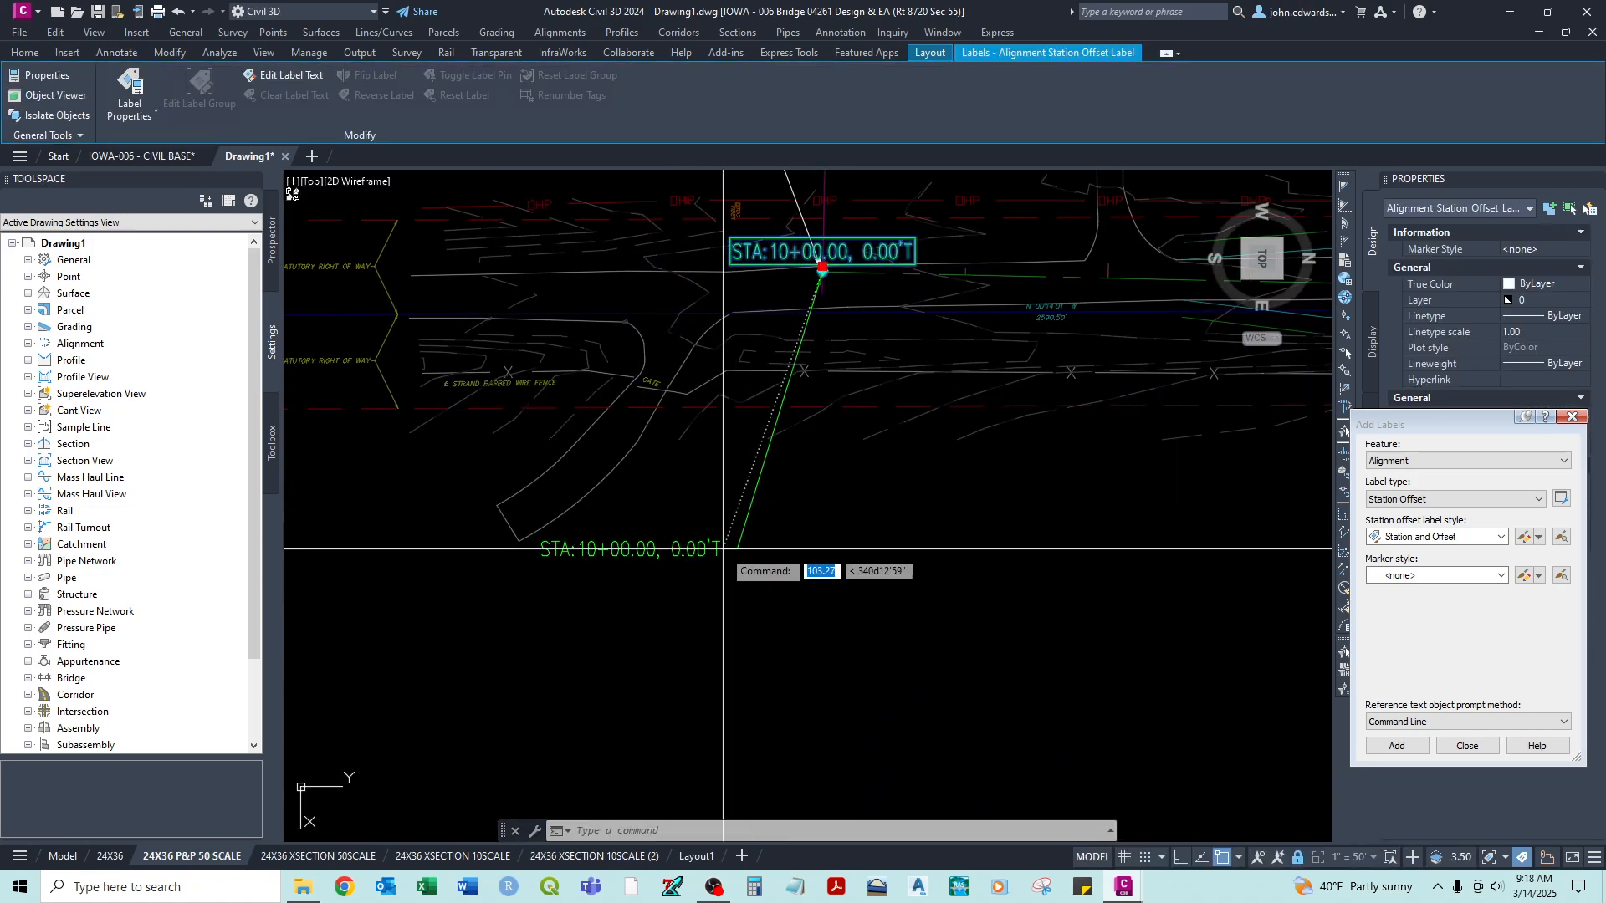
pyautogui.scroll(-4, 827, 485)
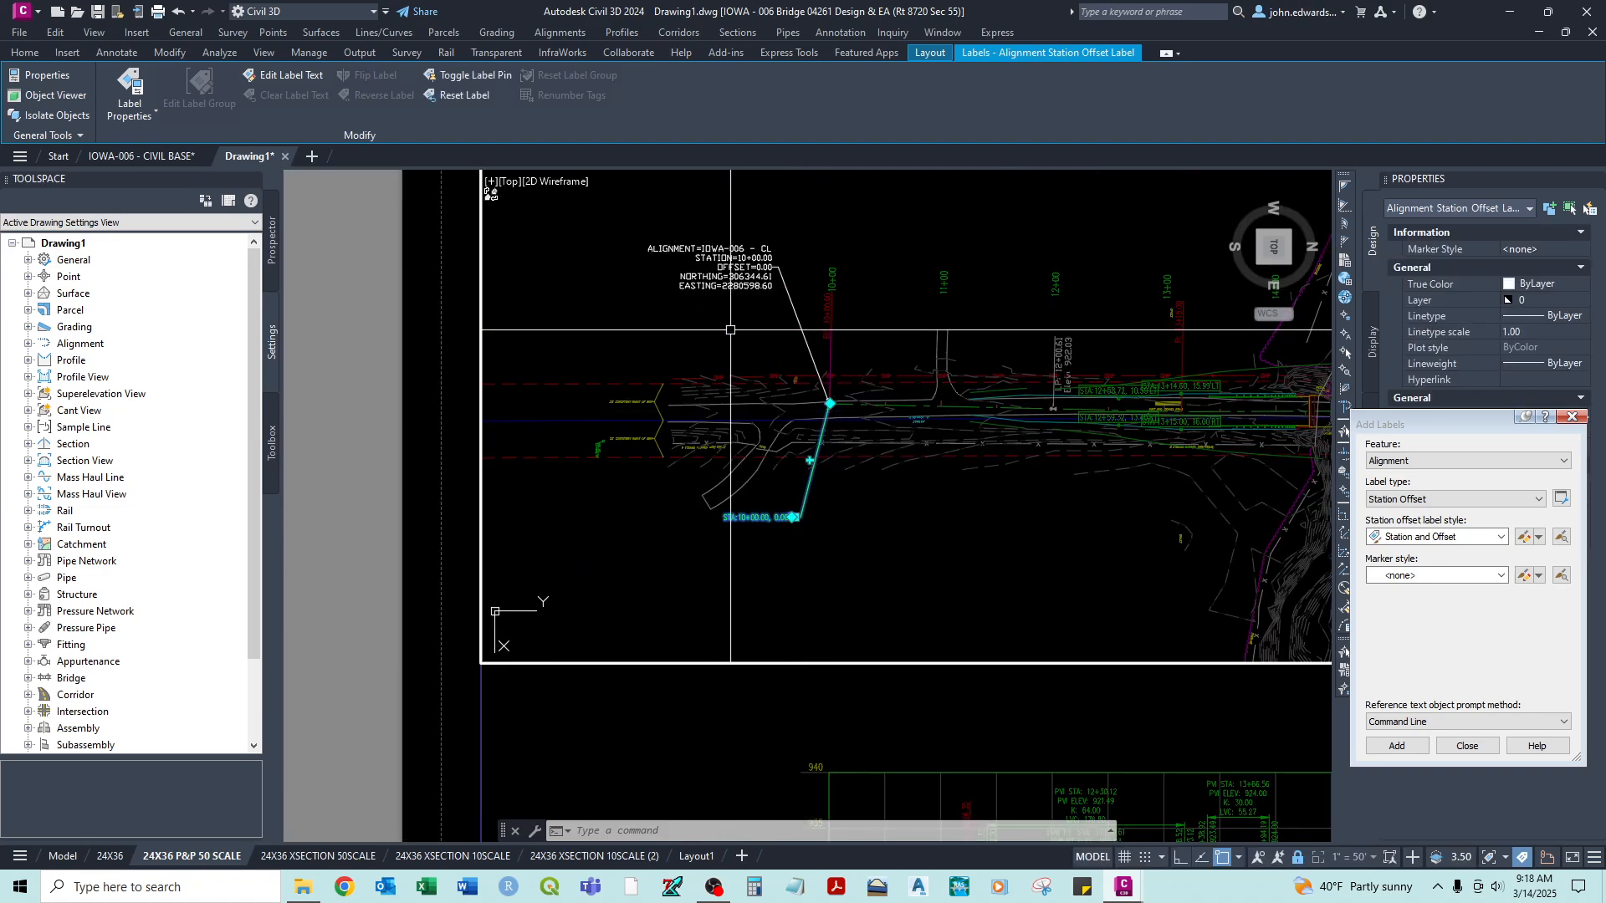
pyautogui.click(718, 244)
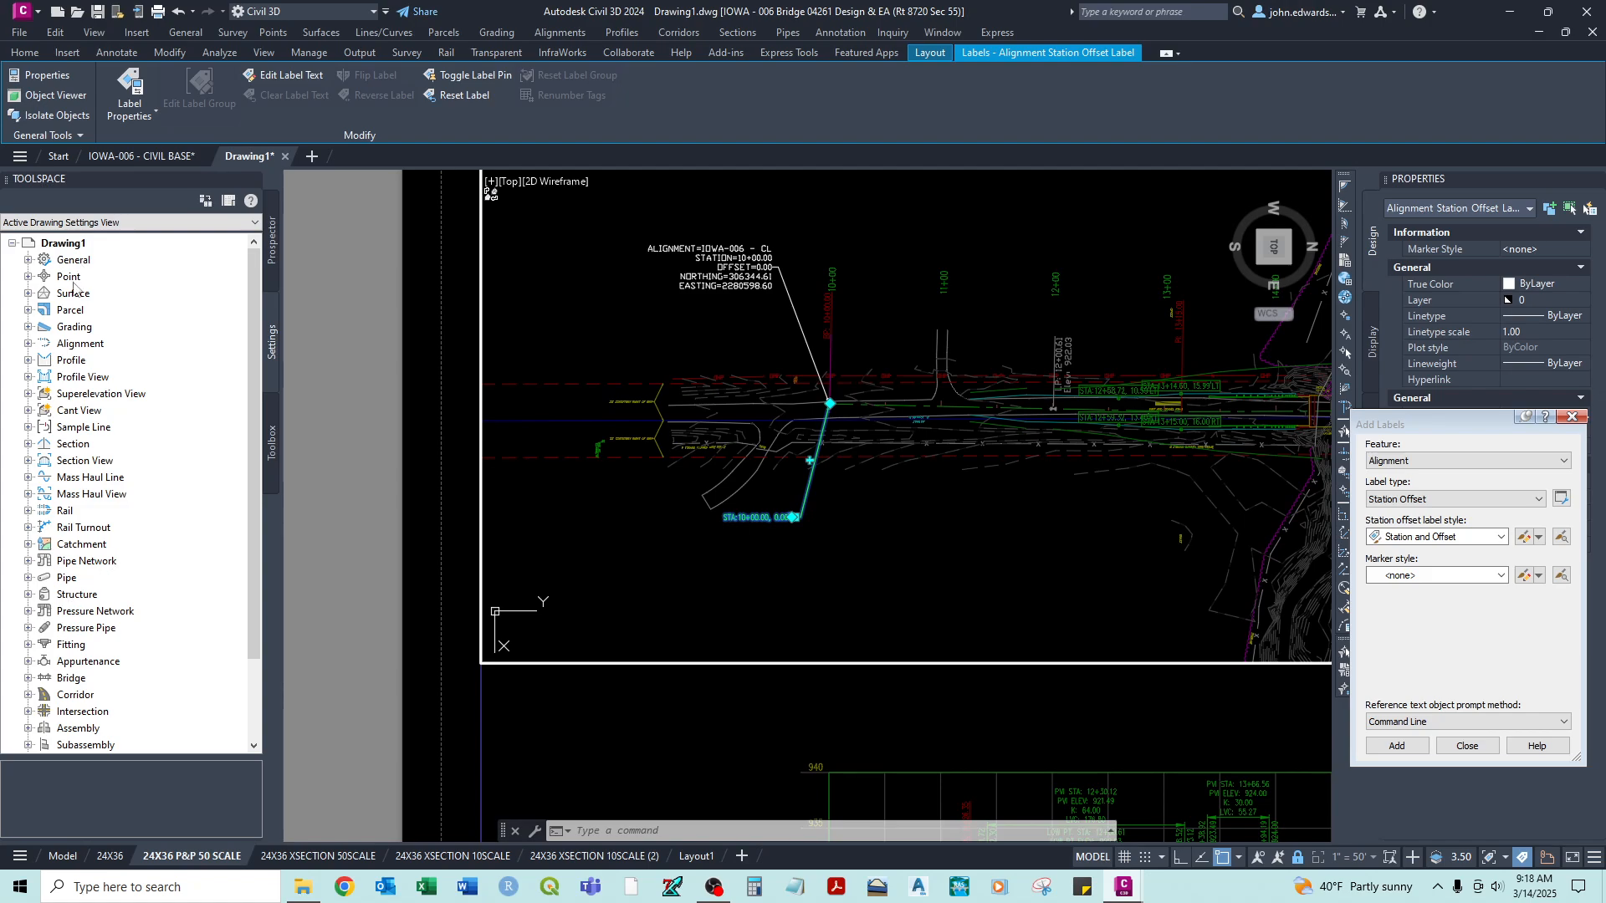
# - Assign the station and offset label below the alignment to layer C-ROAD-TEXT
pyautogui.scroll(2, 742, 315)
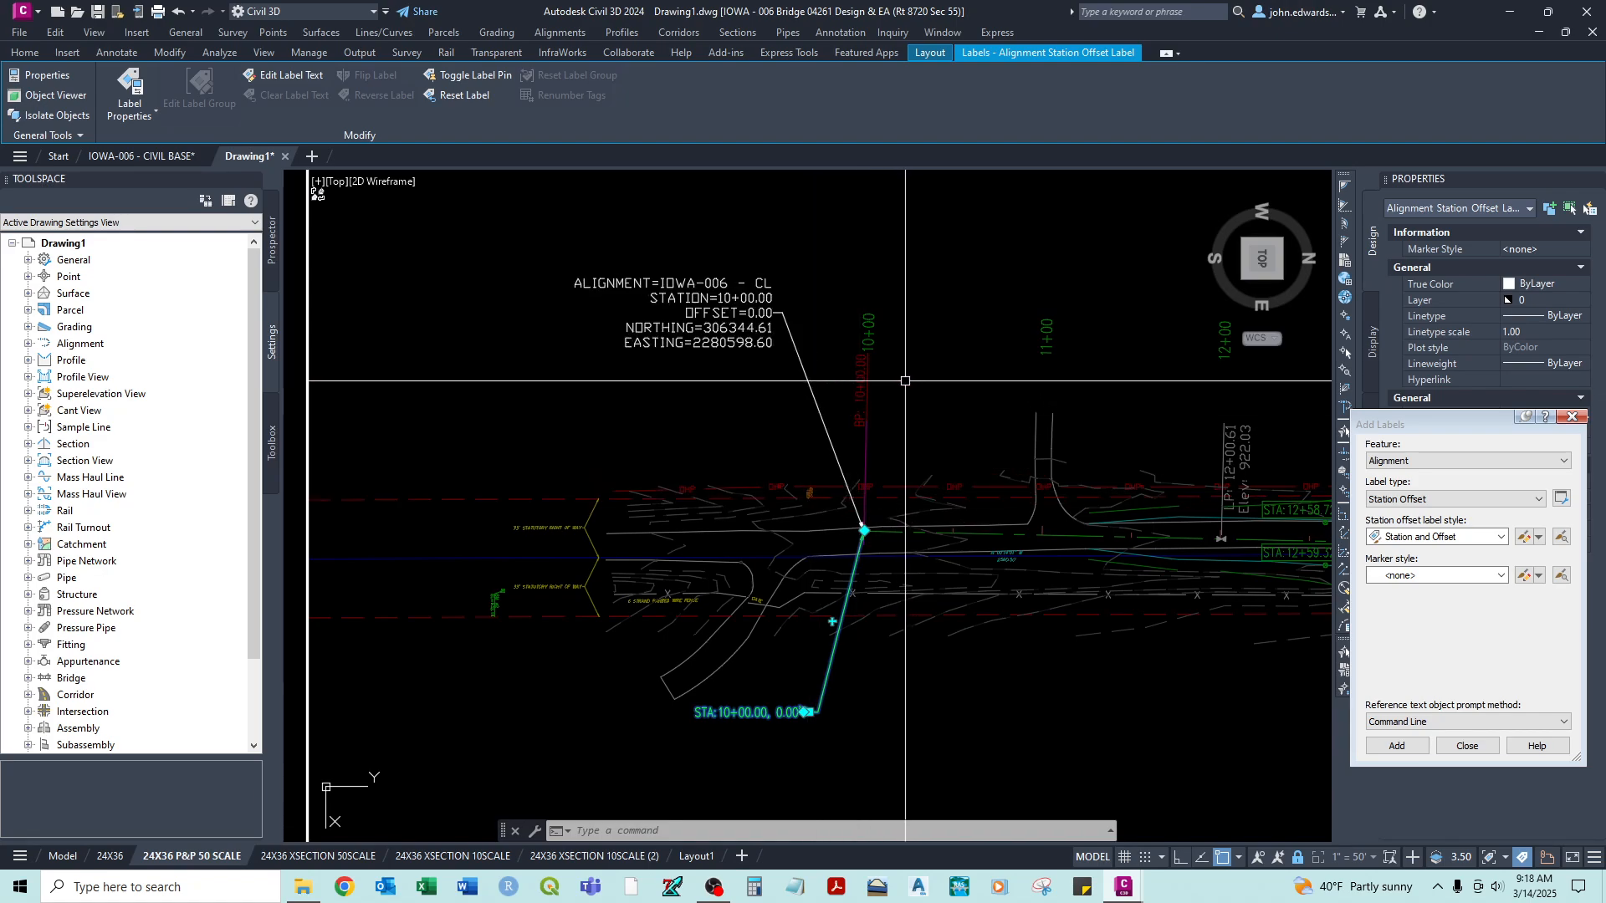
pyautogui.moveTo(890, 381)
pyautogui.mouseDown(button='middle')
pyautogui.moveTo(743, 350)
pyautogui.moveTo(745, 321)
pyautogui.mouseUp(button='middle')
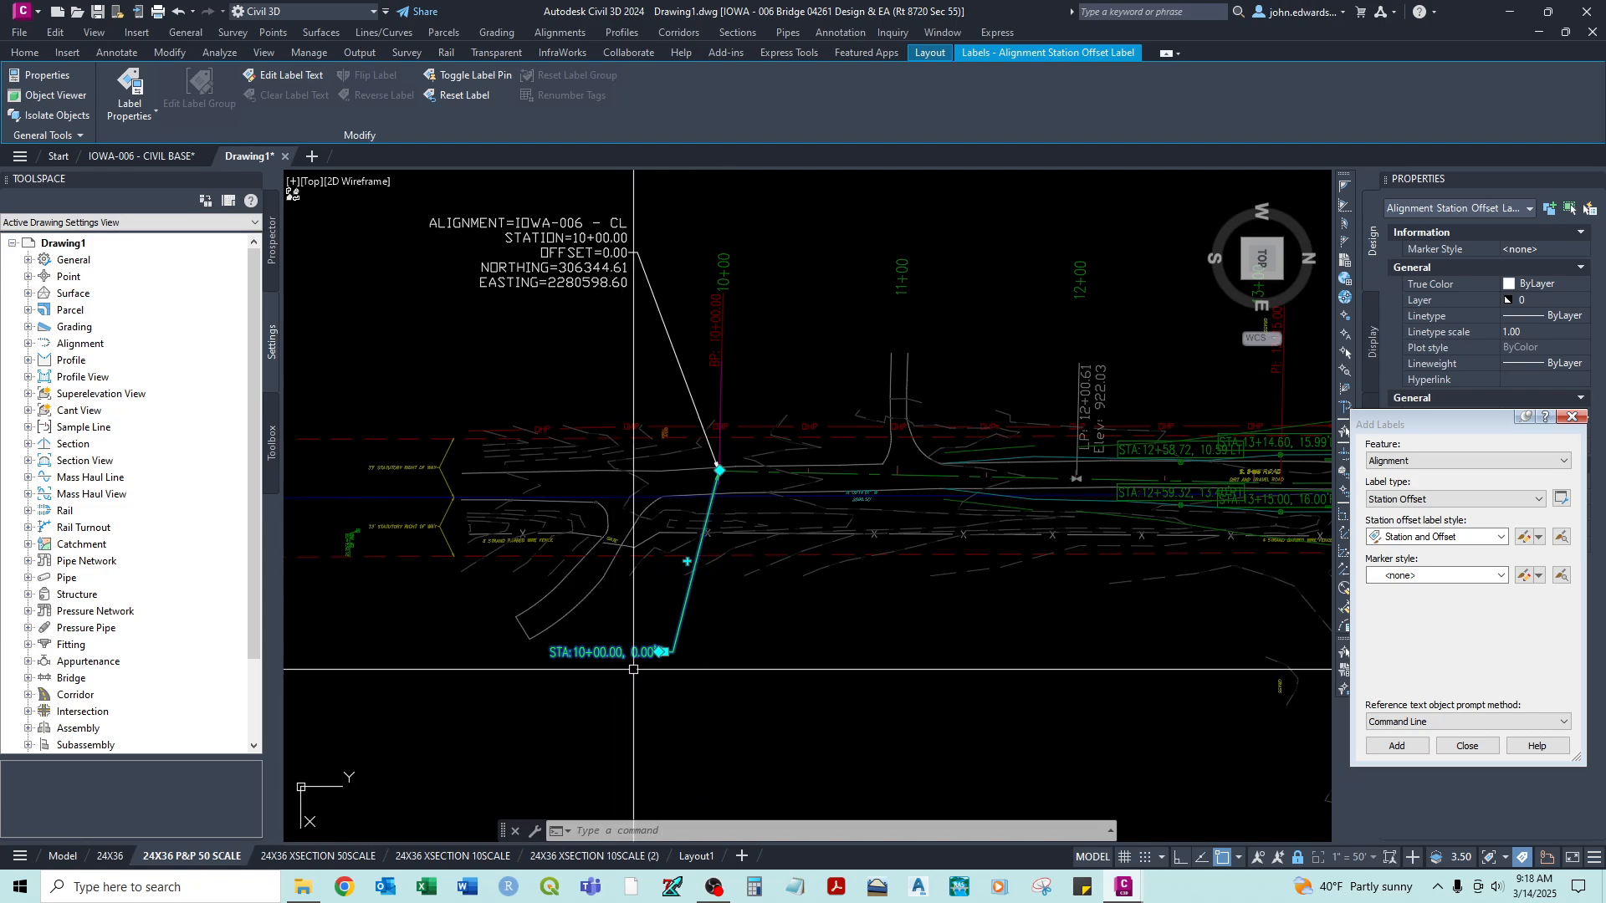
pyautogui.scroll(2, 602, 661)
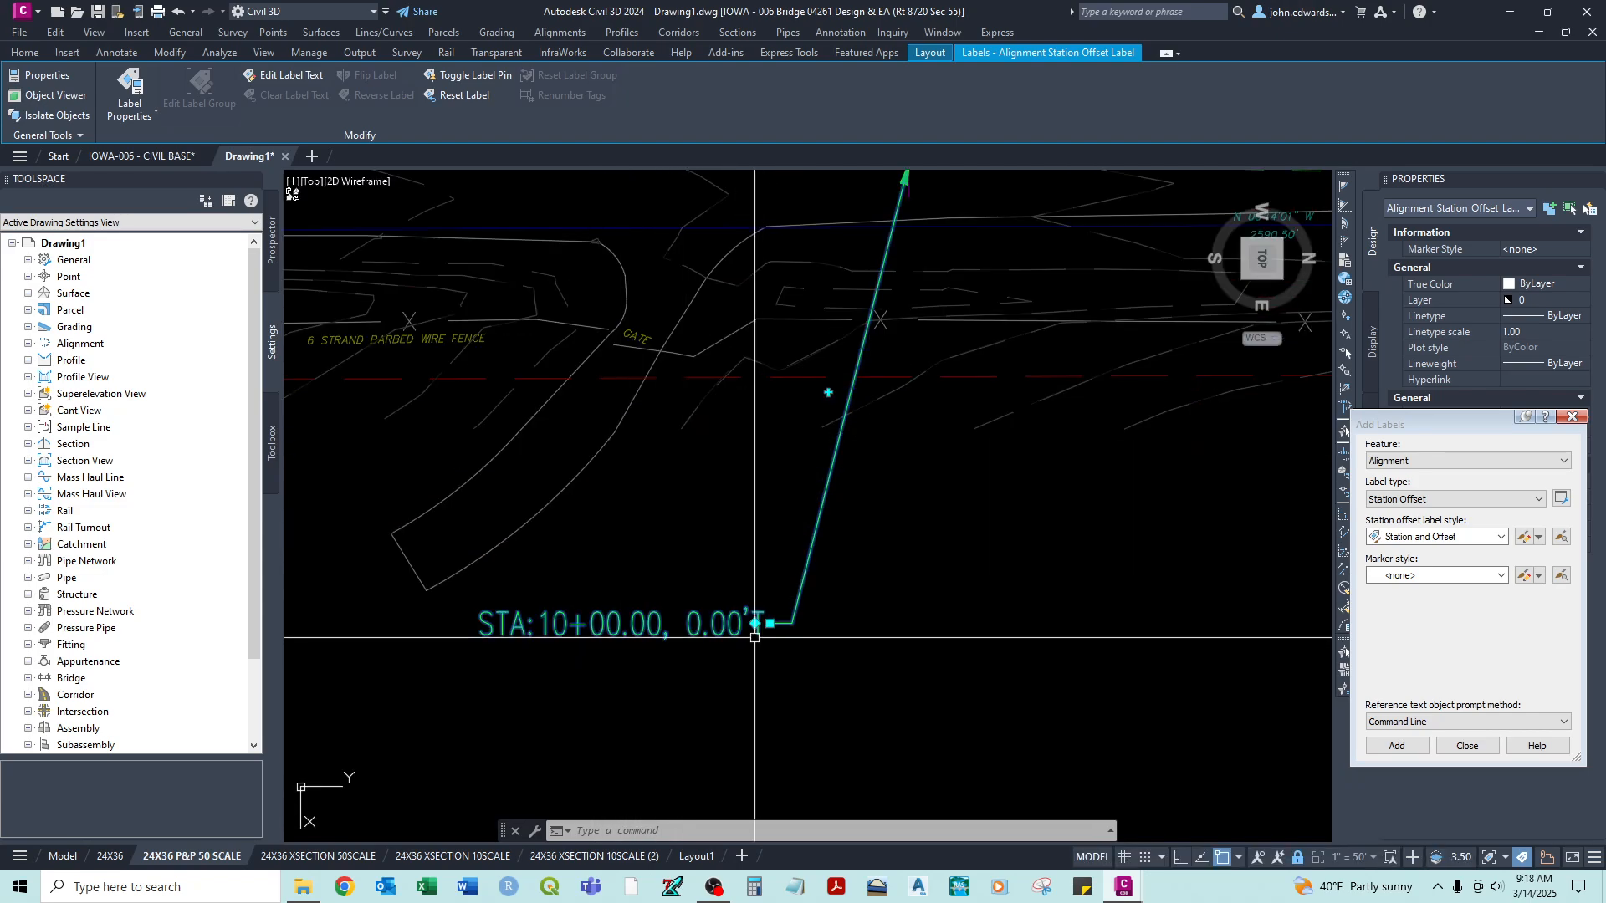
pyautogui.scroll(-1, 751, 634)
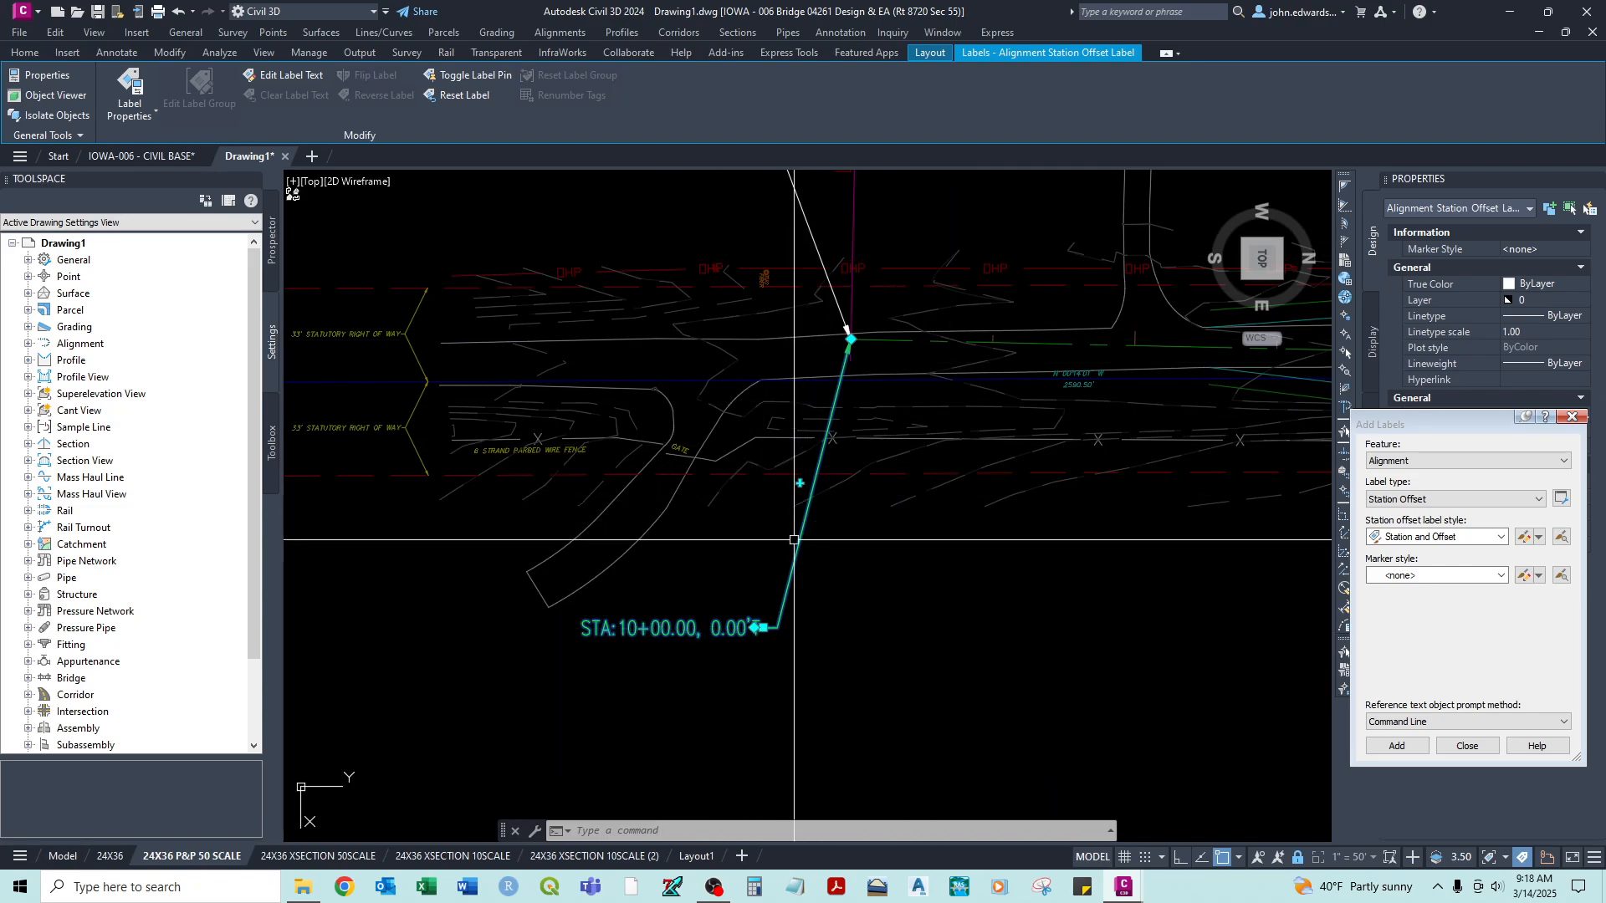
pyautogui.moveTo(1408, 423); pyautogui.dragTo(77, 318)
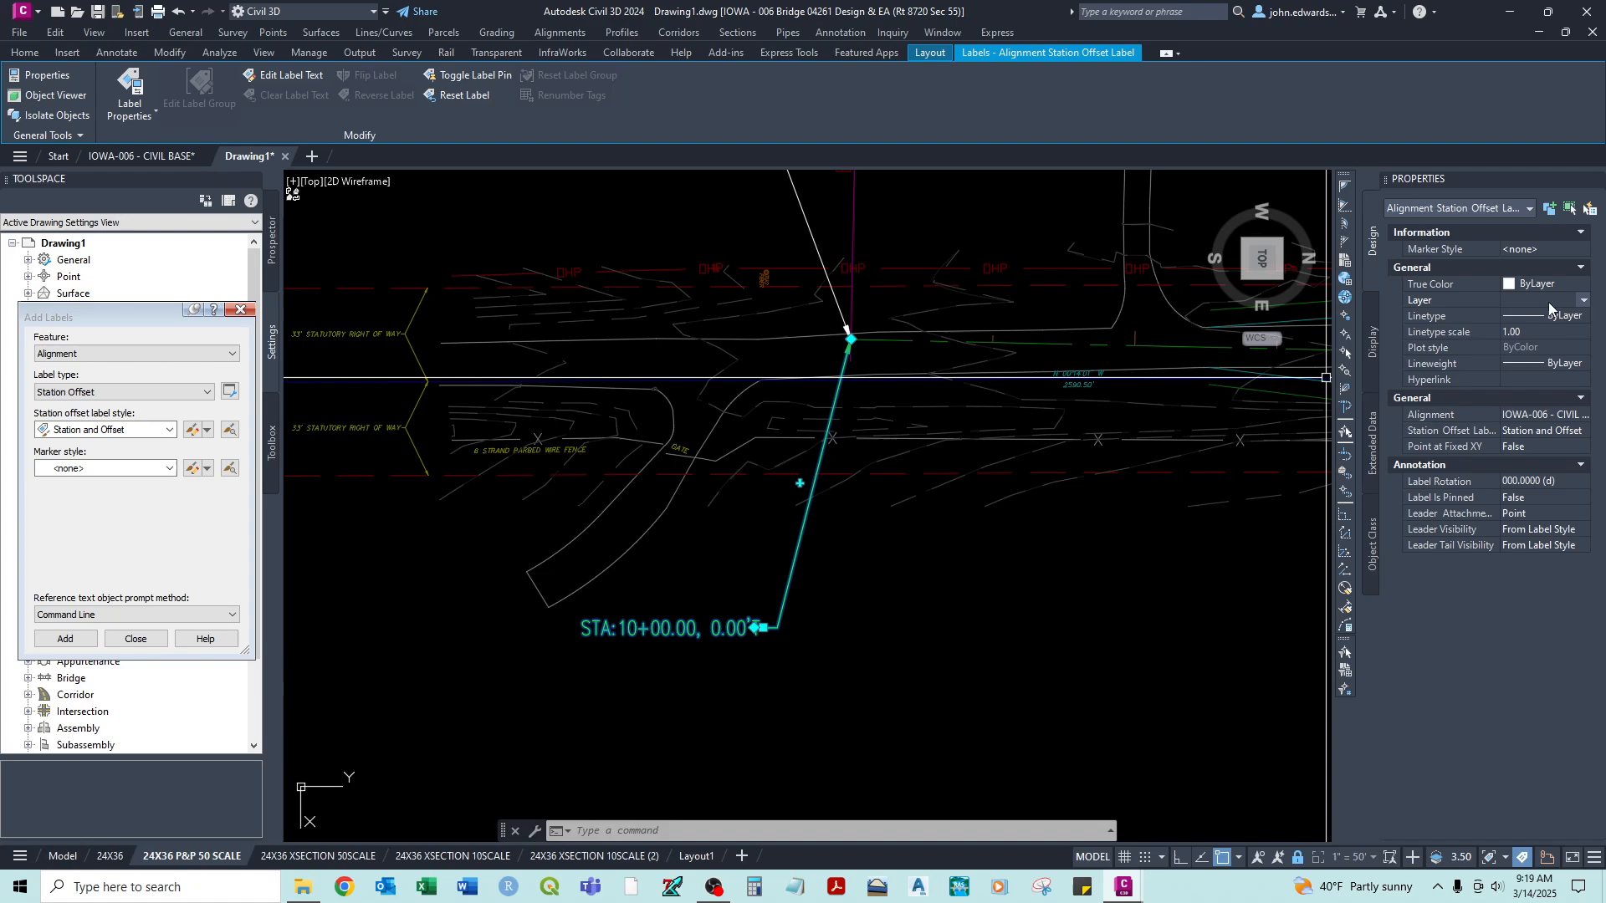
pyautogui.click(1583, 300)
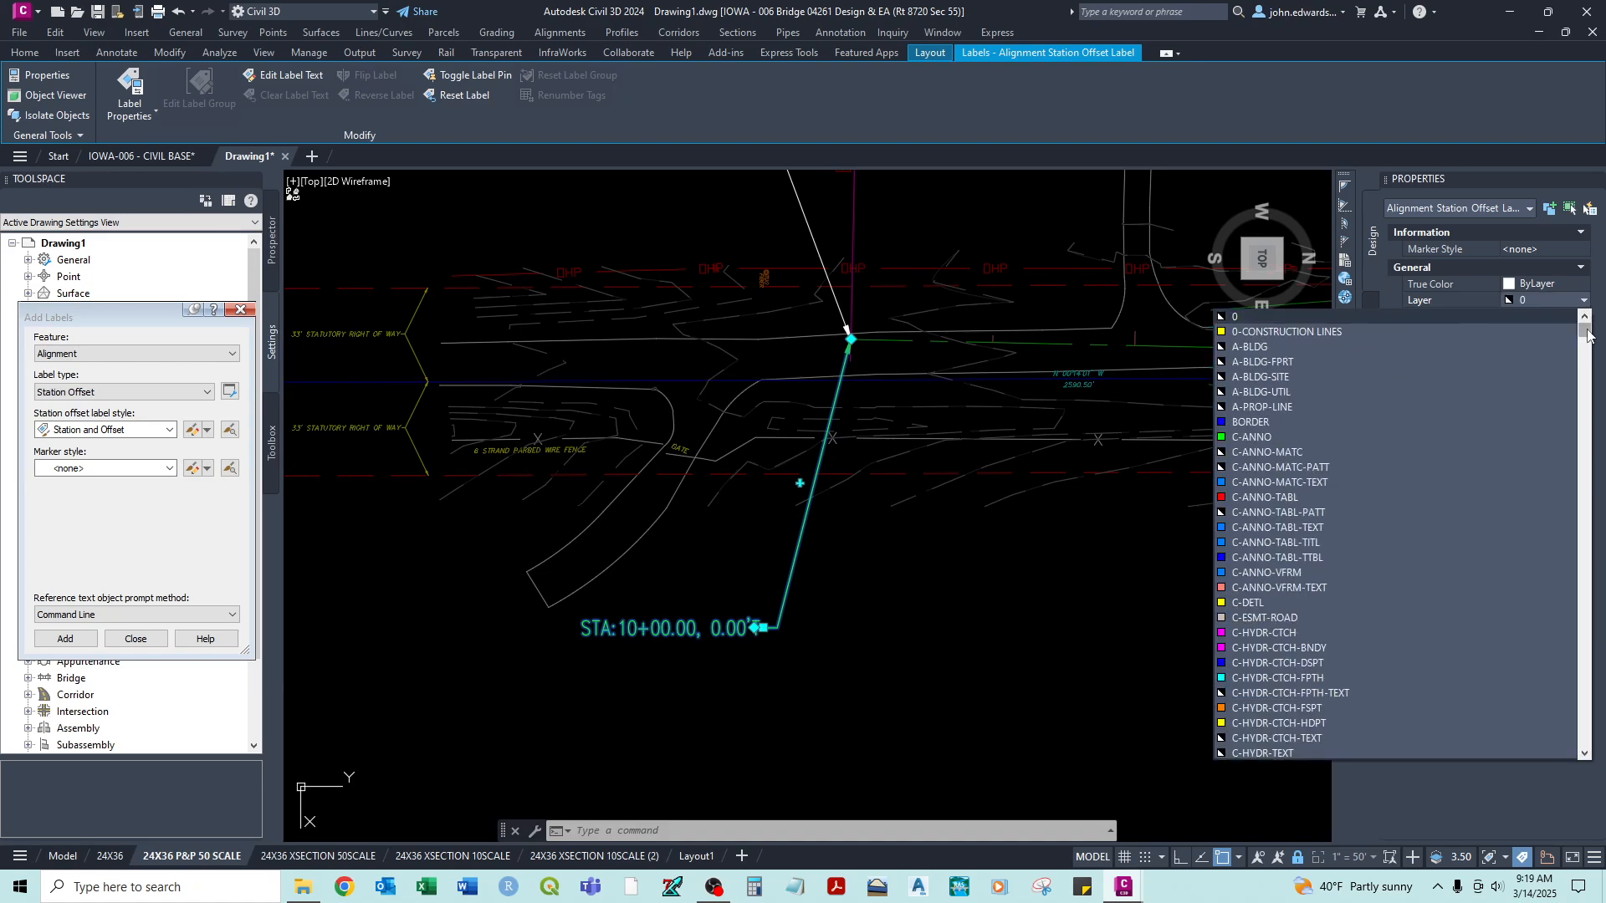
pyautogui.moveTo(1587, 334); pyautogui.dragTo(1590, 377)
pyautogui.scroll(-7, 1286, 600)
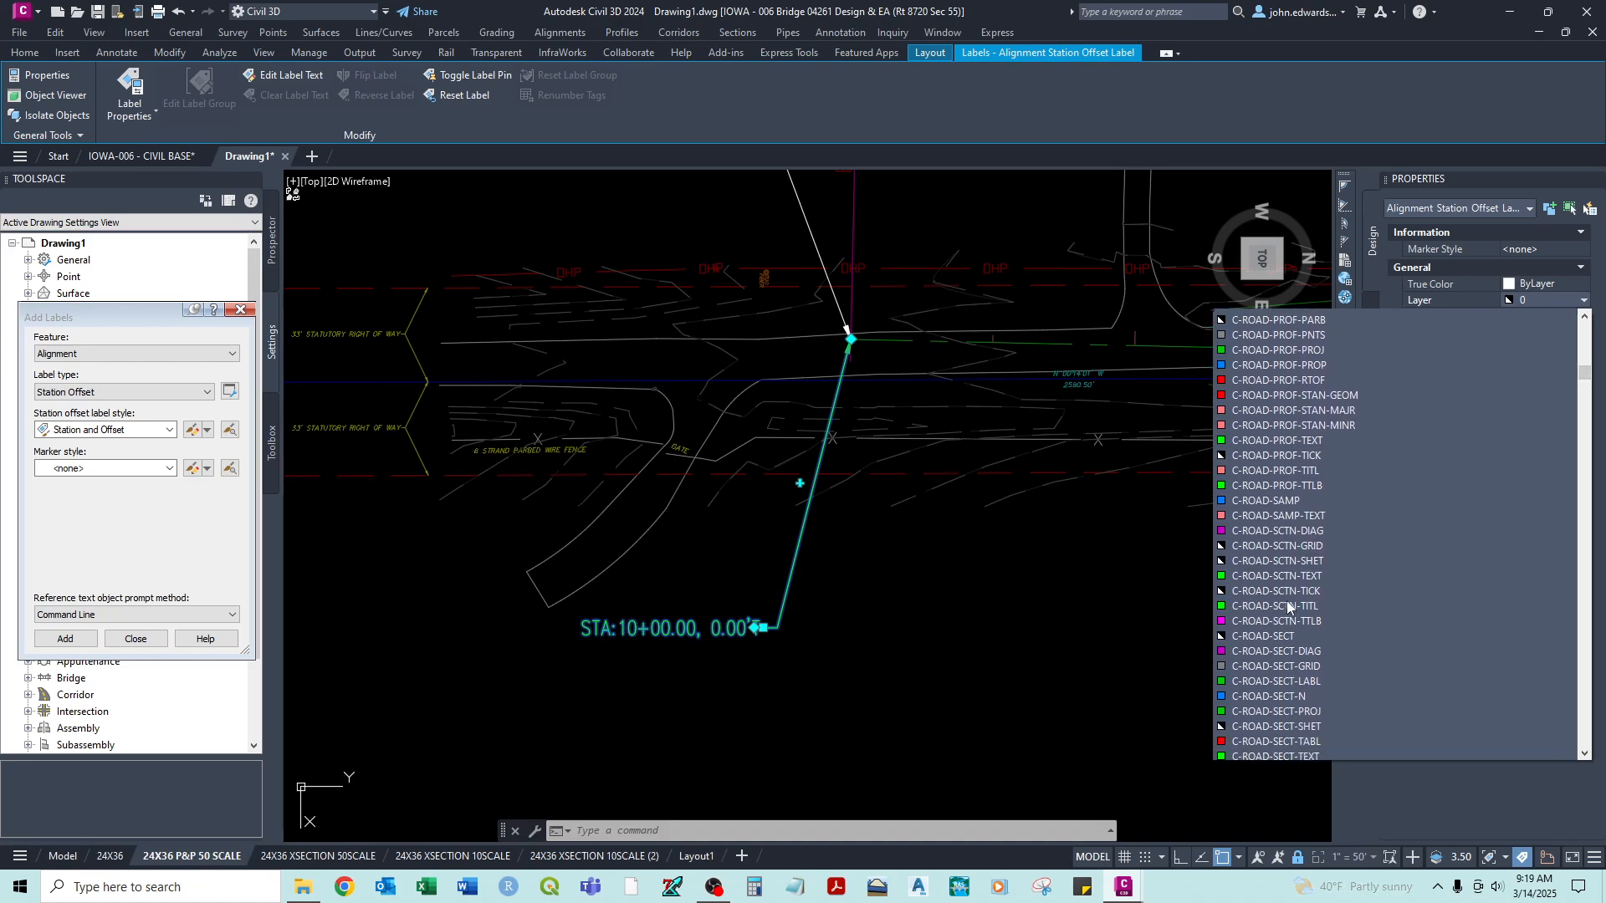
pyautogui.scroll(-4, 1289, 593)
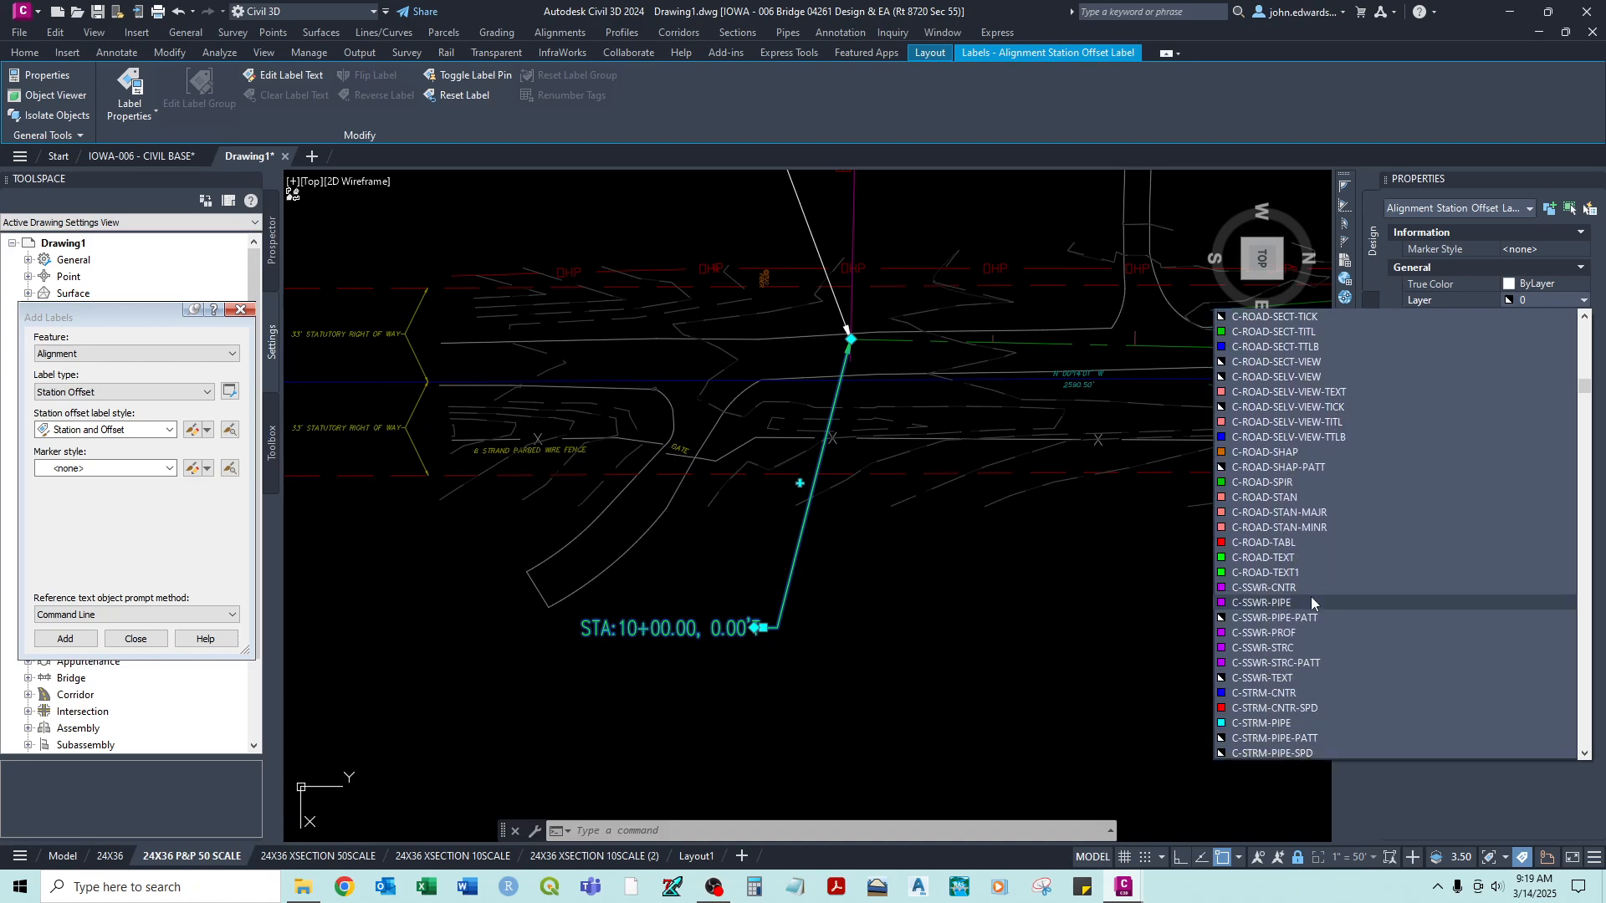
pyautogui.click(1254, 559)
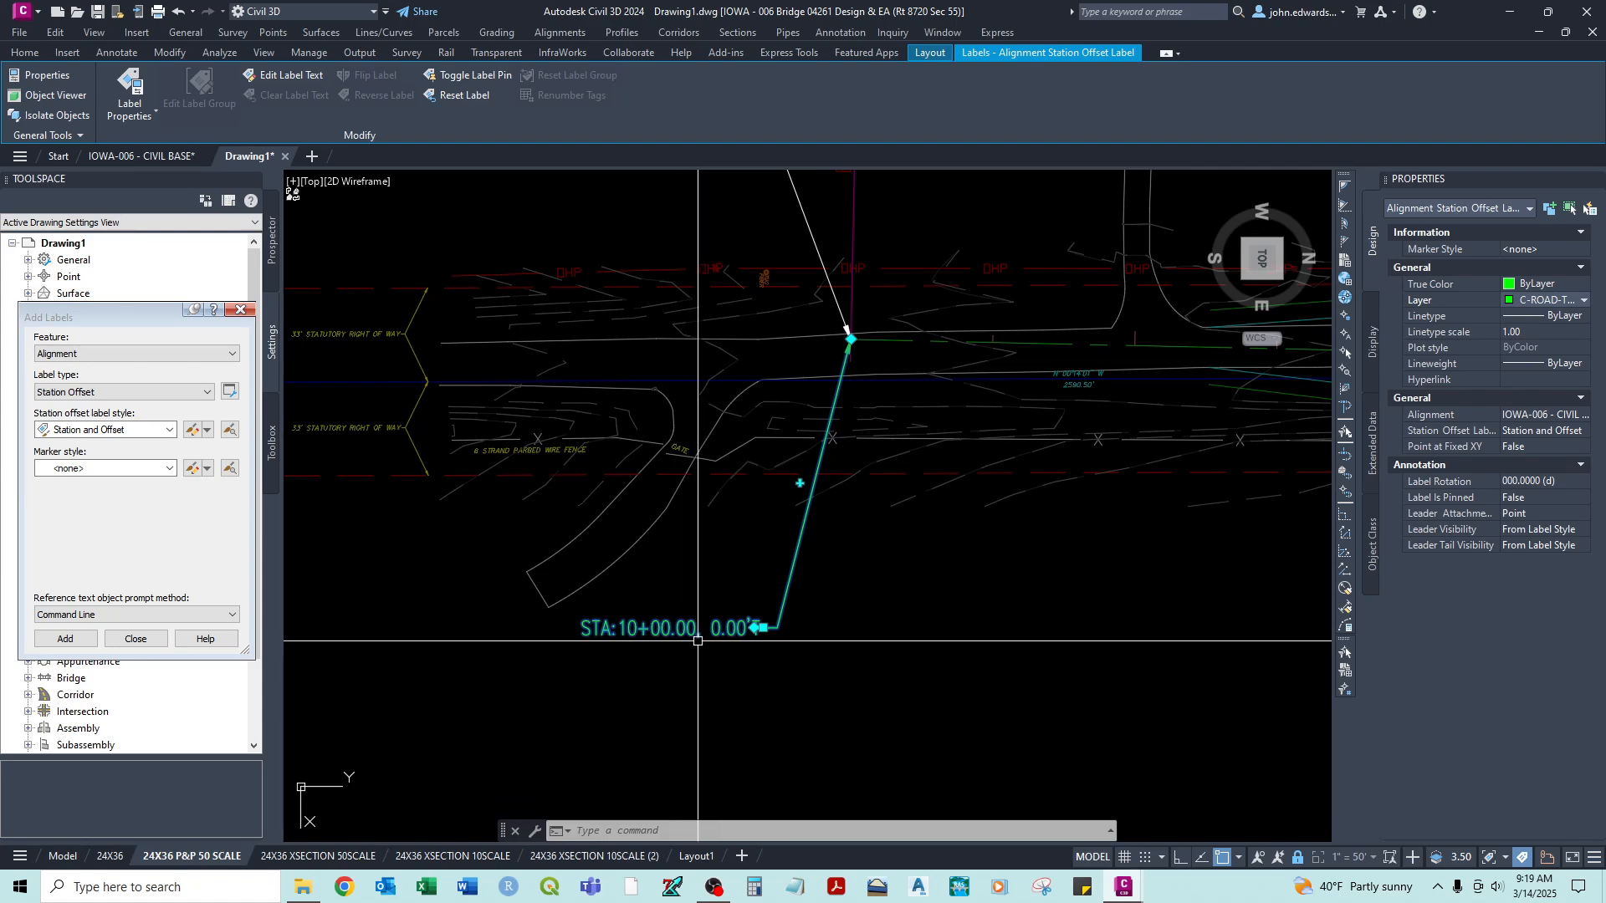
# - Open the station and offset label's text for editing and select its Station Value field
pyautogui.click(276, 79)
pyautogui.moveTo(1251, 244); pyautogui.dragTo(574, 265)
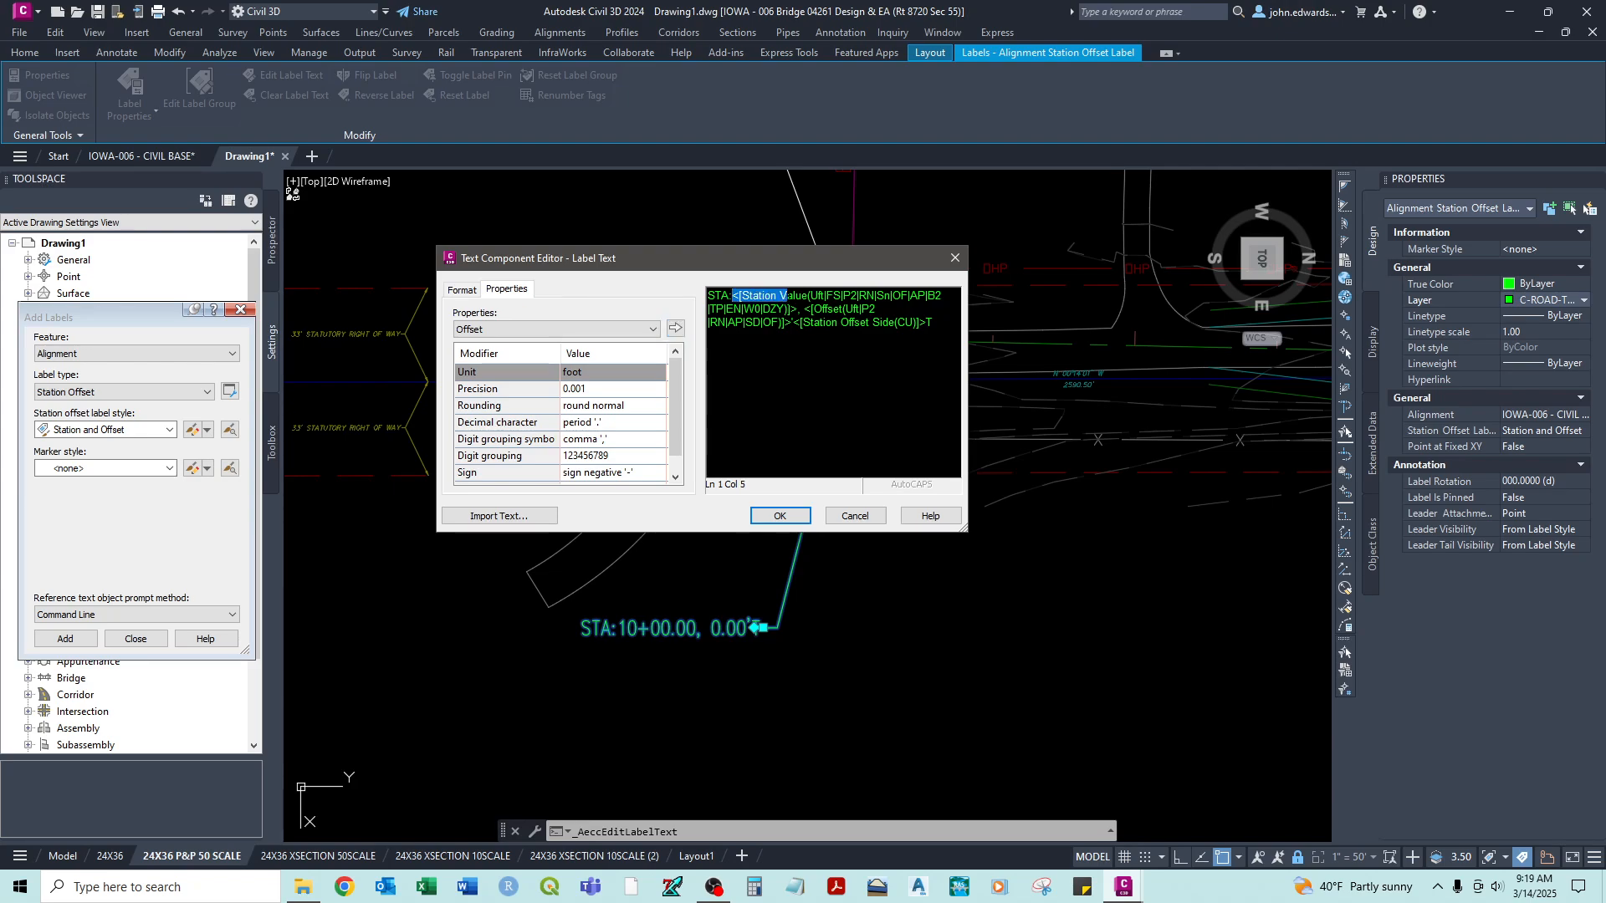
pyautogui.click(780, 308)
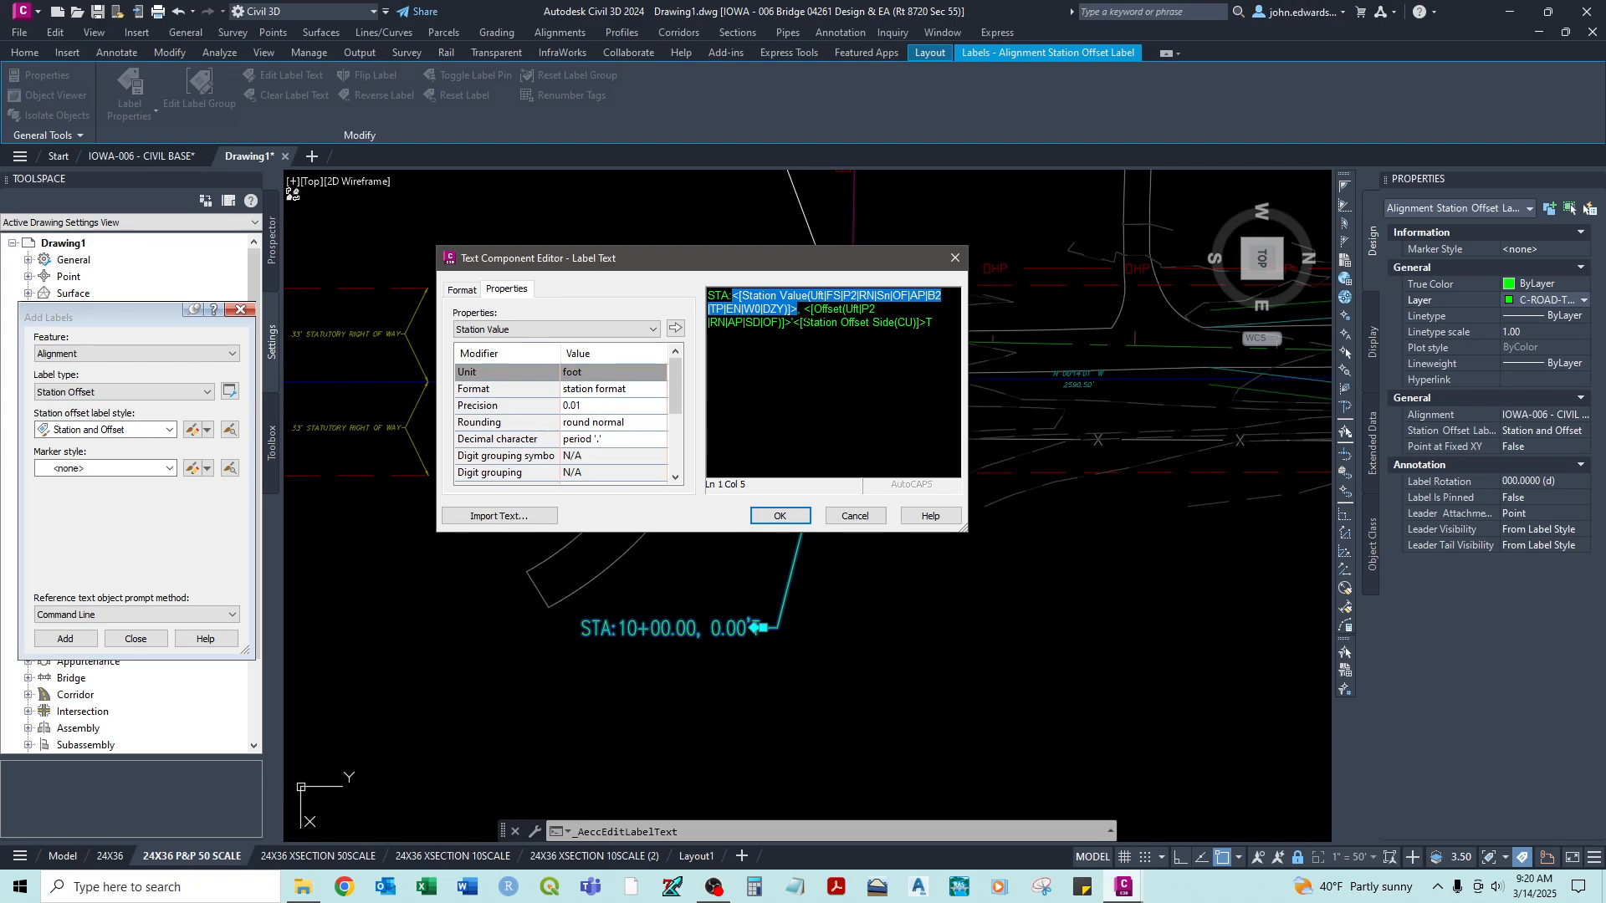
# - Add the line "BEGIN CONSTRUCTION CENTERLINE" above the station text of the selected alignment label
pyautogui.click(573, 330)
pyautogui.click(576, 331)
pyautogui.click(838, 324)
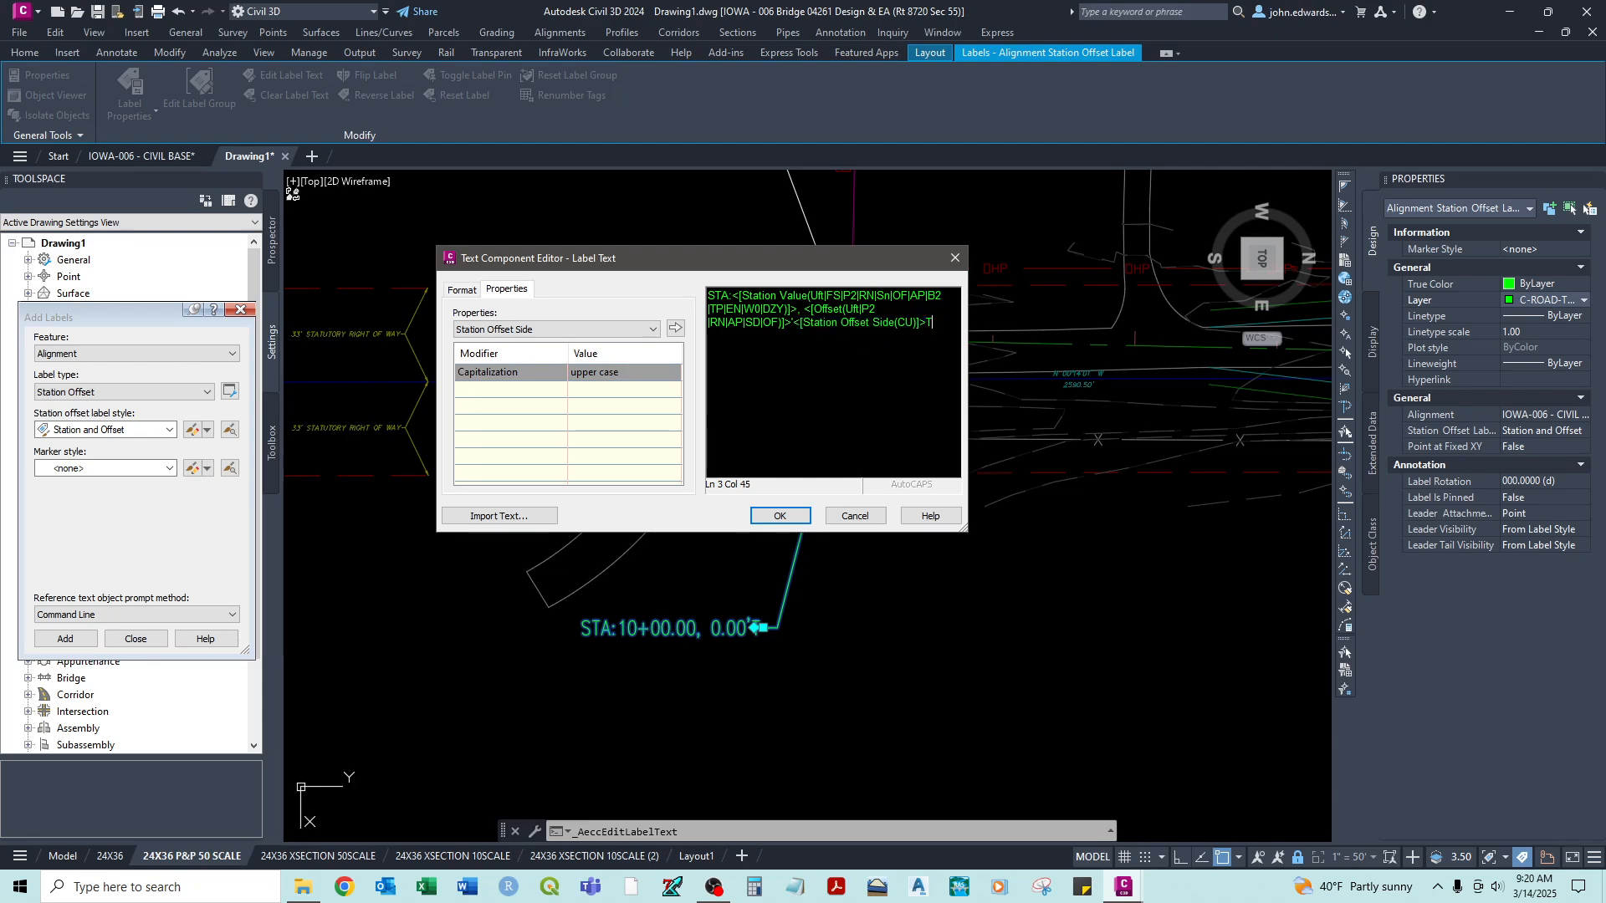
pyautogui.moveTo(933, 322); pyautogui.dragTo(771, 295)
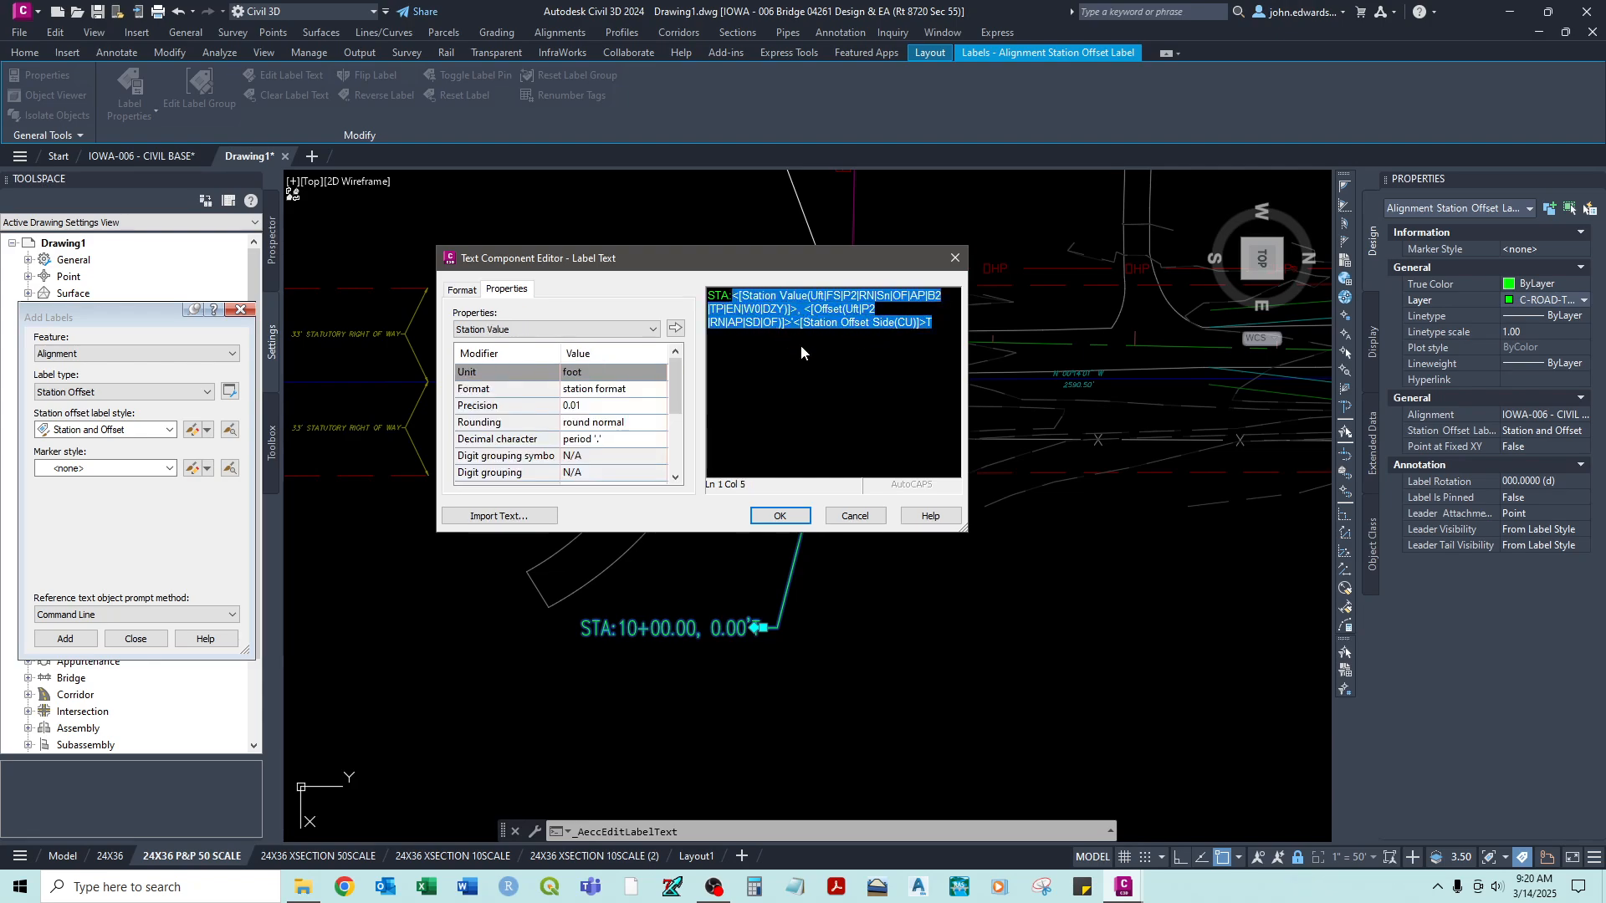
pyautogui.click(868, 351)
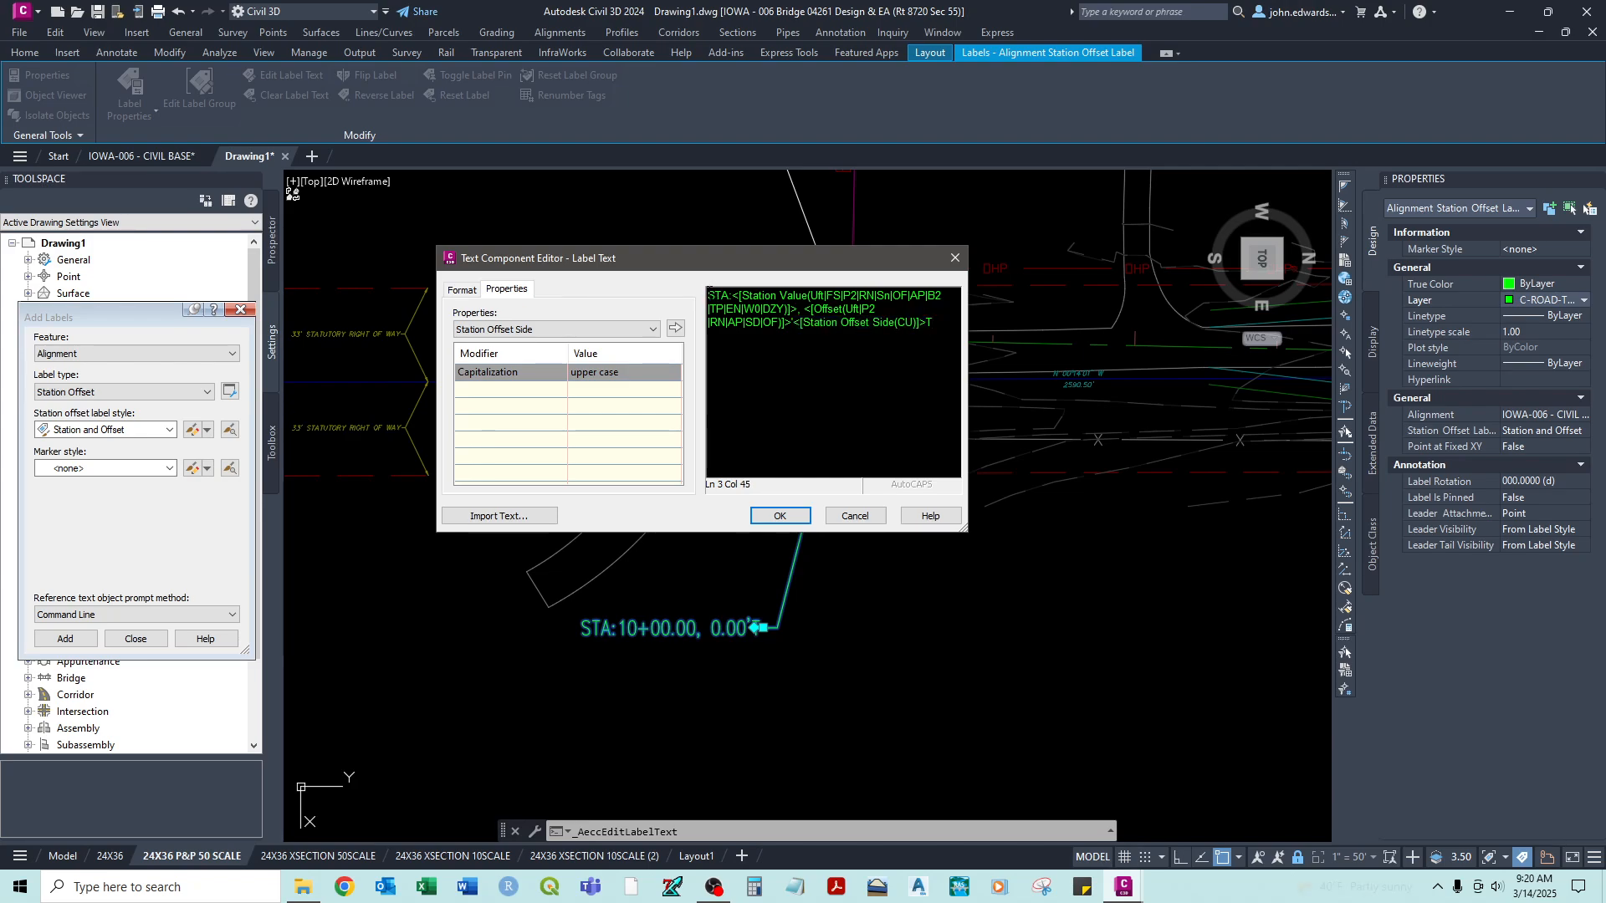
pyautogui.press('Return')
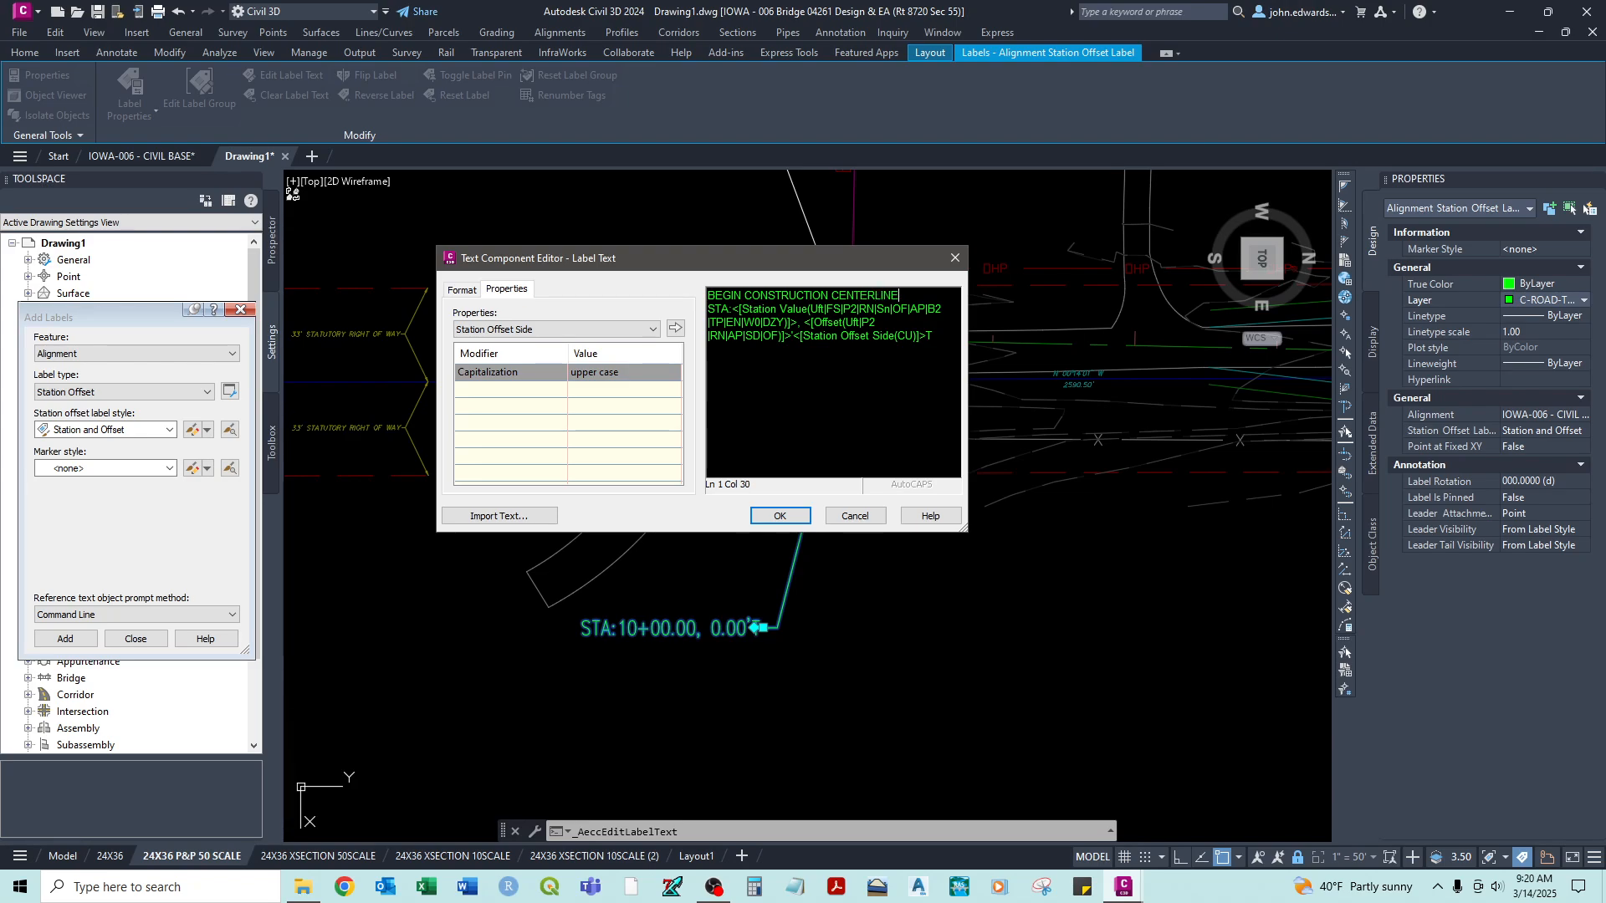
pyautogui.click(767, 518)
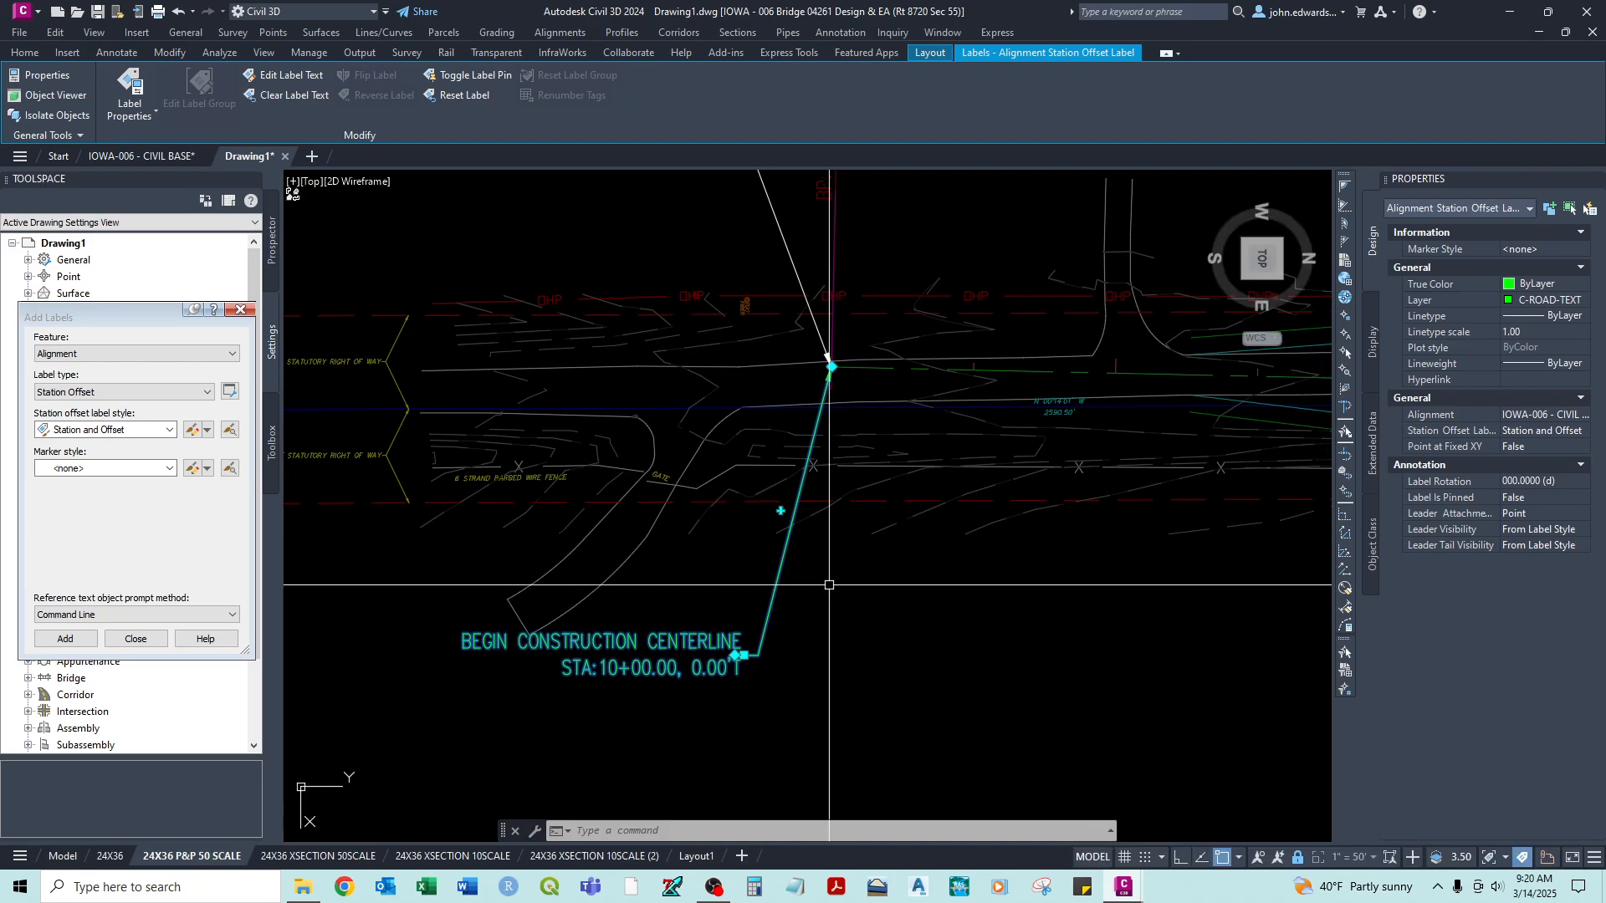
# - Remove the comma, Offset field, and Station Offset Side text from the BEGIN CONSTRUCTION CENTERLINE label, leaving only the station
pyautogui.moveTo(829, 622); pyautogui.dragTo(850, 405, button='middle')
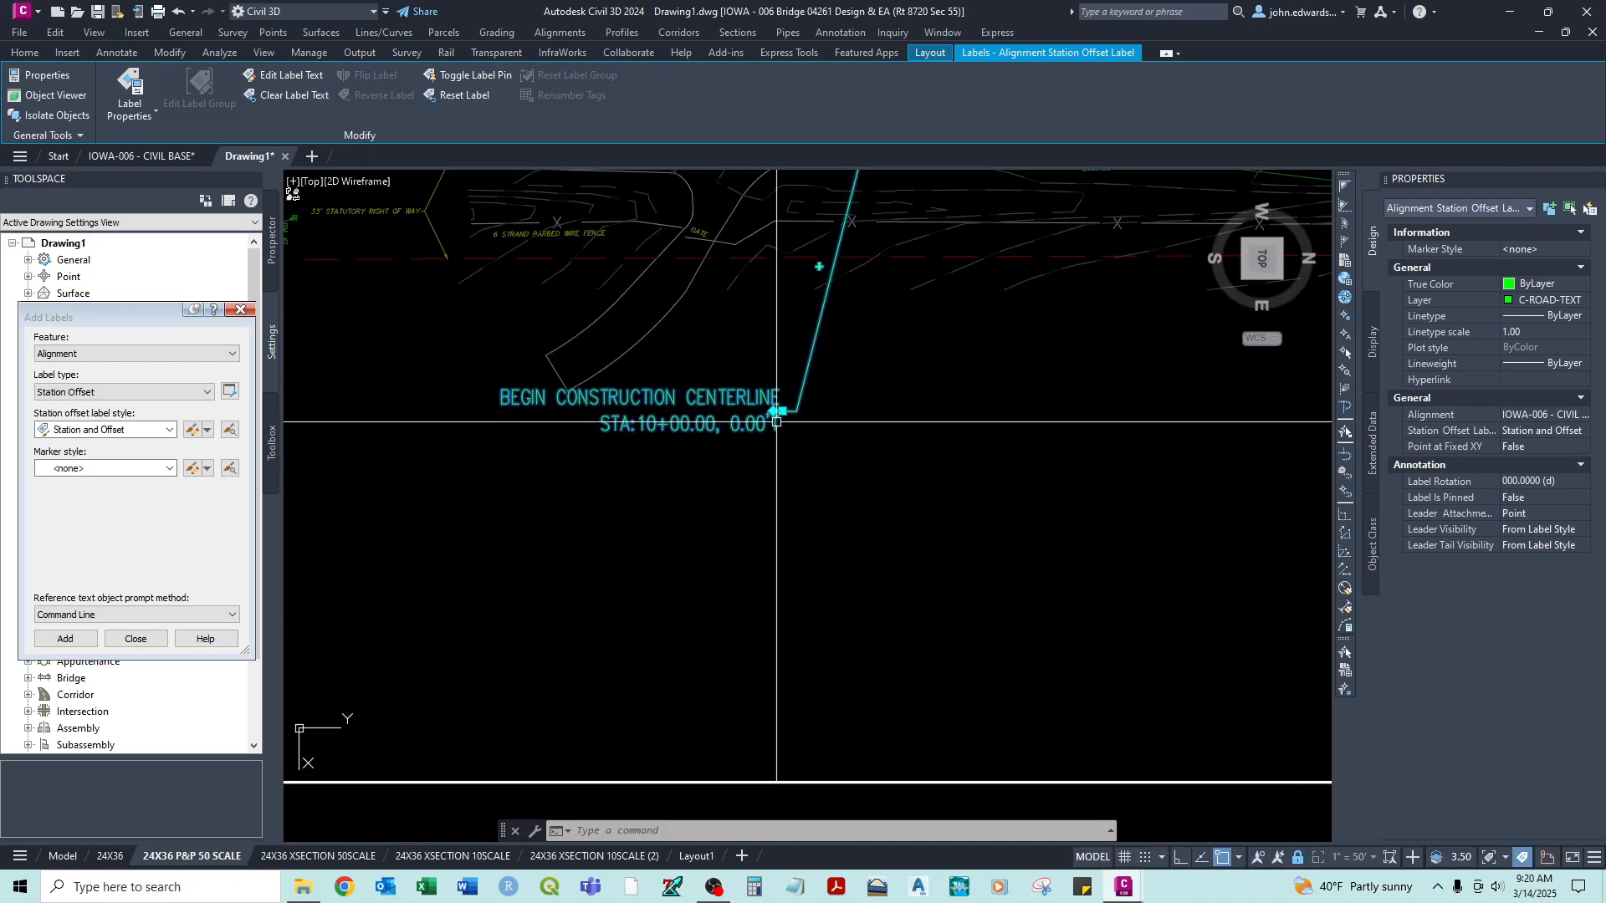
pyautogui.moveTo(761, 415); pyautogui.dragTo(769, 500, button='middle')
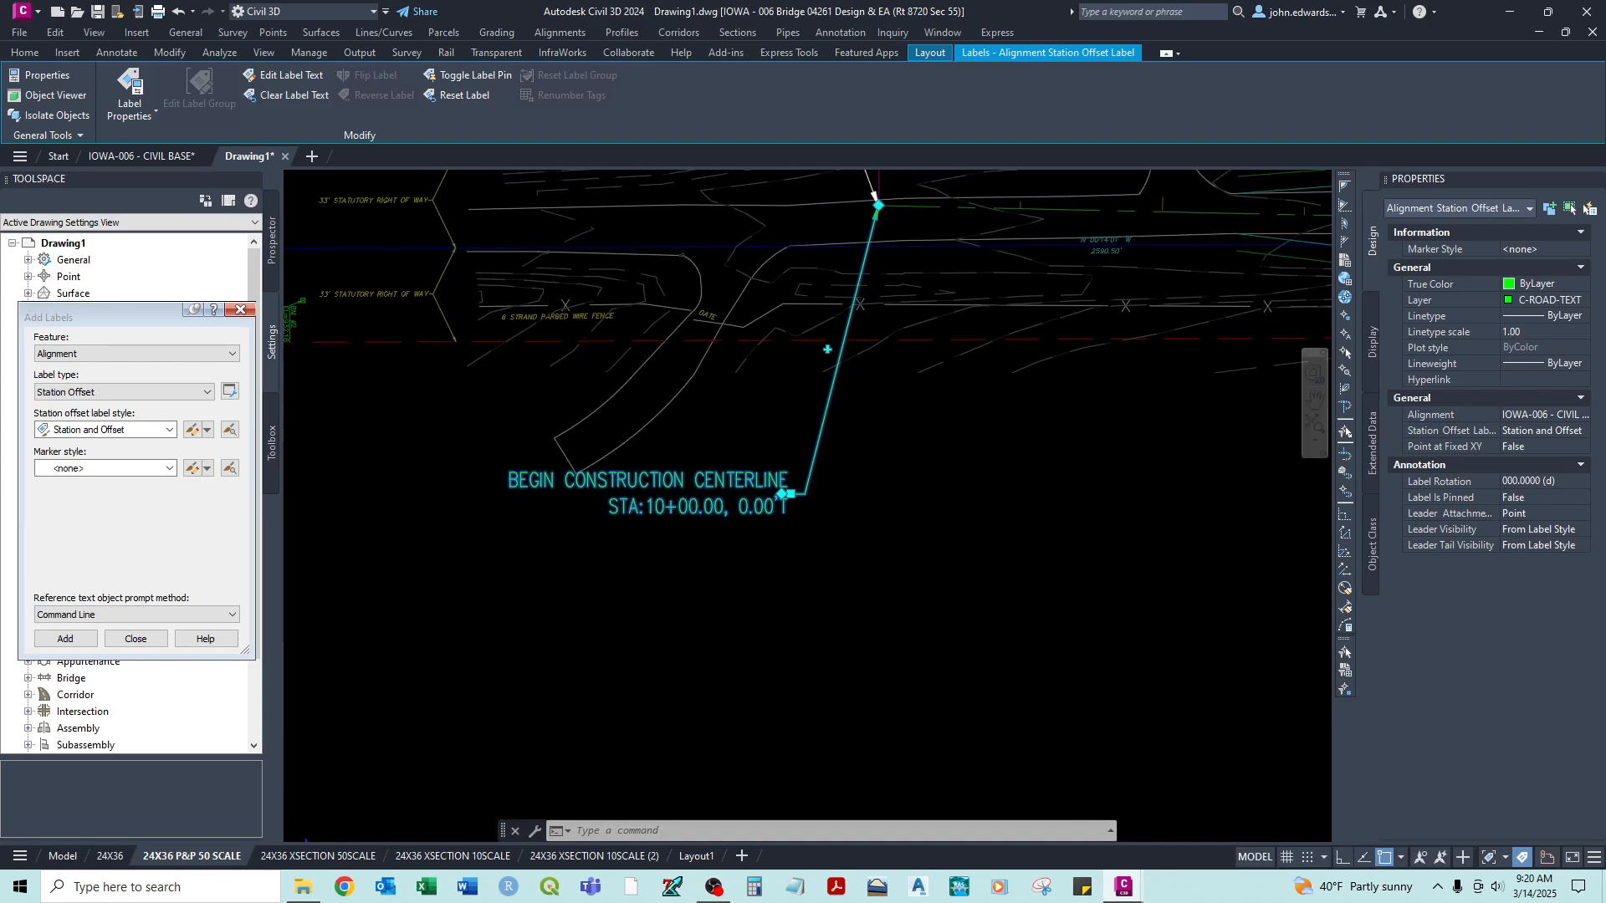
pyautogui.click(280, 75)
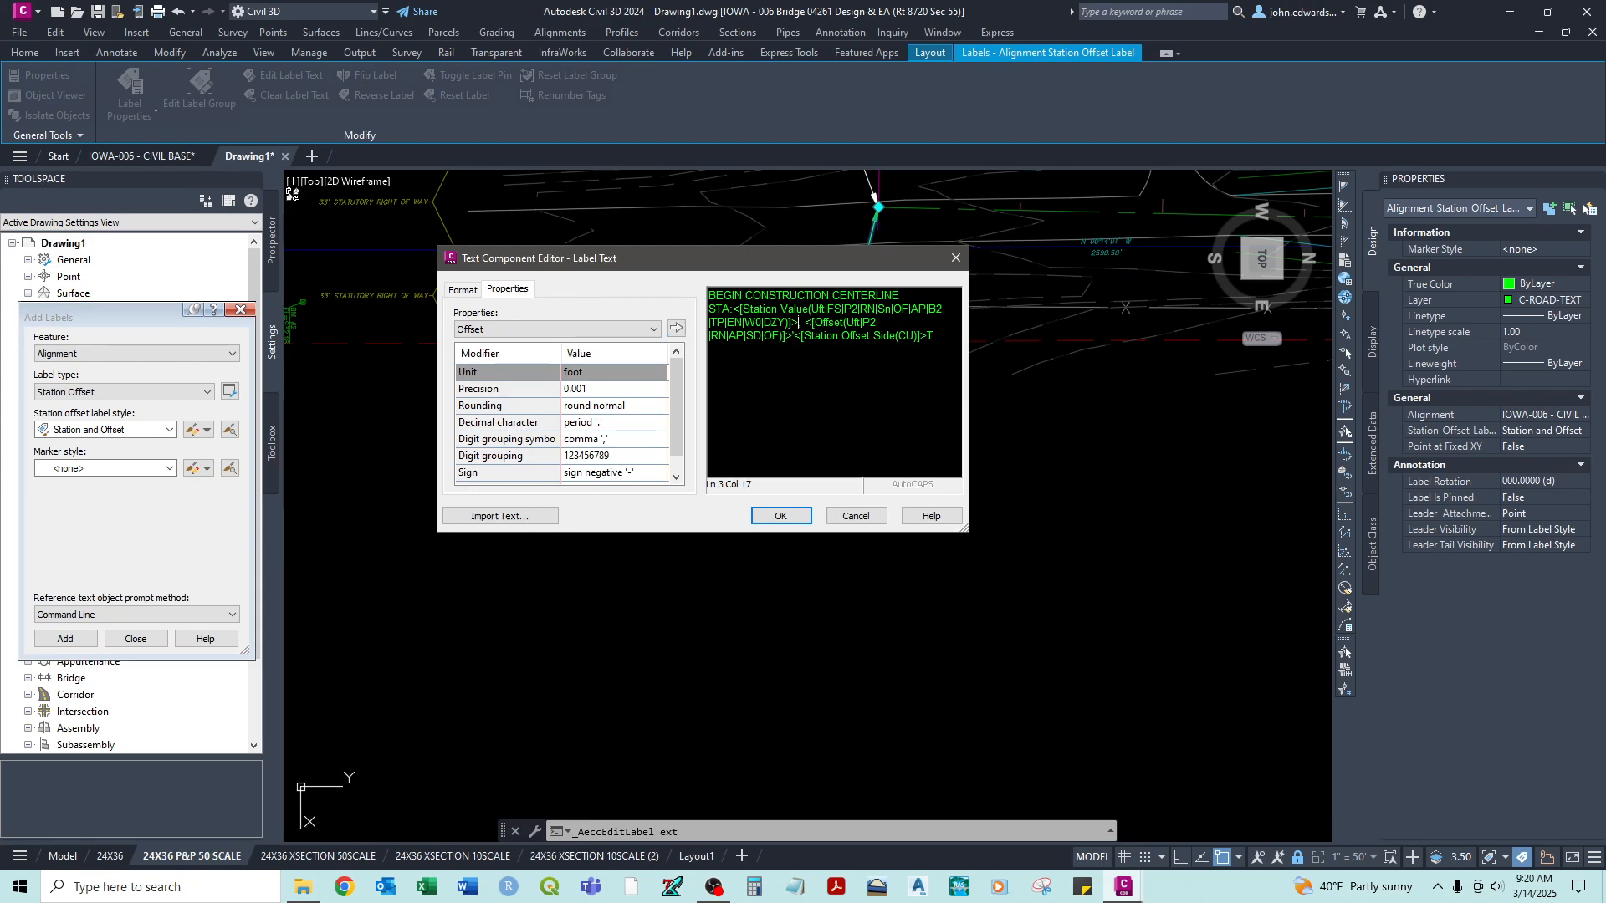
pyautogui.moveTo(799, 322); pyautogui.dragTo(921, 335)
pyautogui.press('Delete')
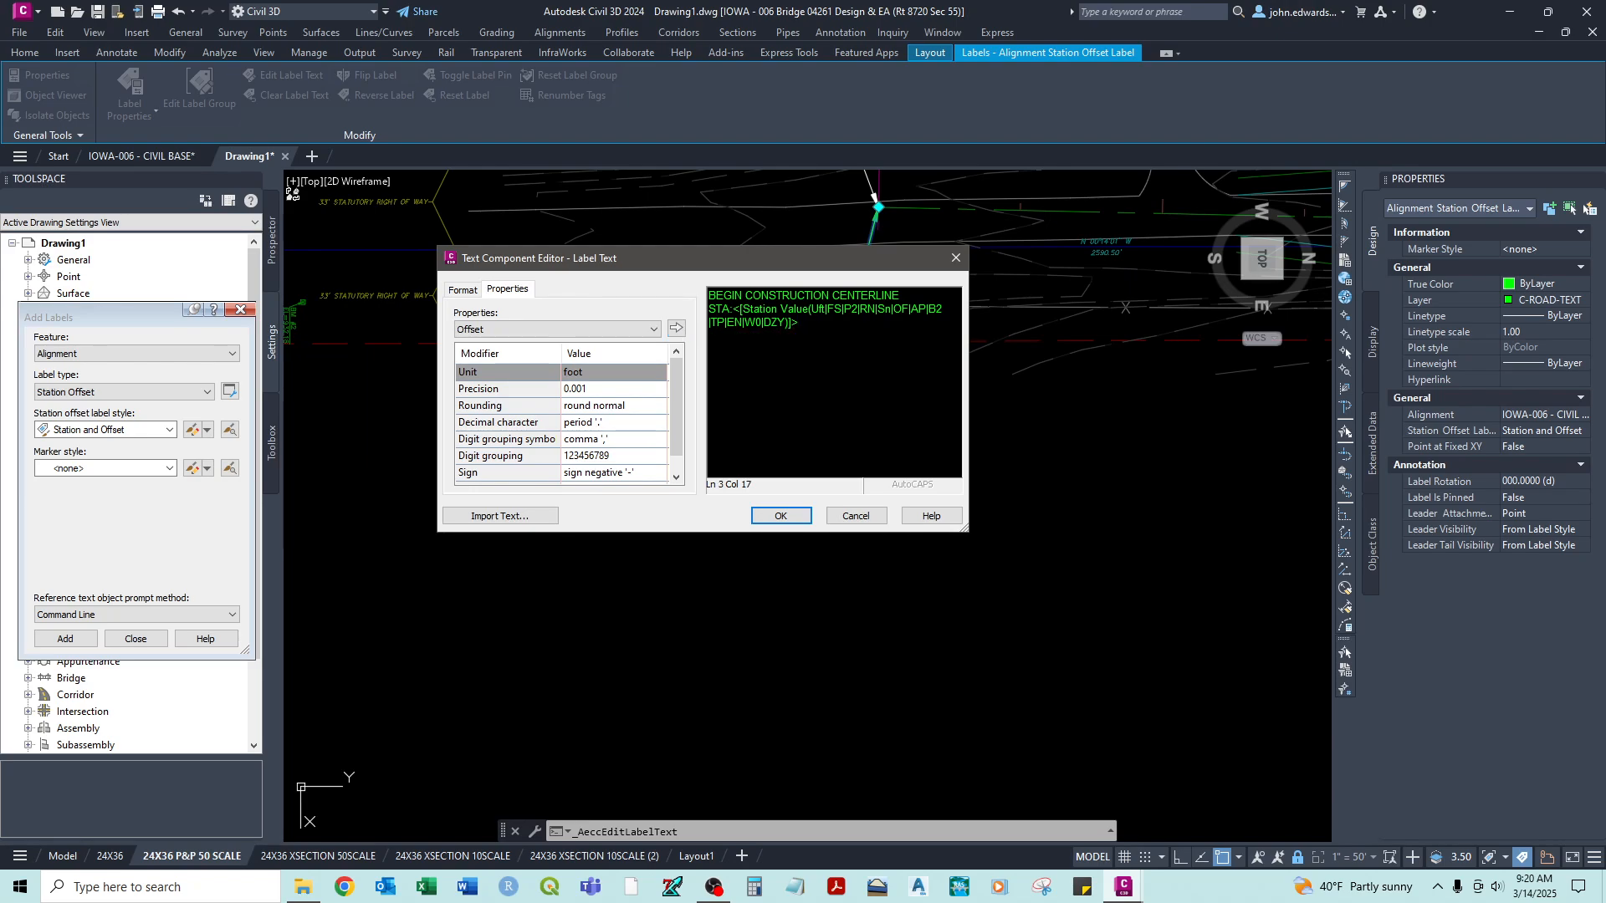
pyautogui.click(805, 521)
pyautogui.moveTo(877, 435); pyautogui.dragTo(877, 465, button='middle')
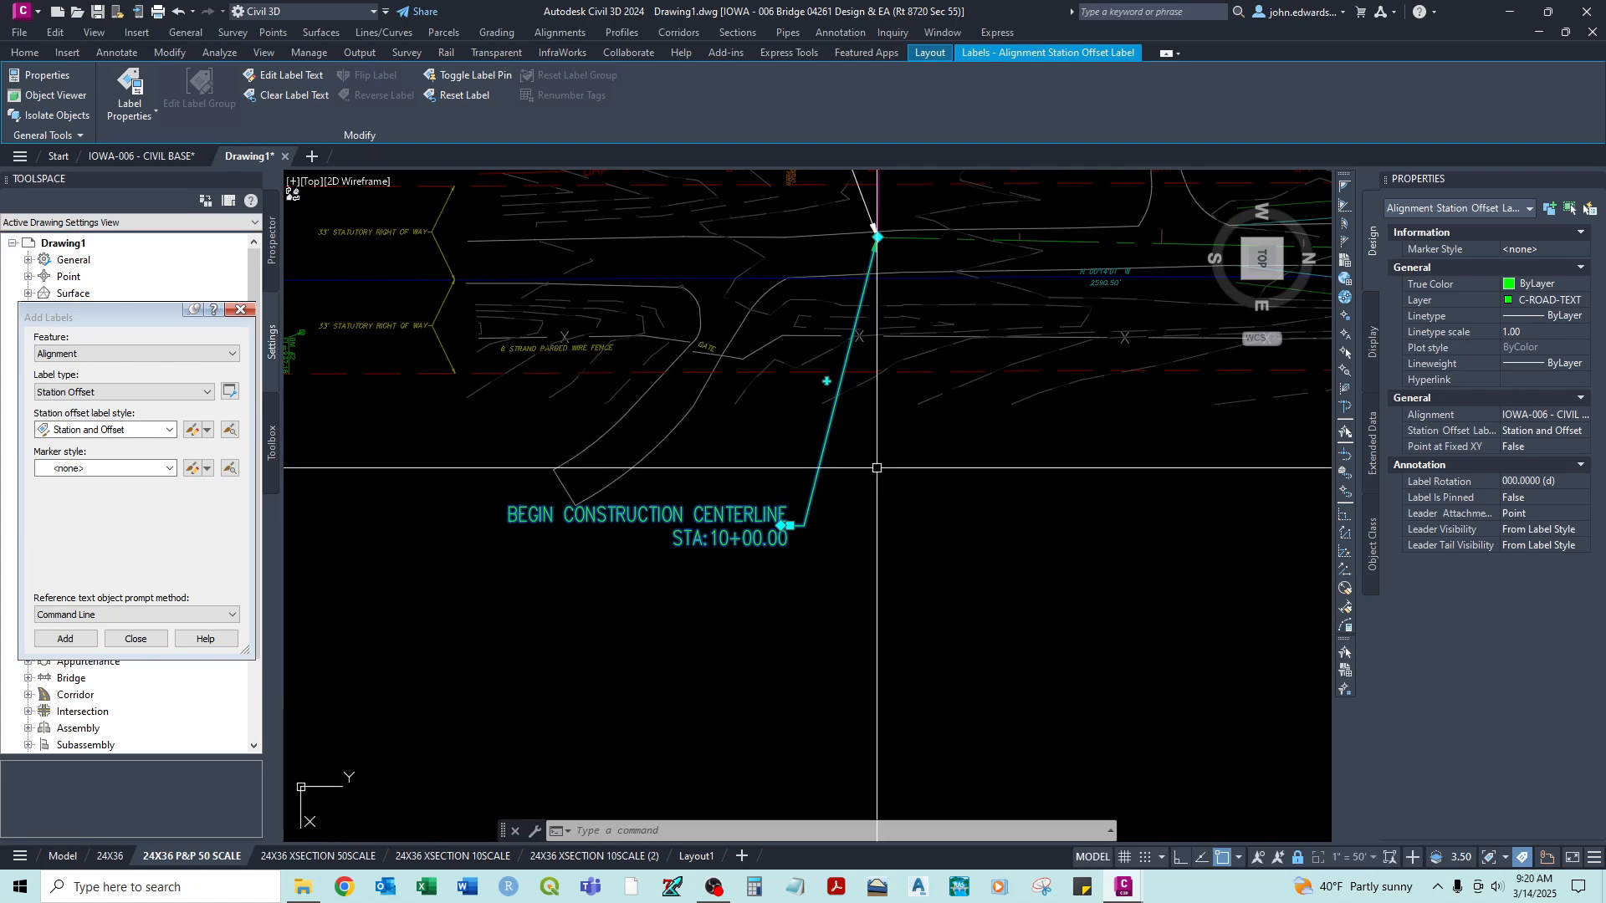
pyautogui.press('Escape')
# - Examine the plan along the alignment from the begin-construction label to the bridge, including where the roadway widening starts
pyautogui.moveTo(804, 522); pyautogui.dragTo(784, 596, button='middle')
pyautogui.scroll(-2, 784, 597)
pyautogui.moveTo(766, 315); pyautogui.dragTo(756, 408, button='middle')
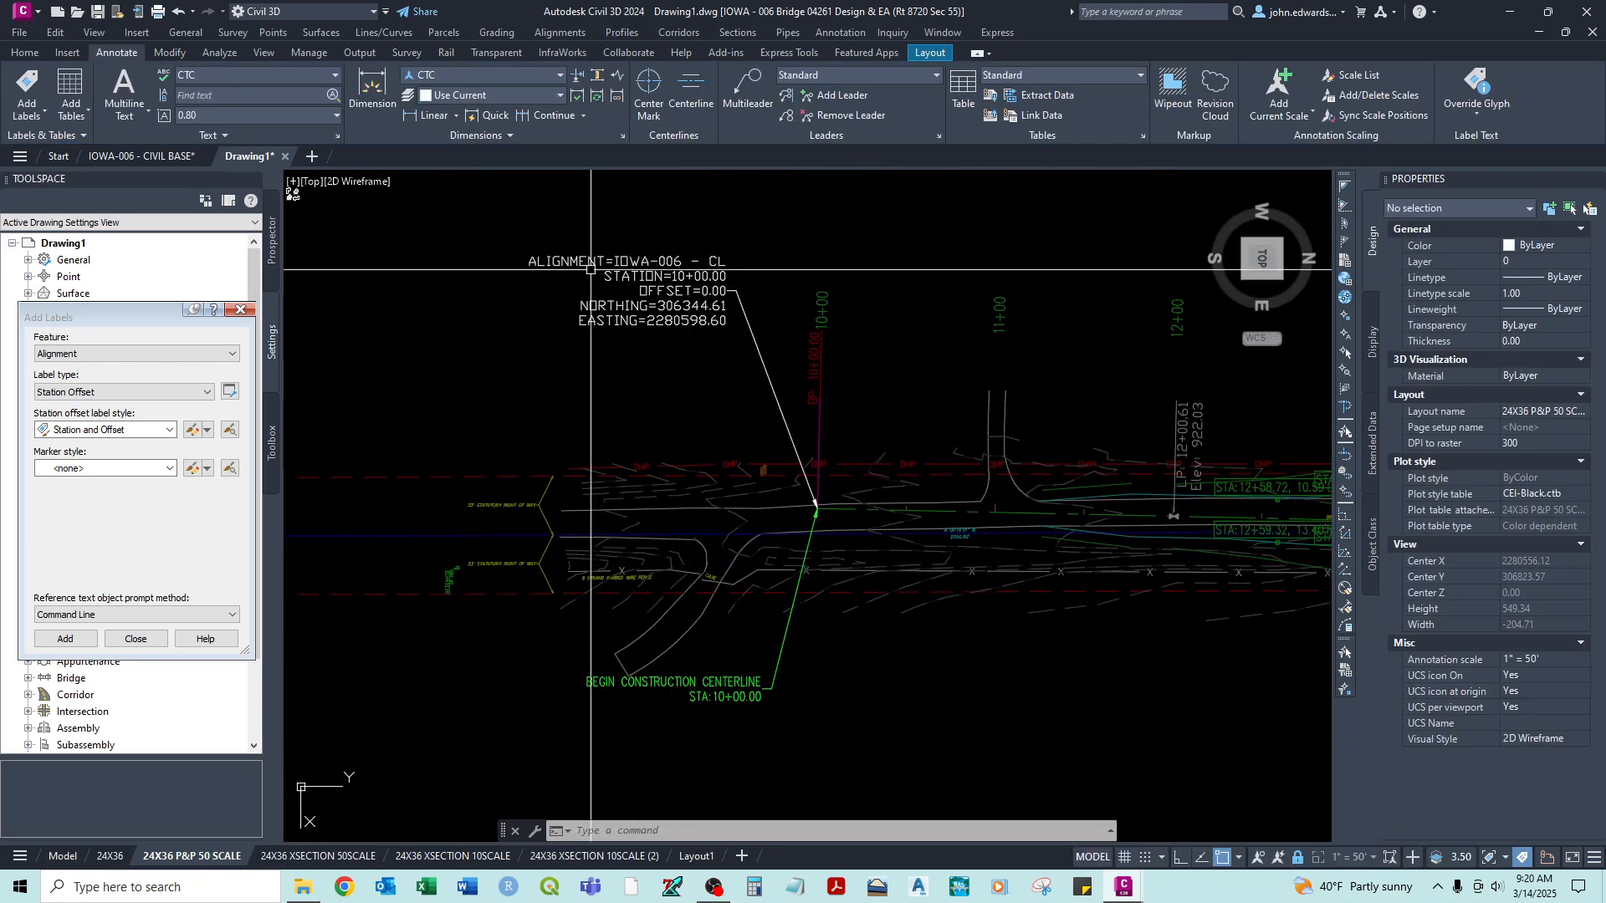
pyautogui.moveTo(785, 670); pyautogui.dragTo(780, 603, button='middle')
pyautogui.moveTo(1066, 443); pyautogui.dragTo(807, 410, button='middle')
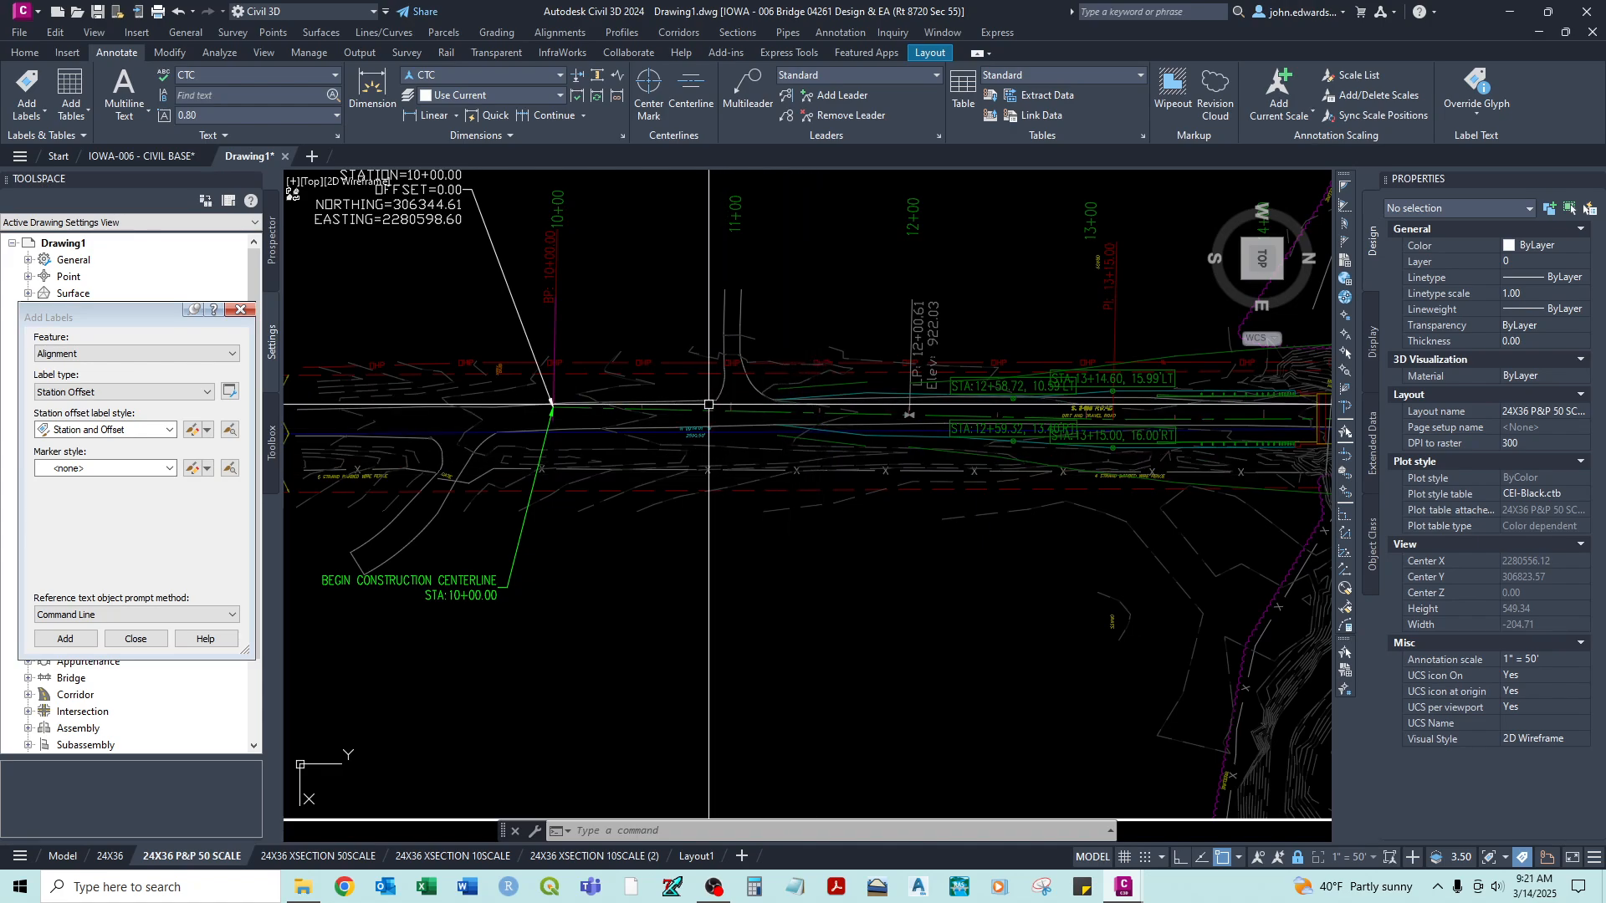
pyautogui.scroll(-2, 535, 444)
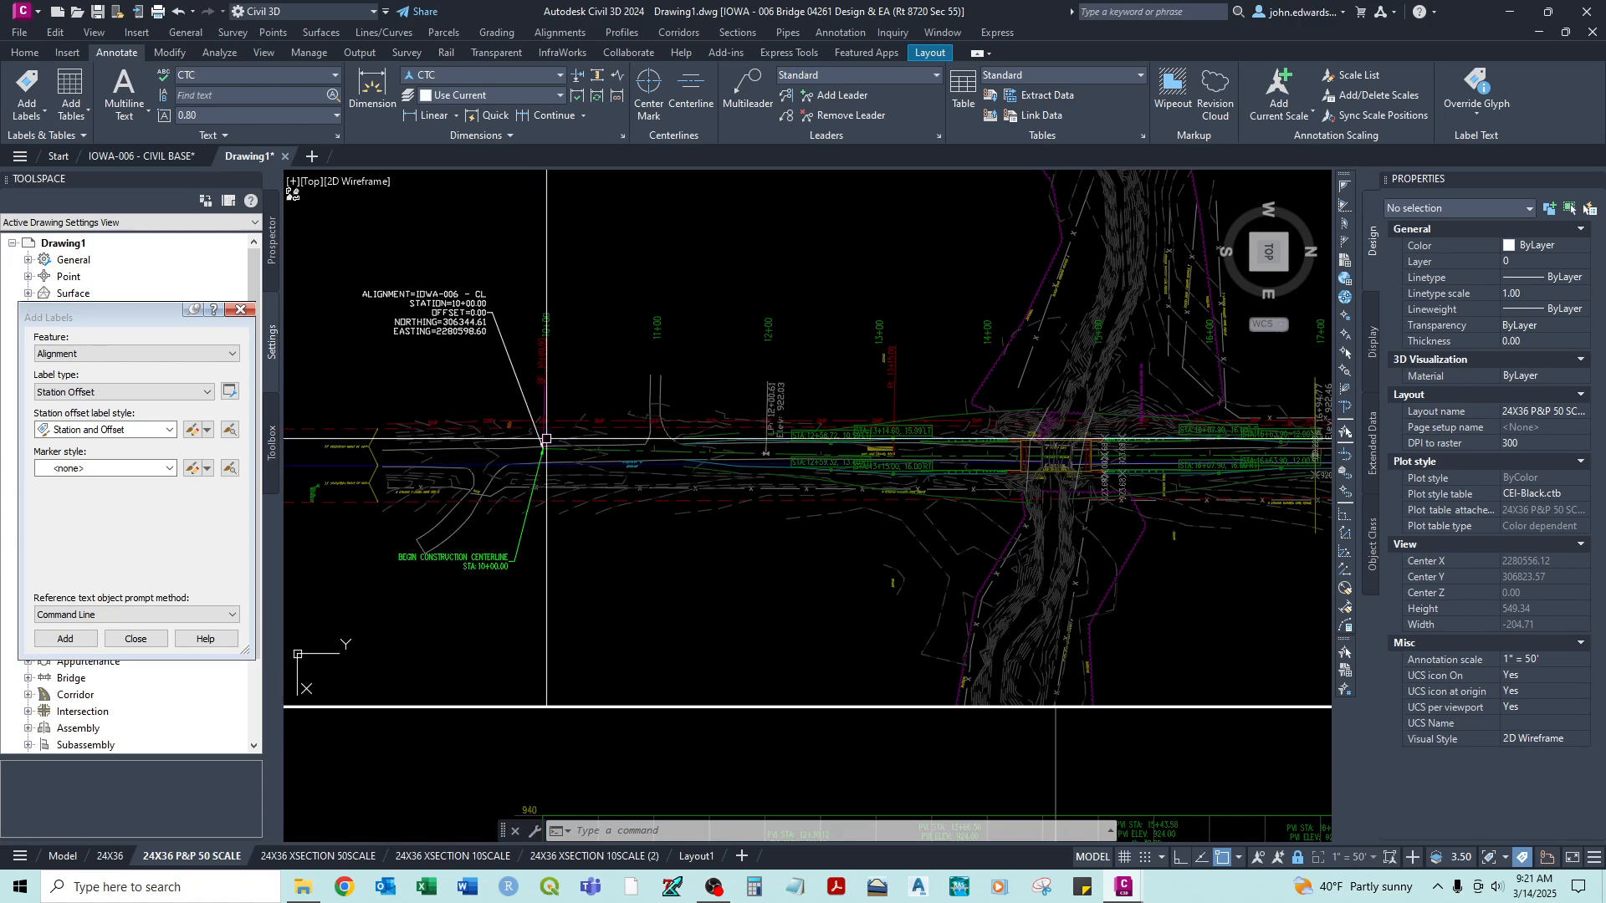
pyautogui.moveTo(1082, 388); pyautogui.dragTo(970, 395, button='middle')
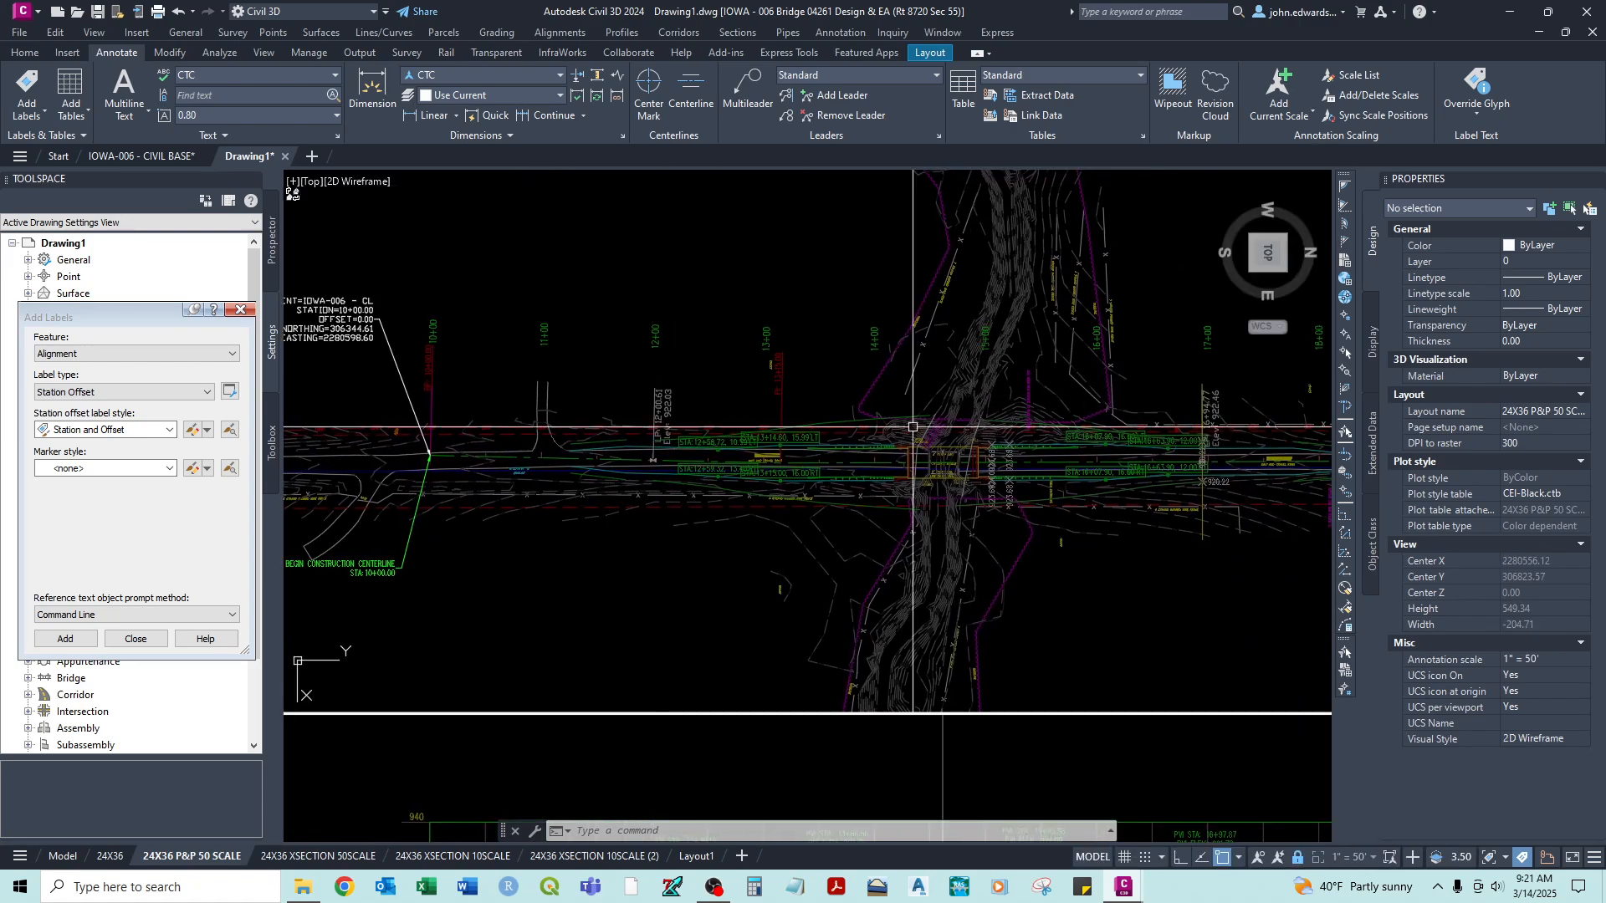
pyautogui.moveTo(765, 479)
pyautogui.mouseDown(button='middle')
pyautogui.moveTo(530, 454)
pyautogui.moveTo(709, 447)
pyautogui.mouseUp(button='middle')
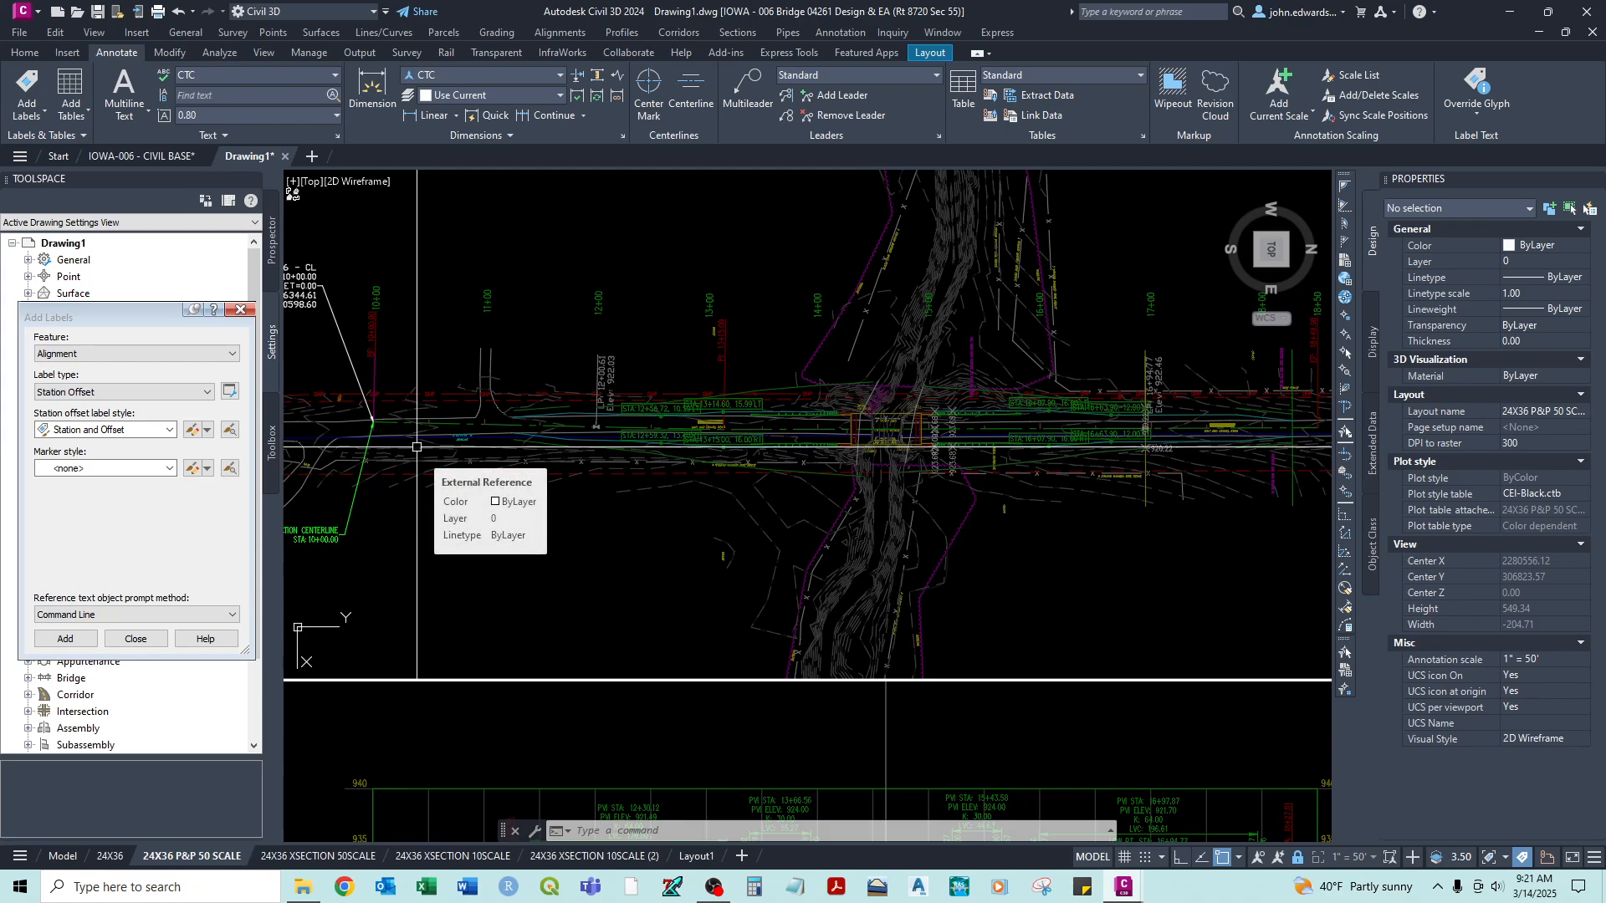
pyautogui.scroll(5, 489, 424)
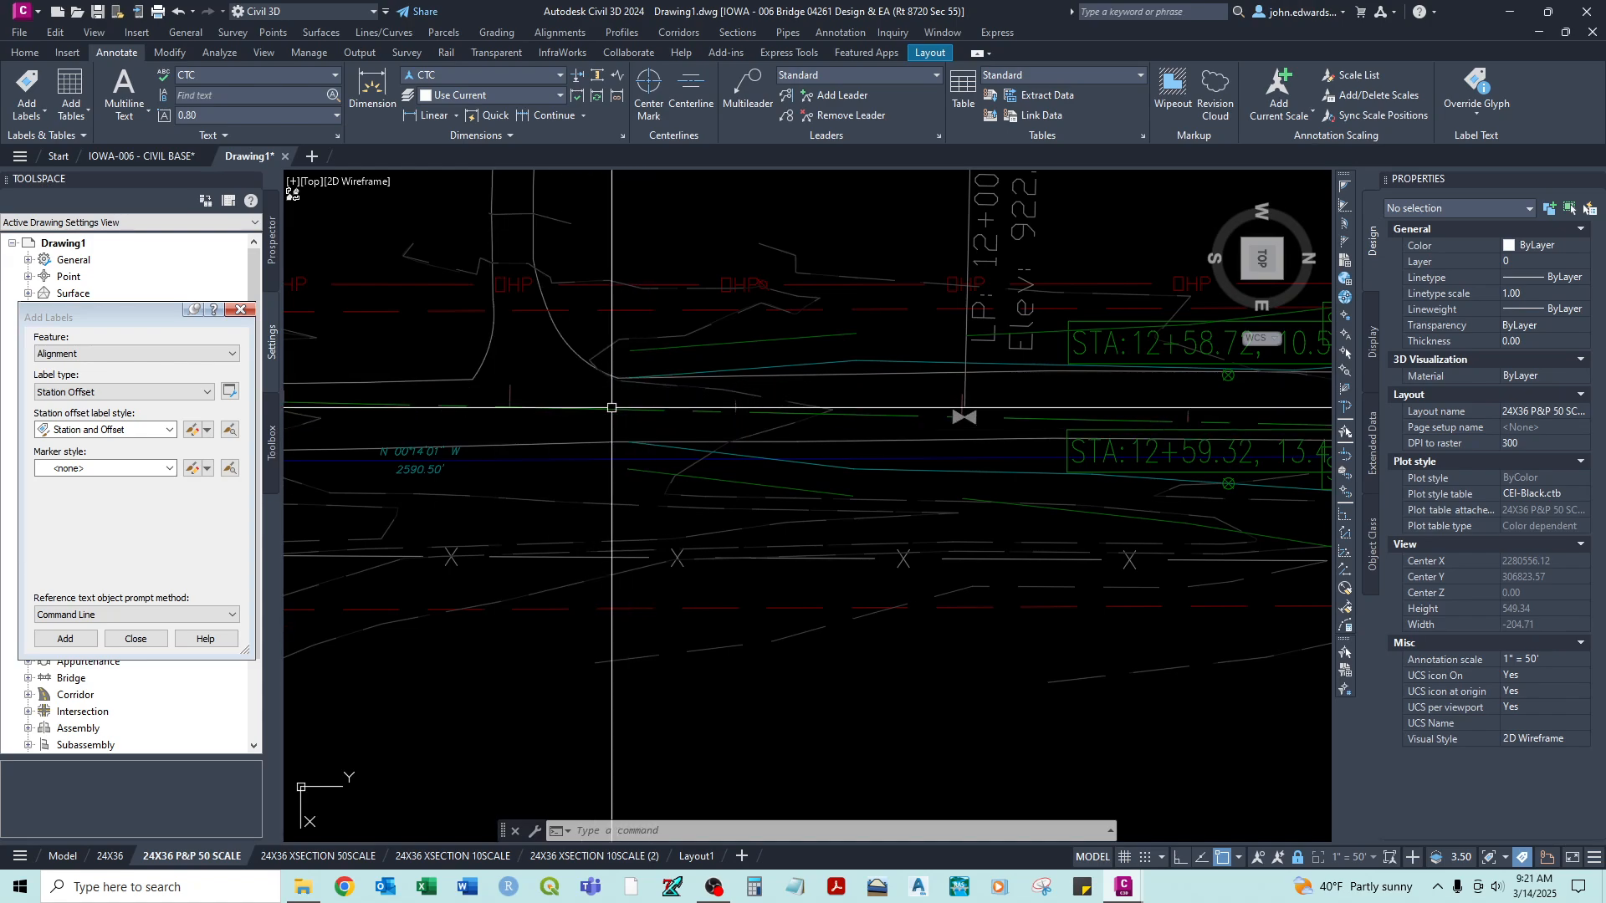
pyautogui.click(71, 641)
pyautogui.scroll(-6, 648, 430)
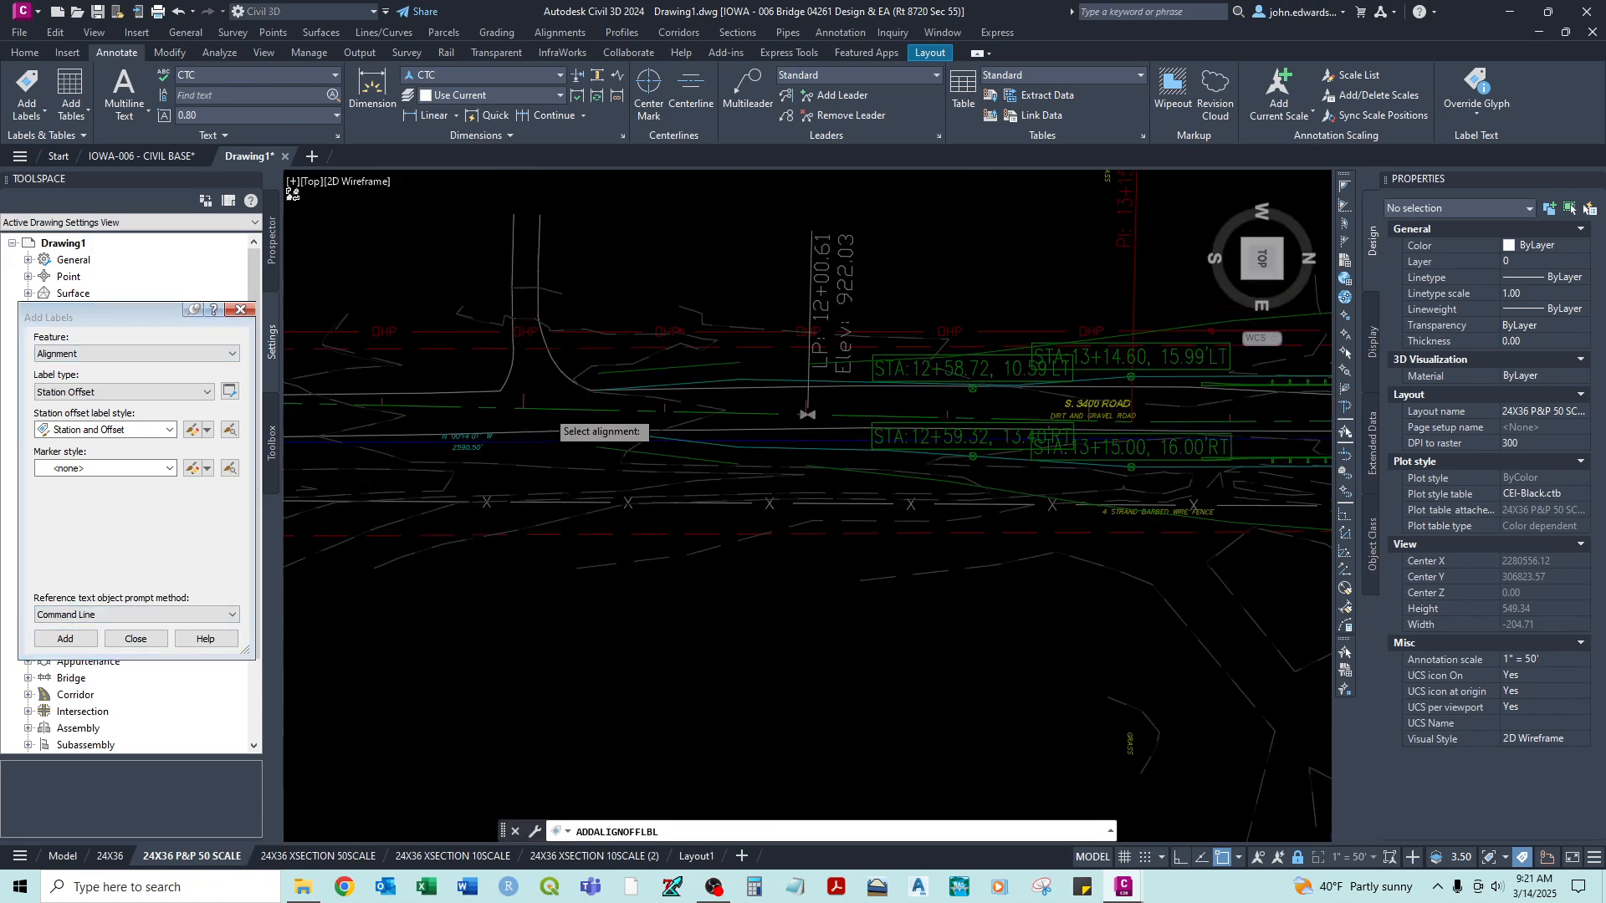
pyautogui.moveTo(457, 548); pyautogui.dragTo(454, 552, button='middle')
pyautogui.press('Escape')
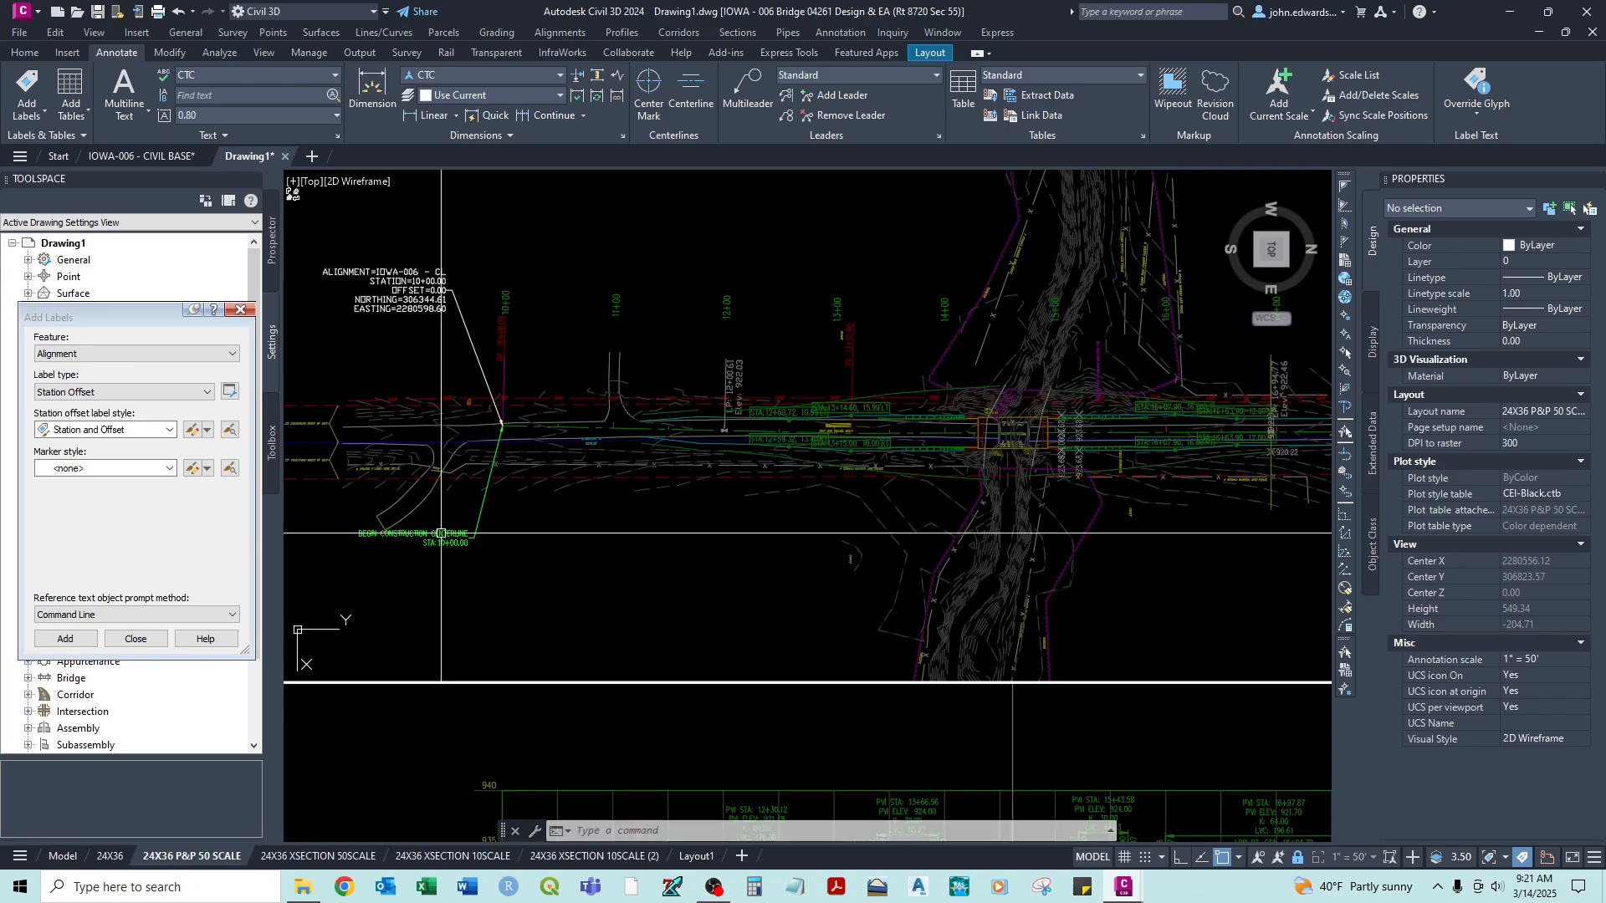
# - Copy the BEGIN CONSTRUCTION CENTERLINE label from its arrow tip to a nearest-snapped point on the centerline at about station 11+26, just past the side road
pyautogui.click(442, 533)
pyautogui.write('C')
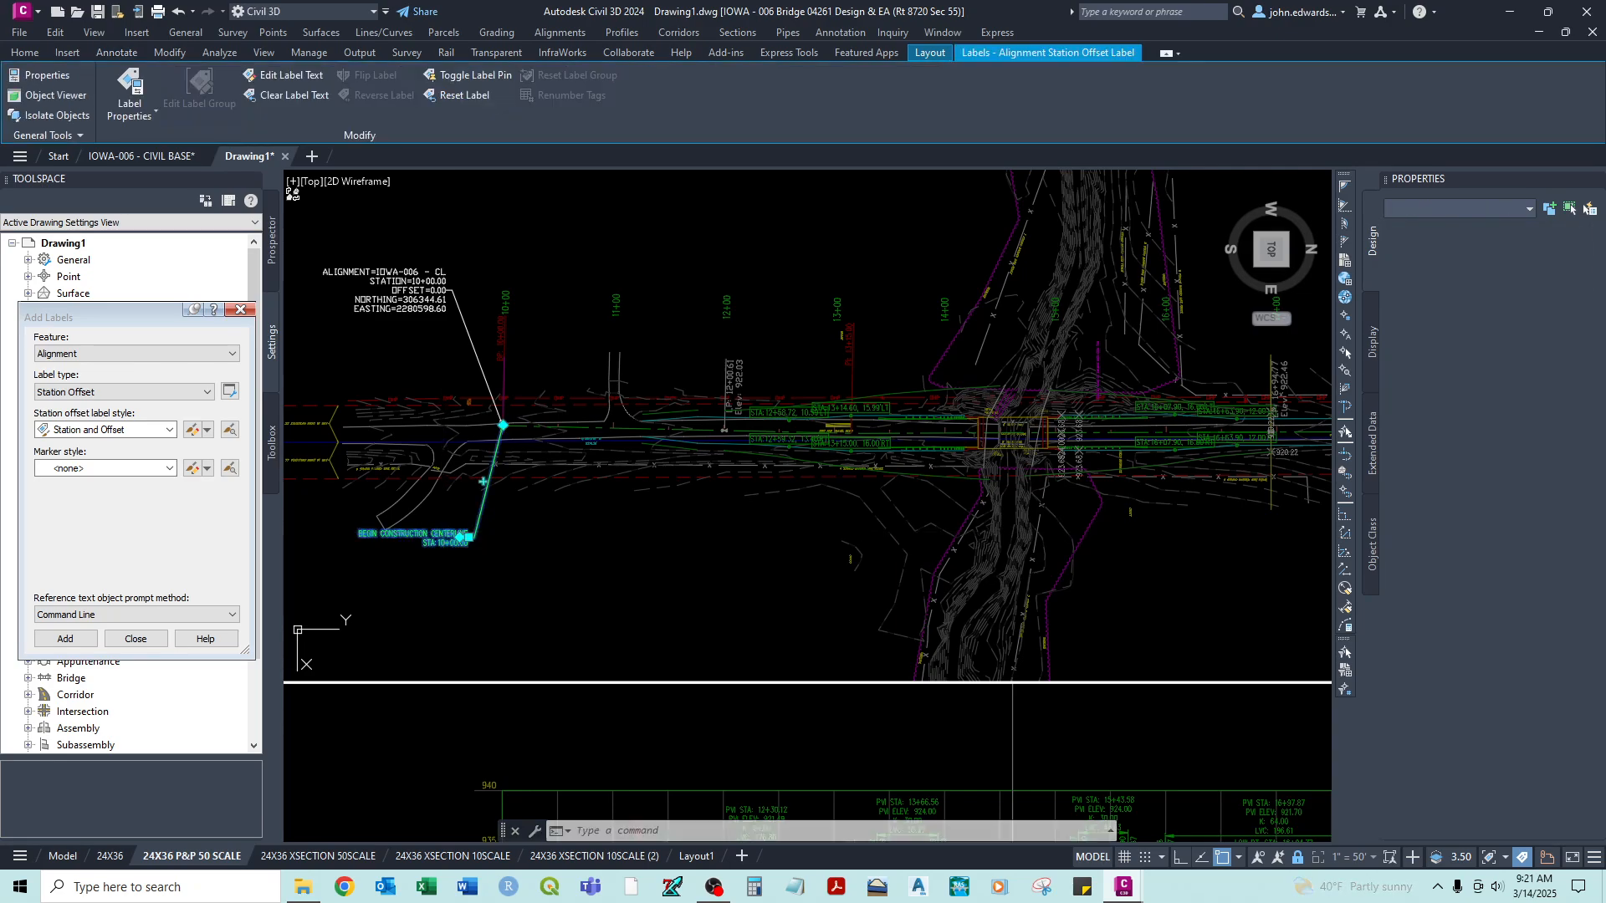
pyautogui.write('O')
pyautogui.press('Return')
pyautogui.scroll(2, 469, 435)
pyautogui.scroll(4, 519, 416)
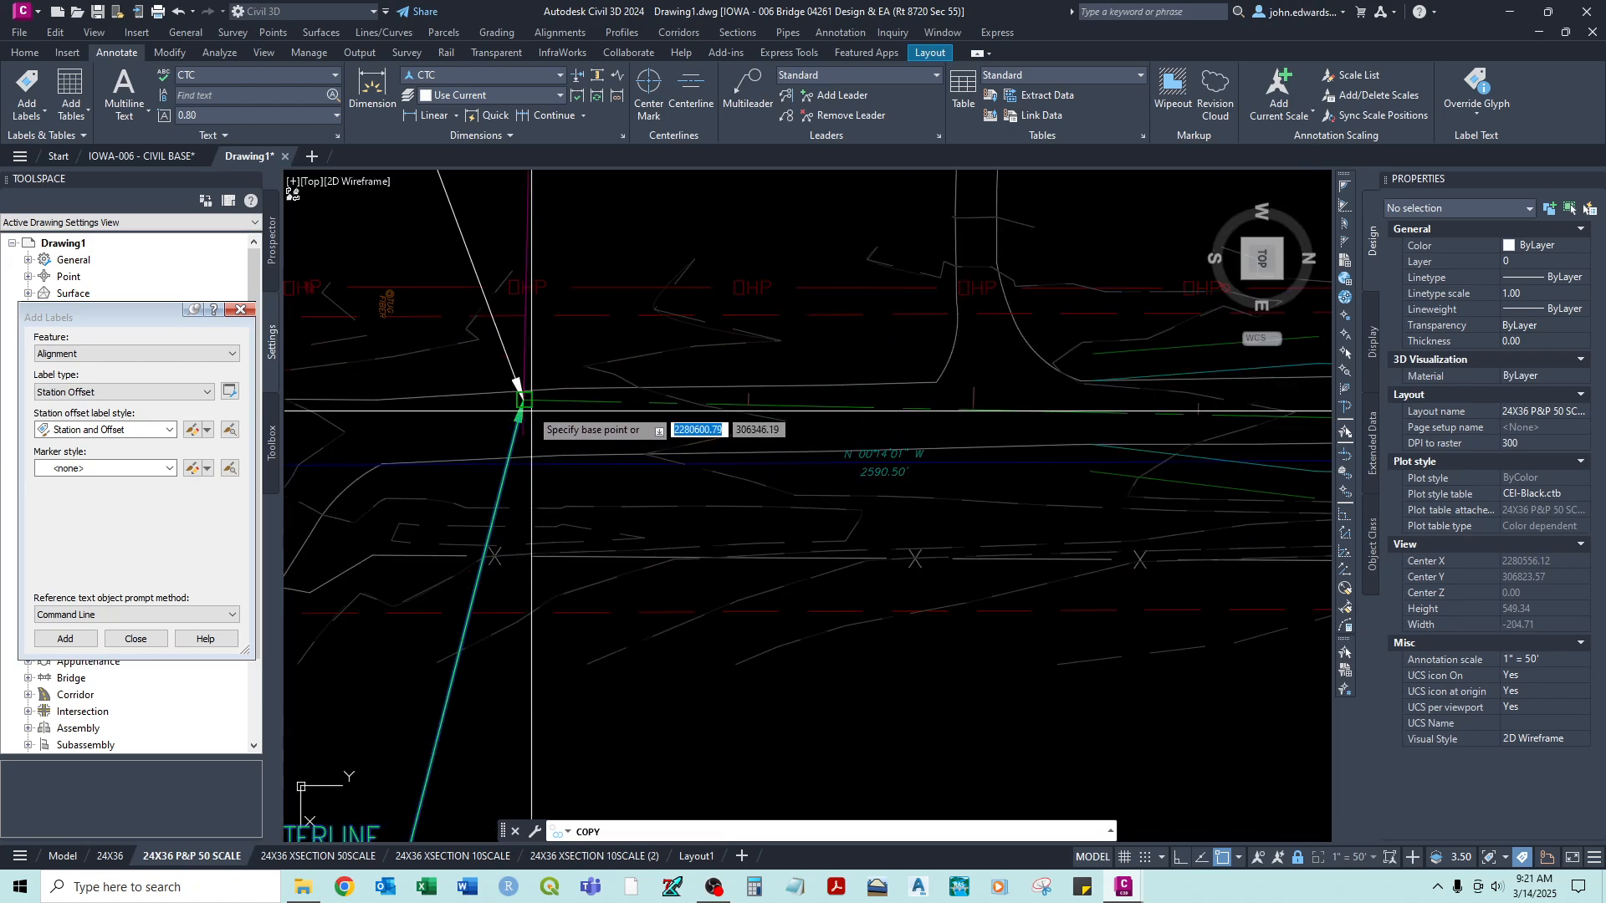
pyautogui.click(519, 410)
pyautogui.moveTo(962, 400); pyautogui.dragTo(480, 349, button='middle')
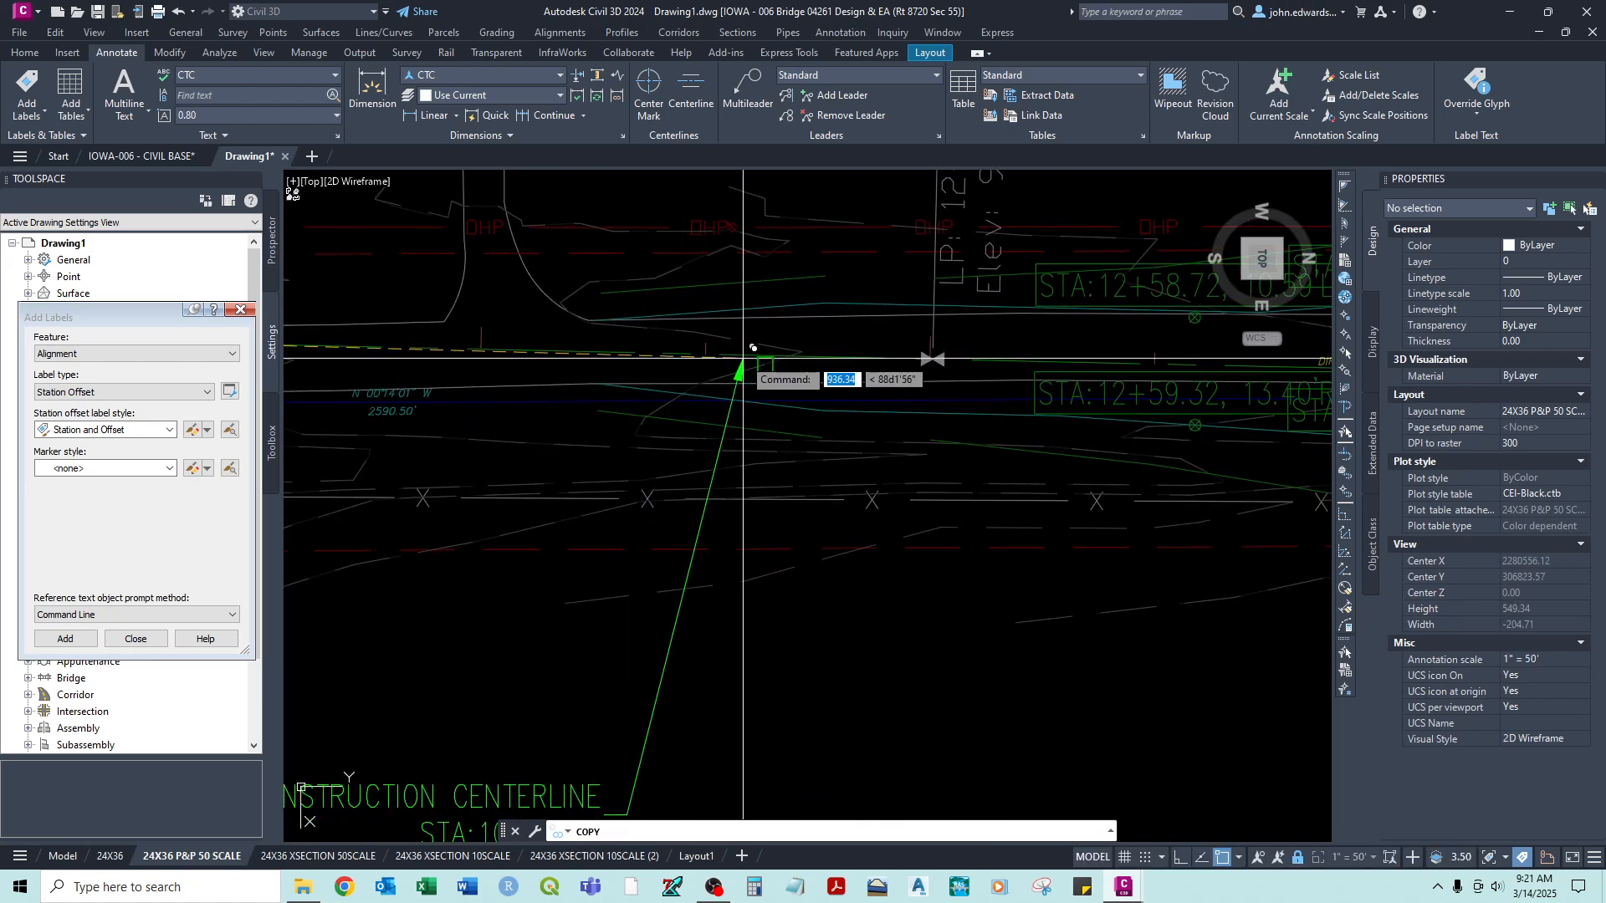
pyautogui.scroll(4, 587, 352)
pyautogui.keyDown('shift'); pyautogui.rightClick(590, 342); pyautogui.keyUp('shift')
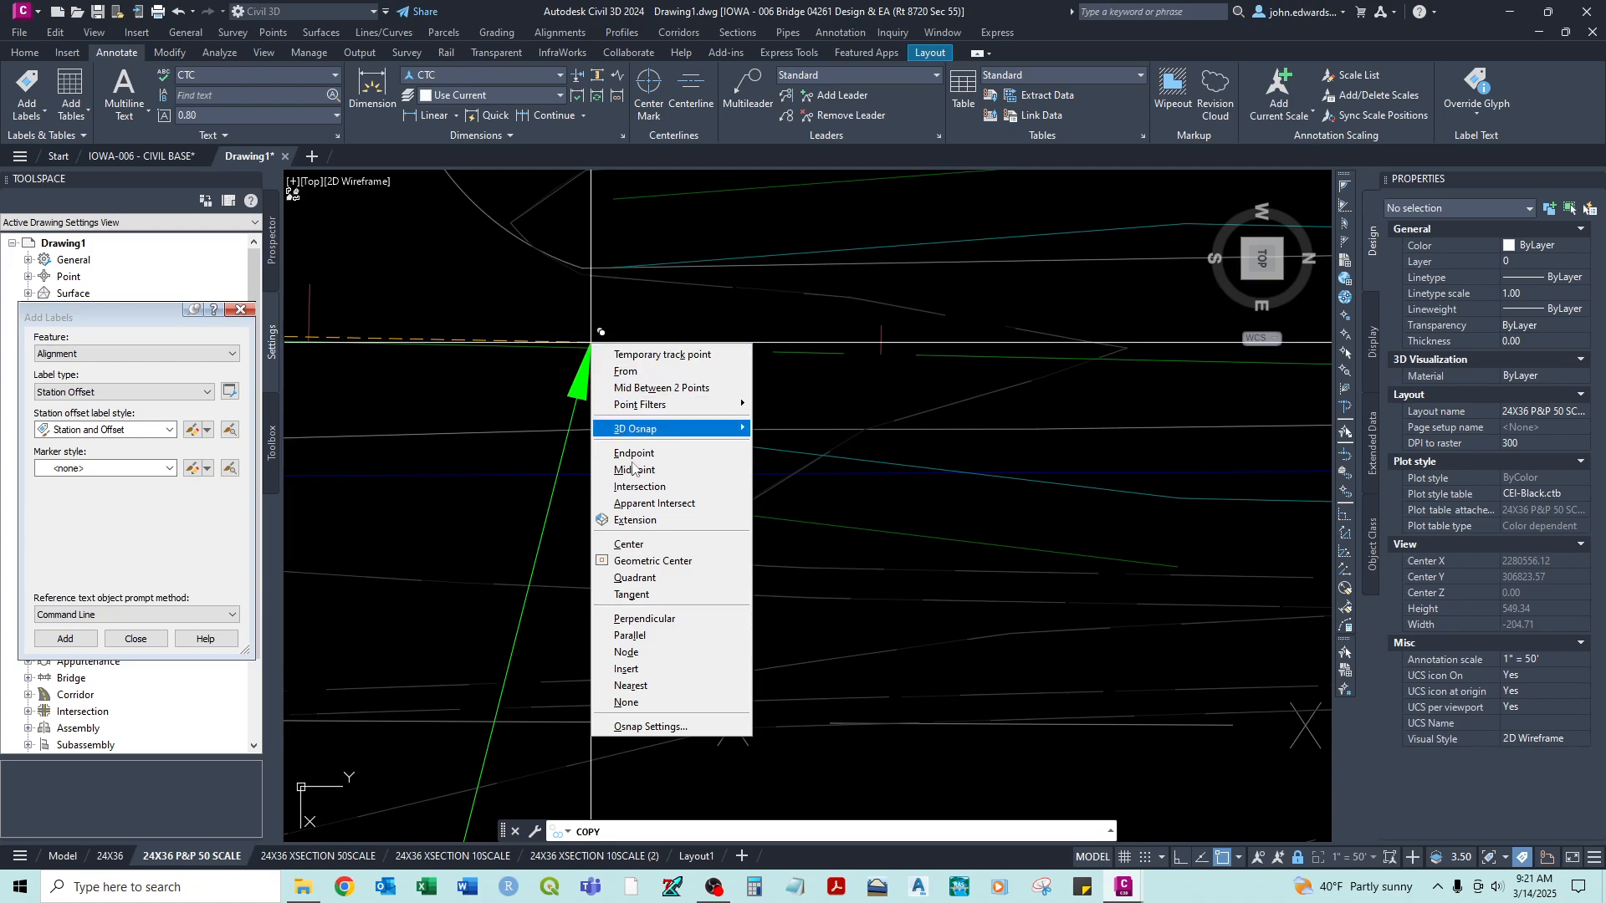
pyautogui.click(631, 686)
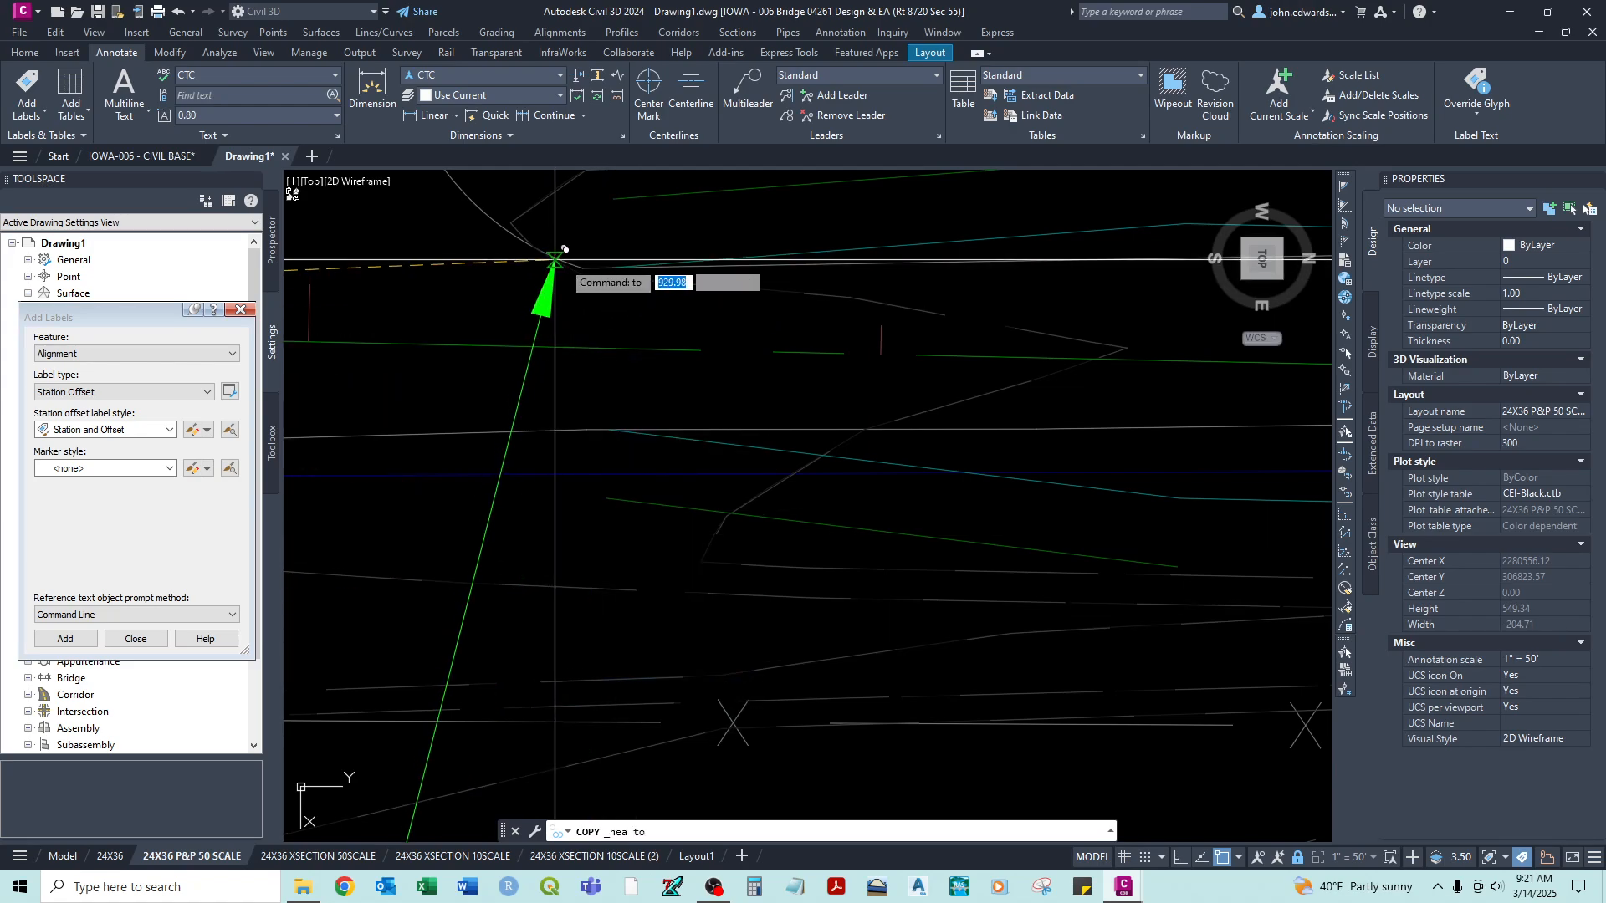
pyautogui.click(609, 346)
pyautogui.scroll(-2, 629, 380)
pyautogui.press('F1')
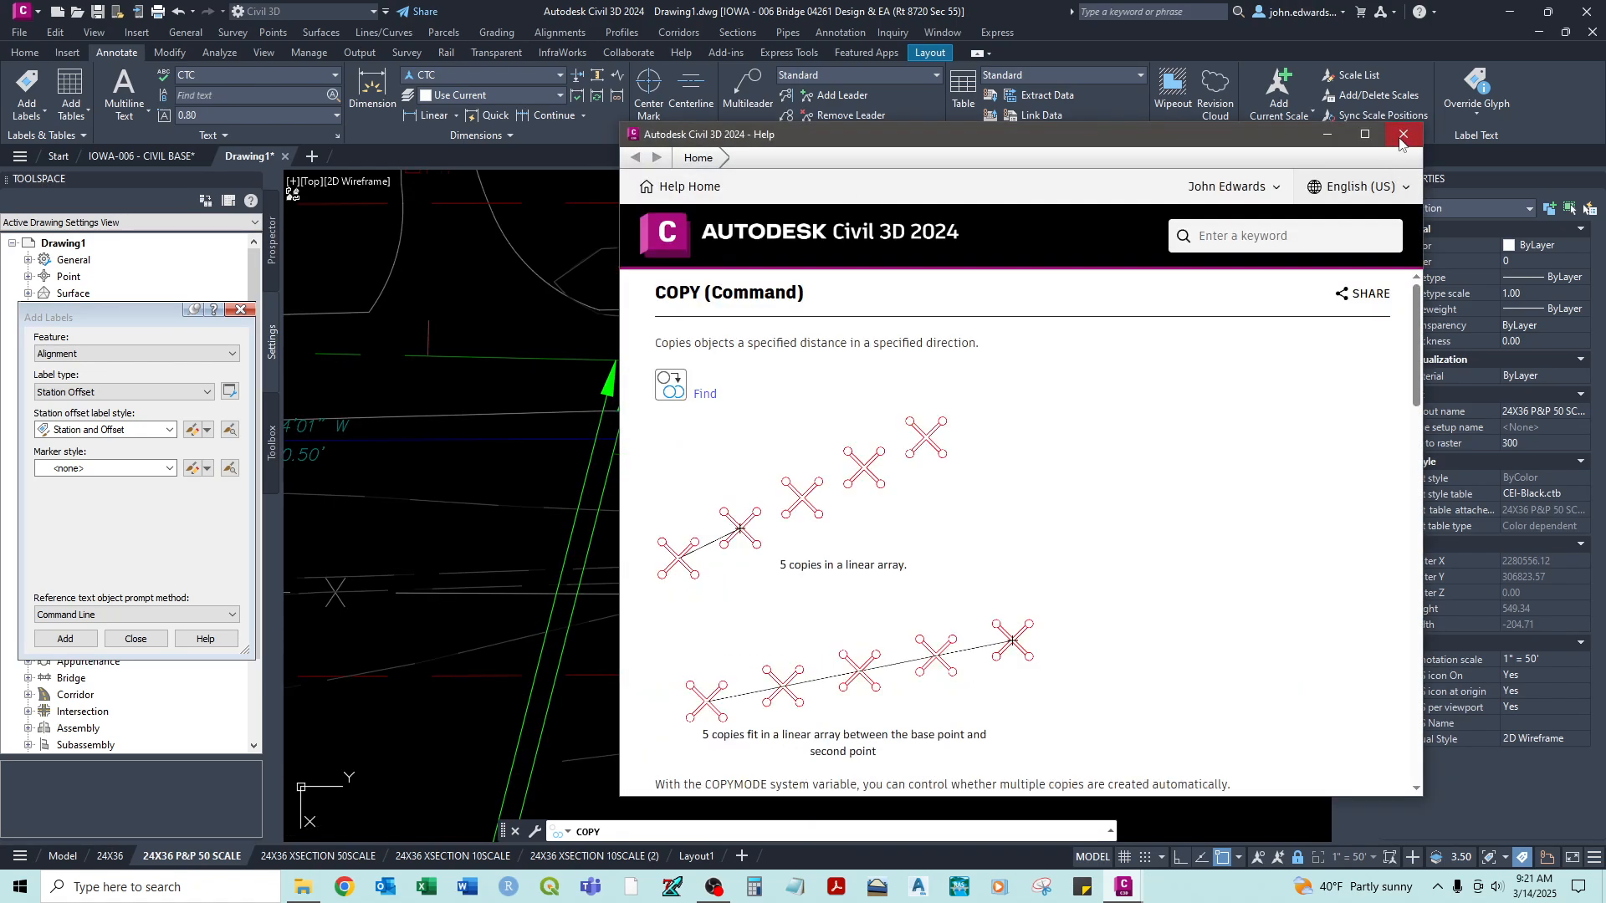
pyautogui.click(1403, 135)
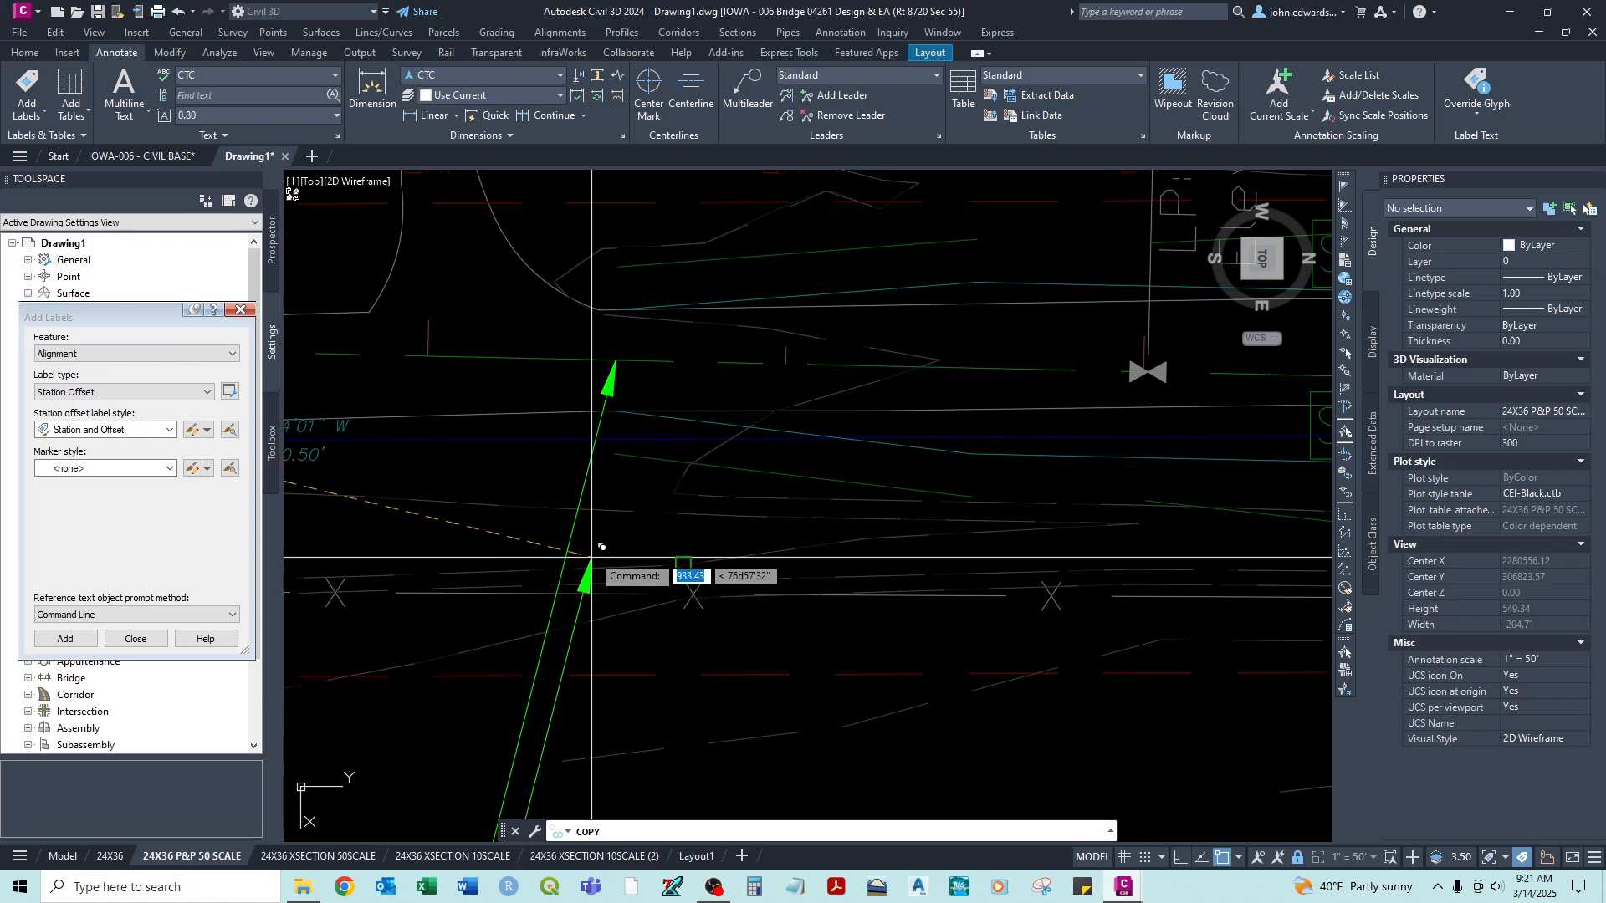
pyautogui.press('Escape')
# - Move the copied label's text into the clear area above the alignment, with its leader running nearly straight down to the centerline
pyautogui.scroll(-3, 589, 542)
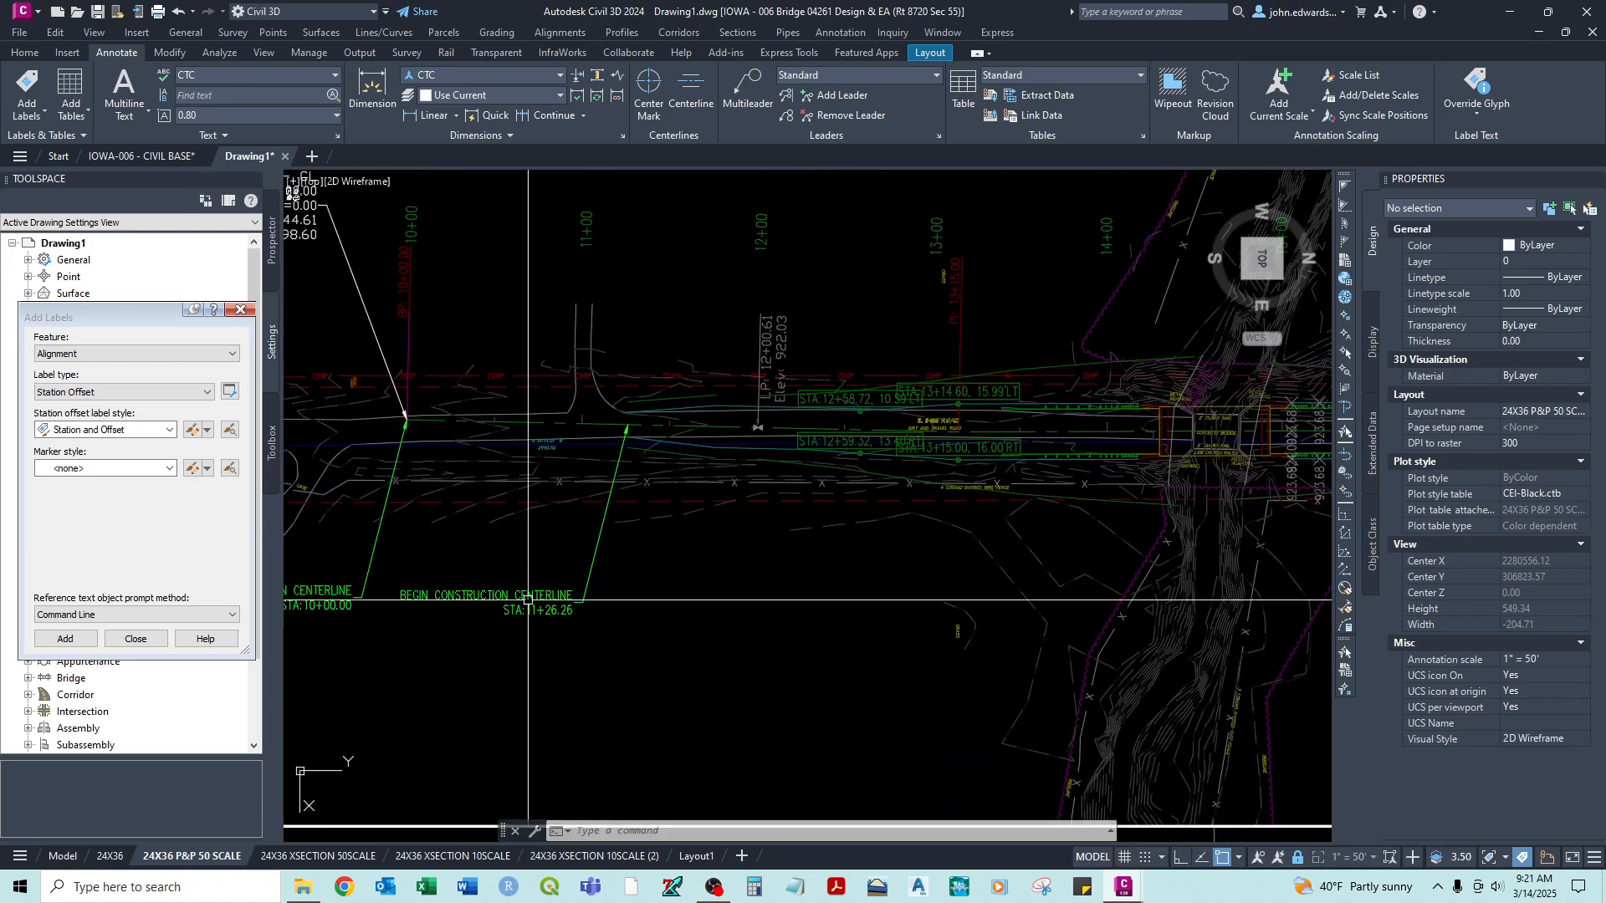
pyautogui.click(523, 593)
pyautogui.click(573, 602)
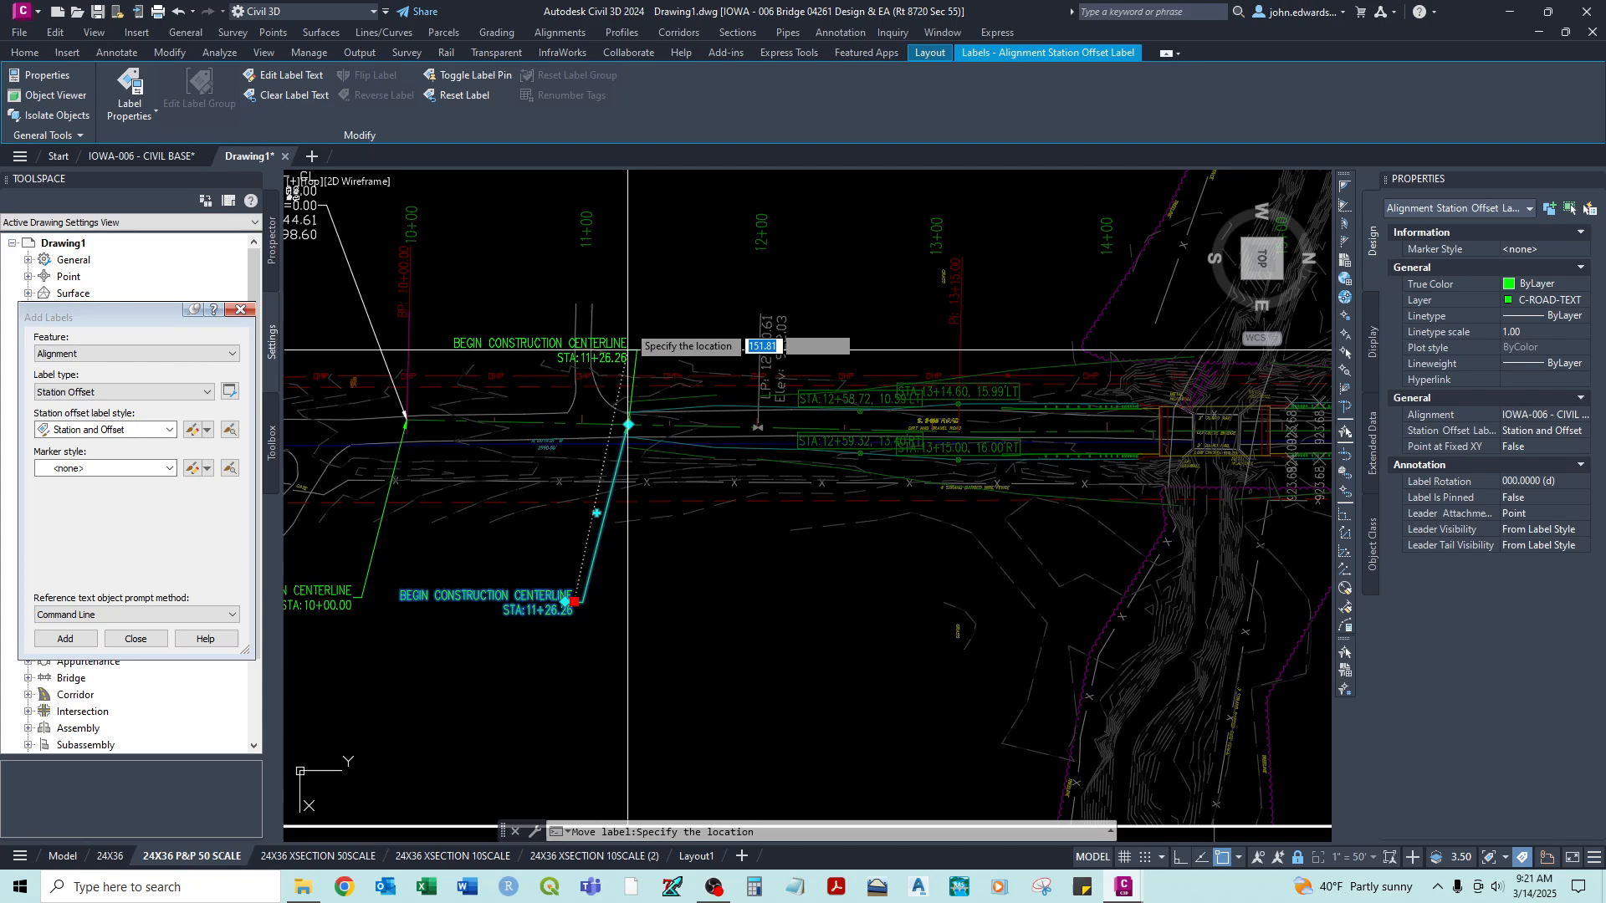
pyautogui.moveTo(597, 207); pyautogui.dragTo(647, 394, button='middle')
pyautogui.click(665, 303)
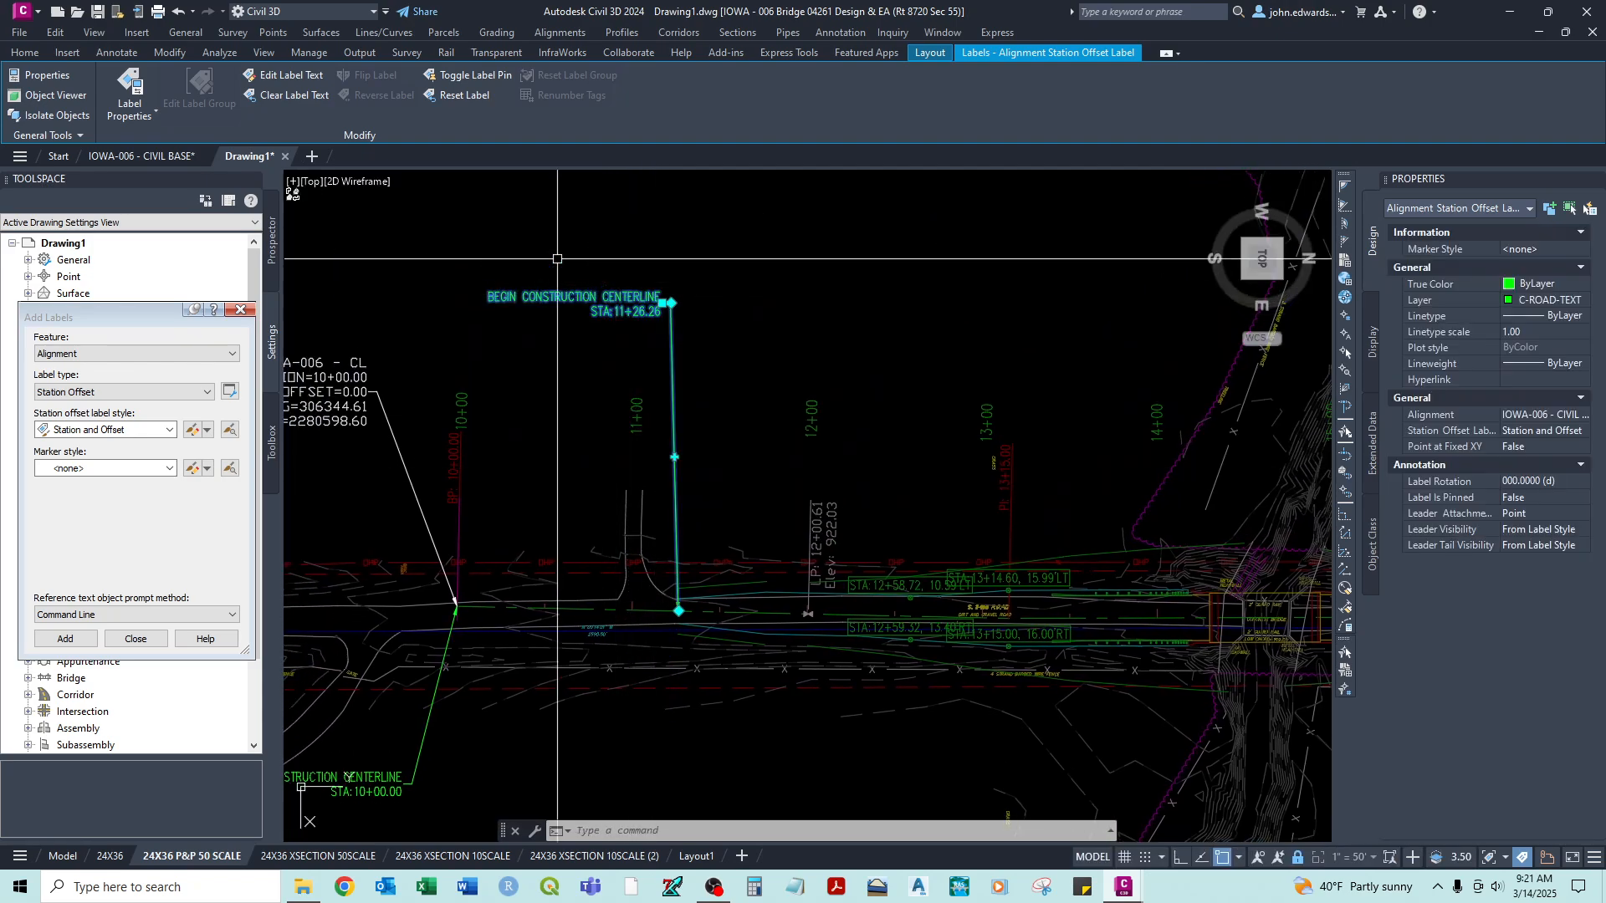
# - Change the copied label's wording to "BEGIN ROADWAY IMPROVEMENTS" and "PER TYPICAL SECTION" on two lines above its station
pyautogui.click(289, 77)
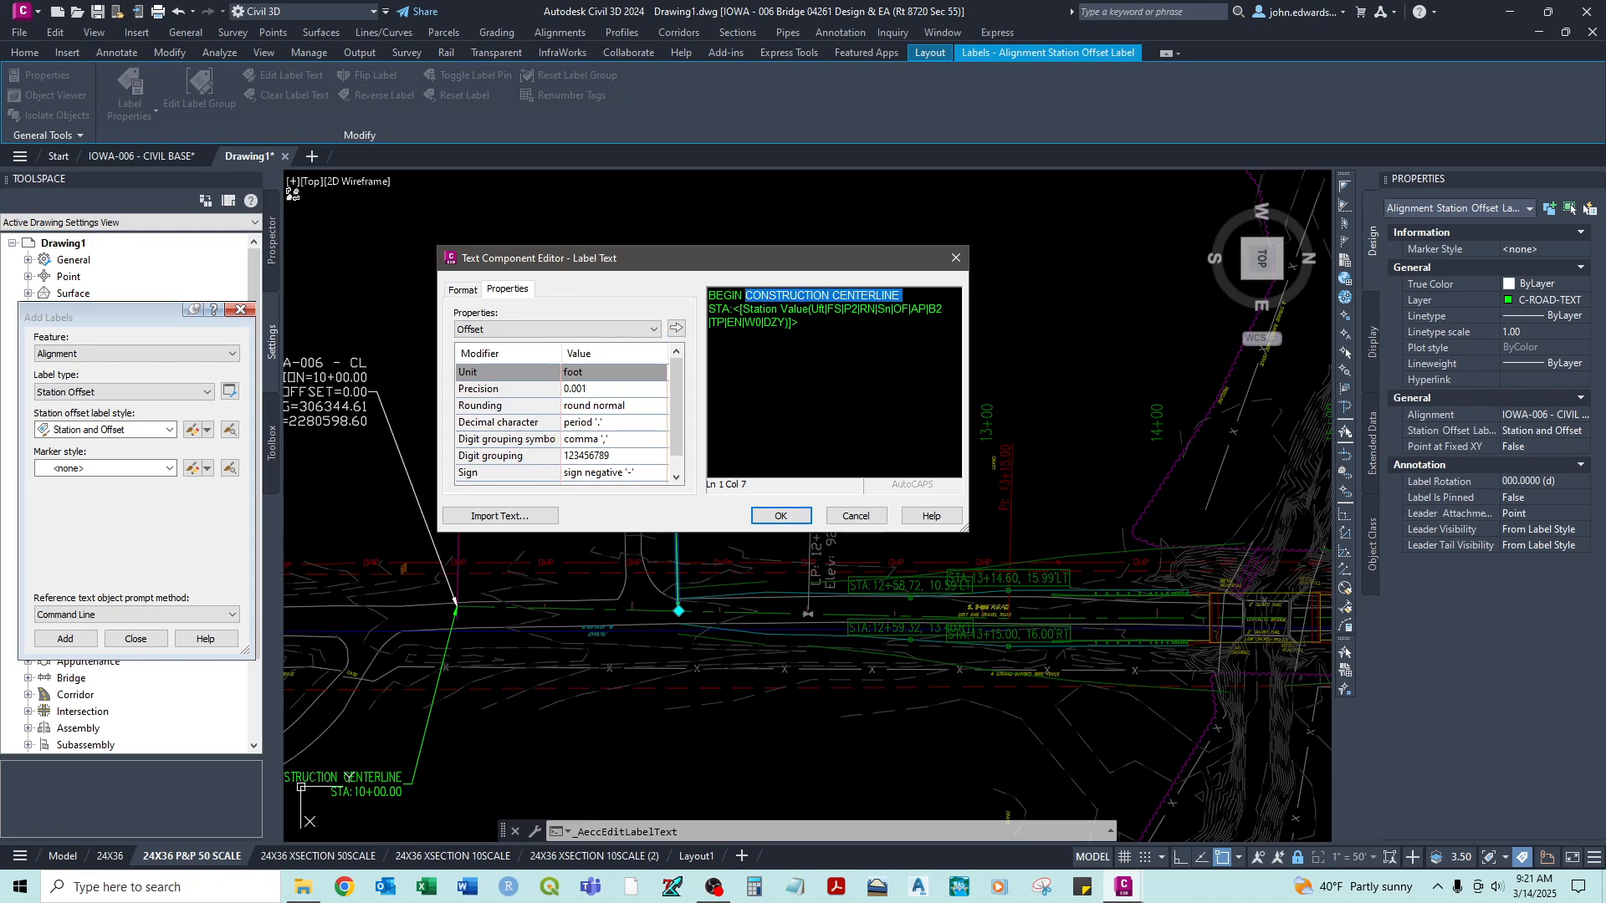
pyautogui.write('ROADWAY')
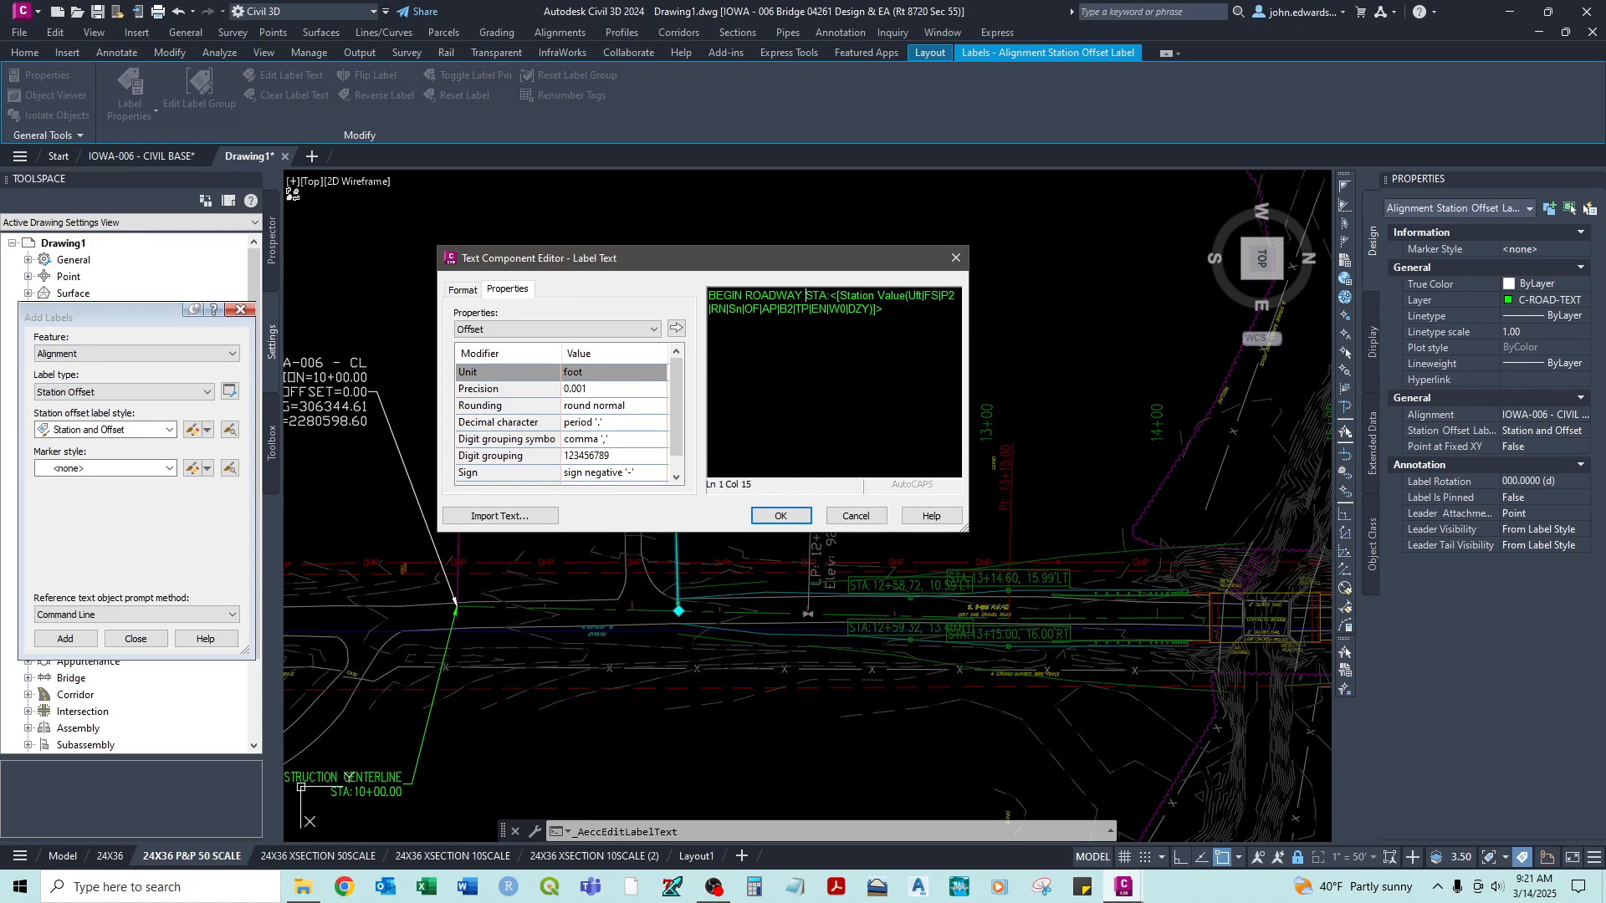
pyautogui.write(' IMPROVEMENTS')
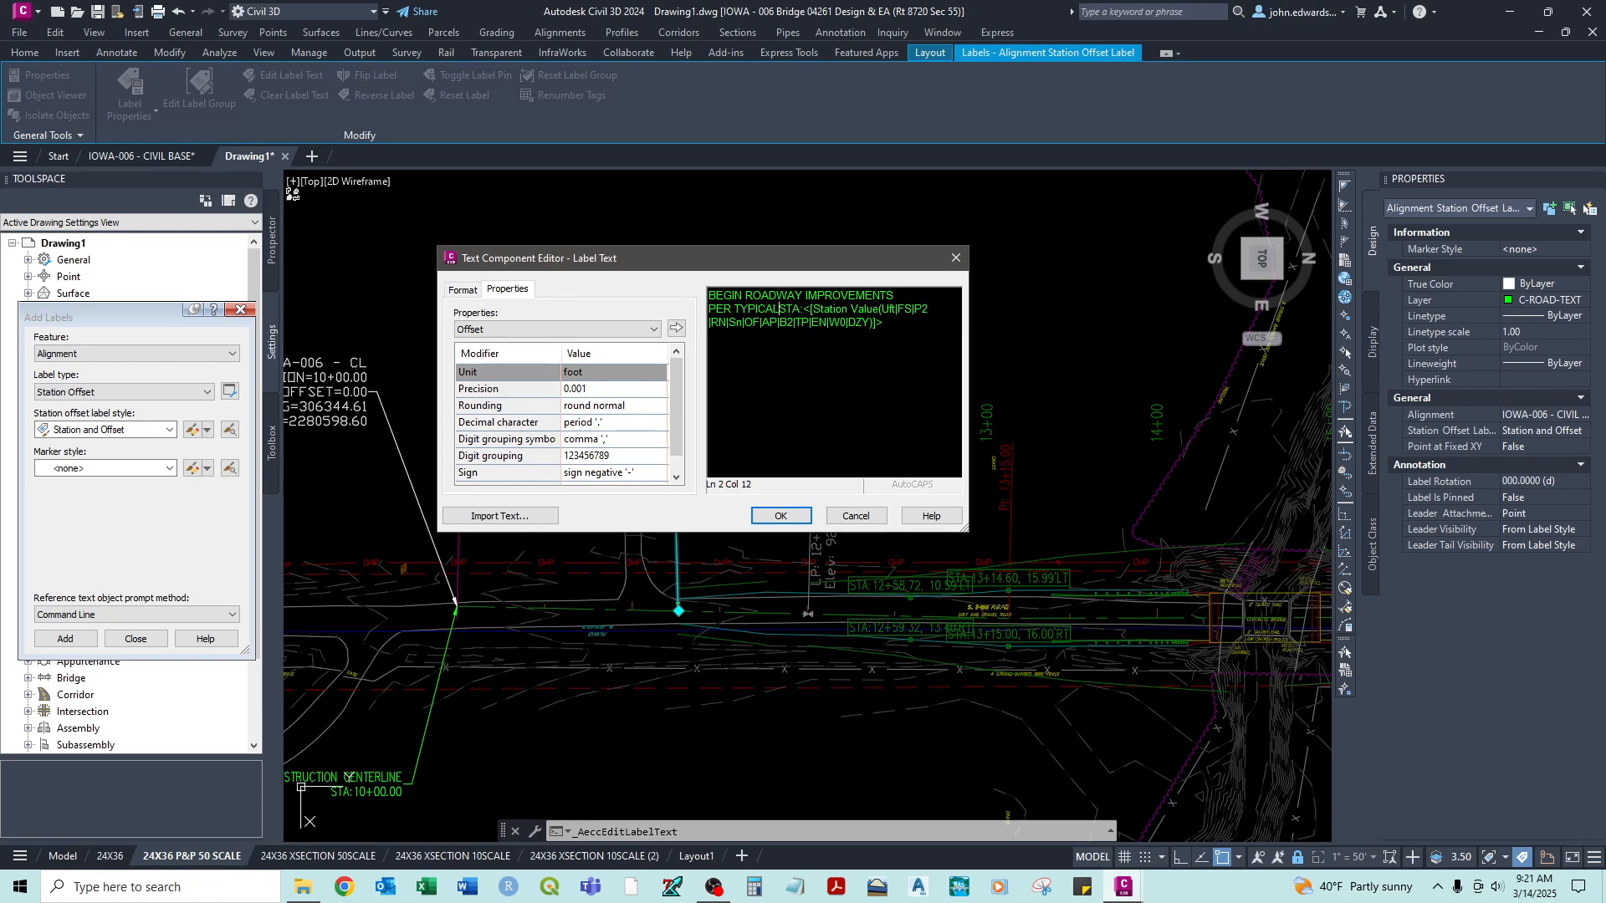
pyautogui.press('Return')
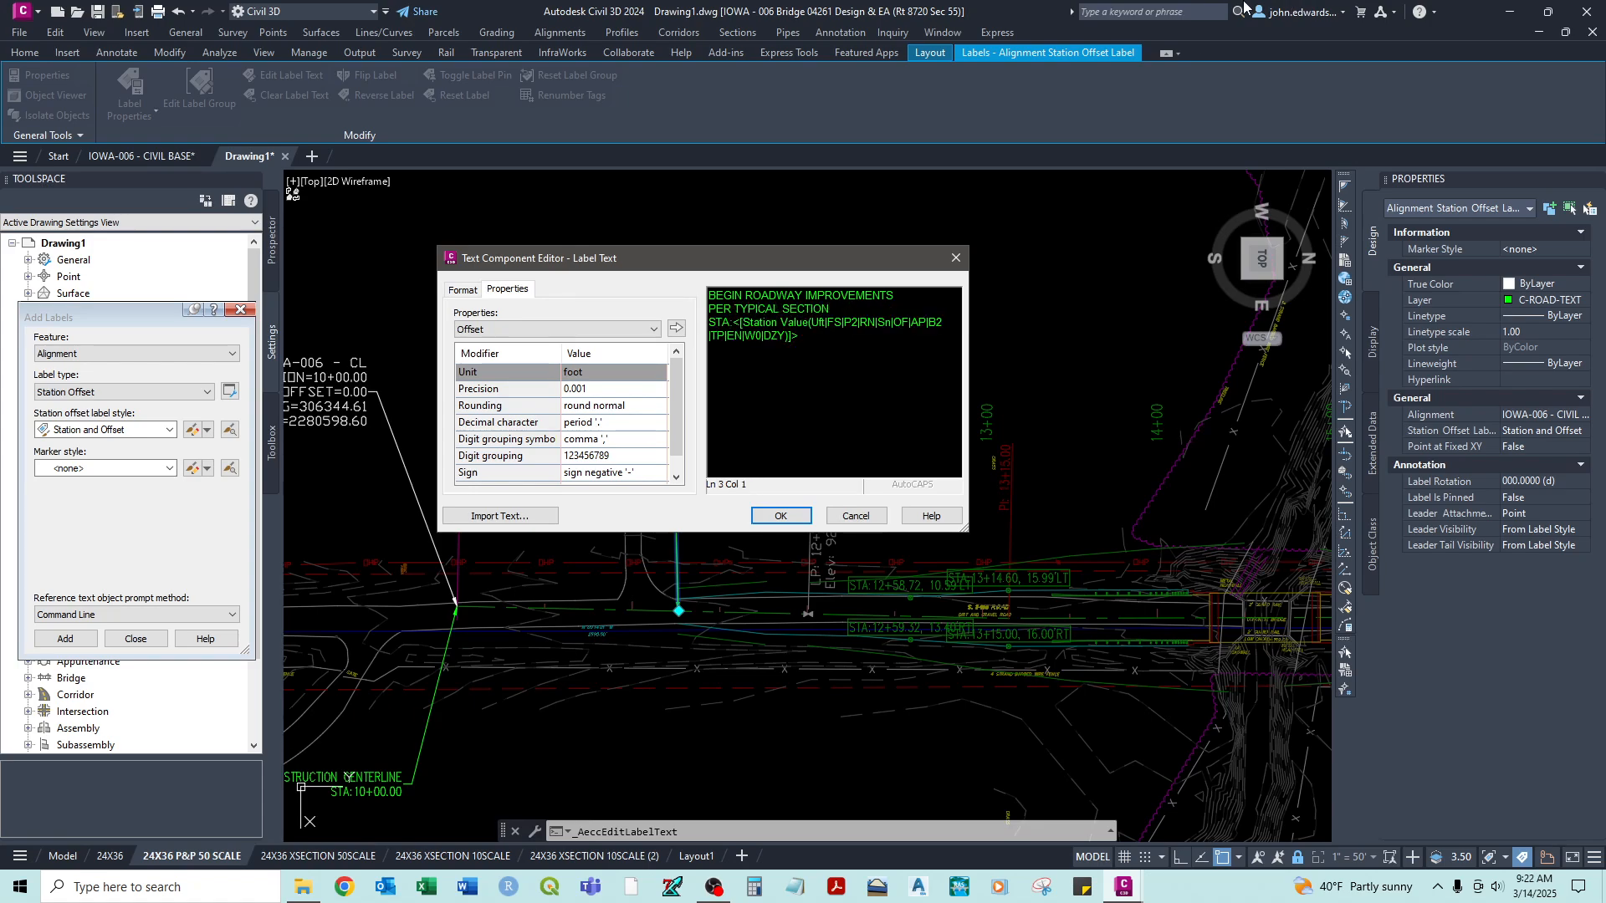
pyautogui.click(792, 519)
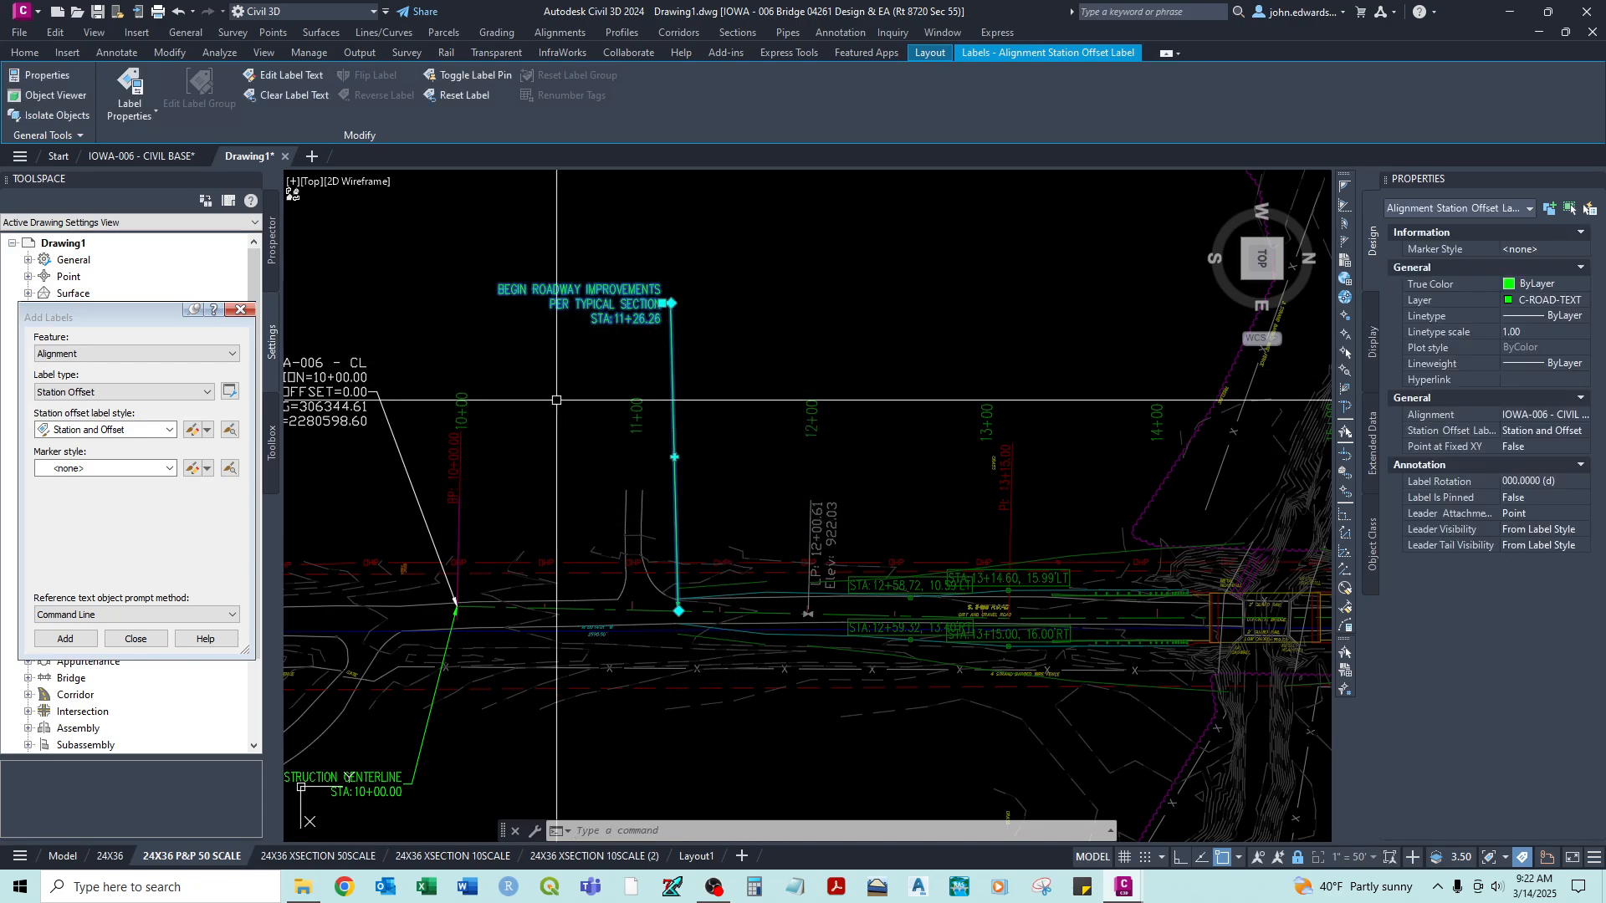
pyautogui.press('Escape')
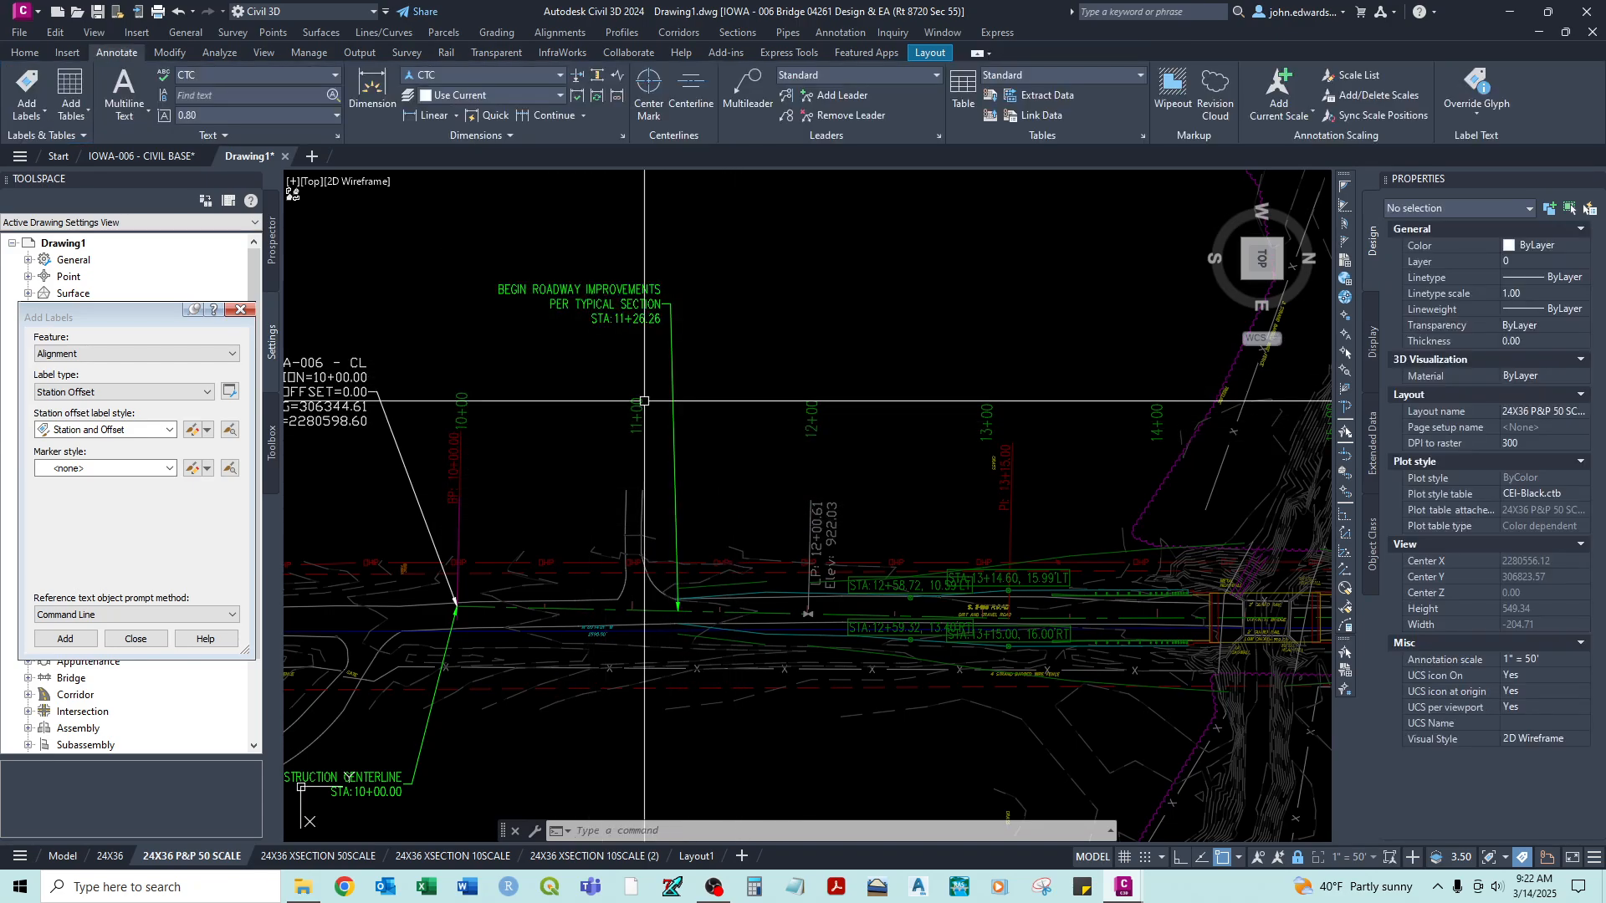
pyautogui.scroll(-2, 647, 401)
pyautogui.doubleClick(743, 650)
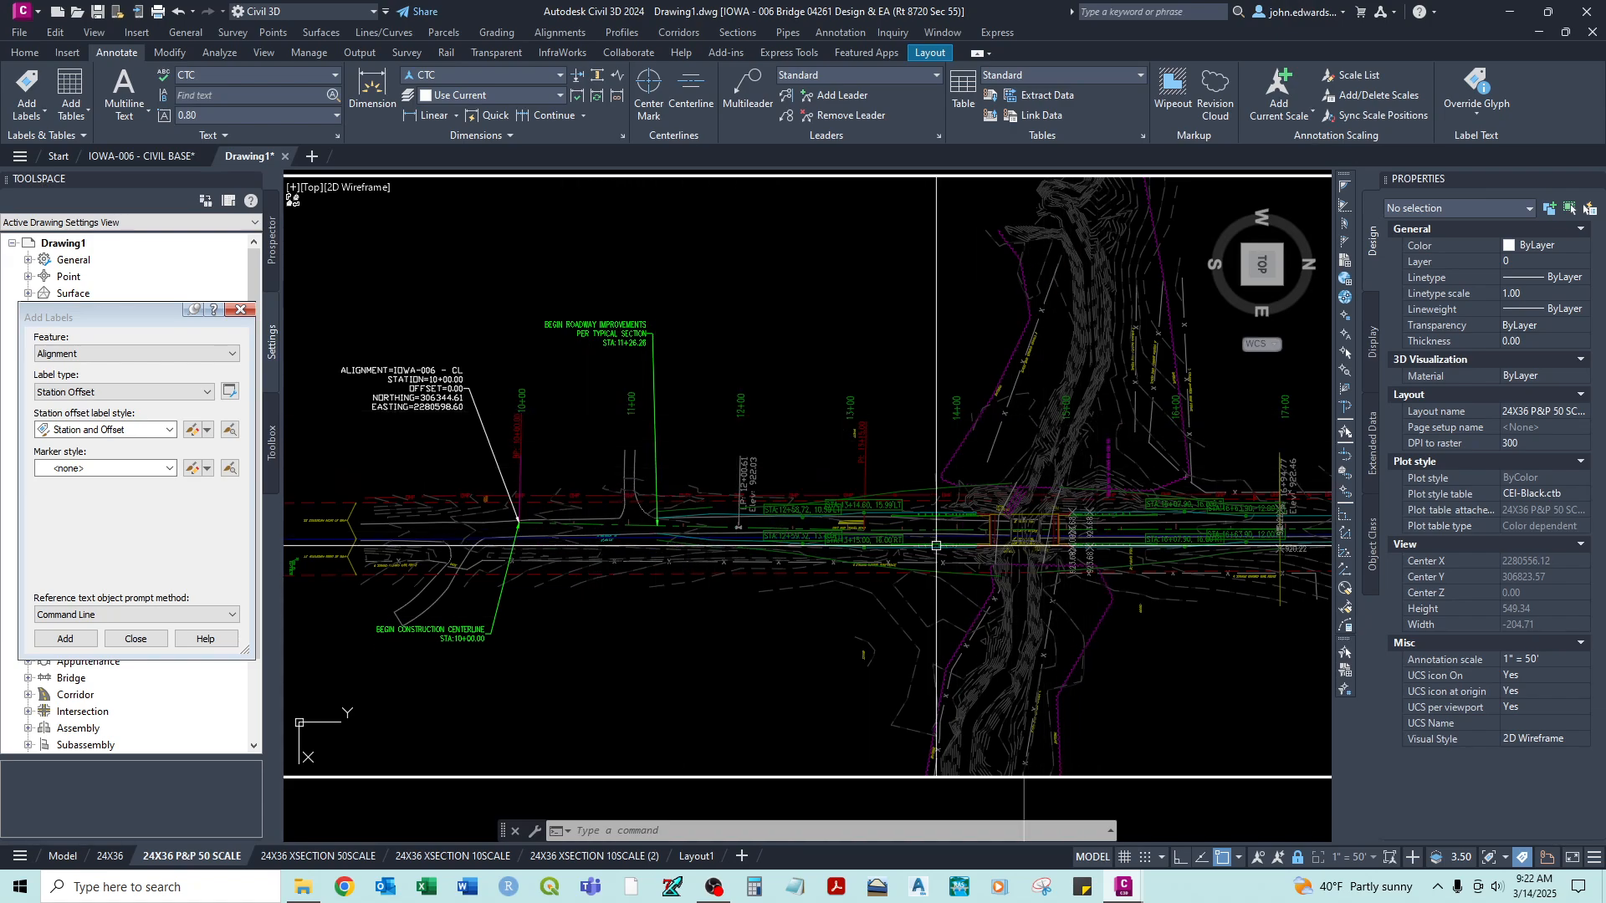
# - Examine the station labels and their leaders in the plan viewport and in model space, ending back on the 24X36 P&P 50 SCALE layout
pyautogui.moveTo(690, 393); pyautogui.dragTo(805, 390, button='middle')
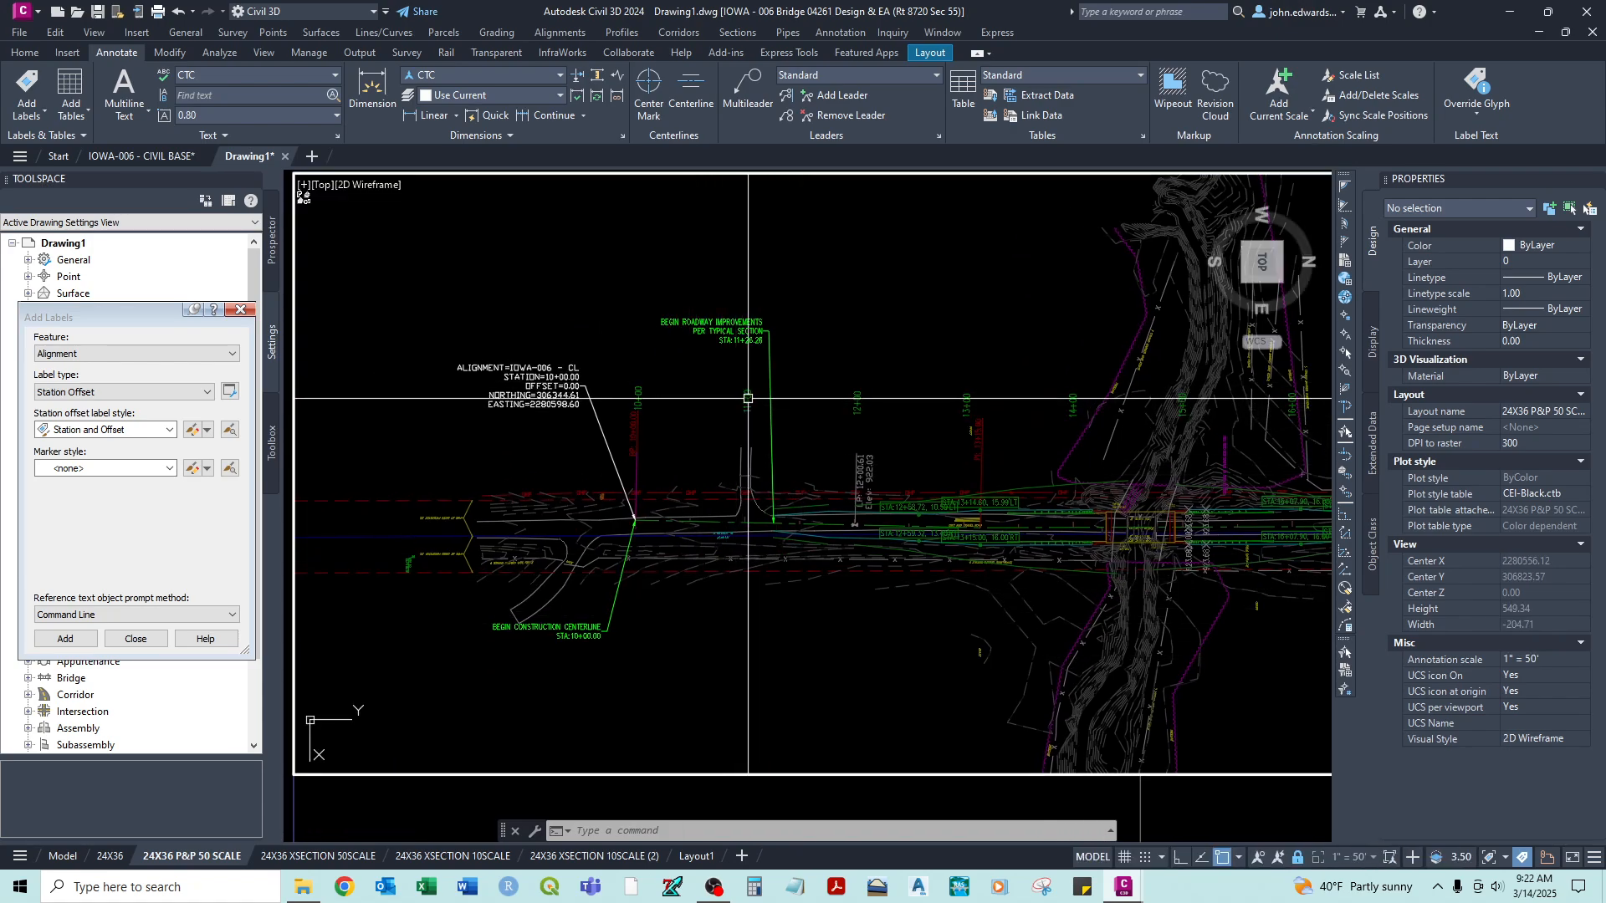
pyautogui.moveTo(1184, 394)
pyautogui.mouseDown(button='middle')
pyautogui.moveTo(629, 418)
pyautogui.moveTo(1034, 404)
pyautogui.mouseUp(button='middle')
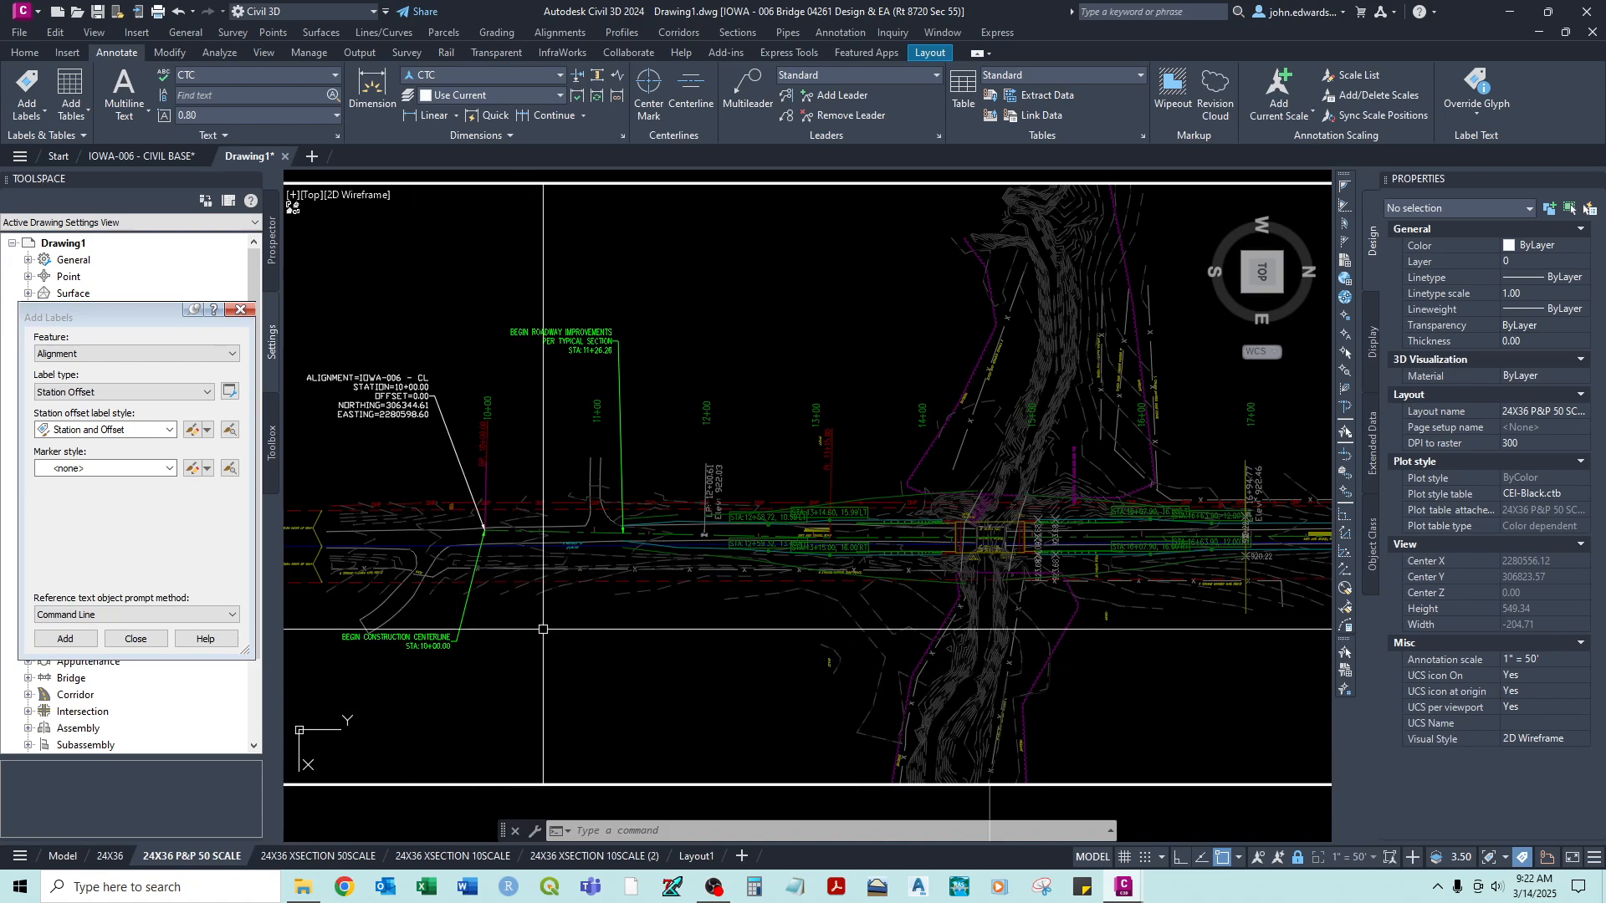
pyautogui.moveTo(550, 466)
pyautogui.mouseDown(button='middle')
pyautogui.moveTo(676, 478)
pyautogui.moveTo(910, 434)
pyautogui.mouseUp(button='middle')
pyautogui.scroll(-2, 911, 434)
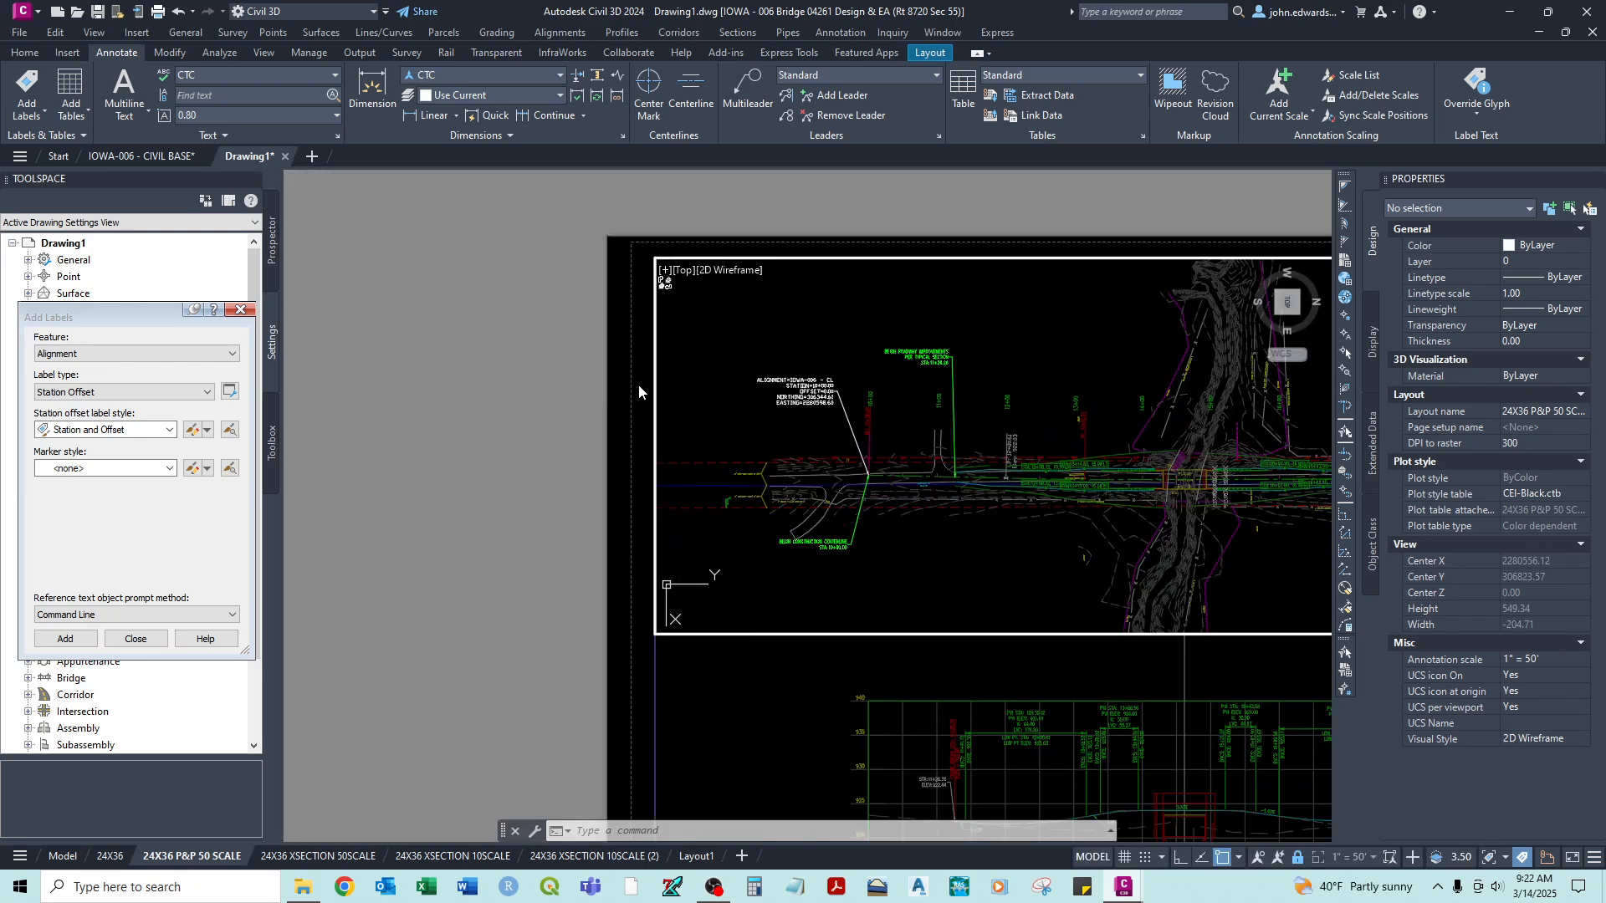
pyautogui.doubleClick(639, 384)
pyautogui.click(63, 856)
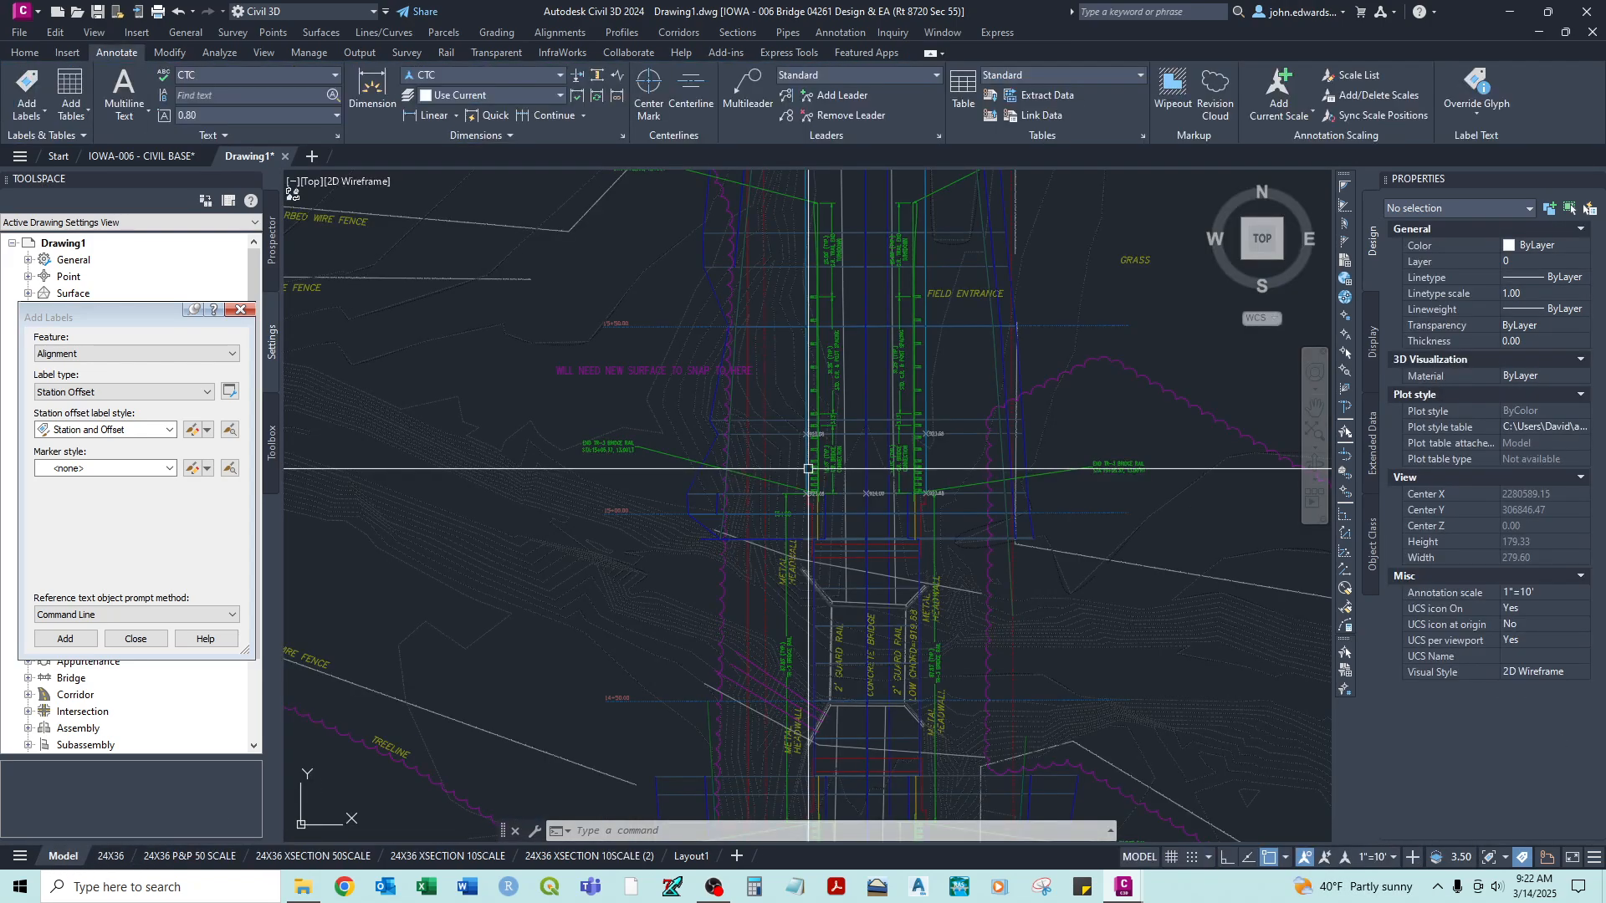
pyautogui.moveTo(720, 320); pyautogui.dragTo(725, 282, button='middle')
pyautogui.scroll(-6, 725, 282)
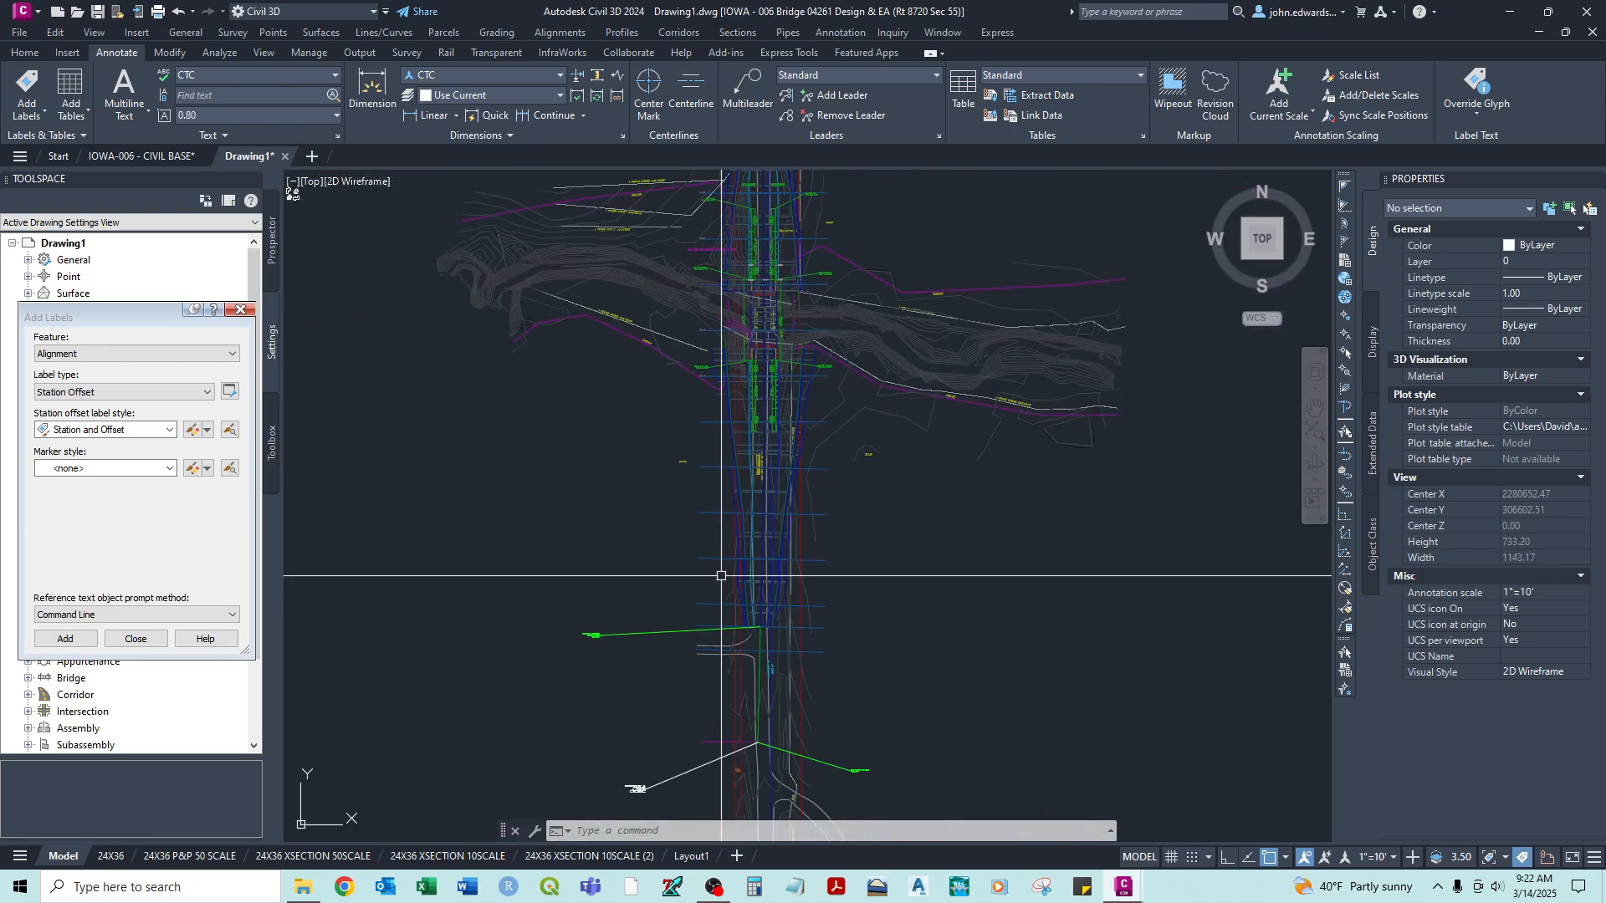
pyautogui.scroll(2, 555, 422)
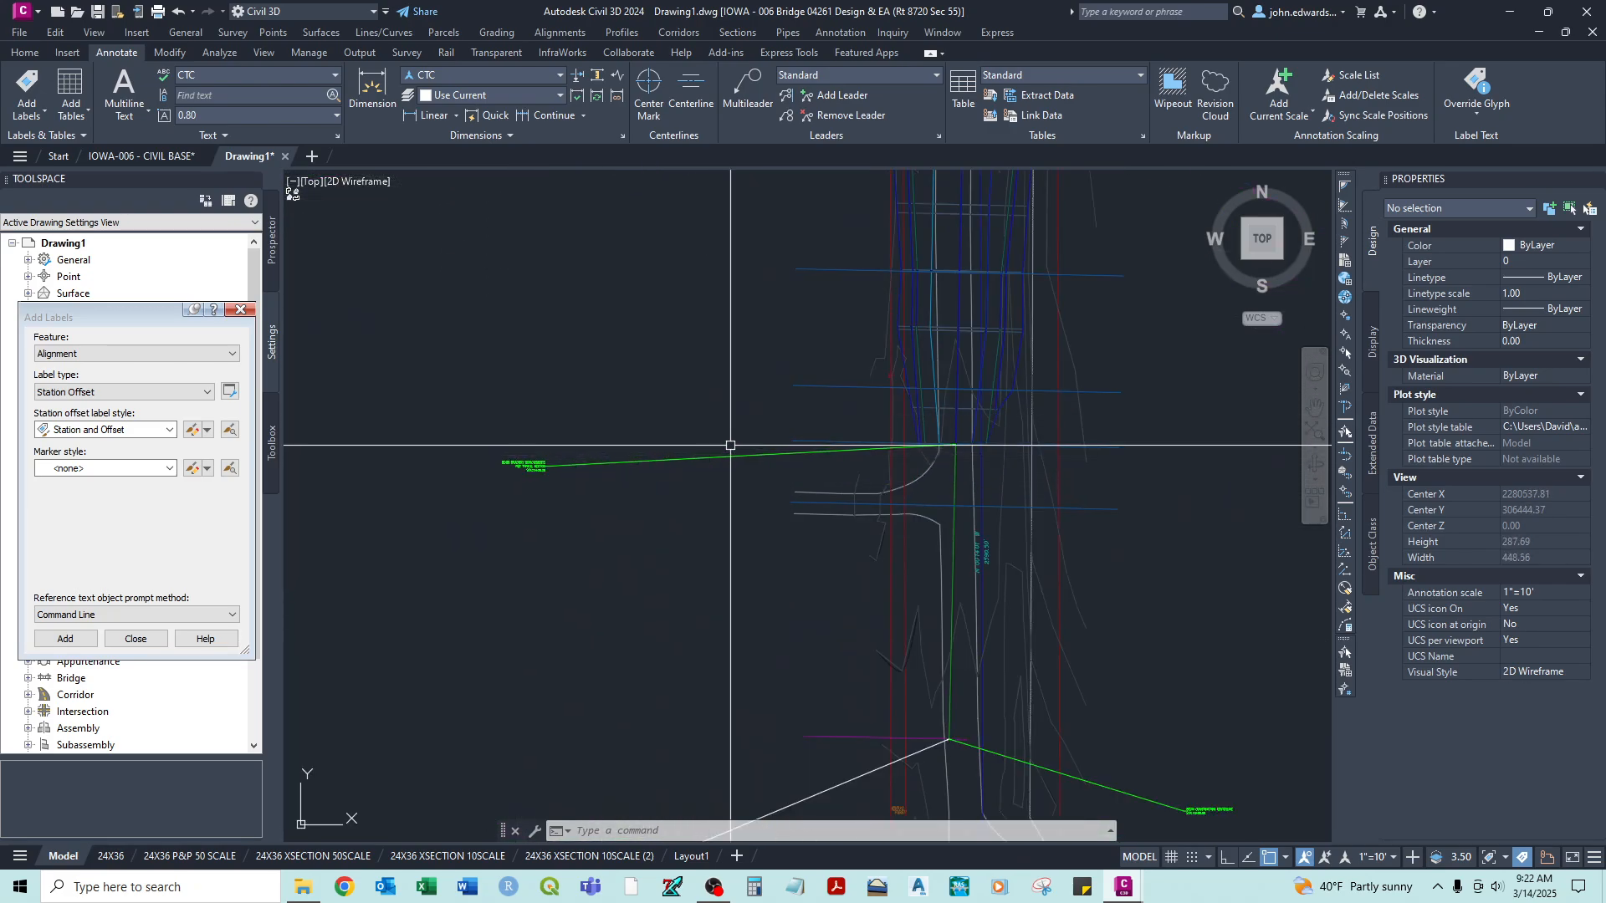
pyautogui.scroll(4, 510, 470)
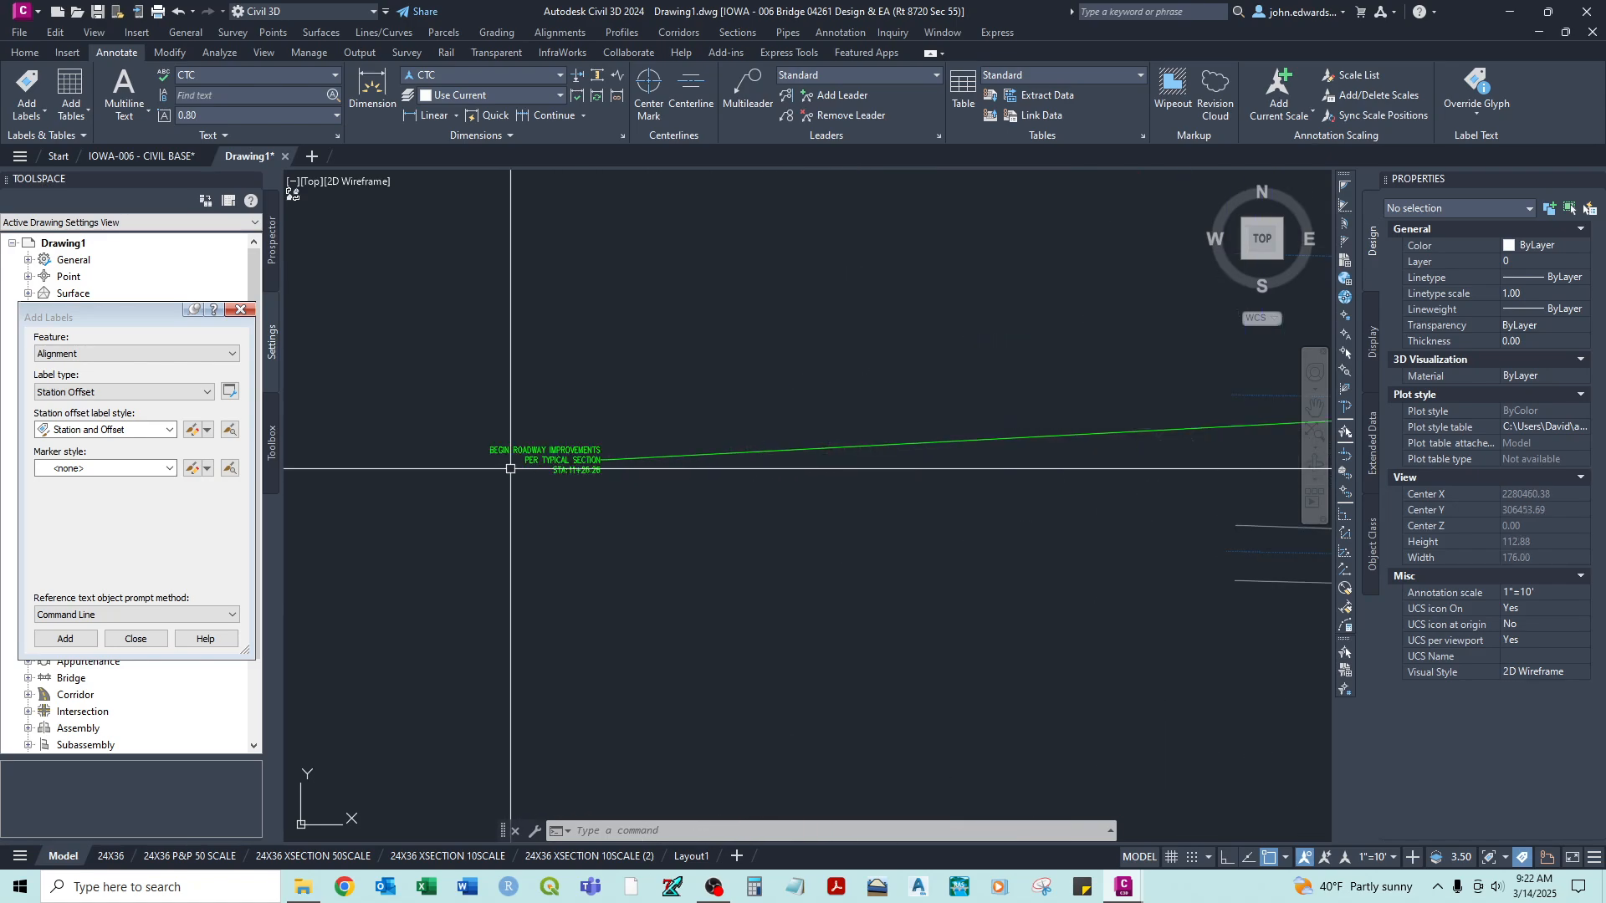
pyautogui.scroll(-6, 510, 470)
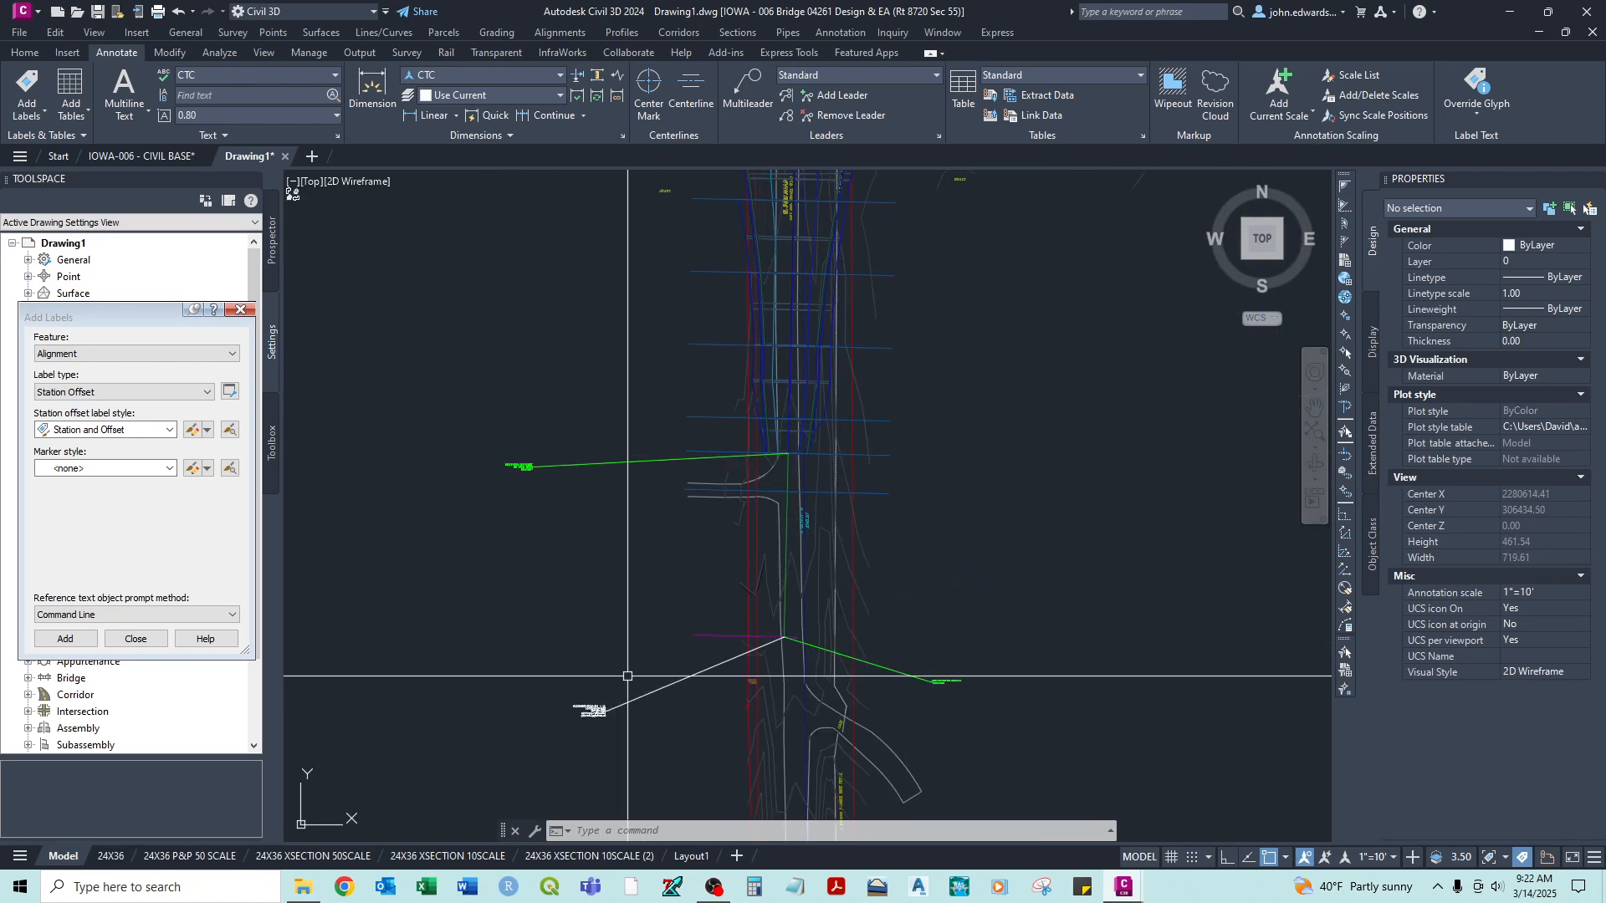
pyautogui.scroll(2, 559, 484)
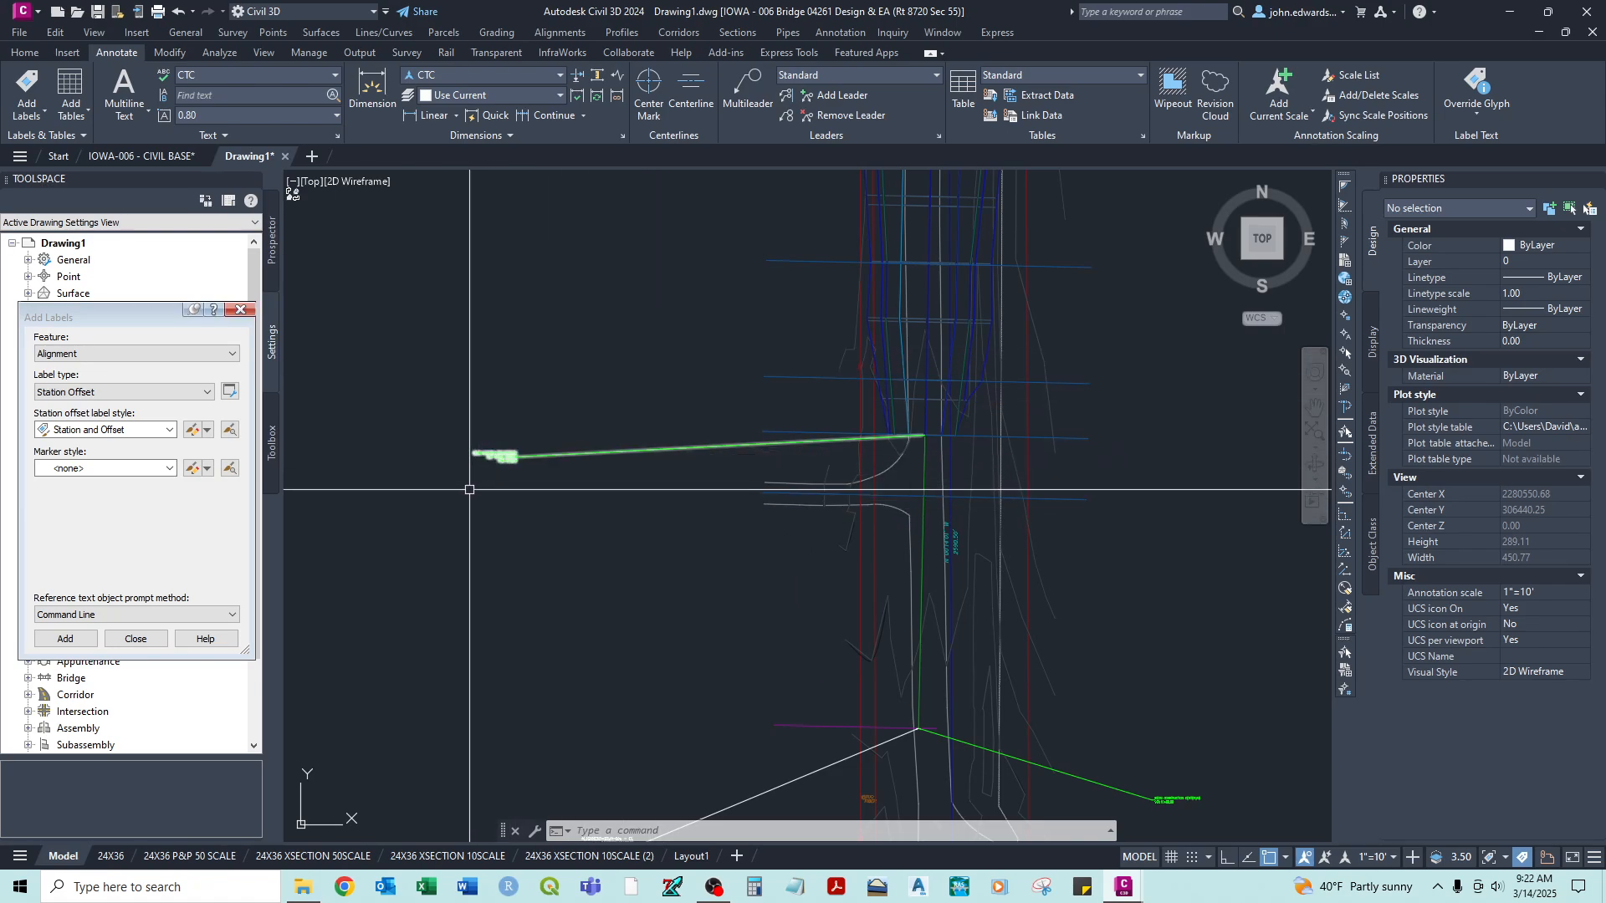
pyautogui.click(191, 856)
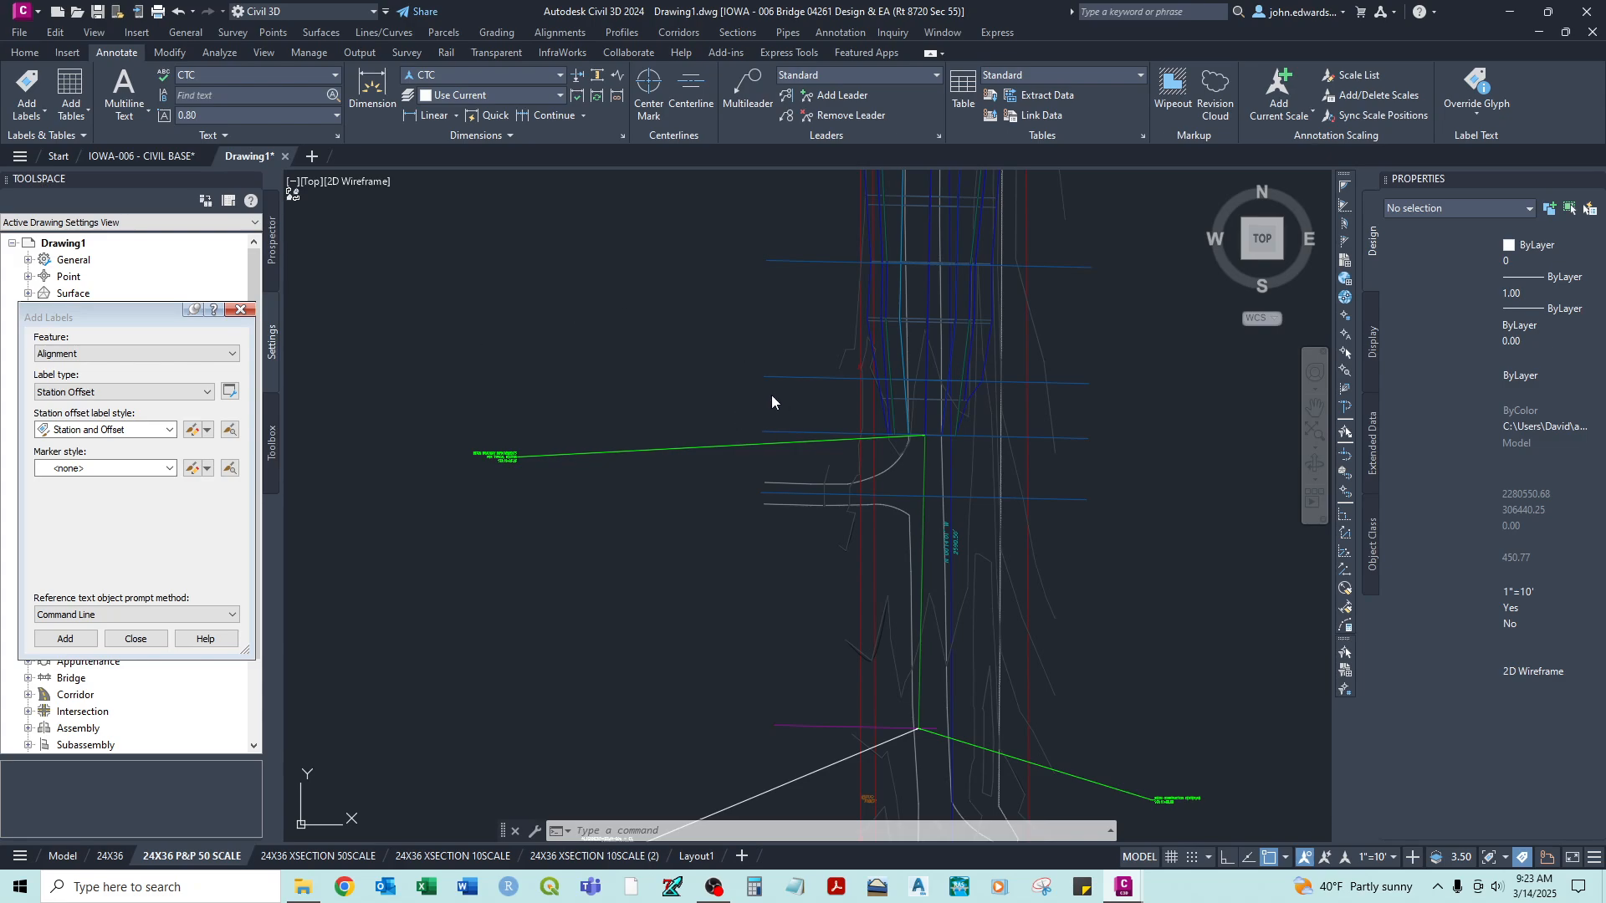
# - Configure label creation for Line and Curve features with Single Segment type, Bearing over Distance line style and Standard curve style
pyautogui.scroll(-3, 756, 383)
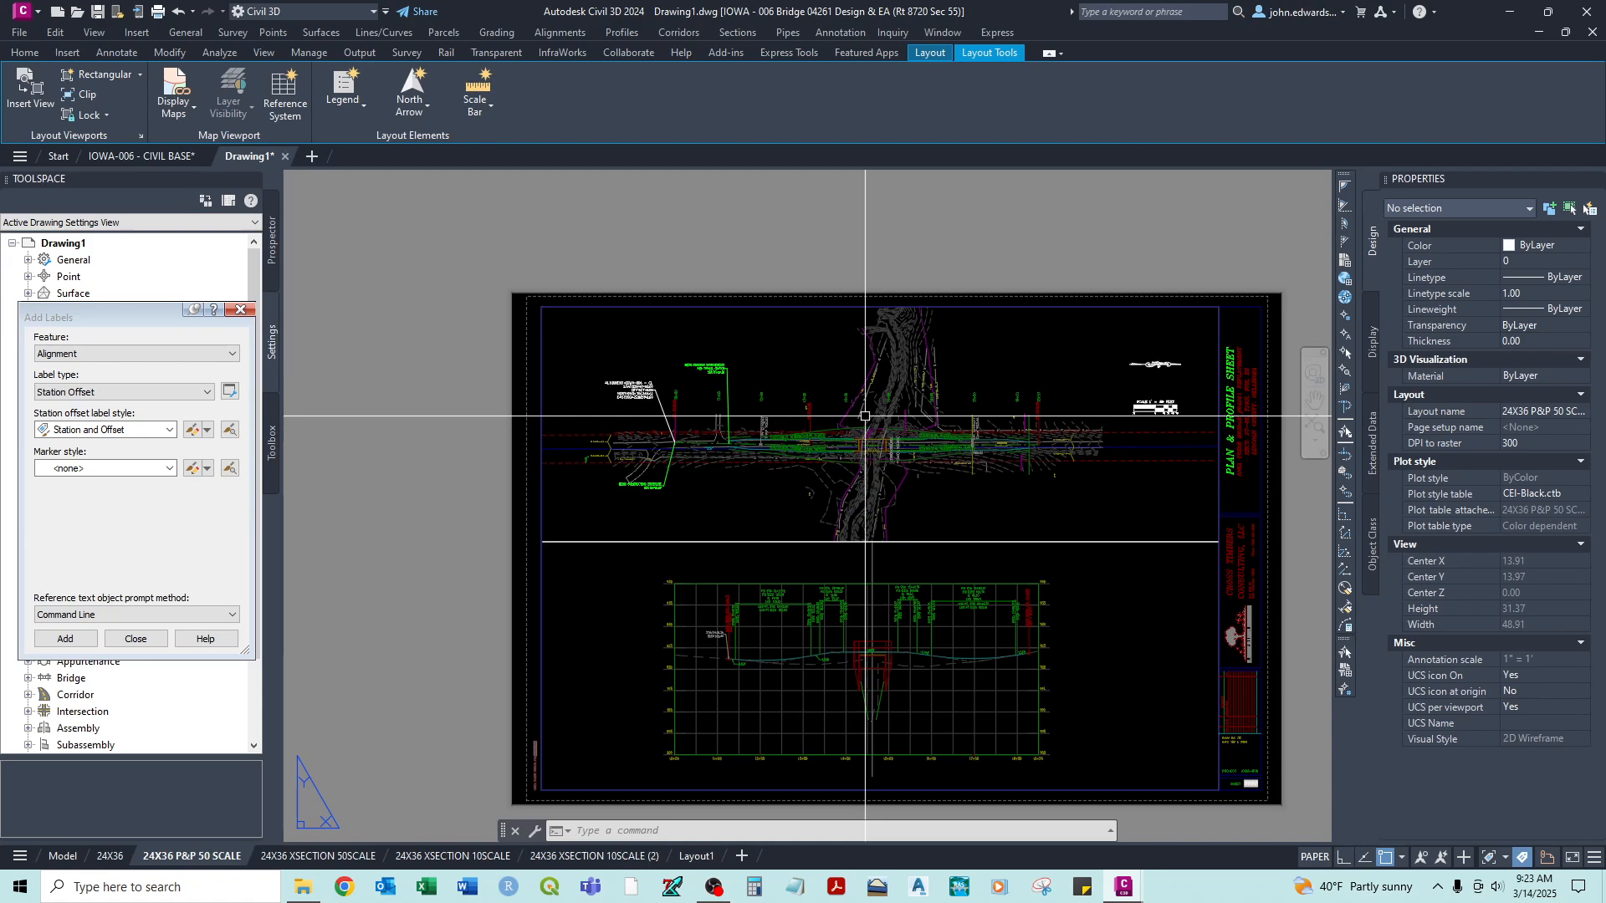
pyautogui.scroll(5, 671, 452)
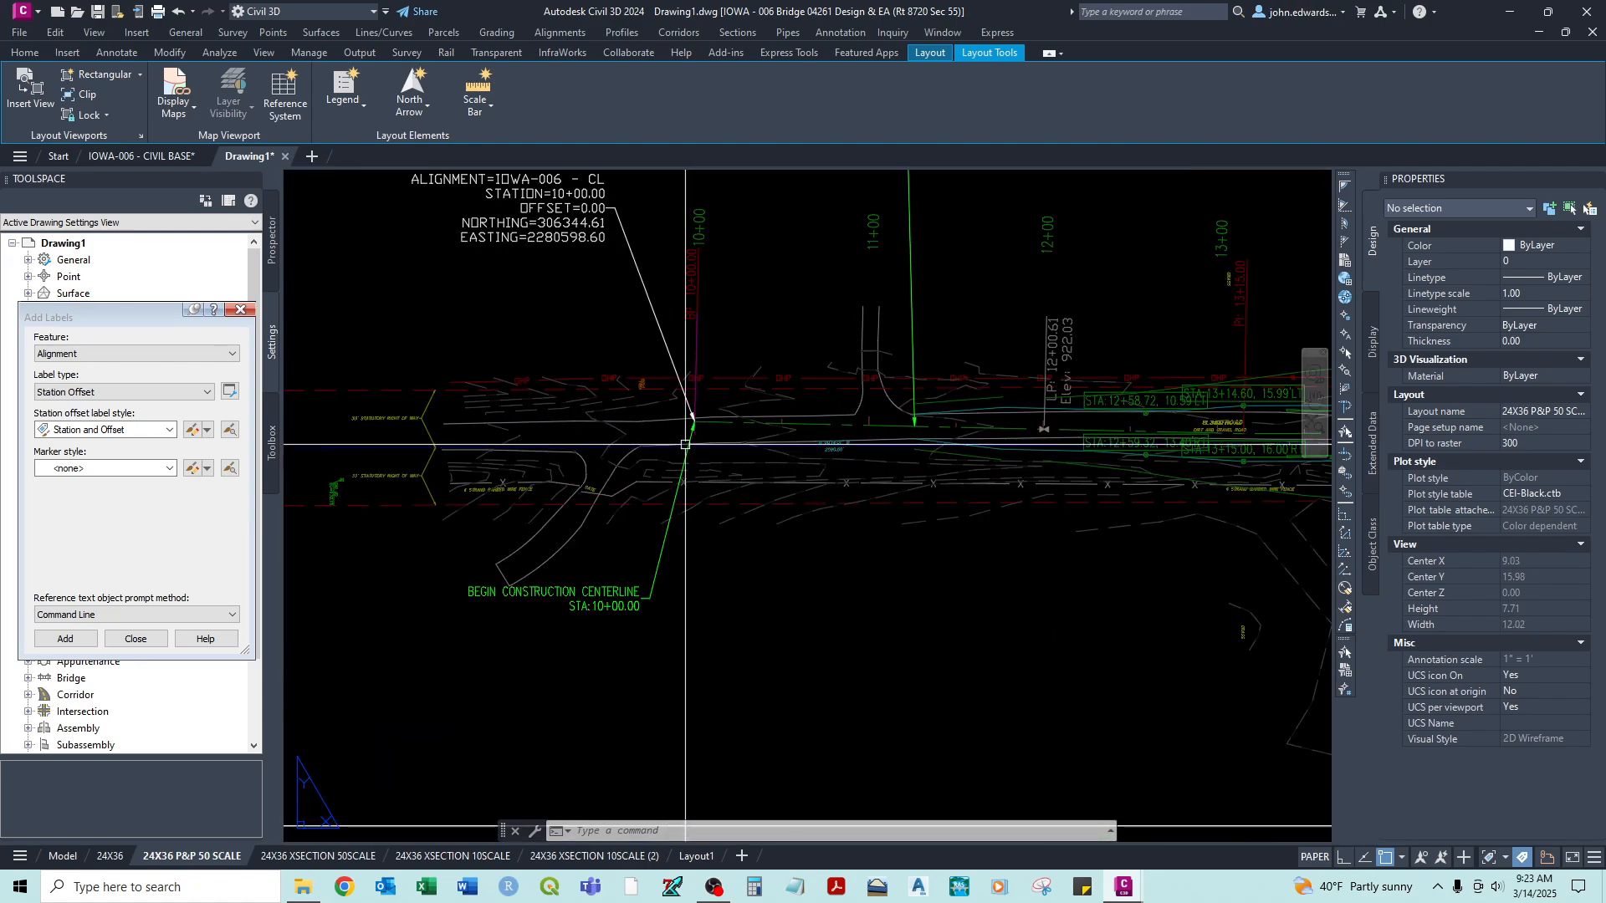
pyautogui.moveTo(937, 416)
pyautogui.mouseDown(button='middle')
pyautogui.moveTo(716, 429)
pyautogui.moveTo(709, 446)
pyautogui.mouseUp(button='middle')
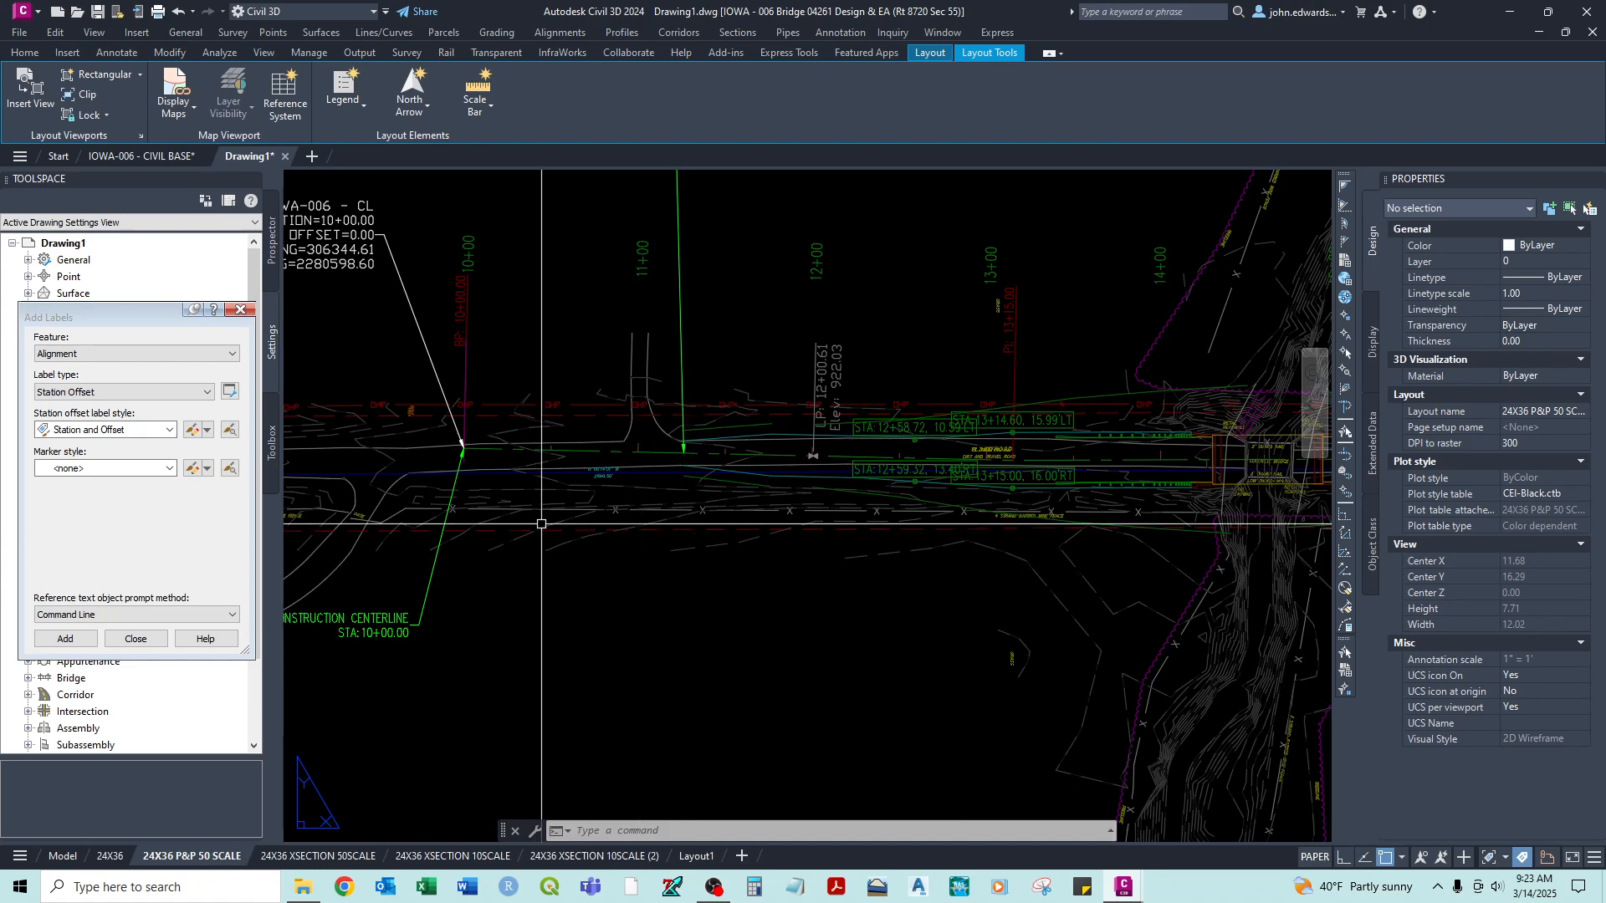
pyautogui.click(116, 355)
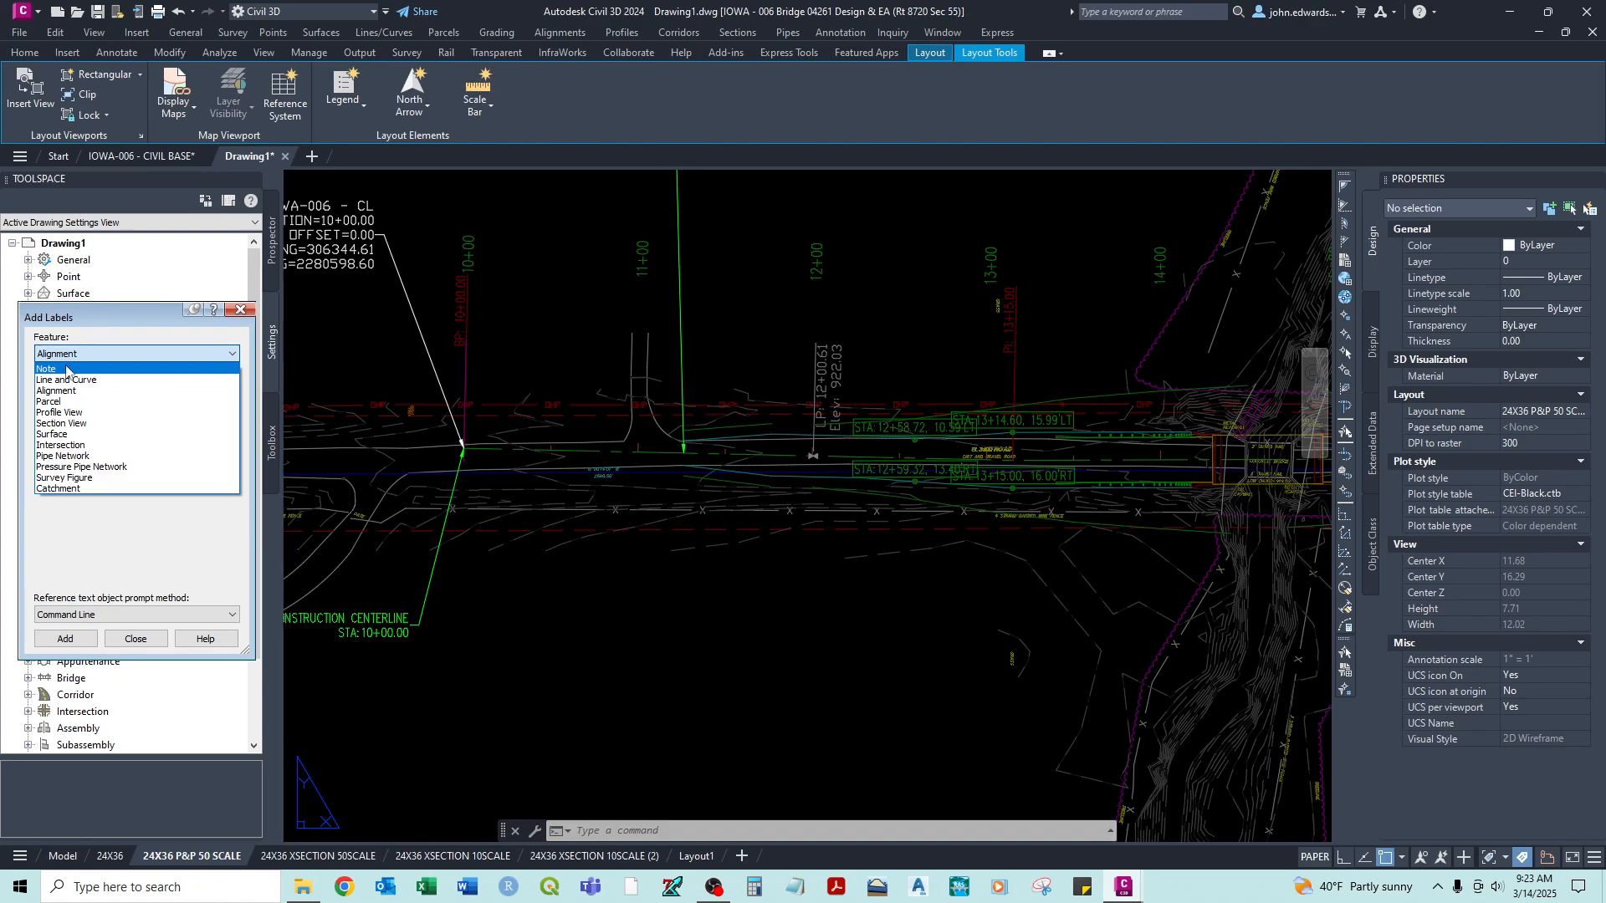
pyautogui.click(59, 380)
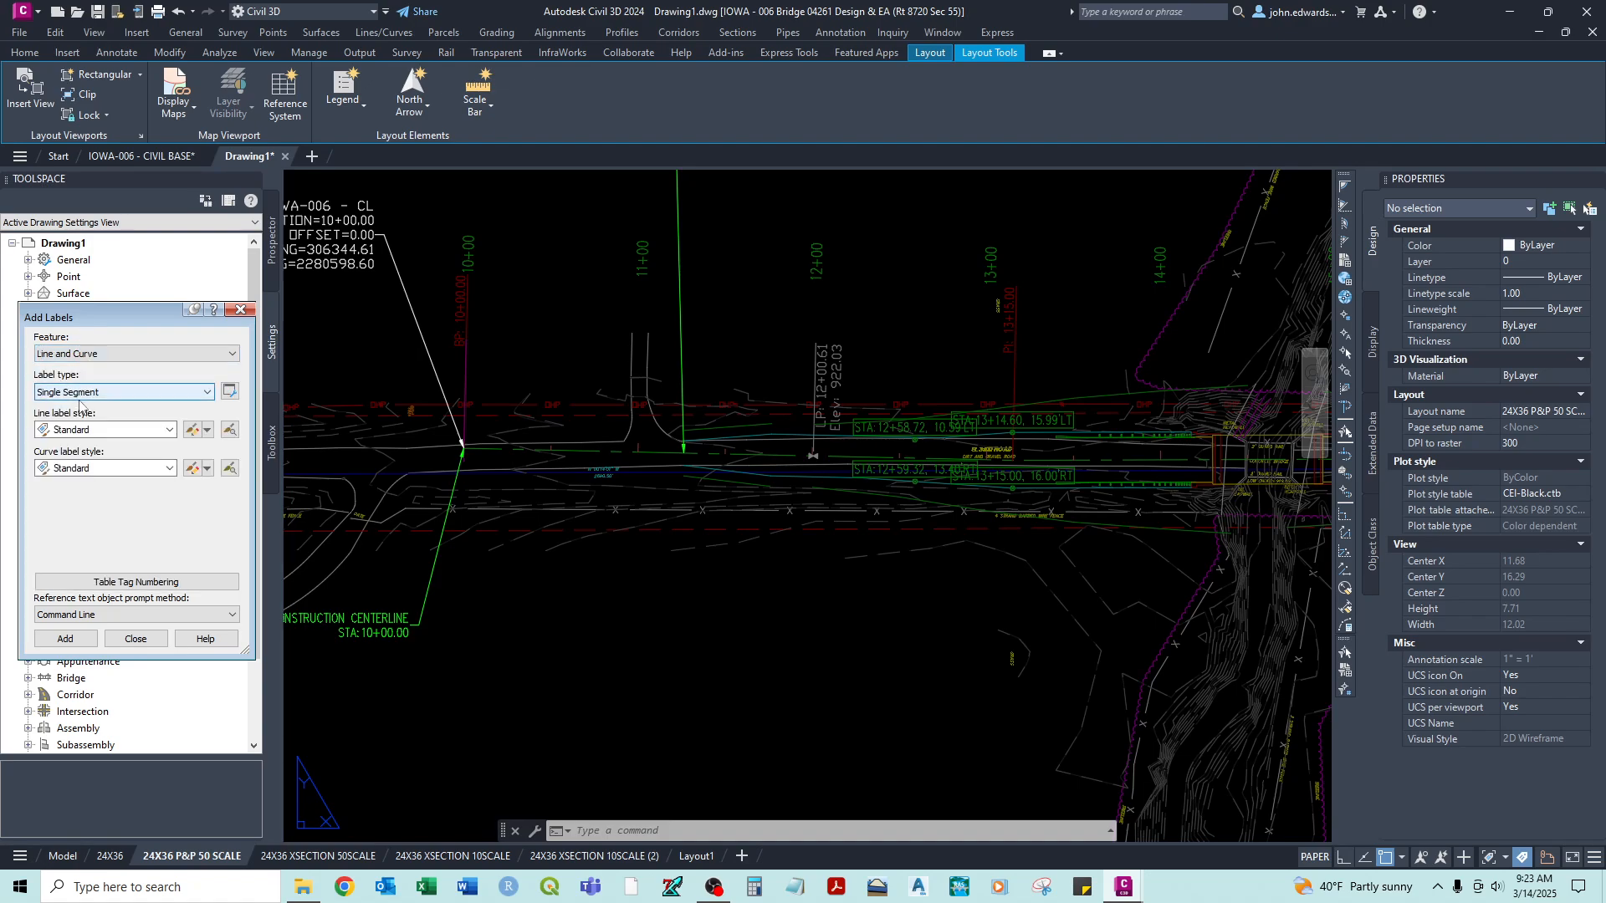
pyautogui.click(87, 432)
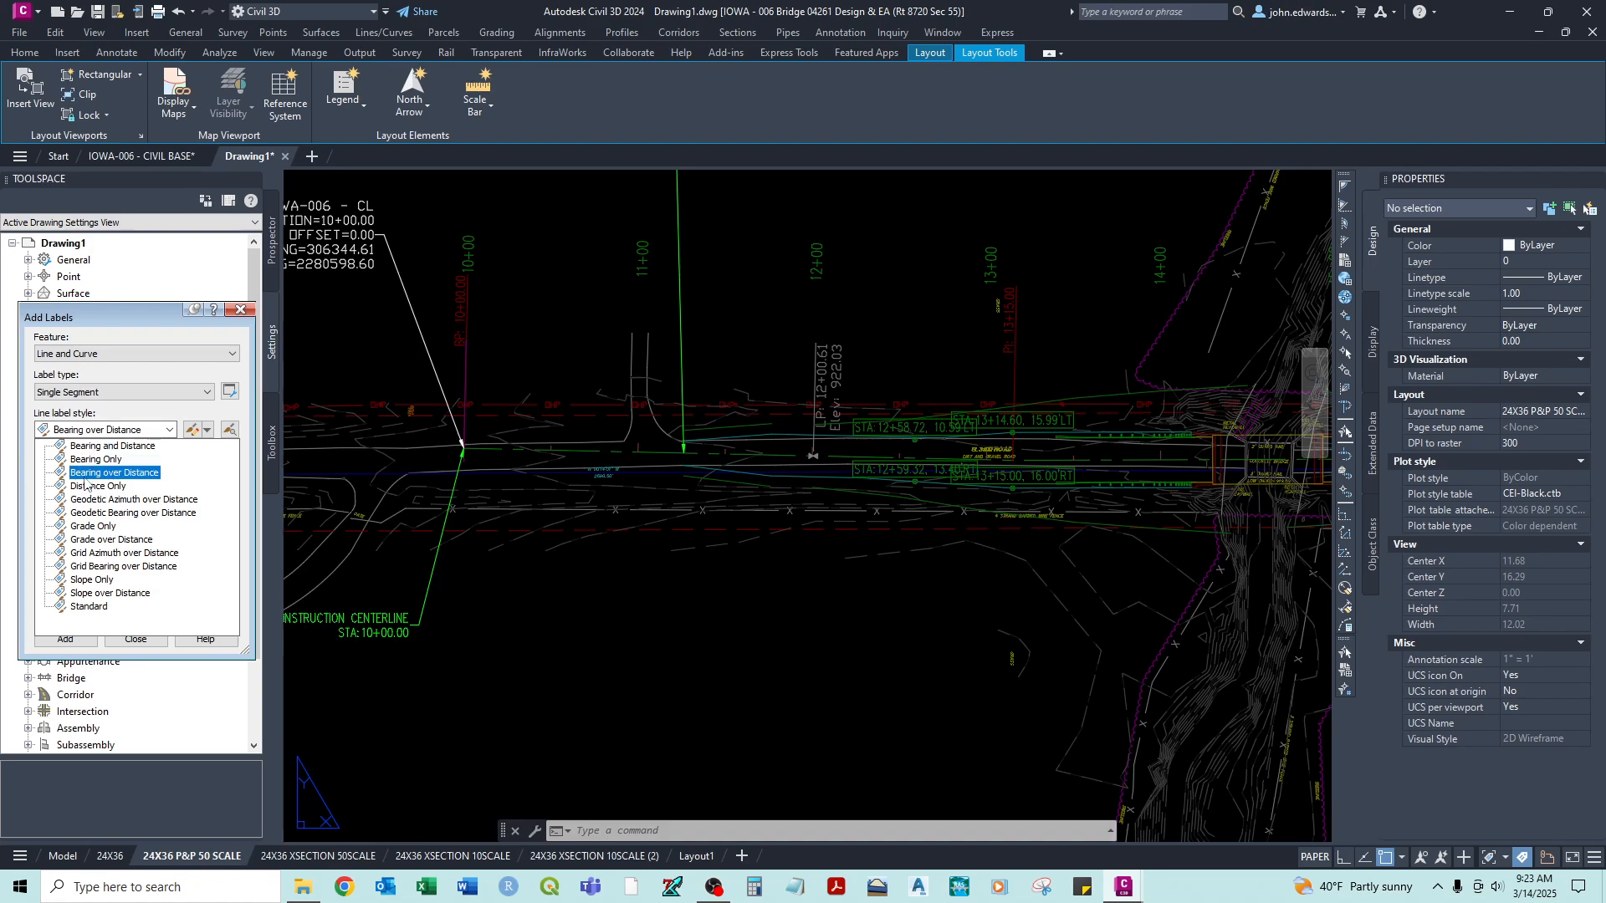
pyautogui.click(82, 475)
pyautogui.click(77, 470)
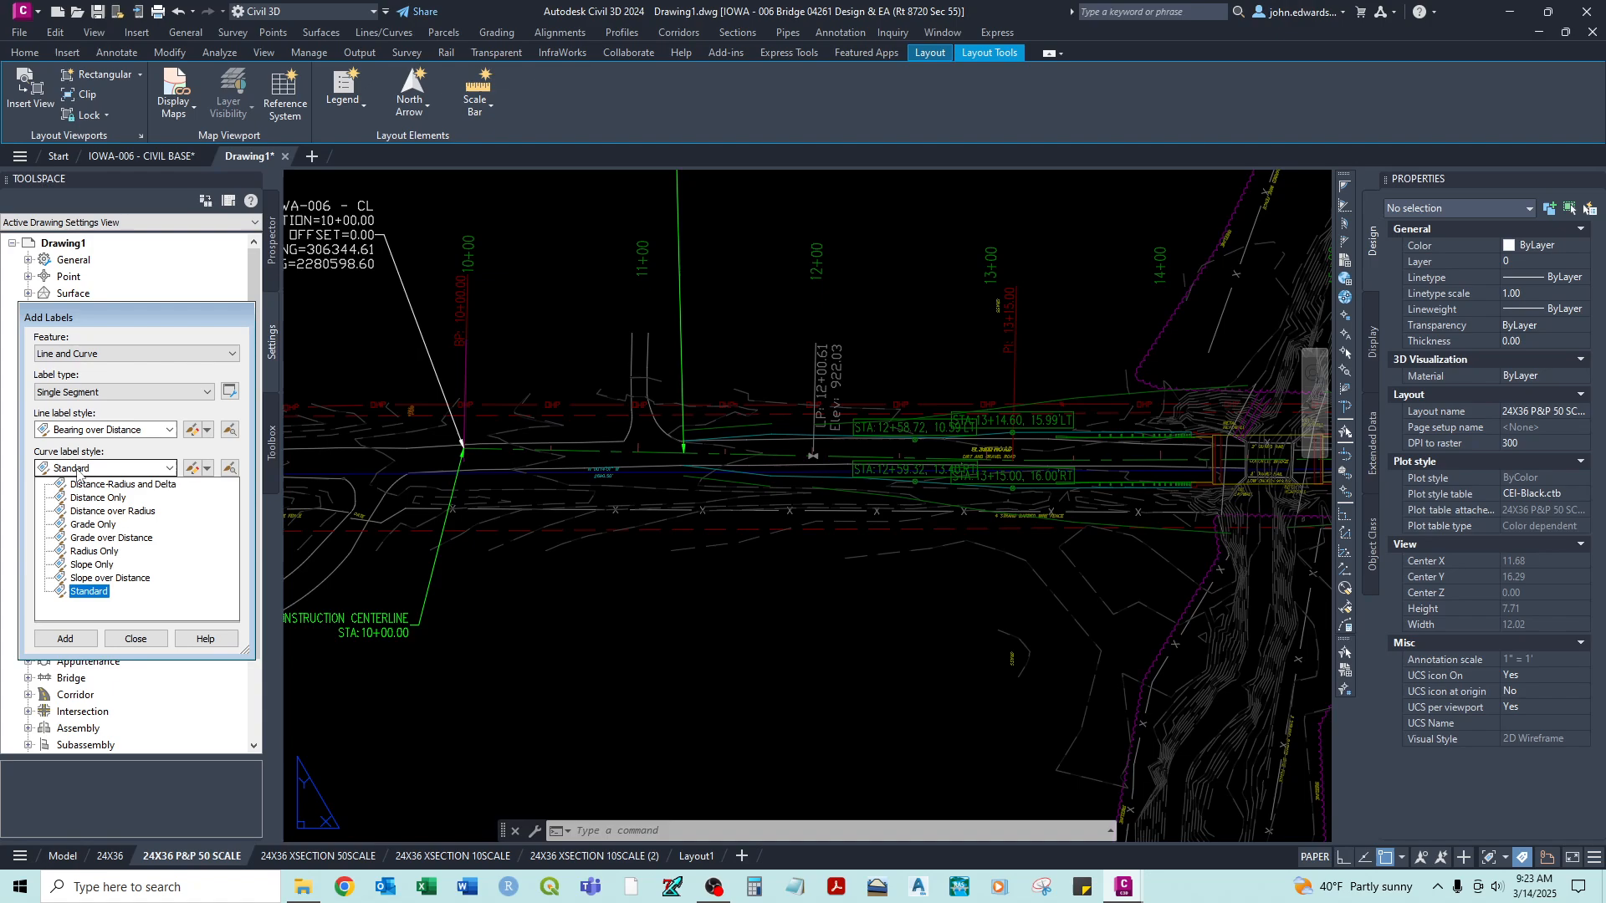
pyautogui.click(77, 474)
pyautogui.click(65, 639)
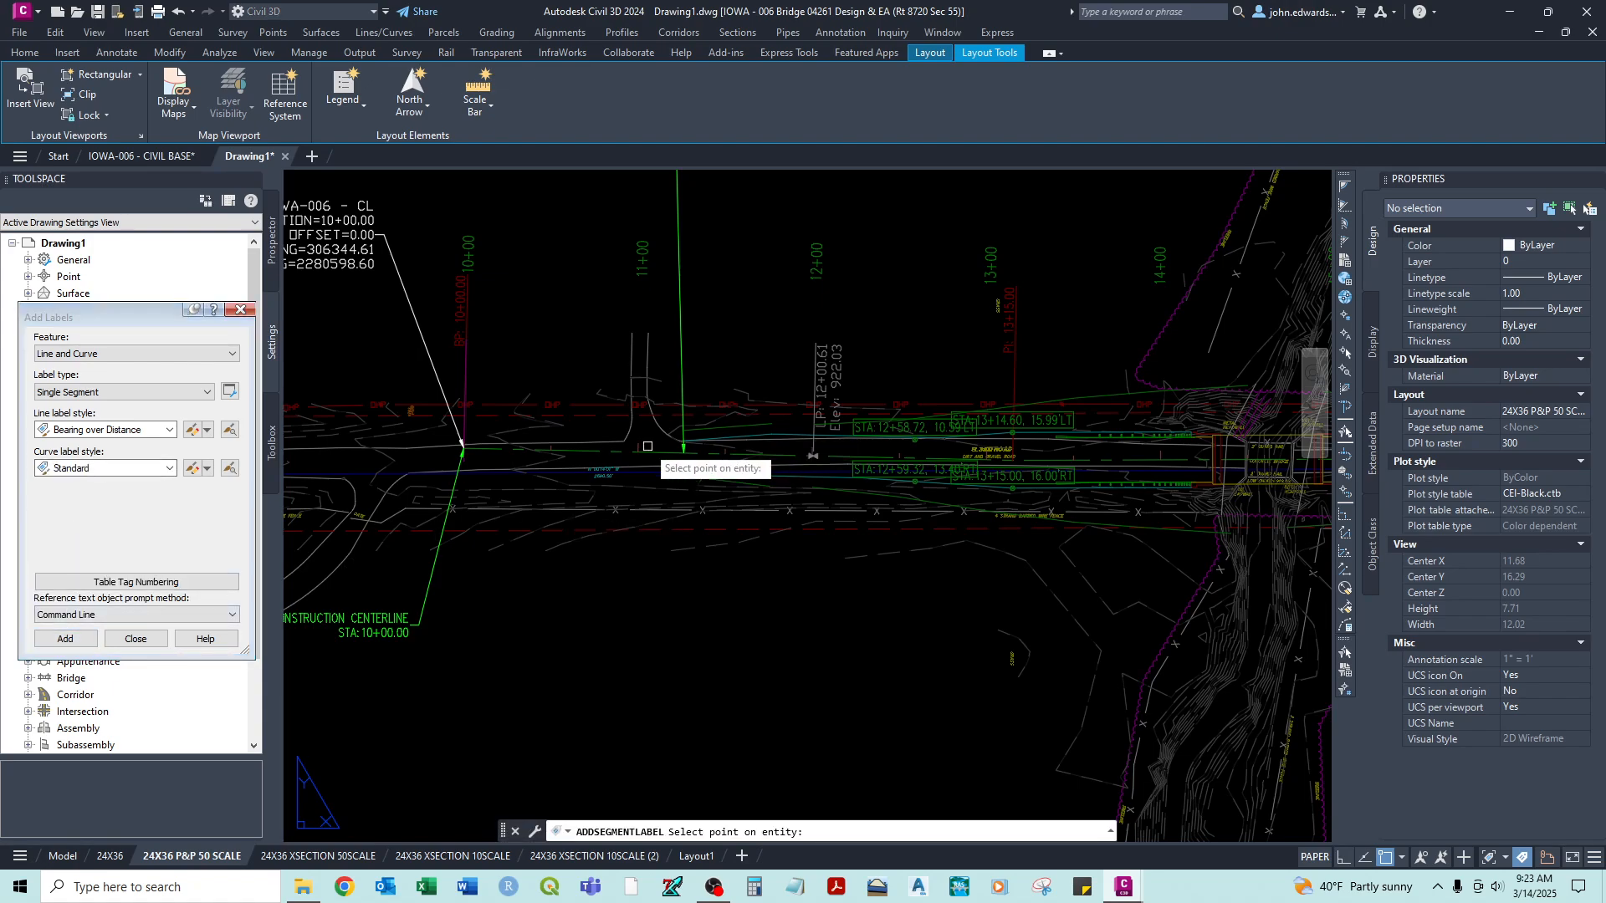
pyautogui.scroll(2, 648, 447)
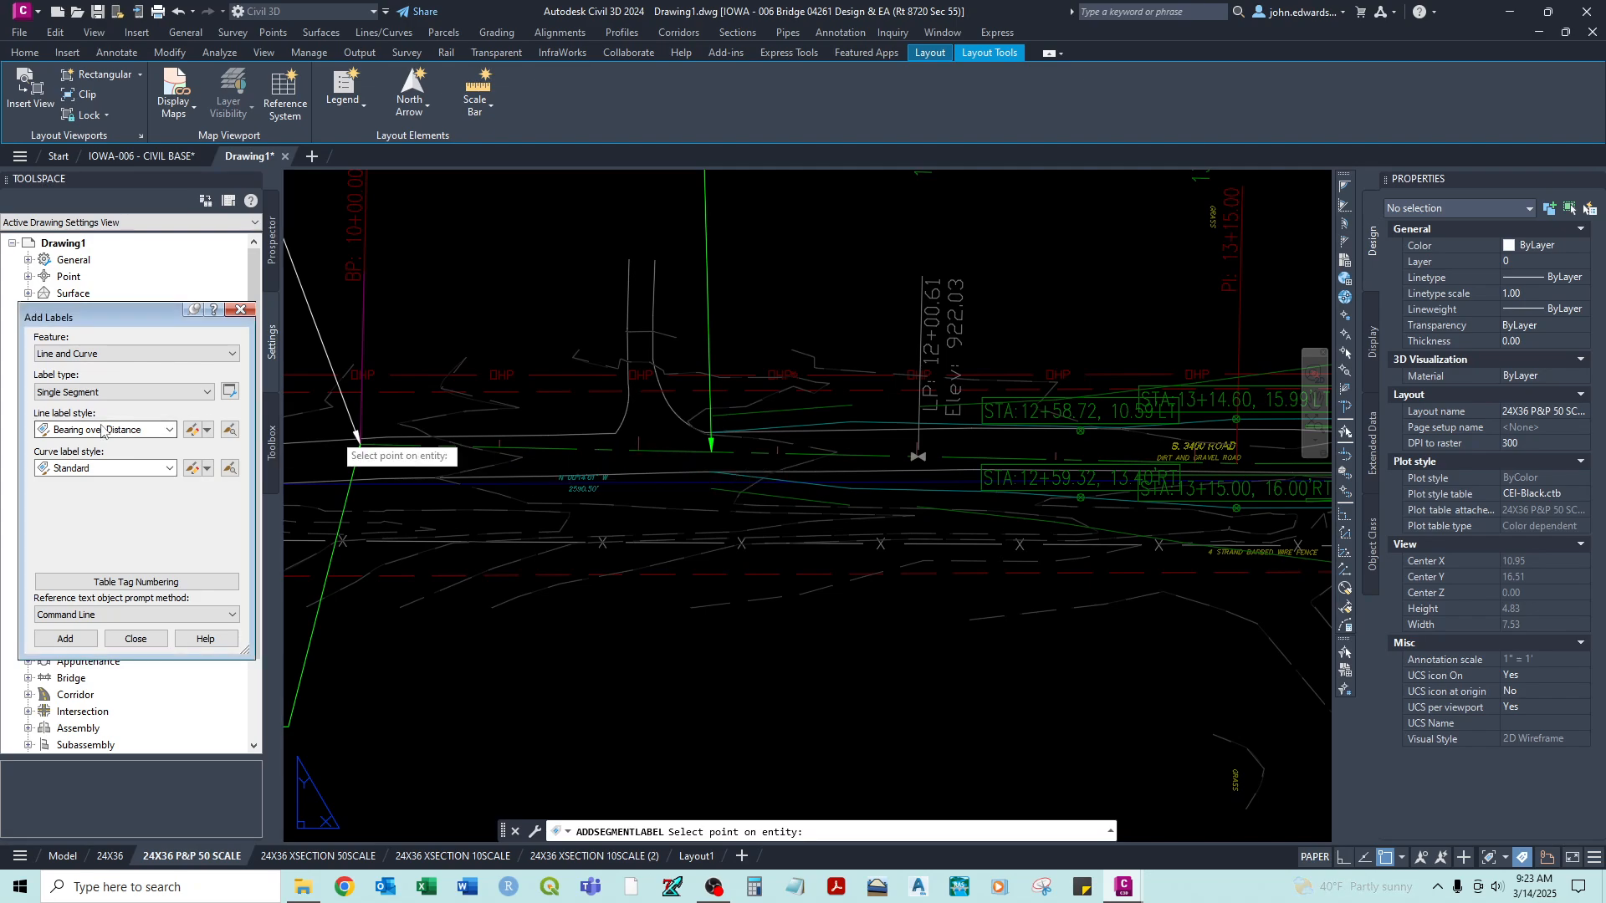
pyautogui.click(101, 393)
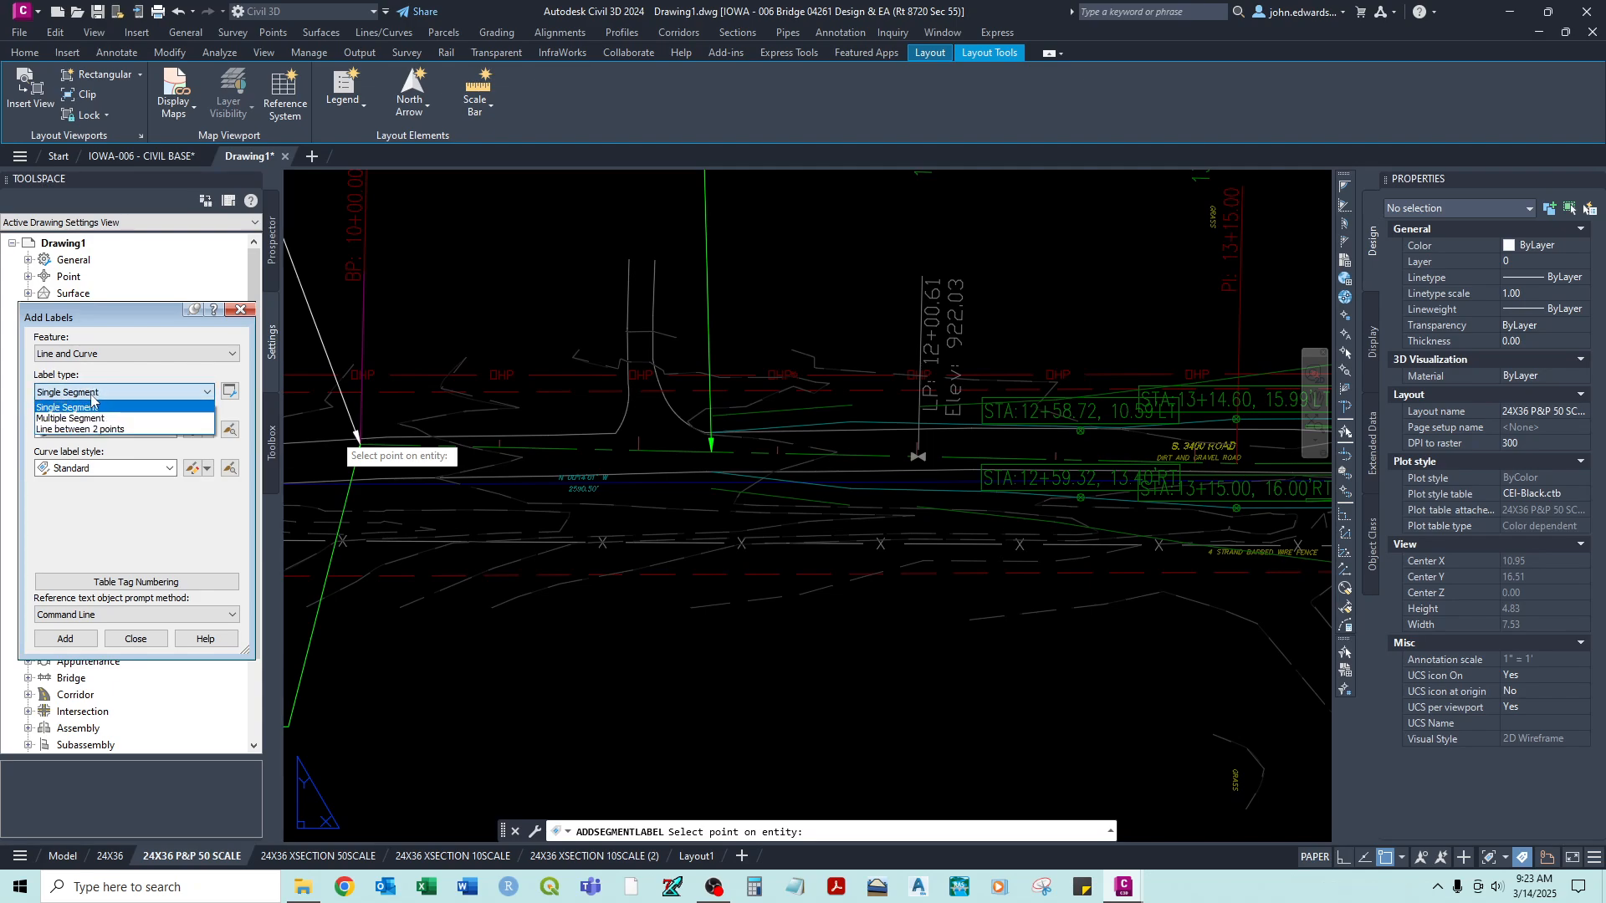
pyautogui.click(92, 399)
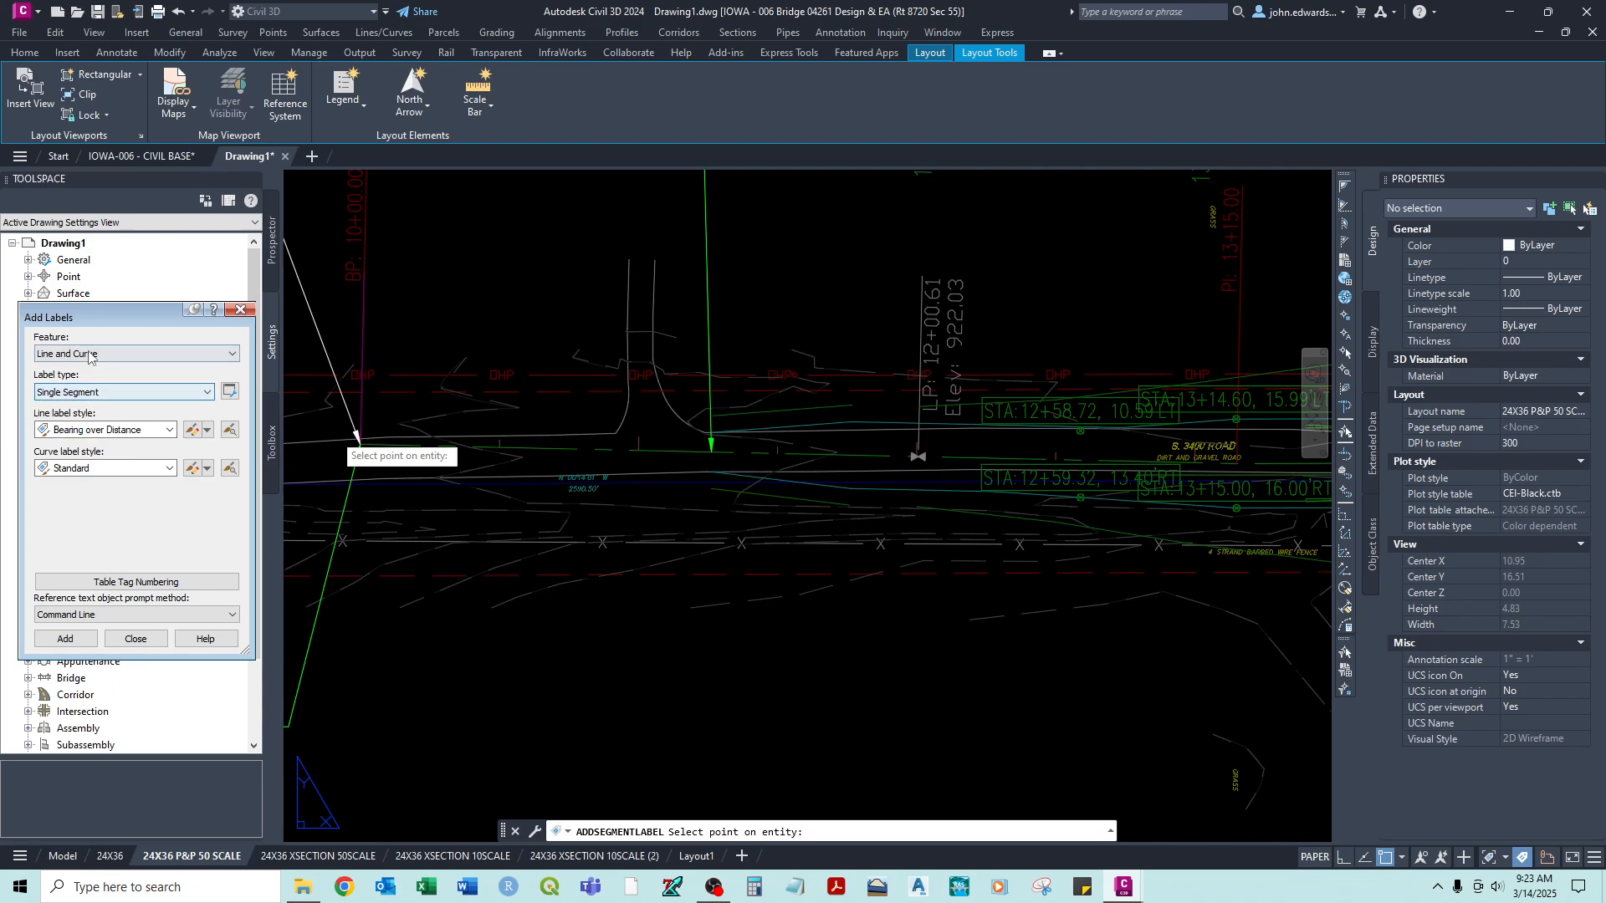
pyautogui.click(87, 432)
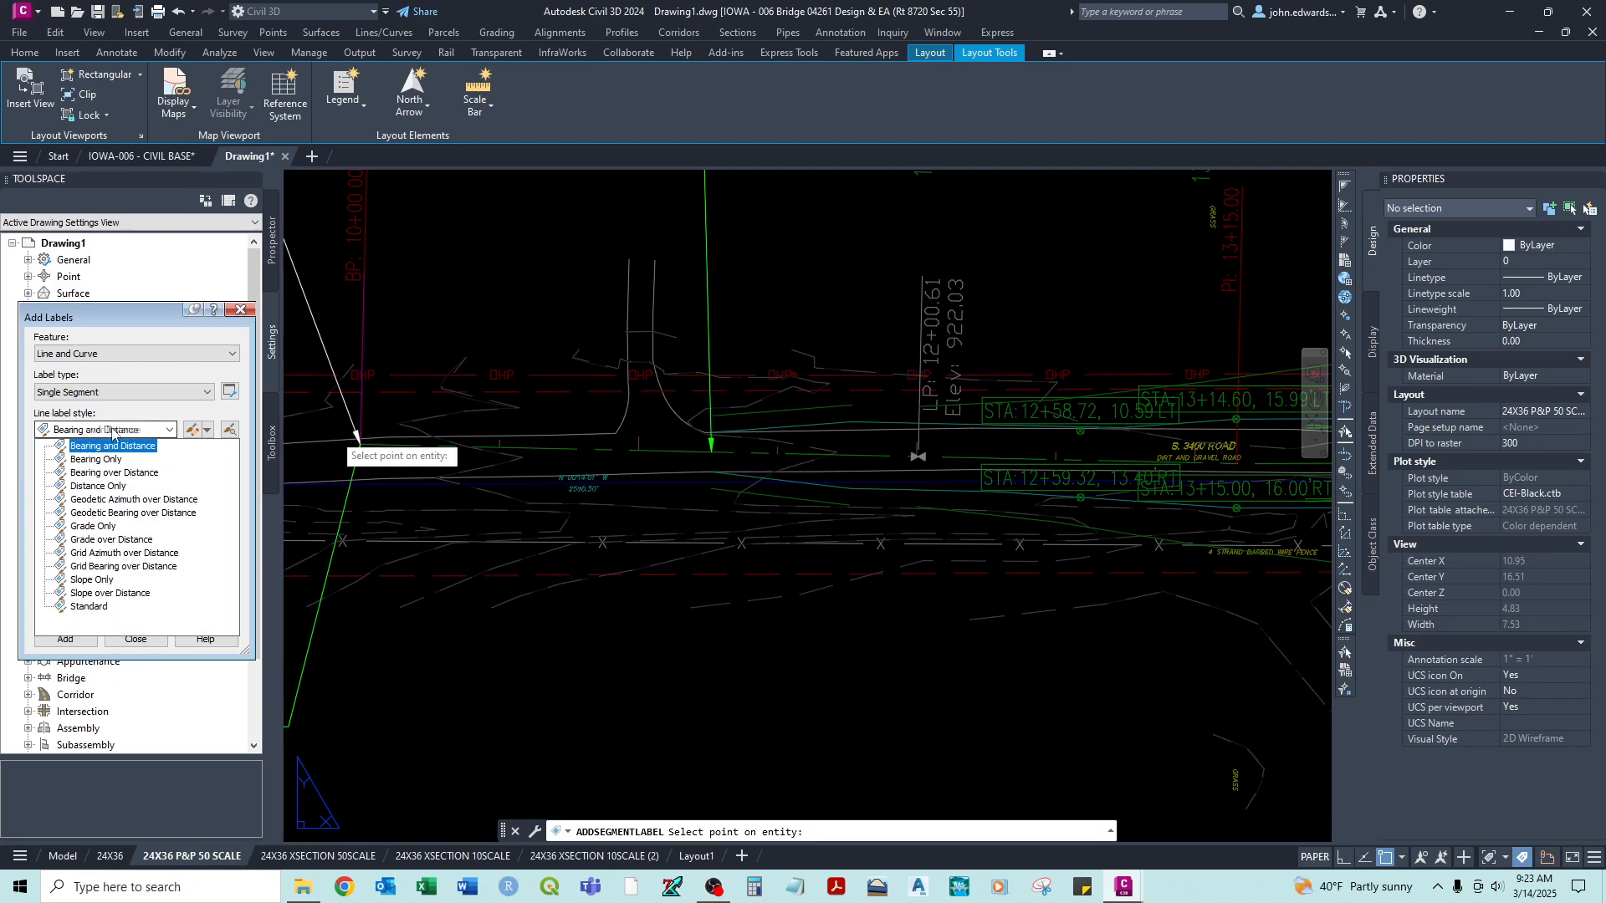
pyautogui.click(112, 430)
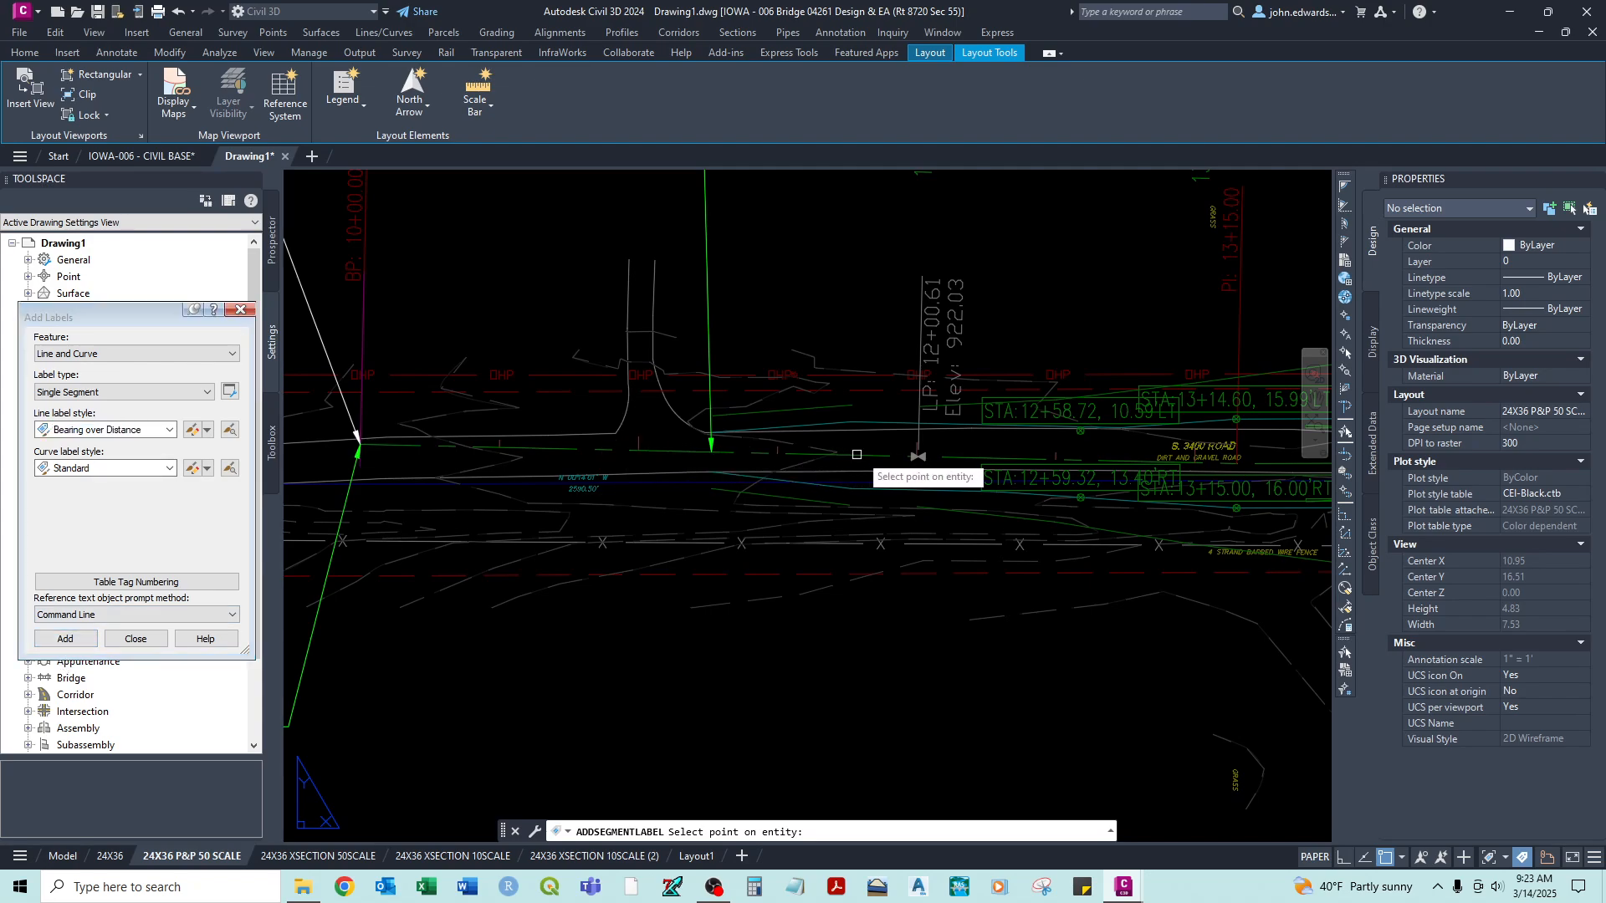
pyautogui.scroll(-6, 997, 456)
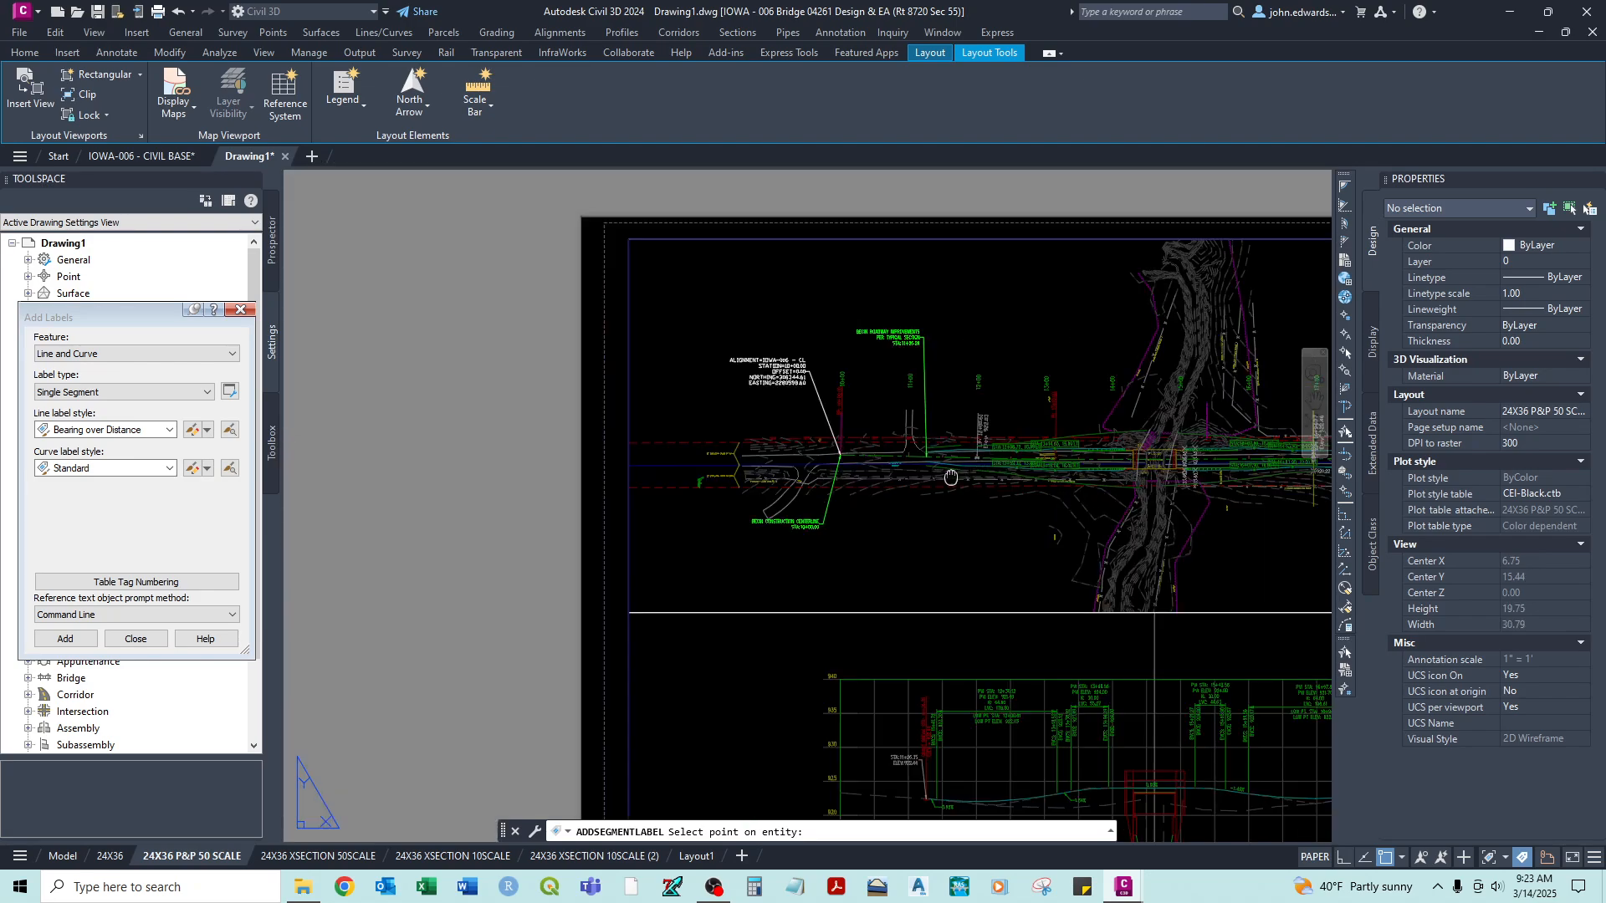
pyautogui.press('Escape')
# - Activate the plan viewport and add bearing-over-distance labels to the centerline tangents just past station 11+00 and just before the bridge near station 14+00
pyautogui.click(751, 582)
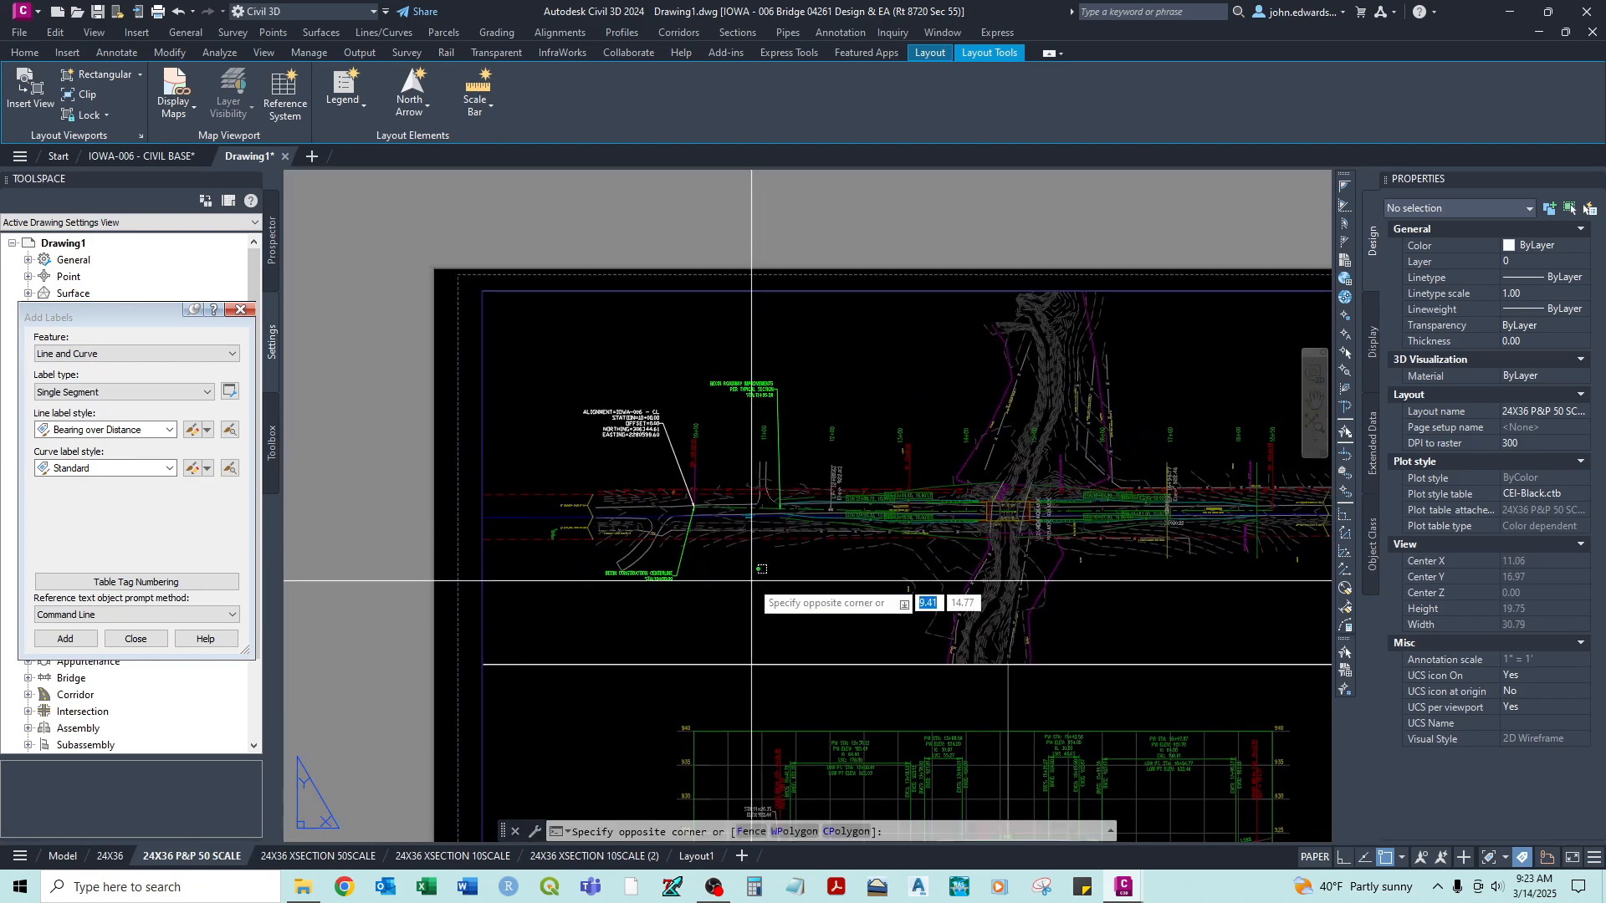
pyautogui.click(751, 582)
pyautogui.doubleClick(754, 582)
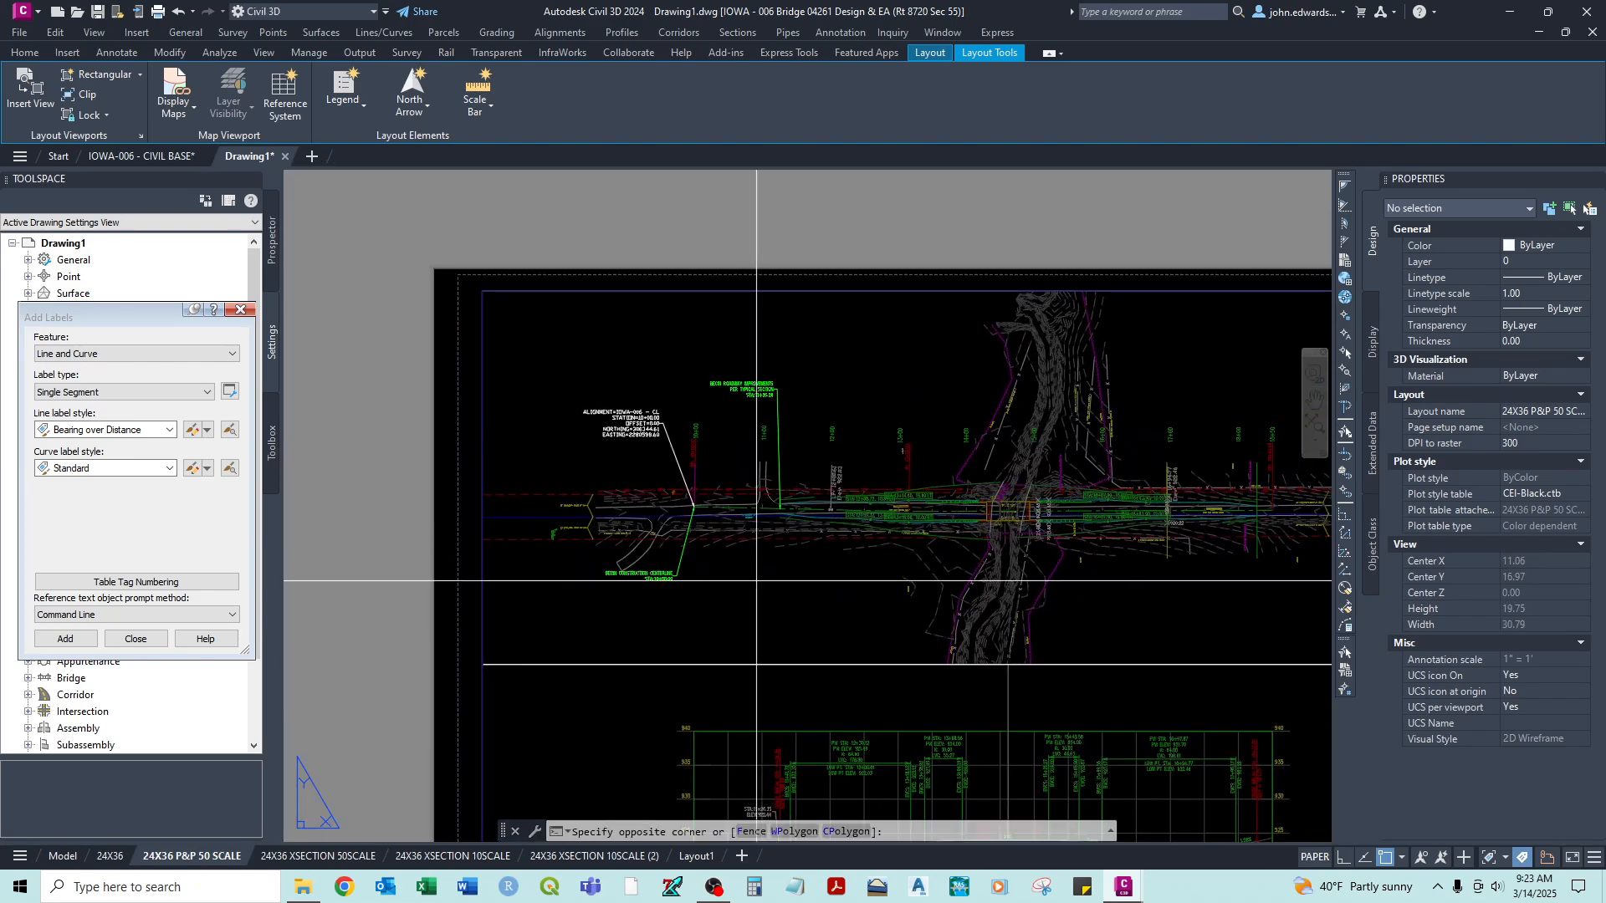
pyautogui.click(48, 640)
pyautogui.scroll(5, 793, 479)
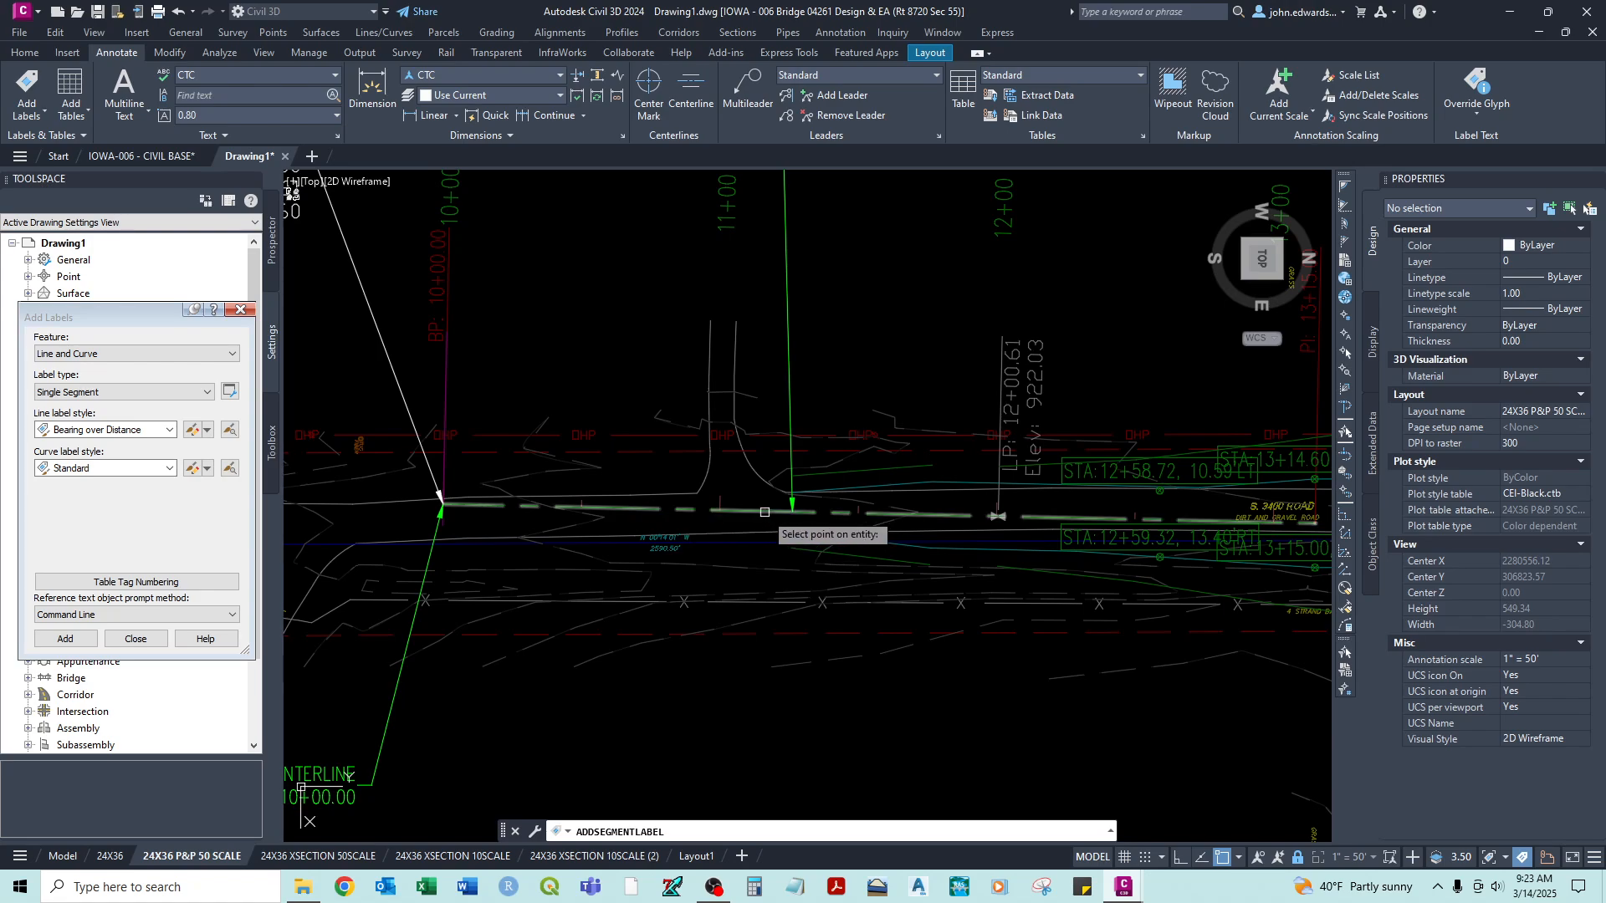
pyautogui.click(764, 511)
pyautogui.moveTo(1311, 543); pyautogui.dragTo(659, 538, button='middle')
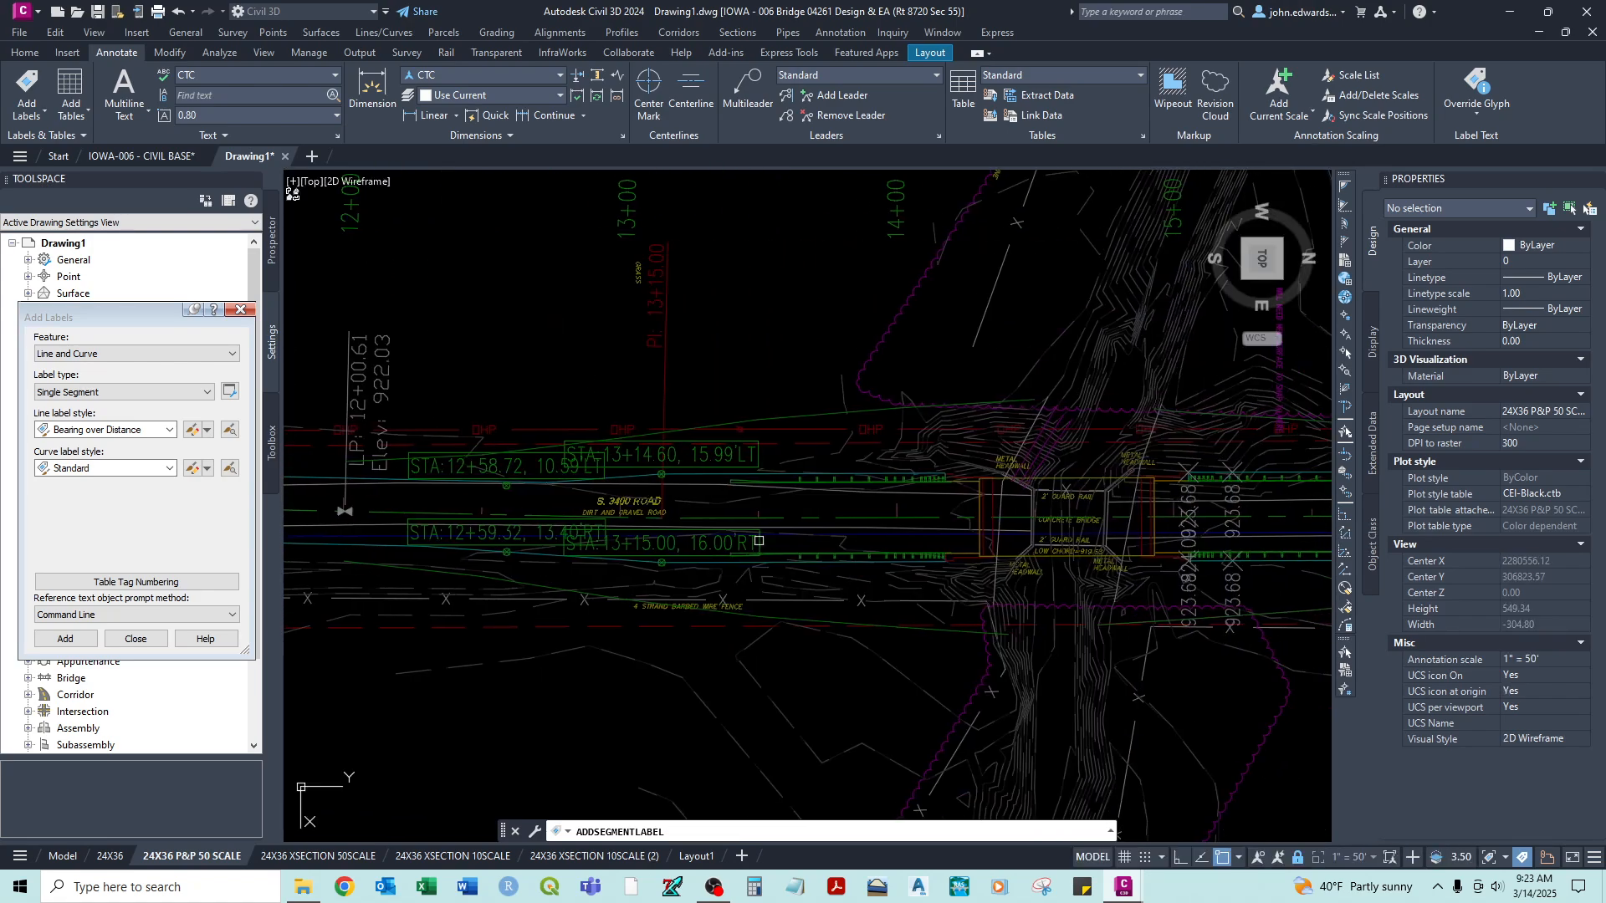
pyautogui.click(934, 517)
# - Add another bearing-over-distance label to the second tangent near station 18+00, and end labelling
pyautogui.moveTo(1170, 528); pyautogui.dragTo(483, 549, button='middle')
pyautogui.moveTo(970, 545); pyautogui.dragTo(695, 533, button='middle')
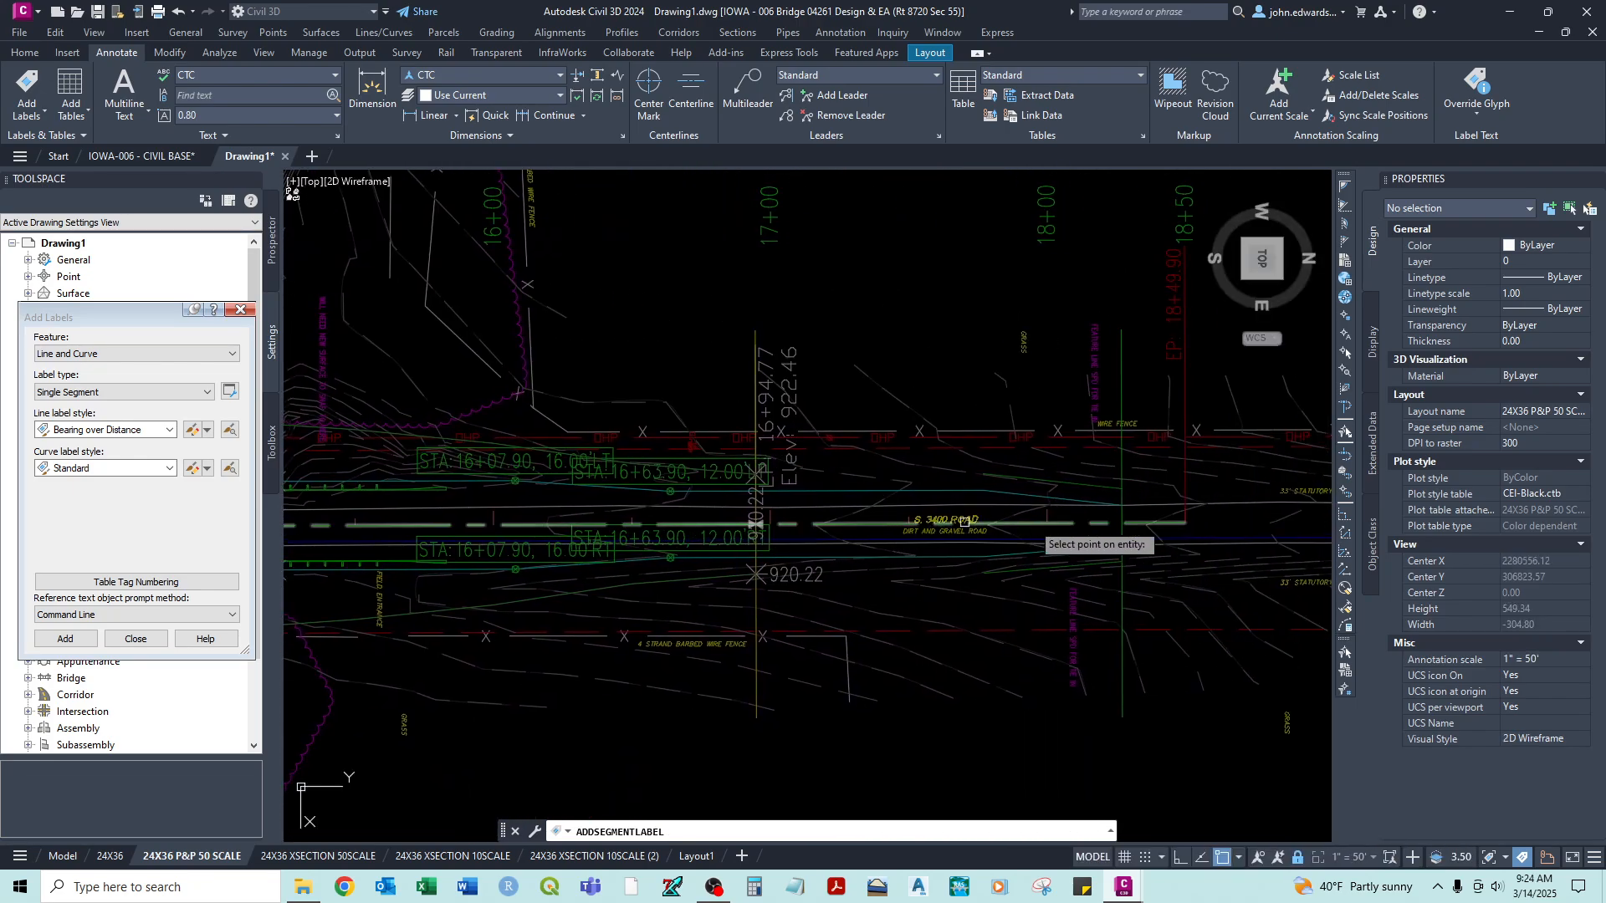
pyautogui.click(1079, 523)
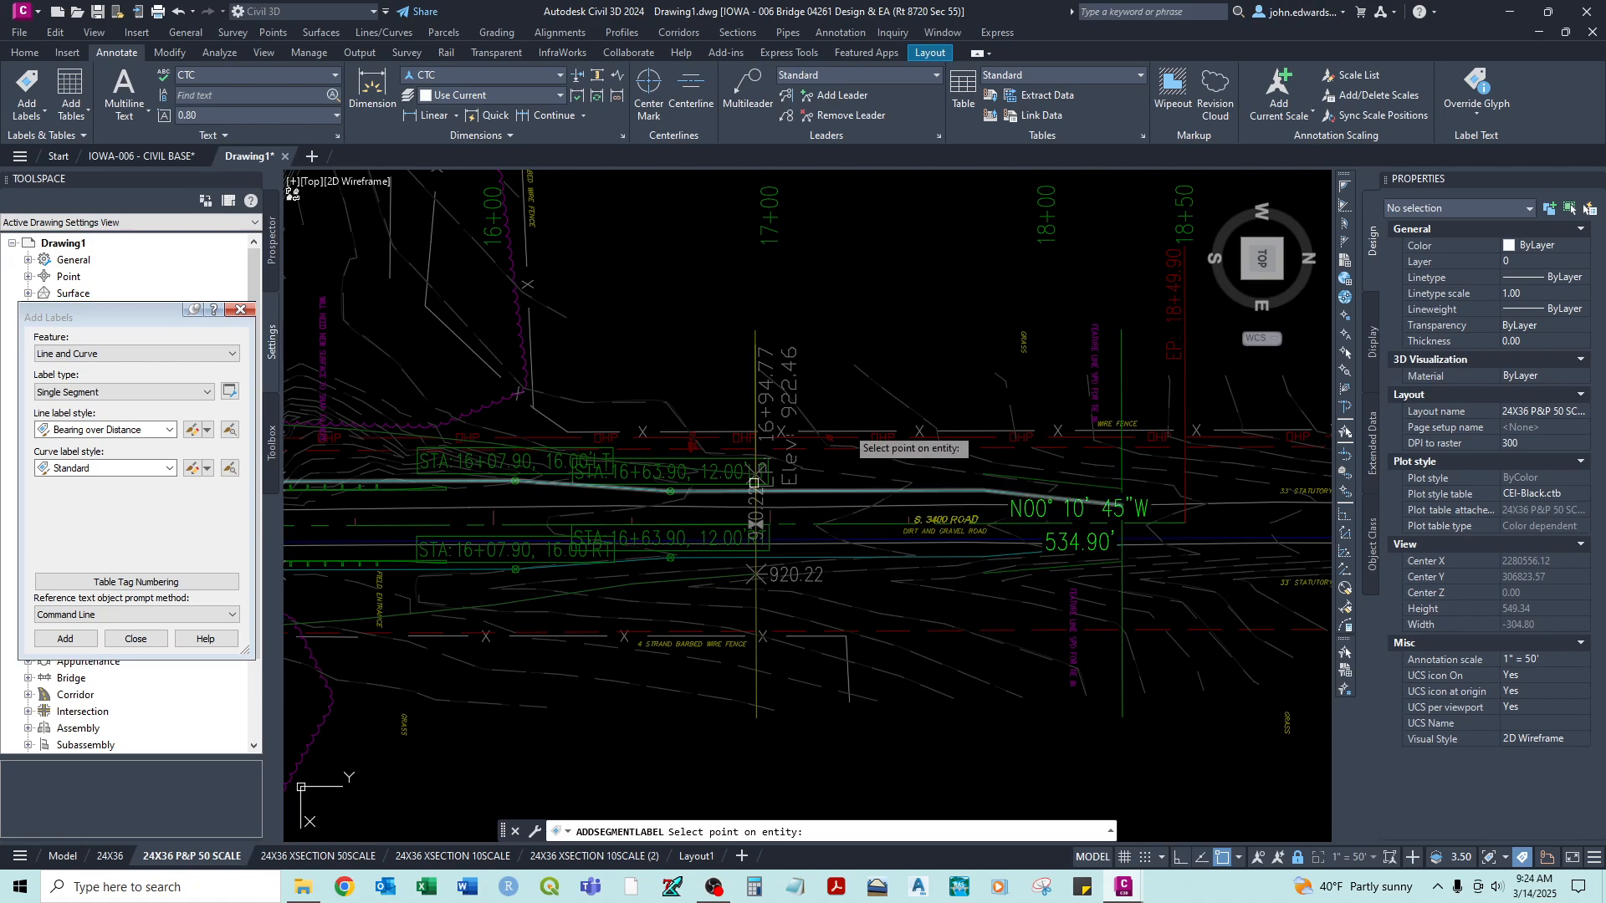
pyautogui.press('Escape')
# - Review the tangent labels along the centerline and delete the duplicate one near station 18+00
pyautogui.scroll(-2, 451, 503)
pyautogui.moveTo(452, 503); pyautogui.dragTo(820, 440, button='middle')
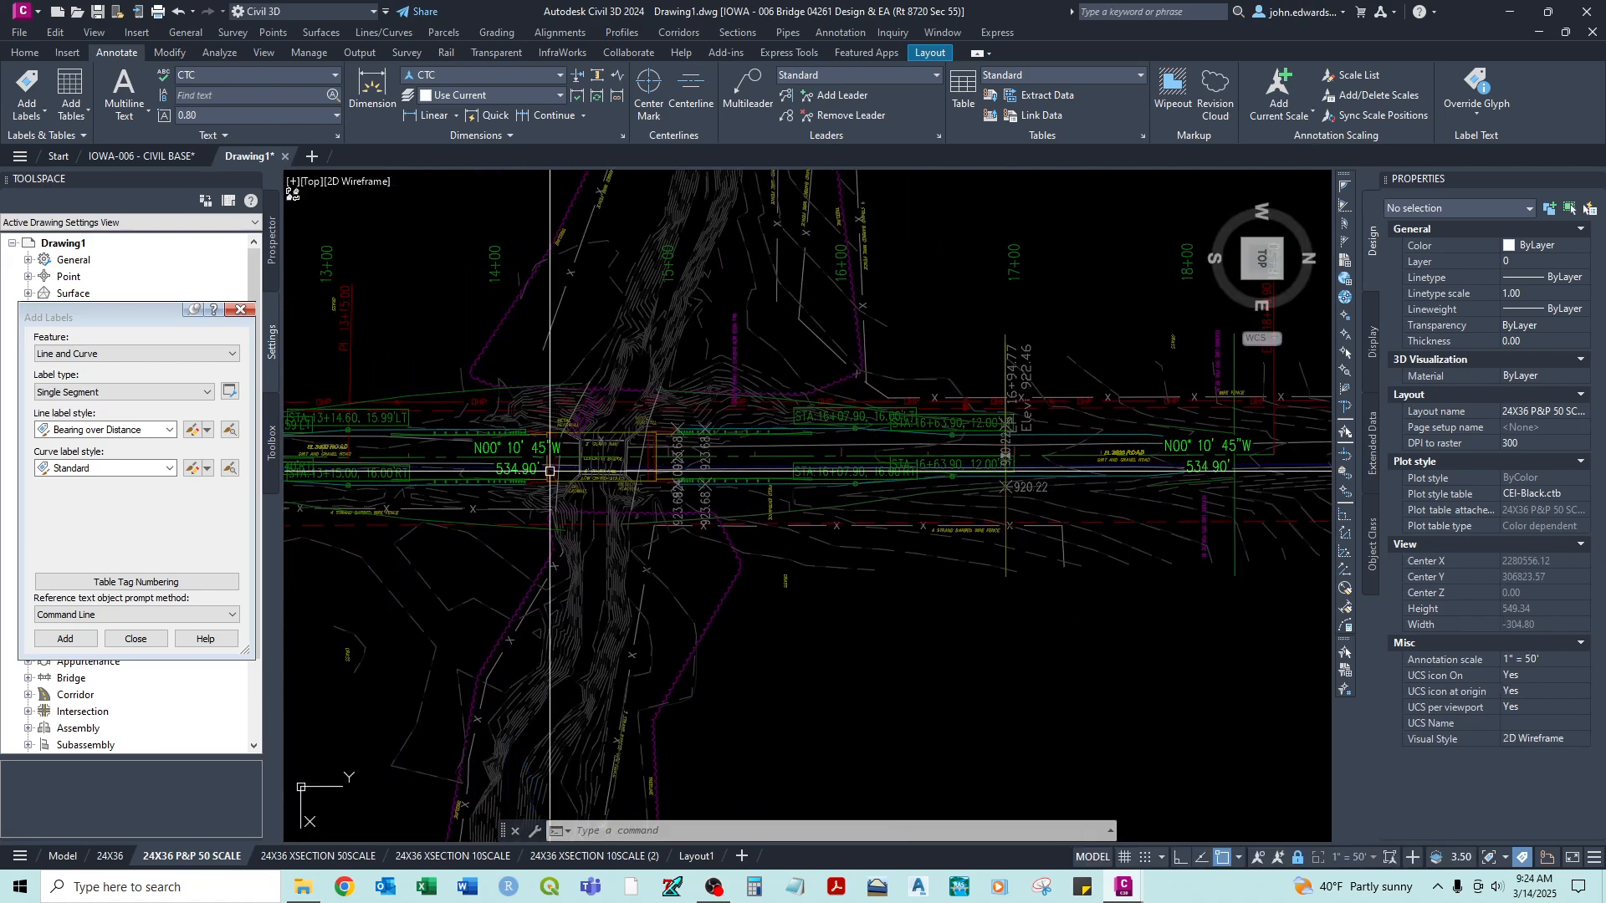
pyautogui.moveTo(474, 468); pyautogui.dragTo(866, 474, button='middle')
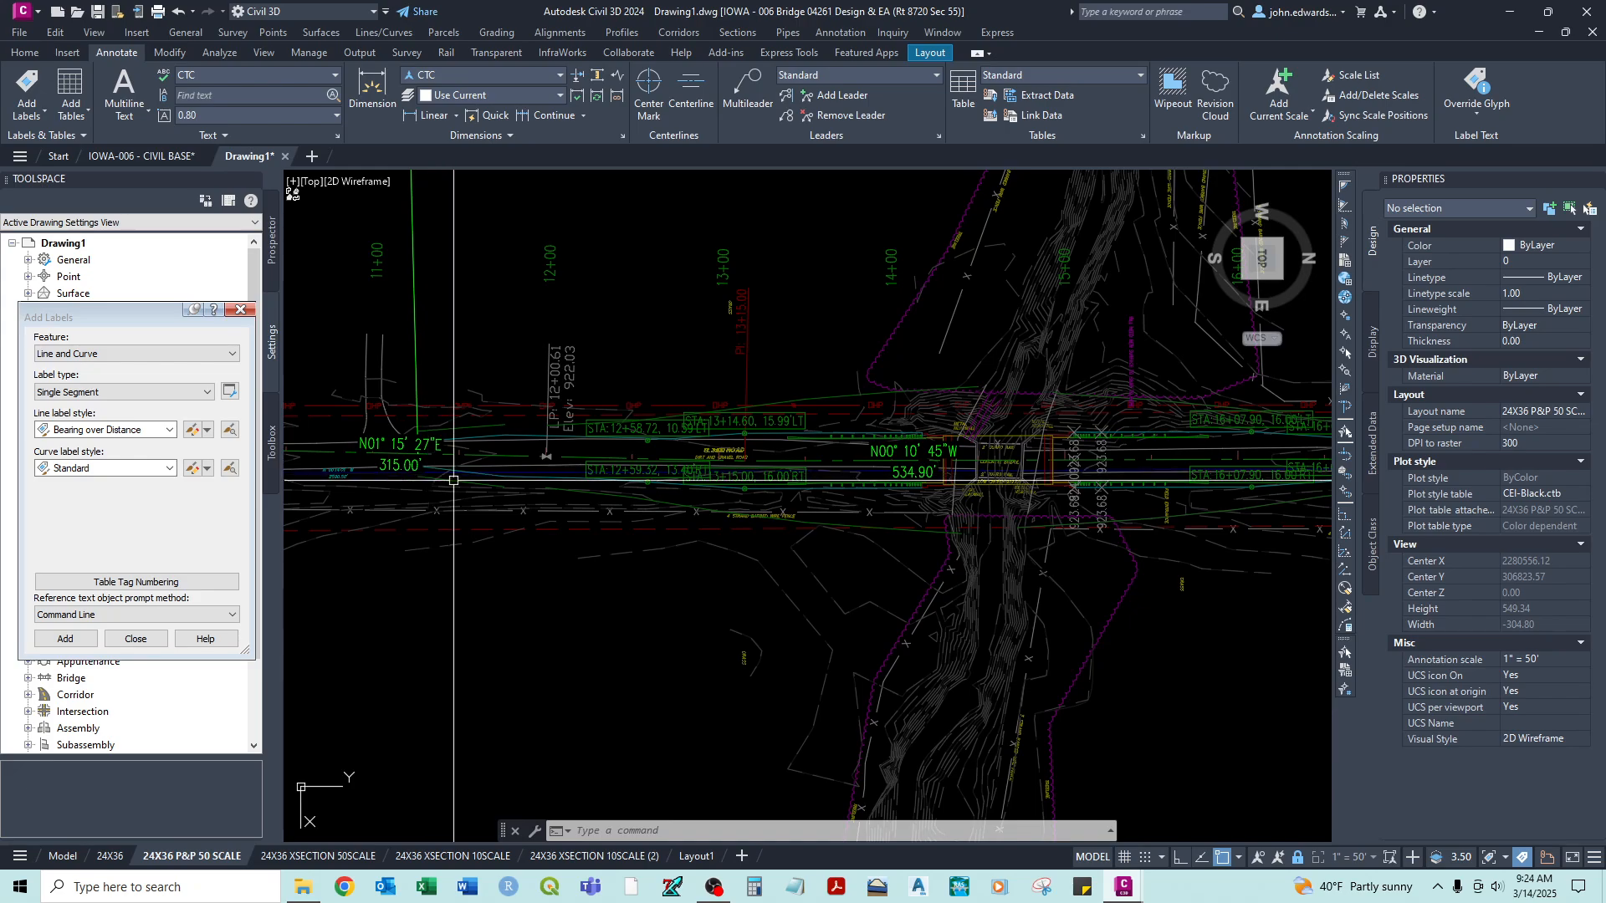
pyautogui.moveTo(1330, 461); pyautogui.dragTo(919, 462, button='middle')
pyautogui.click(1152, 447)
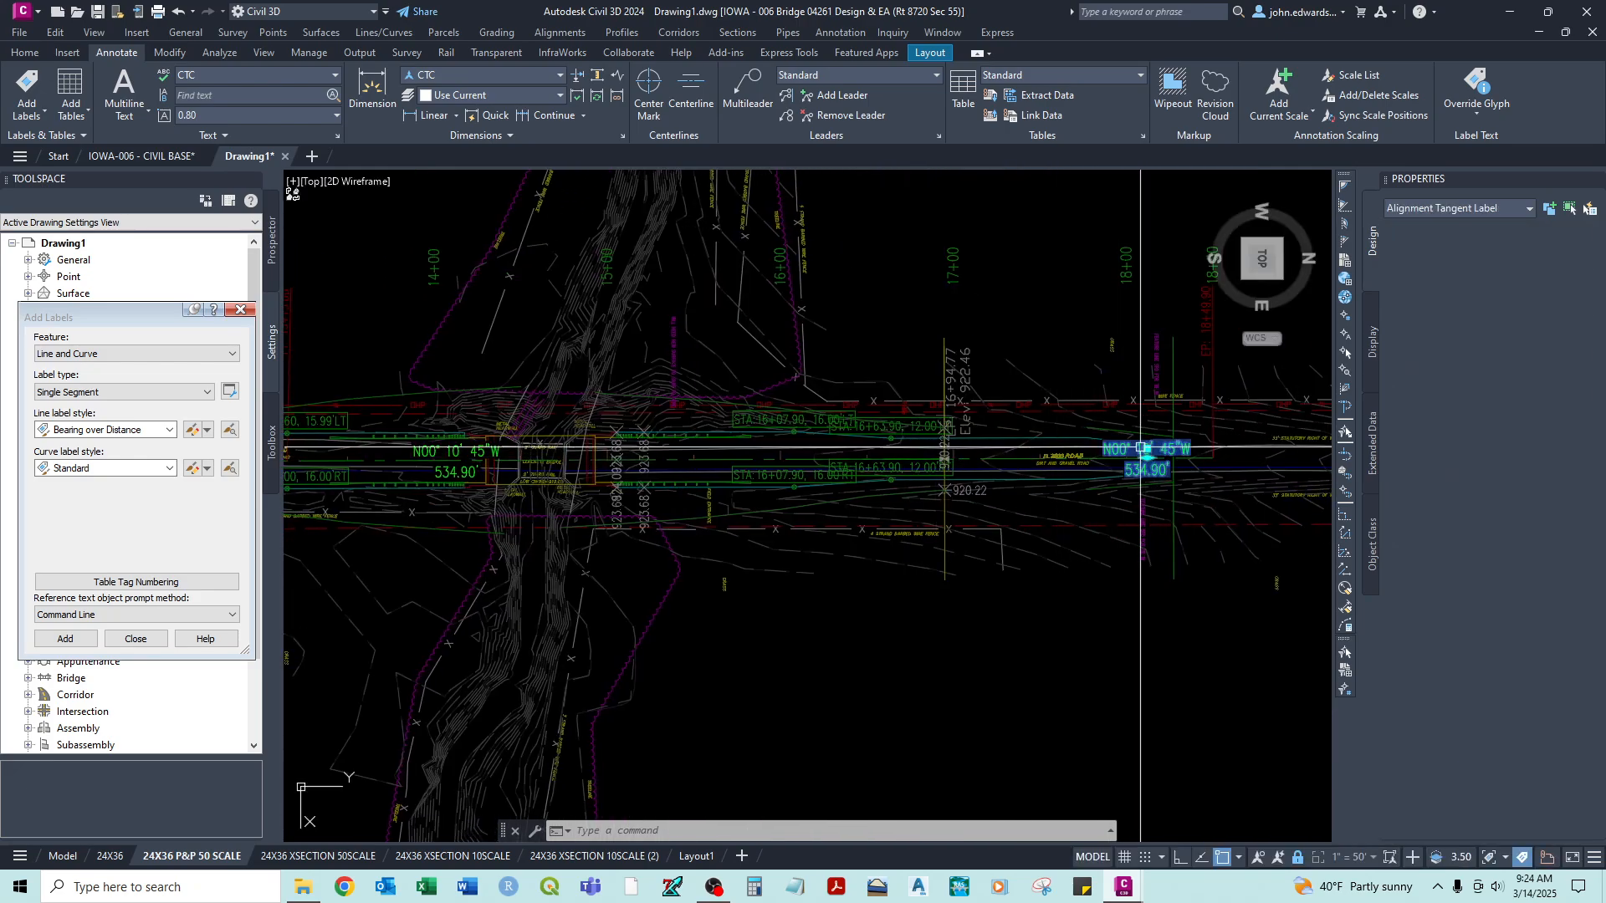
pyautogui.press('Delete')
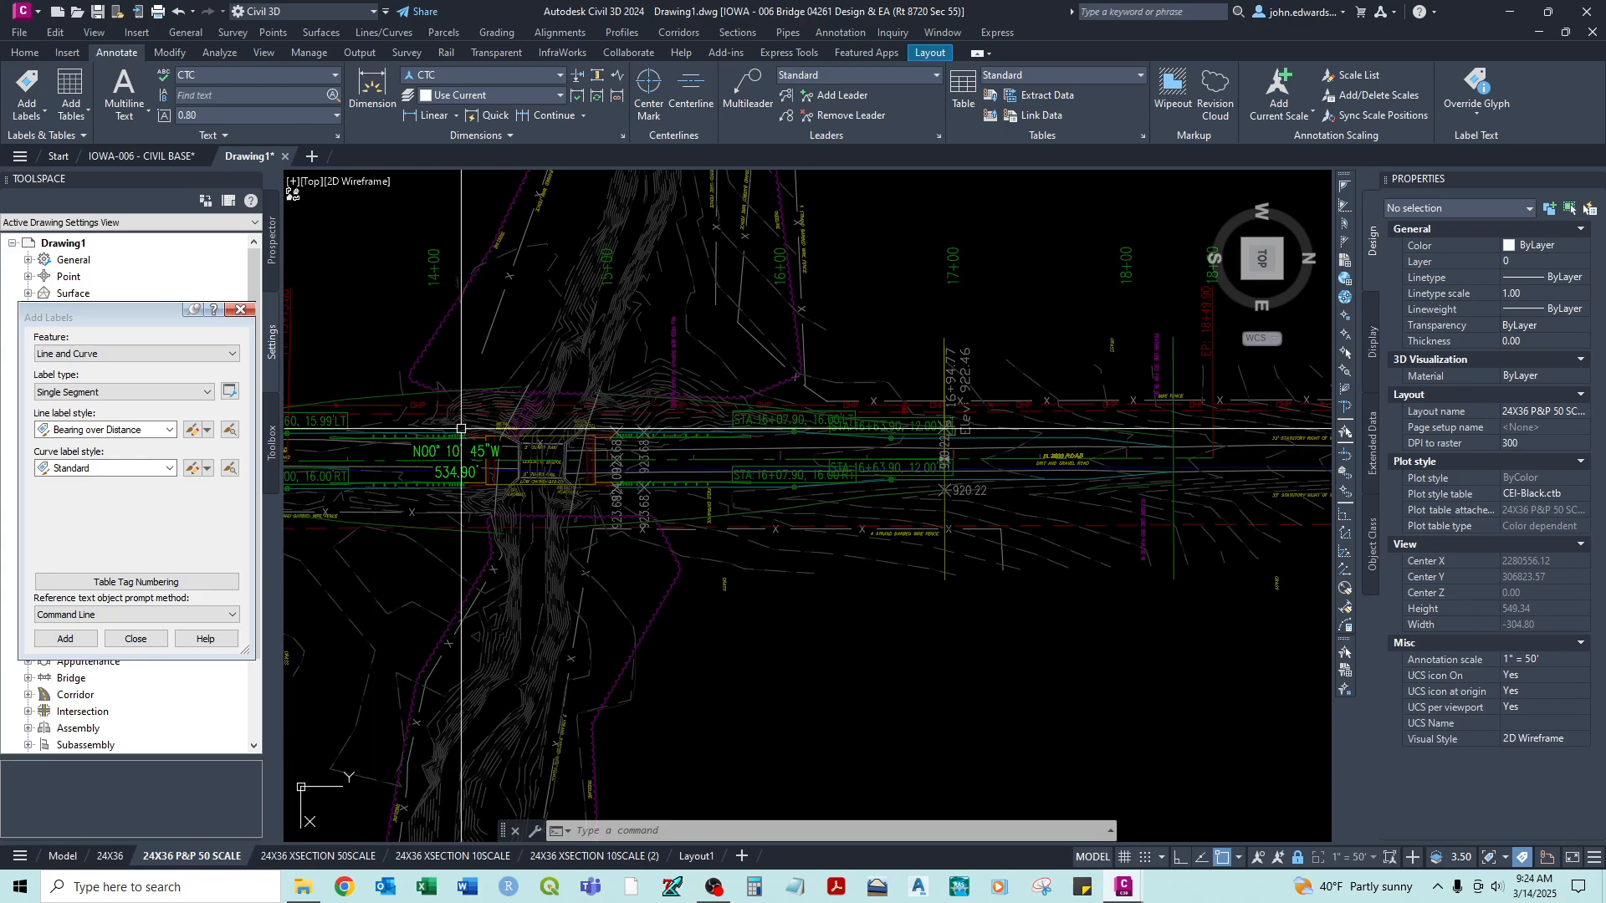
# - Move the second tangent's bearing-over-distance label from the bridge to between stations 16+00 and 17+00, and clear the label selection
pyautogui.click(457, 459)
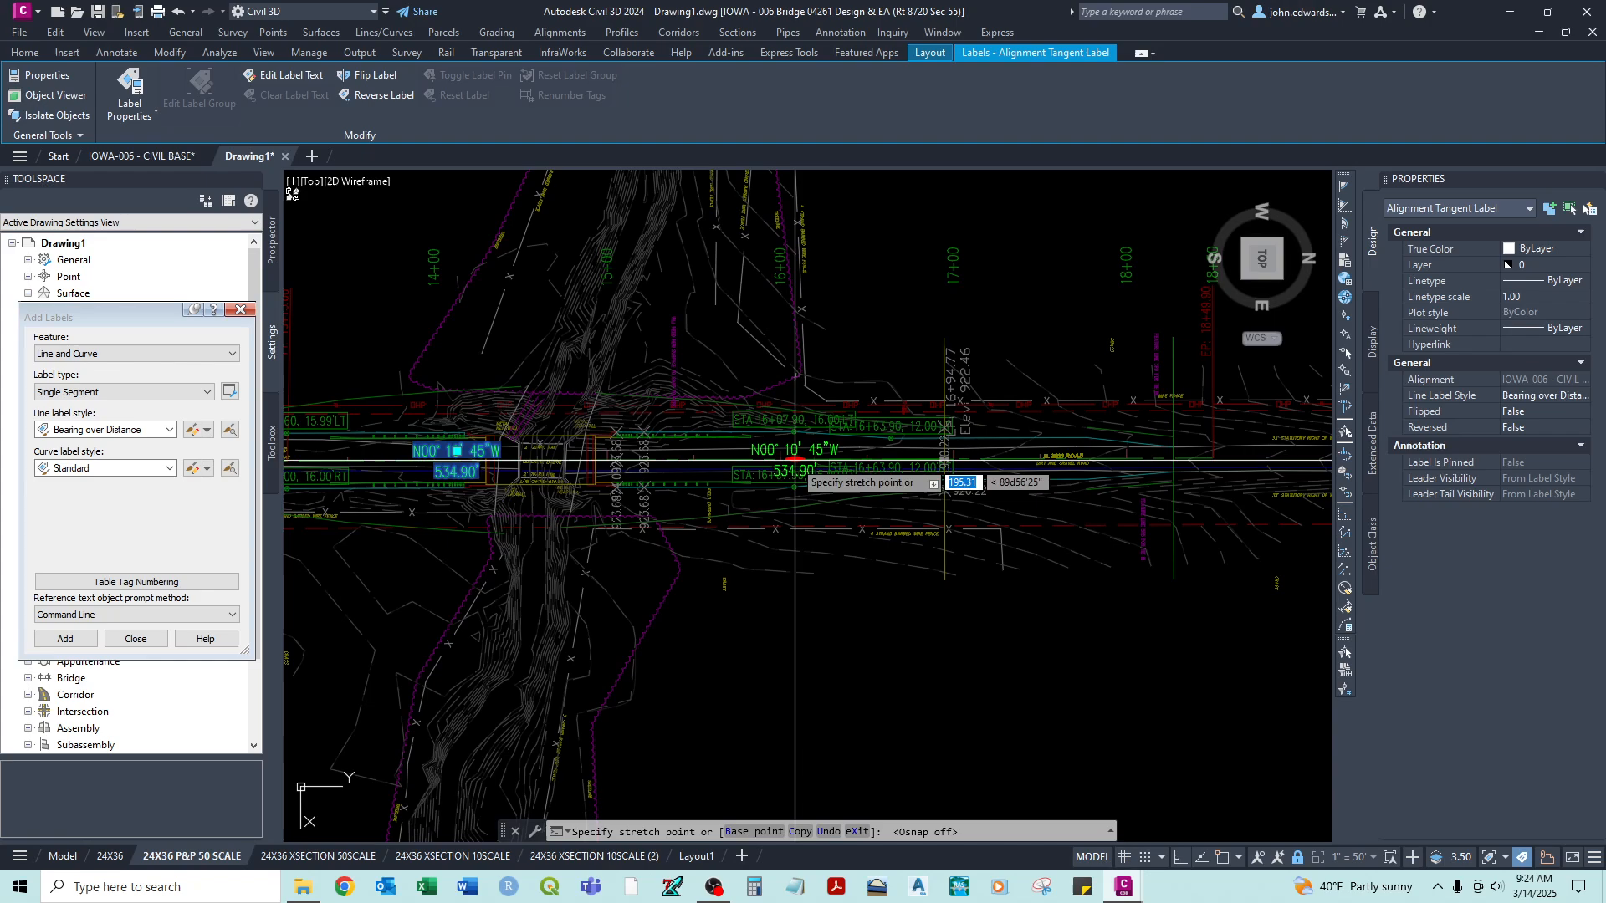
pyautogui.click(824, 458)
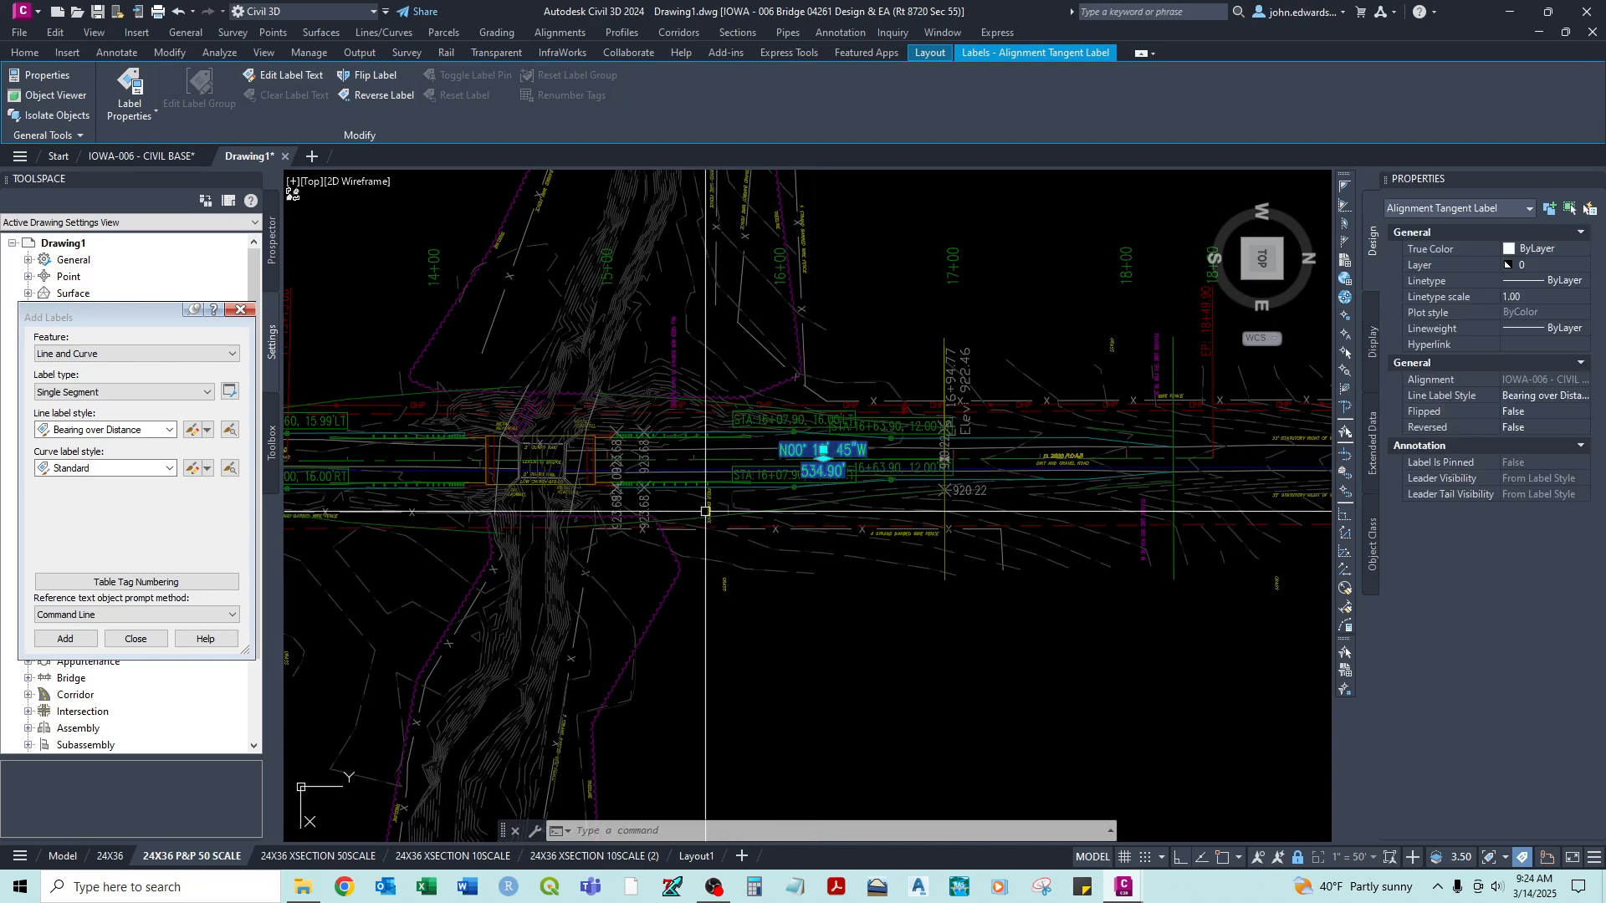
pyautogui.moveTo(525, 468); pyautogui.dragTo(765, 466, button='middle')
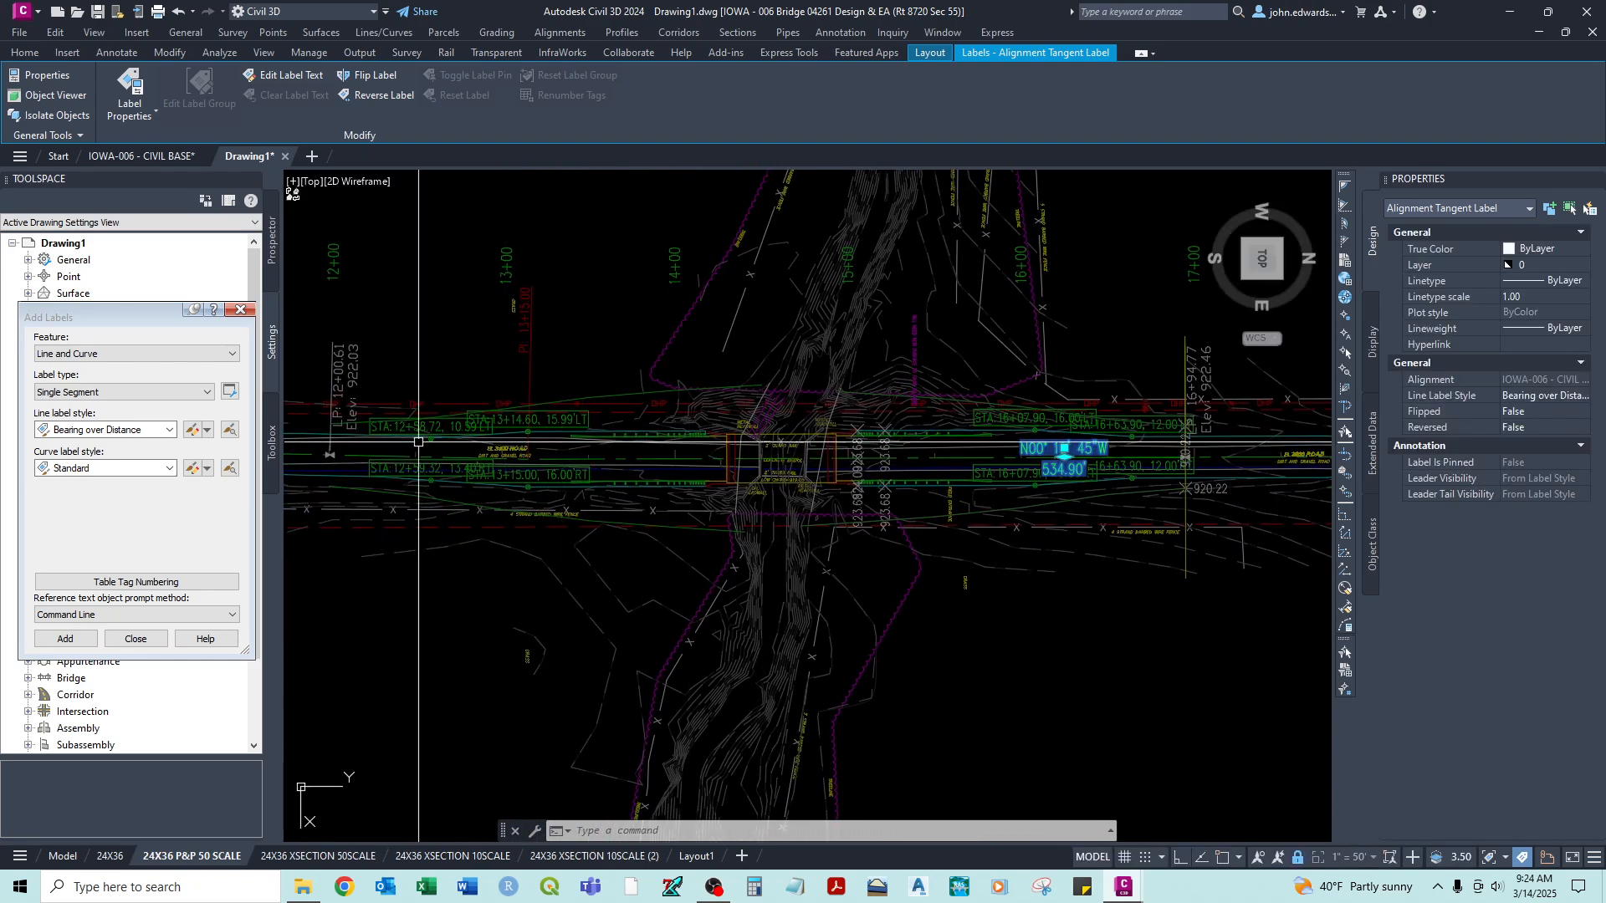
pyautogui.moveTo(393, 443); pyautogui.dragTo(663, 462, button='middle')
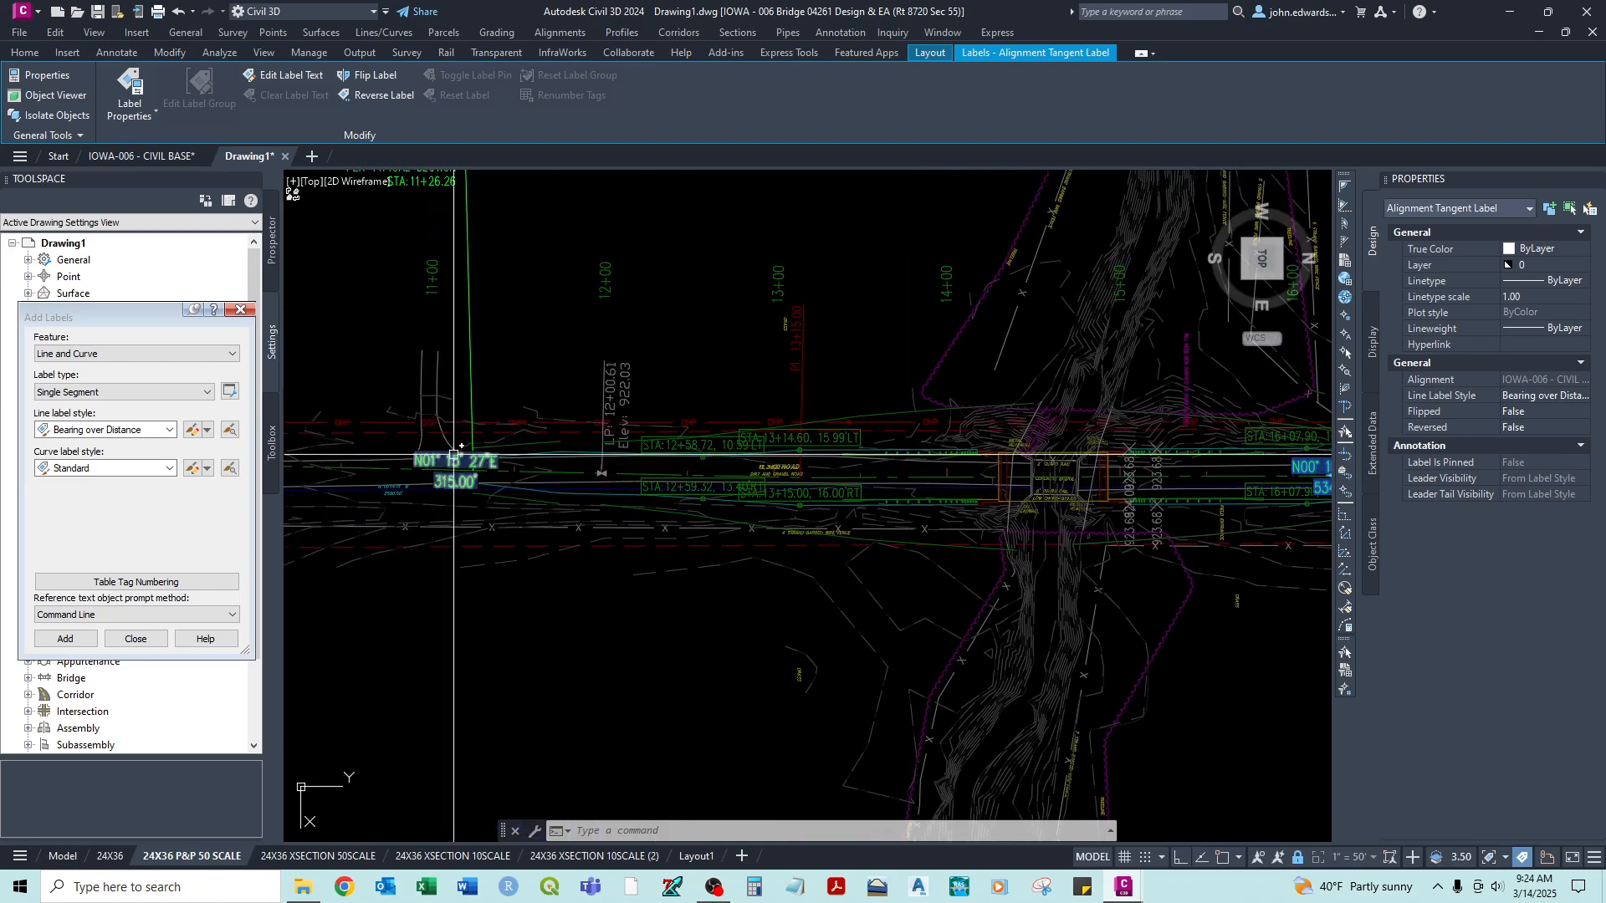
pyautogui.click(454, 454)
pyautogui.moveTo(437, 519); pyautogui.dragTo(599, 523, button='middle')
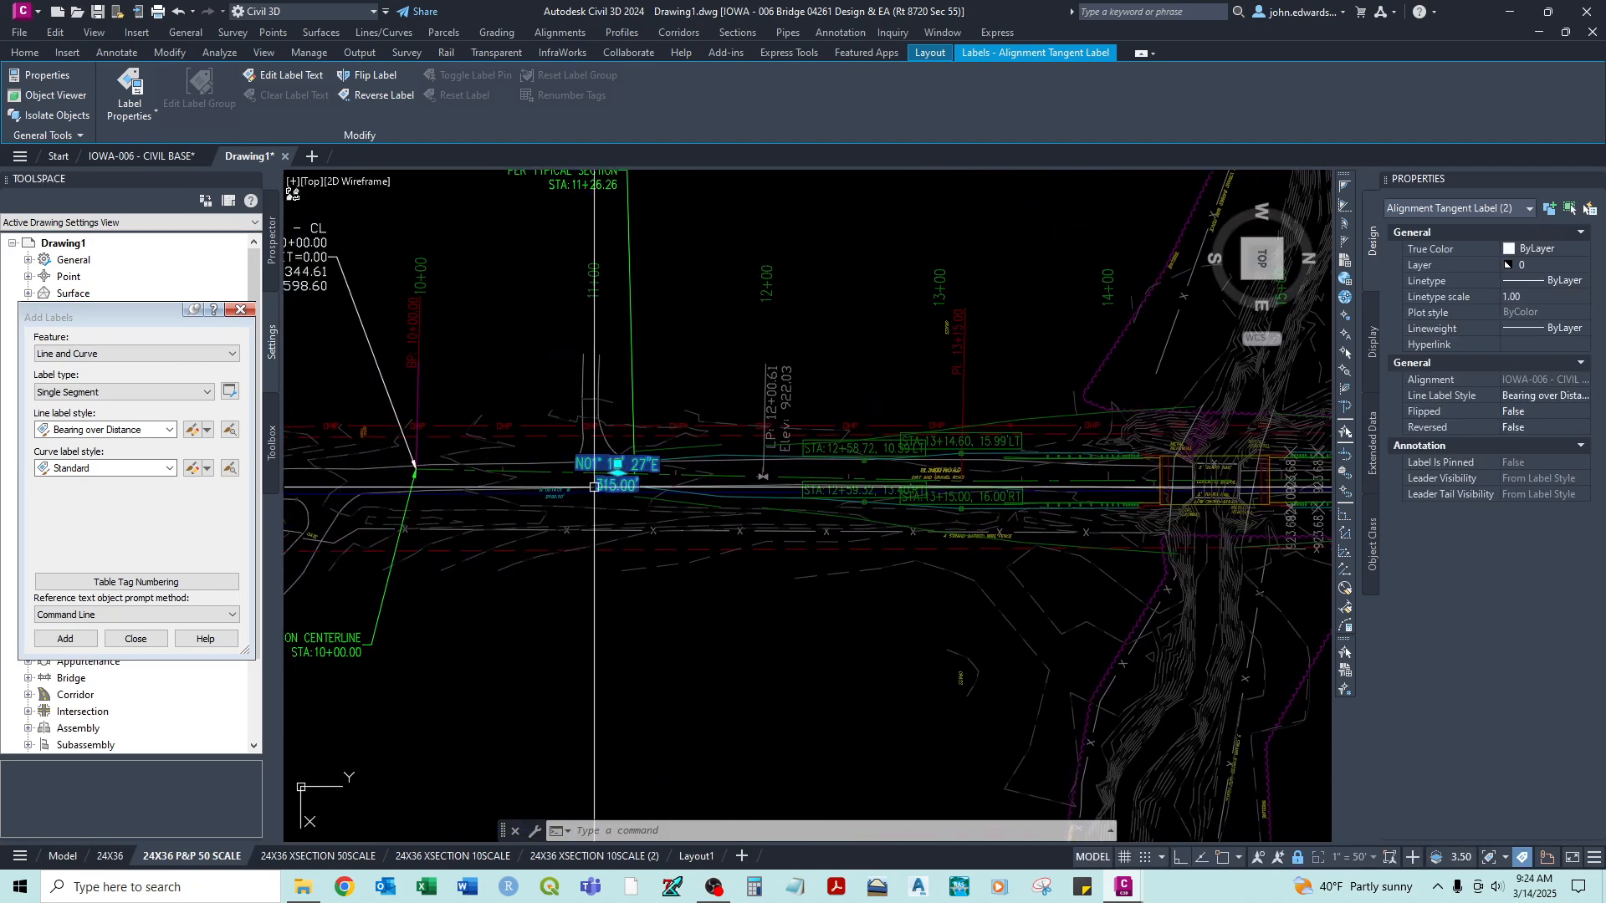
pyautogui.press('Escape')
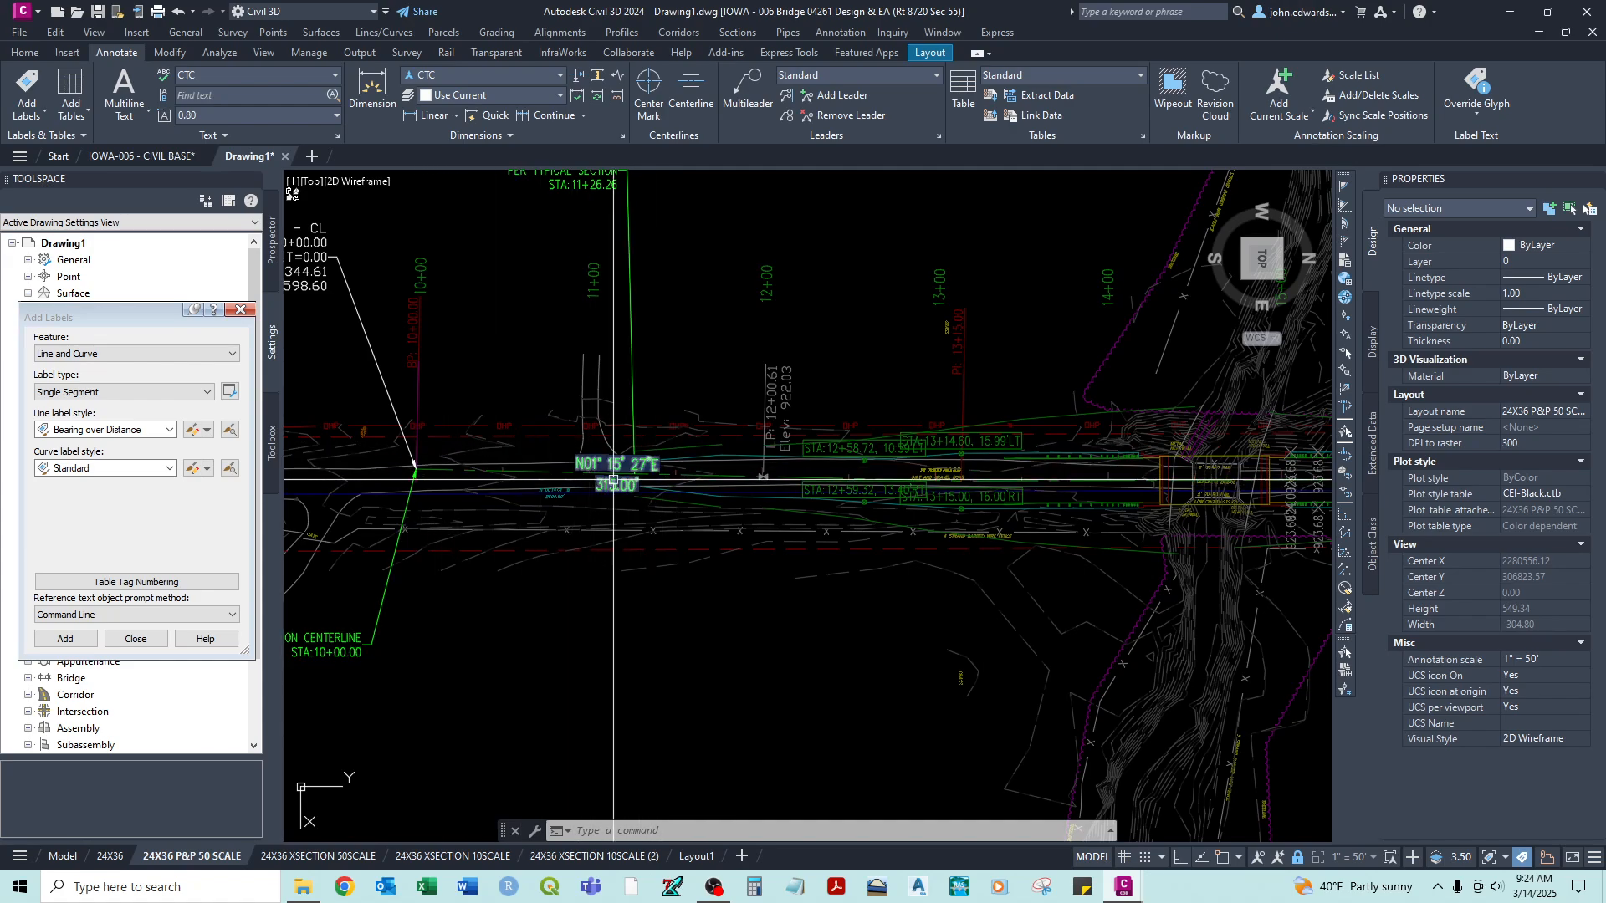
# - Check both bearing labels along the centerline in the plan viewport and return to paper space
pyautogui.scroll(-2, 682, 578)
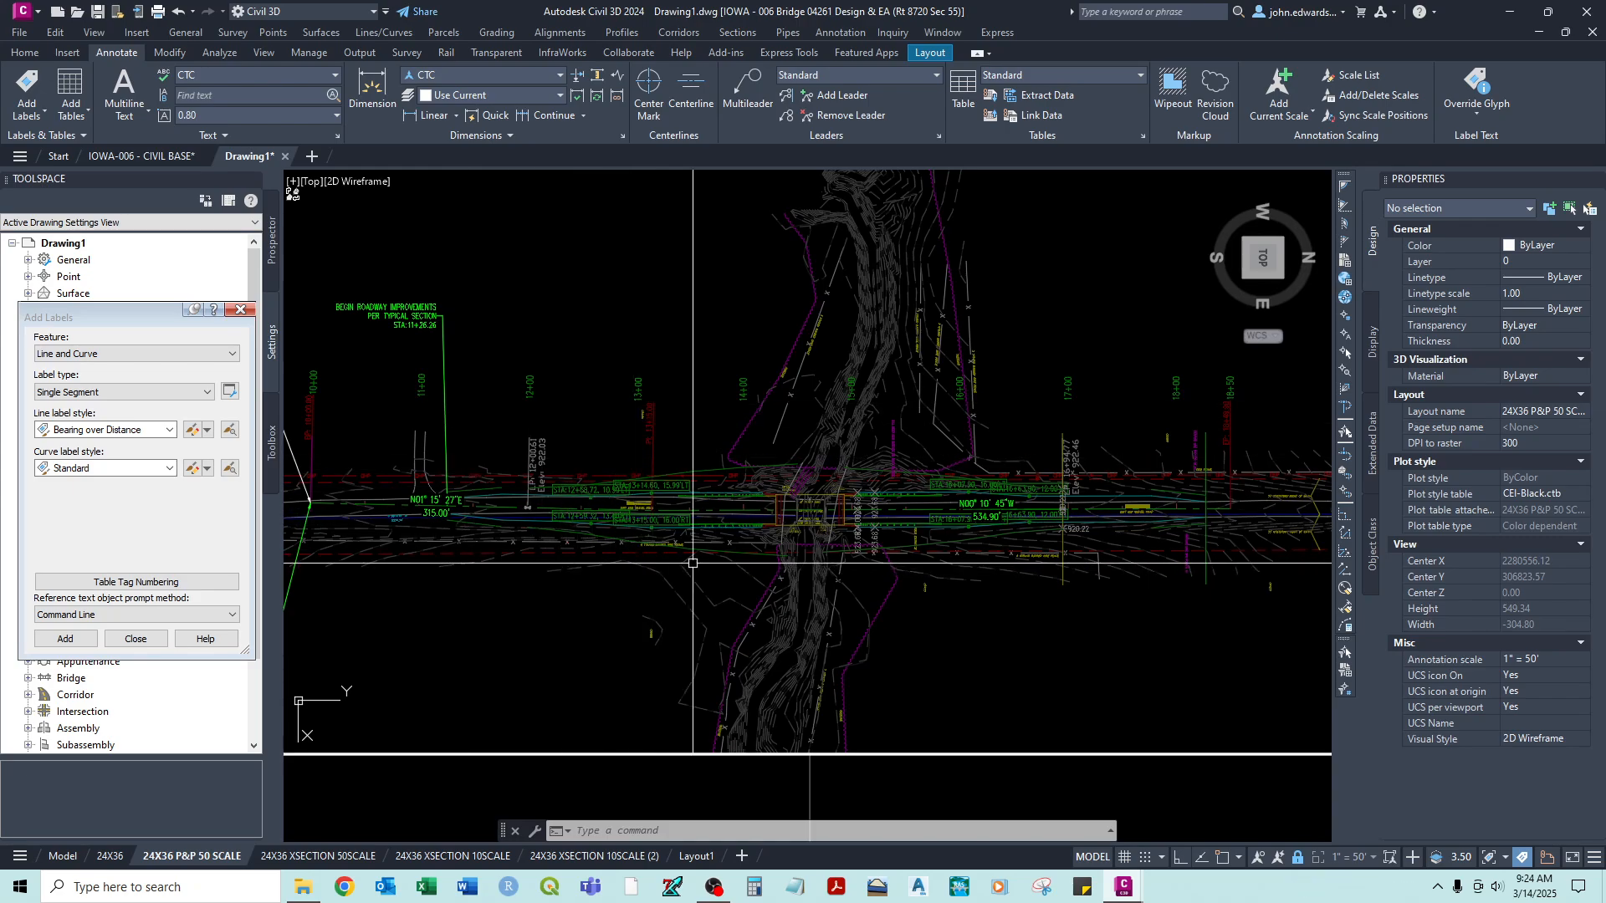
pyautogui.scroll(2, 678, 577)
pyautogui.moveTo(677, 577); pyautogui.dragTo(868, 535, button='middle')
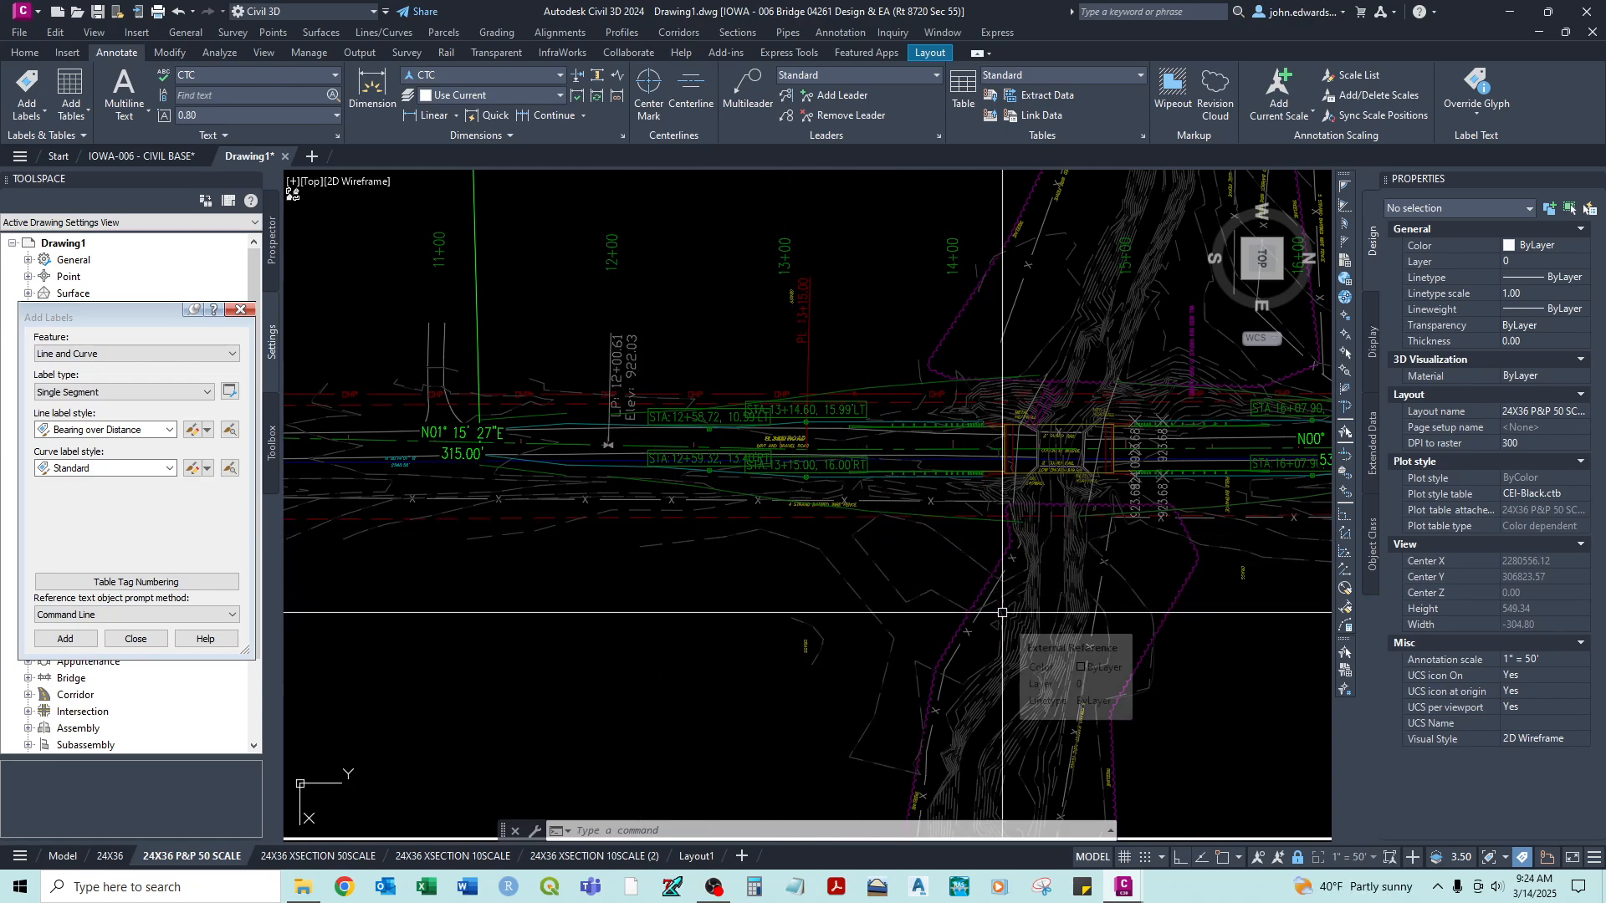
pyautogui.scroll(-4, 1003, 617)
pyautogui.moveTo(1003, 616); pyautogui.dragTo(996, 444, button='middle')
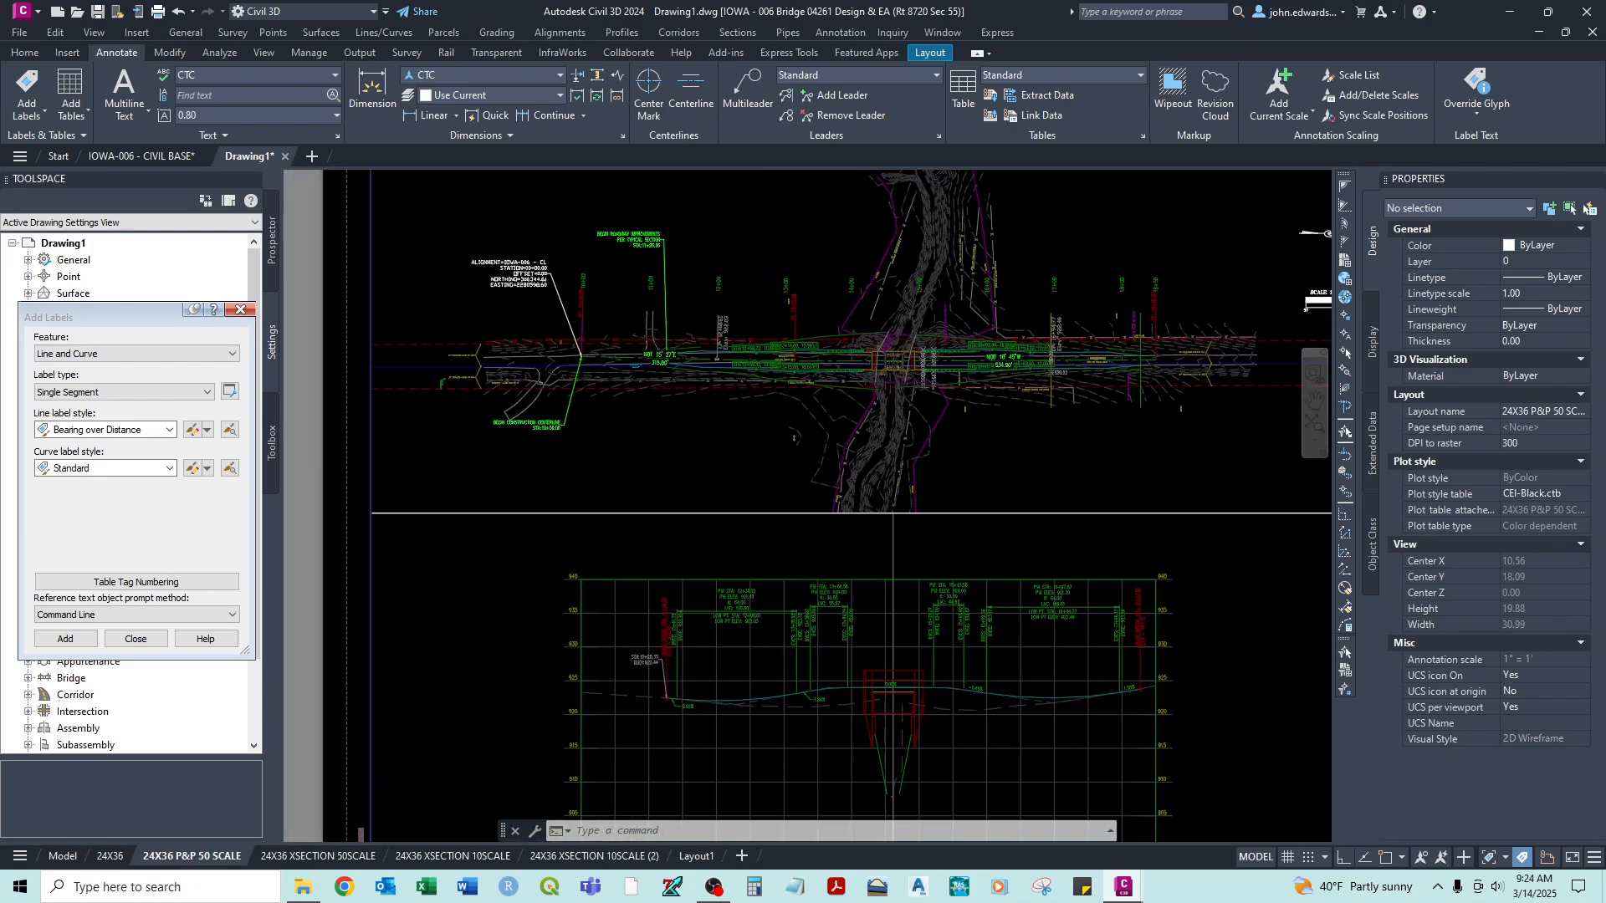
pyautogui.doubleClick(990, 446)
pyautogui.doubleClick(365, 510)
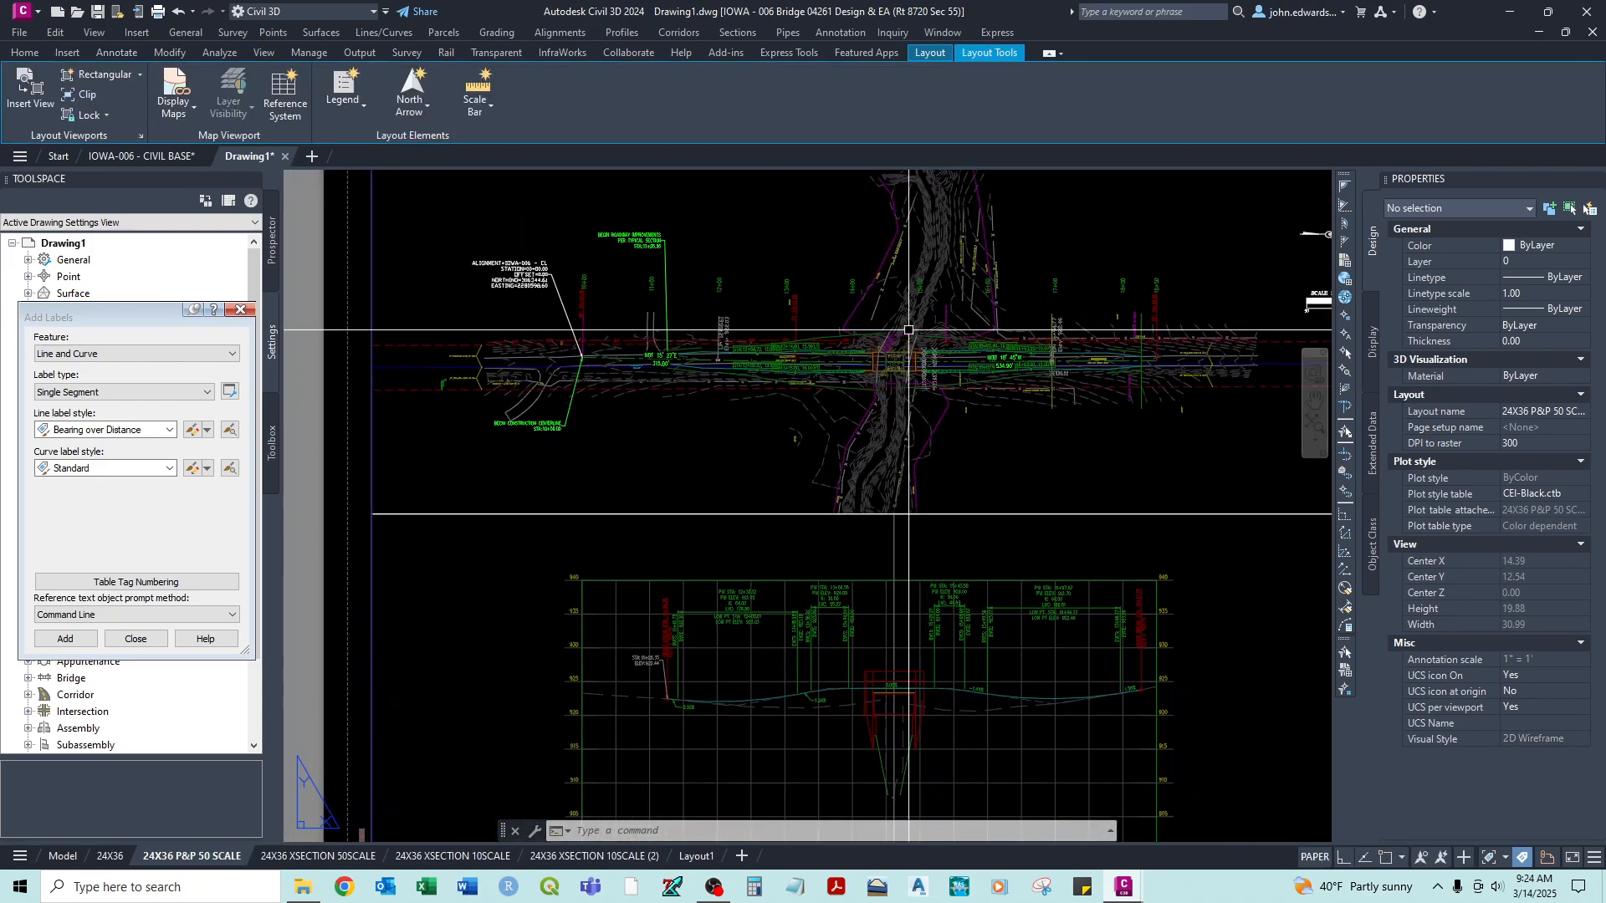
# - Activate the profile viewport below the plan view on the sheet
pyautogui.moveTo(898, 374); pyautogui.dragTo(817, 487, button='middle')
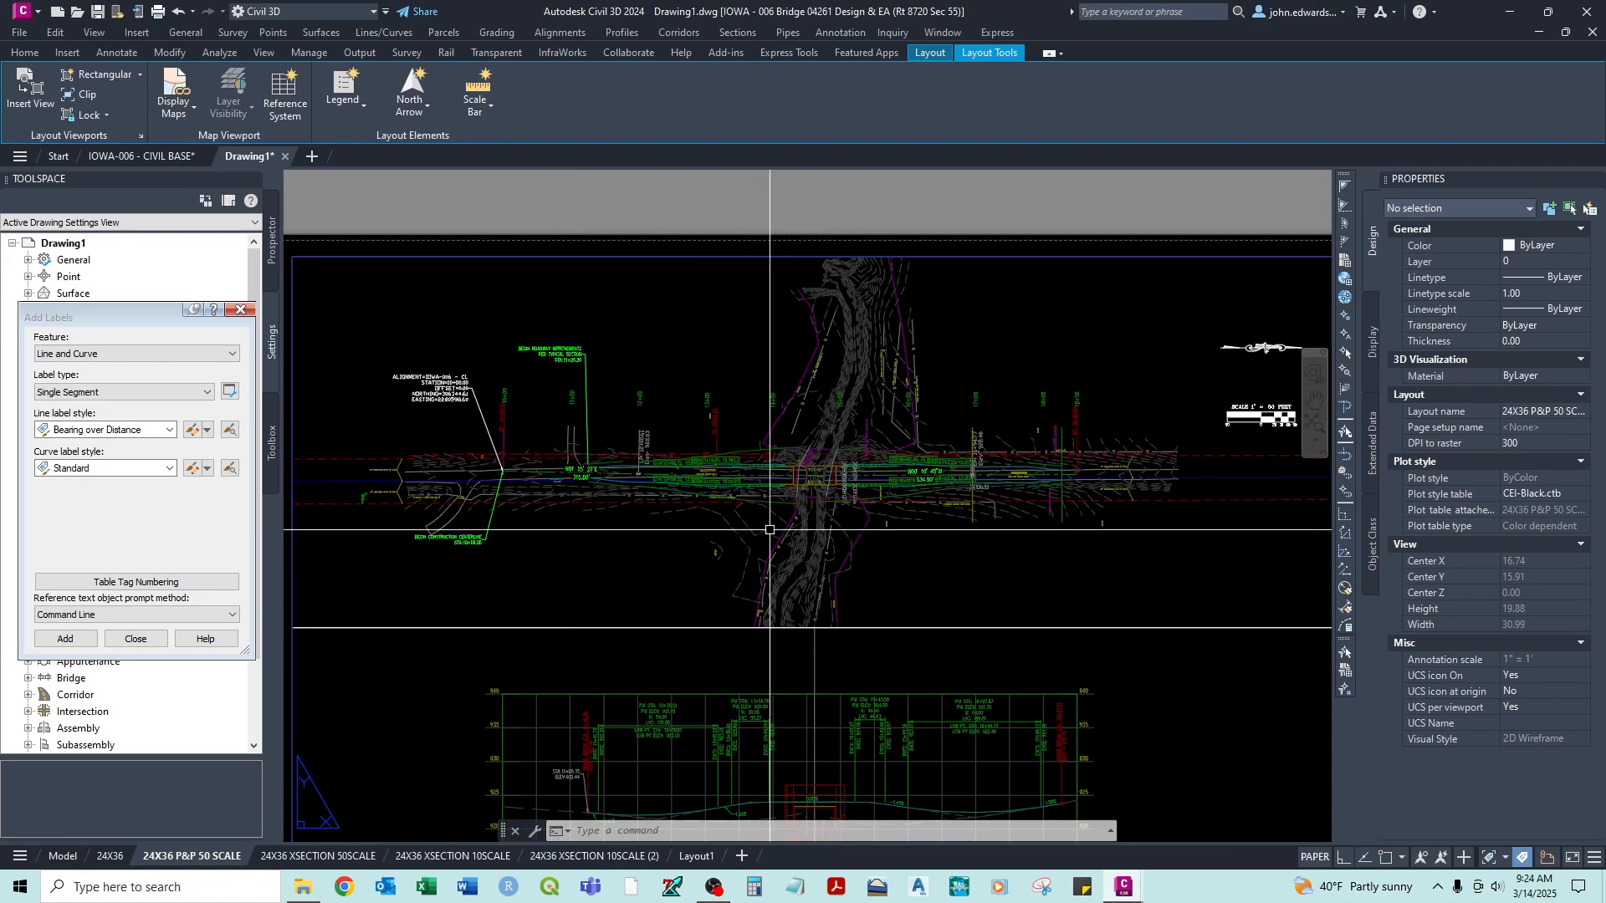
pyautogui.moveTo(914, 513); pyautogui.dragTo(929, 355, button='middle')
pyautogui.moveTo(902, 529); pyautogui.dragTo(878, 420, button='middle')
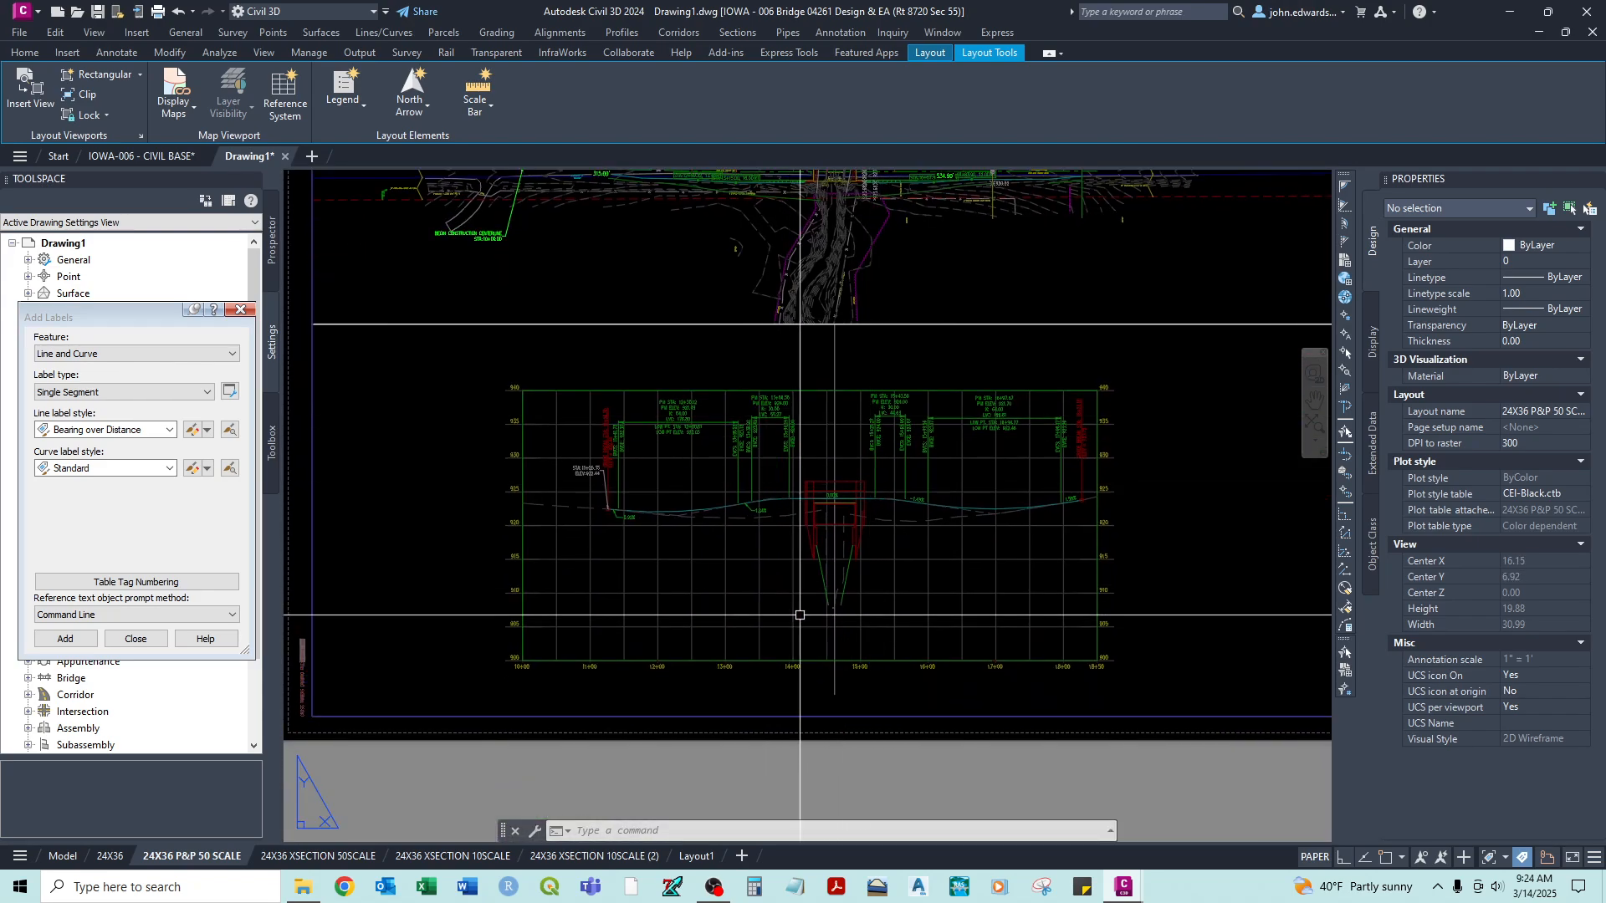
pyautogui.scroll(2, 747, 600)
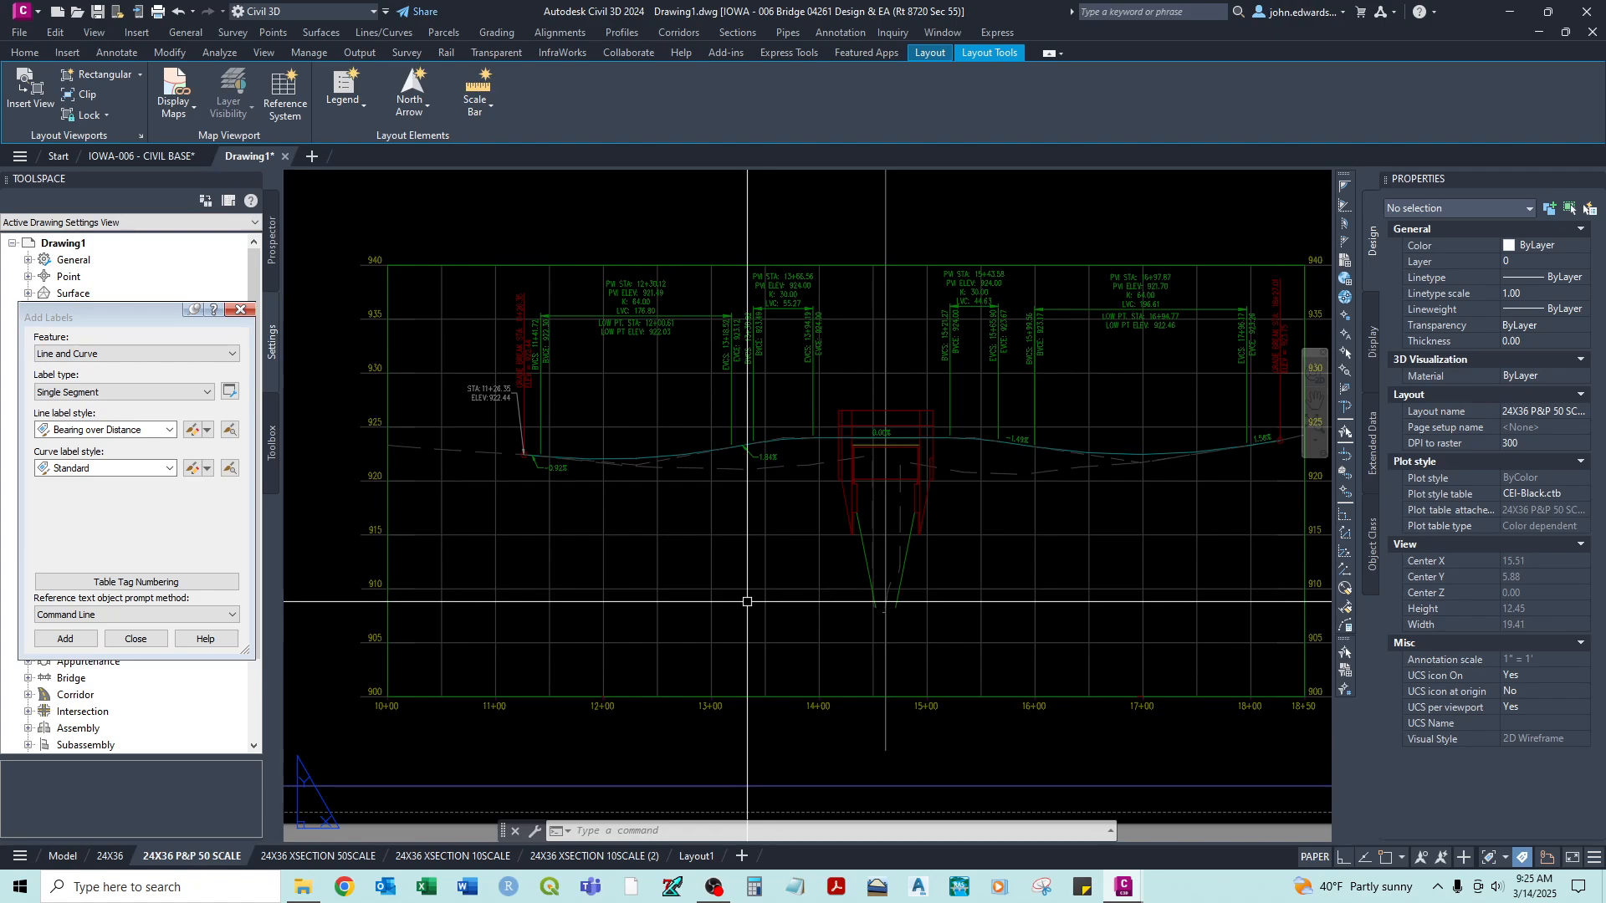
pyautogui.doubleClick(747, 601)
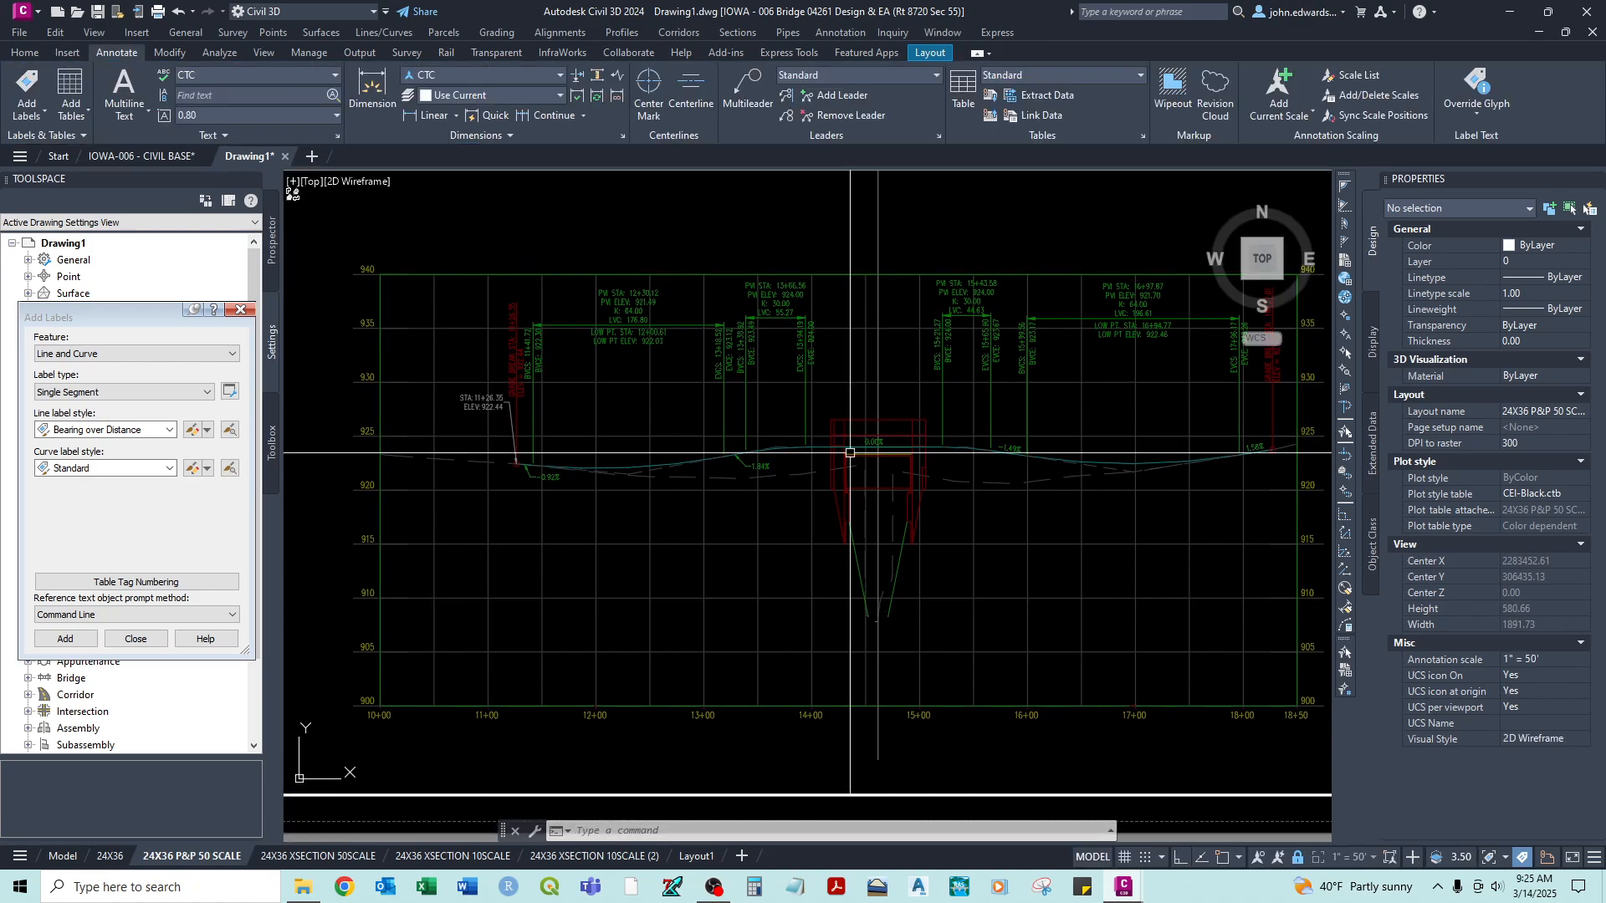
# - Configure label creation for the Profile View feature with Station Elevation type, Station and Elevation label style and no marker
pyautogui.click(92, 355)
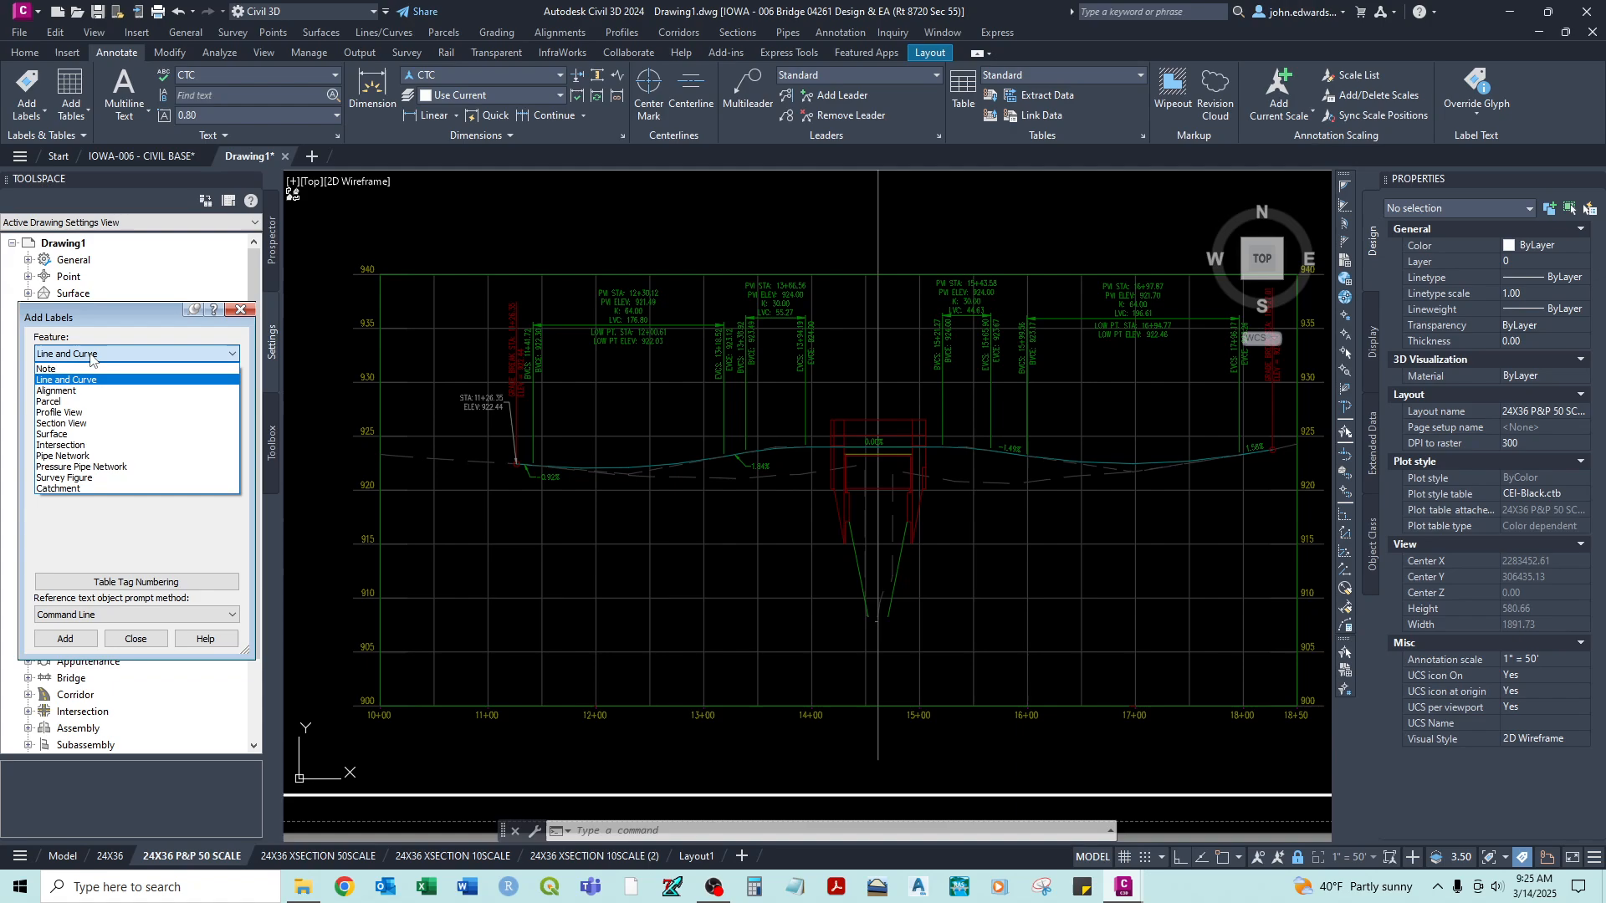
pyautogui.click(70, 413)
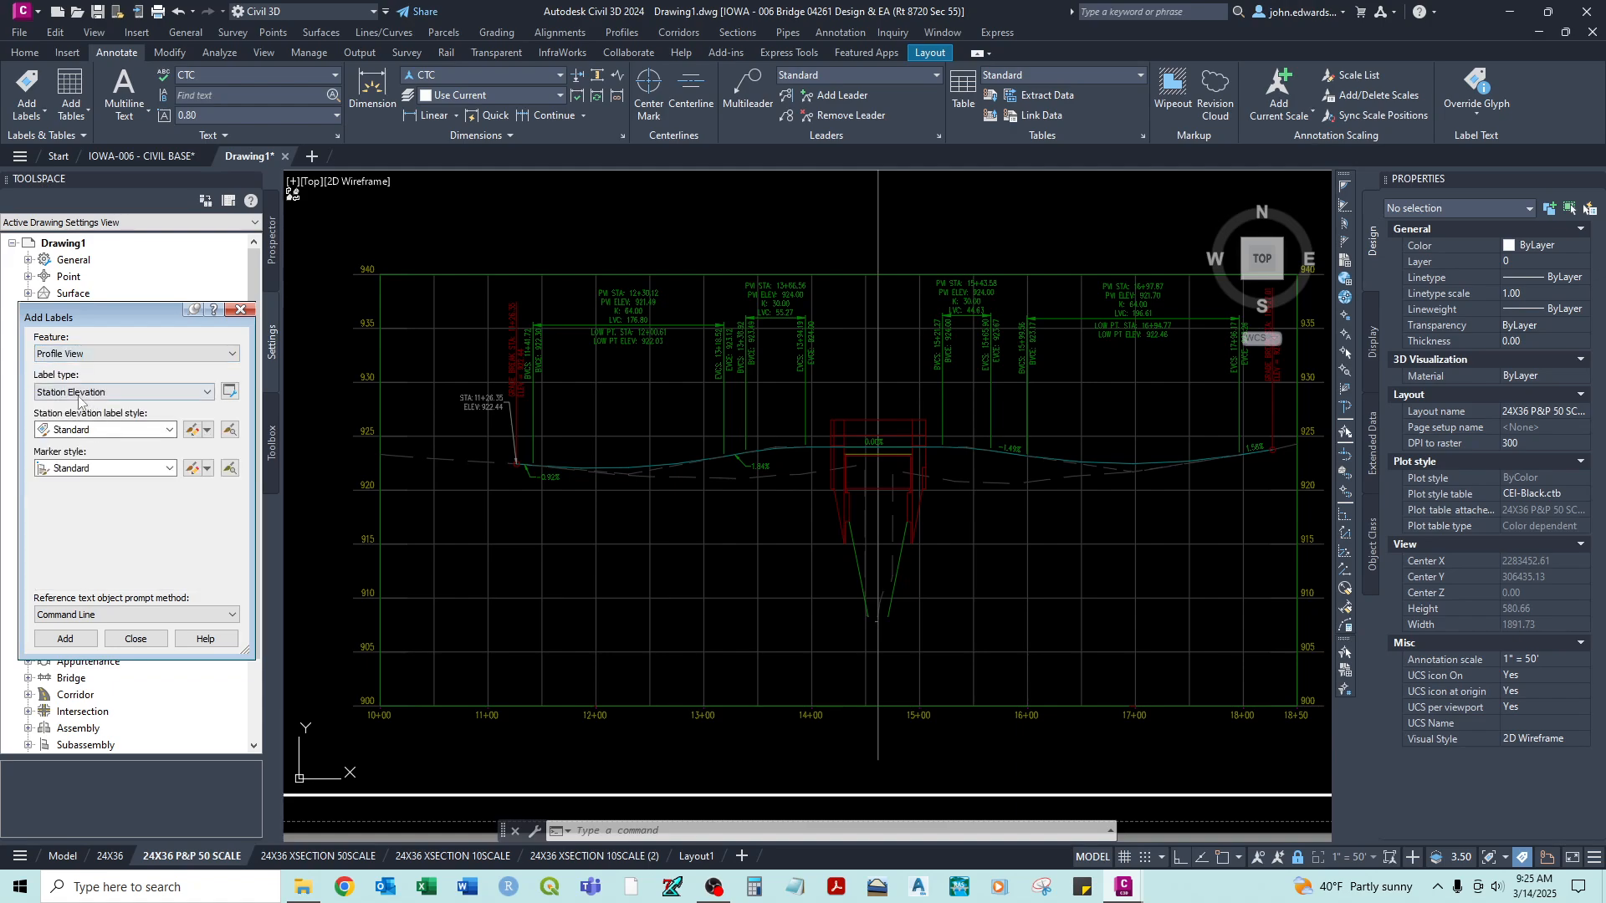
pyautogui.click(82, 393)
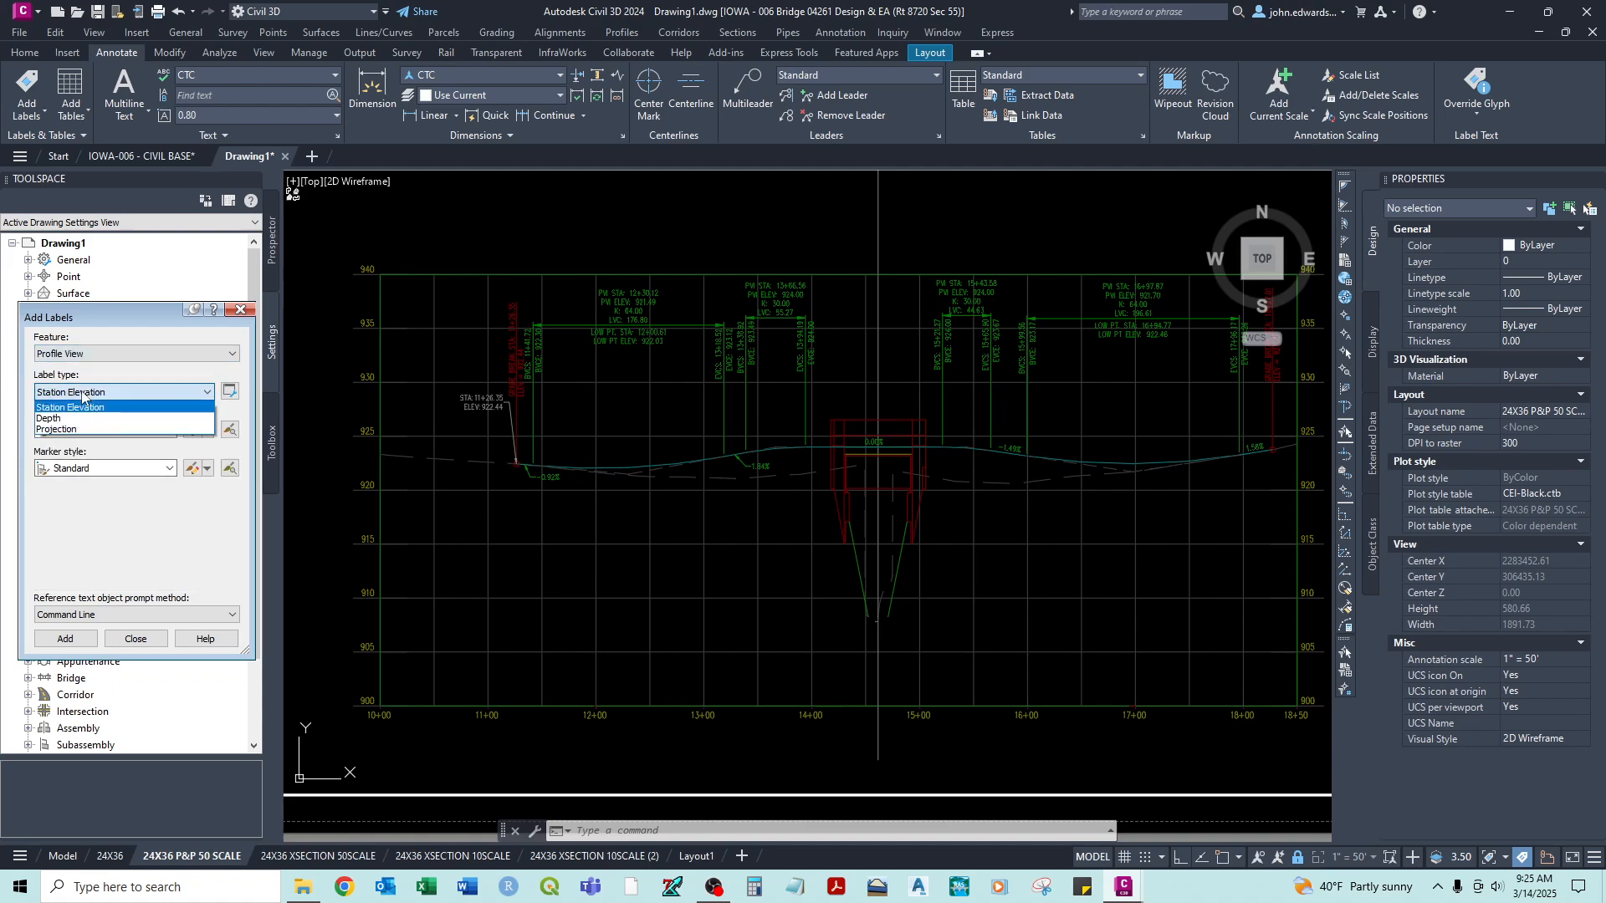
pyautogui.click(82, 394)
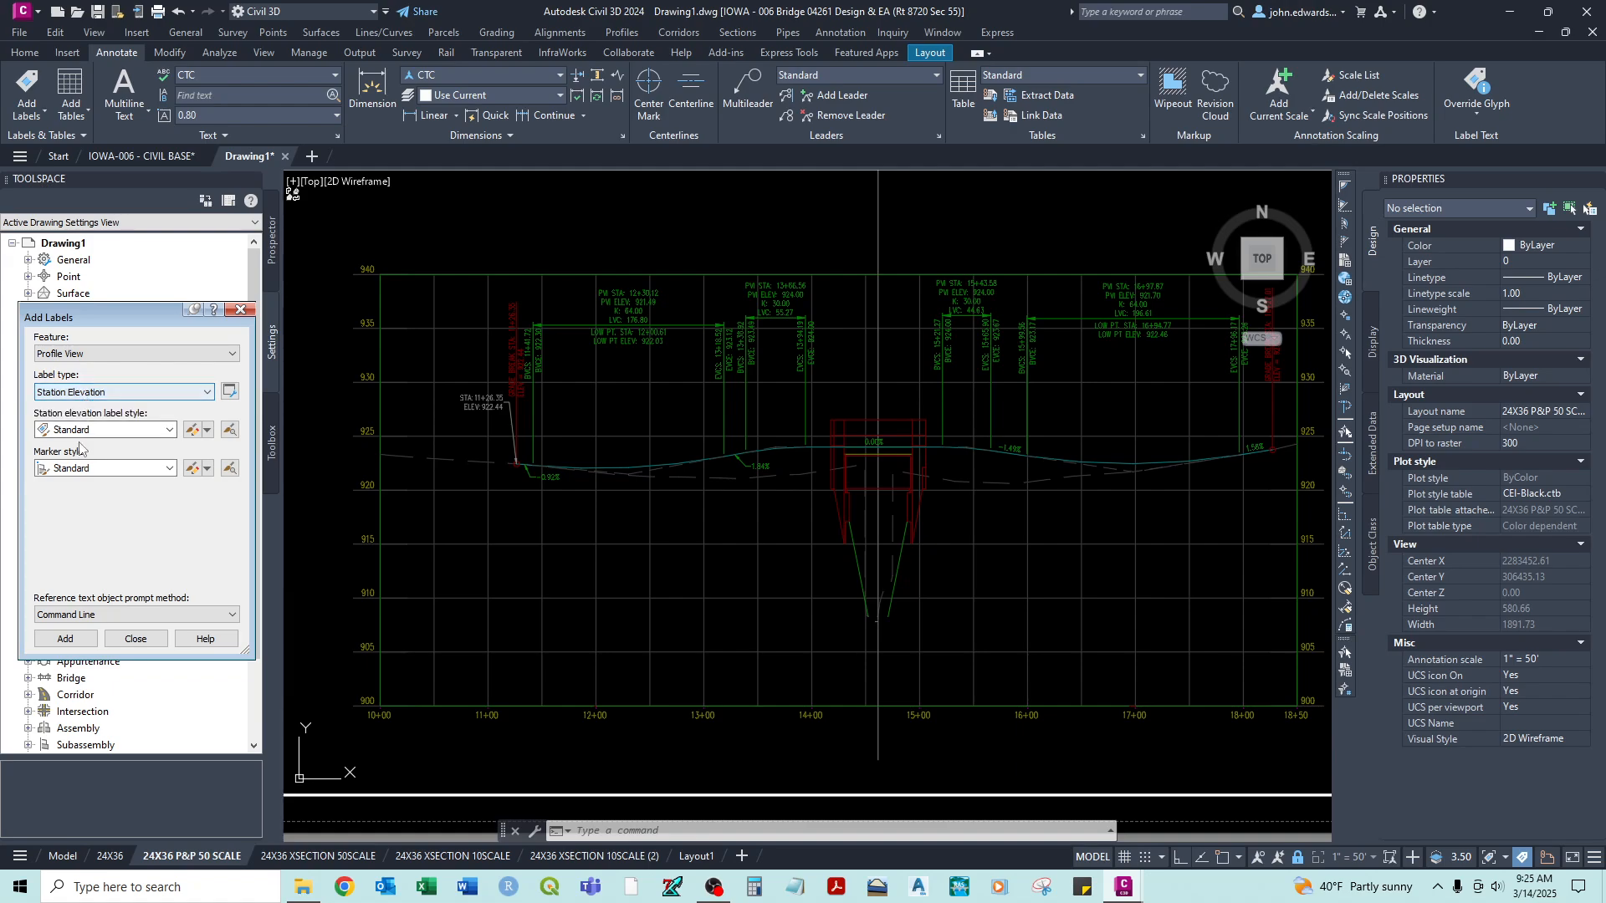
pyautogui.click(80, 430)
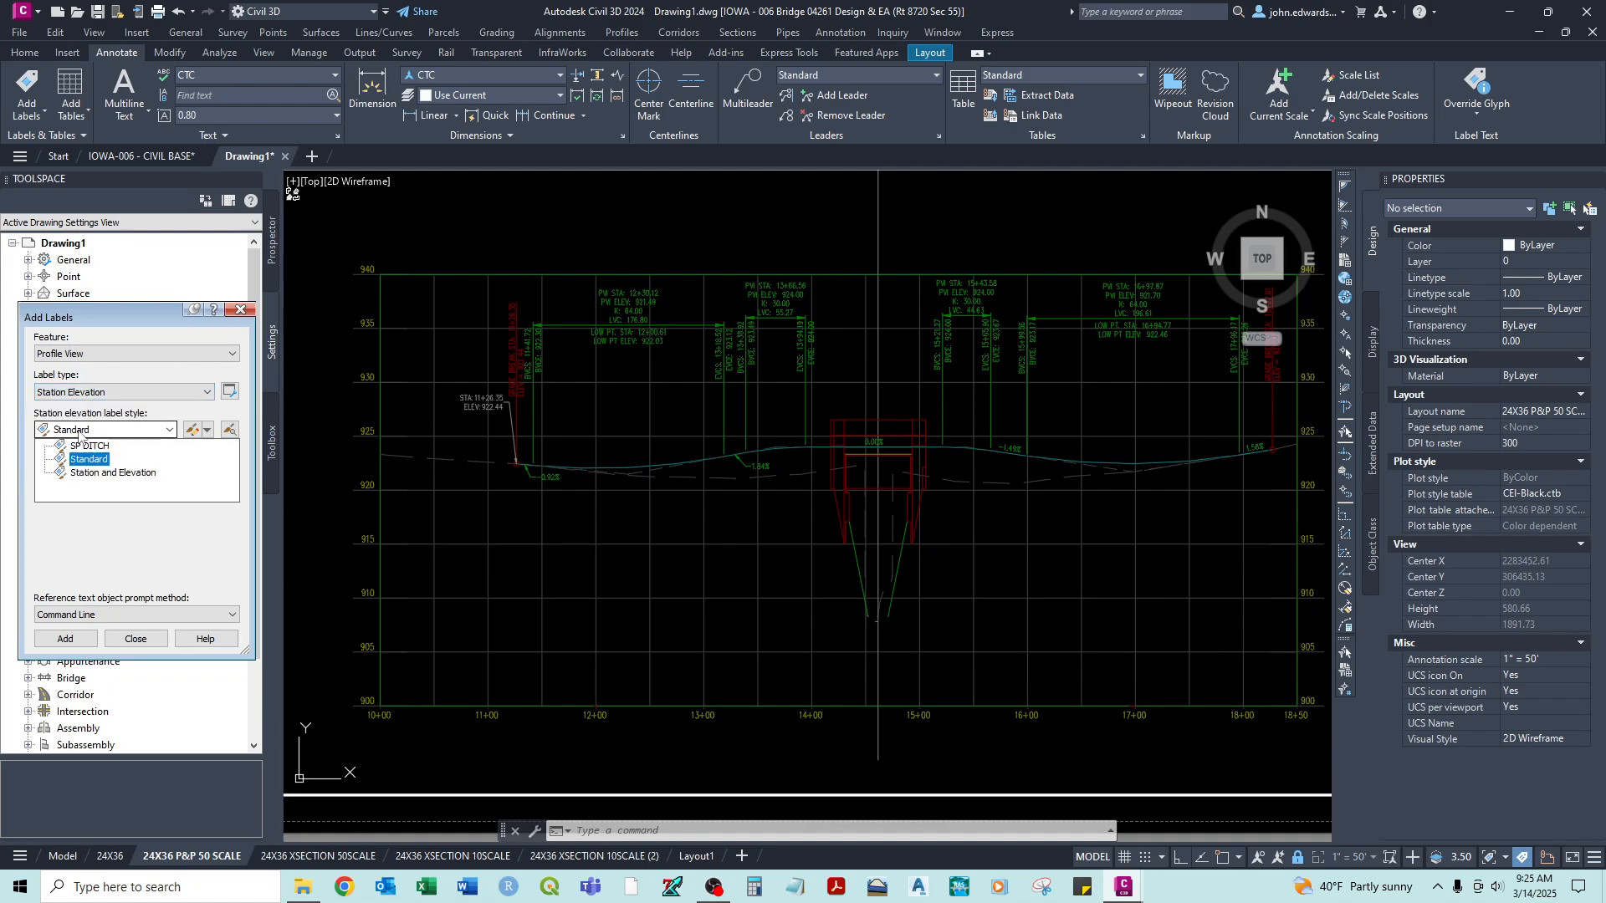
pyautogui.click(94, 473)
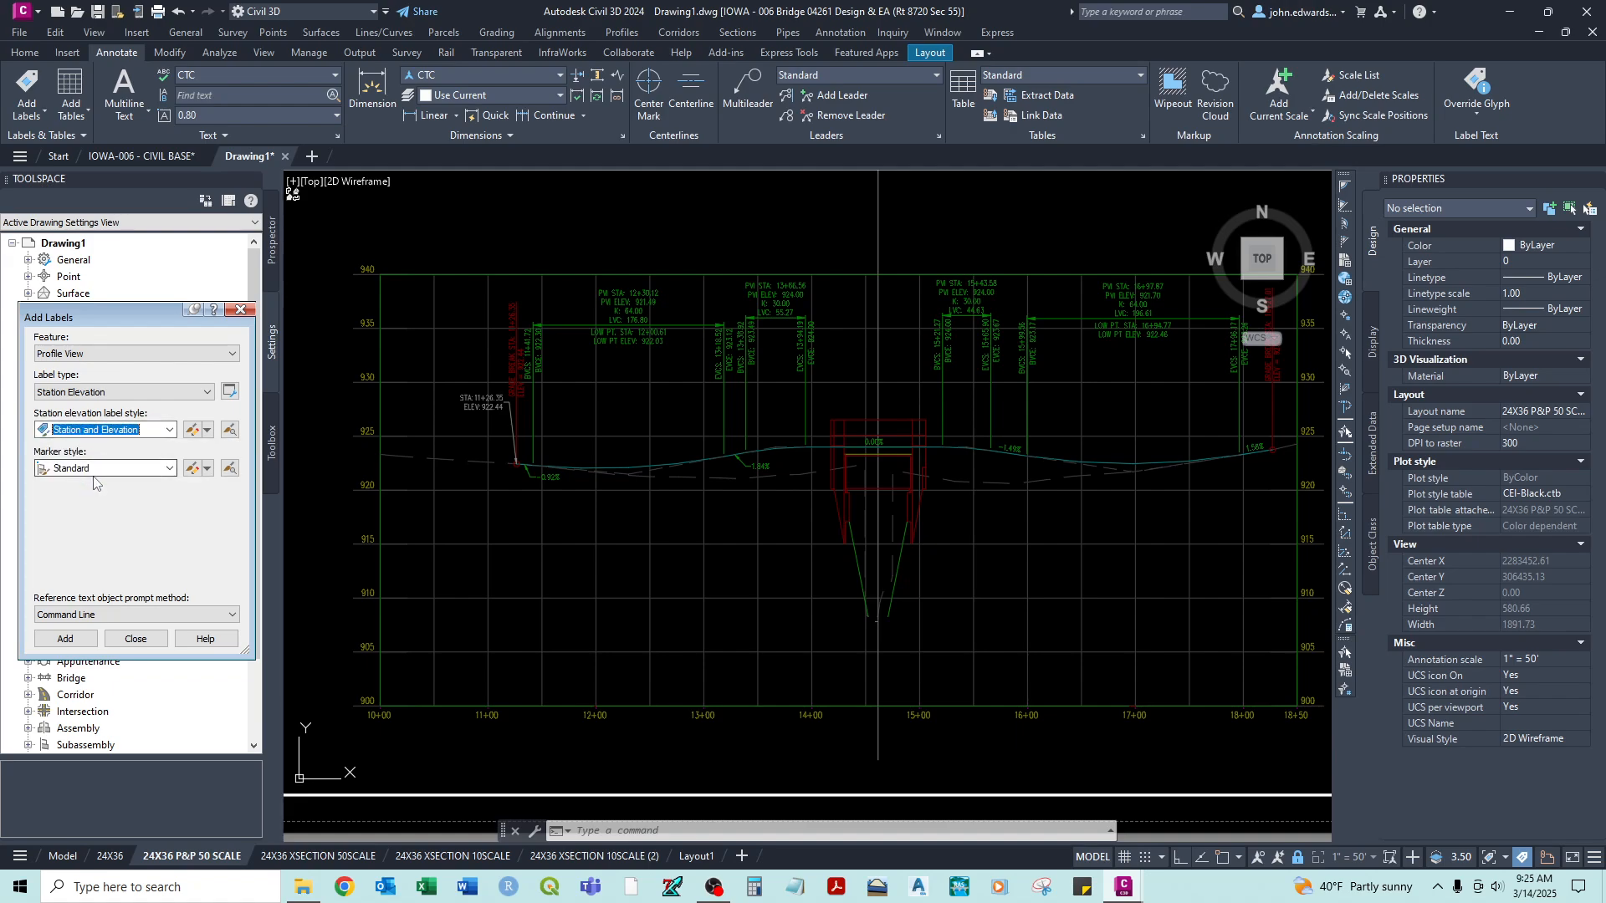
pyautogui.click(86, 470)
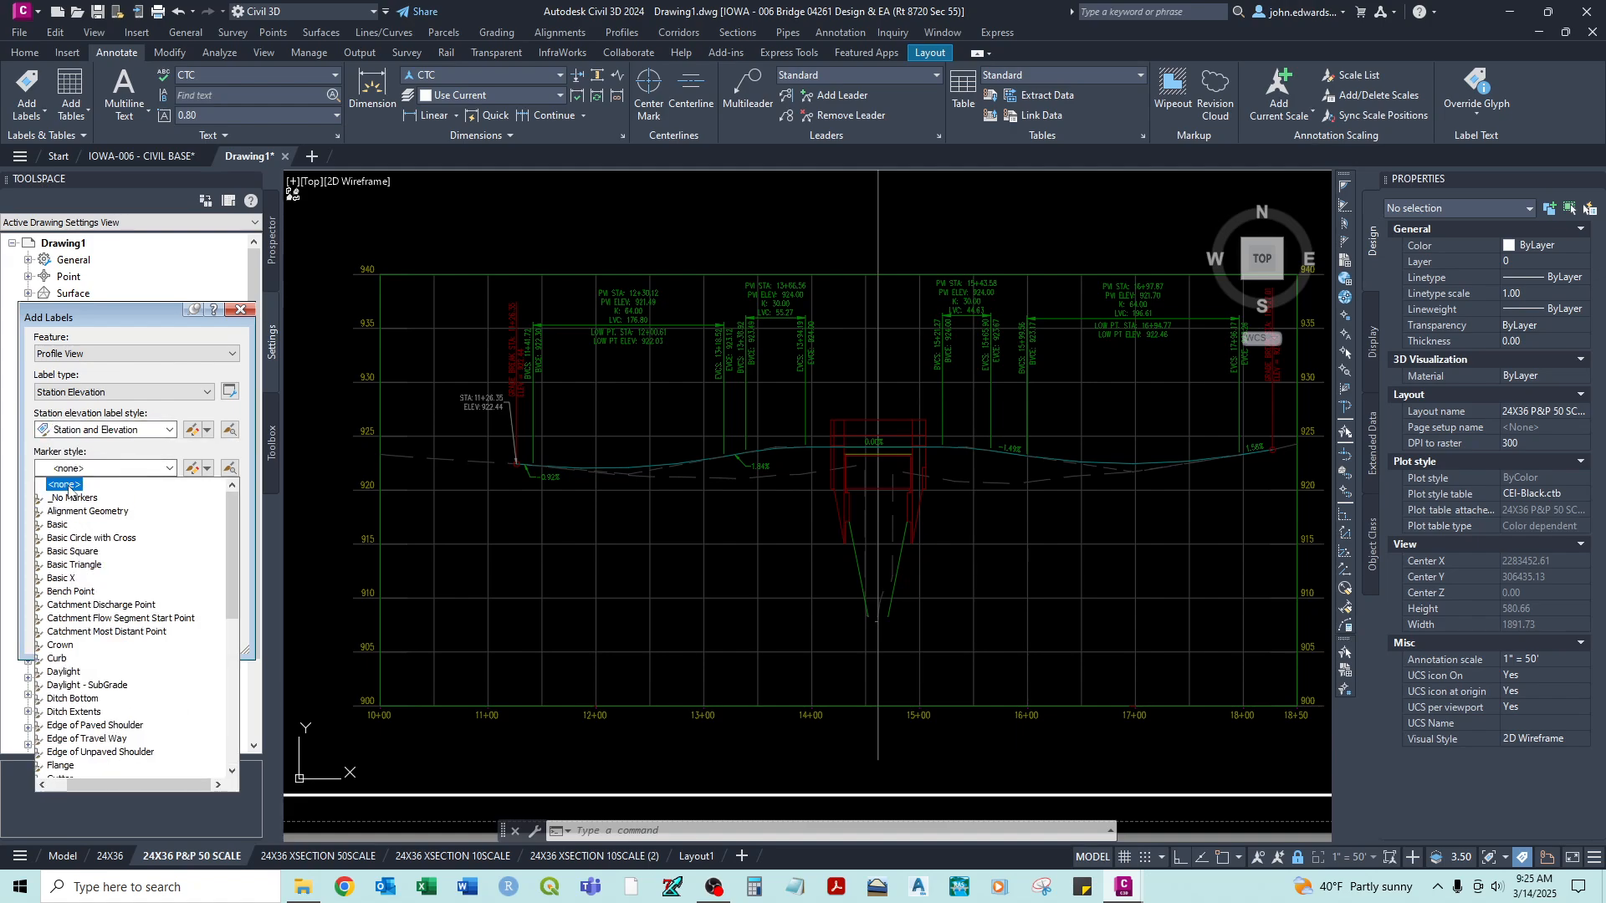
pyautogui.click(69, 486)
# - Add a station elevation label to the profile view, snapped to the start of the proposed profile at station 11+26.35
pyautogui.click(67, 639)
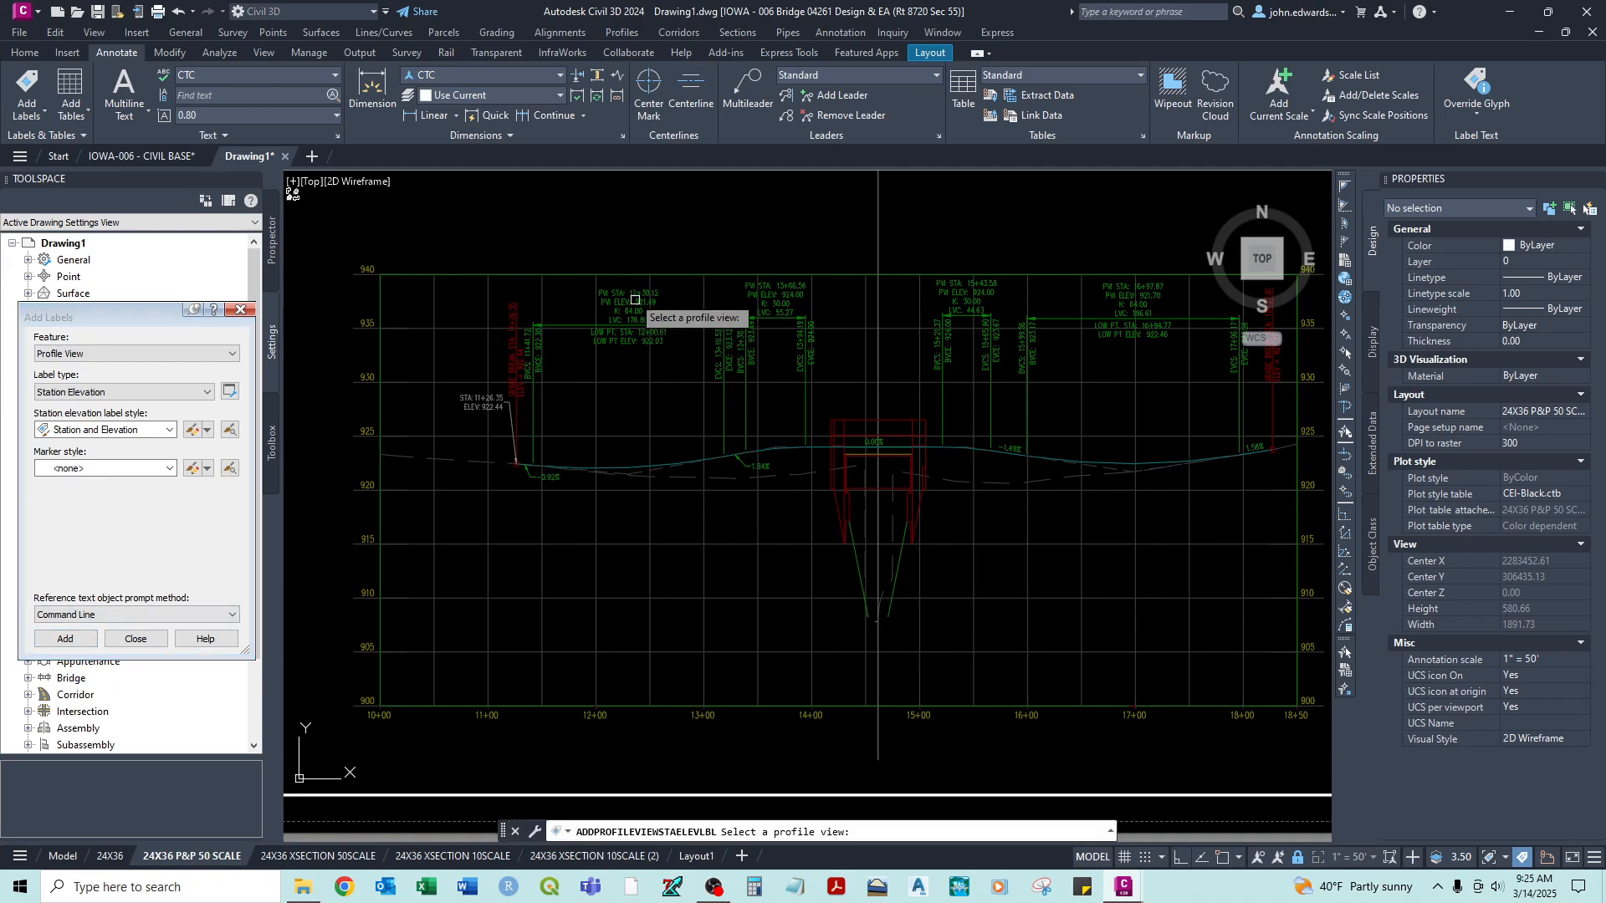
pyautogui.click(571, 272)
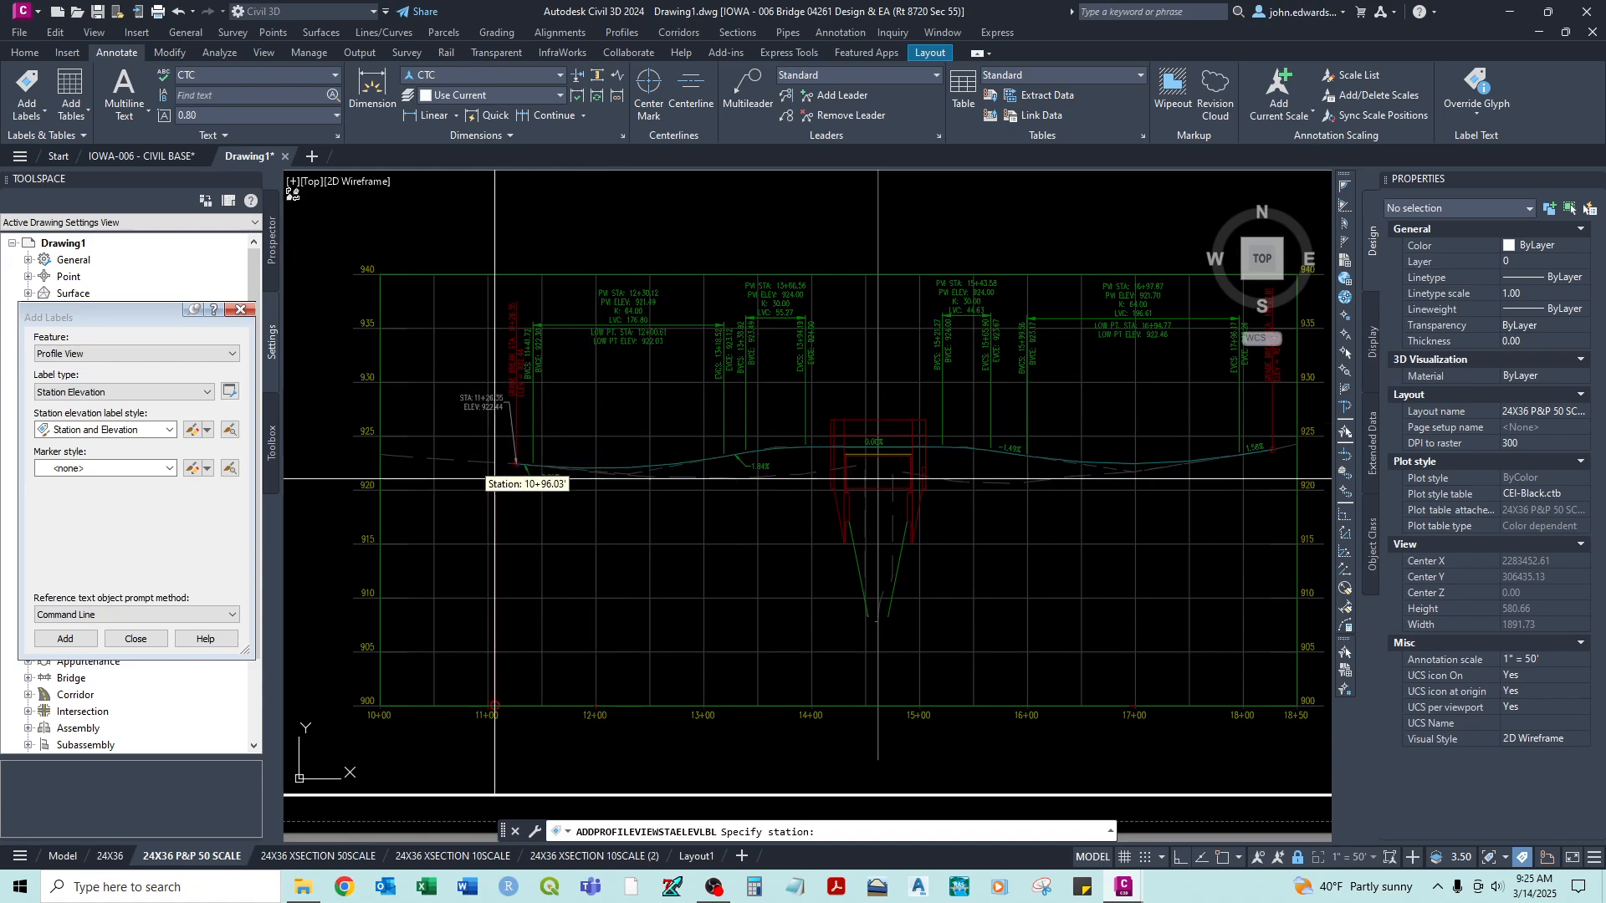
pyautogui.scroll(5, 495, 483)
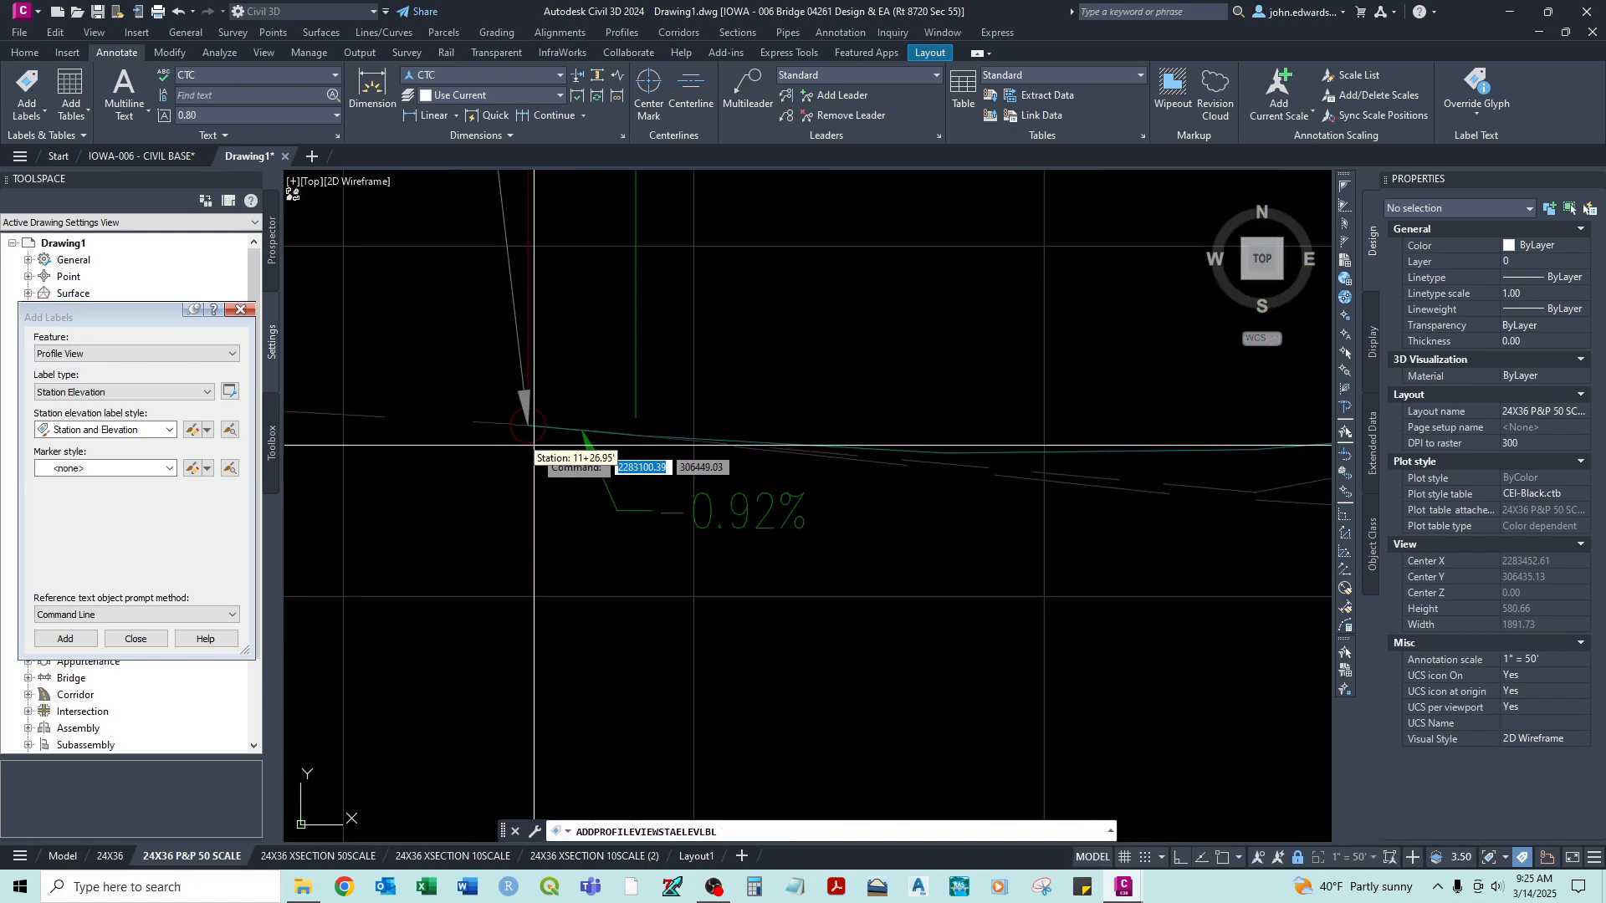
pyautogui.press('F3')
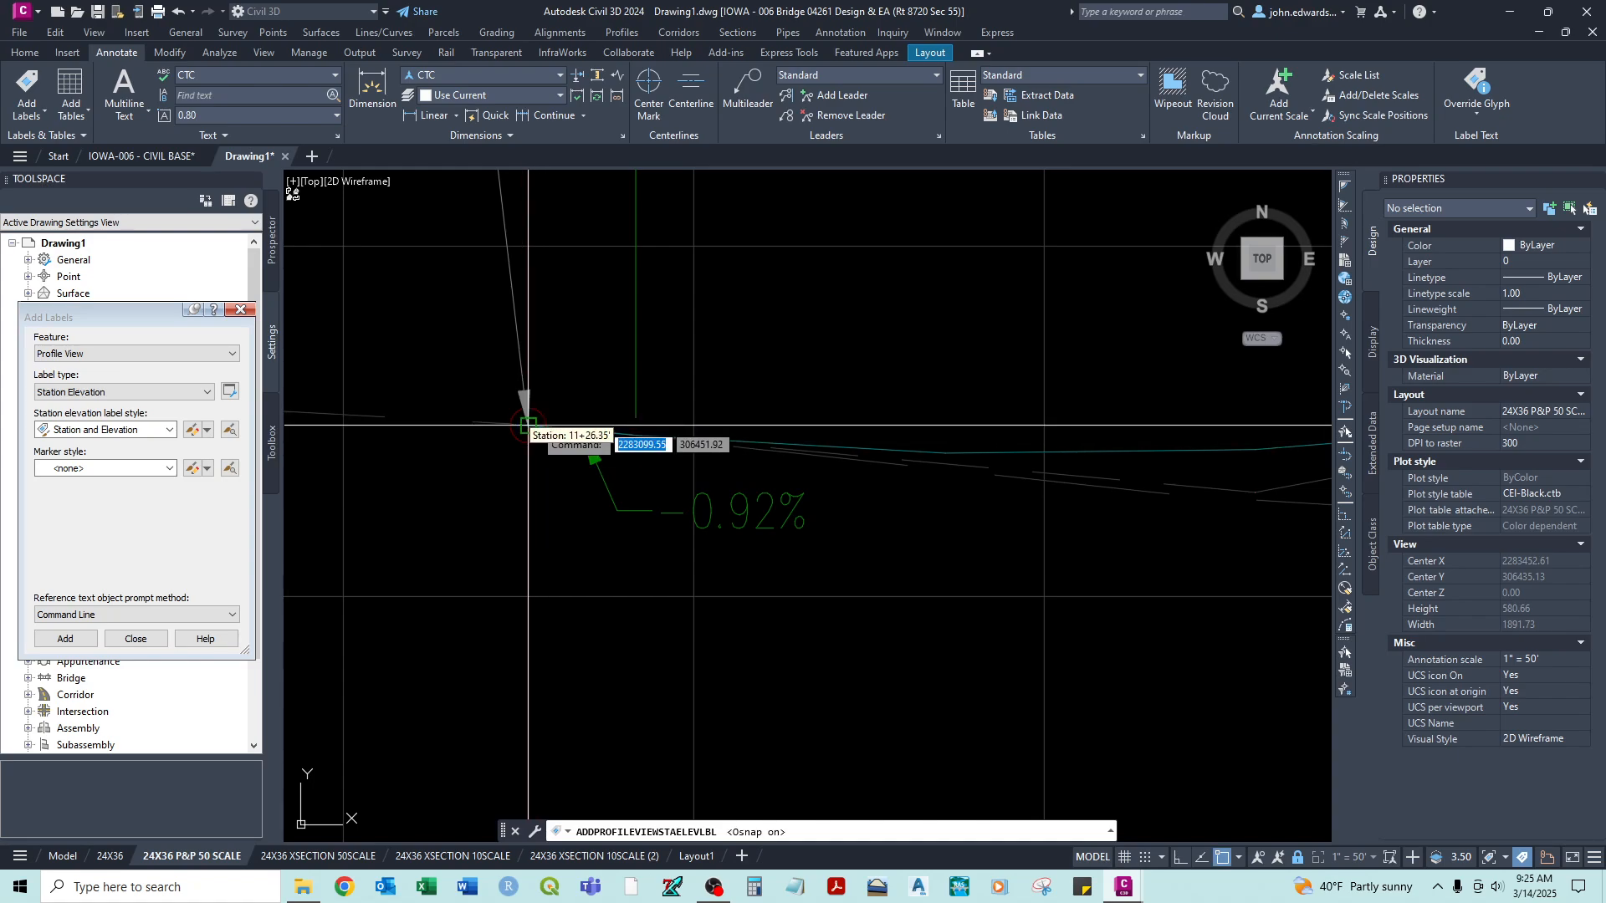
pyautogui.click(528, 426)
pyautogui.press('Escape')
# - Move the new station elevation label below the profile line, near station 11+00 and just under elevation 915
pyautogui.scroll(-4, 544, 452)
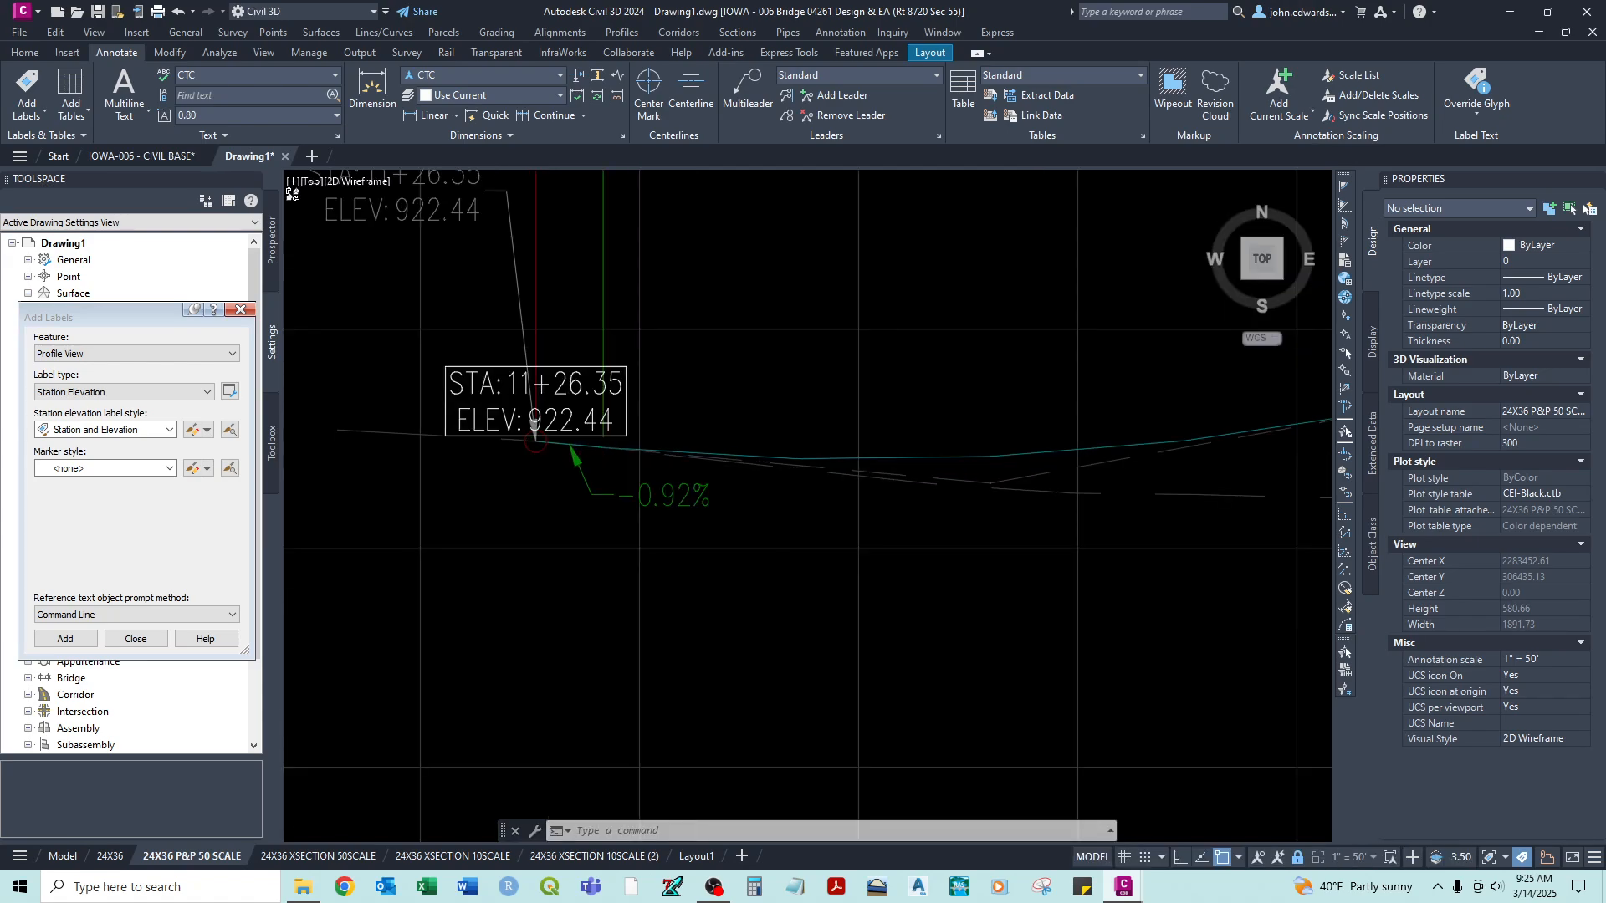
pyautogui.moveTo(551, 540); pyautogui.dragTo(632, 461, button='middle')
pyautogui.click(620, 349)
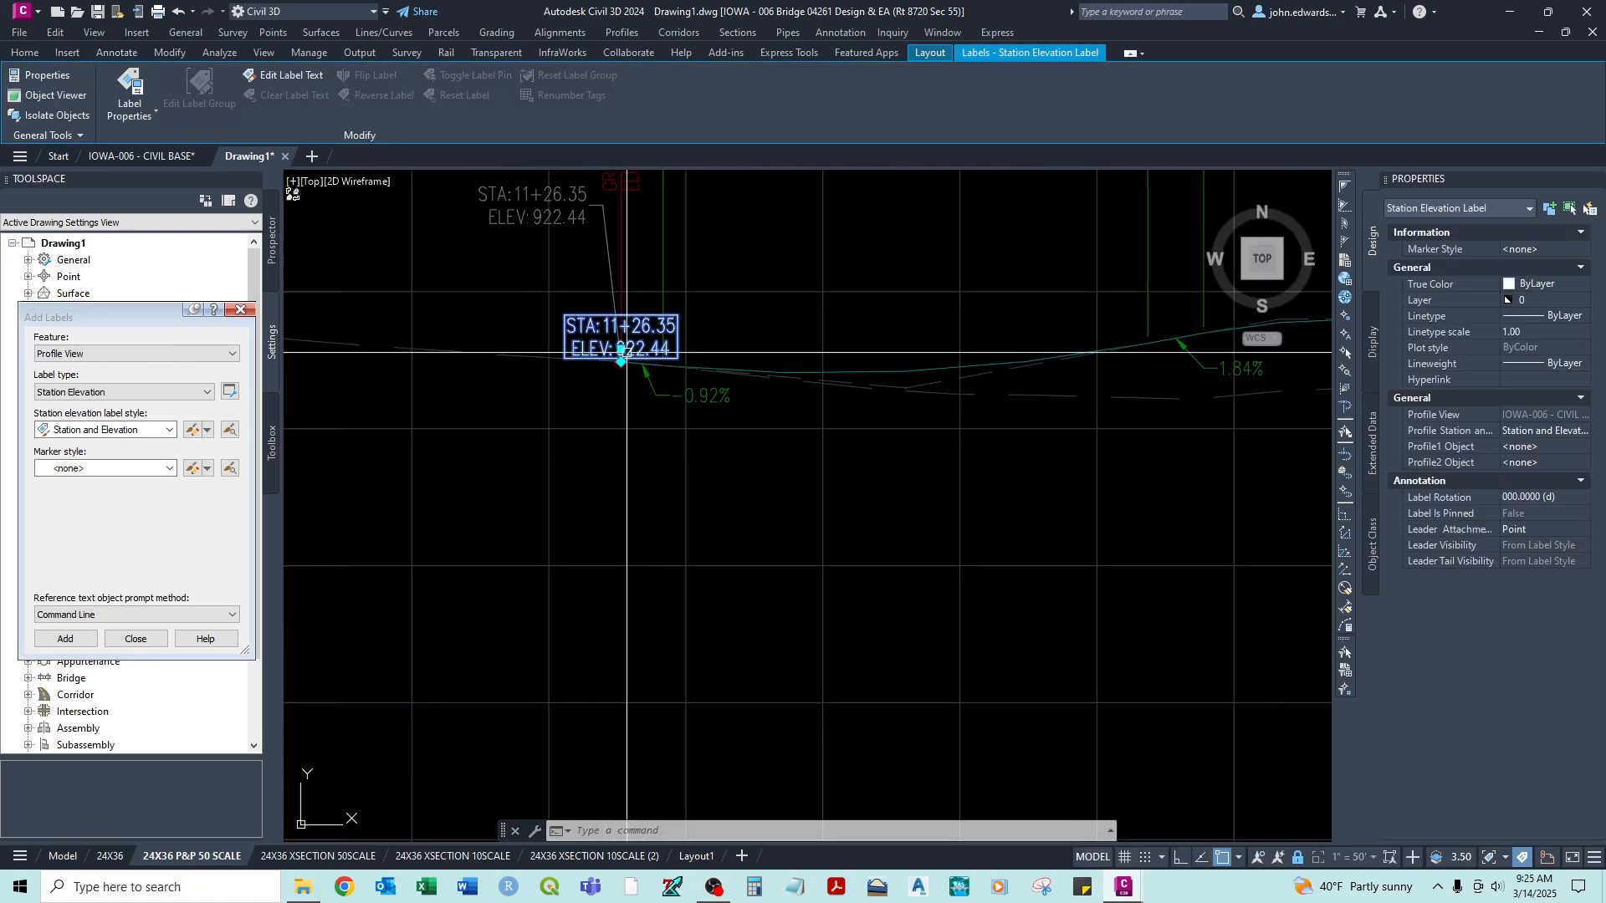
pyautogui.click(620, 349)
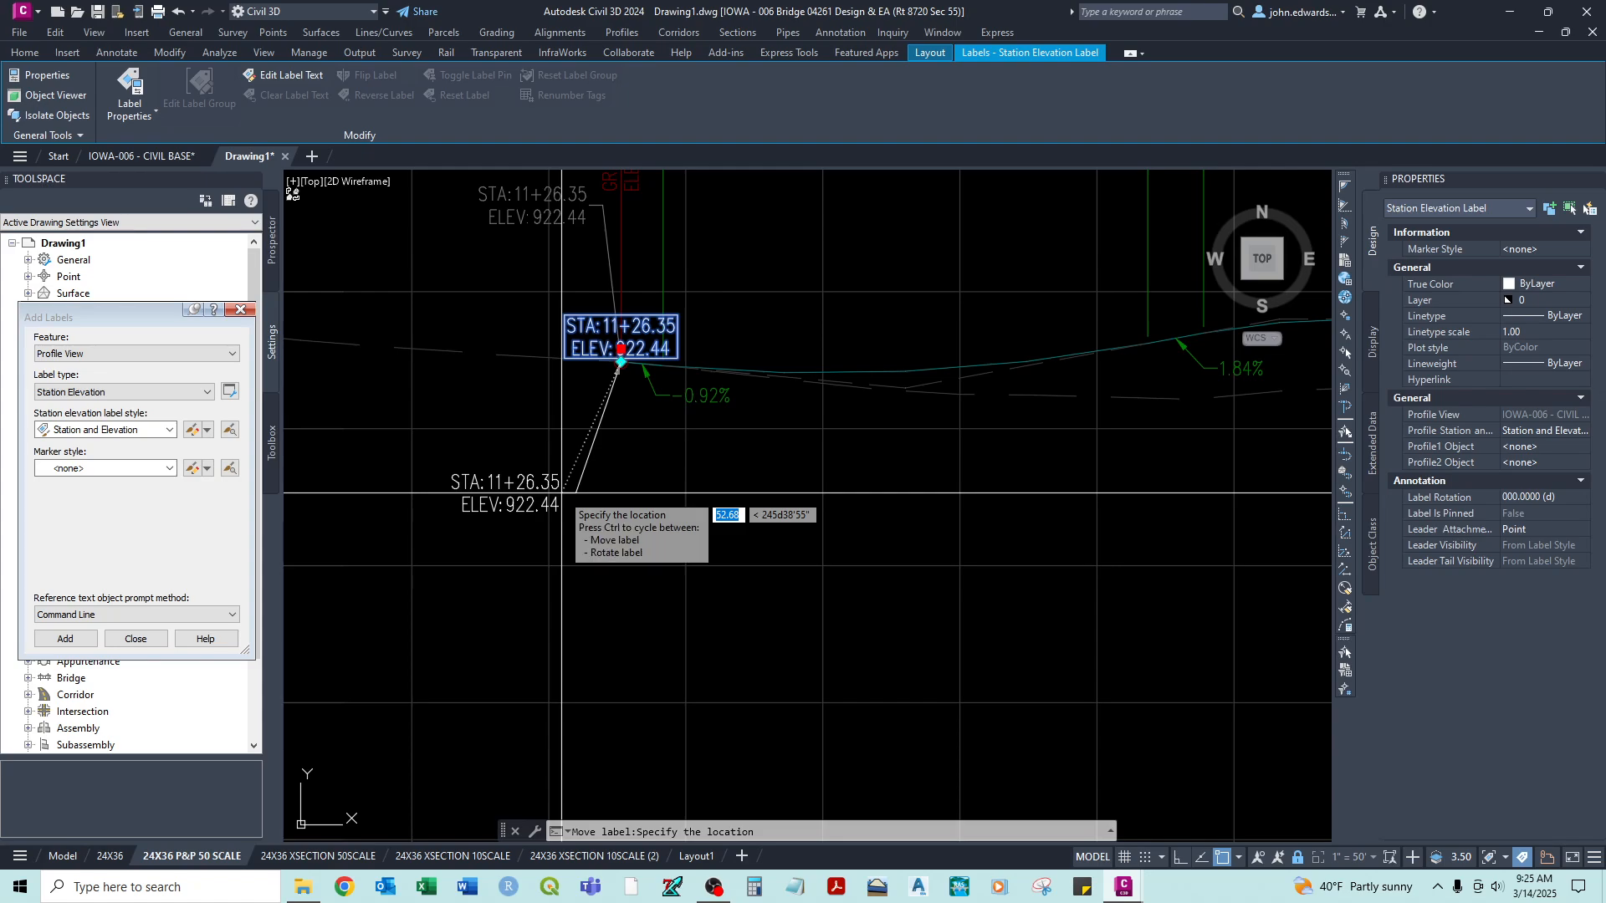
pyautogui.moveTo(494, 644); pyautogui.dragTo(536, 630, button='middle')
pyautogui.click(618, 559)
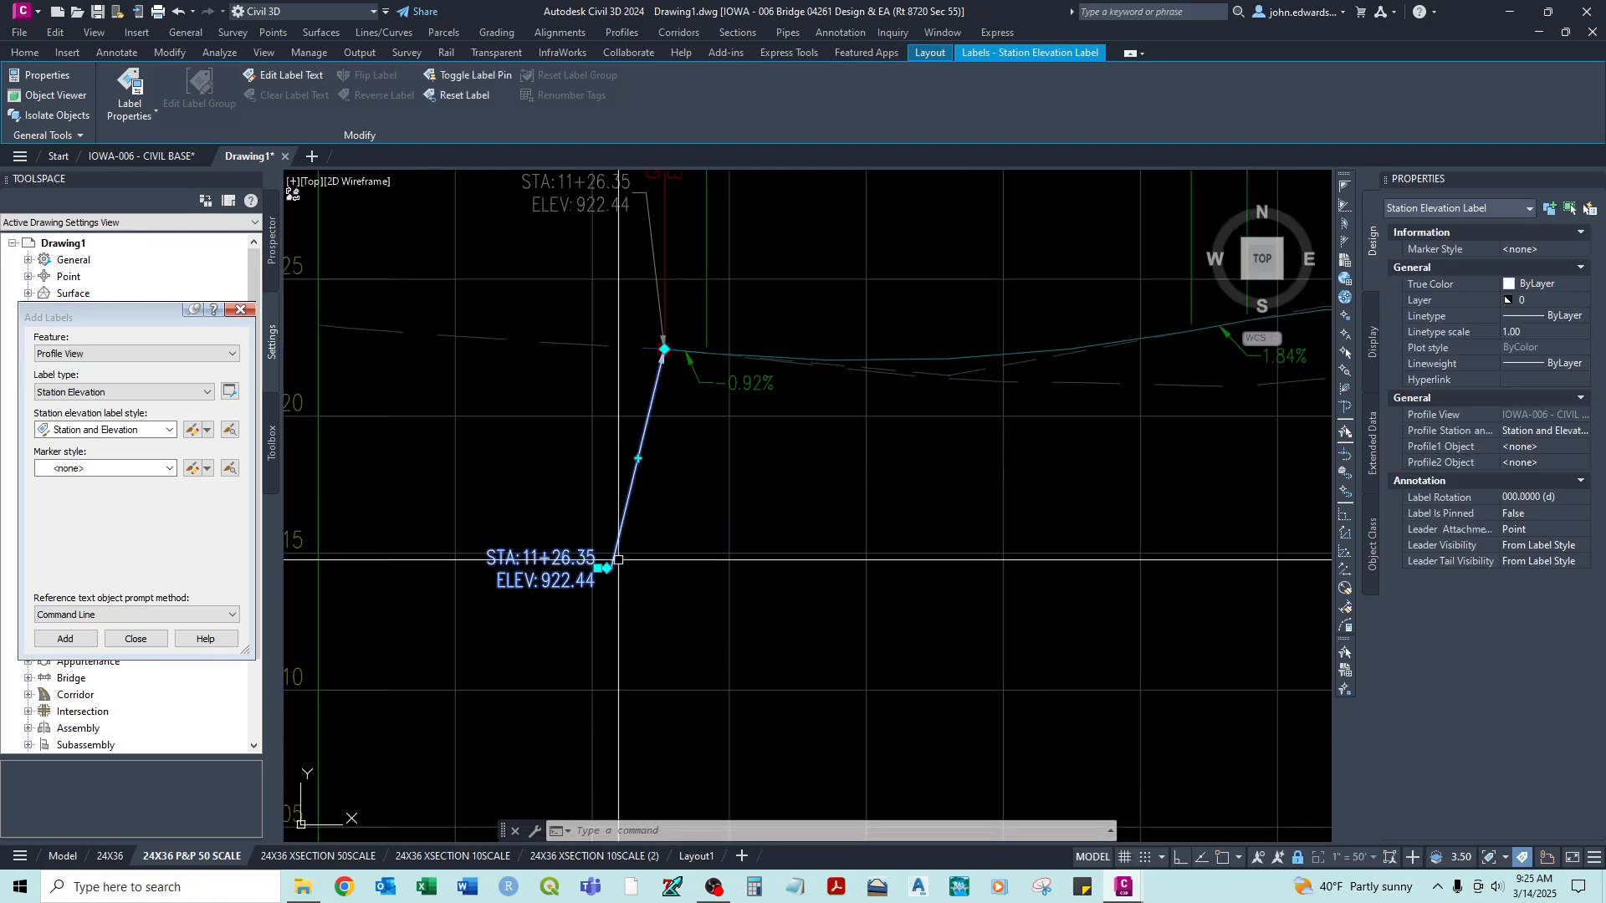
# - Put the station elevation label on layer C-ROAD-PROF-TEXT
pyautogui.click(1582, 301)
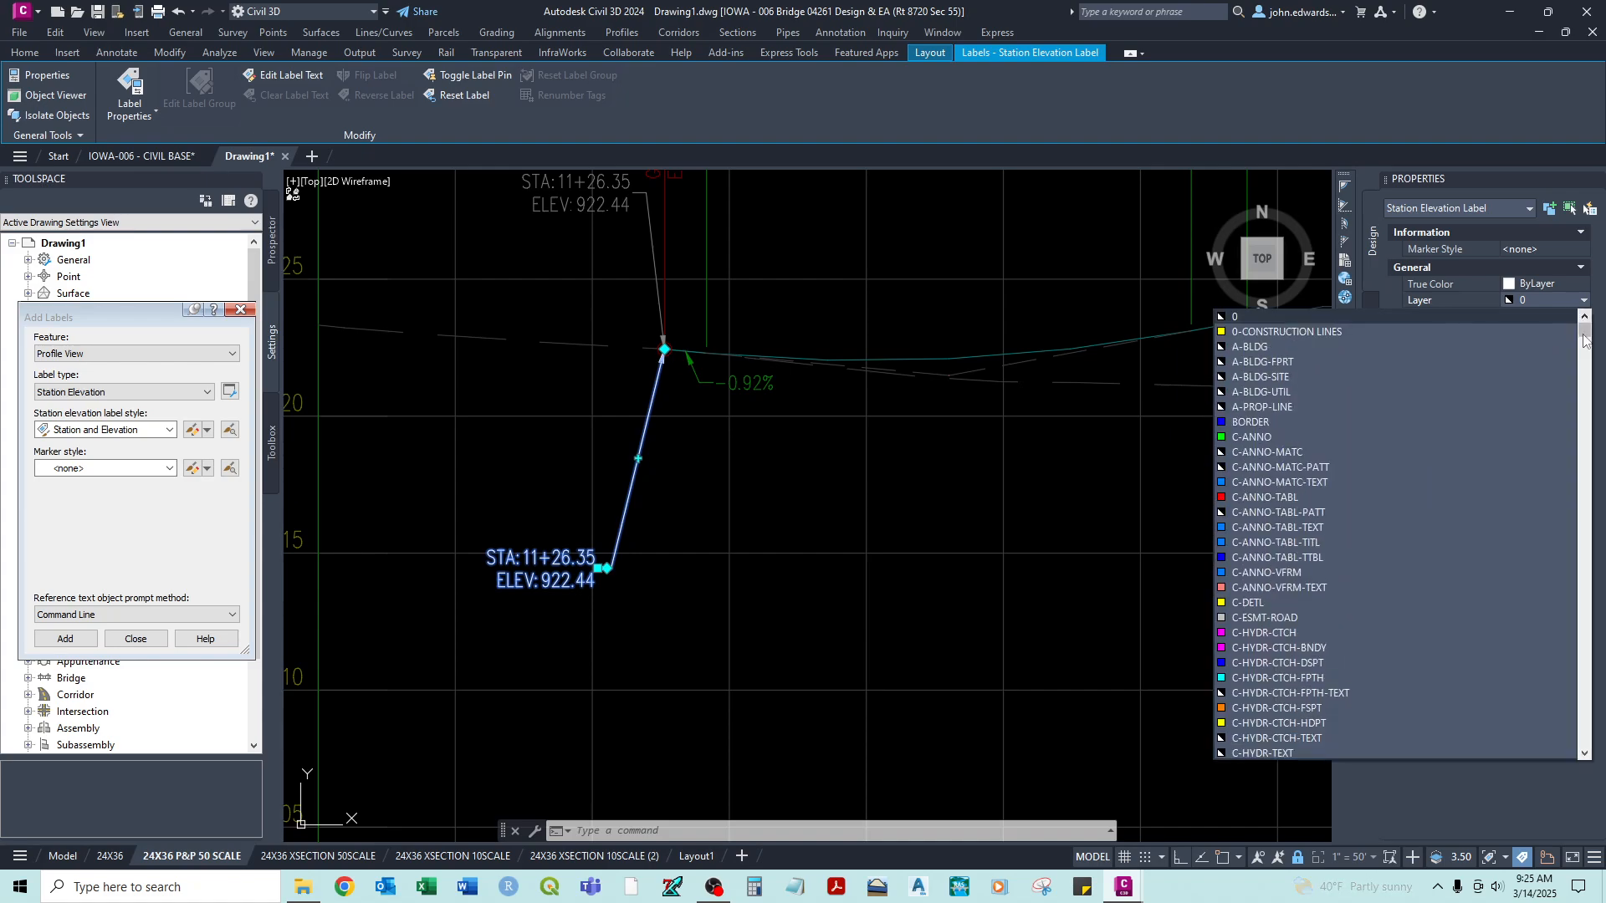
pyautogui.moveTo(1586, 333); pyautogui.dragTo(1590, 390)
pyautogui.moveTo(1591, 380); pyautogui.dragTo(1590, 377)
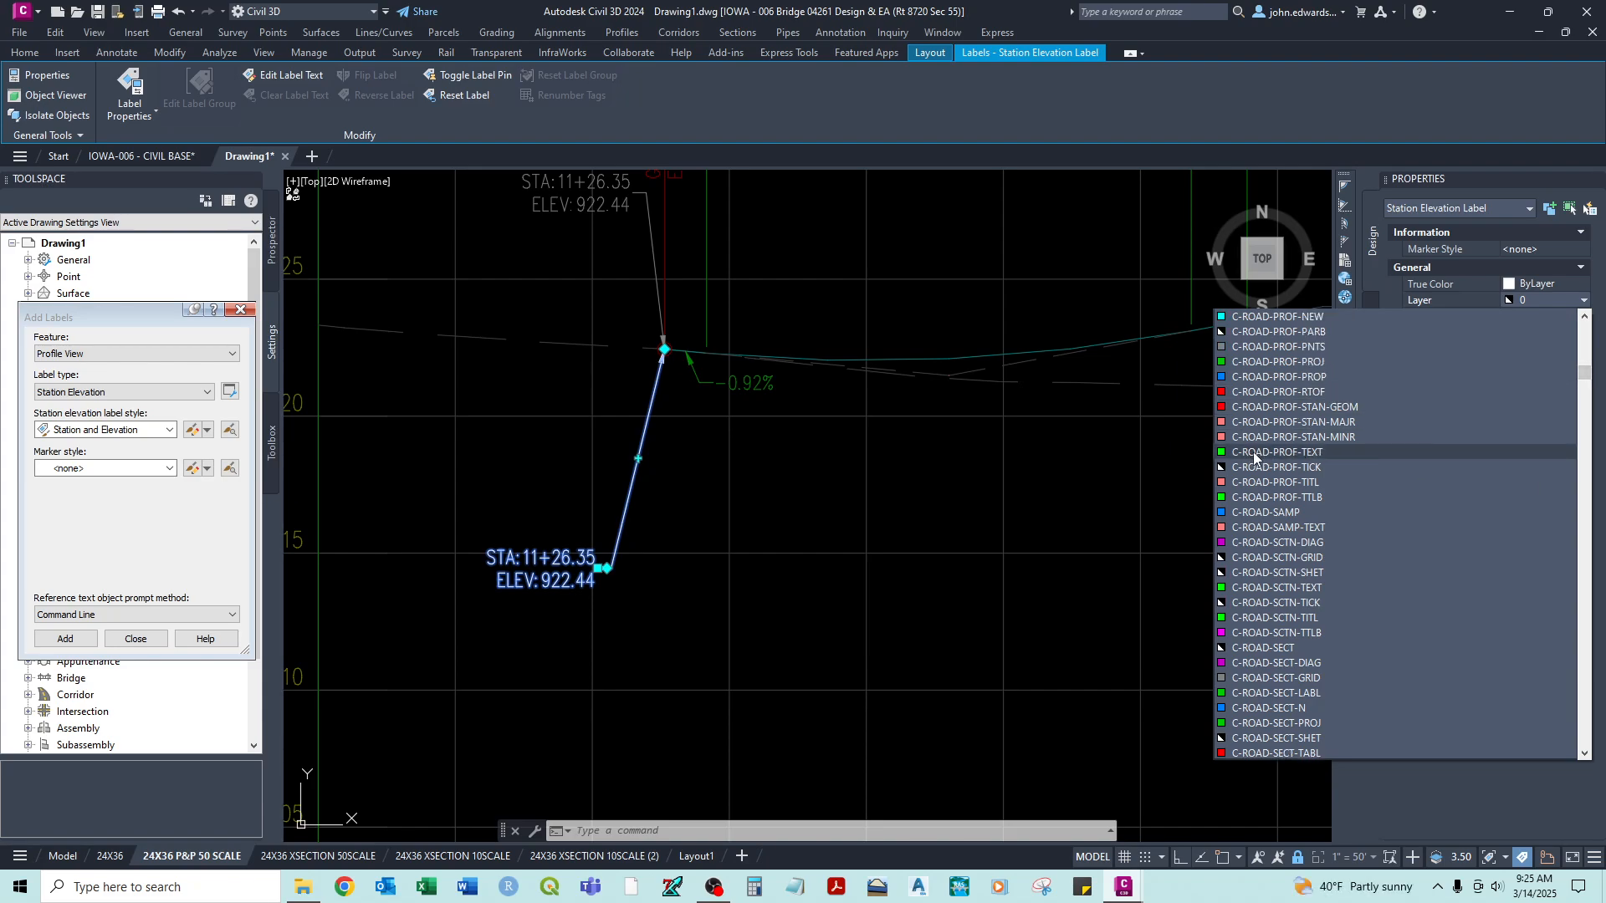
pyautogui.click(1253, 454)
# - Edit the station elevation label's text to add the line BEGIN CONSTRUCTION CENTERLINE above the station
pyautogui.scroll(-3, 864, 514)
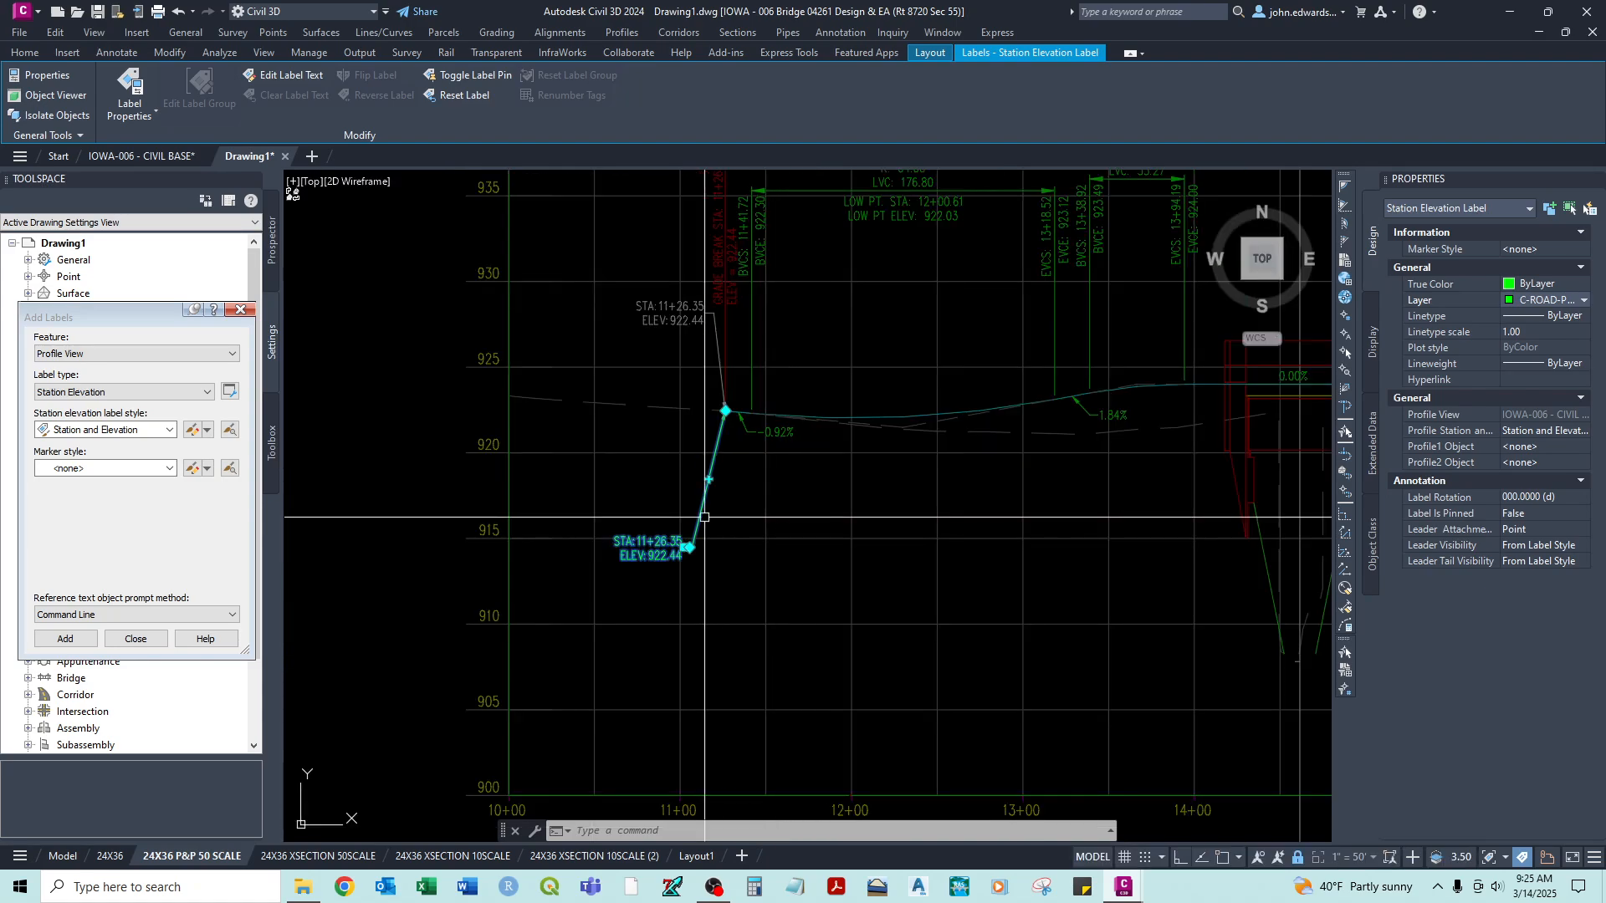
pyautogui.click(300, 77)
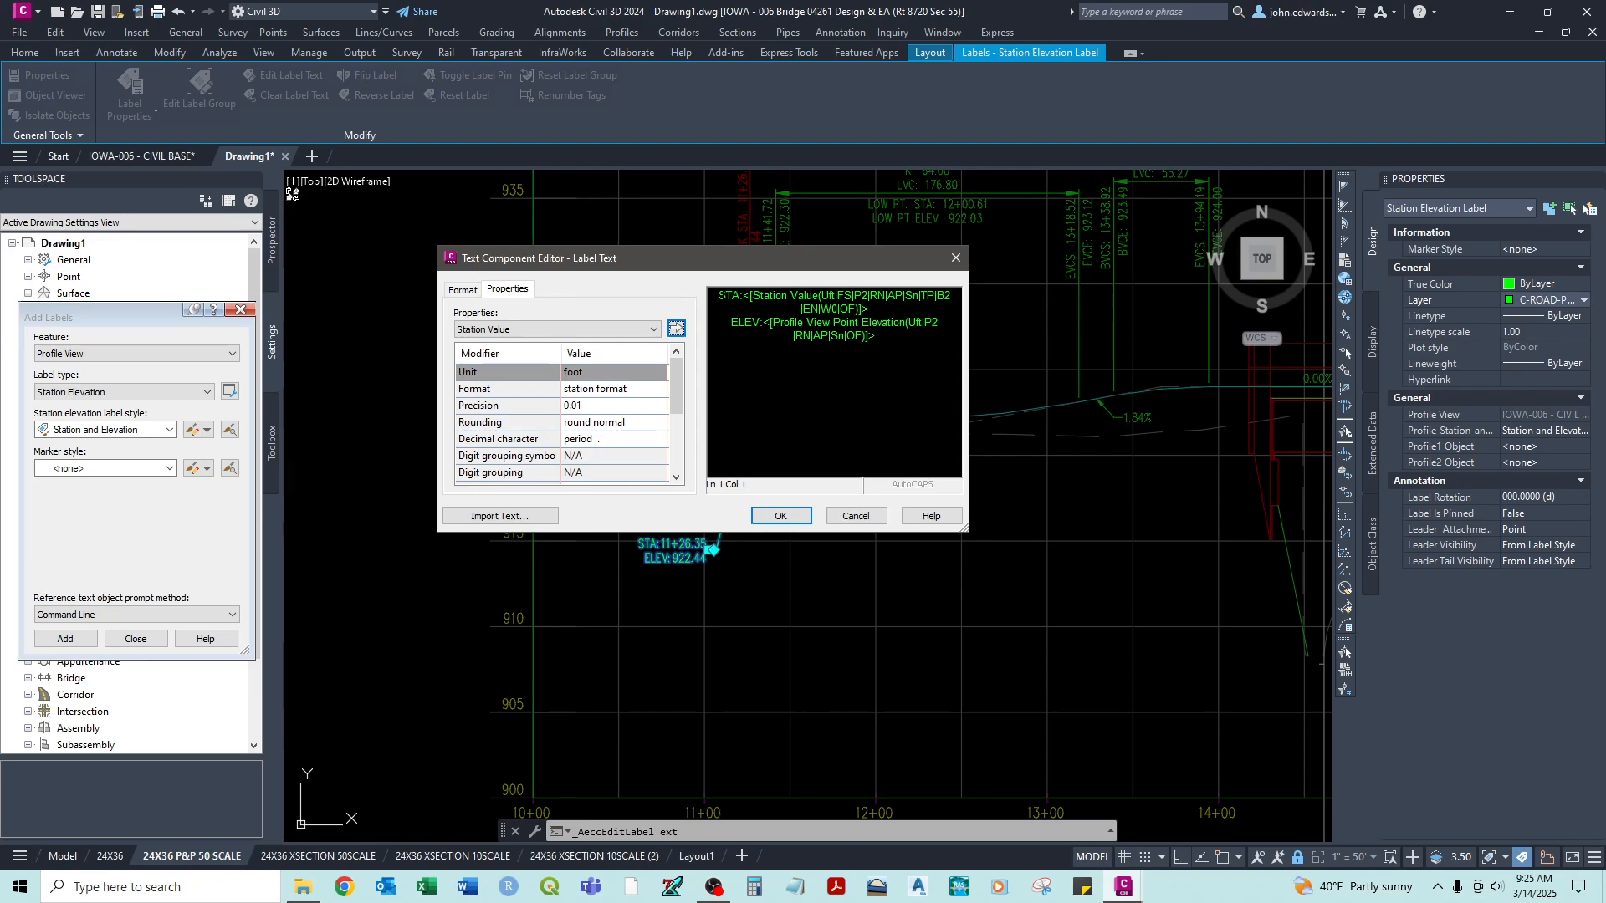
pyautogui.press('Return')
pyautogui.press('Up')
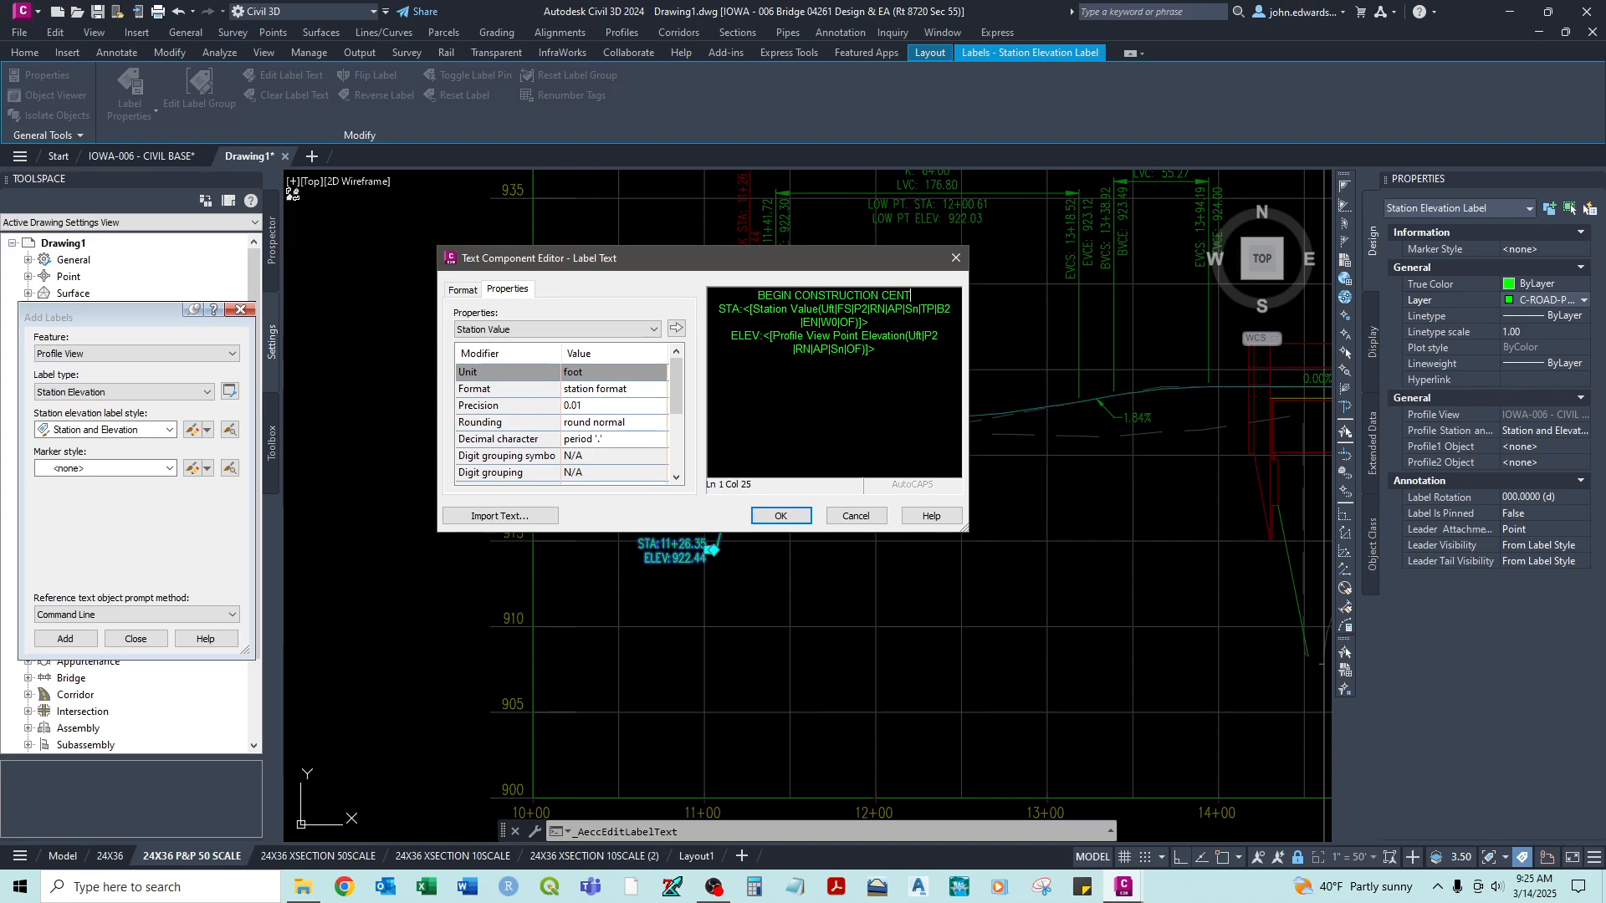
pyautogui.click(779, 516)
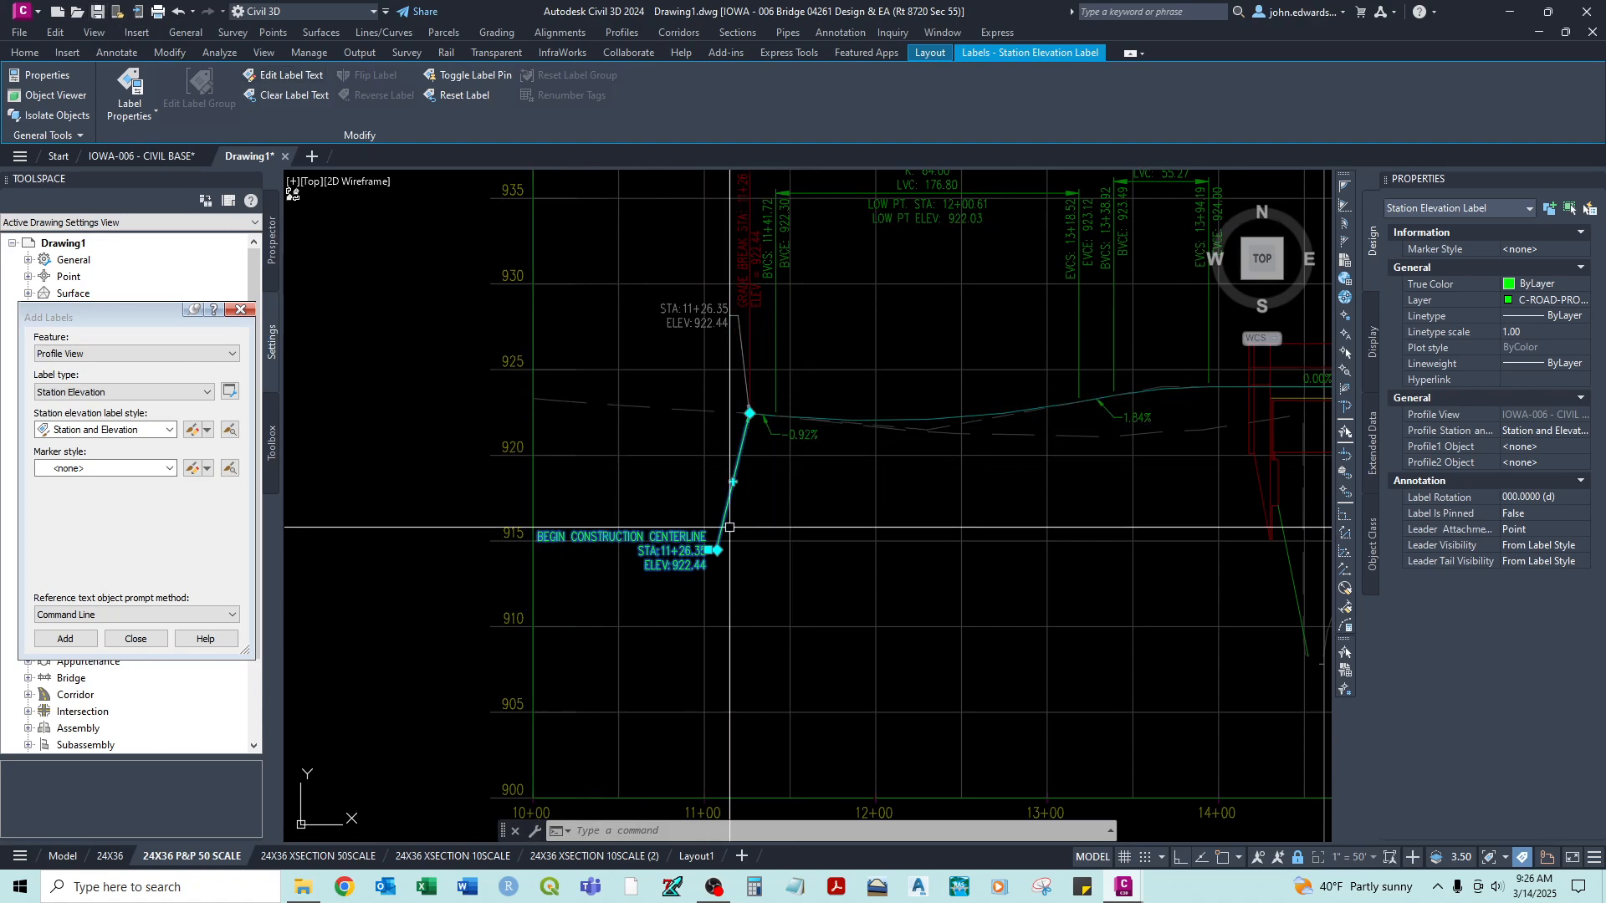
# - Rewrite the station elevation label's heading as BEGIN ROAD IMPROVEMENTS PER TYPICAL SECTION and add (MATCH EXISTING) below the elevation
pyautogui.click(287, 75)
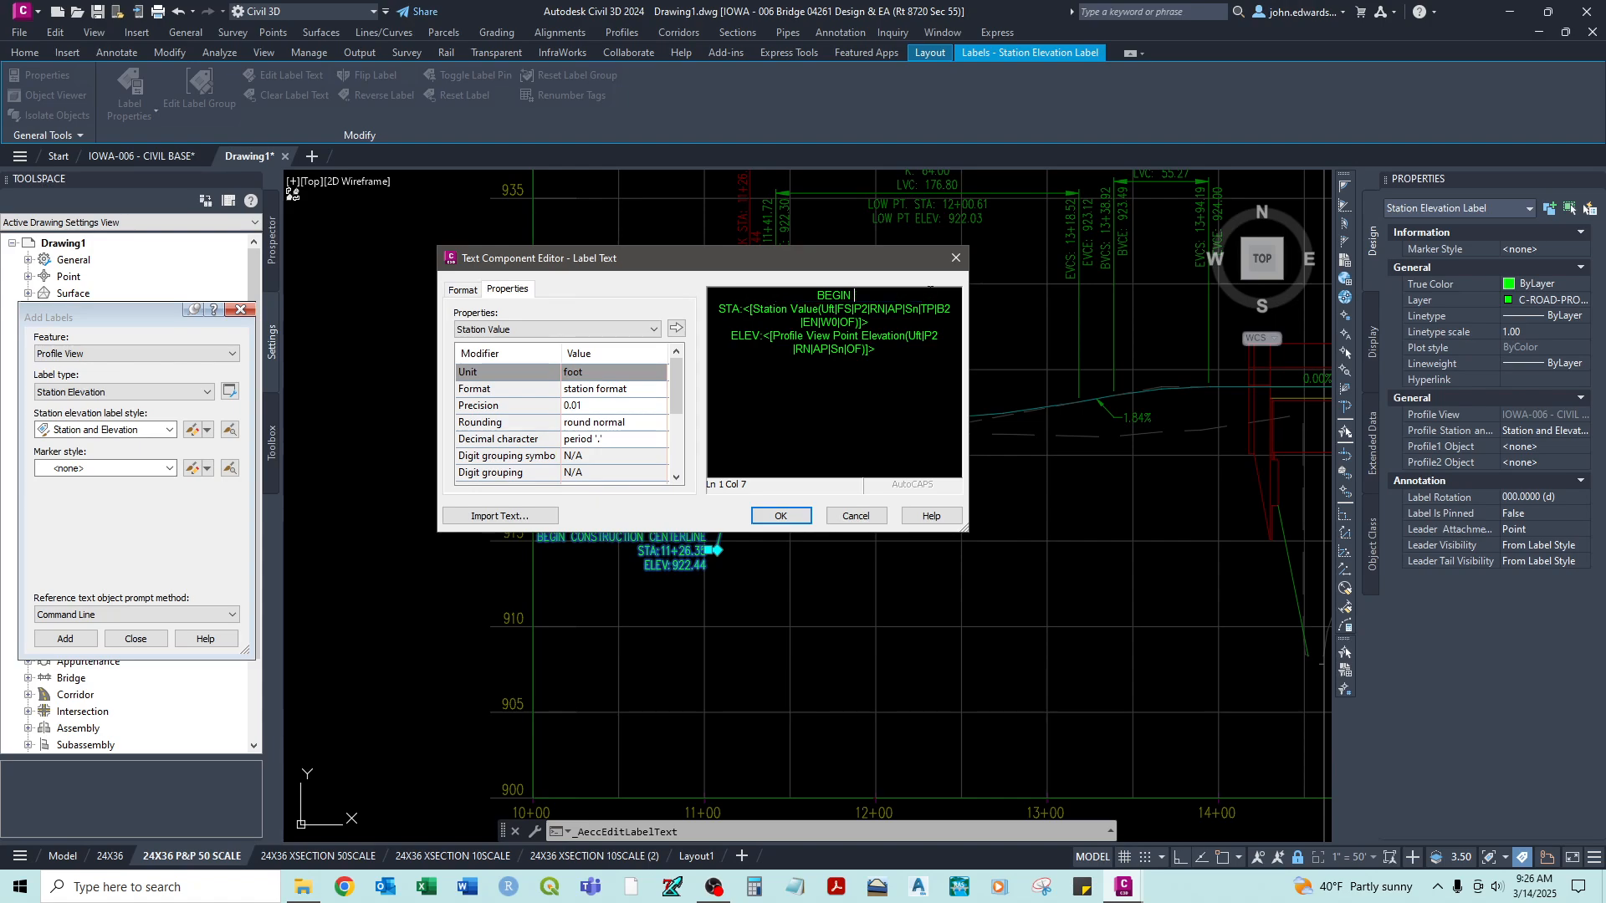
pyautogui.write('BEGIN ROAD IMPROVEMENTS')
pyautogui.press('Return')
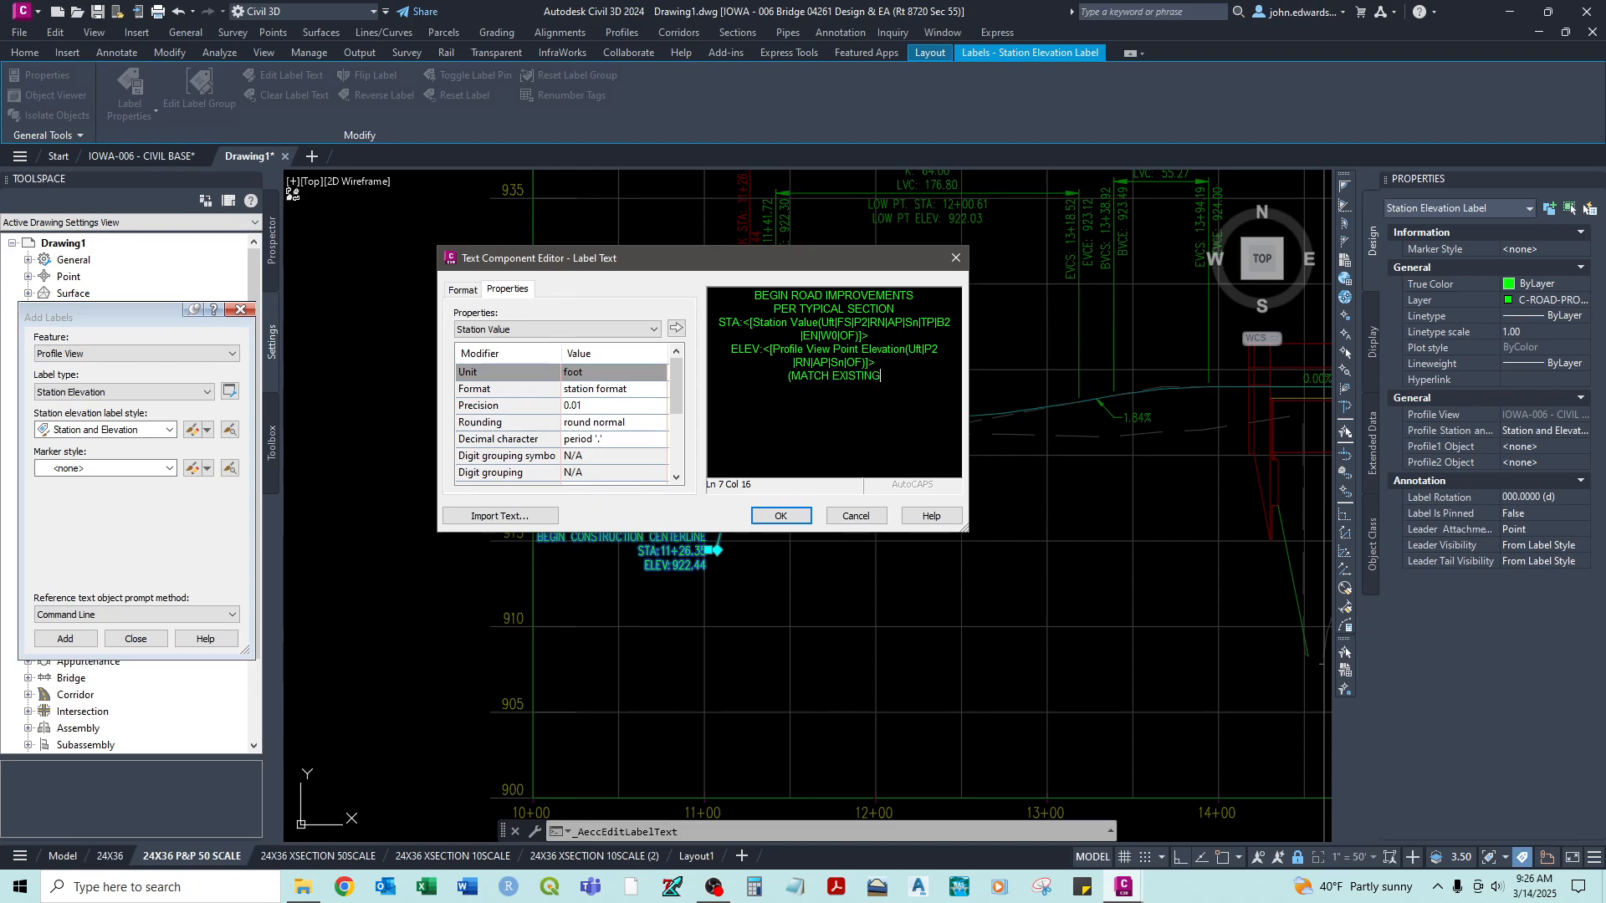
pyautogui.click(779, 516)
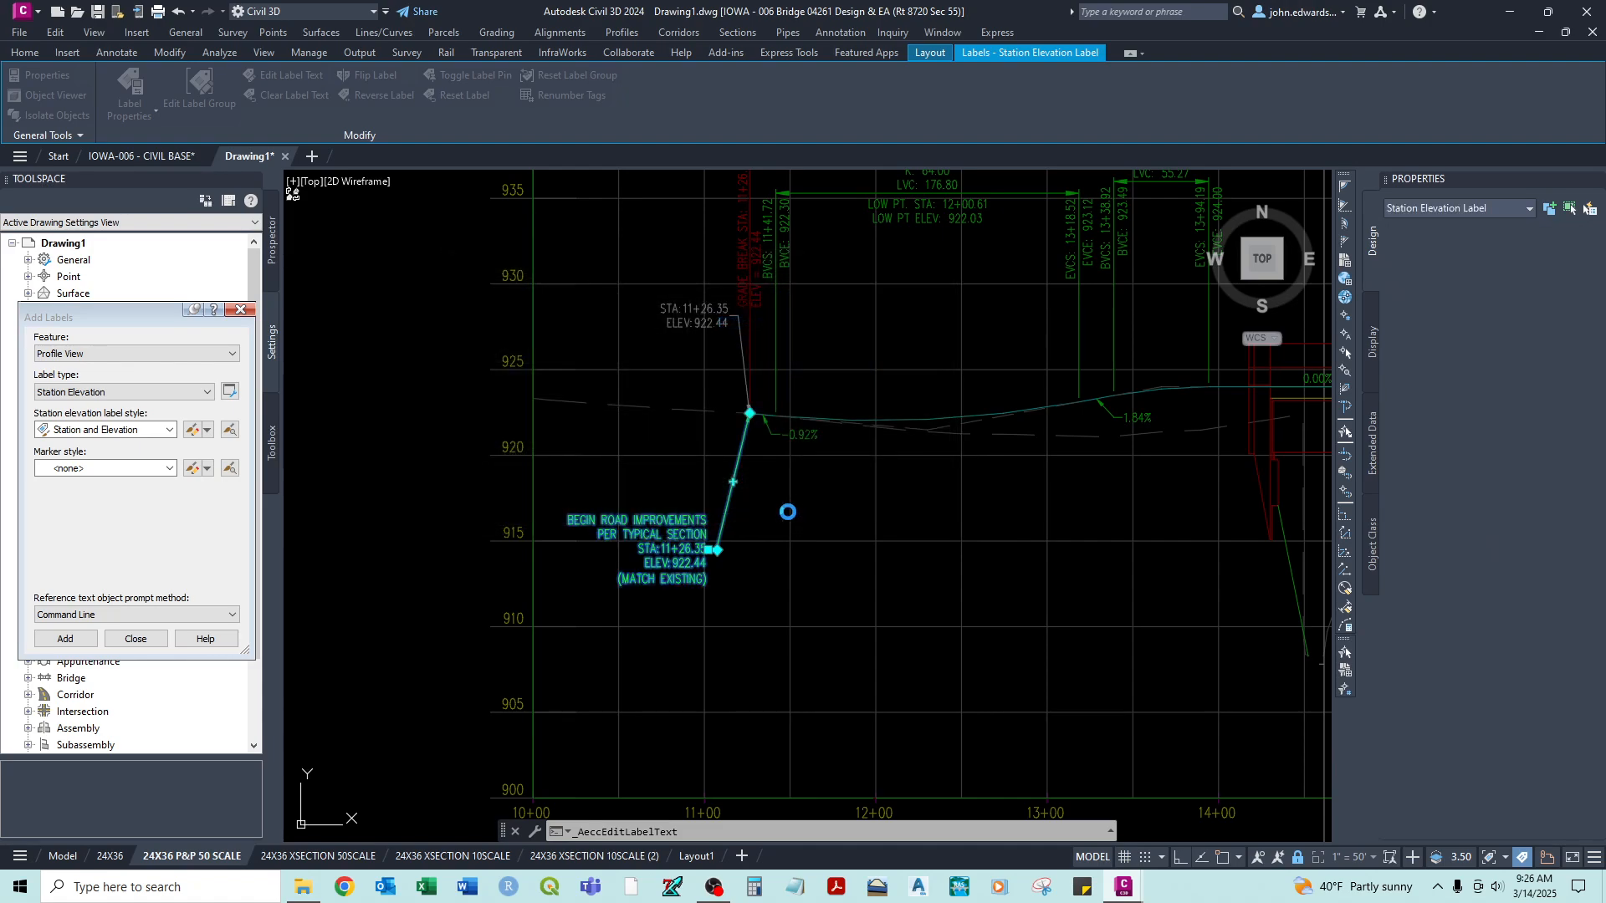
pyautogui.press('Escape')
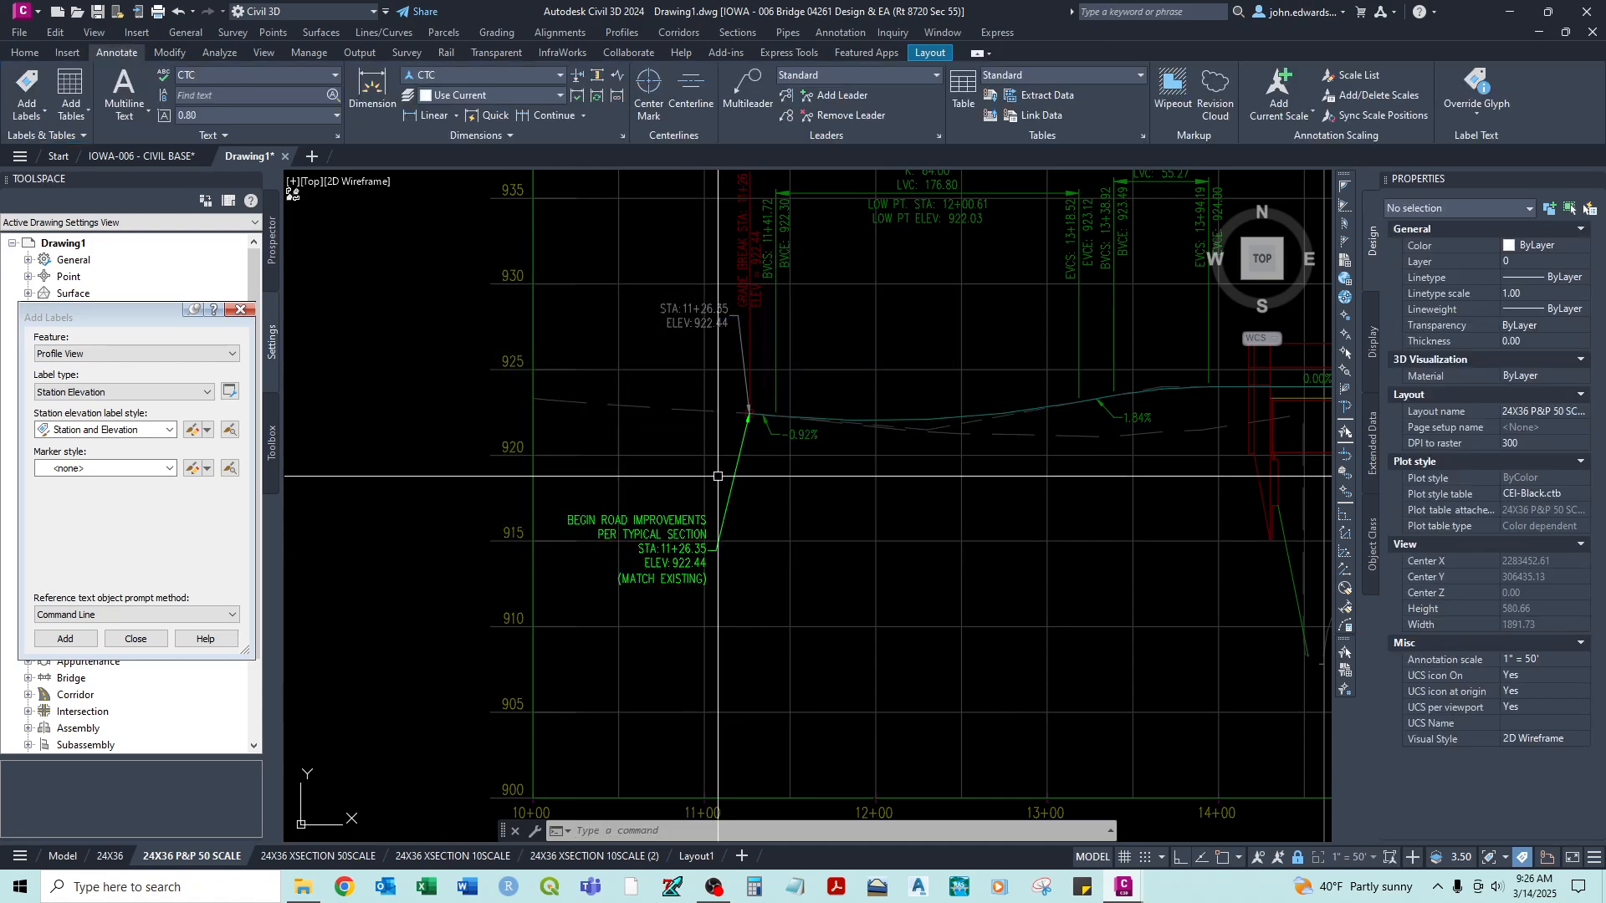
# - Start adding a profile view label of type Depth with the Grade % label style
pyautogui.scroll(-4, 754, 449)
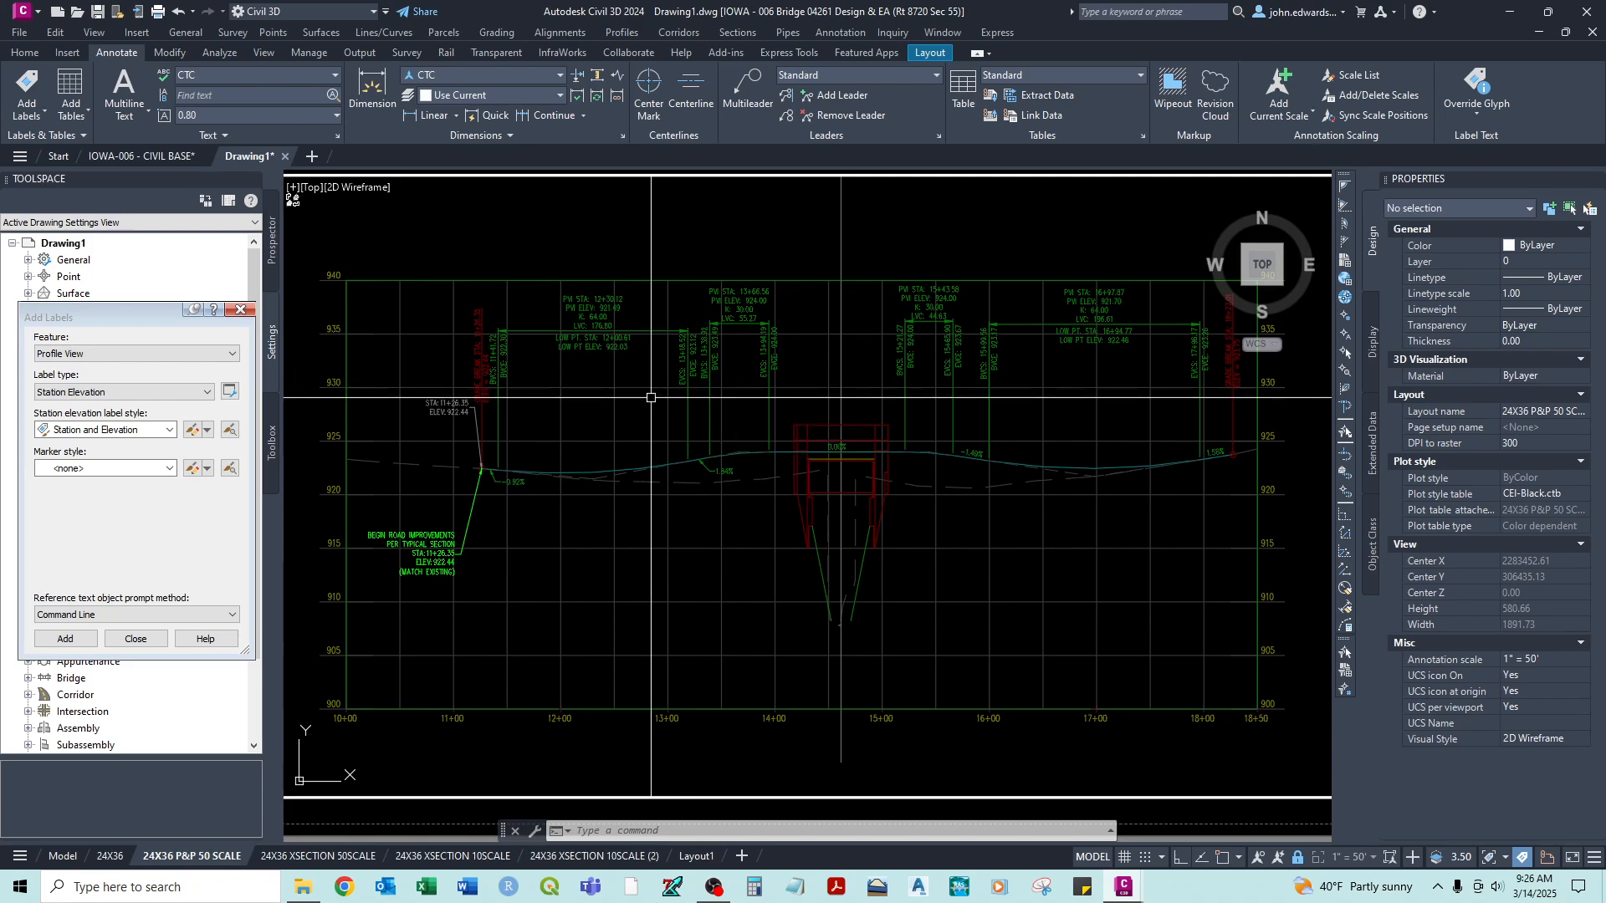
pyautogui.scroll(2, 627, 347)
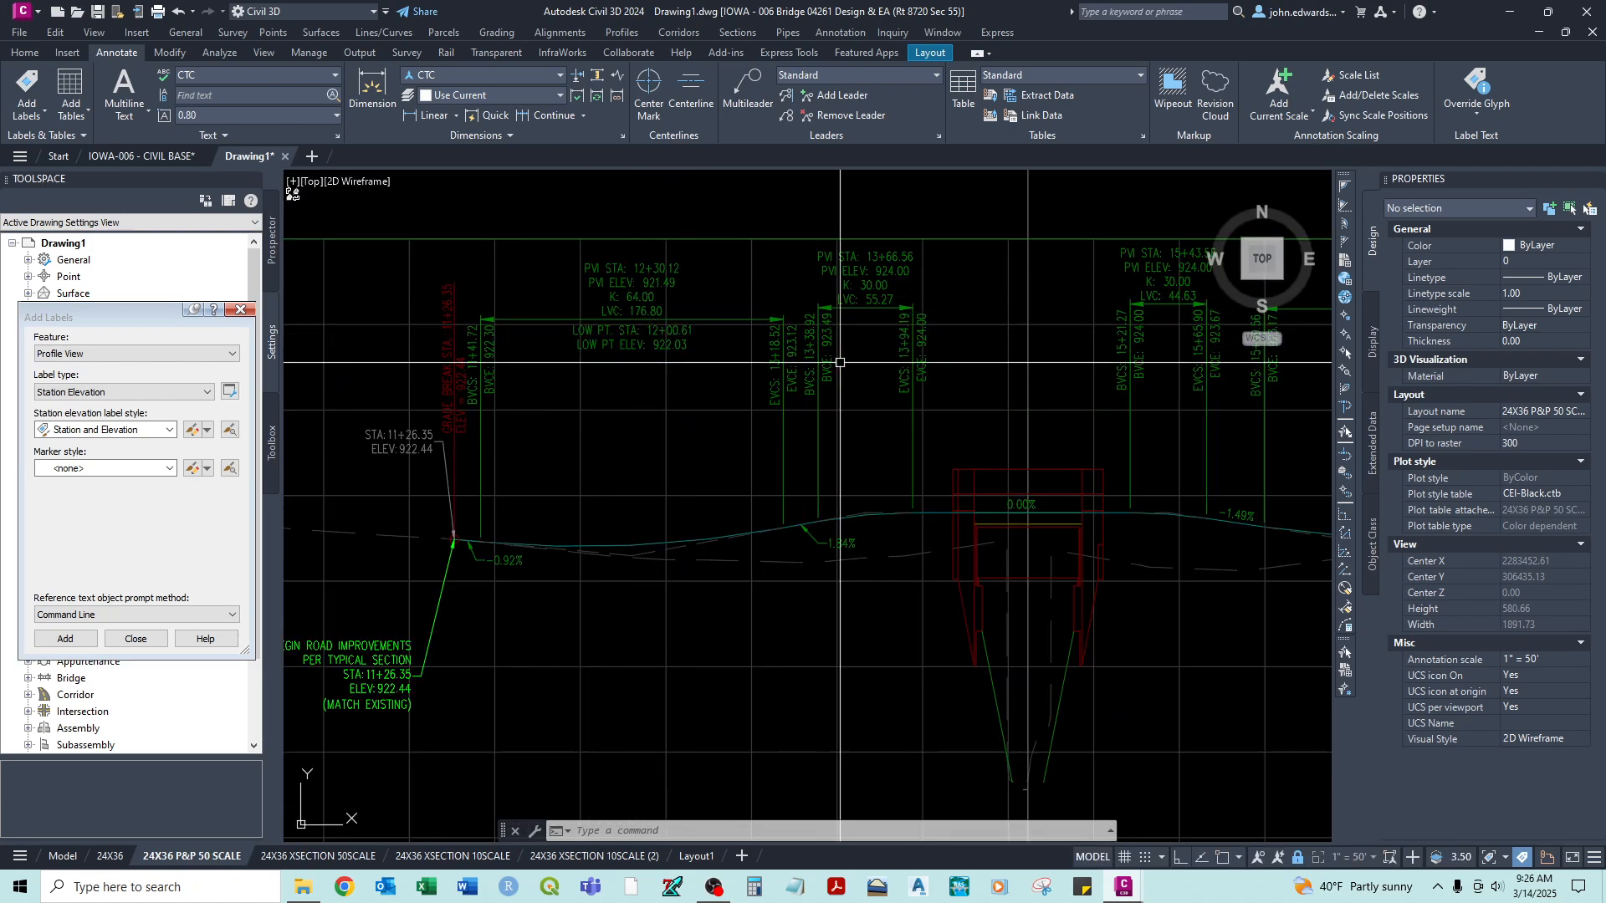
pyautogui.moveTo(1007, 343); pyautogui.dragTo(767, 365, button='middle')
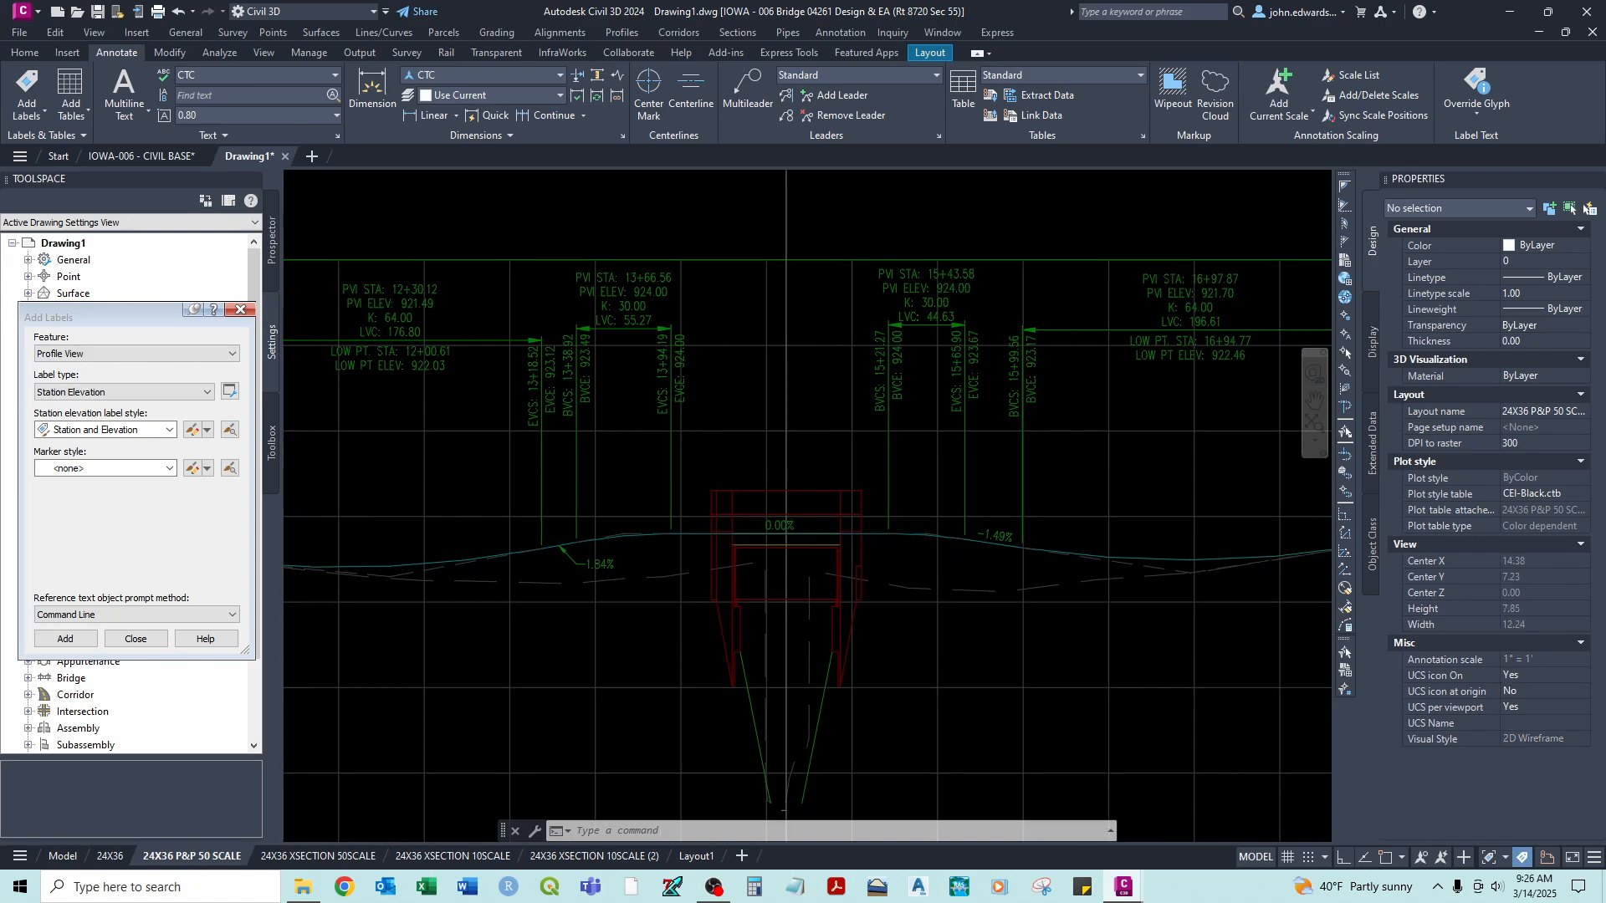
pyautogui.moveTo(808, 523); pyautogui.dragTo(670, 502, button='middle')
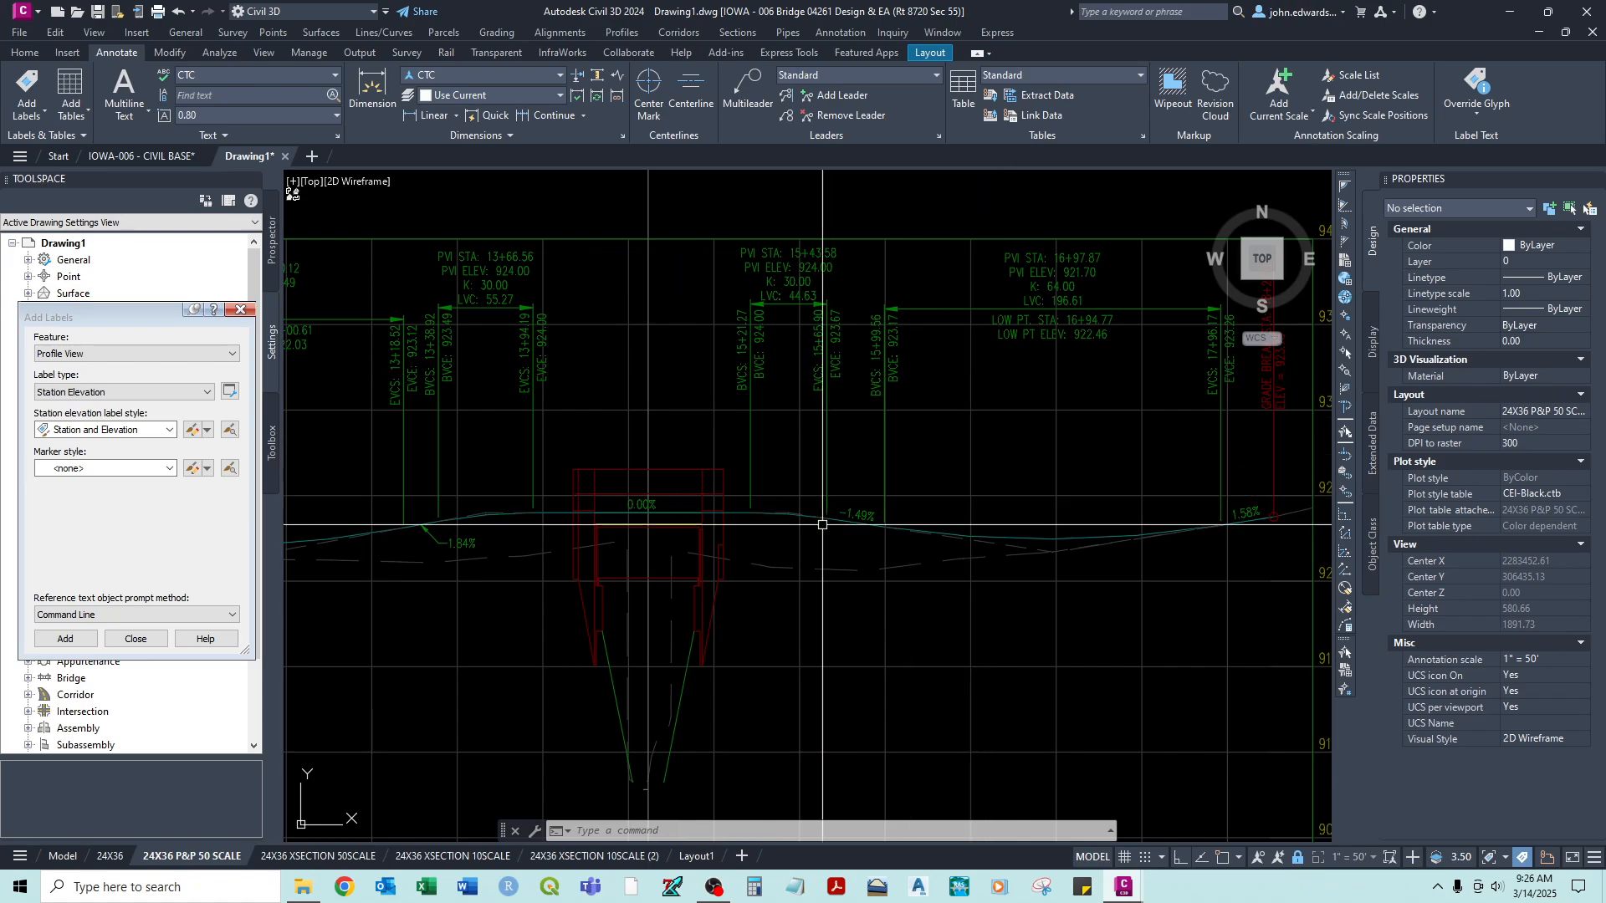
pyautogui.moveTo(651, 470); pyautogui.dragTo(757, 405, button='middle')
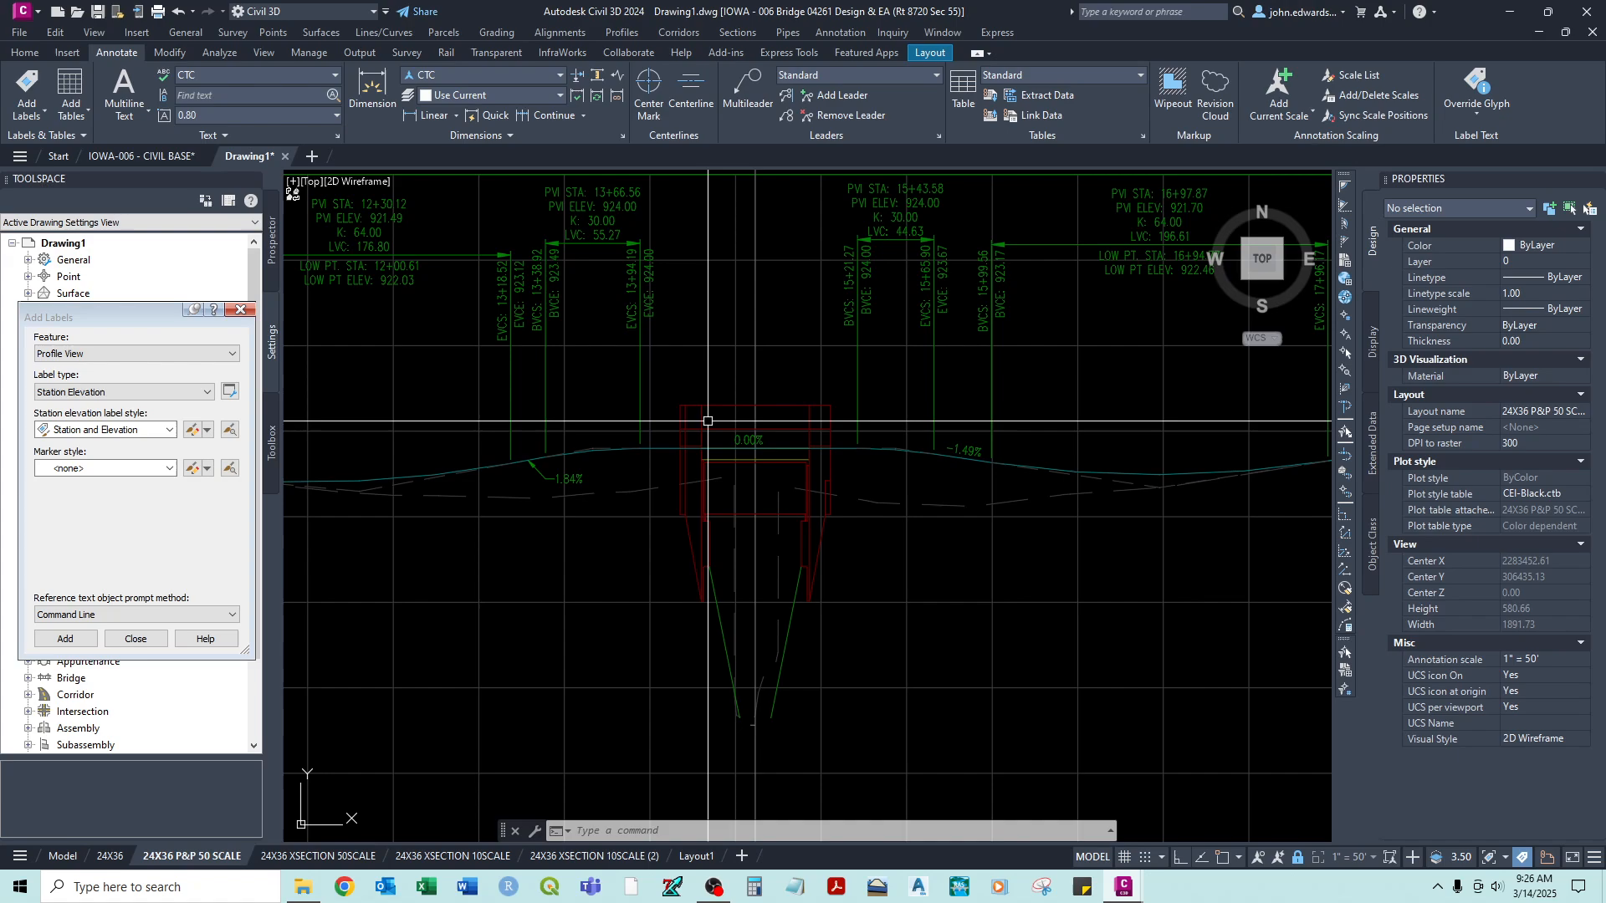
pyautogui.click(60, 393)
pyautogui.click(58, 419)
pyautogui.click(83, 429)
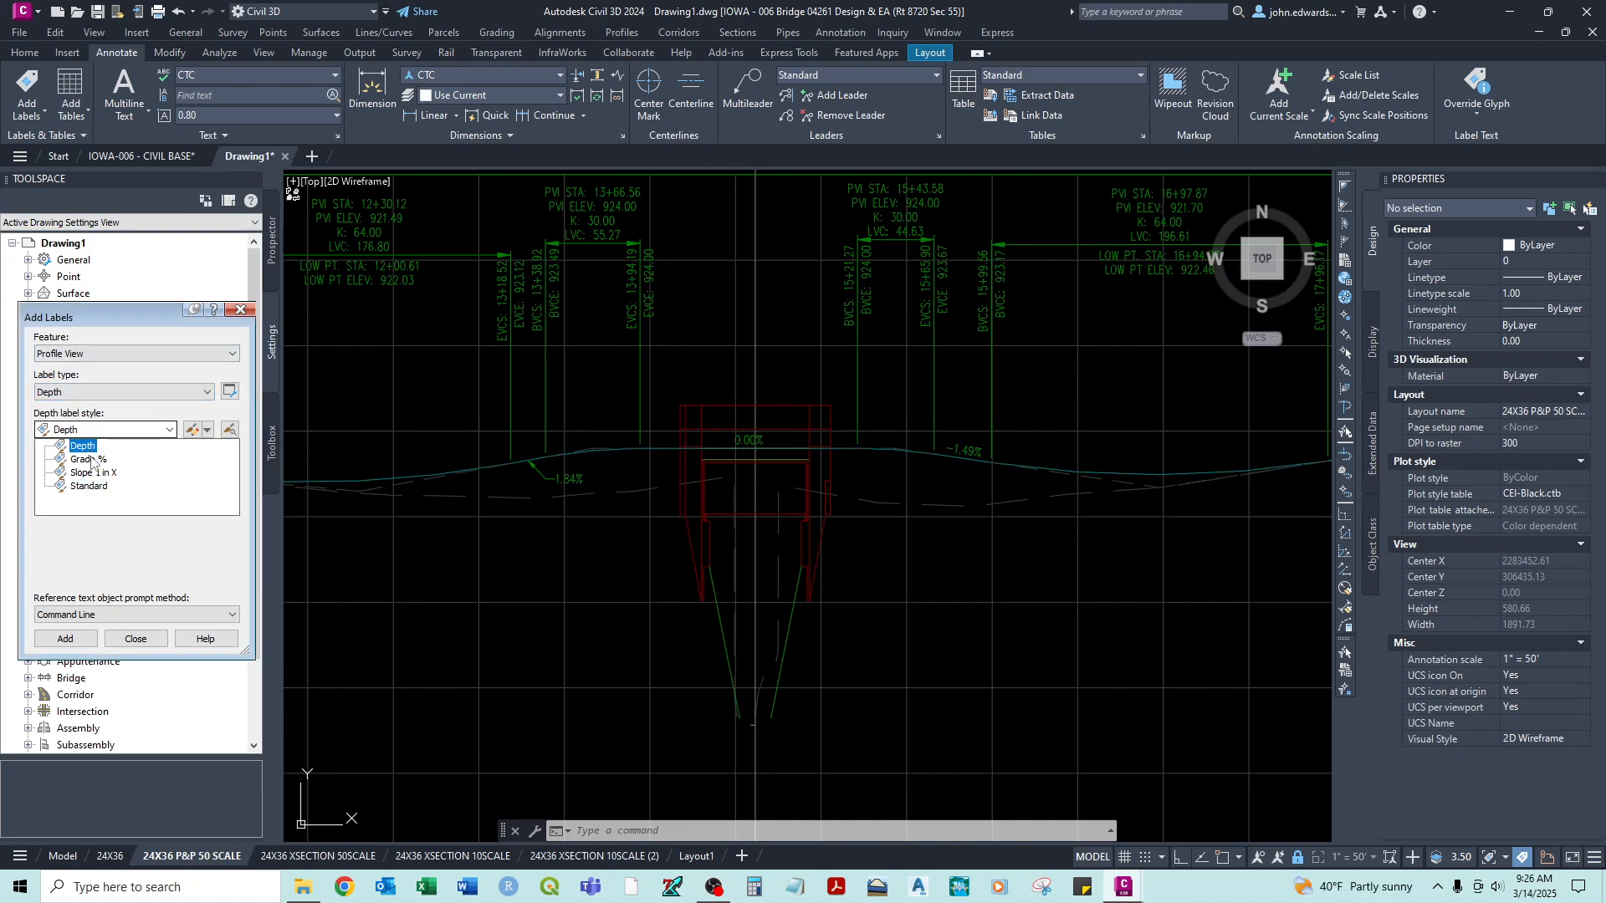
pyautogui.click(90, 462)
pyautogui.click(65, 639)
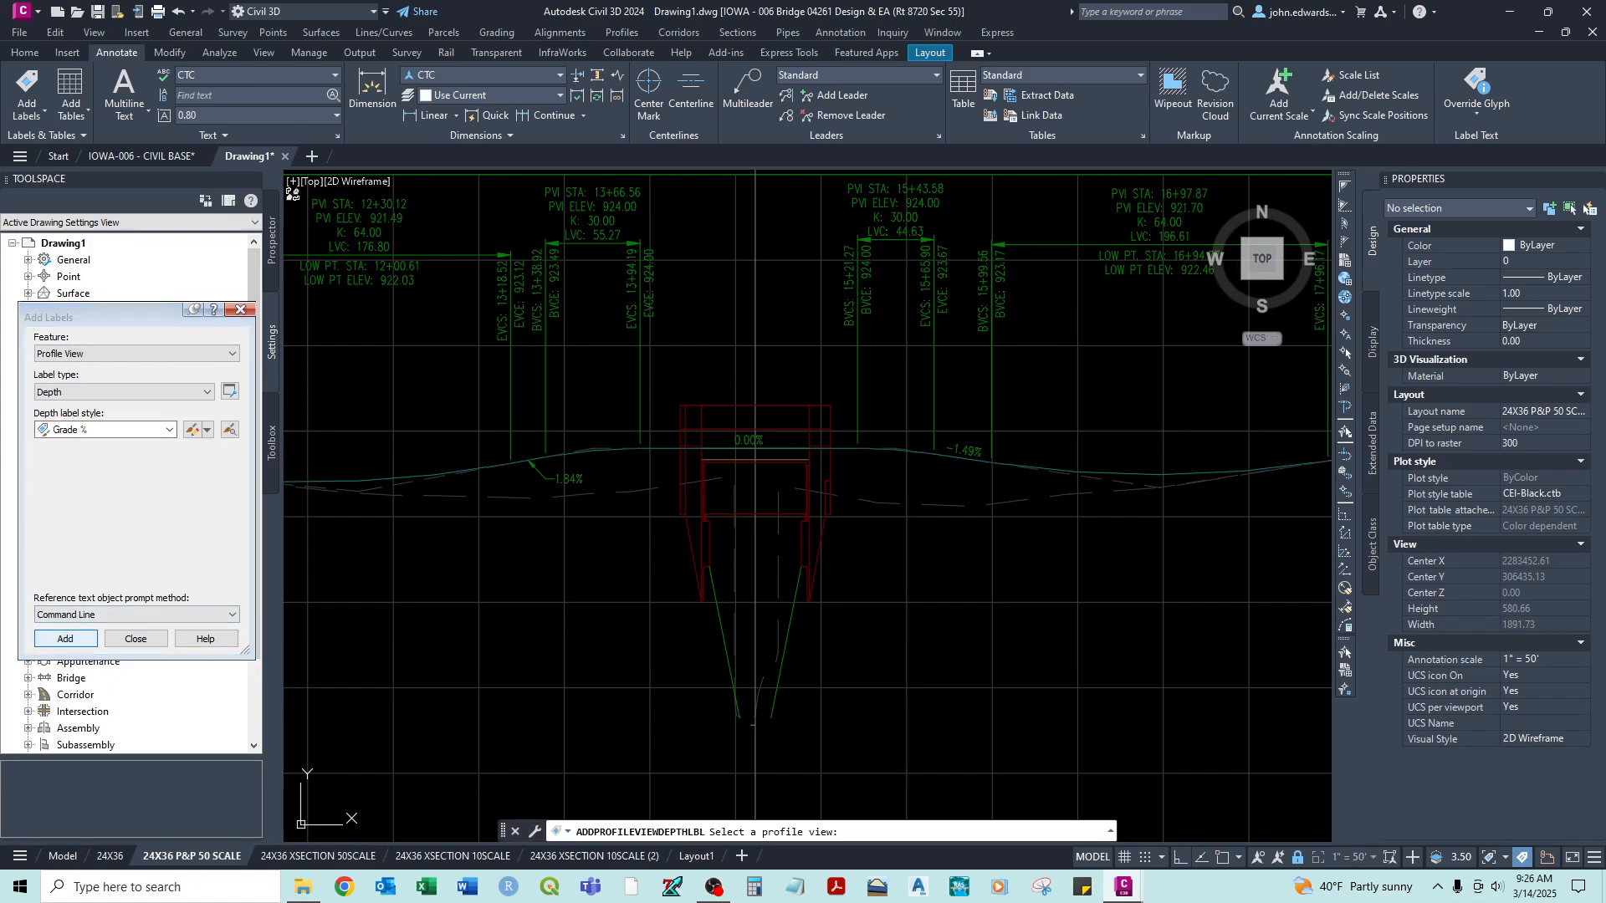
# - Label the grade of the channel's left side slope in the profile view, from its upper end to its lower end near station 14+52
pyautogui.moveTo(767, 194); pyautogui.dragTo(755, 274, button='middle')
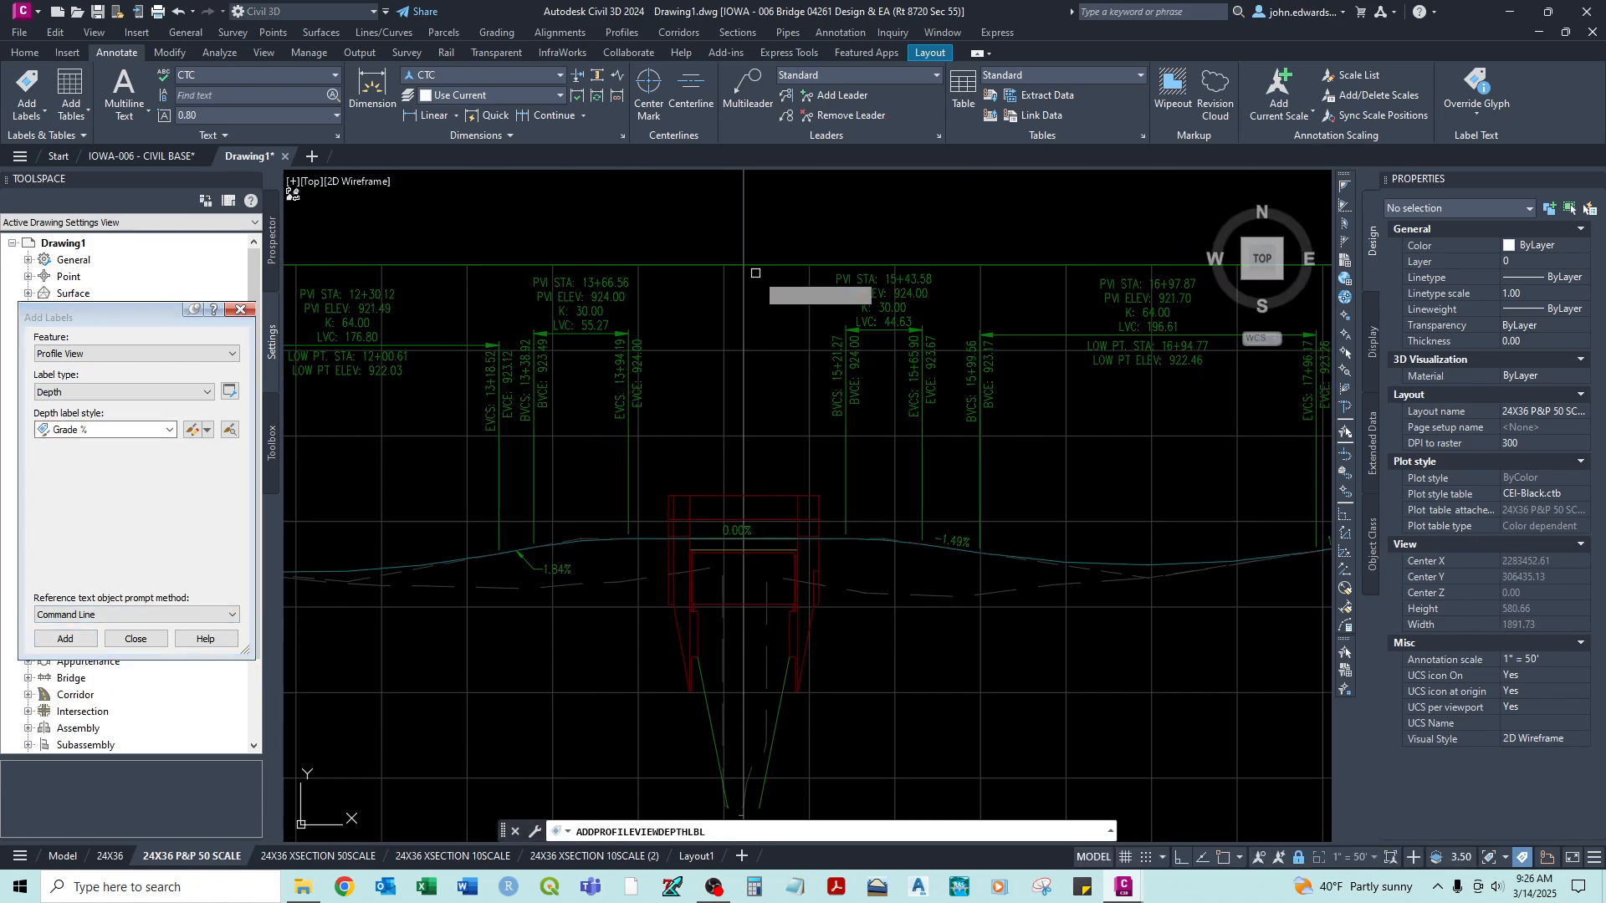
pyautogui.click(759, 263)
pyautogui.moveTo(742, 577); pyautogui.dragTo(735, 326, button='middle')
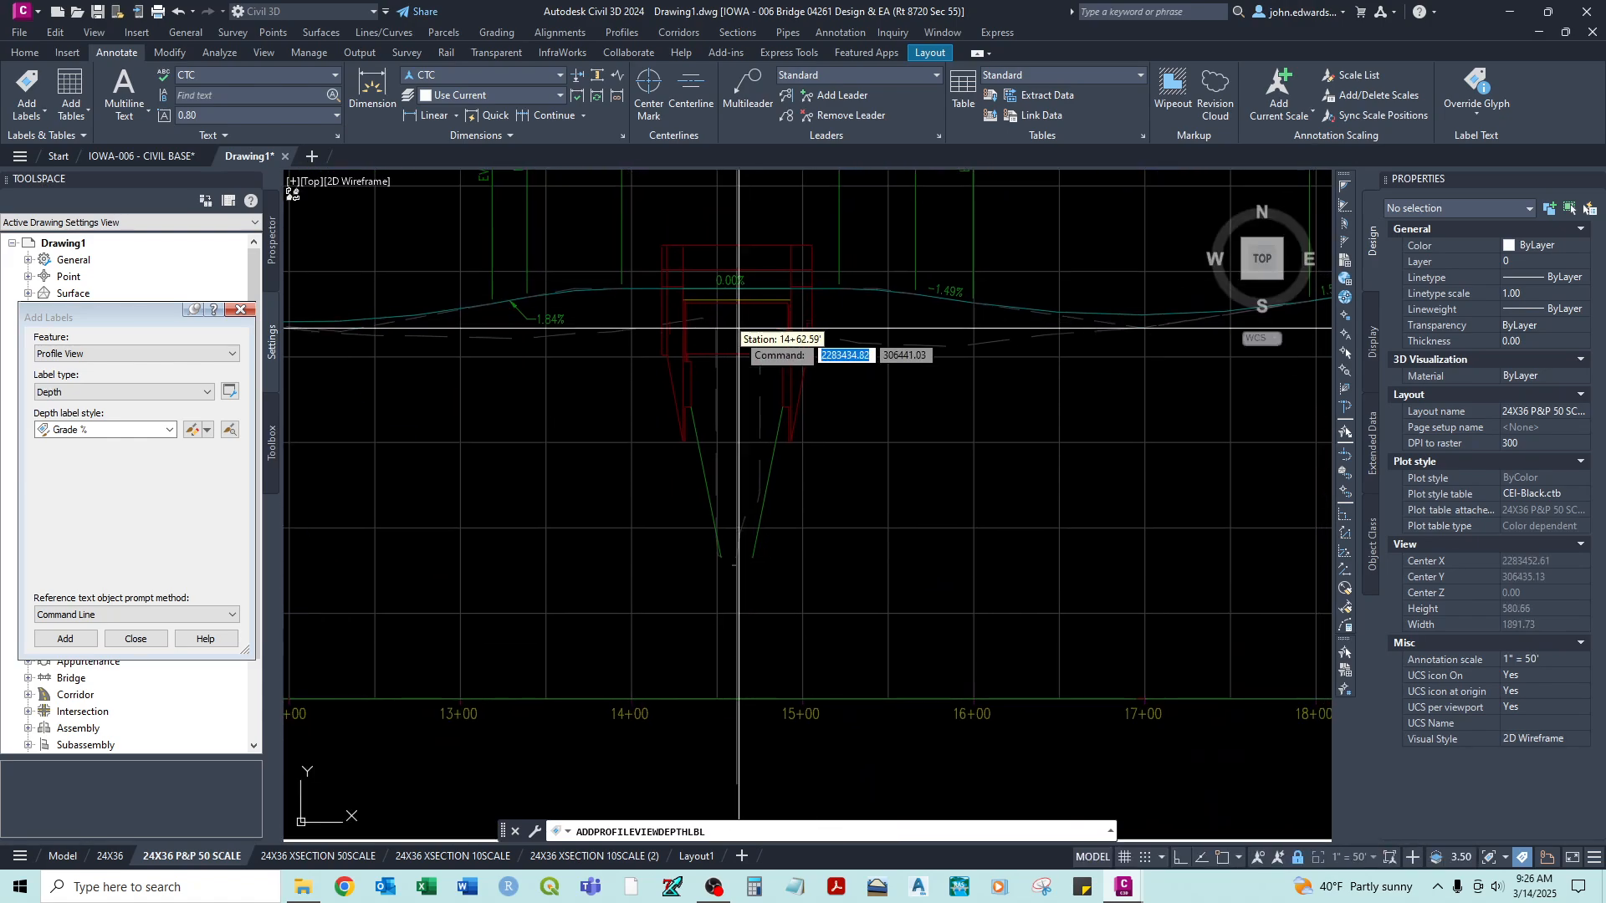
pyautogui.scroll(2, 708, 433)
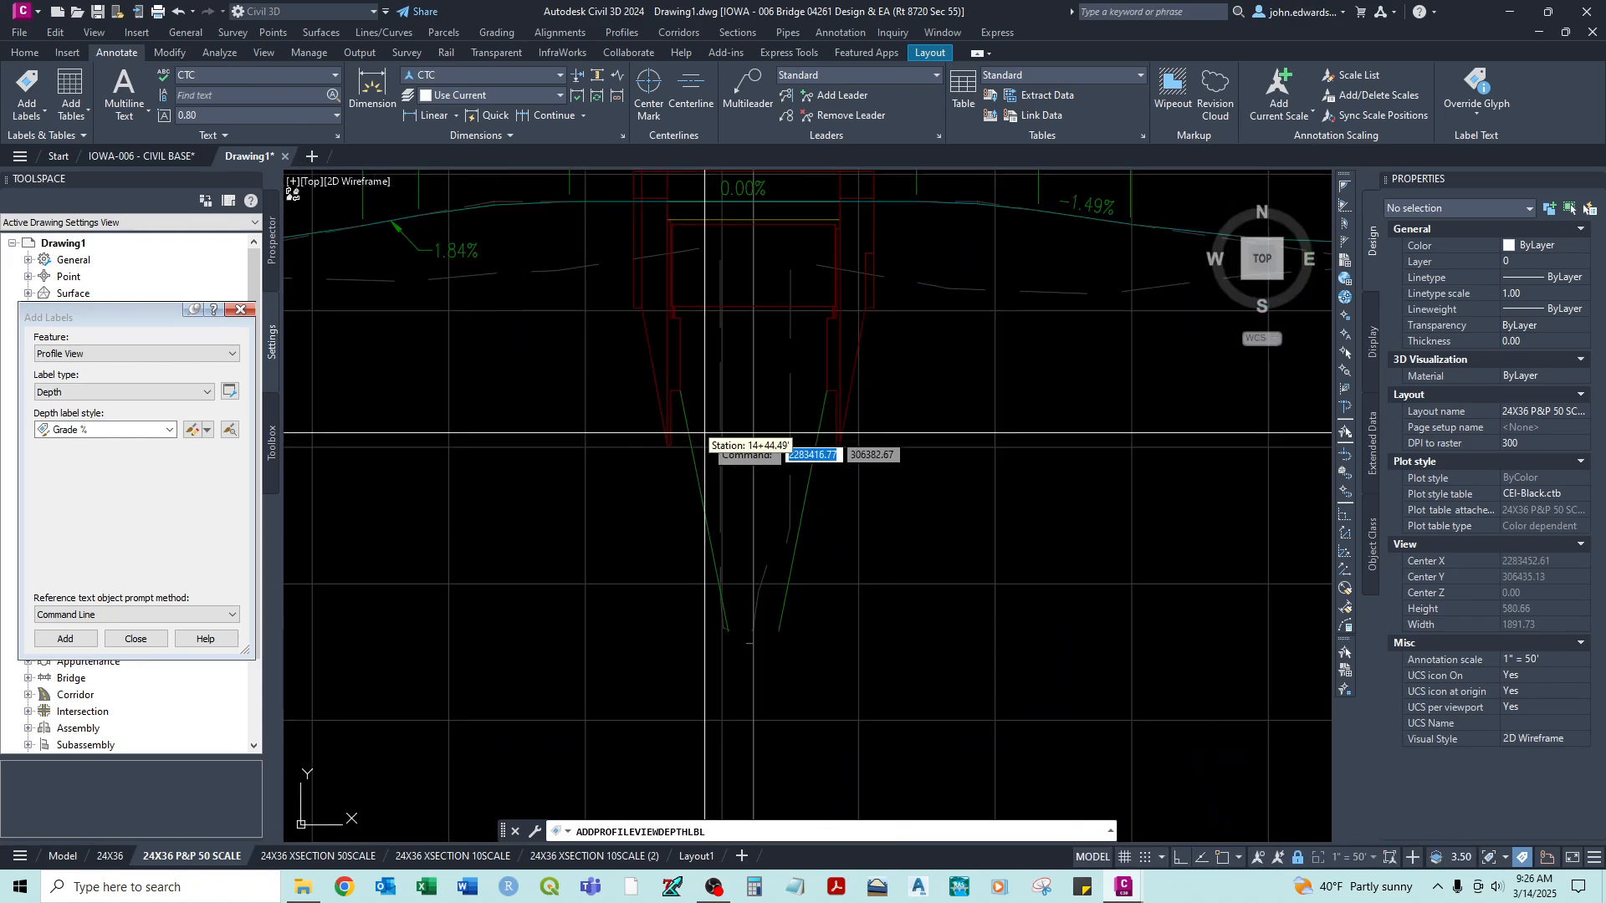
pyautogui.click(679, 391)
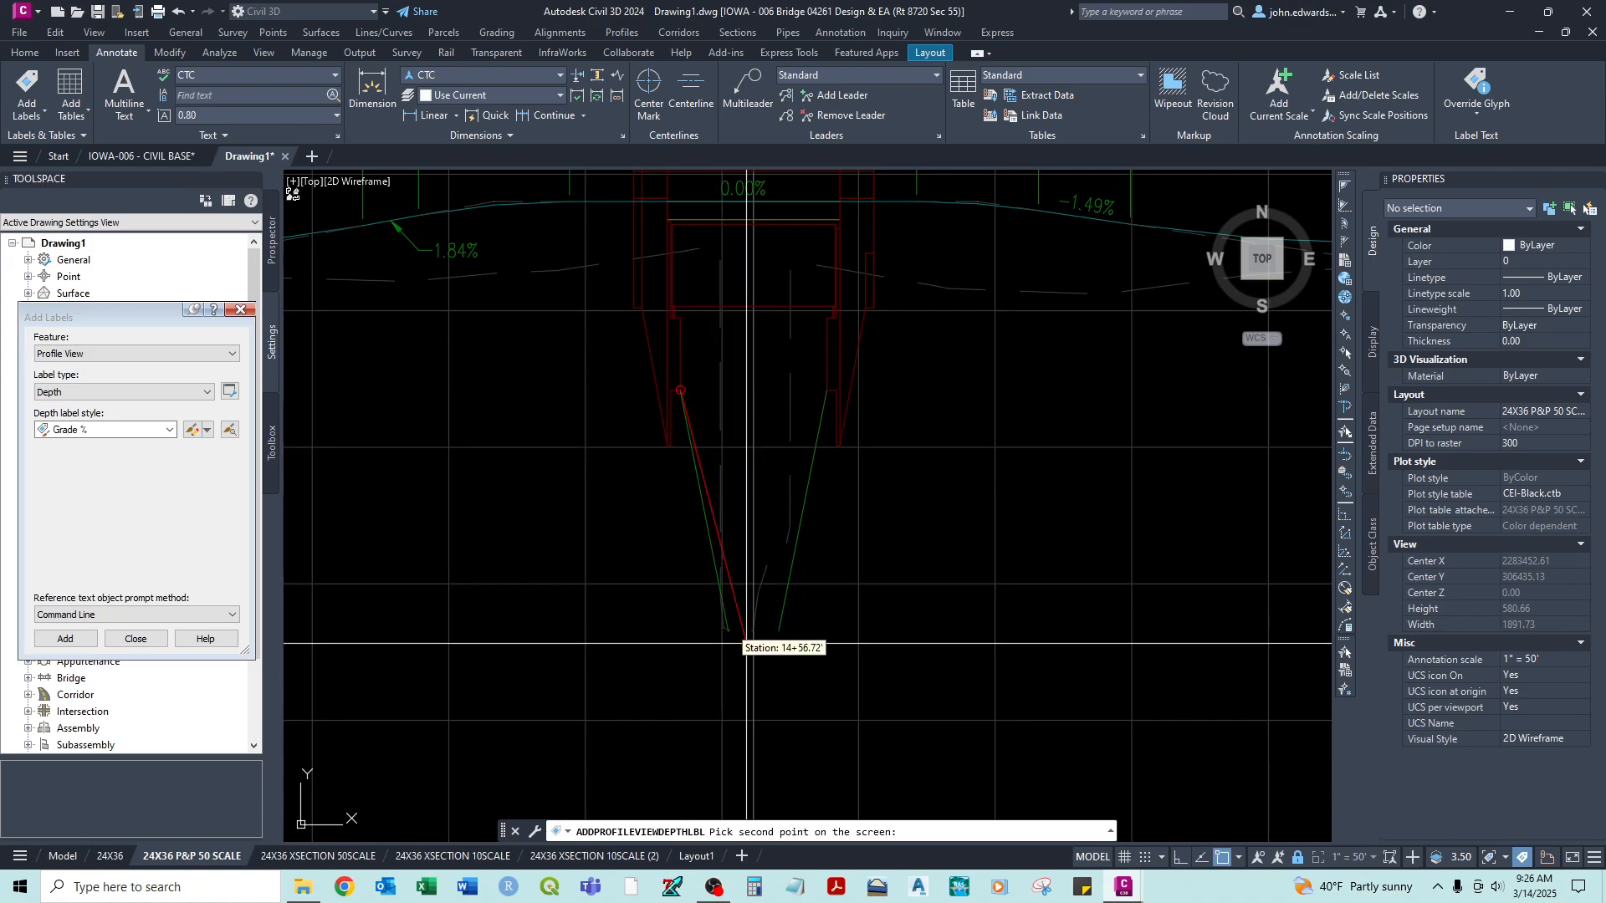
pyautogui.scroll(2, 728, 631)
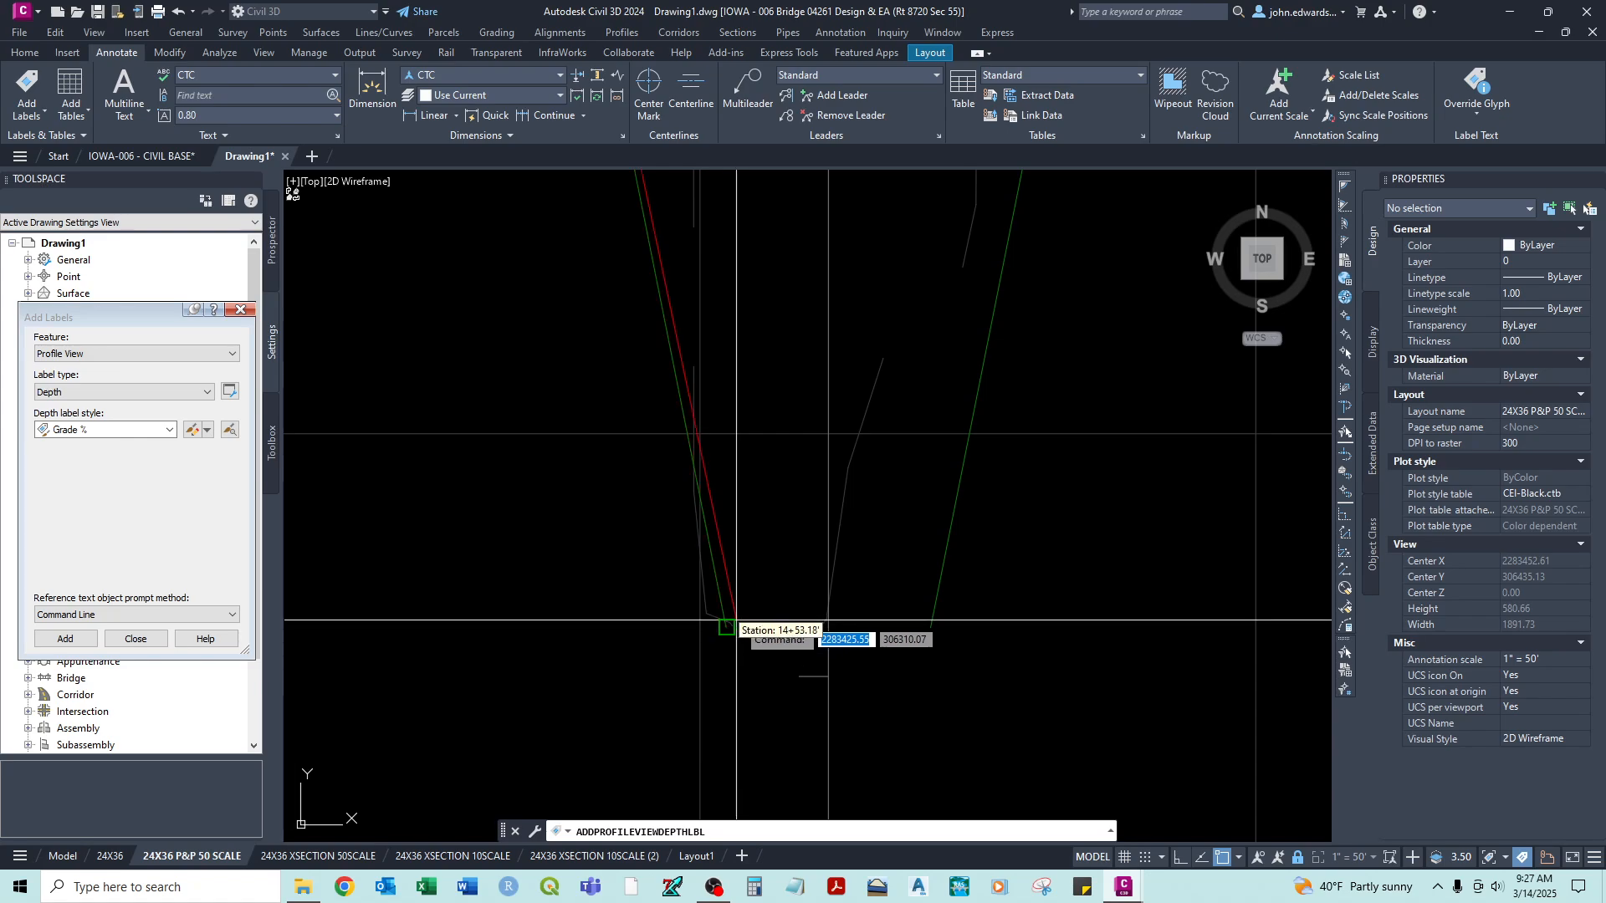
pyautogui.scroll(-2, 745, 591)
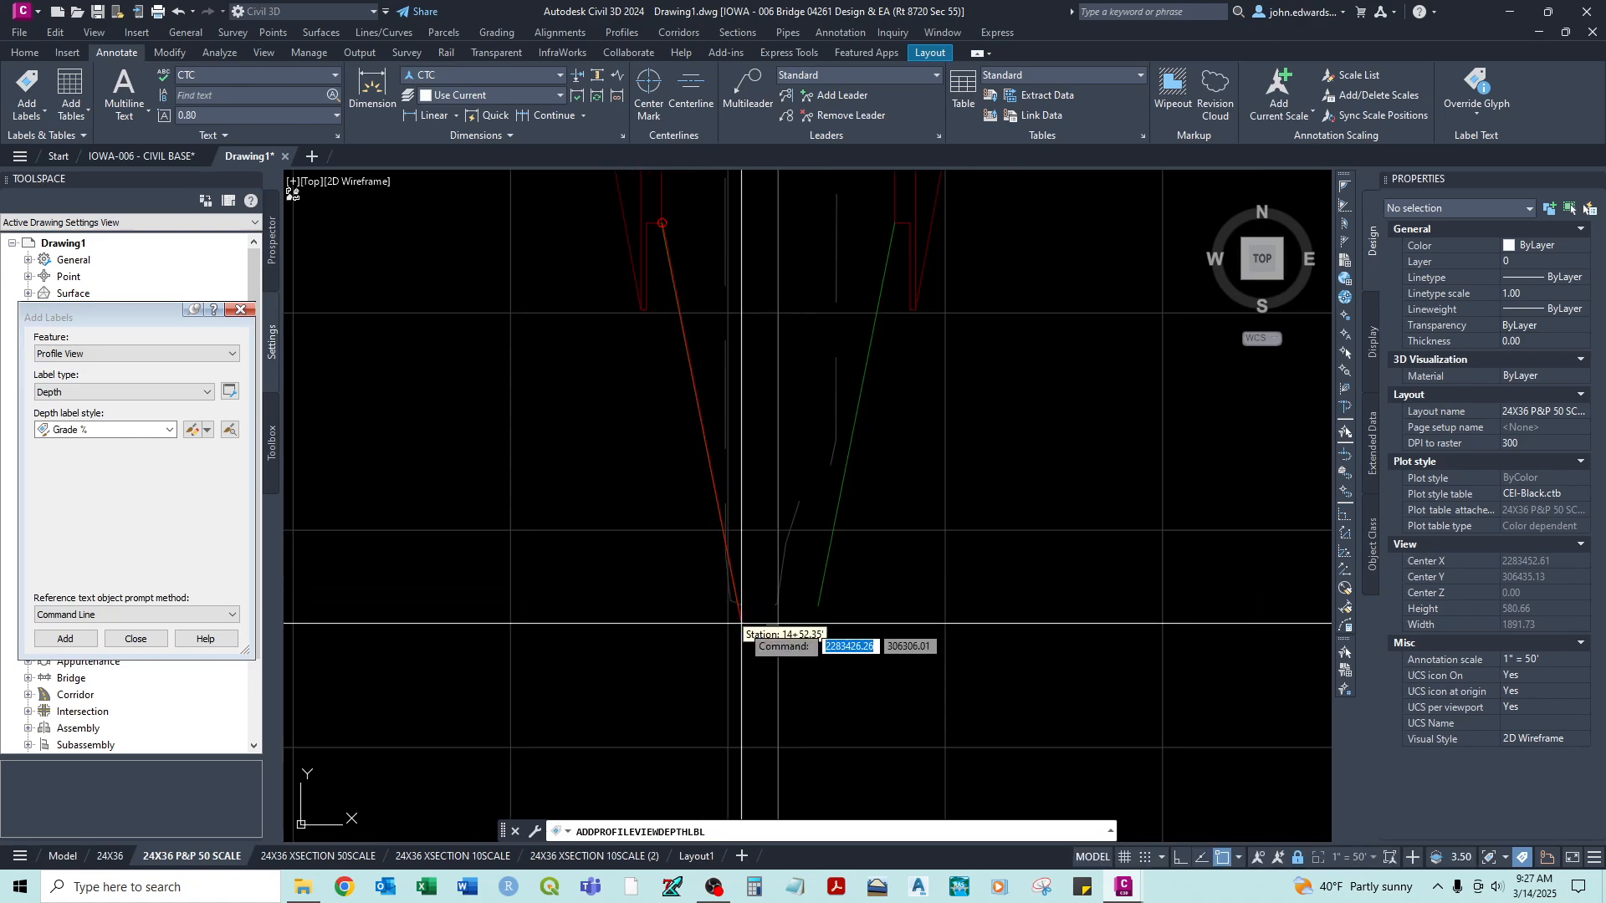
pyautogui.scroll(2, 738, 635)
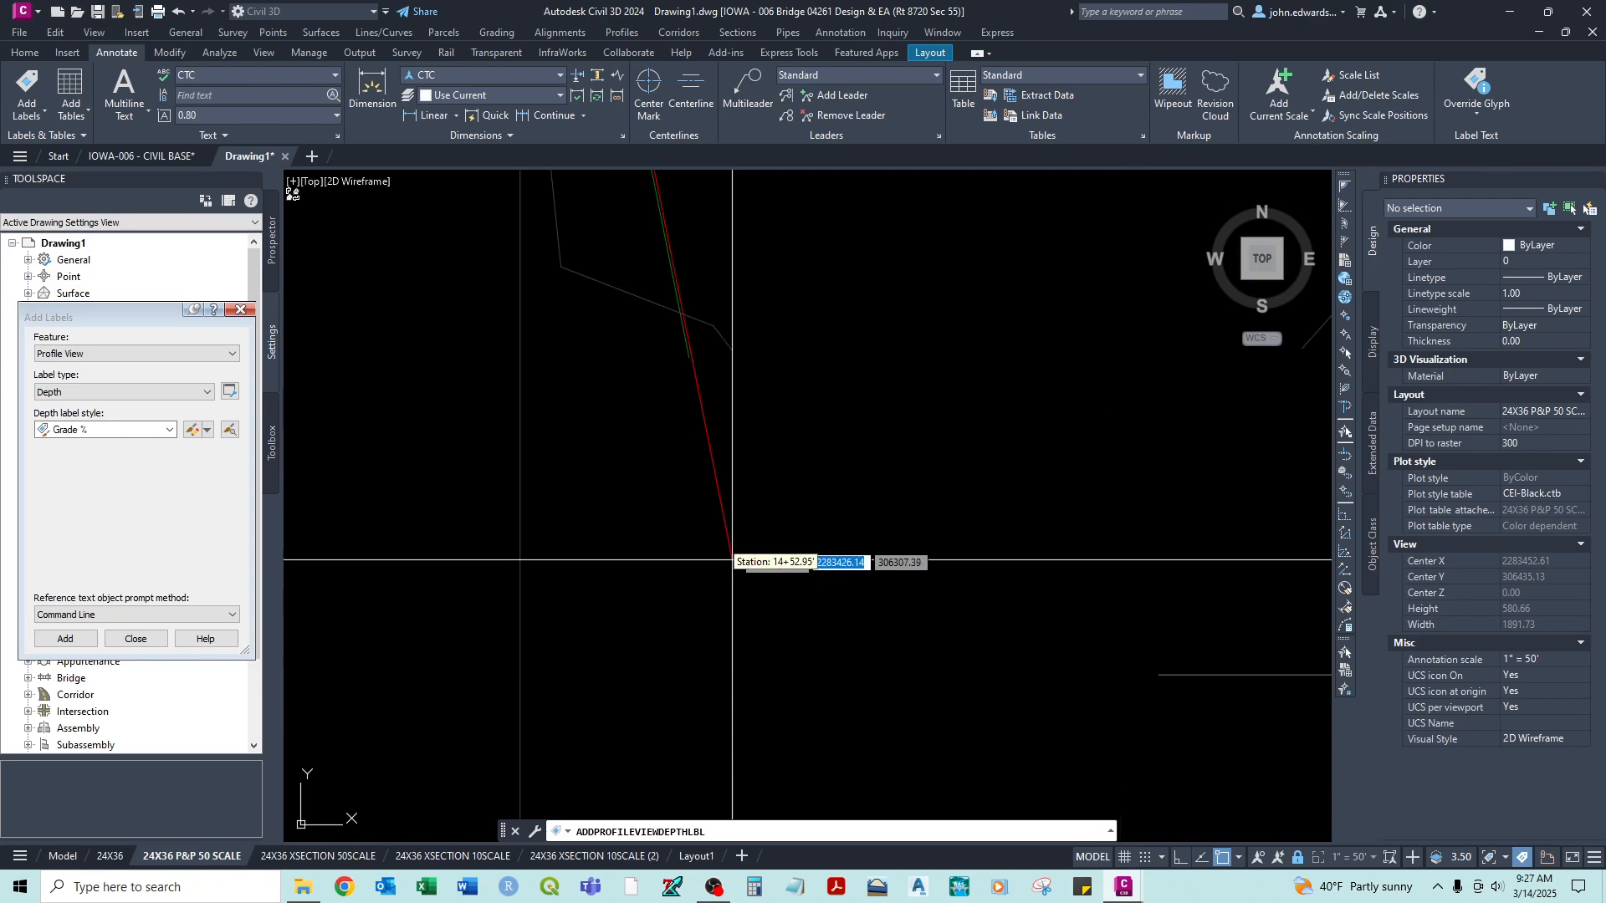
pyautogui.click(689, 357)
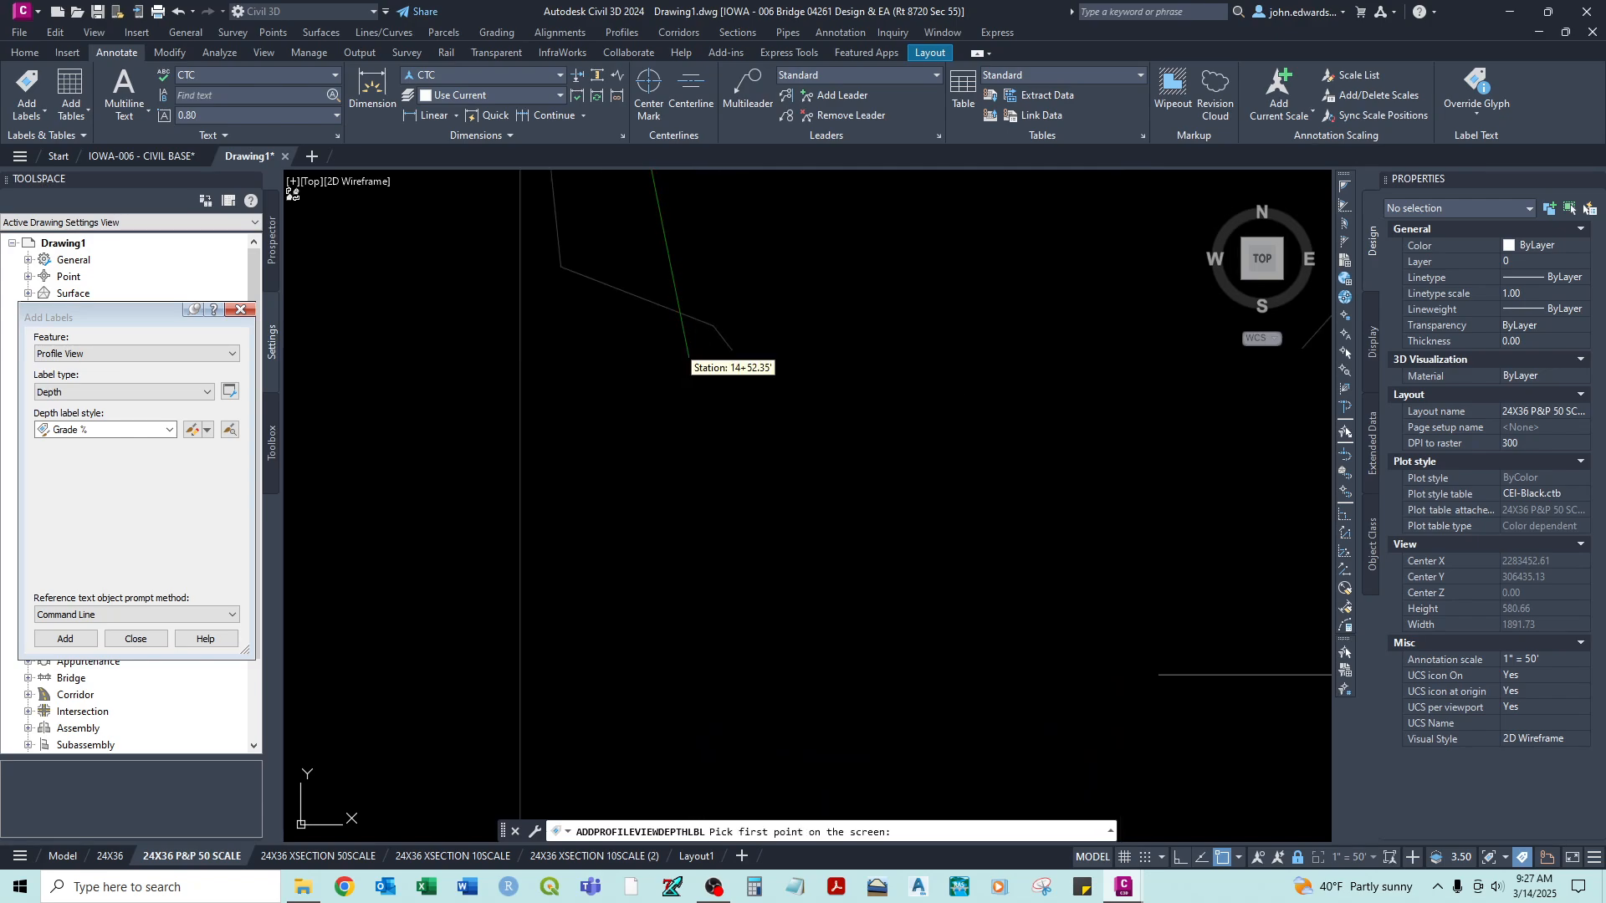
pyautogui.scroll(-4, 763, 387)
pyautogui.press('Escape')
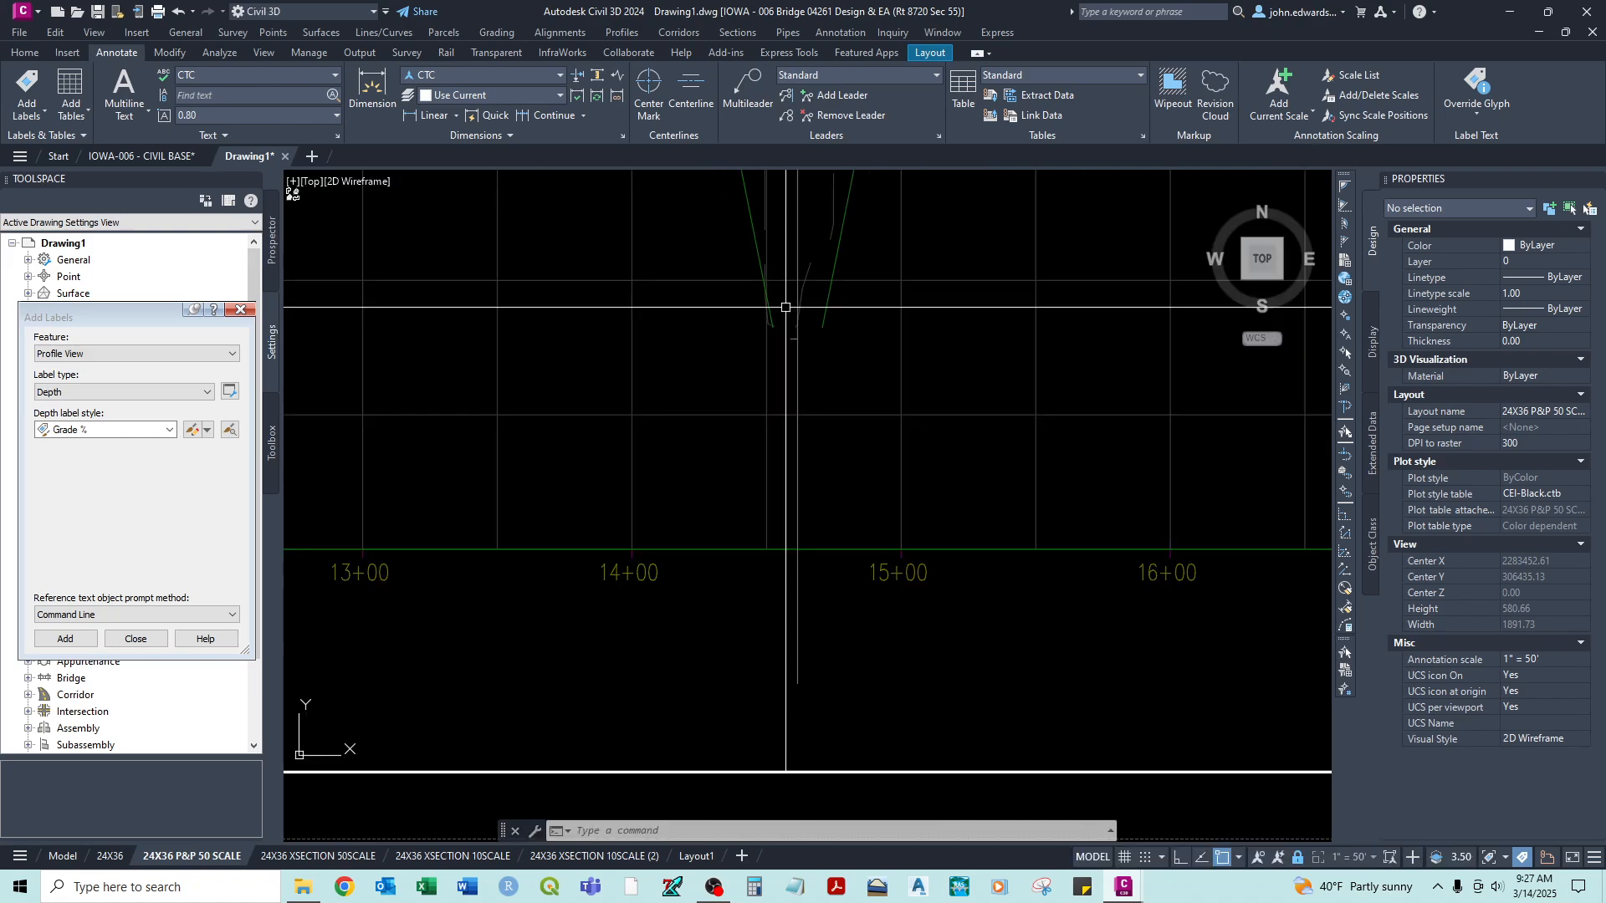
# - Return to paper space on the plan and profile sheet and open the 24X36 XSECTION 10SCALE layout
pyautogui.scroll(-4, 835, 614)
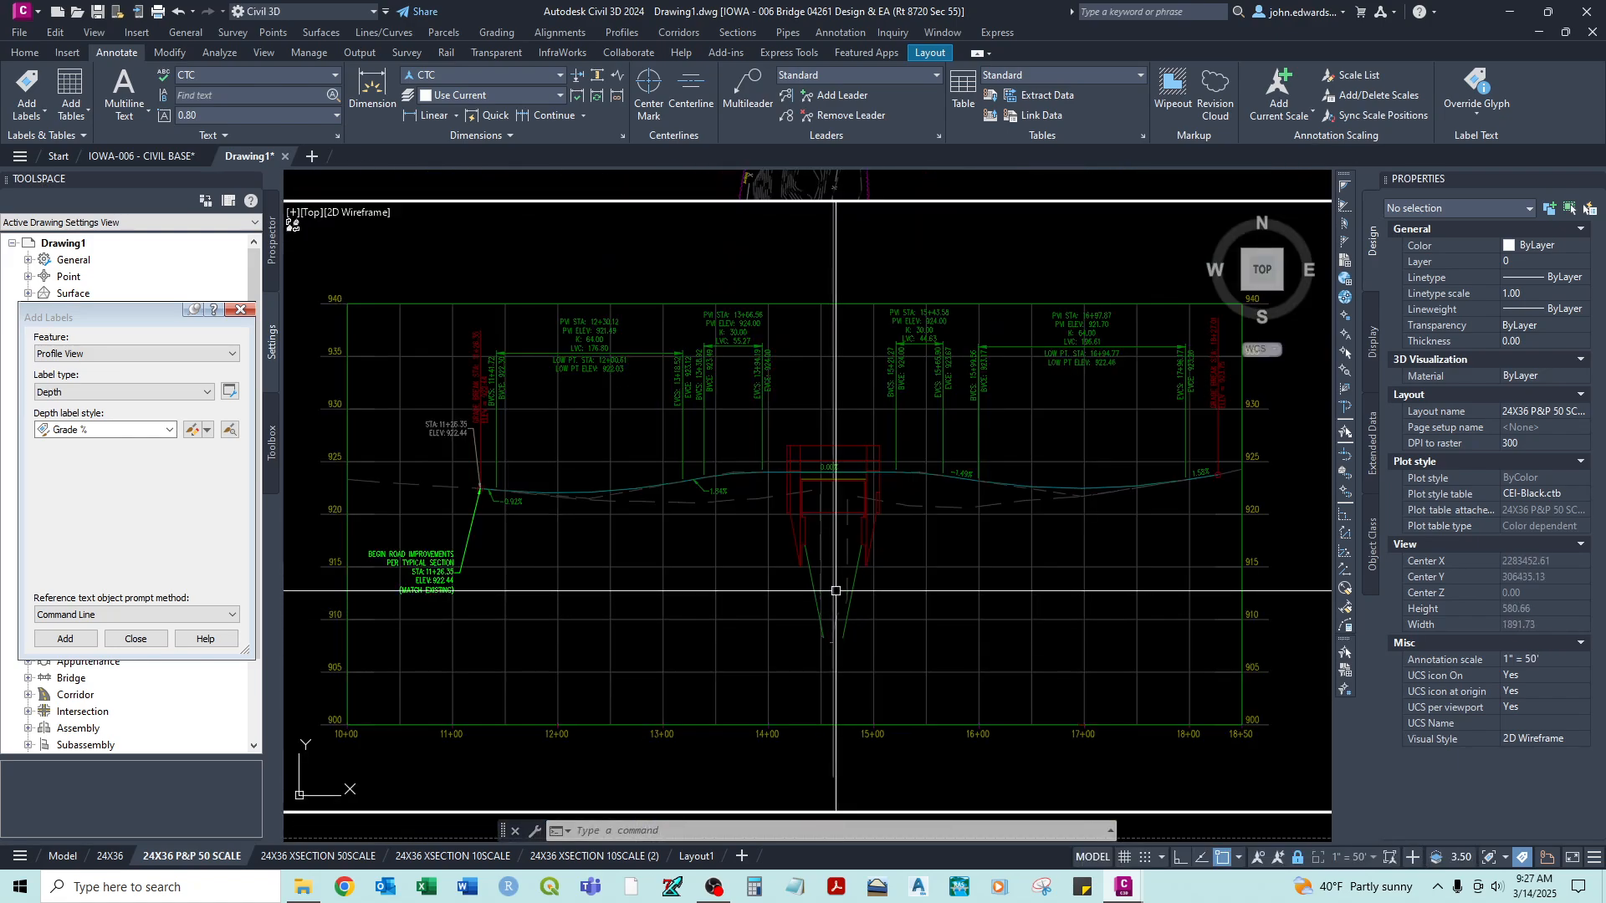
pyautogui.scroll(2, 836, 590)
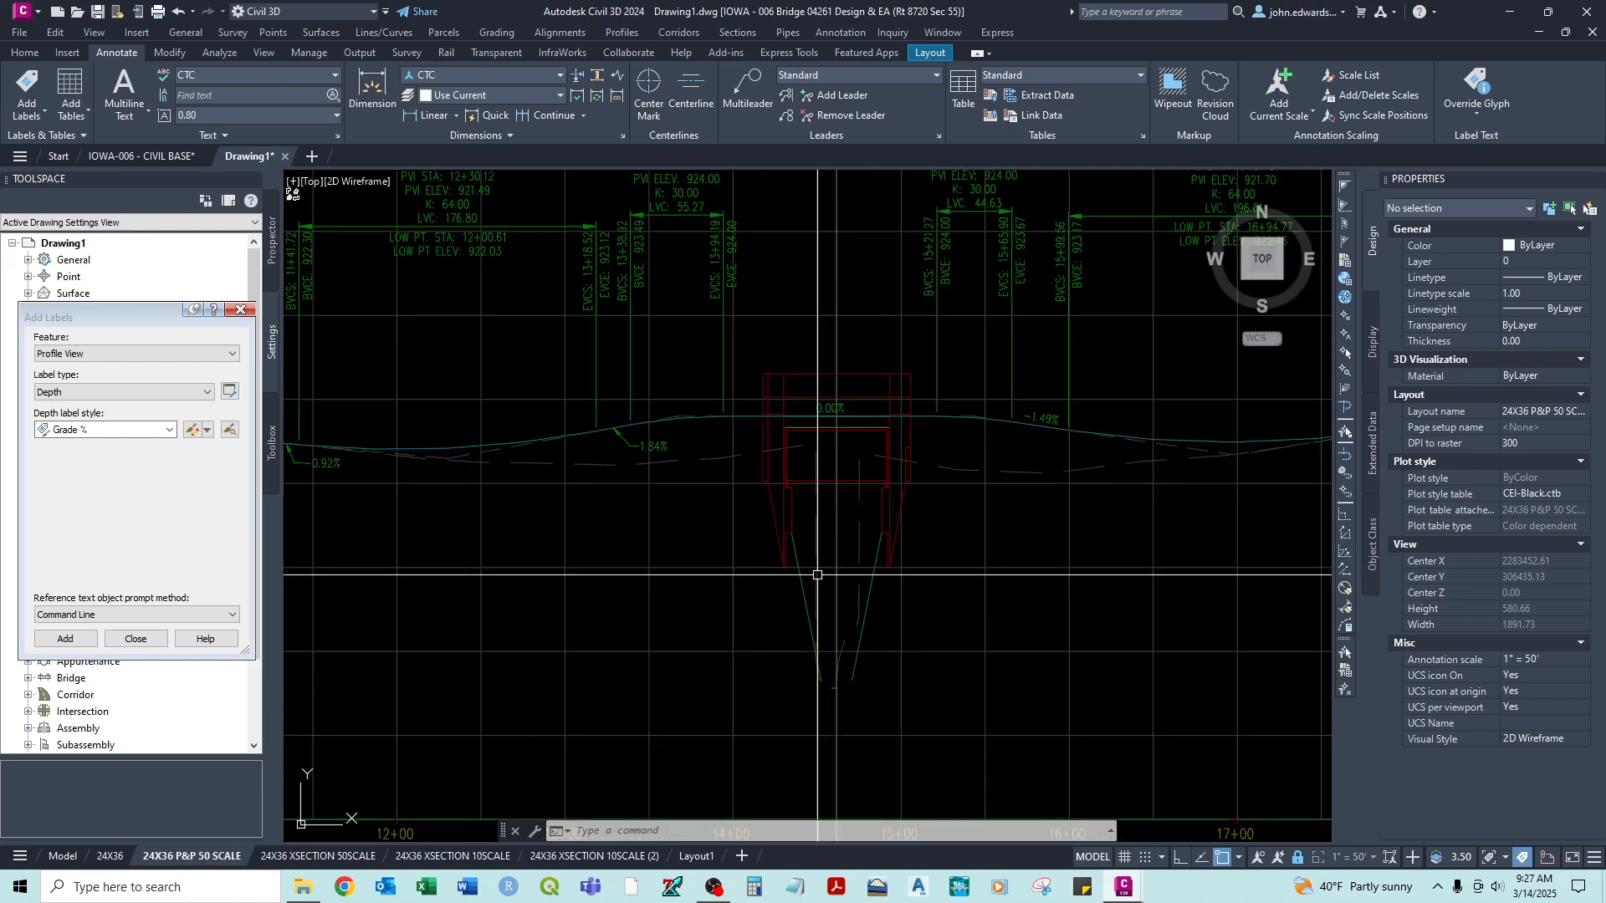
pyautogui.moveTo(839, 587); pyautogui.dragTo(866, 567, button='middle')
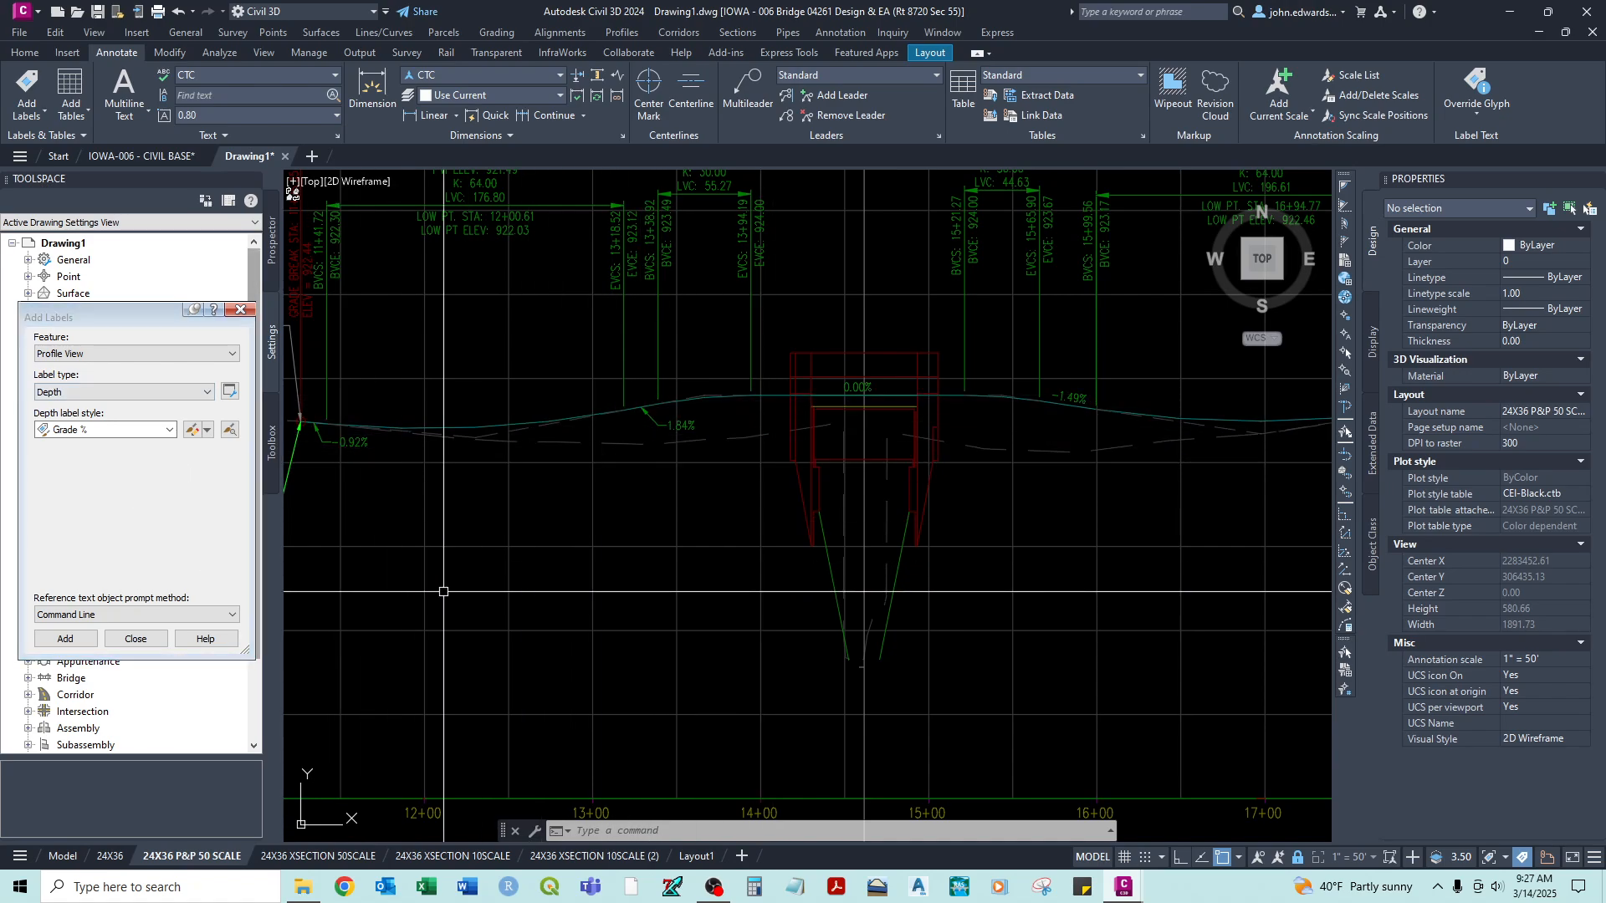
pyautogui.scroll(-3, 859, 403)
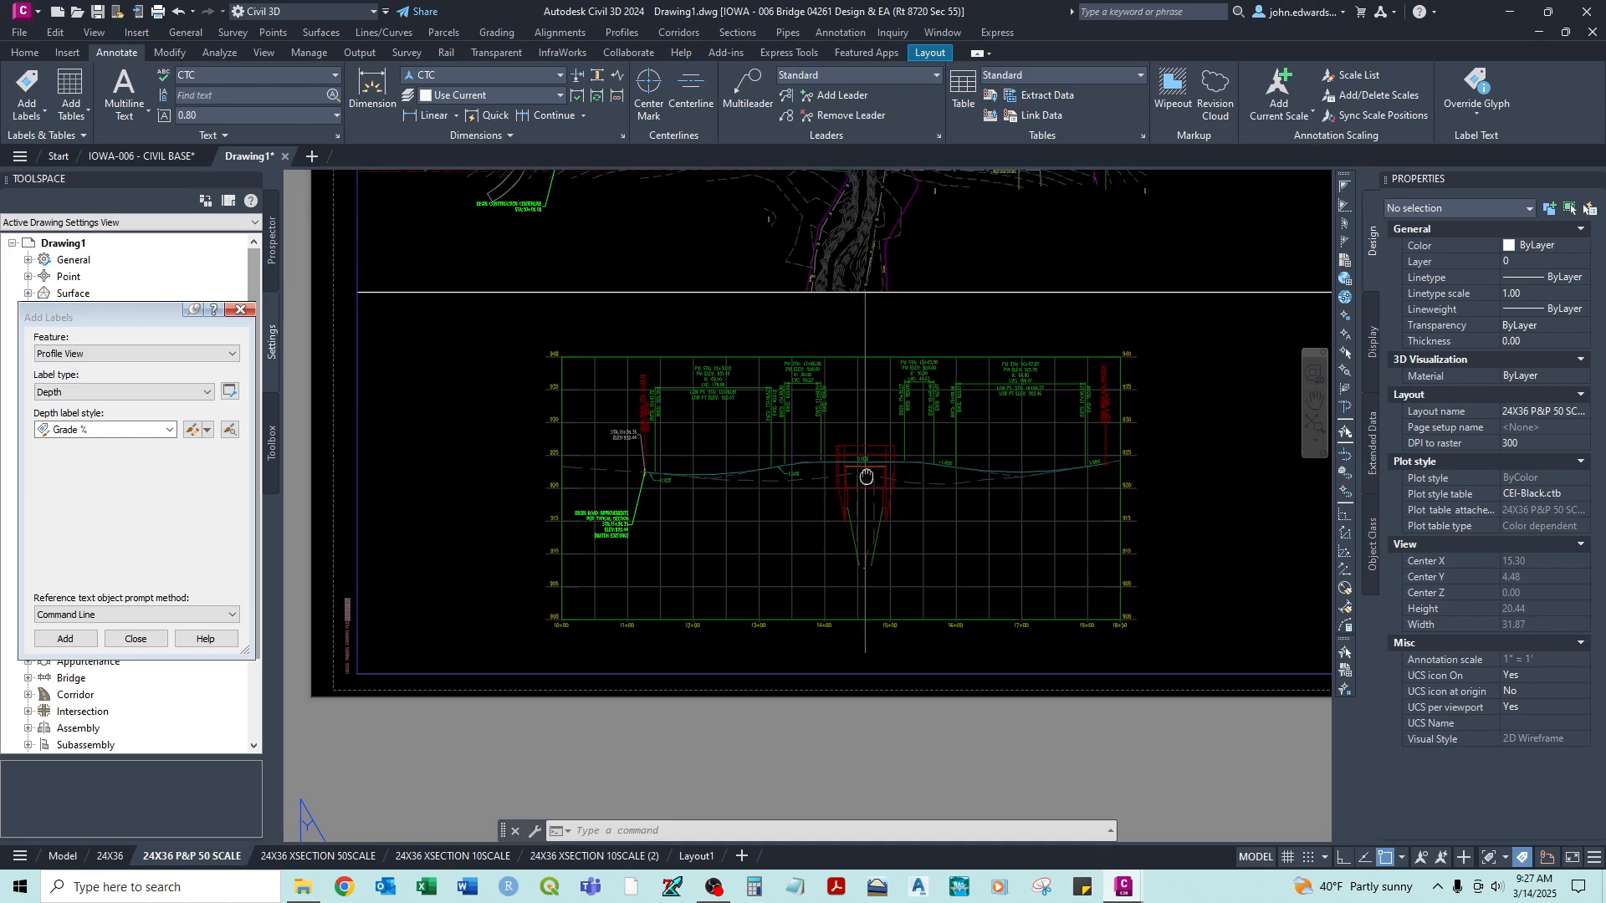
pyautogui.doubleClick(367, 458)
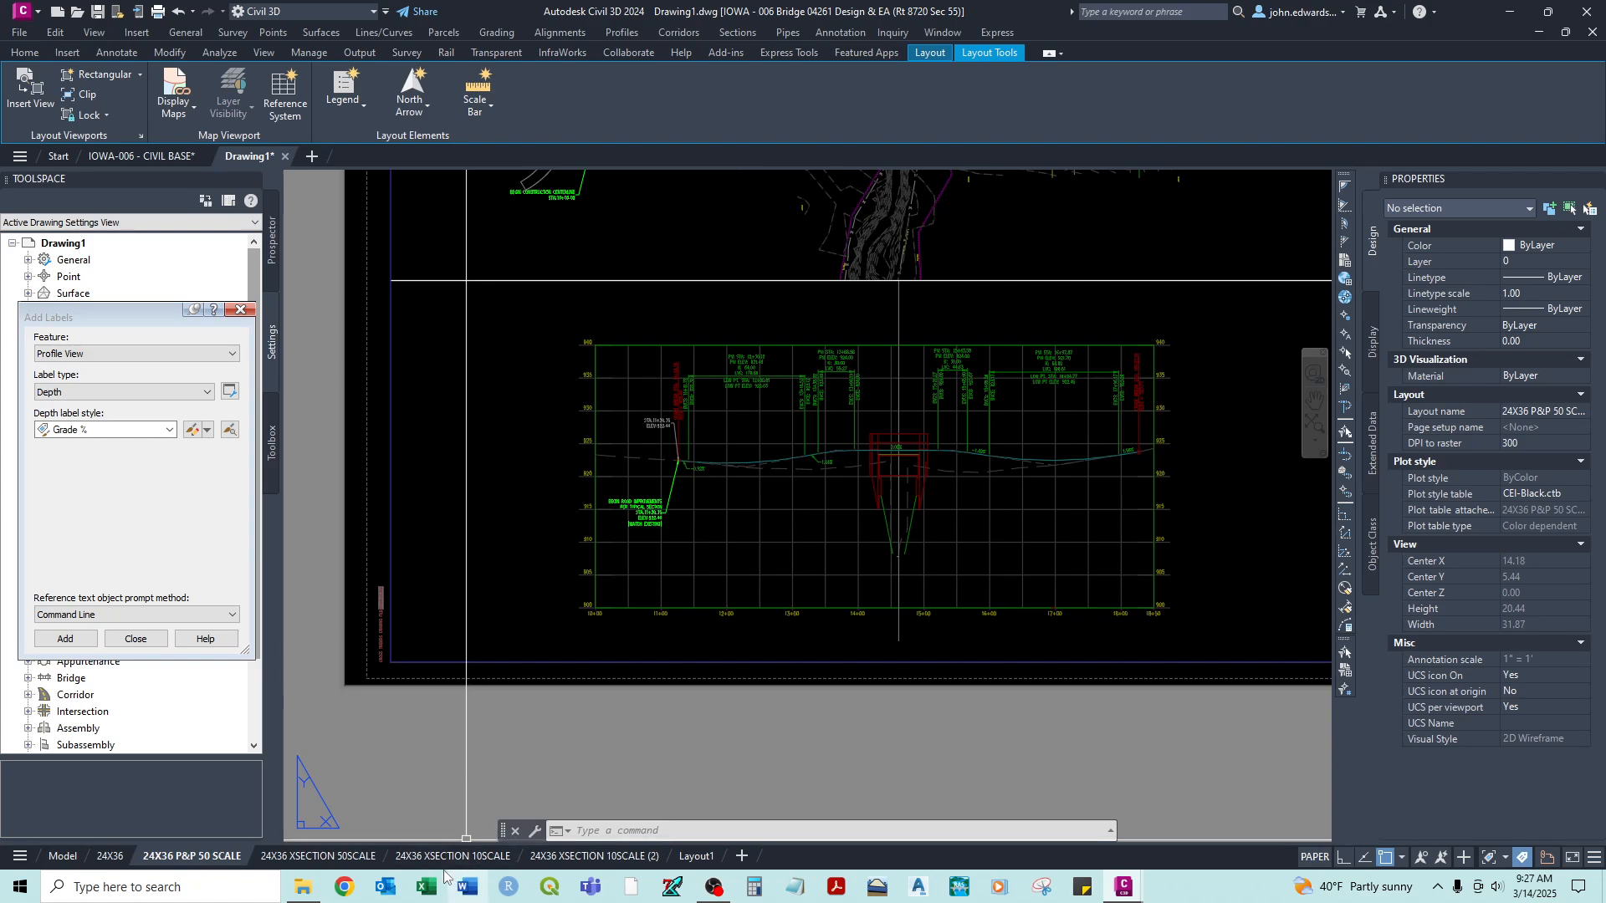
pyautogui.click(484, 857)
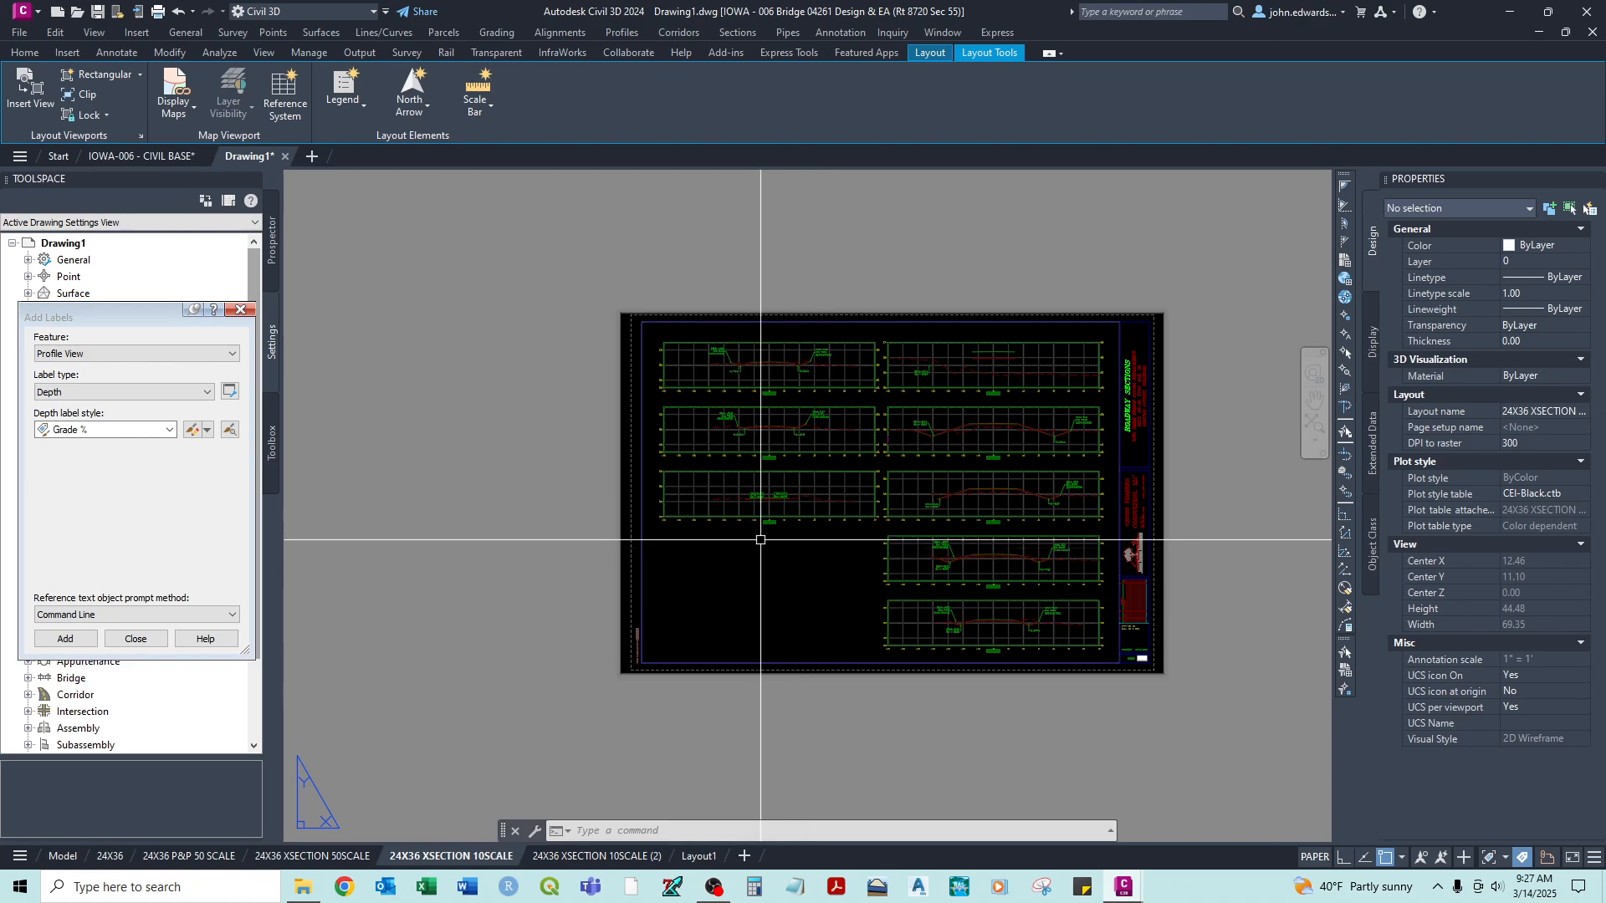
# - Check the section labels at station 11+26.35 and regenerate all viewports of the drawing
pyautogui.scroll(4, 760, 539)
pyautogui.scroll(-2, 753, 531)
pyautogui.moveTo(836, 549); pyautogui.dragTo(787, 520, button='middle')
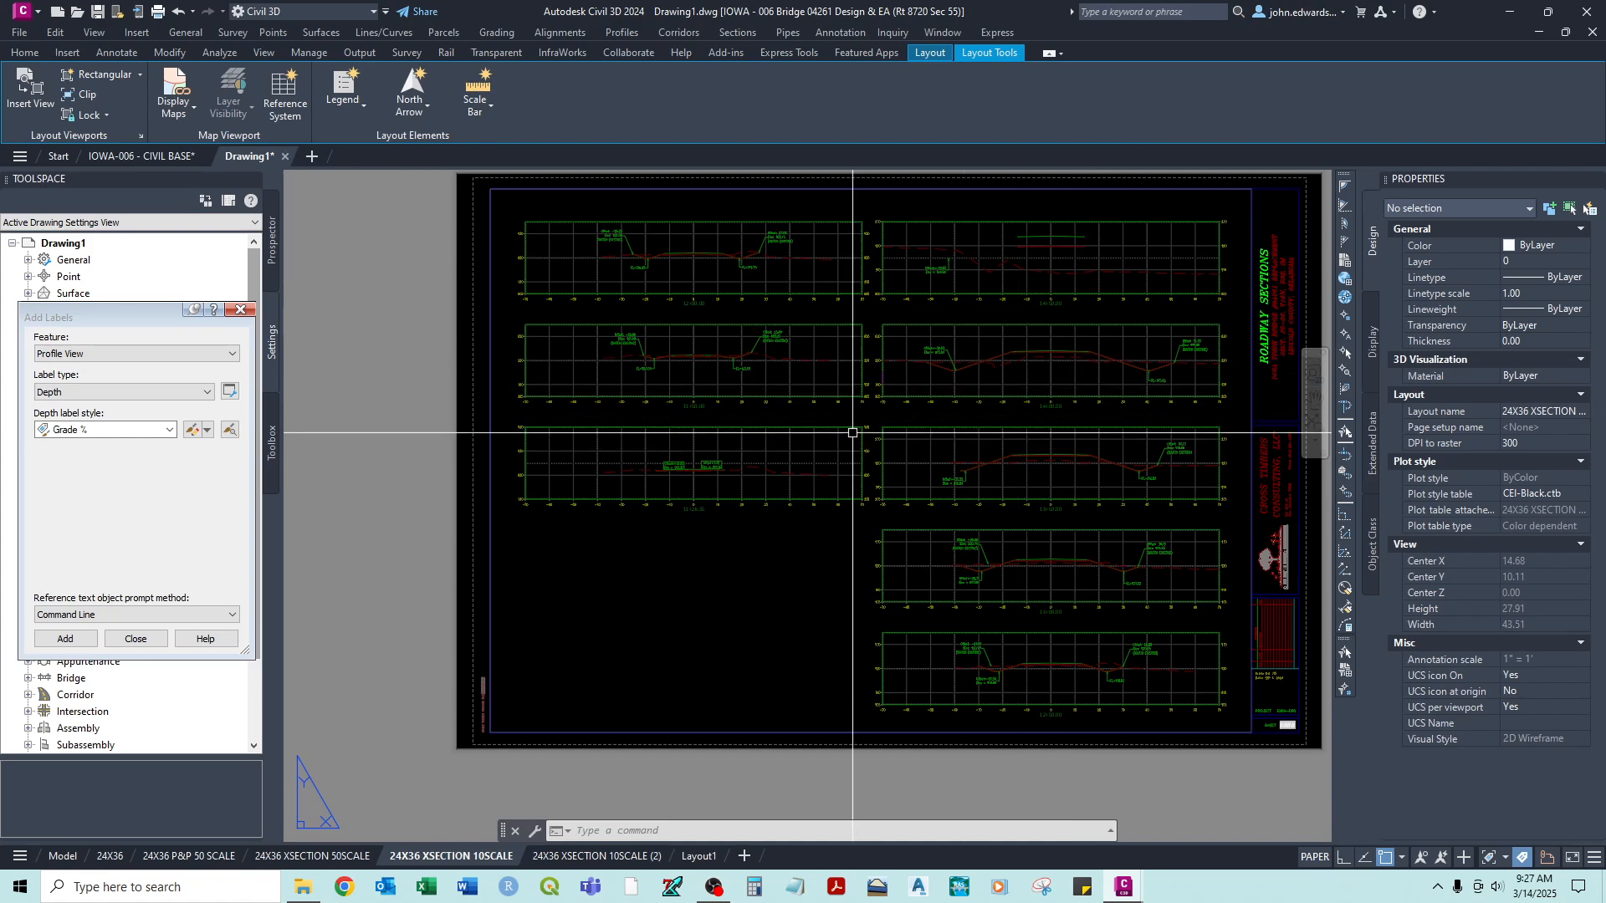
pyautogui.scroll(4, 675, 467)
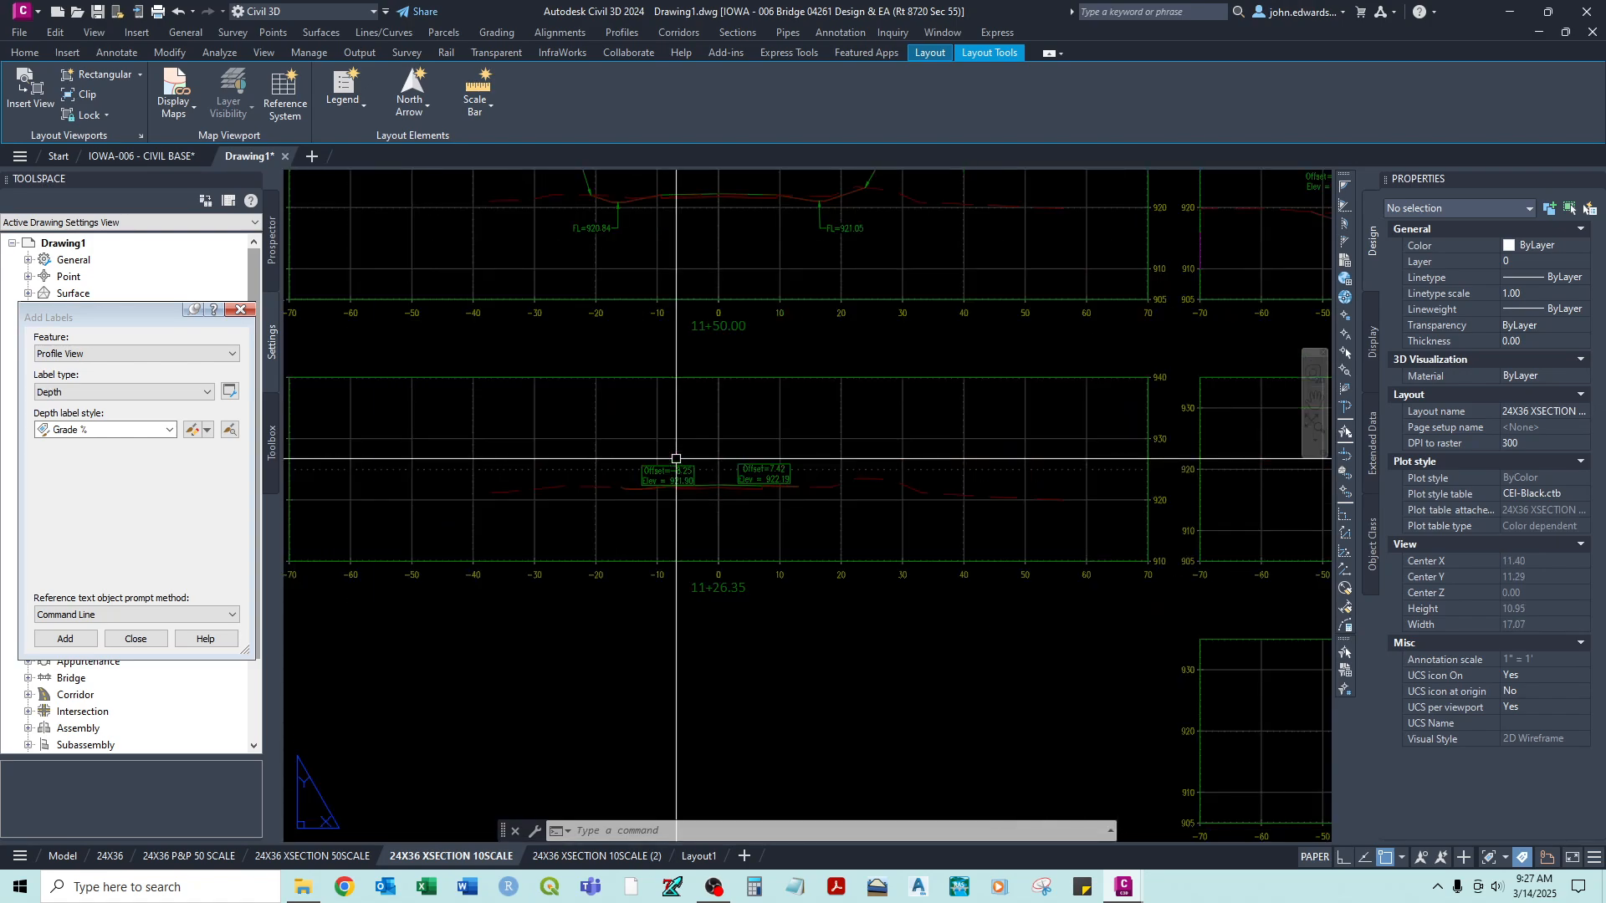
pyautogui.write('REGENA')
pyautogui.press('Return')
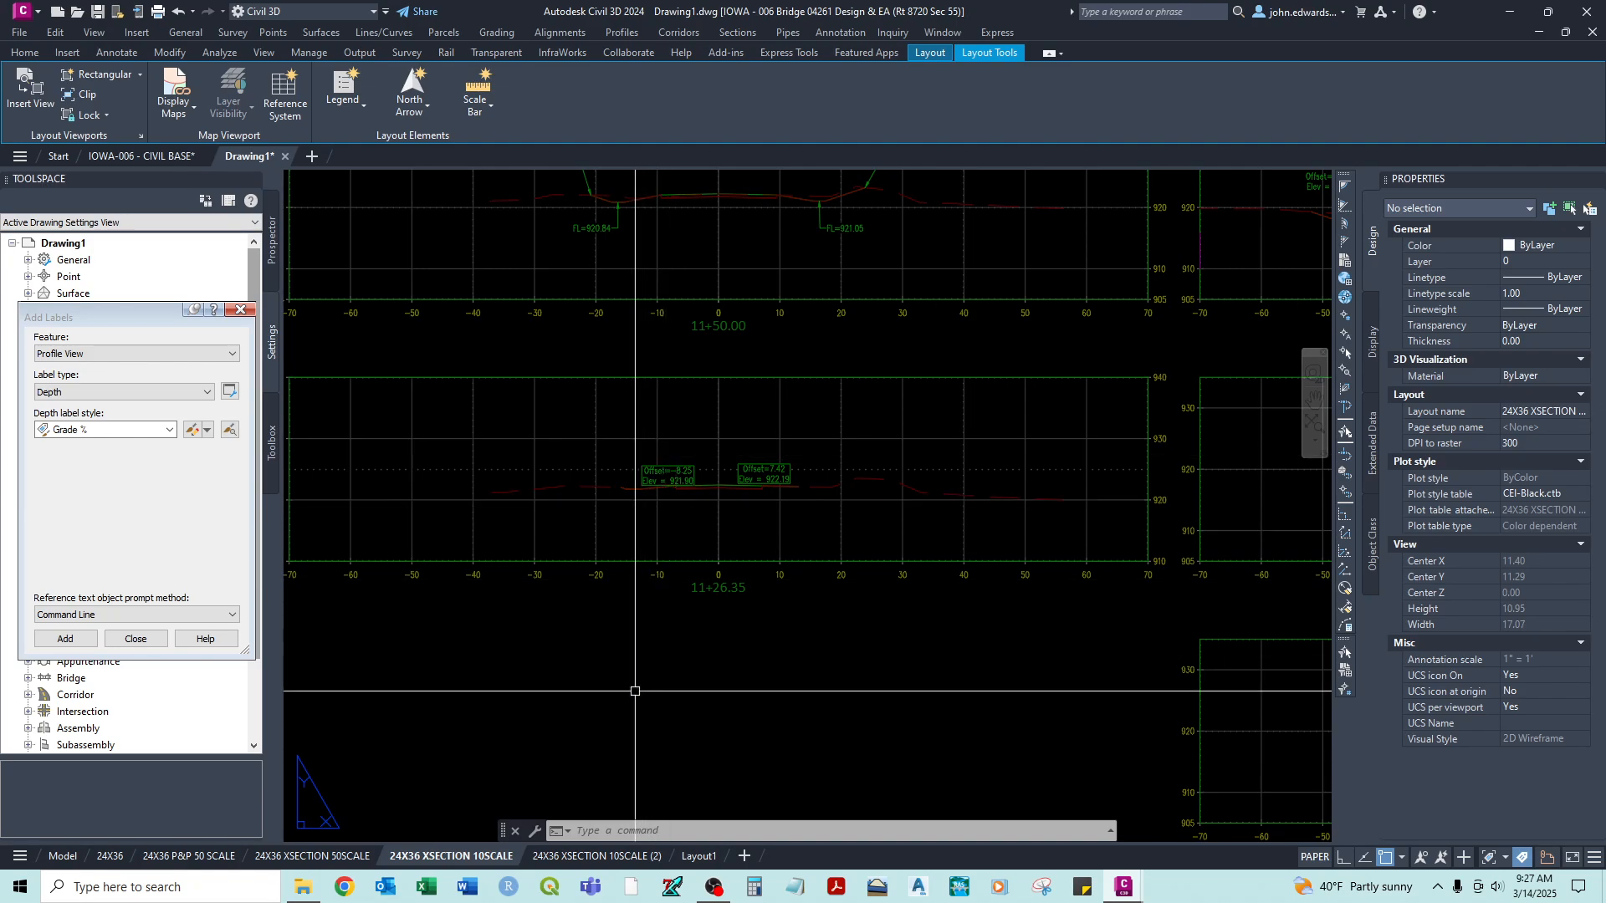
# - Refresh the cross-section labels in model space by switching the annotation scale to 1" = 50' and back to 1"=10'
pyautogui.click(60, 855)
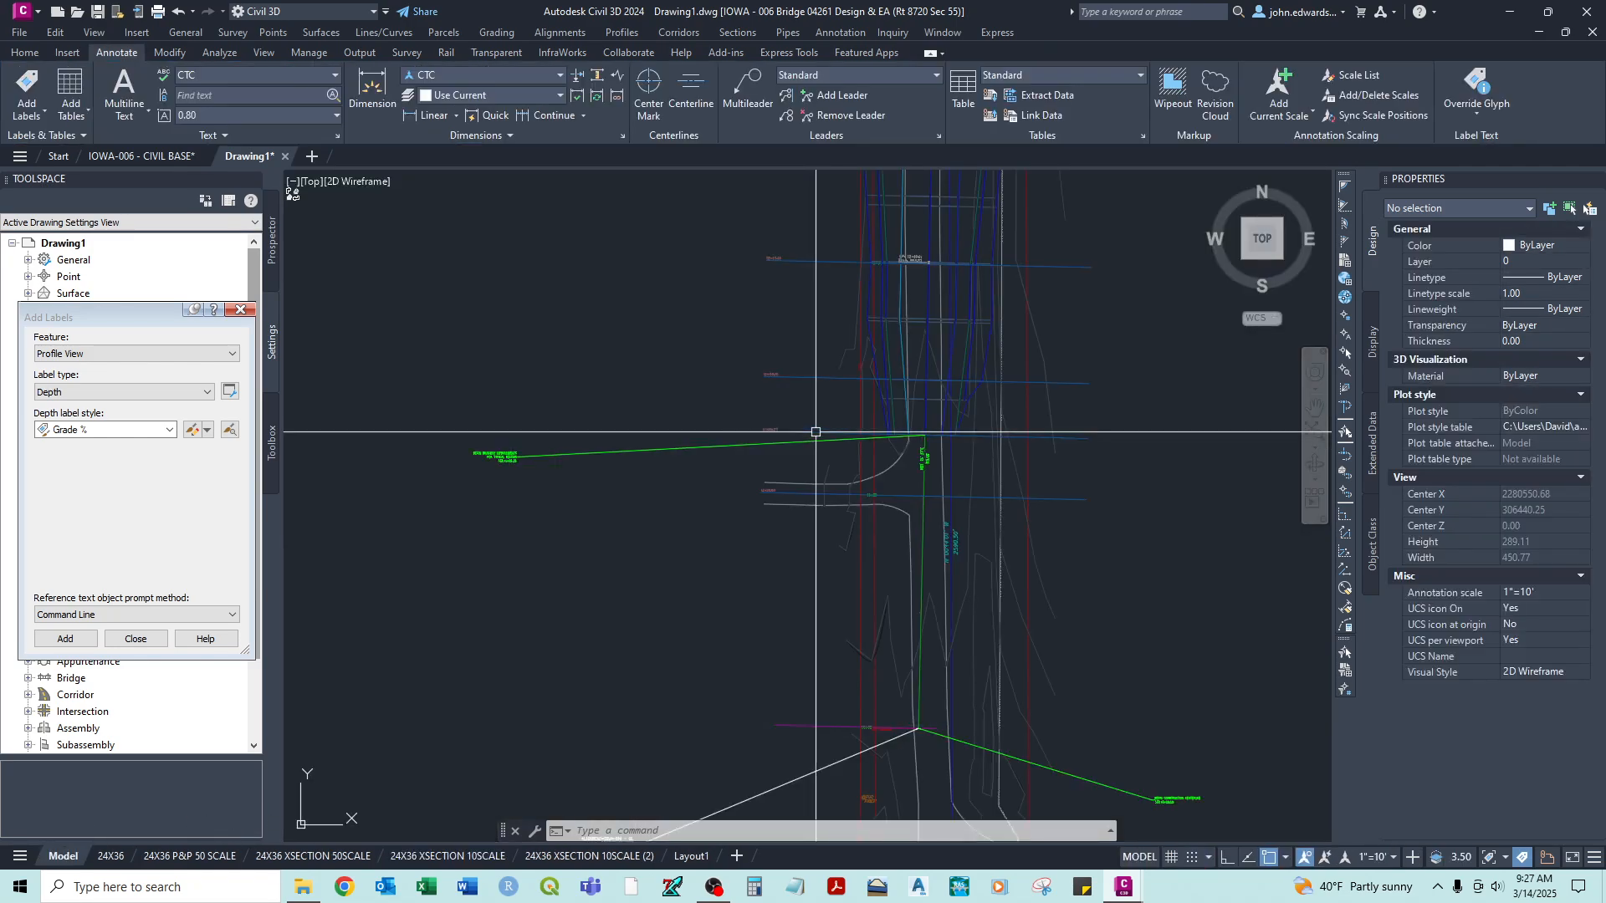
pyautogui.scroll(12, 1112, 476)
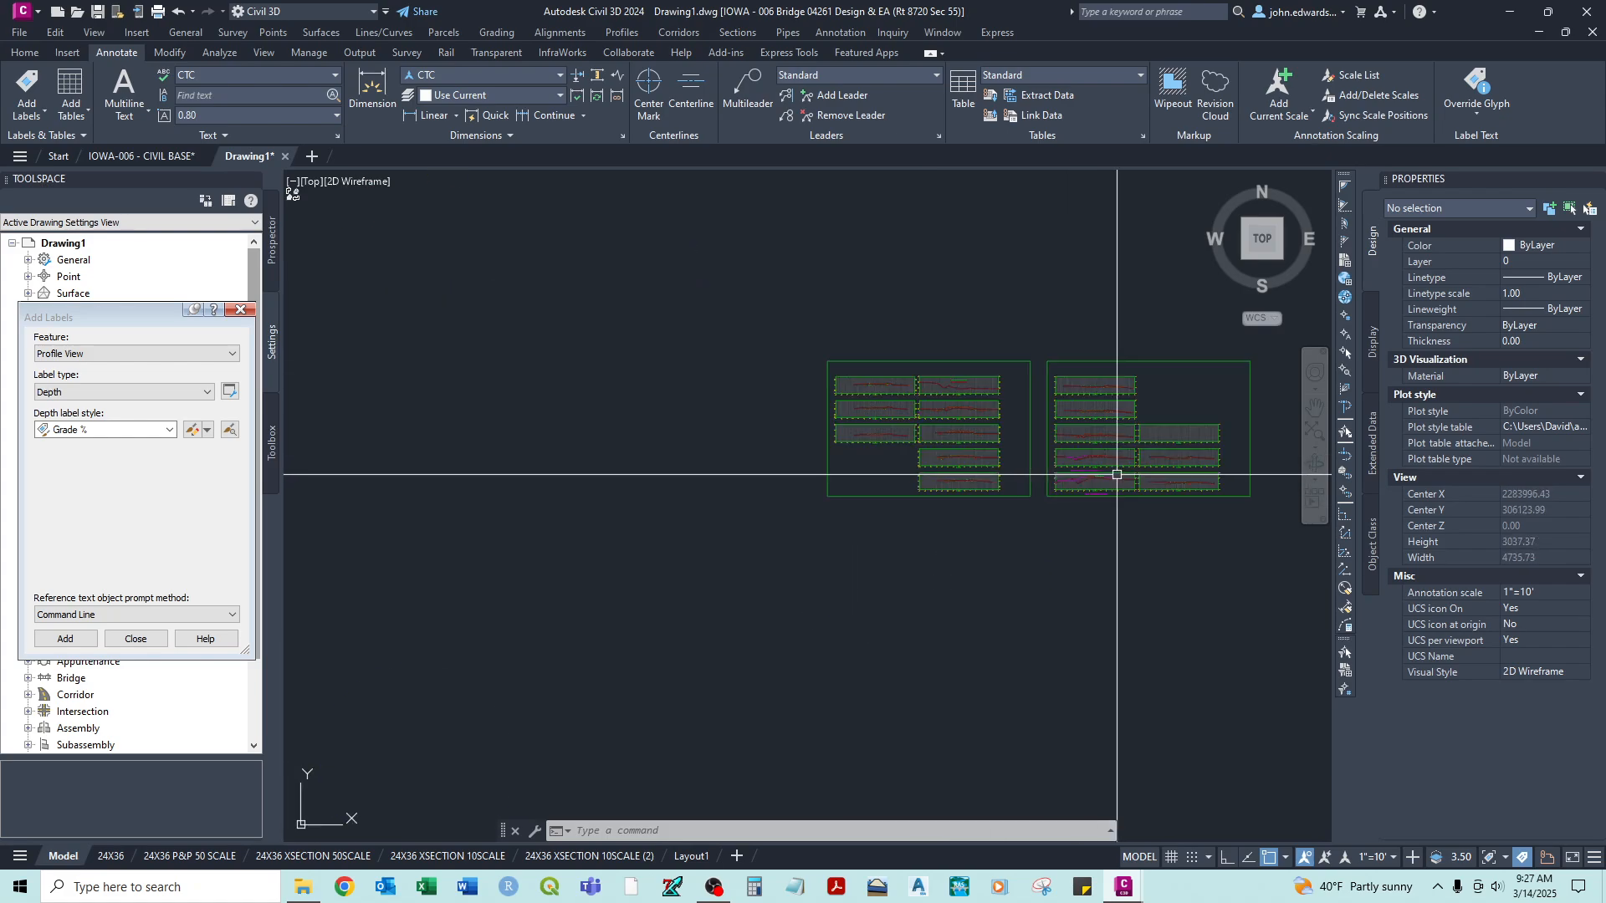
pyautogui.moveTo(1111, 466); pyautogui.dragTo(965, 521, button='middle')
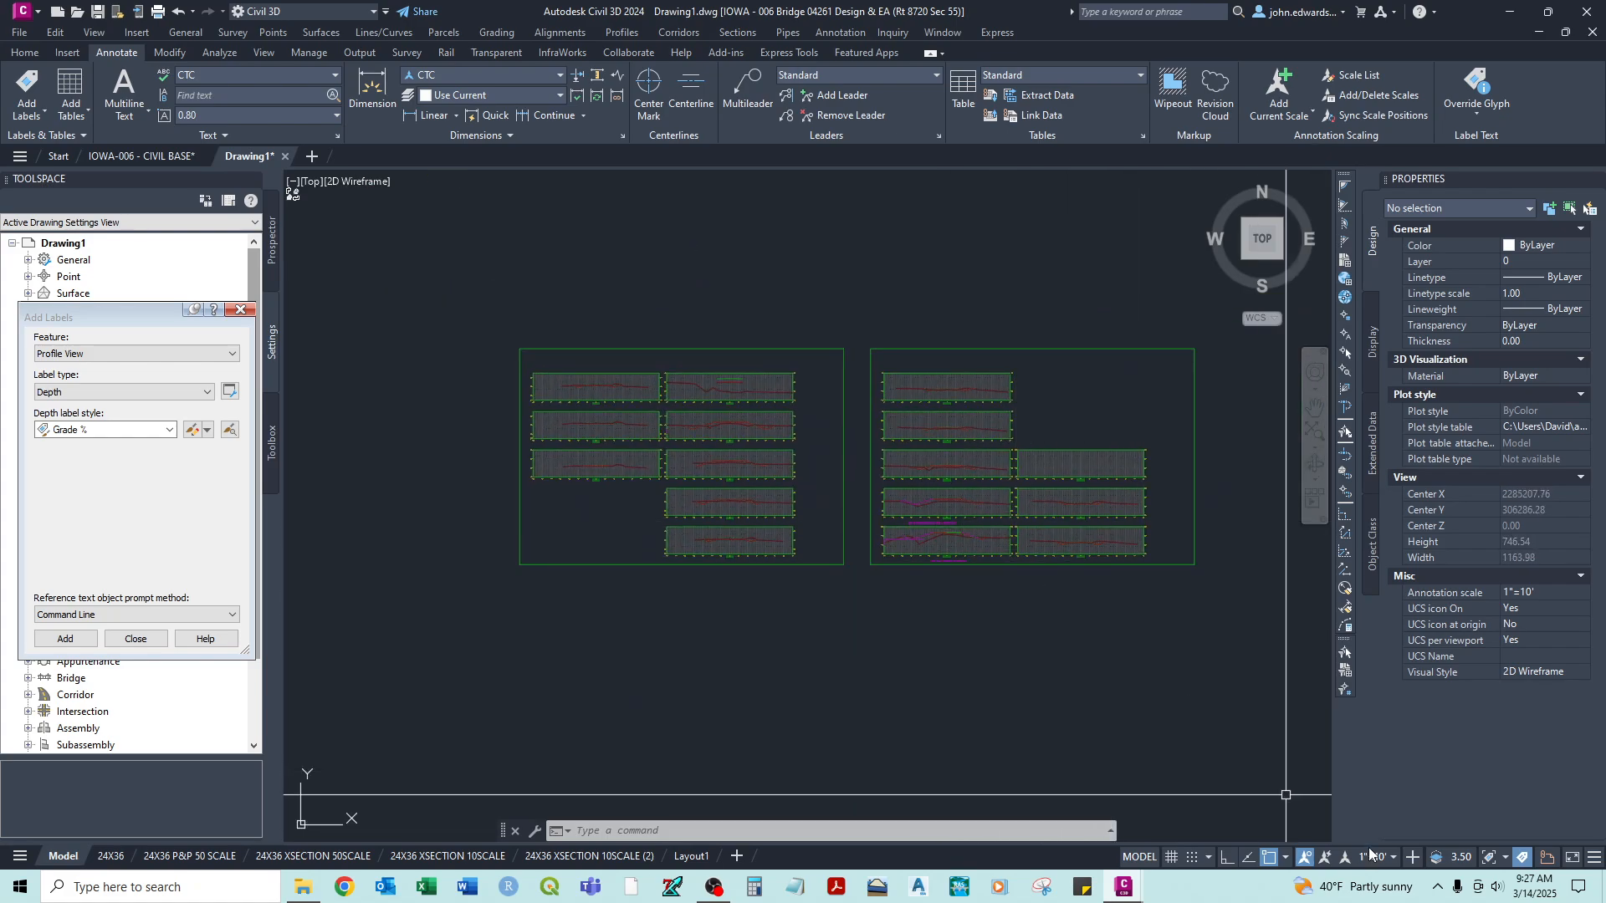
pyautogui.click(1393, 858)
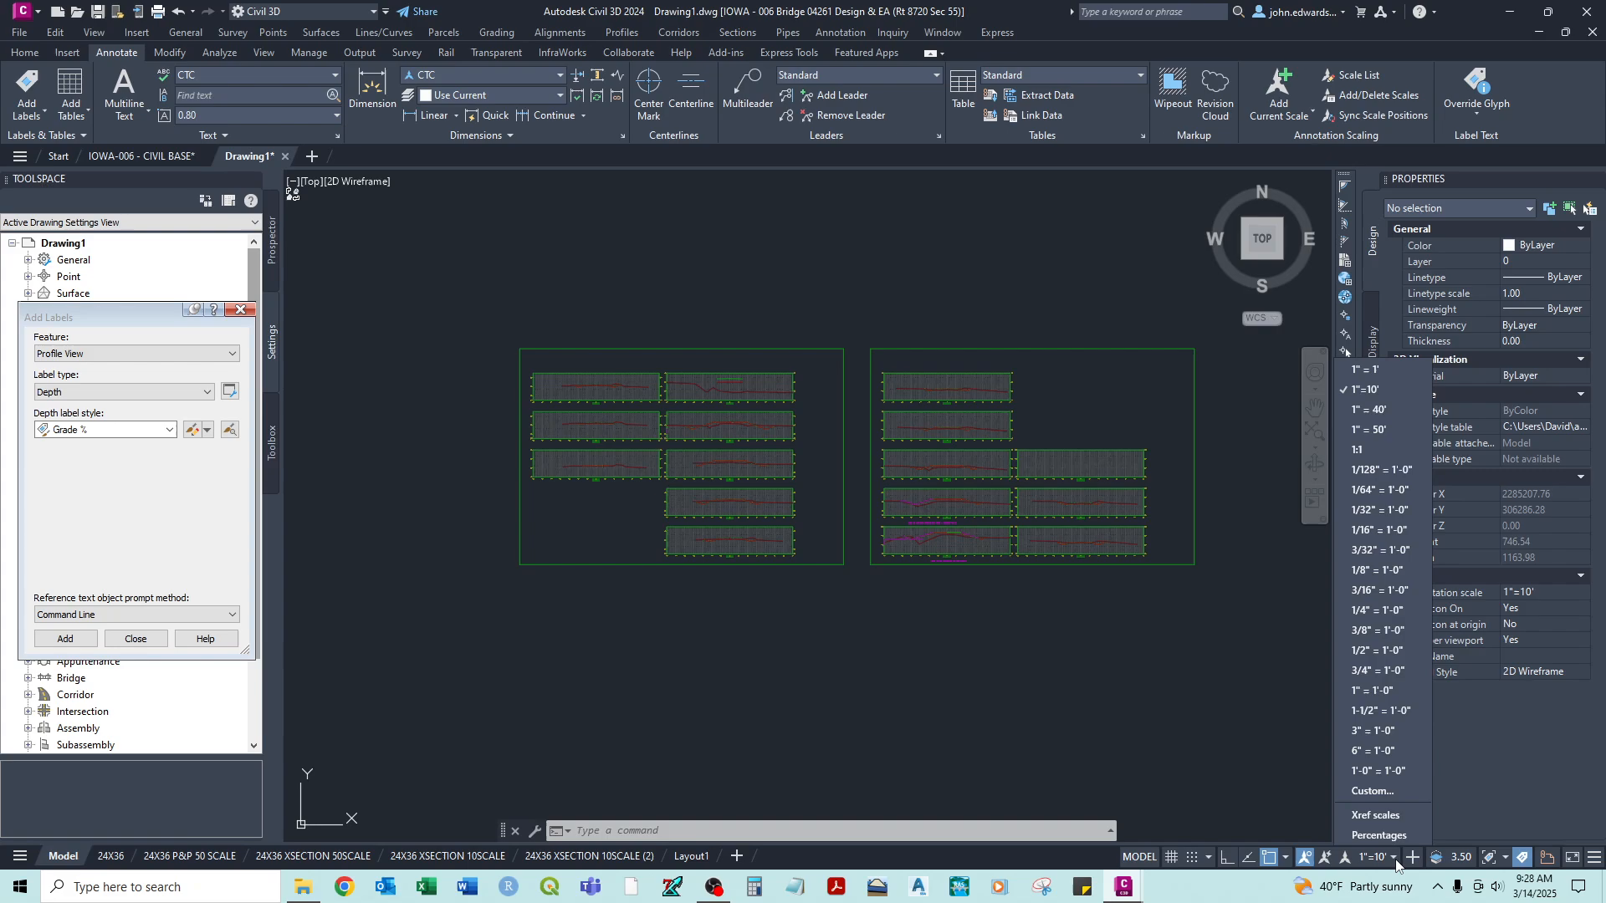
pyautogui.click(1372, 433)
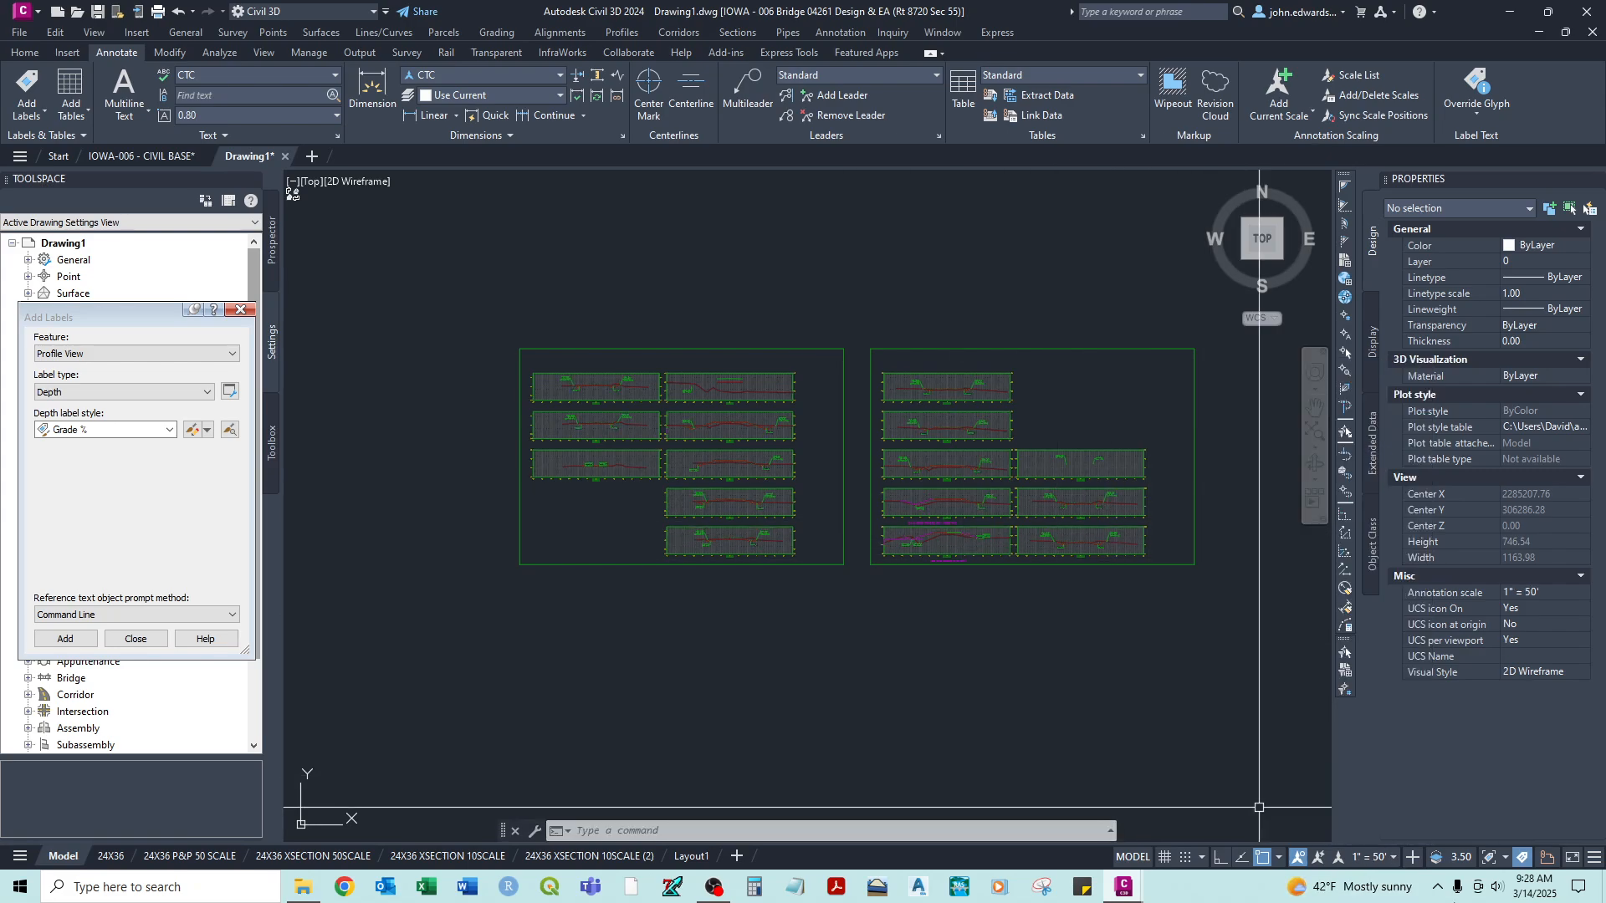
pyautogui.click(1394, 859)
pyautogui.click(1368, 389)
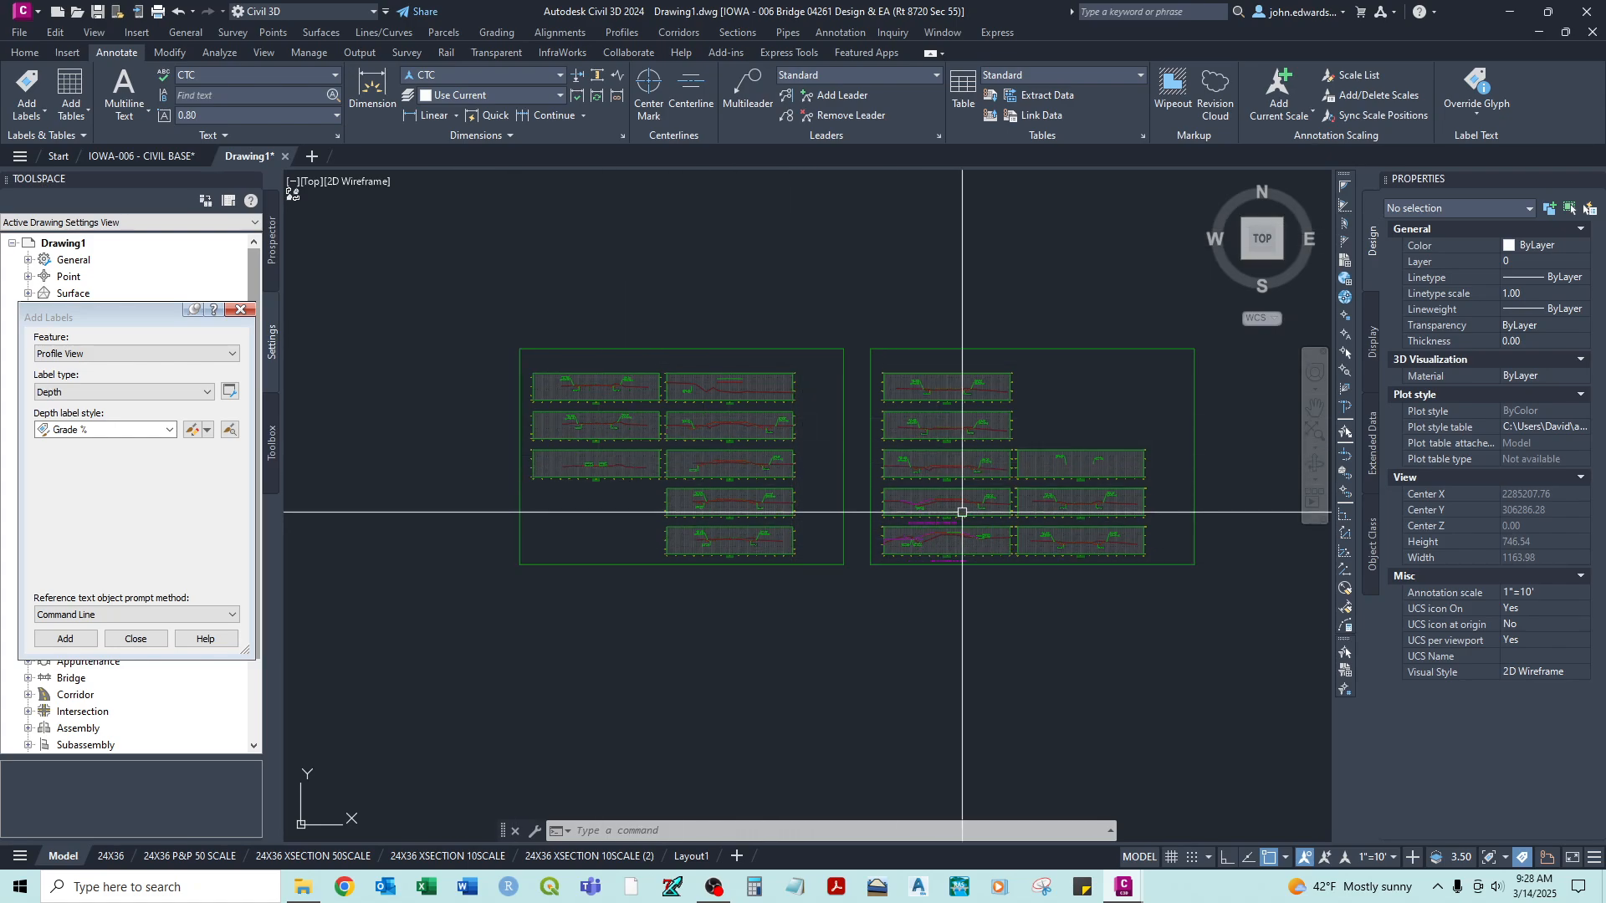
# - Regenerate all viewports of the drawing from inside the sheet viewport on the 24X36 XSECTION 10SCALE layout
pyautogui.scroll(10, 778, 476)
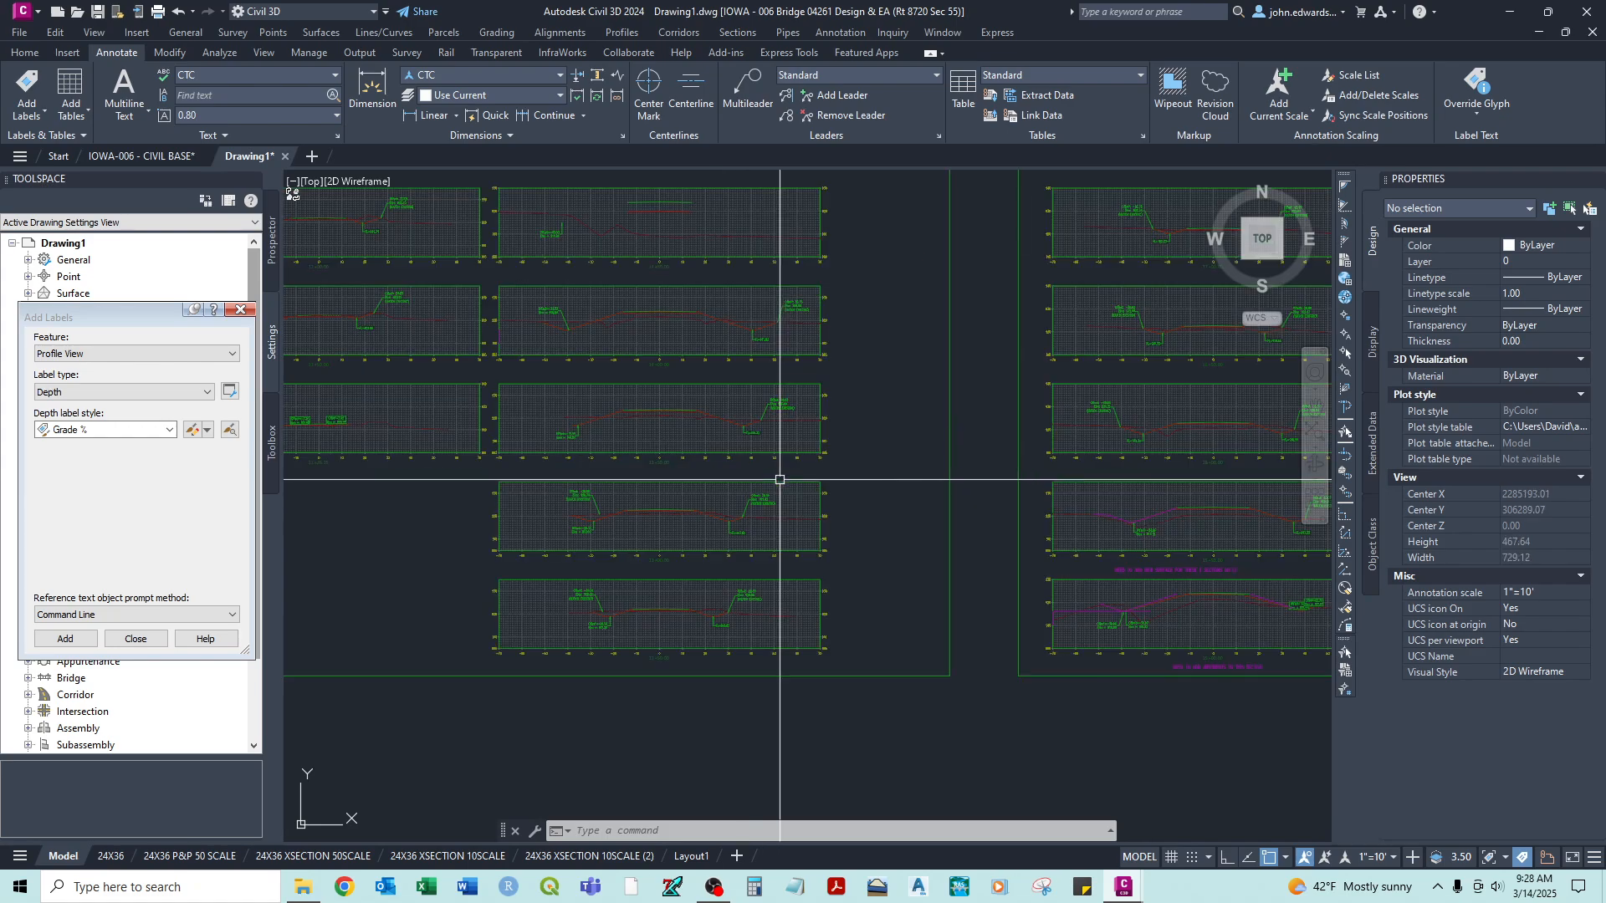
pyautogui.scroll(-8, 747, 321)
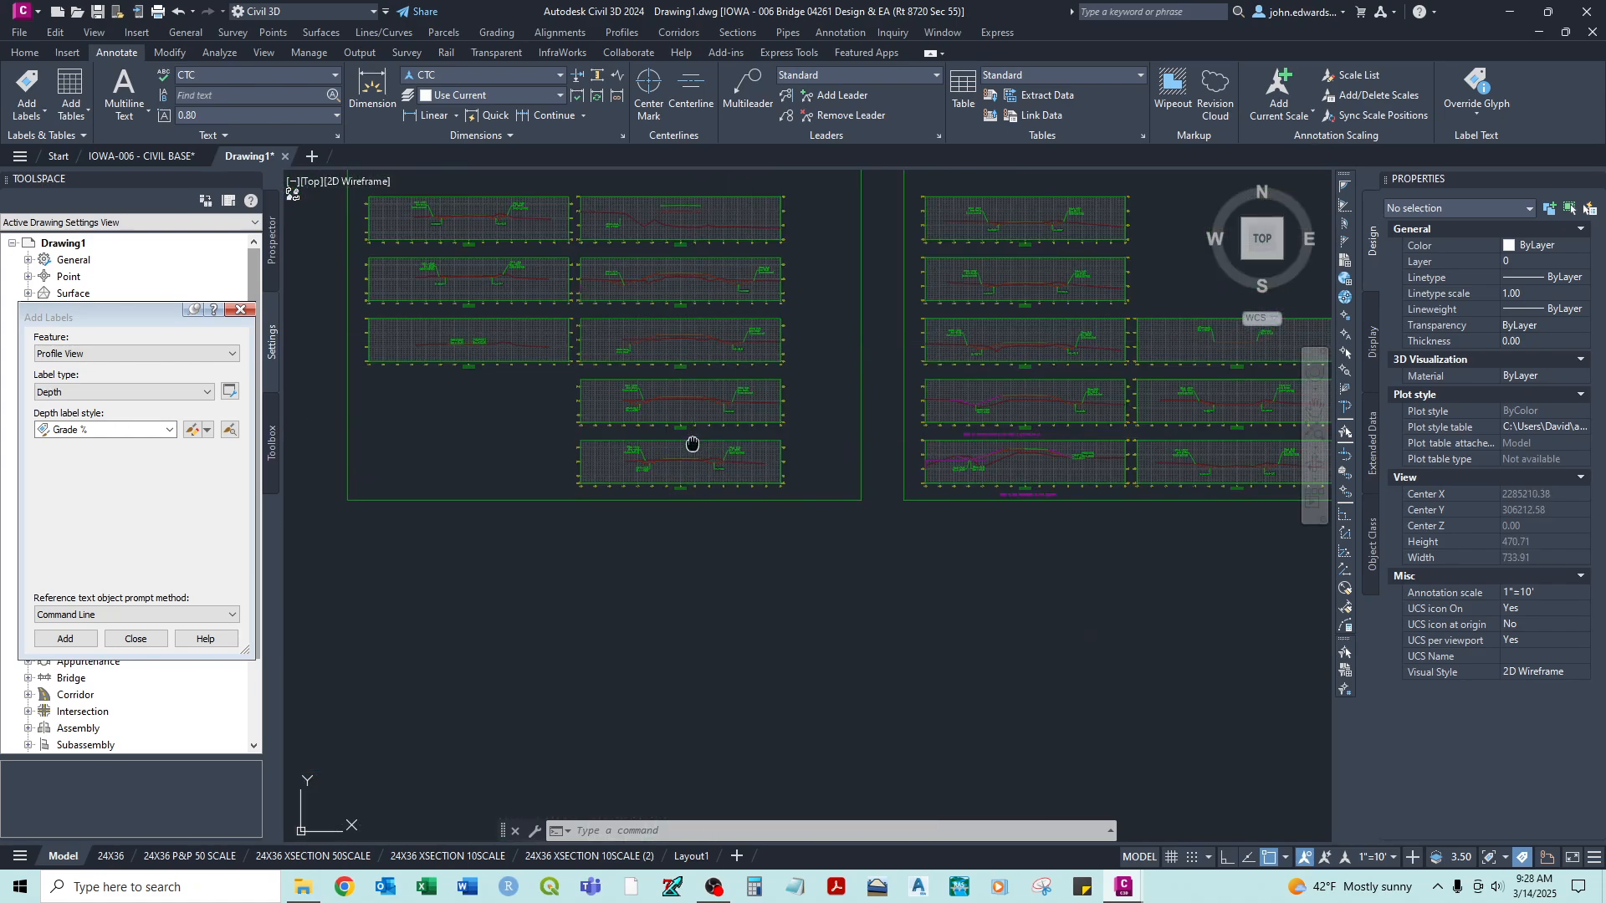
pyautogui.click(458, 861)
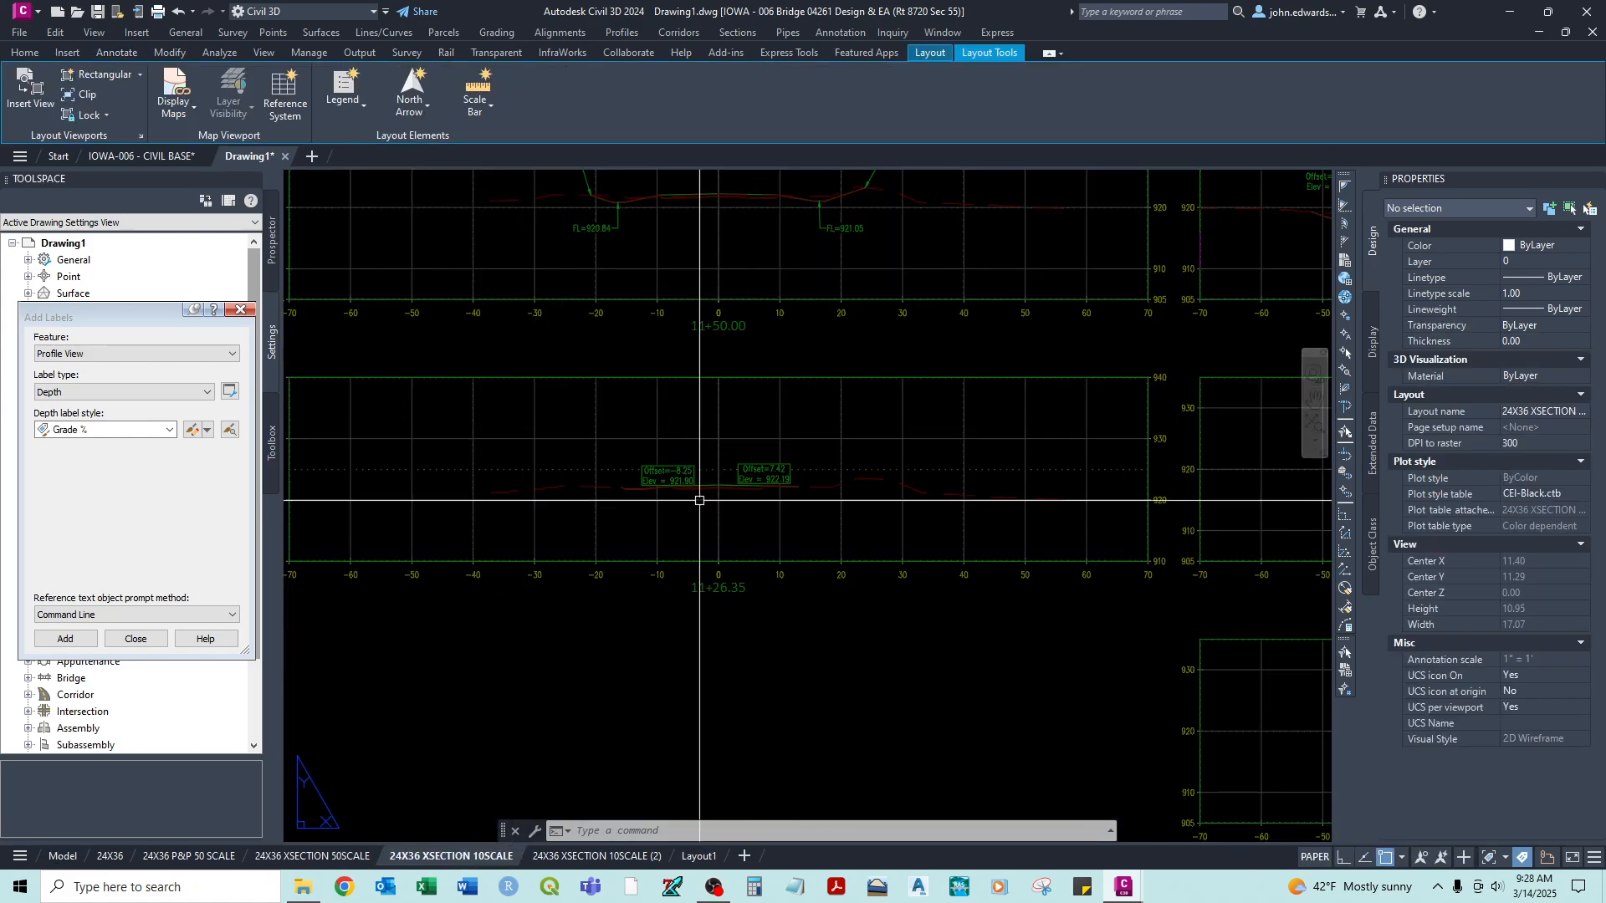
pyautogui.moveTo(703, 499); pyautogui.dragTo(574, 505, button='middle')
pyautogui.scroll(-4, 574, 505)
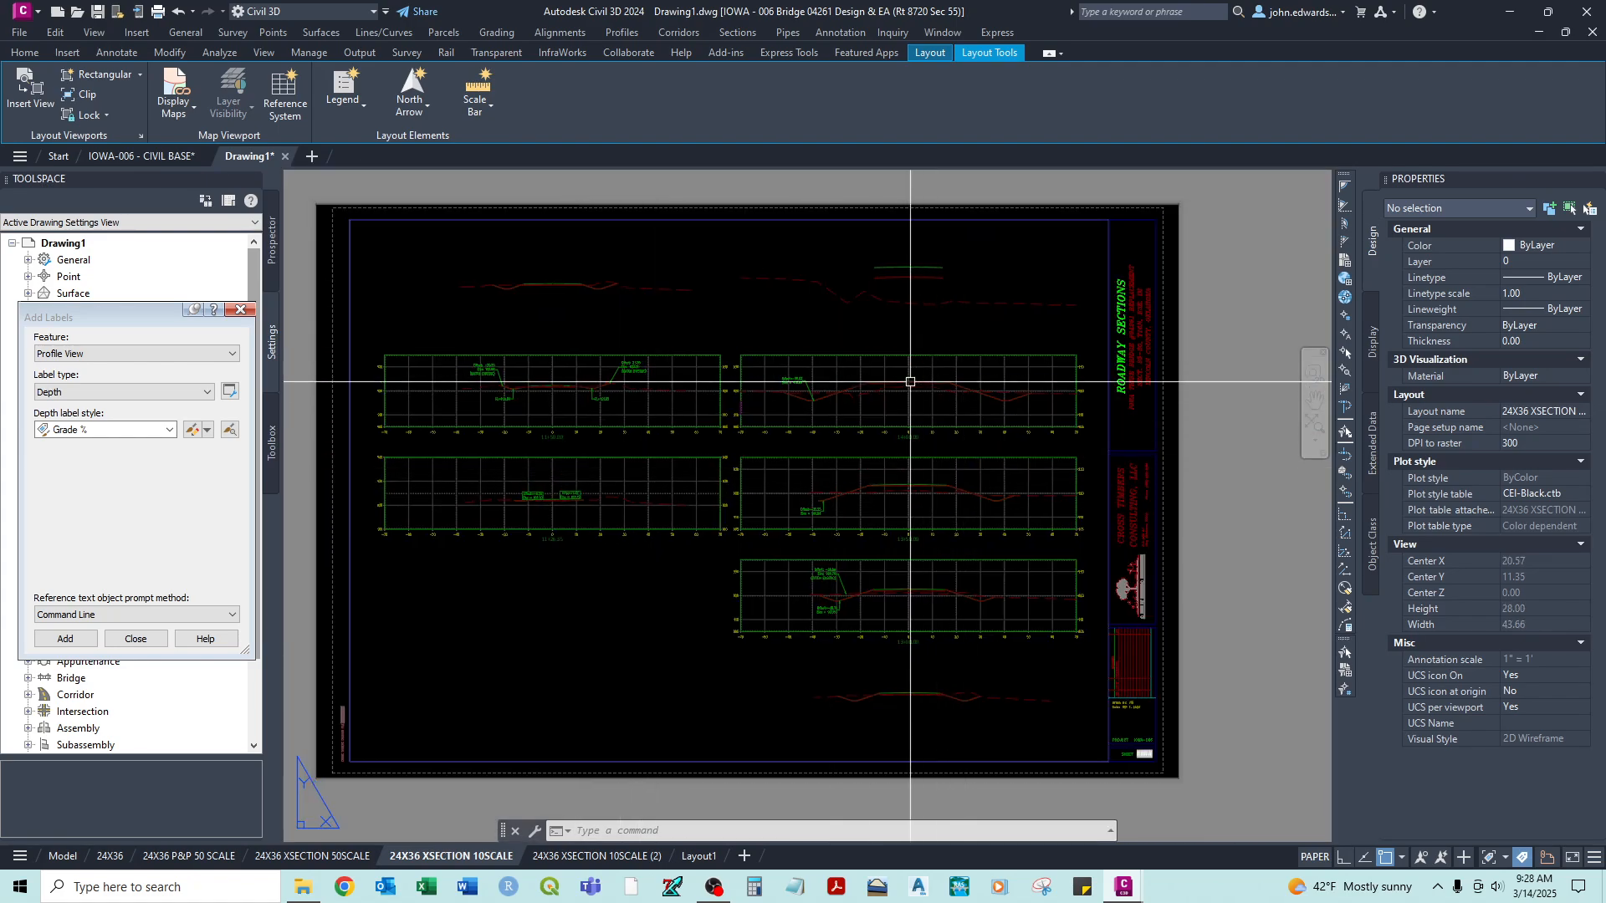
pyautogui.doubleClick(722, 334)
pyautogui.write('REA')
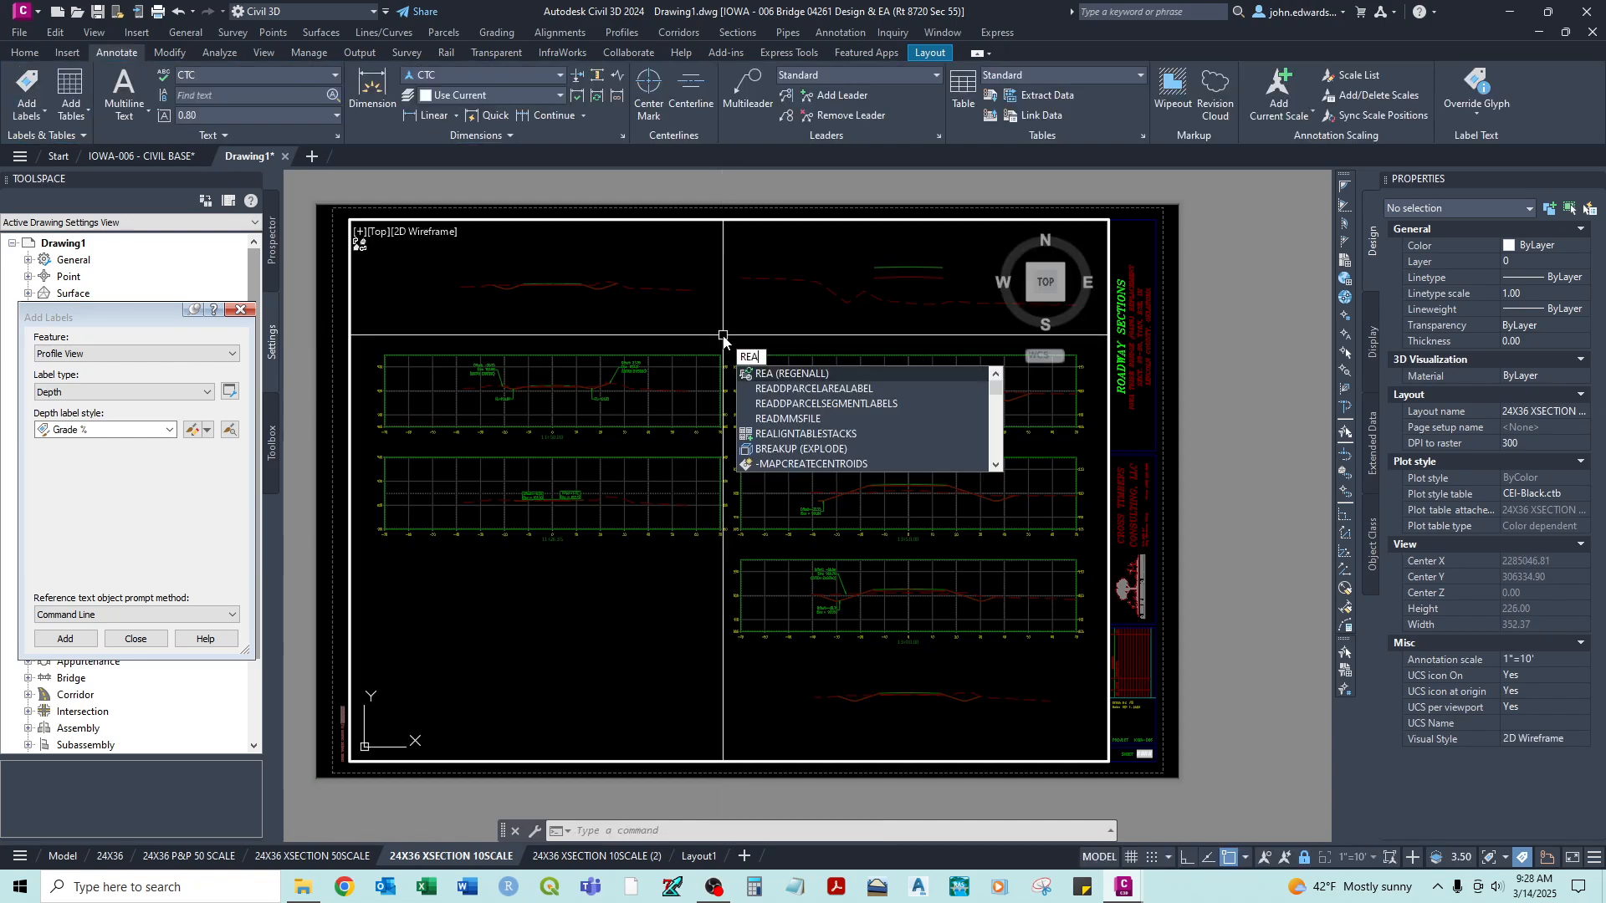
pyautogui.press('Return')
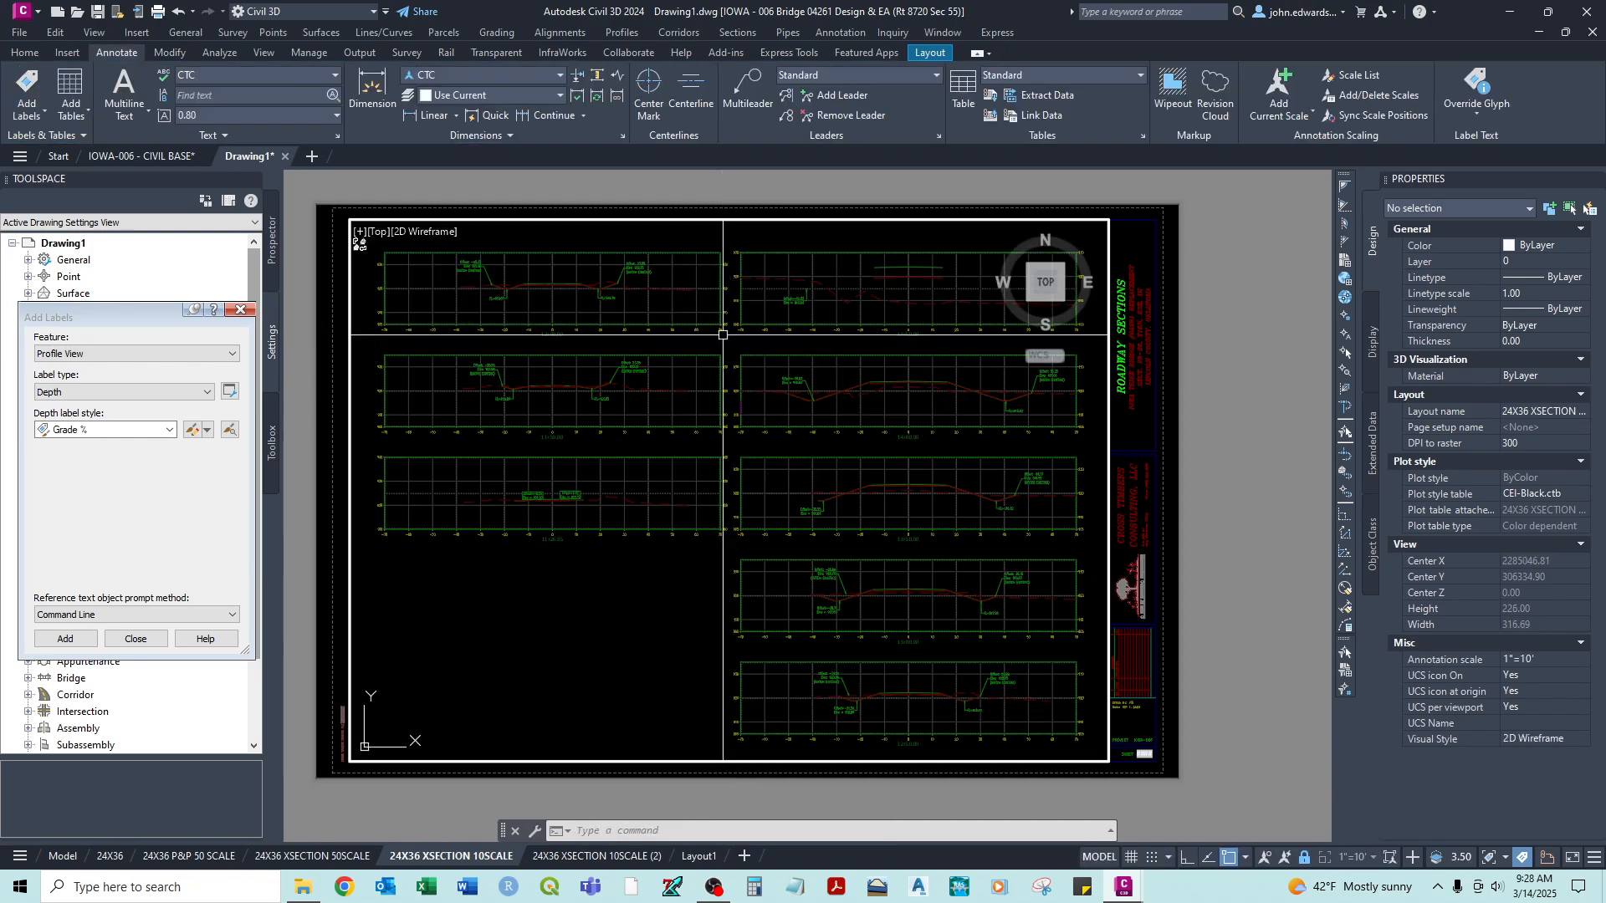
# - Inspect the offset and elevation labels and the linetypes on the section at station 13+00.00 and its neighbours
pyautogui.scroll(2, 837, 623)
pyautogui.scroll(6, 837, 621)
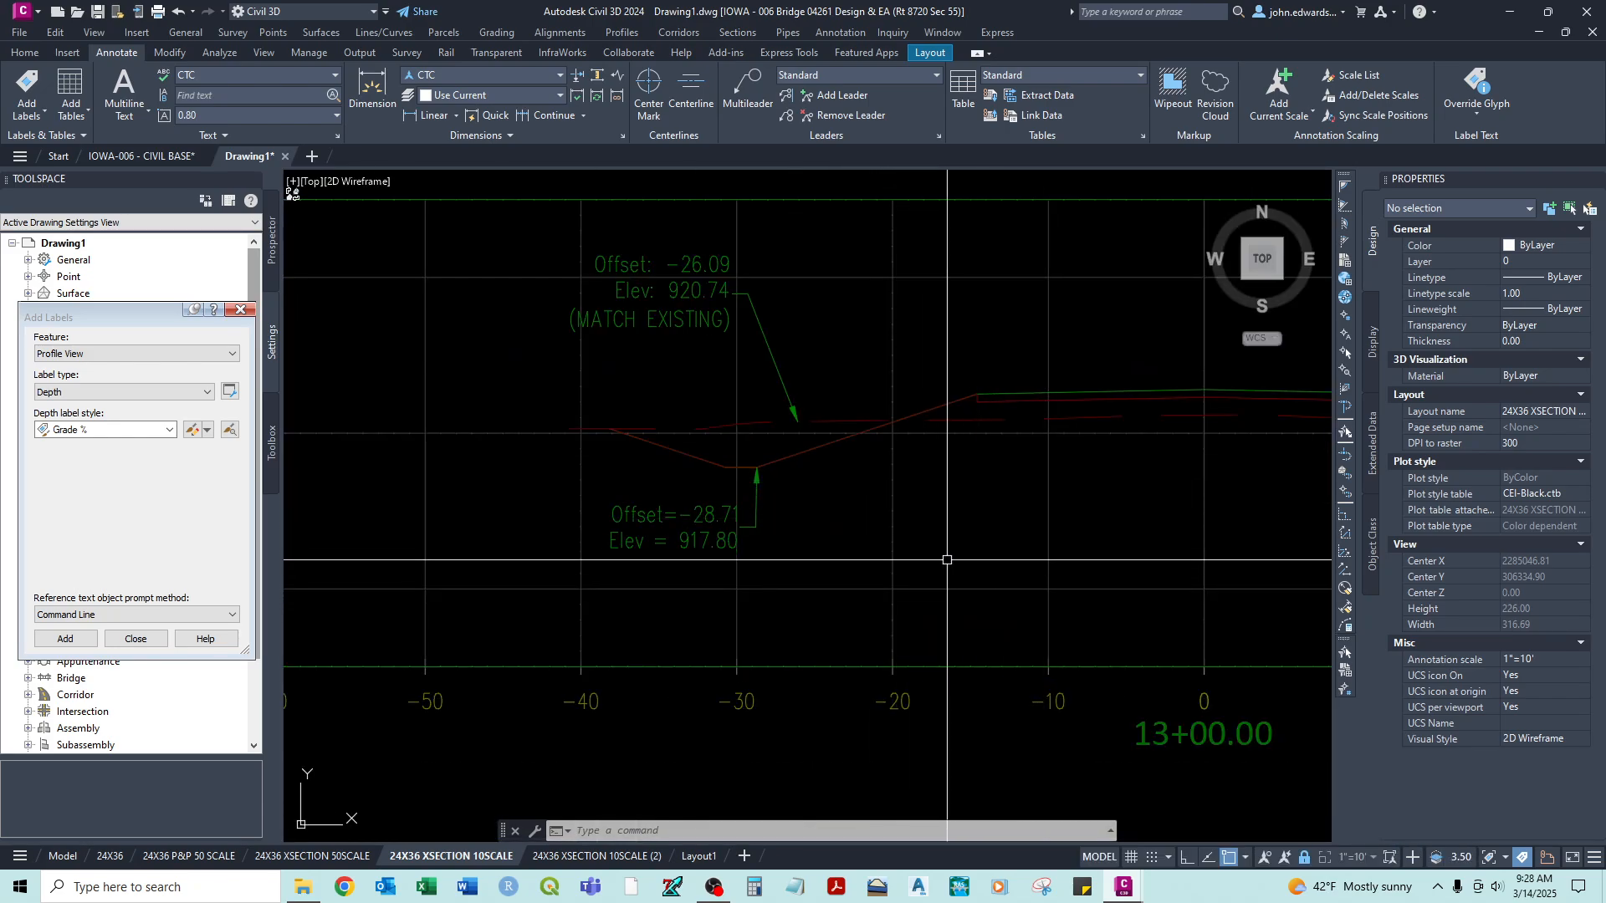
pyautogui.scroll(-4, 957, 466)
pyautogui.moveTo(990, 520); pyautogui.dragTo(885, 509, button='middle')
pyautogui.scroll(-3, 885, 510)
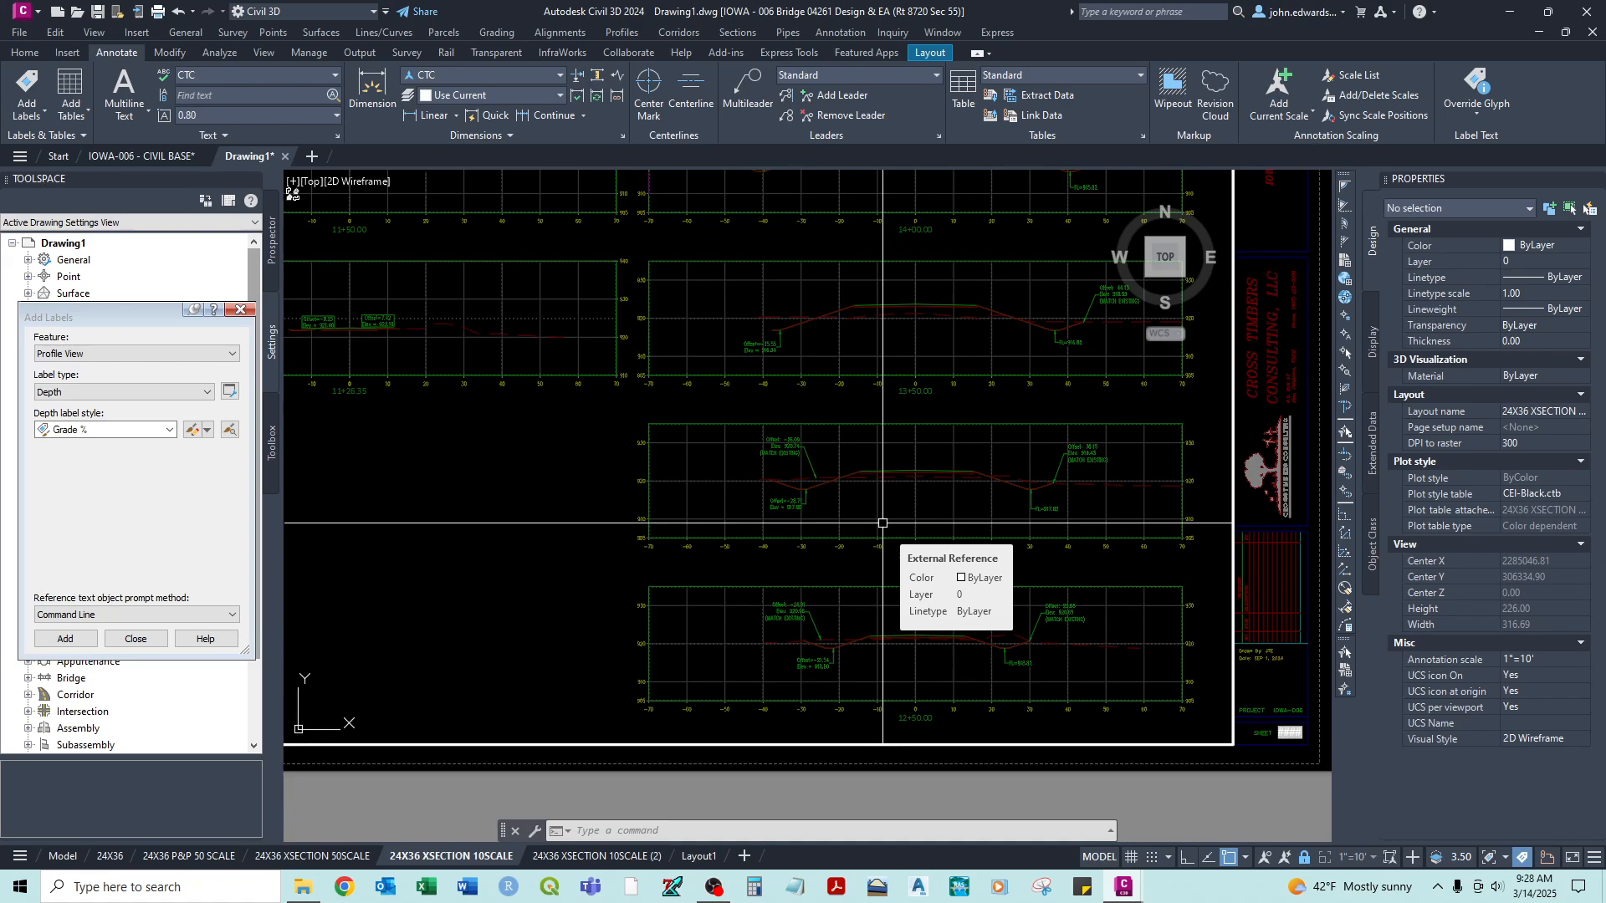
pyautogui.write('LTSCAL')
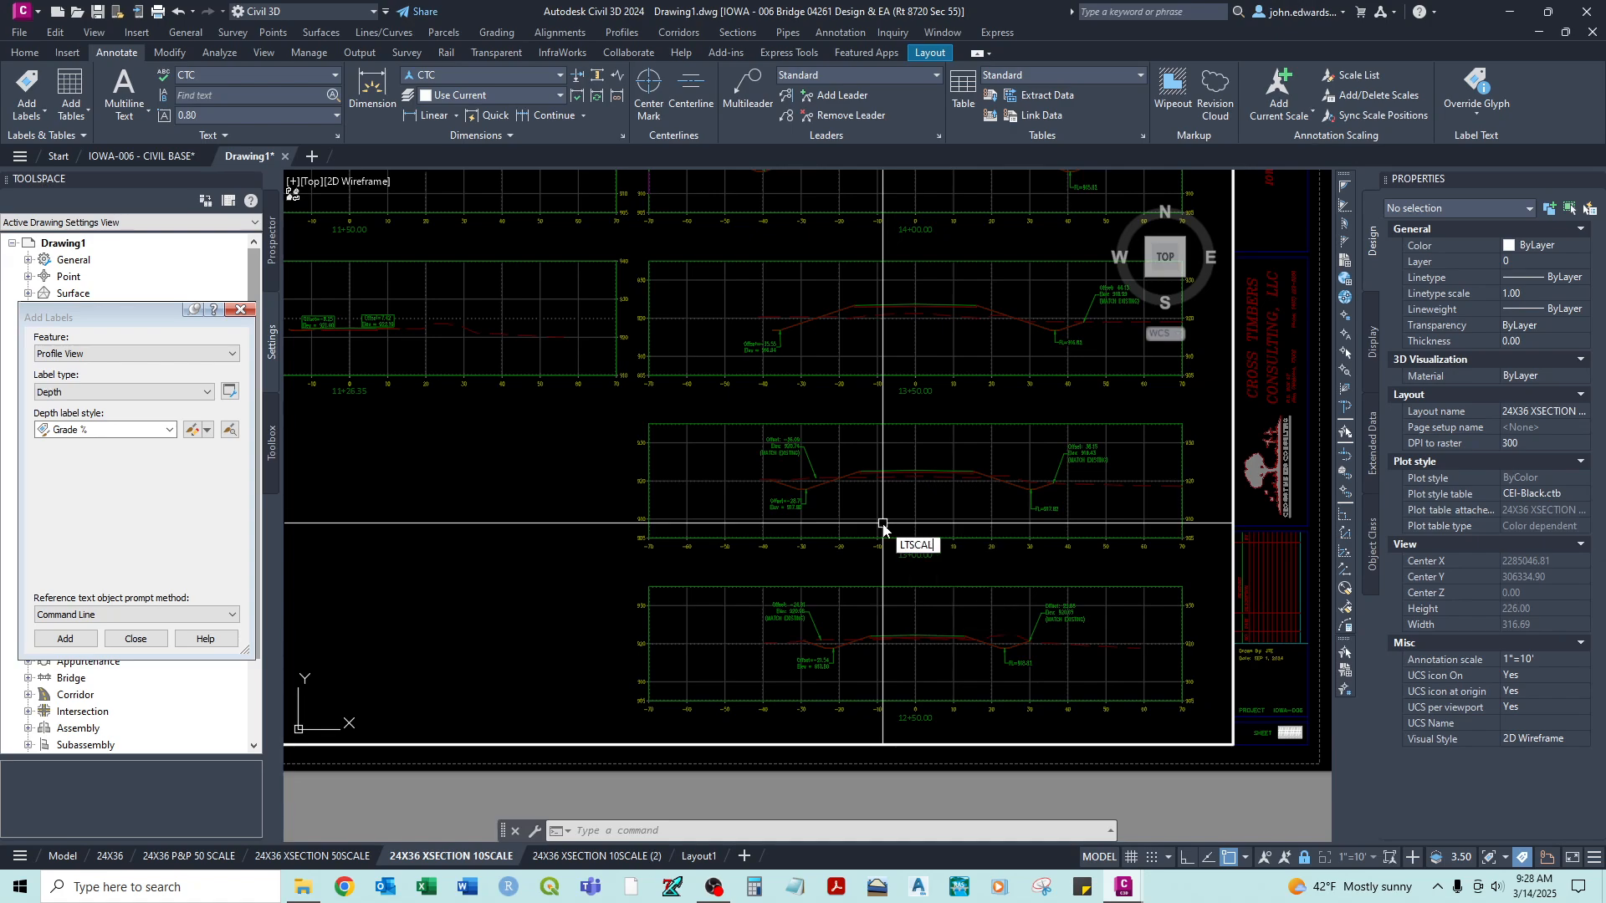
pyautogui.write('E')
pyautogui.press('Return')
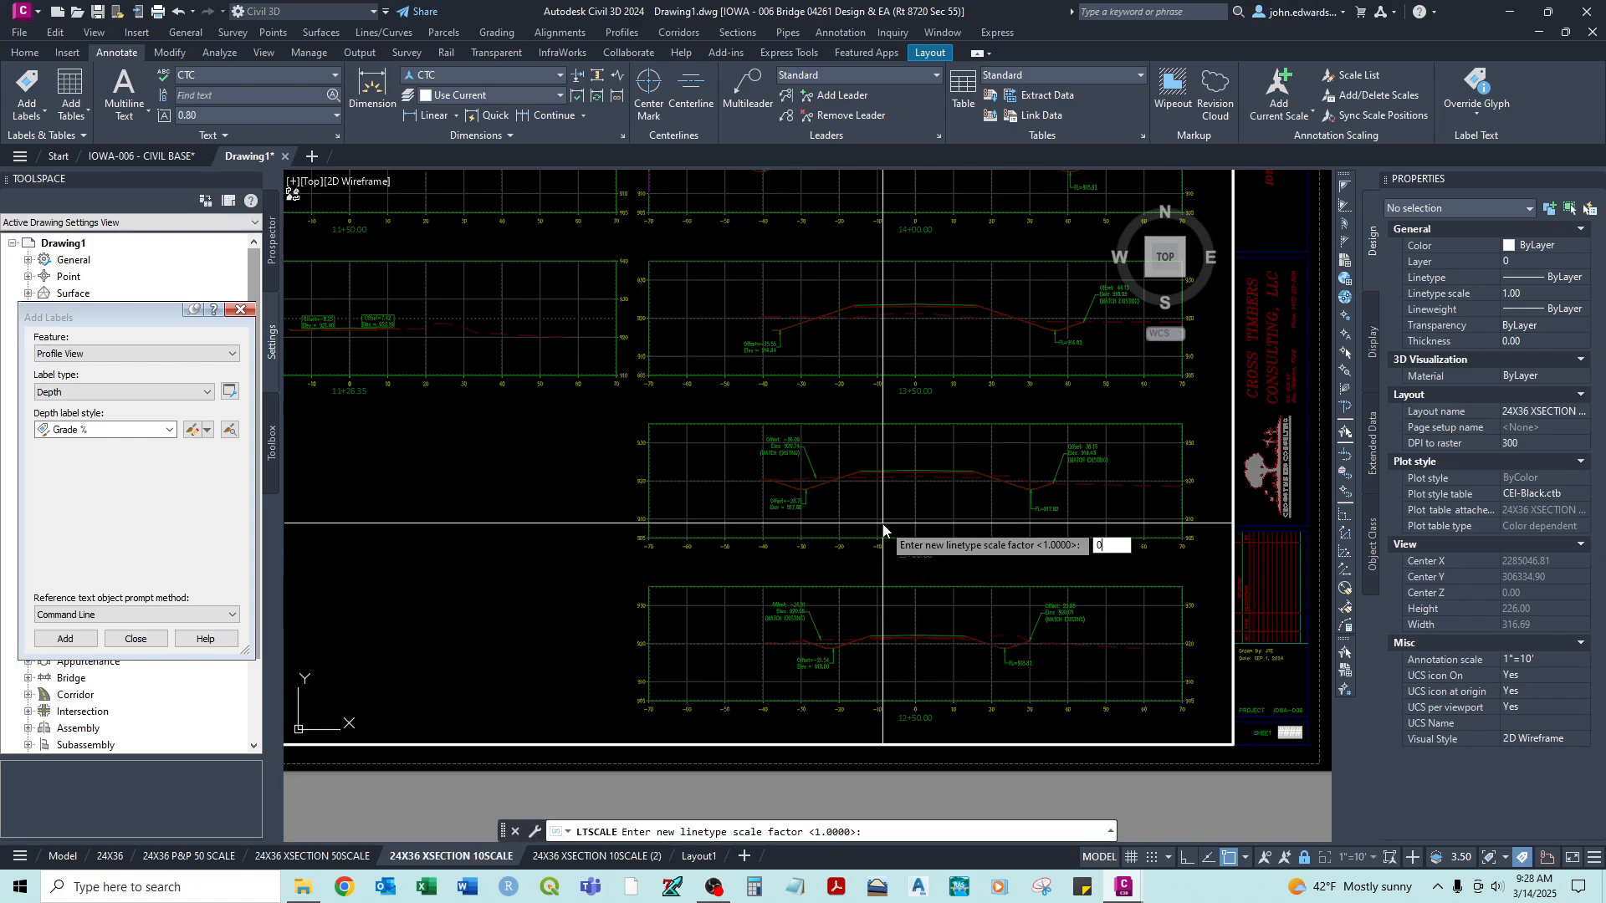
pyautogui.press('Return')
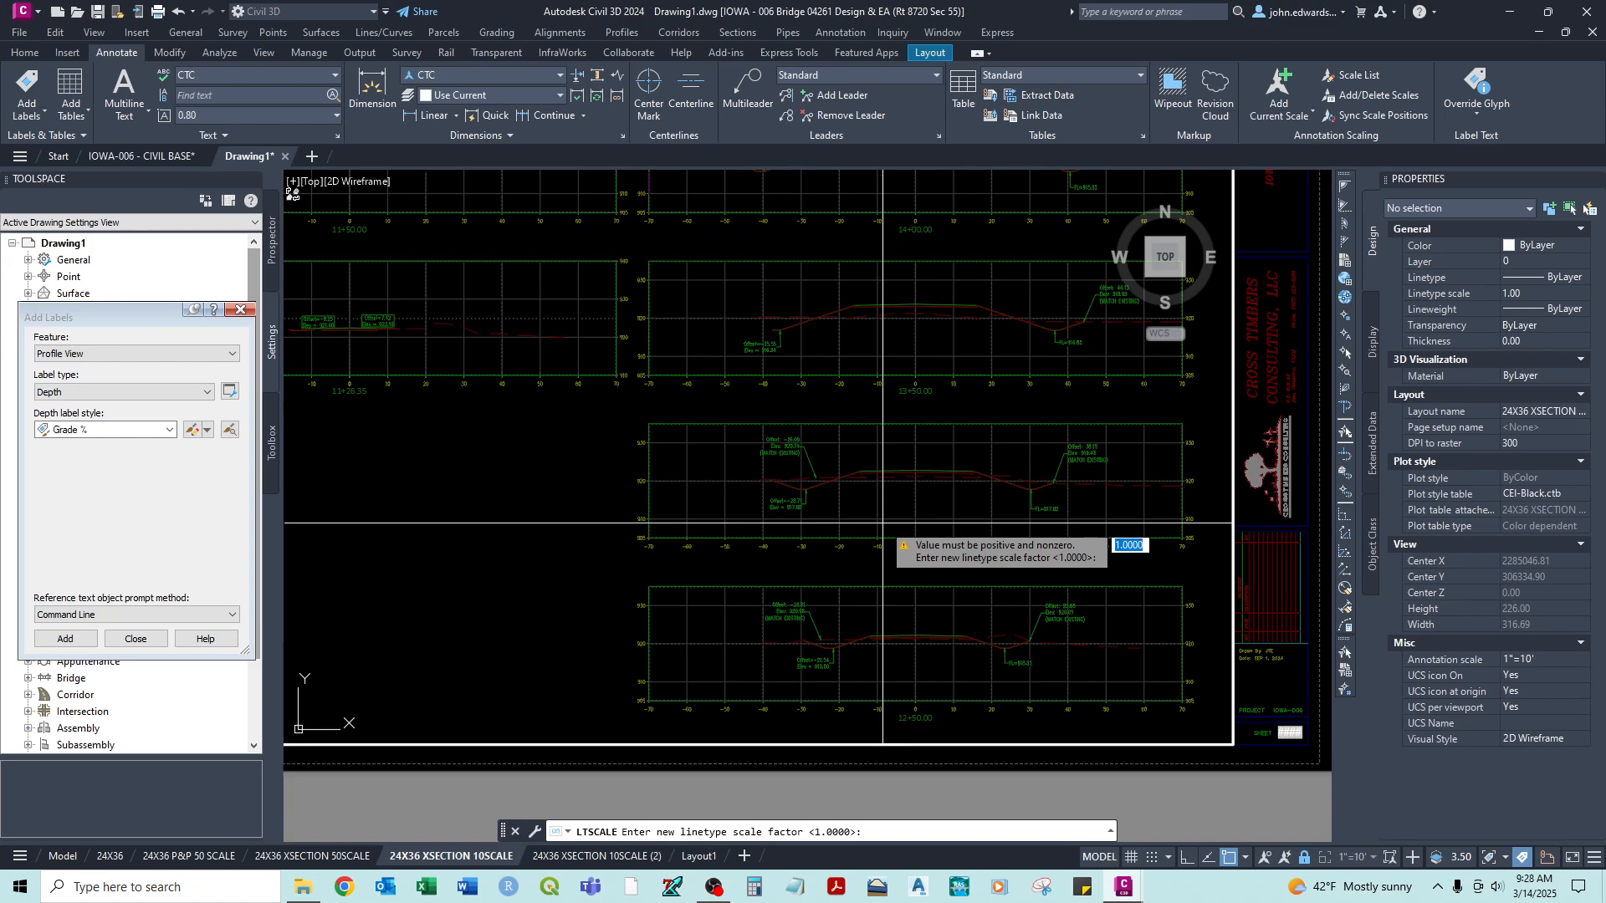
pyautogui.press('Escape')
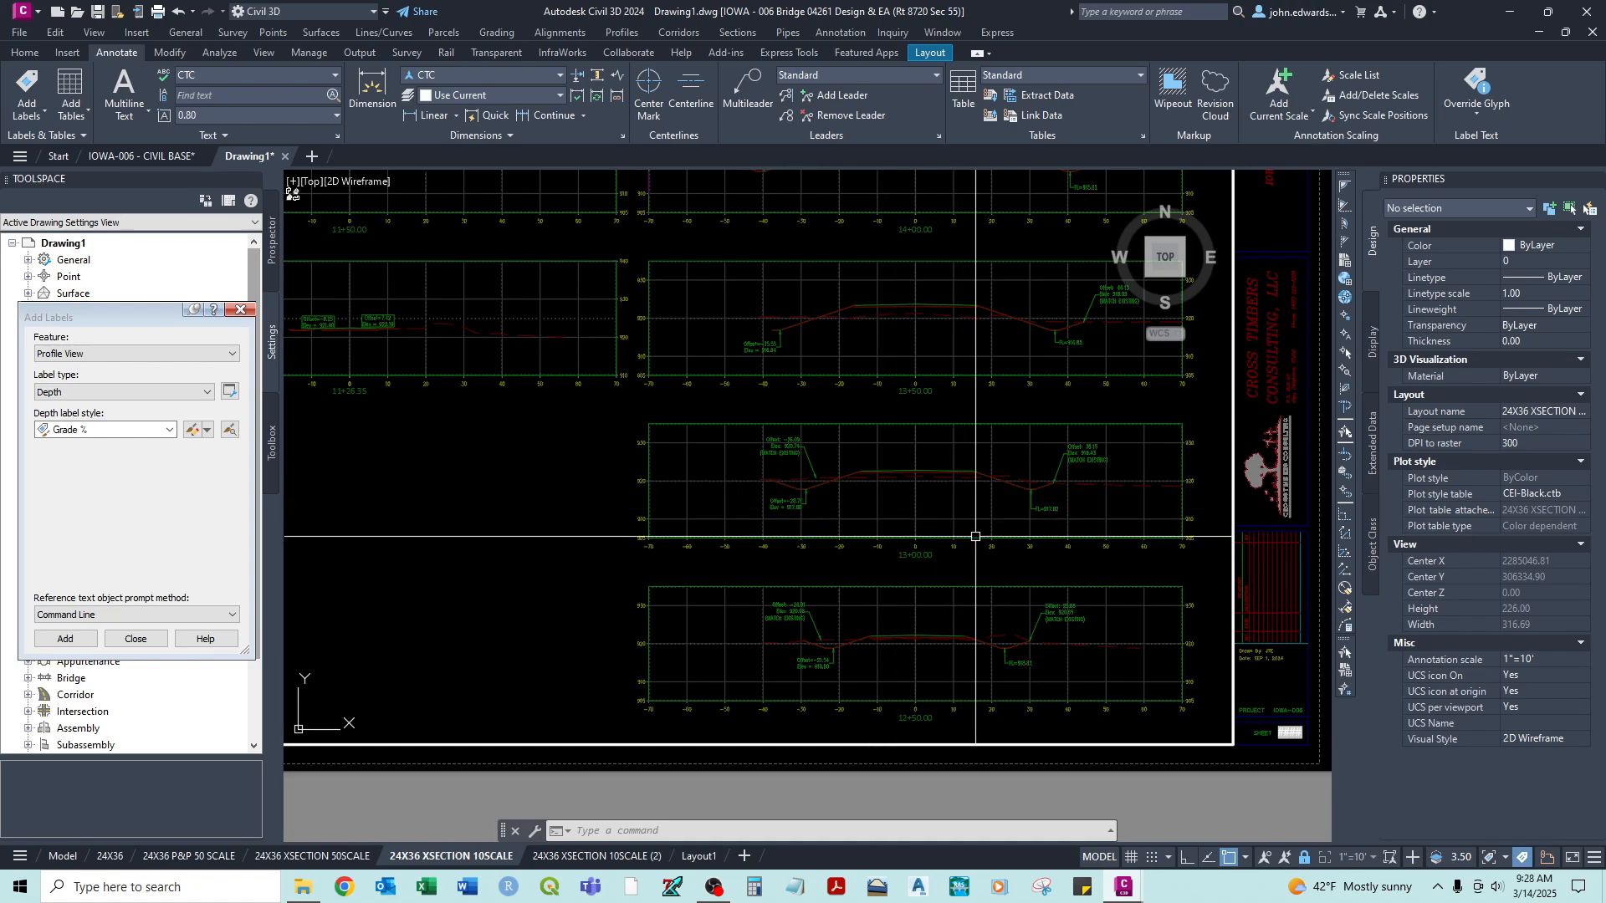
# - Return to paper space and change the PSLTSCALE linetype scaling setting for the cross-section sheet
pyautogui.doubleClick(1261, 750)
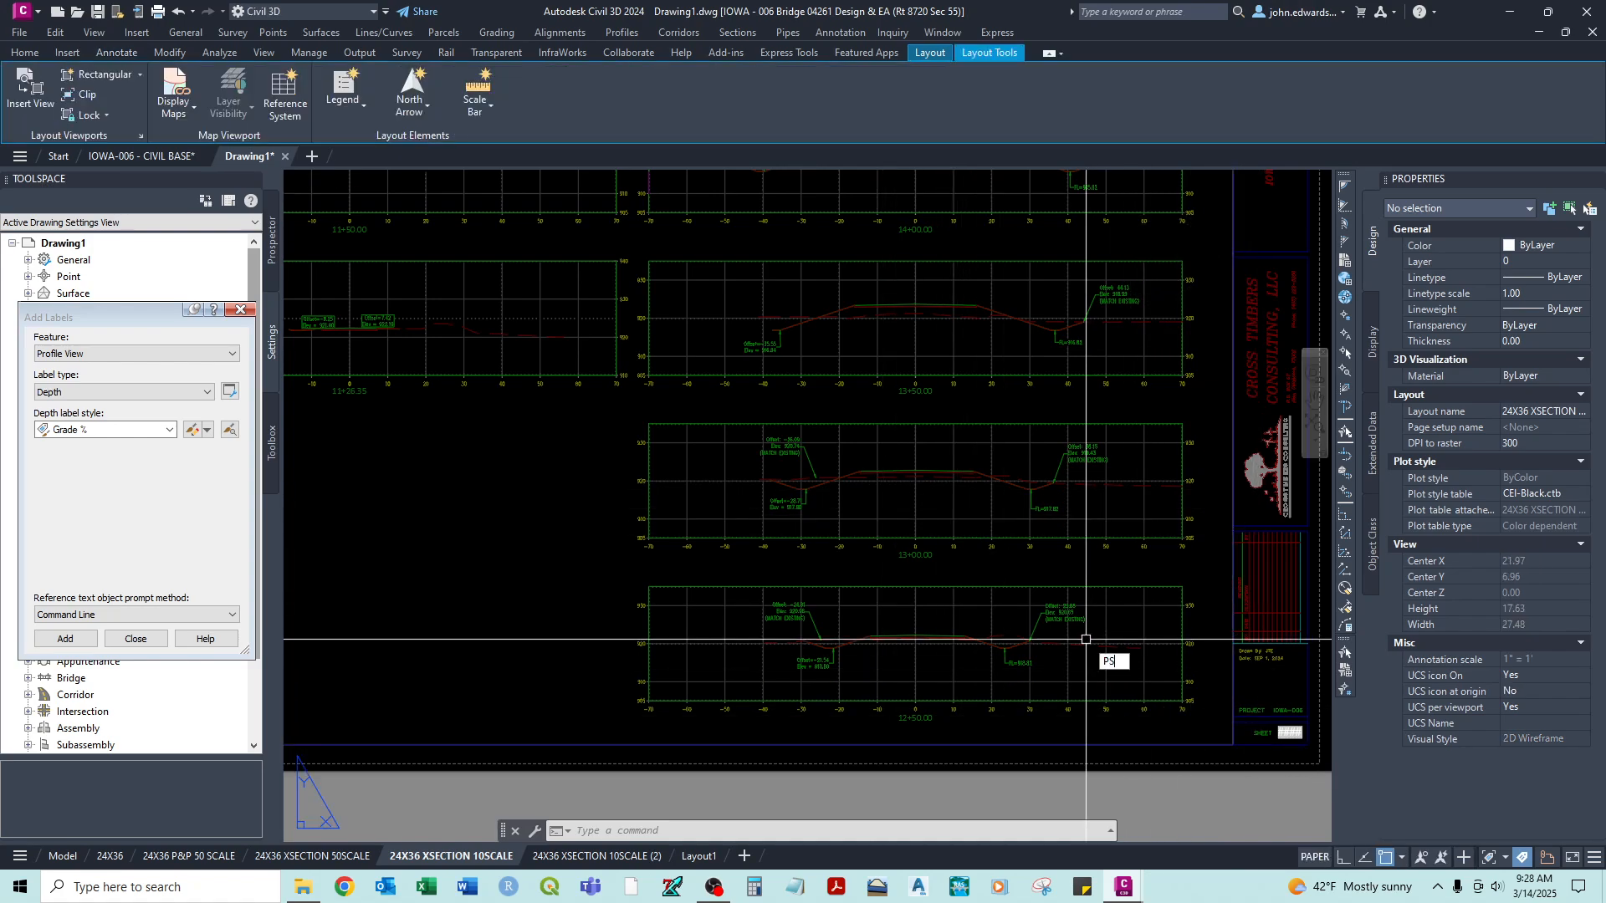
pyautogui.write('PSLTSCALE')
pyautogui.press('Return')
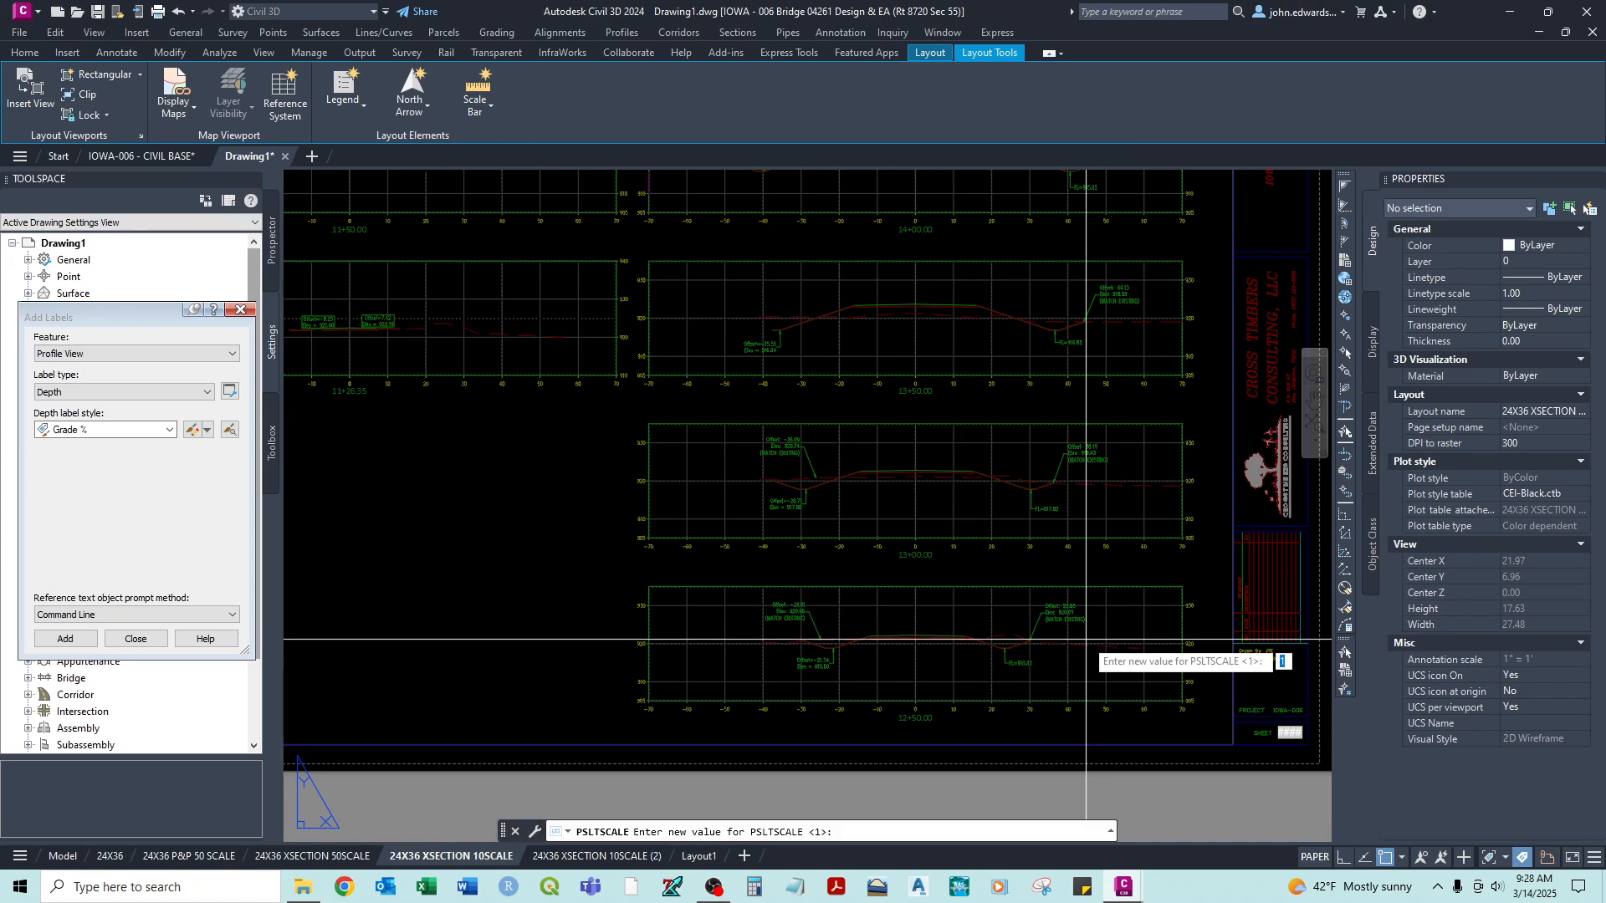
pyautogui.press('Return')
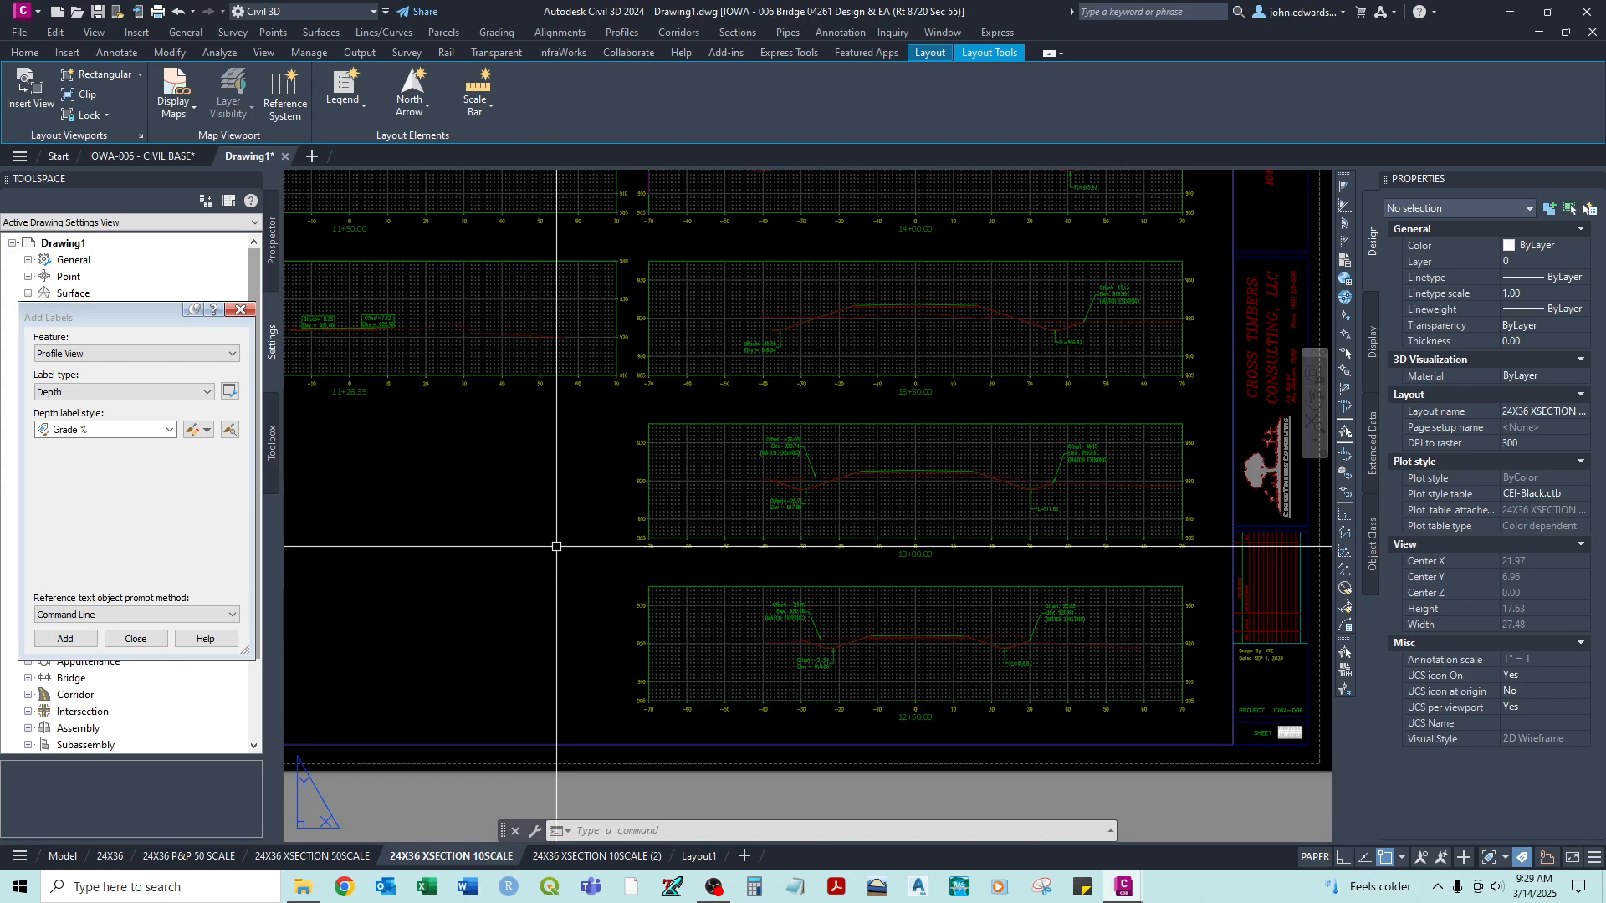
# - Examine the section linetypes across the sheet and, inside the viewport, the offset and elevation labels at station 11+26.35
pyautogui.scroll(-5, 602, 536)
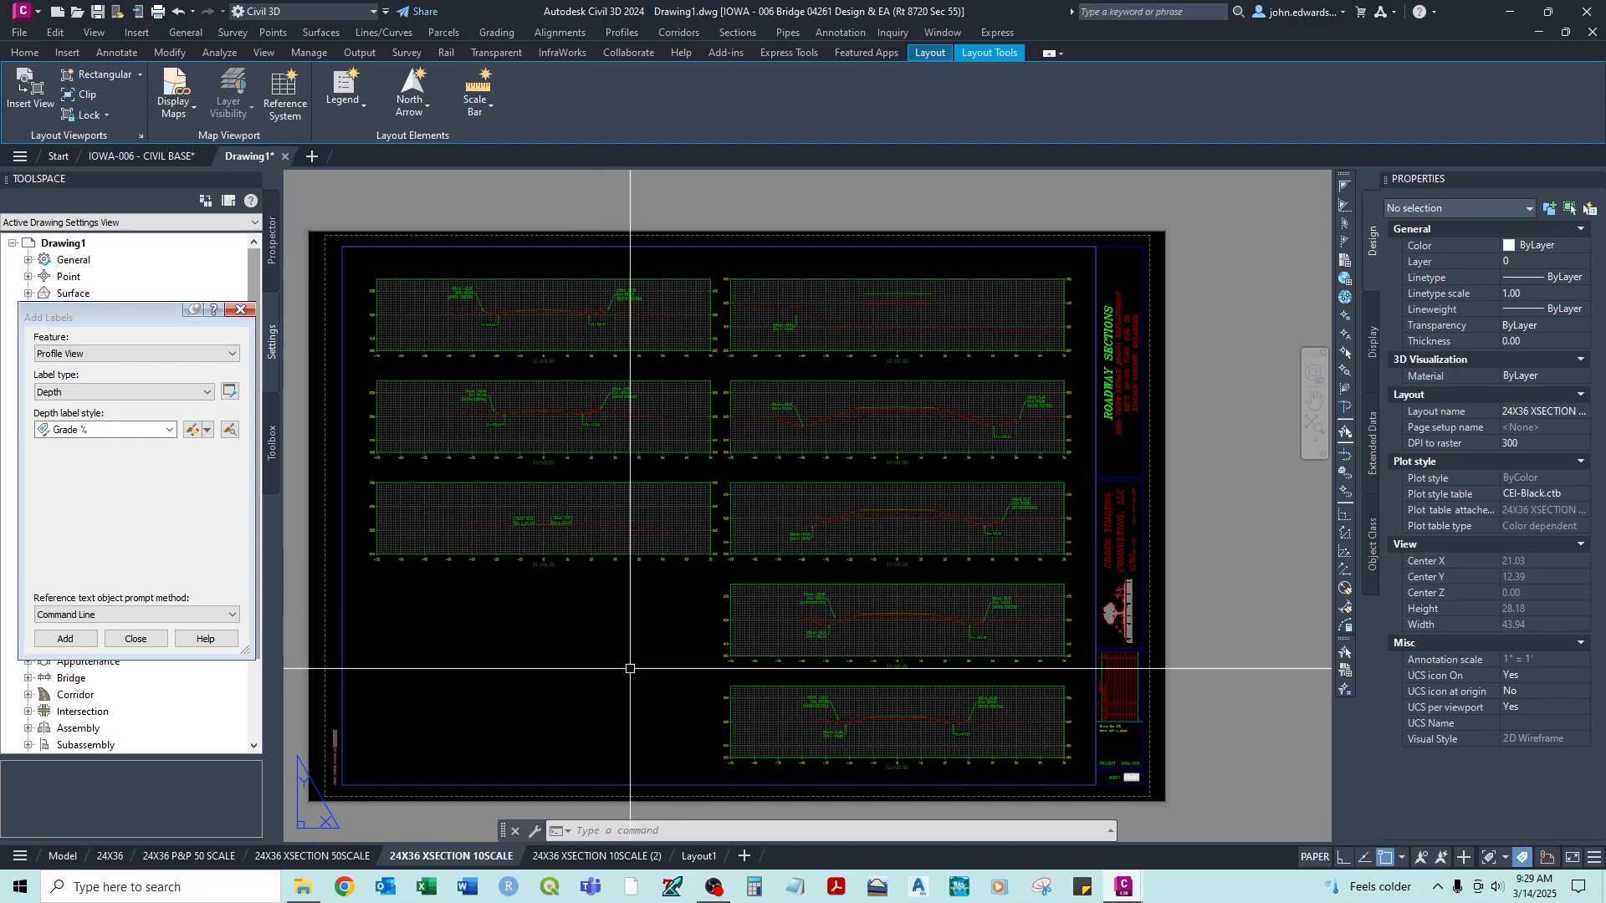
pyautogui.scroll(5, 635, 518)
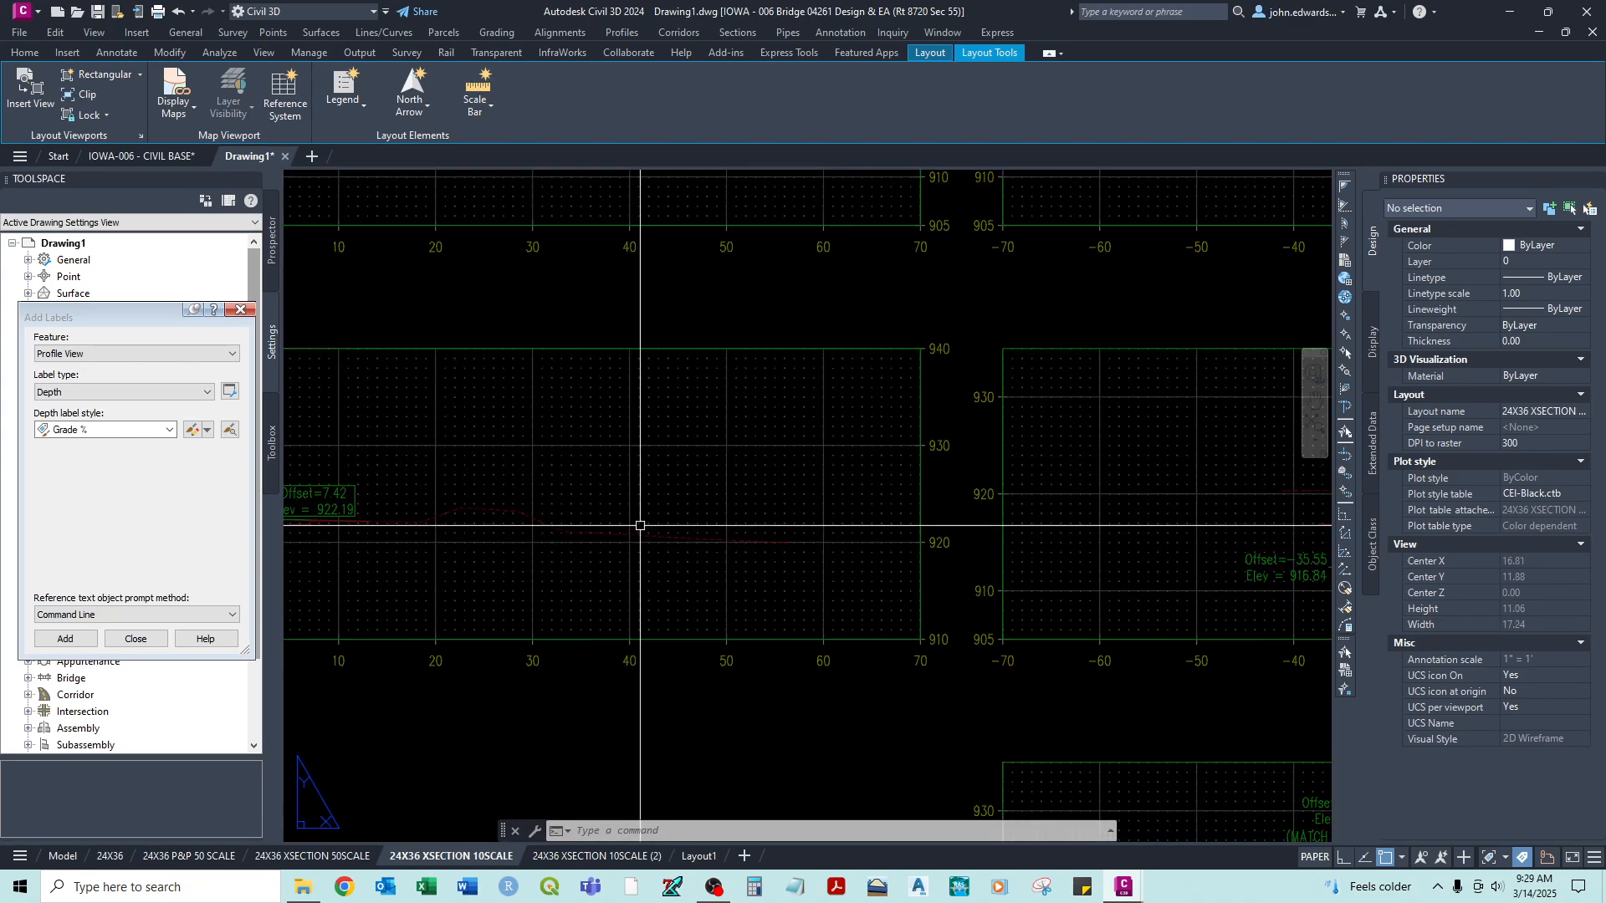
pyautogui.scroll(-2, 925, 485)
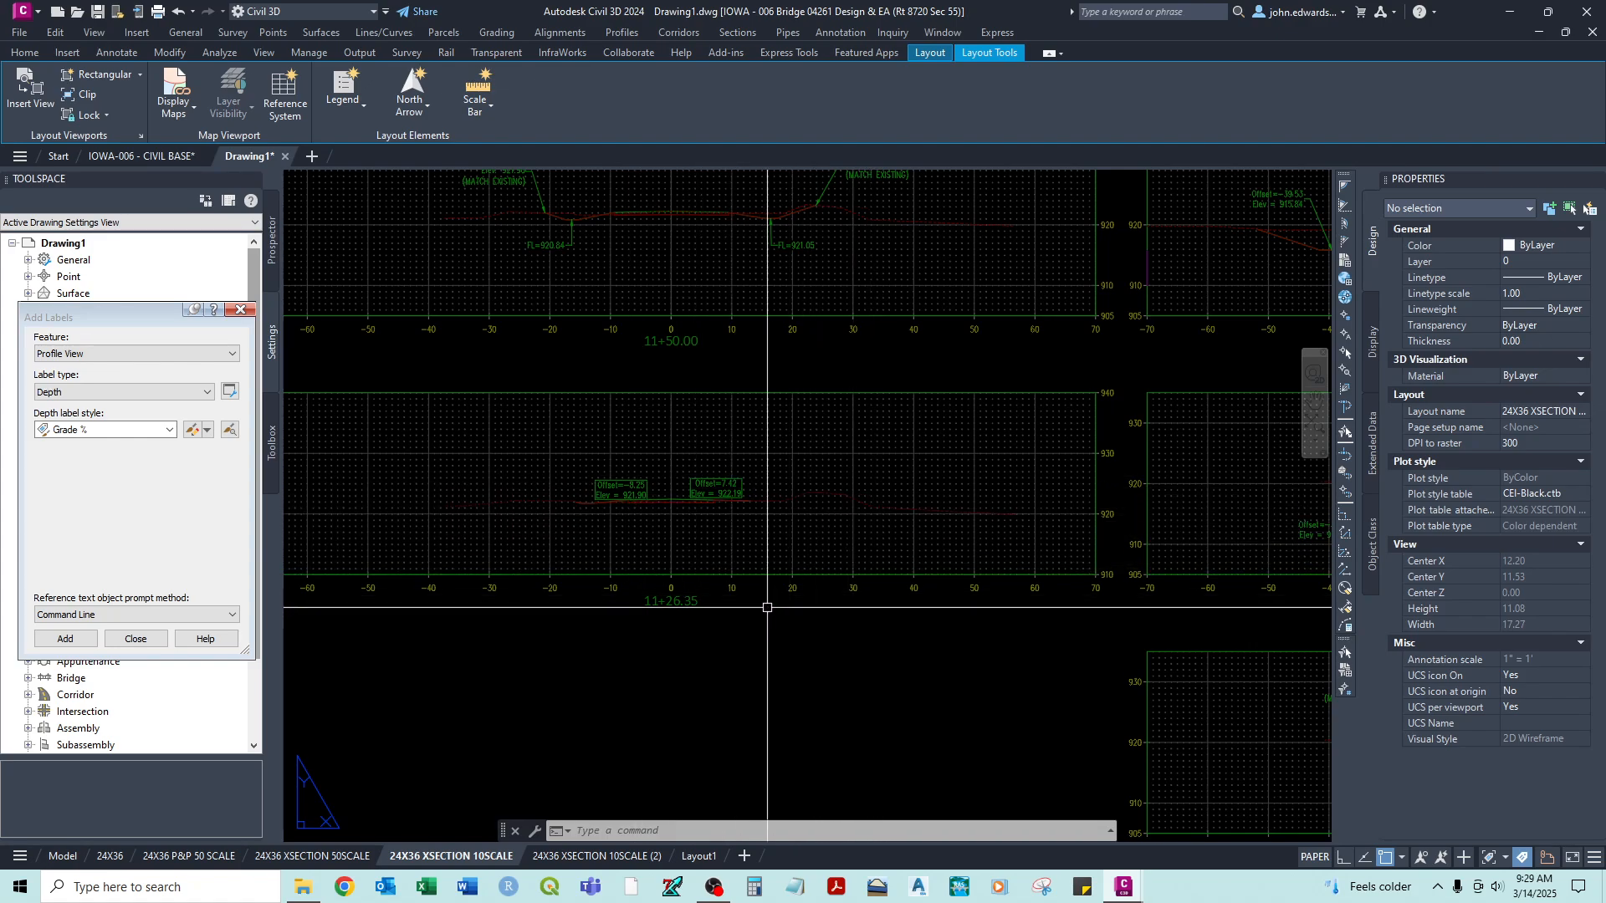
pyautogui.scroll(2, 728, 458)
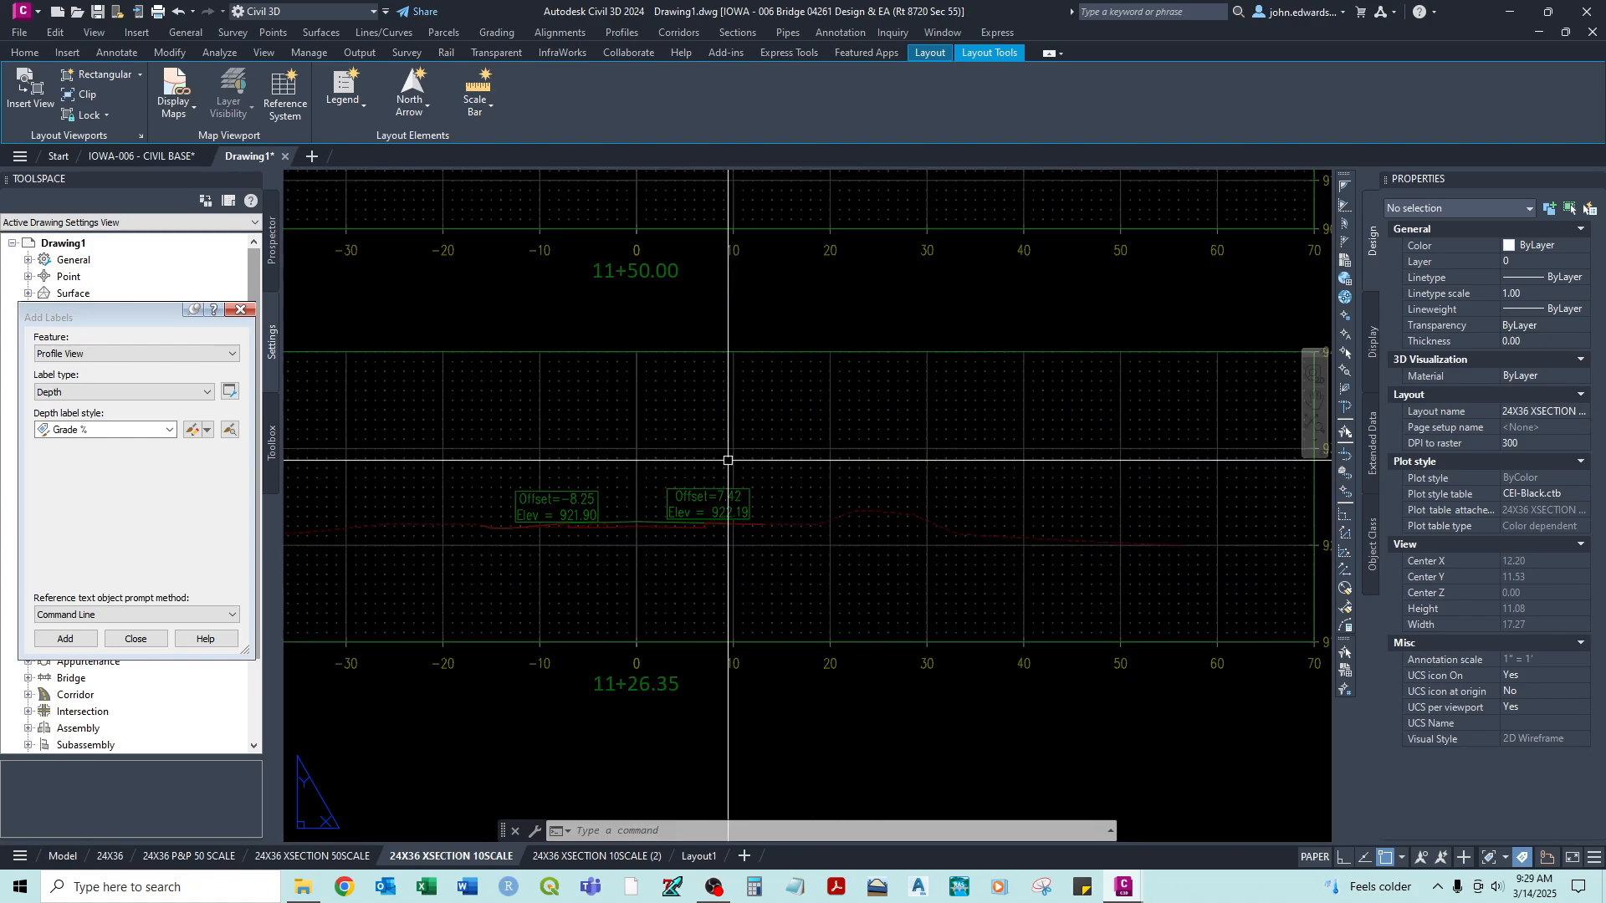
pyautogui.doubleClick(717, 482)
pyautogui.click(716, 486)
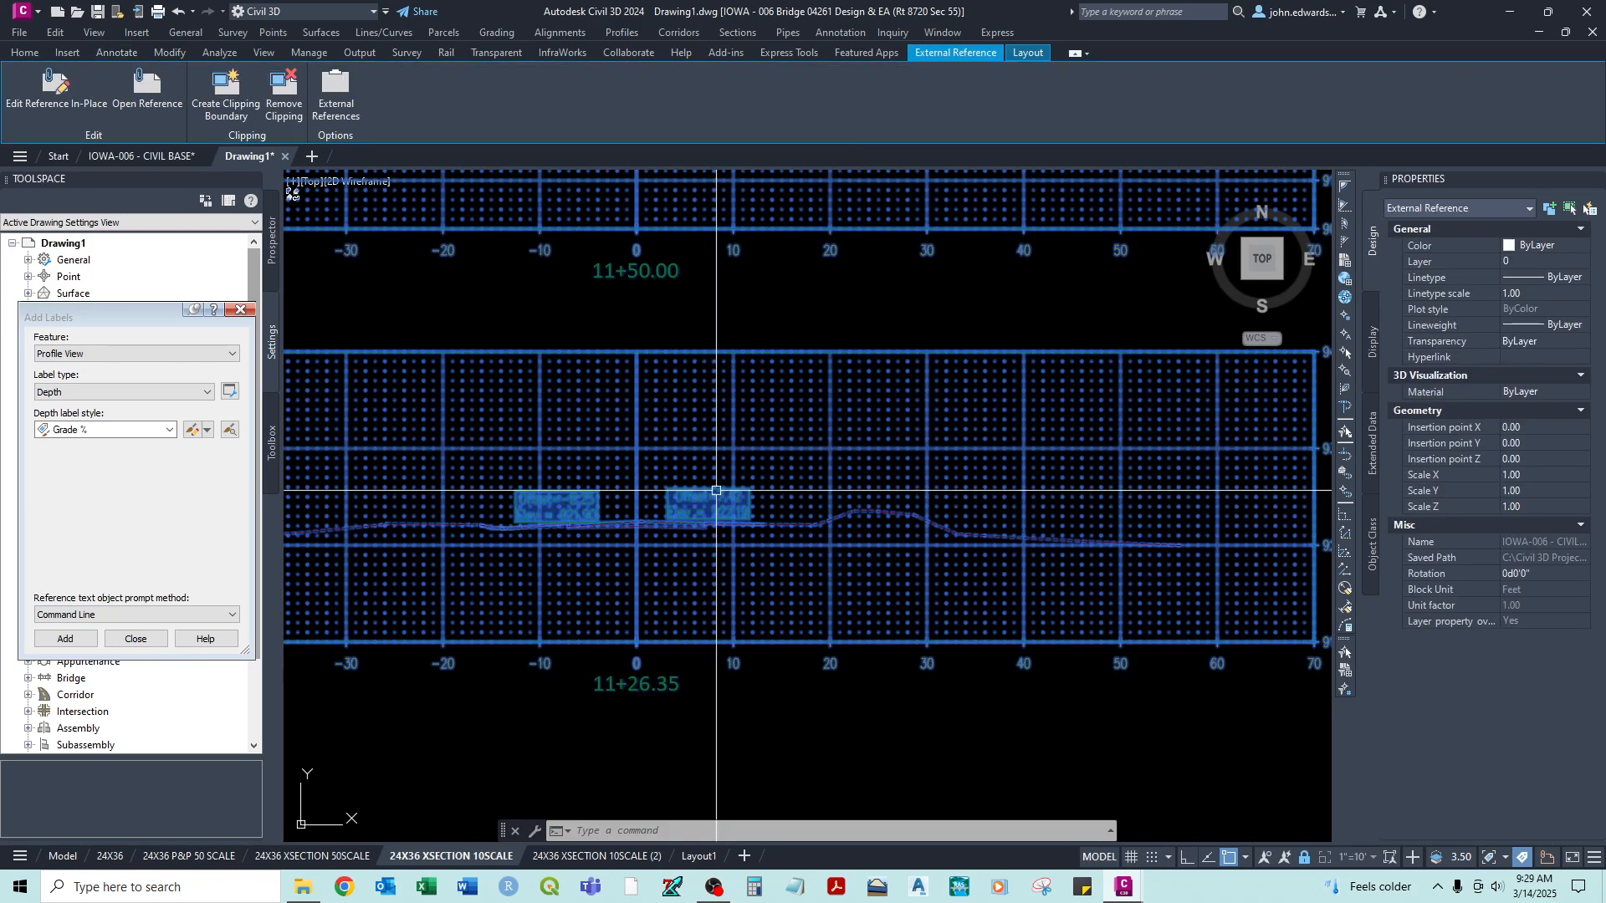
pyautogui.press('Escape')
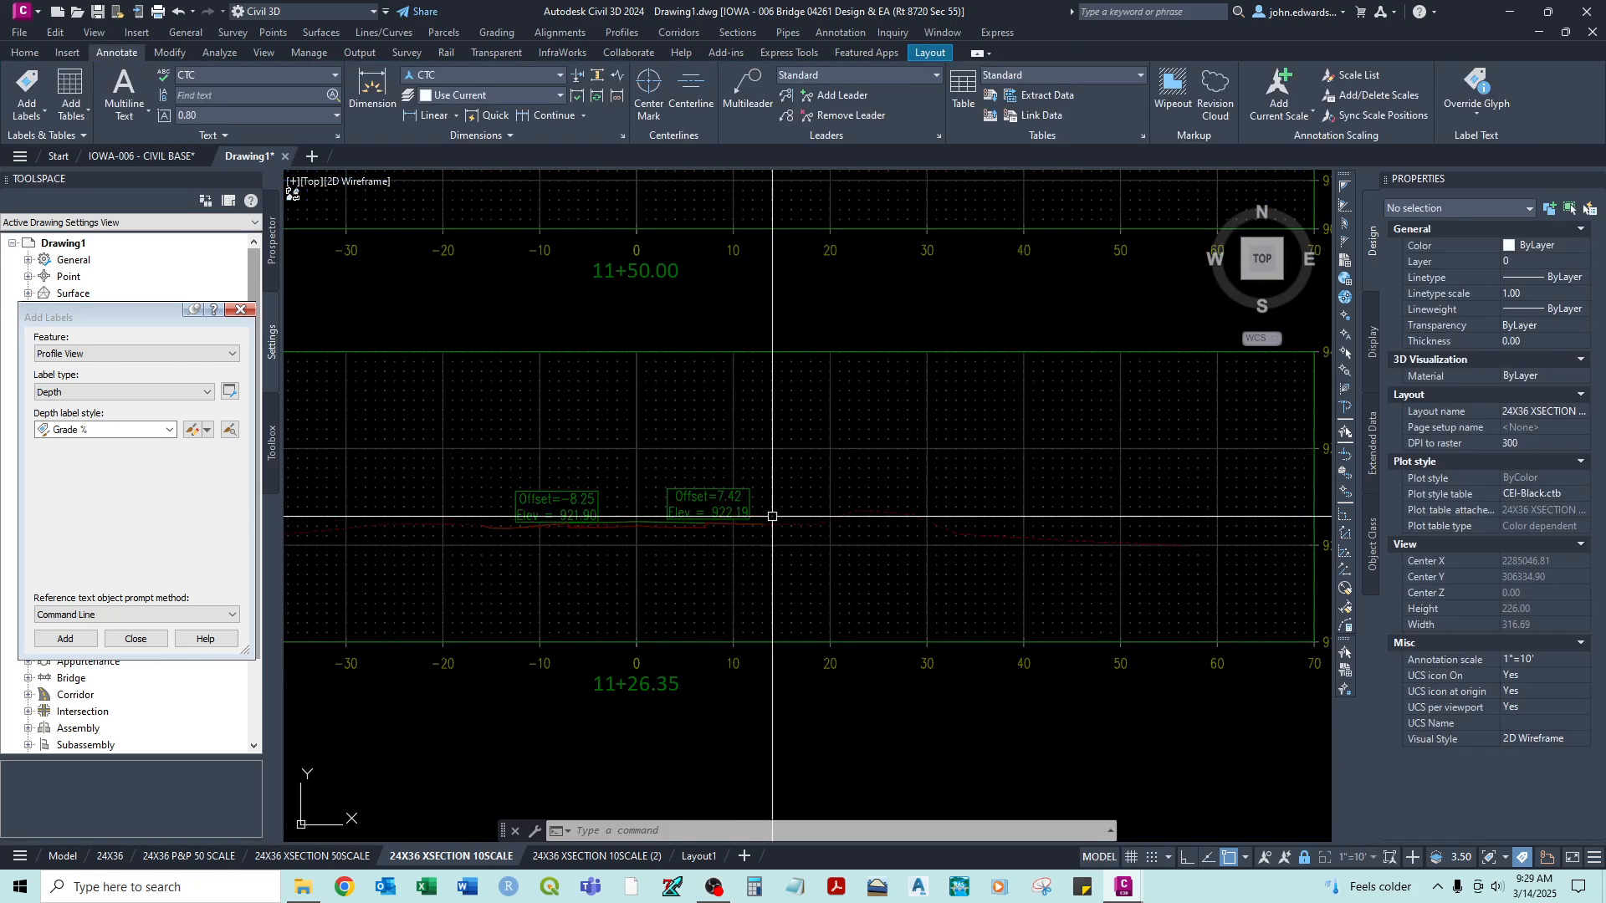
pyautogui.scroll(-2, 771, 513)
pyautogui.moveTo(923, 552); pyautogui.dragTo(674, 547, button='middle')
pyautogui.scroll(-4, 675, 546)
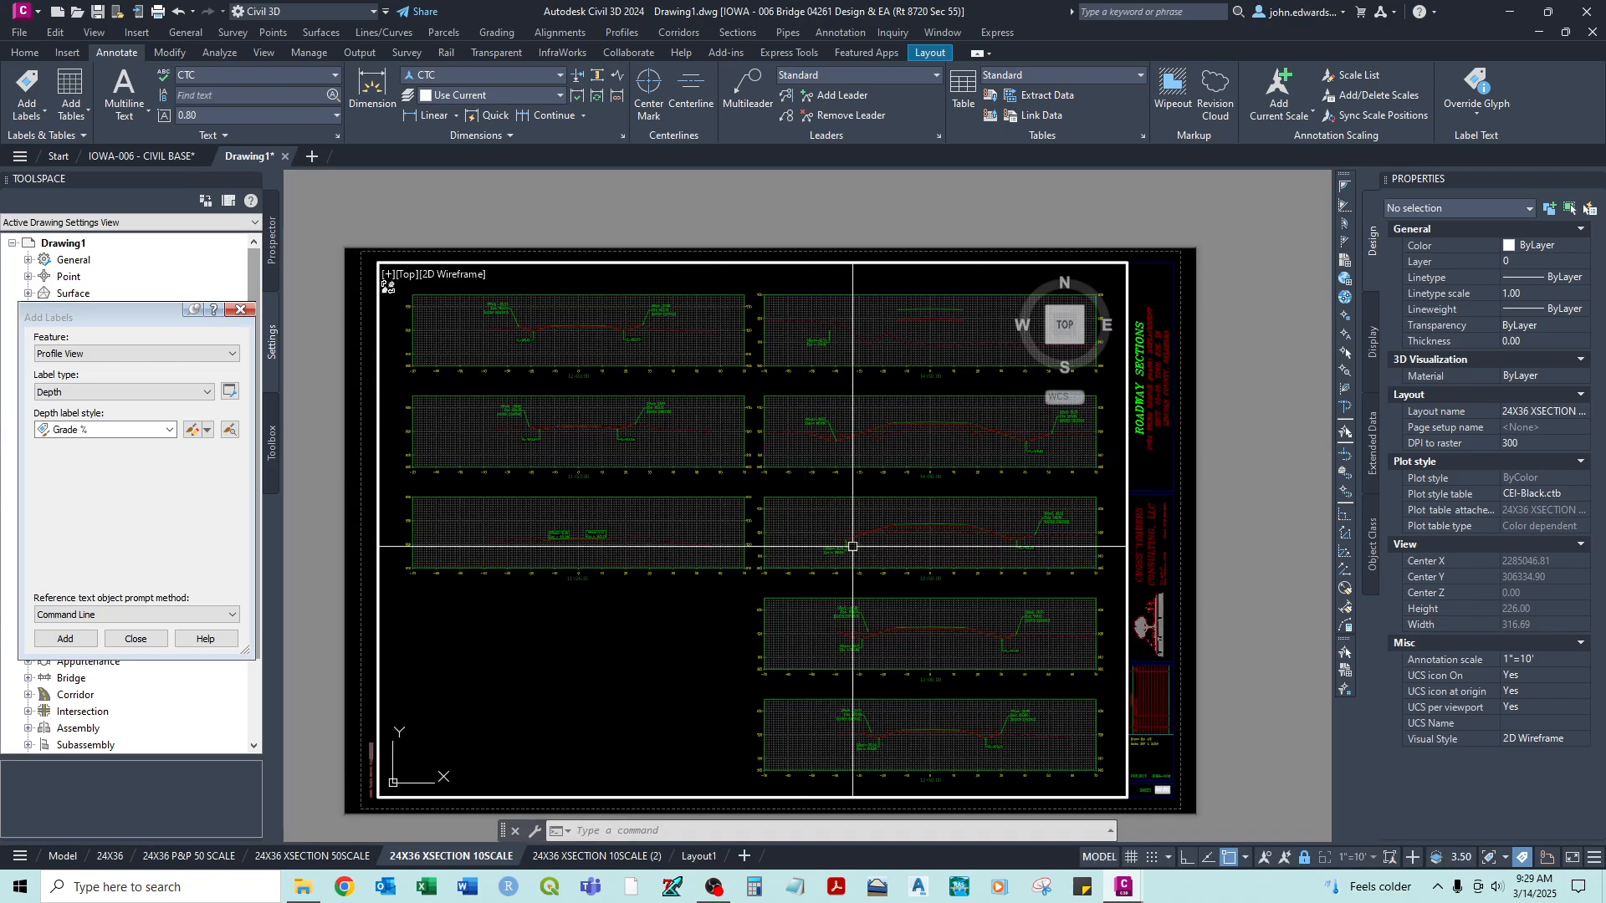
pyautogui.moveTo(921, 518); pyautogui.dragTo(928, 481, button='middle')
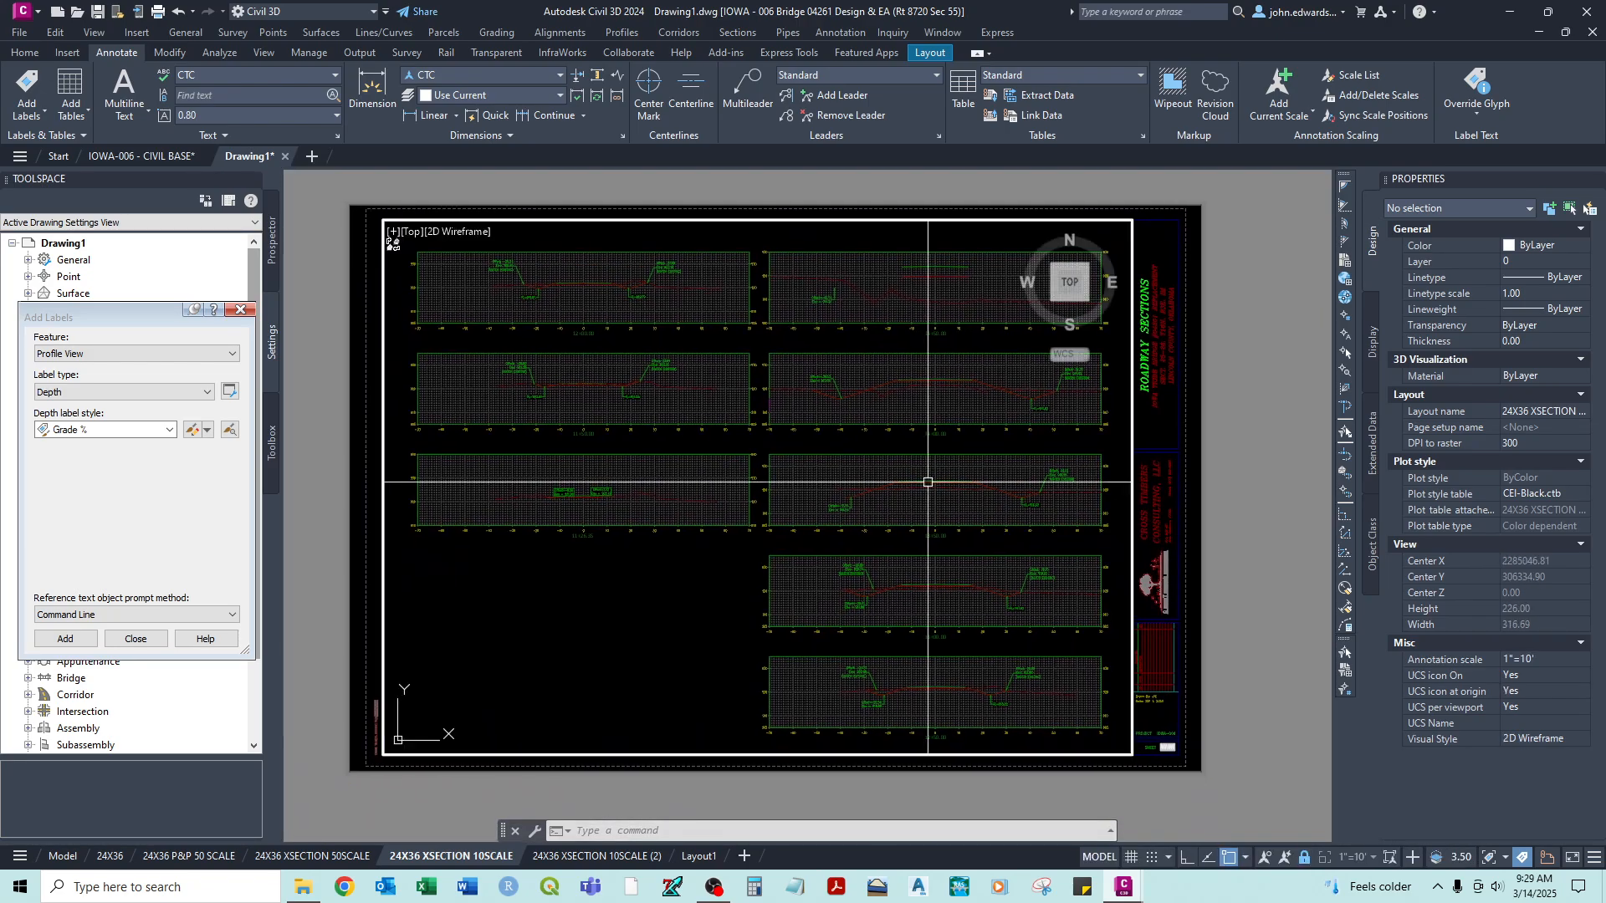
# - Configure the labels to add as Section View, Offset Elevation type, with the Flow Elevation label style and marker style <none>
pyautogui.click(95, 355)
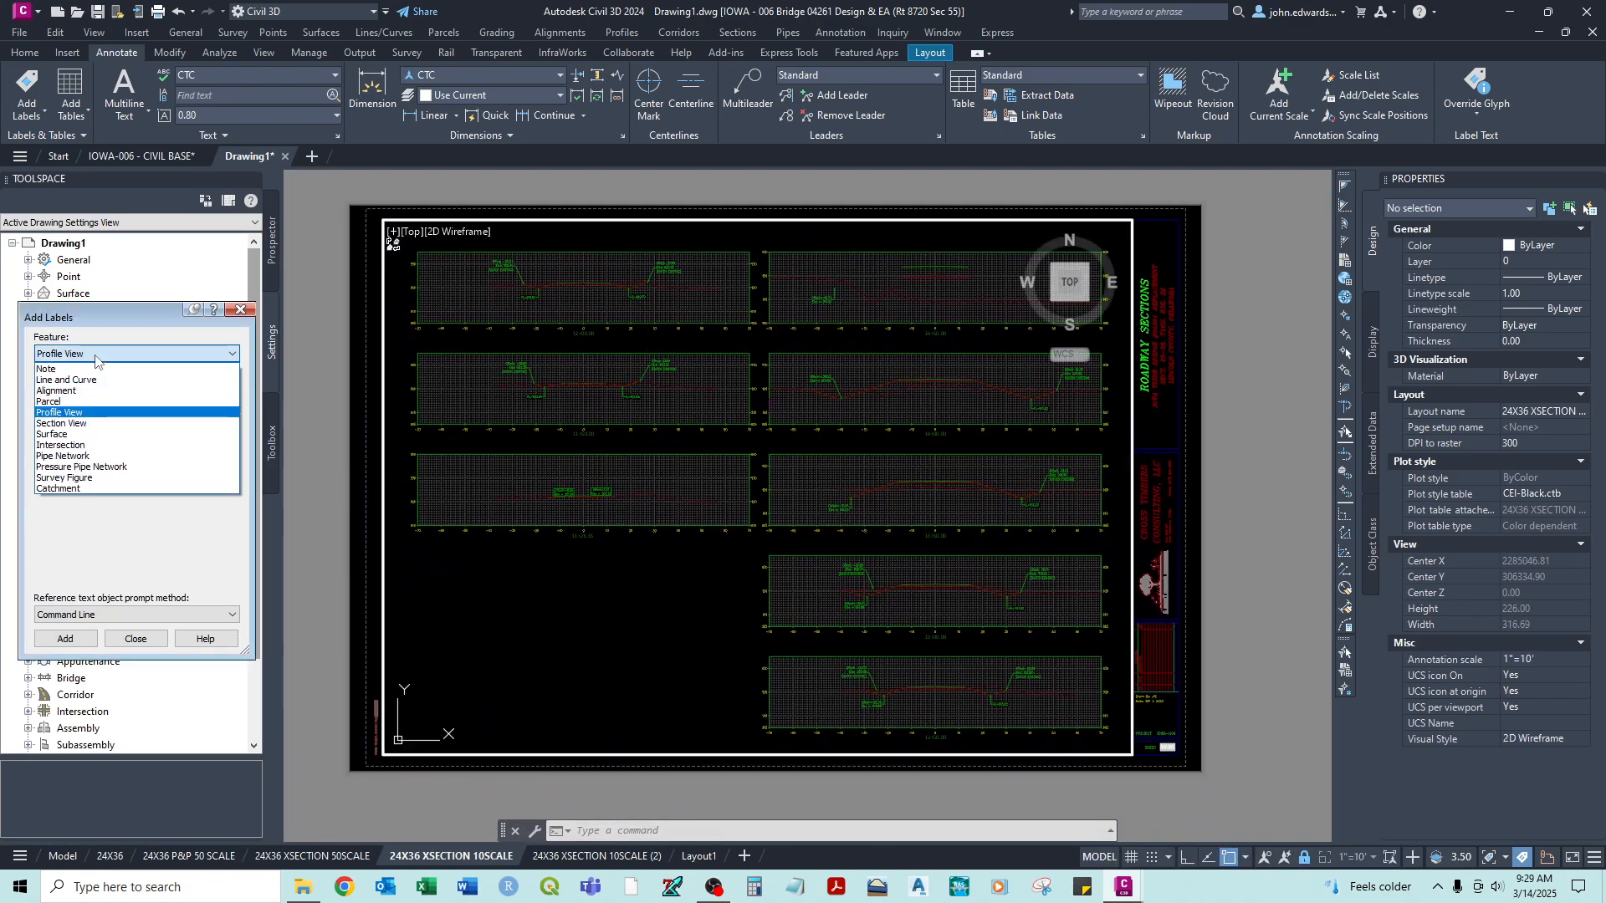
pyautogui.click(67, 426)
pyautogui.click(80, 395)
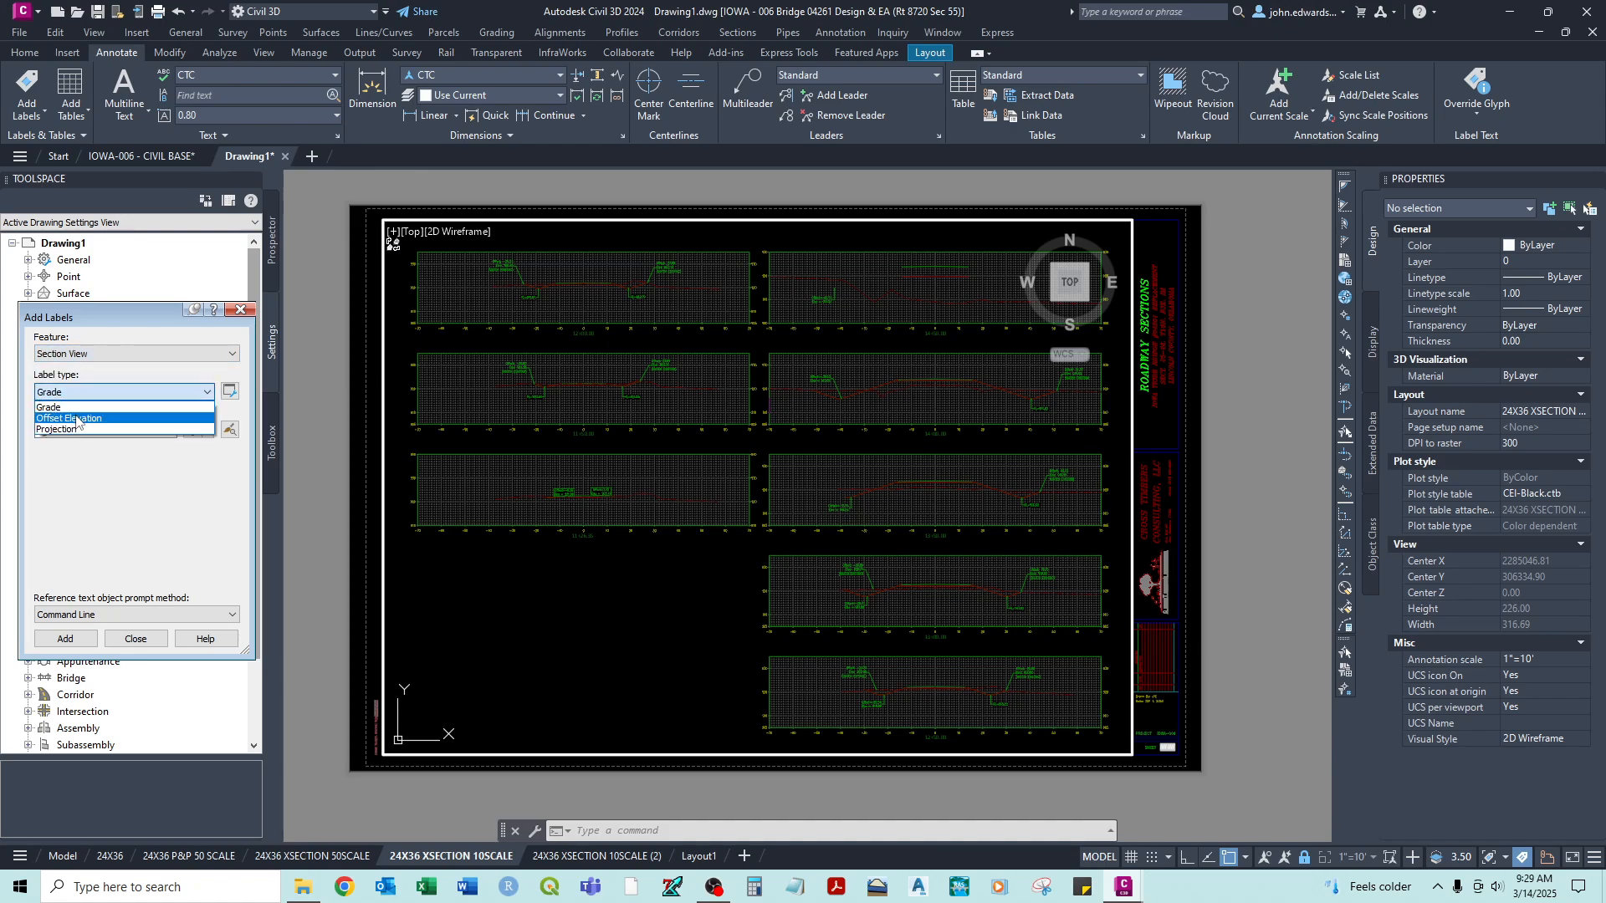
pyautogui.click(75, 419)
pyautogui.click(133, 466)
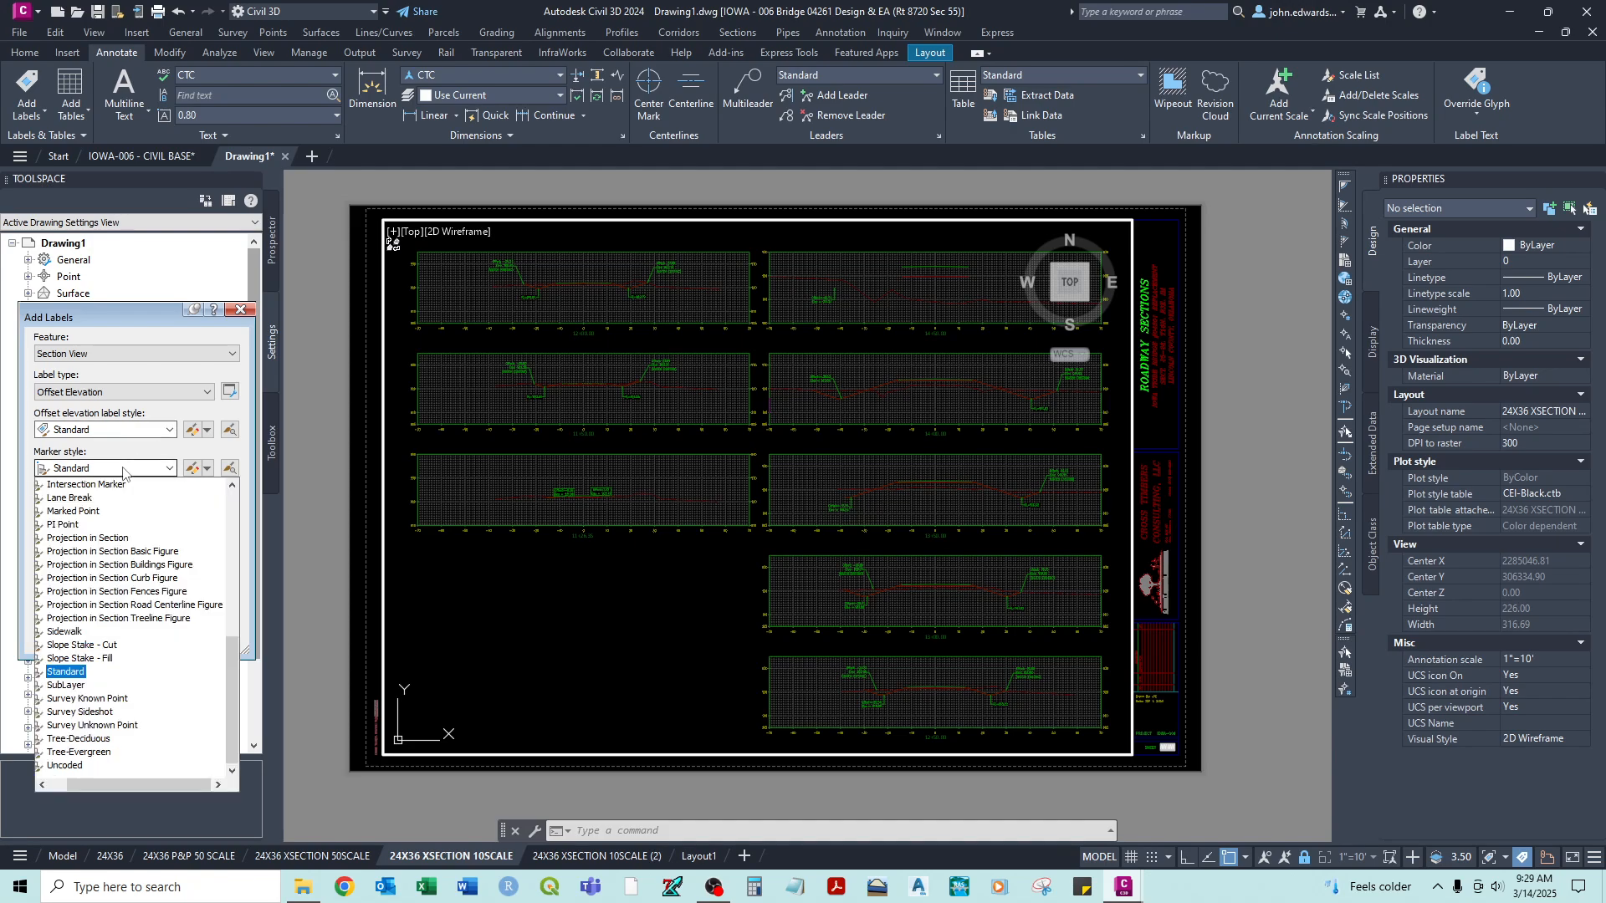
pyautogui.click(73, 483)
pyautogui.click(87, 431)
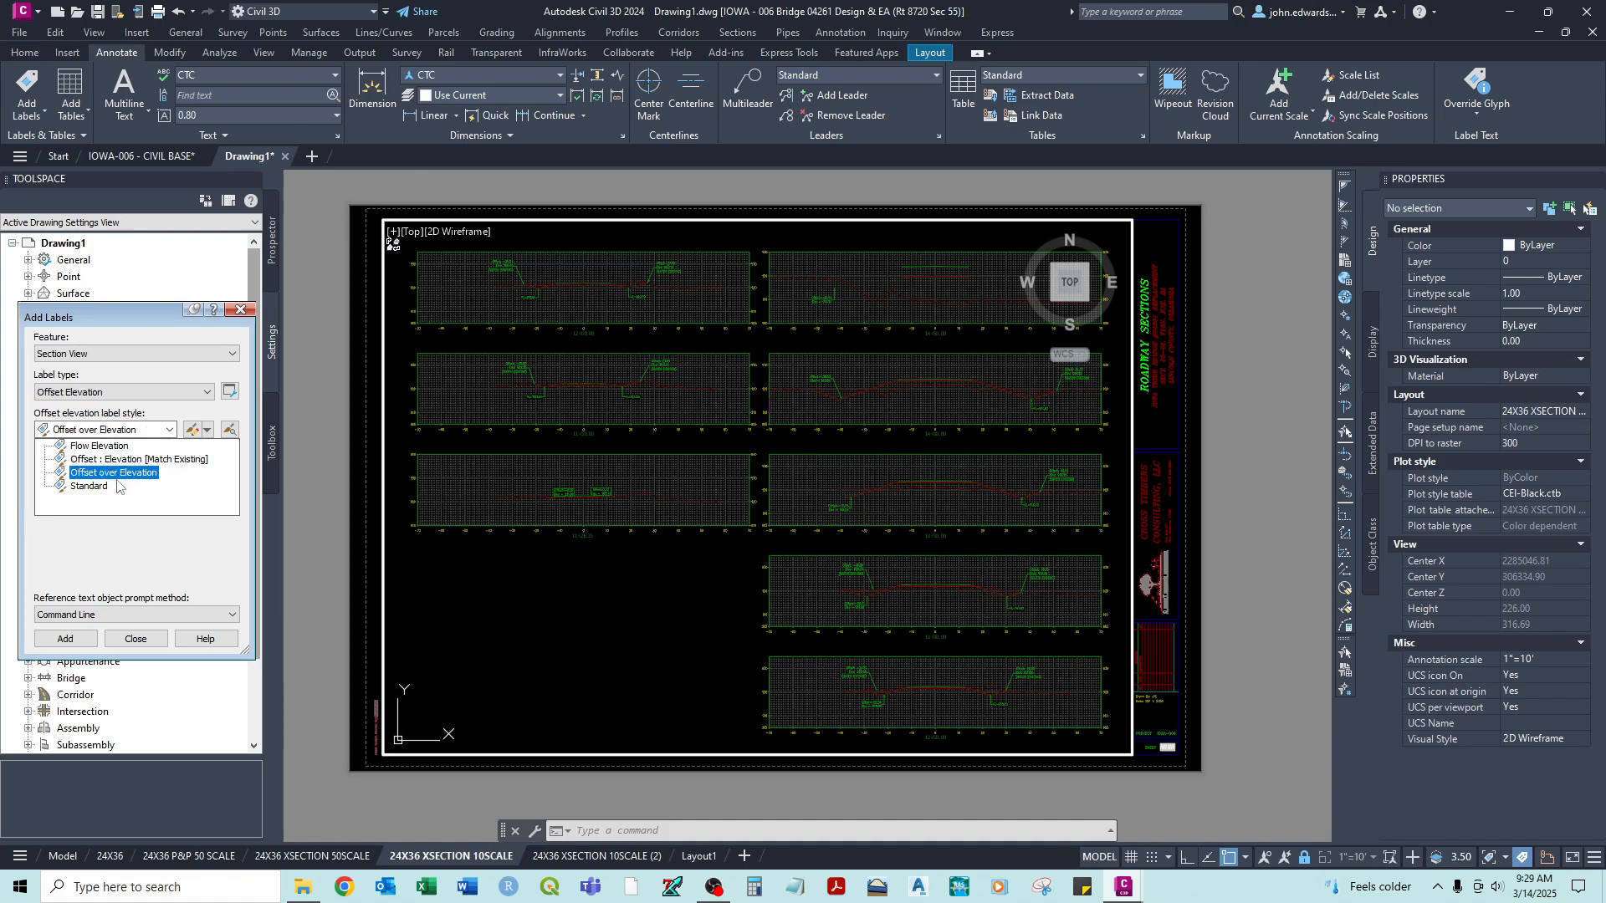
pyautogui.click(99, 447)
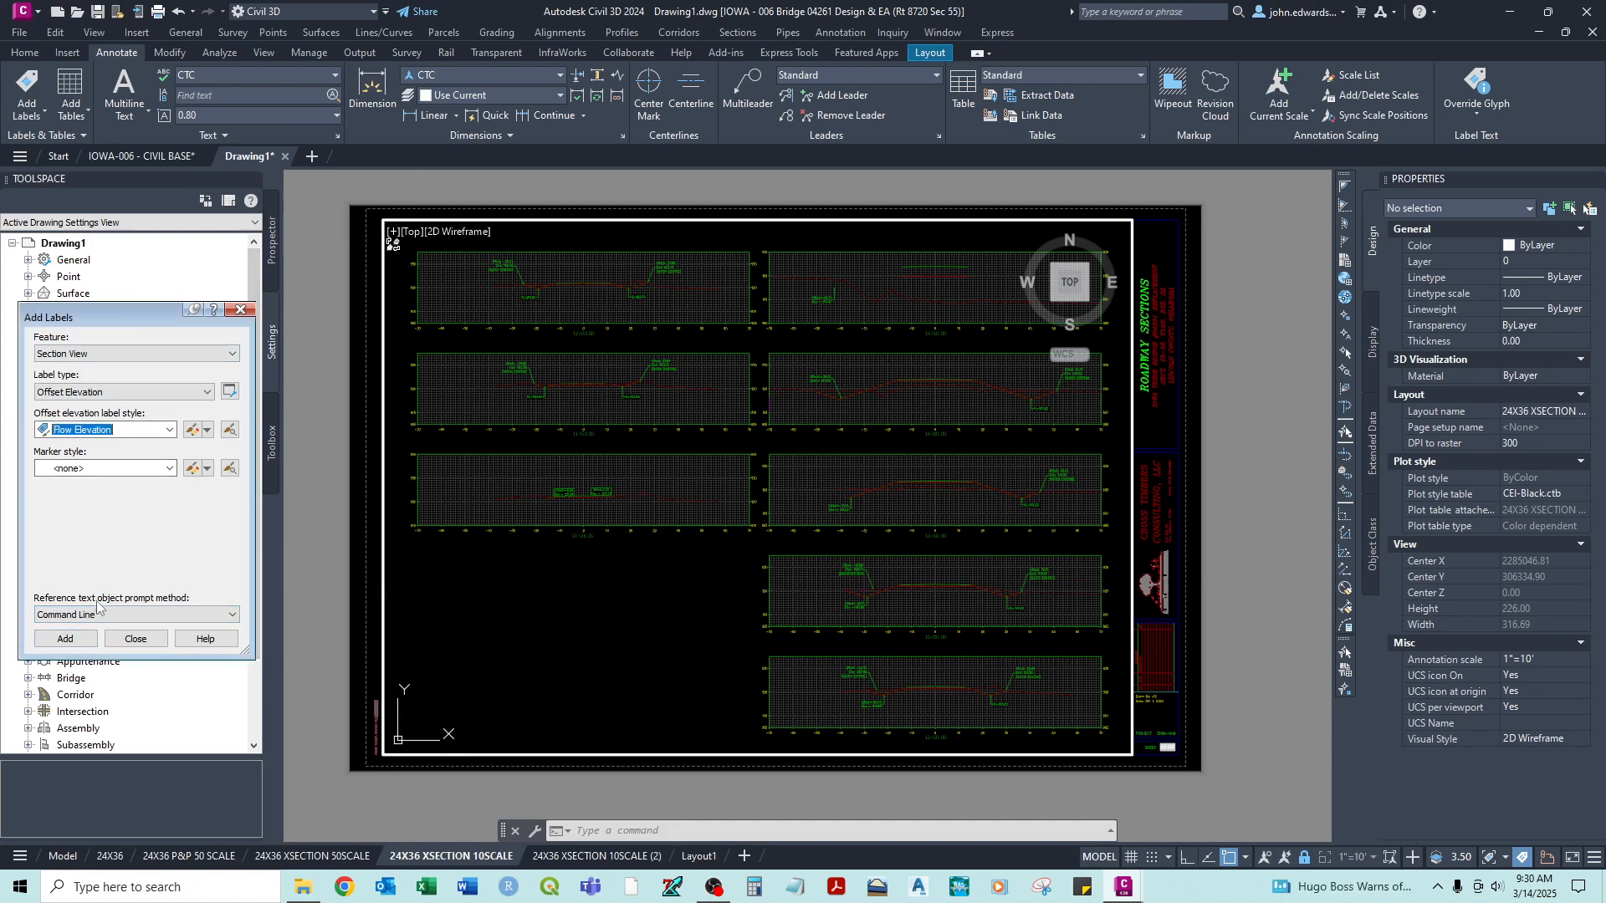
# - Add a flow elevation label at the left ditch low point of the section view at station 11+26.35
pyautogui.click(65, 639)
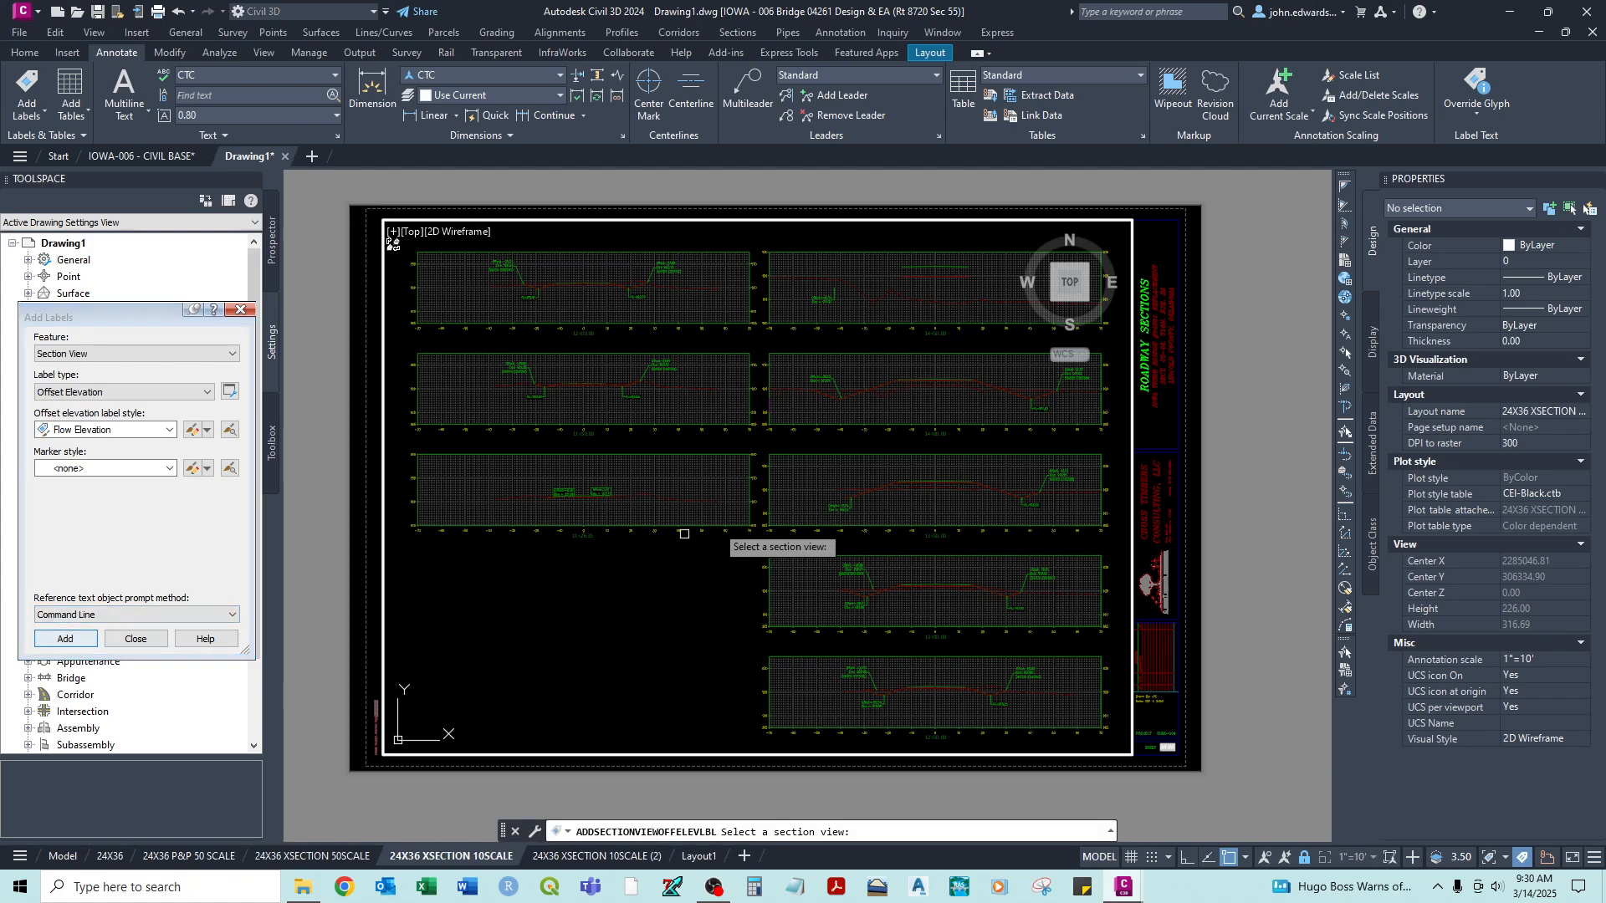
pyautogui.click(710, 454)
pyautogui.scroll(8, 572, 500)
pyautogui.moveTo(443, 499)
pyautogui.mouseDown(button='middle')
pyautogui.moveTo(575, 491)
pyautogui.moveTo(574, 477)
pyautogui.mouseUp(button='middle')
pyautogui.scroll(5, 573, 476)
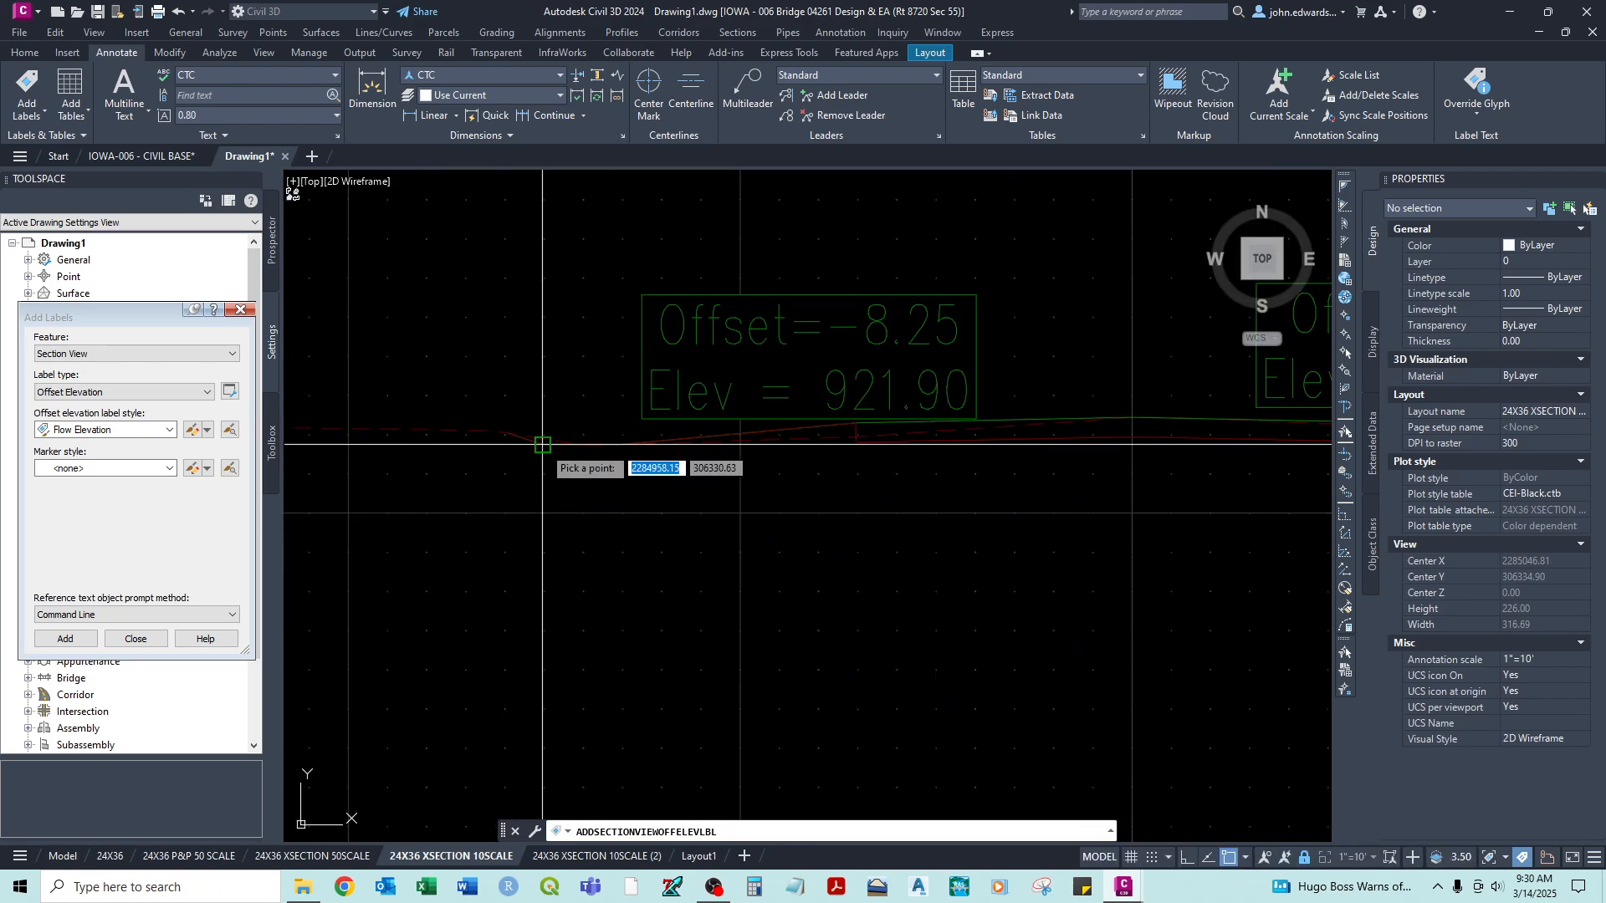
pyautogui.click(543, 445)
pyautogui.scroll(-4, 560, 489)
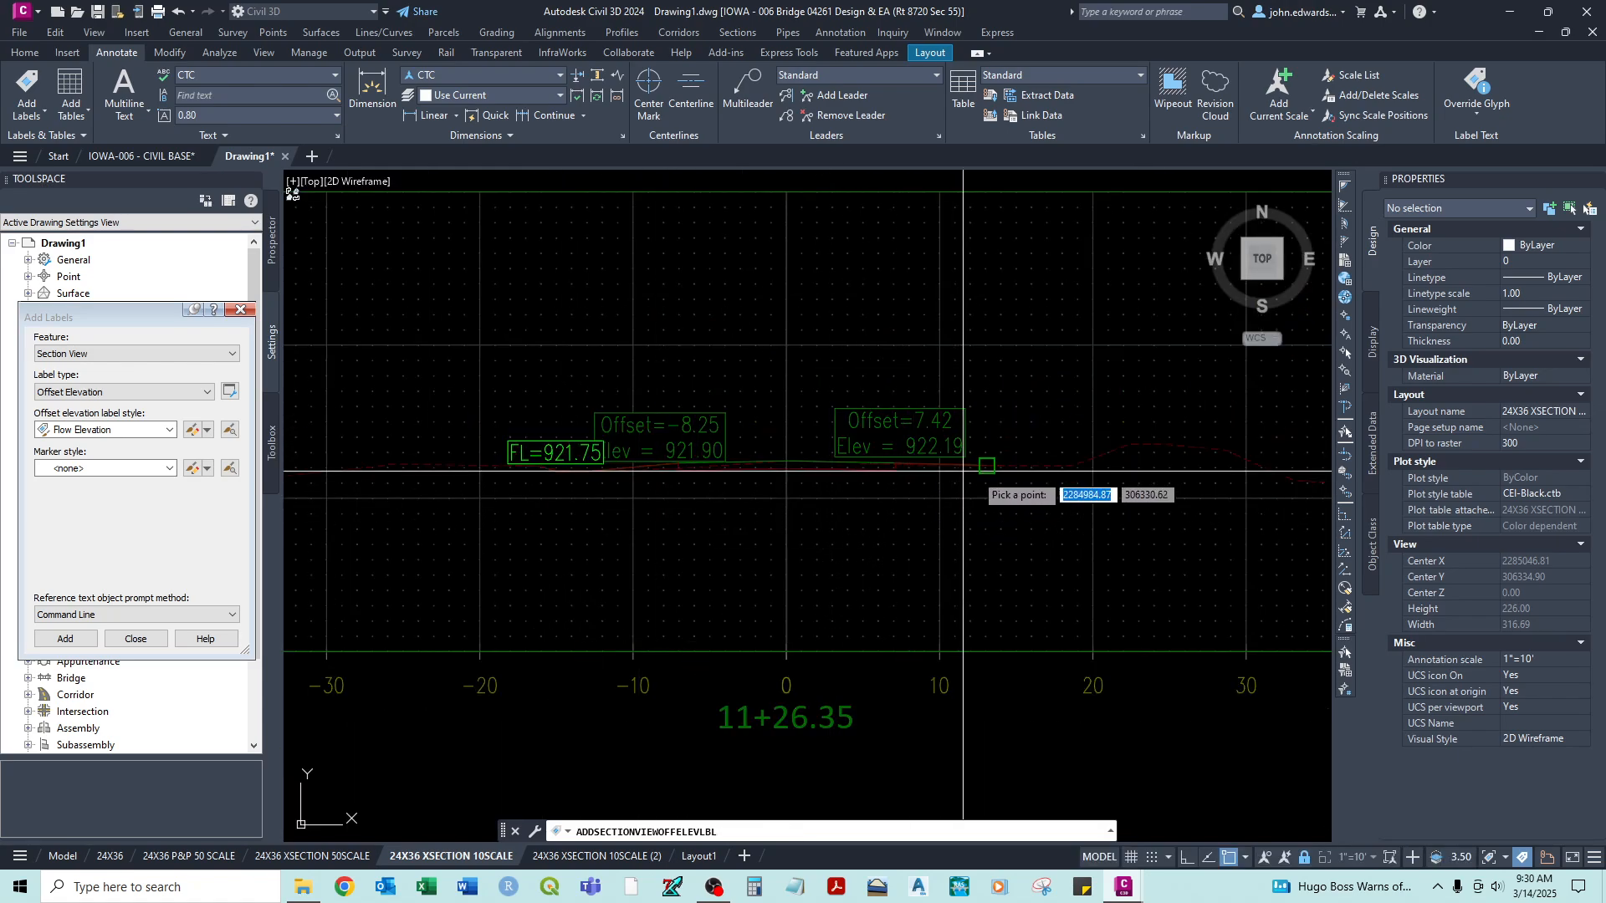
# - Review the existing flow elevation and match-existing labels on the sections at stations 11+50.00, 12+00.00 and 14+00.00
pyautogui.scroll(-3, 887, 543)
pyautogui.moveTo(854, 561)
pyautogui.mouseDown(button='middle')
pyautogui.moveTo(826, 418)
pyautogui.moveTo(831, 644)
pyautogui.mouseUp(button='middle')
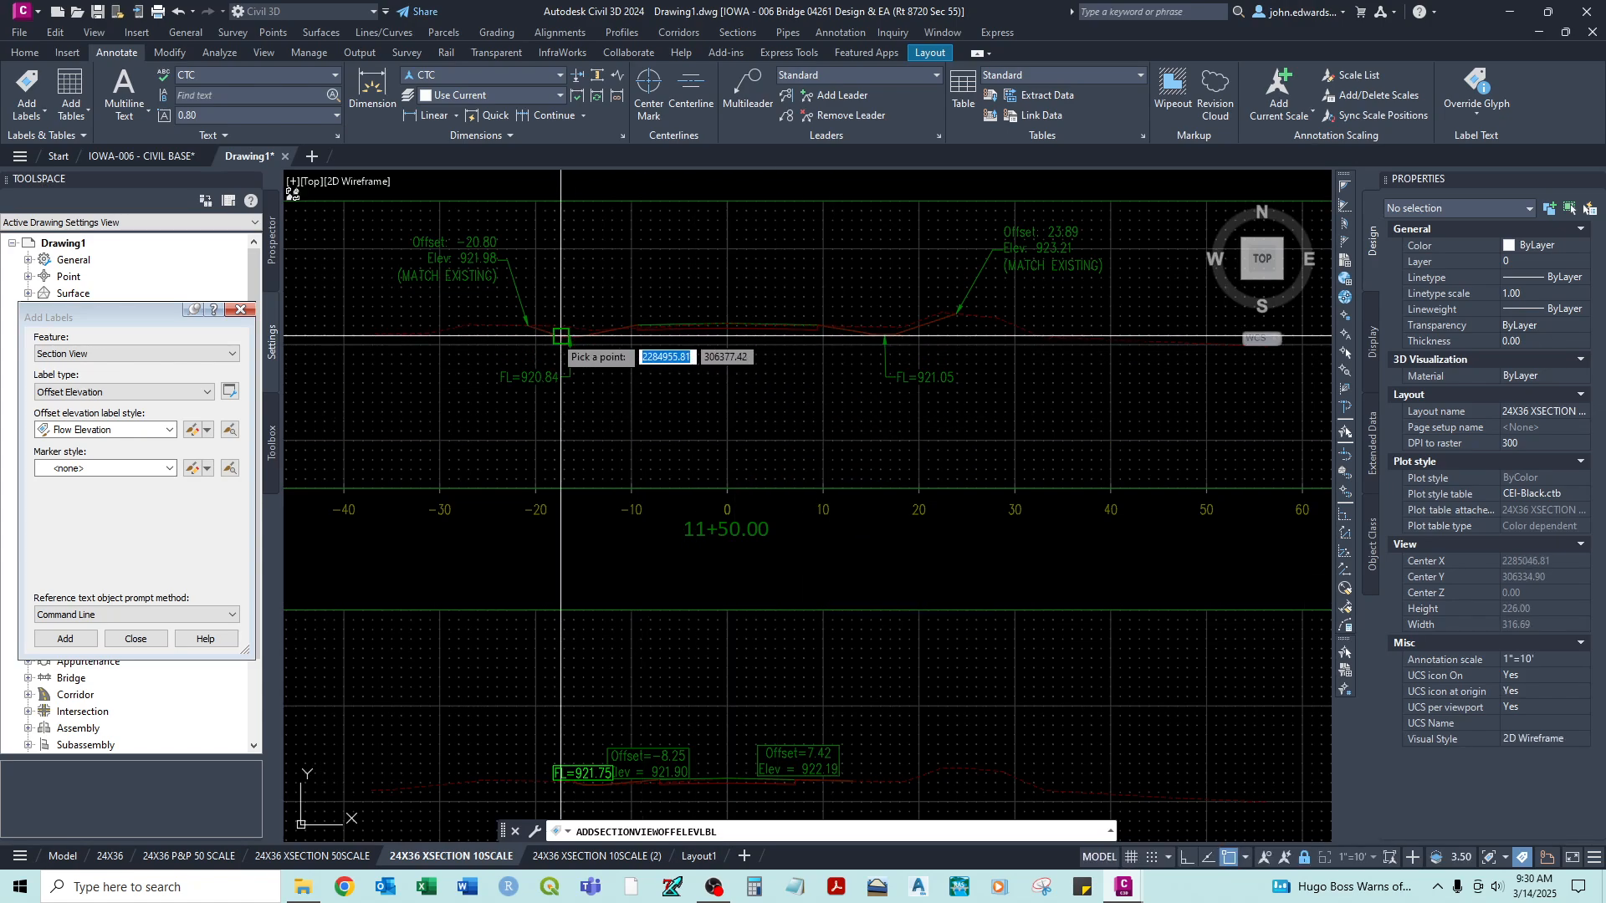
pyautogui.moveTo(803, 272); pyautogui.dragTo(812, 629, button='middle')
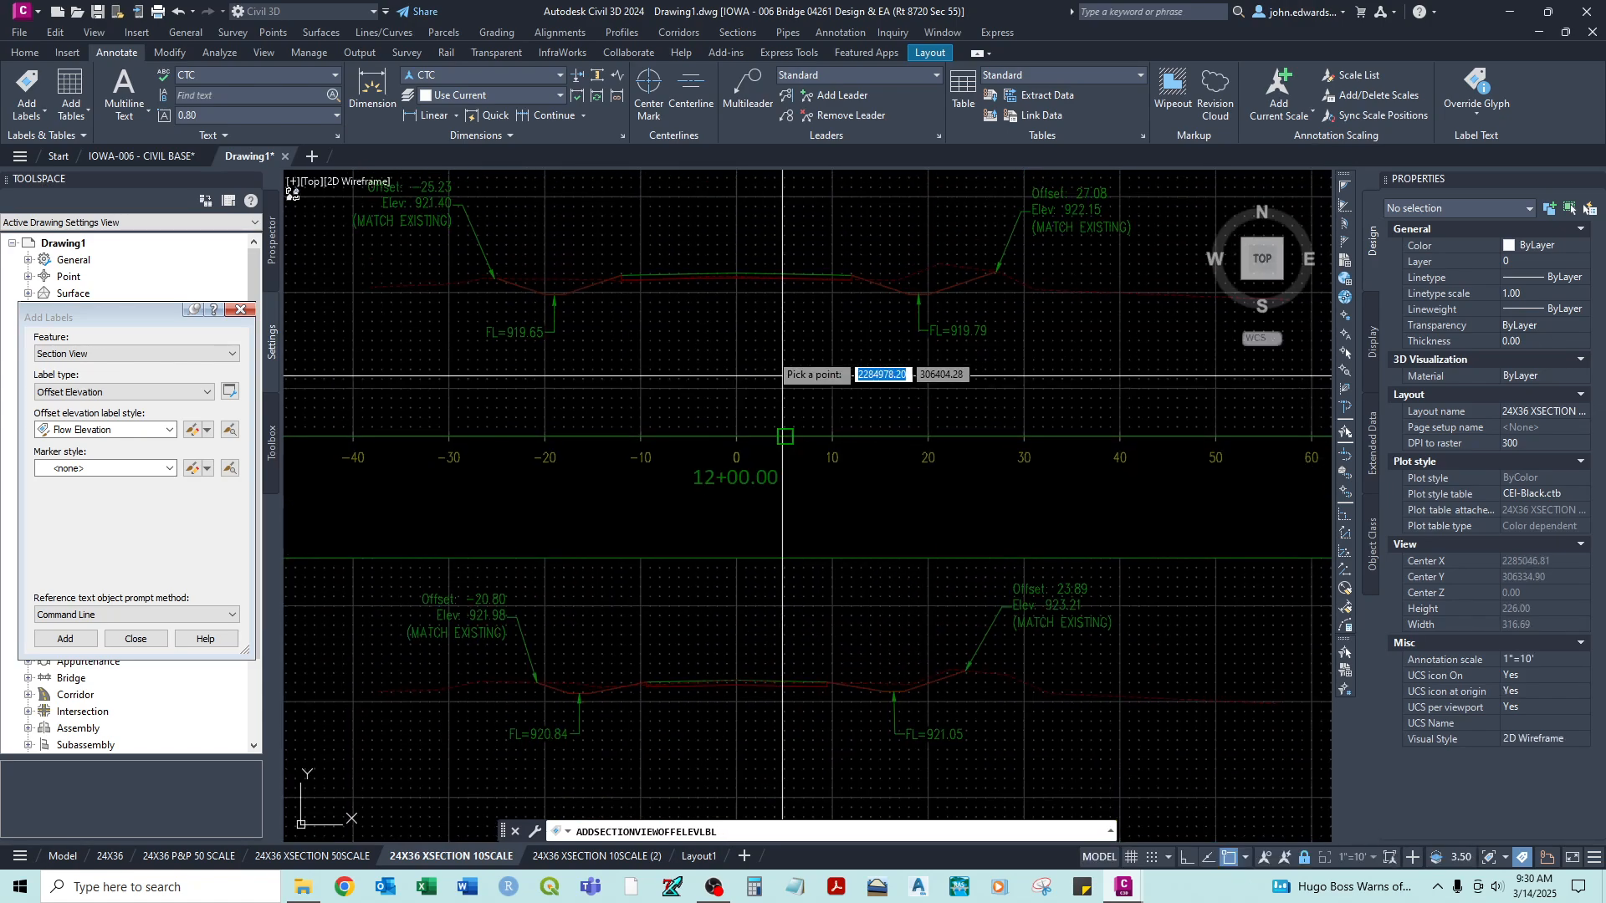
pyautogui.scroll(-5, 544, 318)
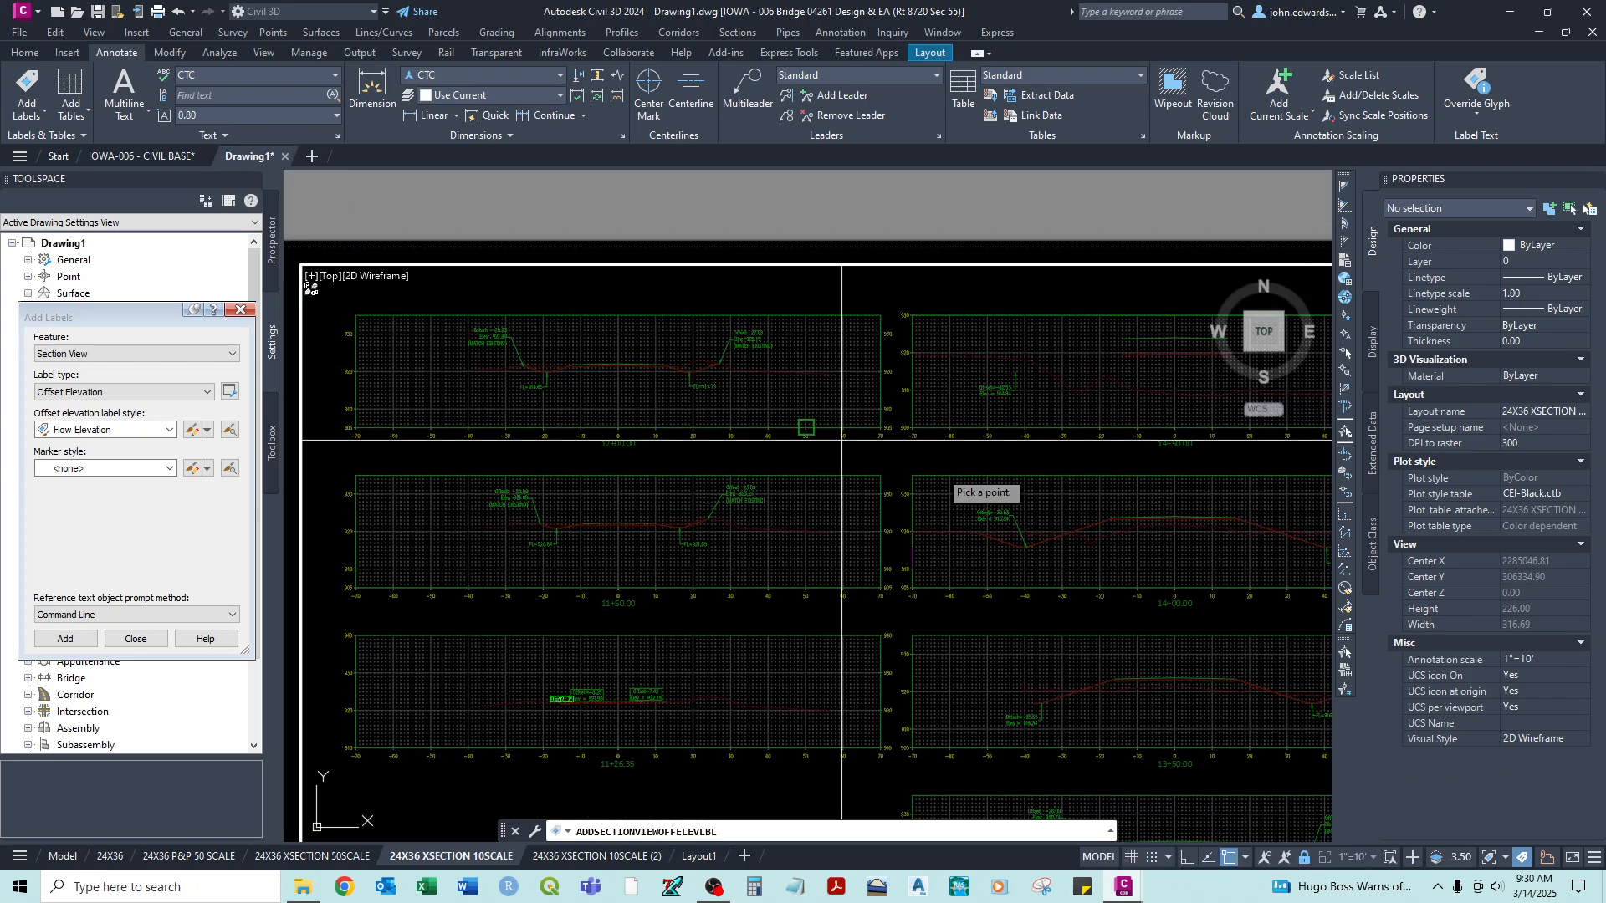
pyautogui.moveTo(977, 485); pyautogui.dragTo(713, 409, button='middle')
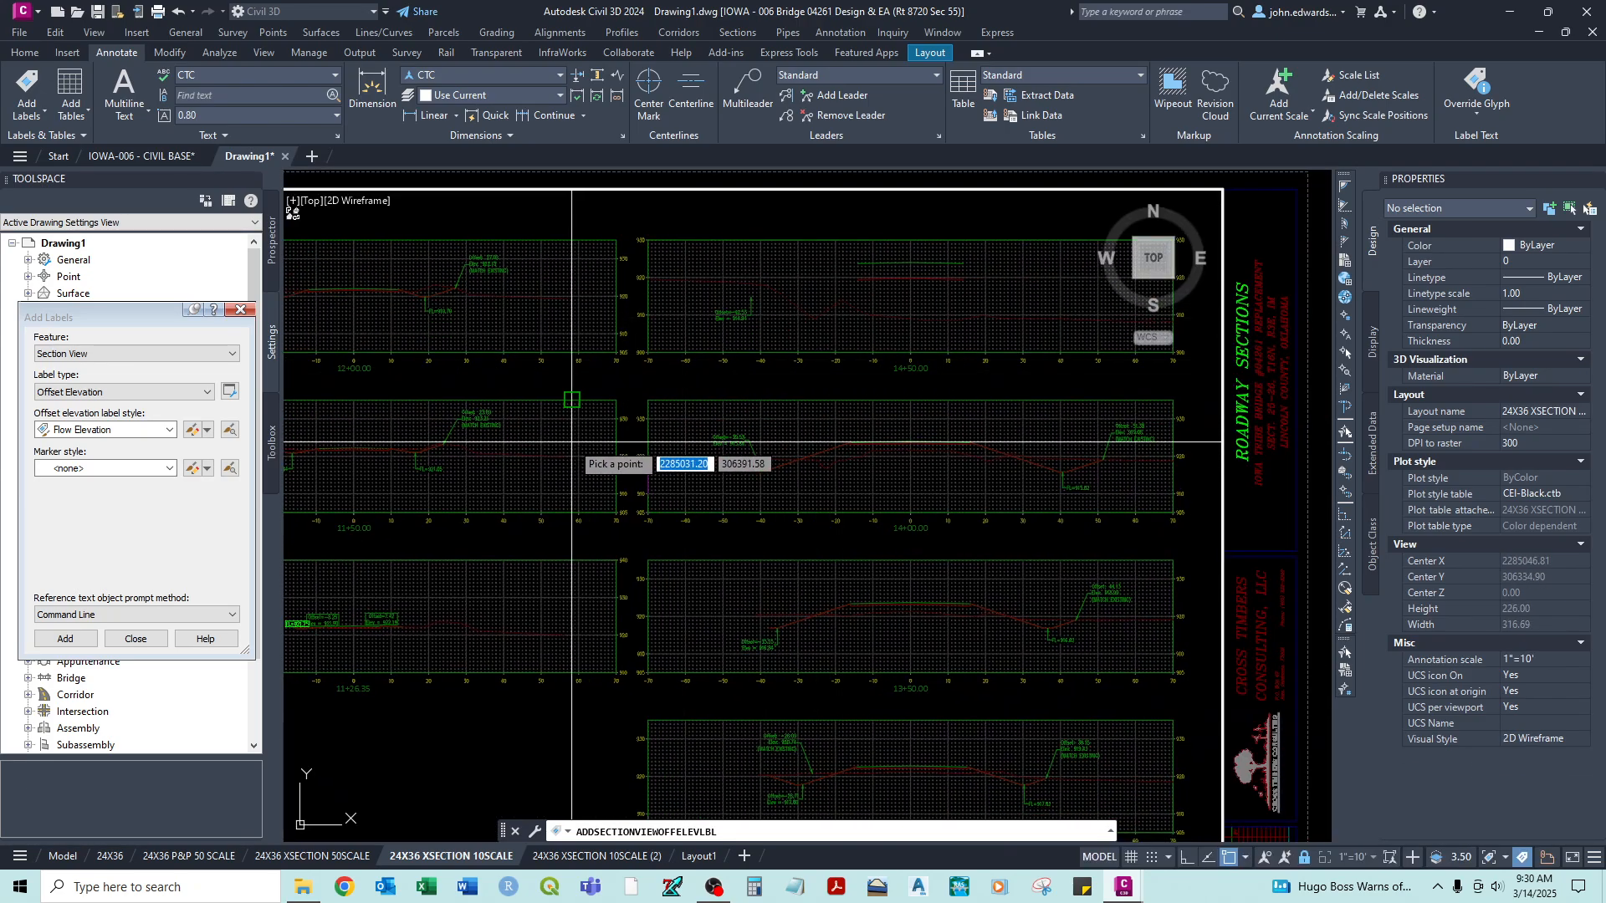
# - Add Flow Elevation labels at the left and right pavement edges of the section view at station 11+50.00
pyautogui.moveTo(572, 441); pyautogui.dragTo(870, 362, button='middle')
pyautogui.press('Escape')
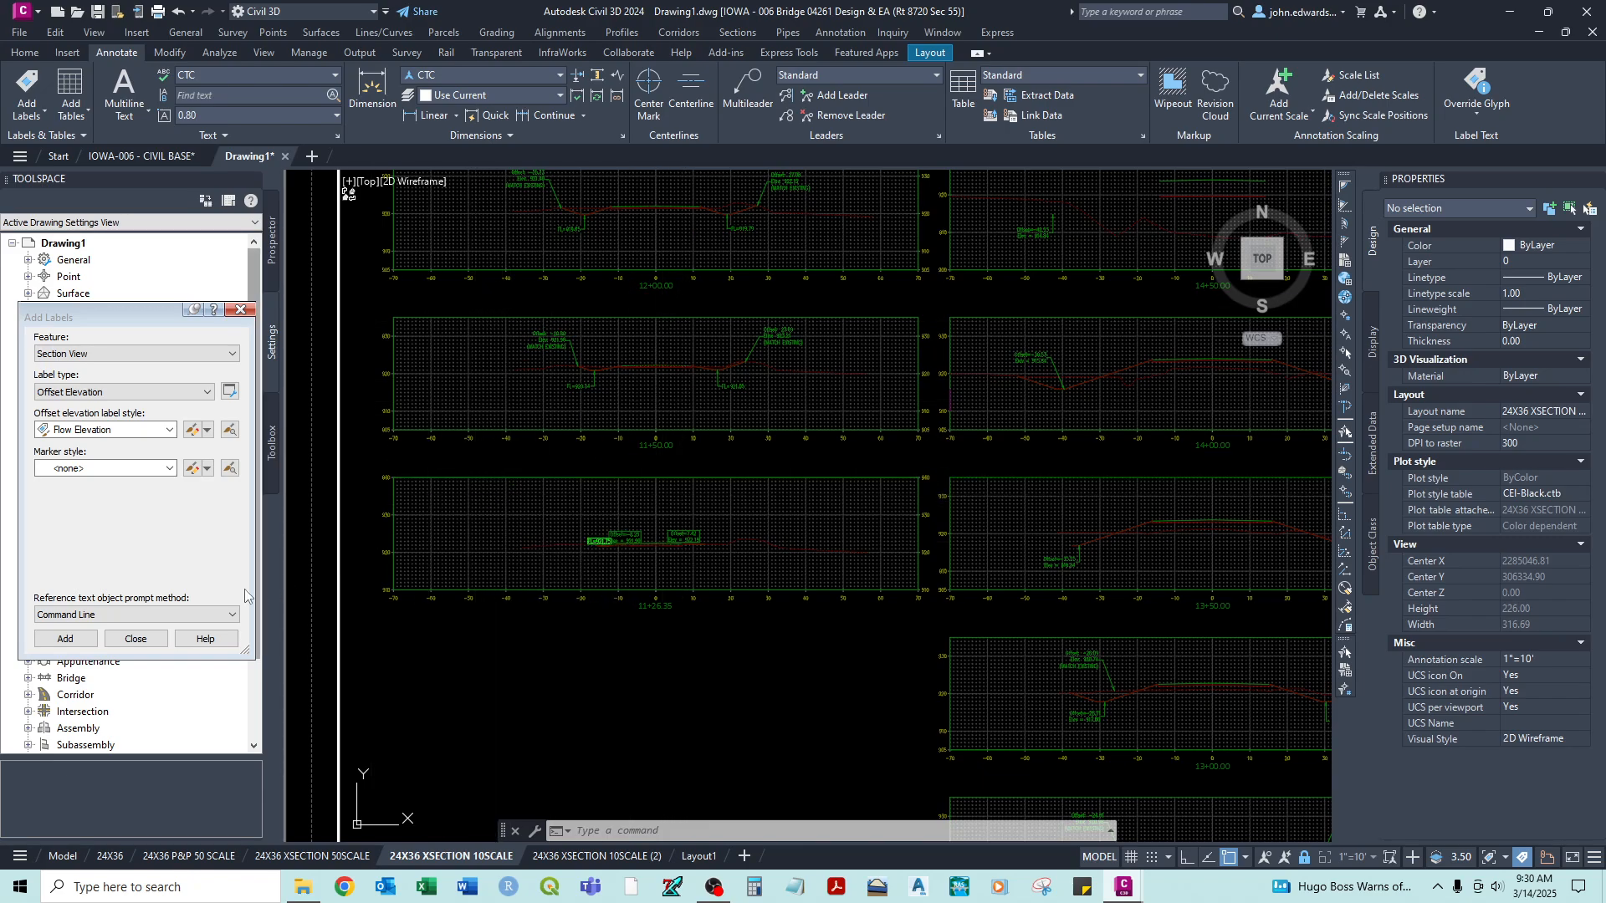
pyautogui.click(65, 638)
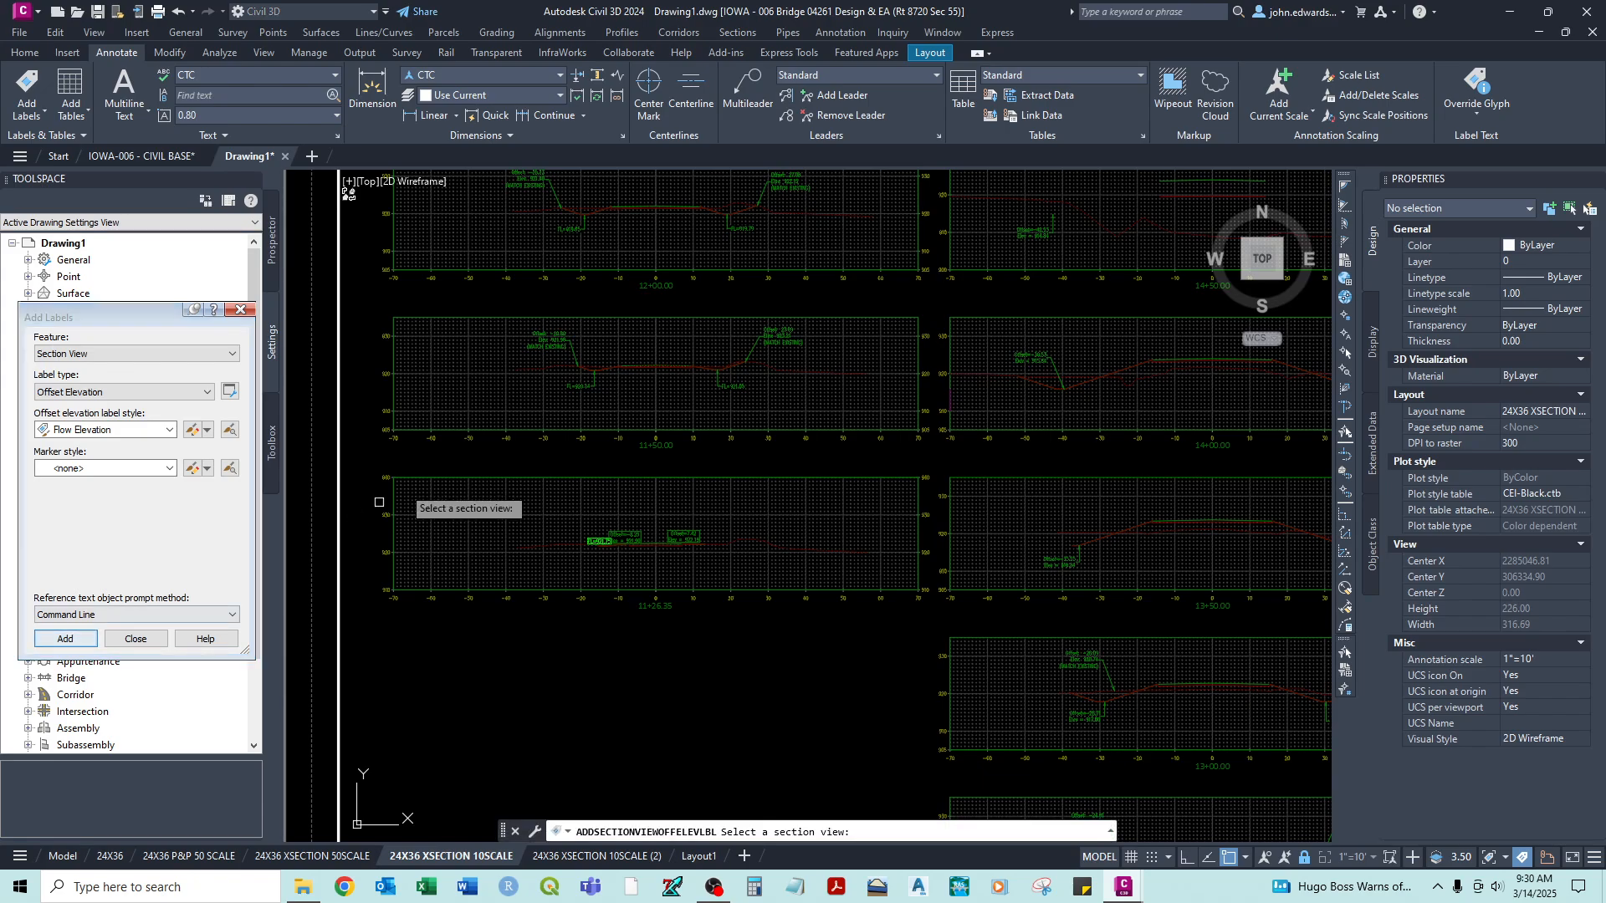
pyautogui.moveTo(600, 319); pyautogui.dragTo(610, 361, button='middle')
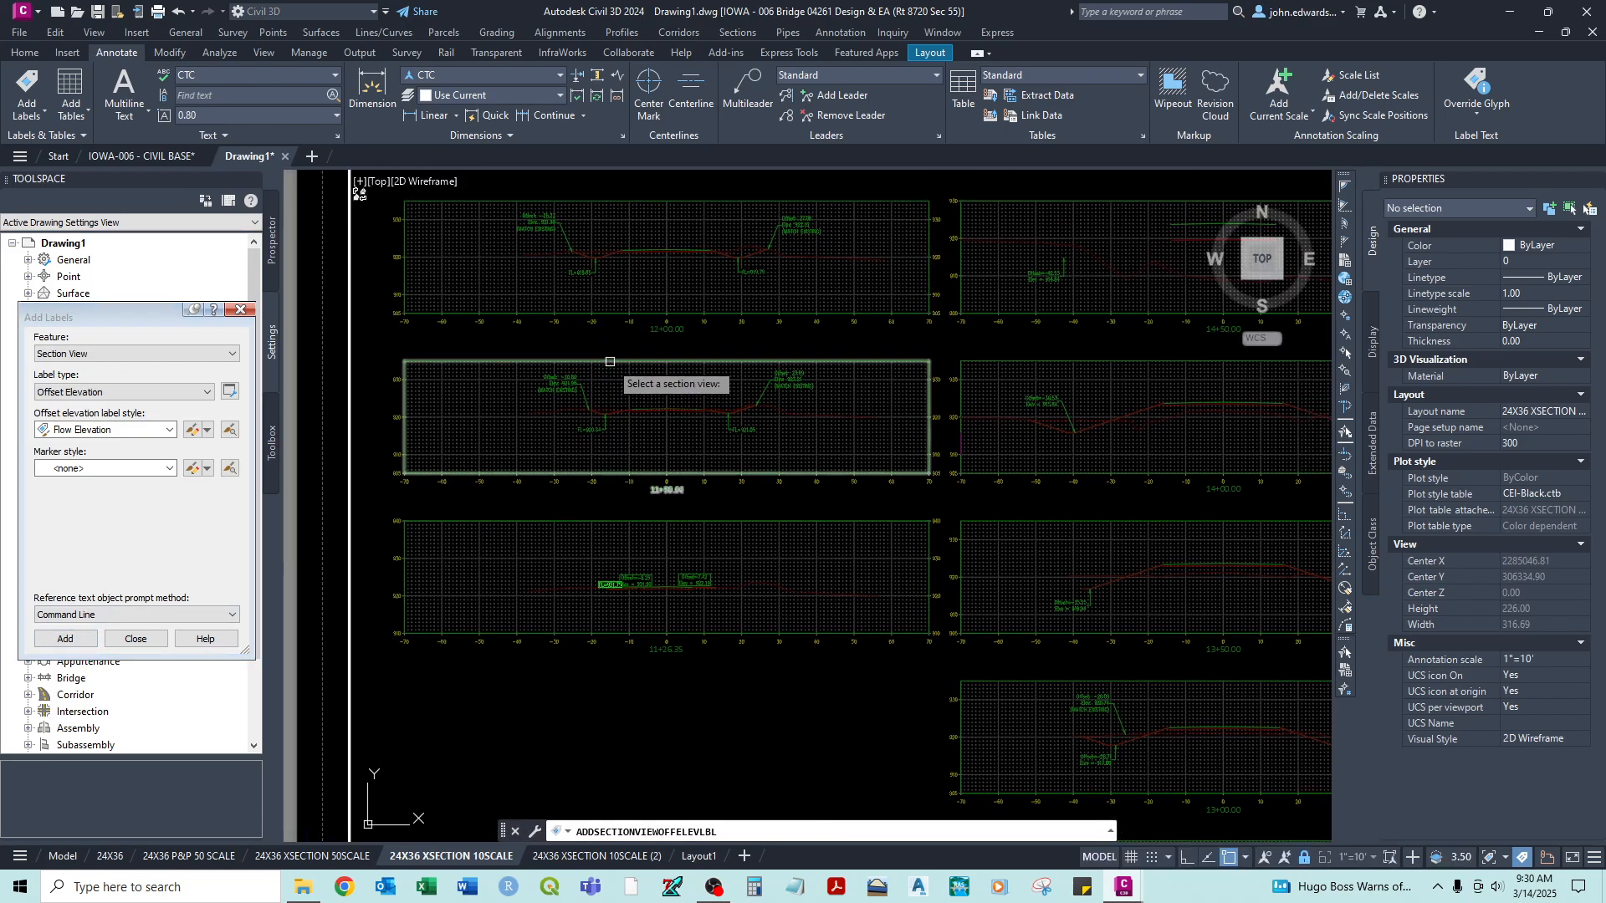
pyautogui.click(610, 361)
pyautogui.scroll(6, 615, 414)
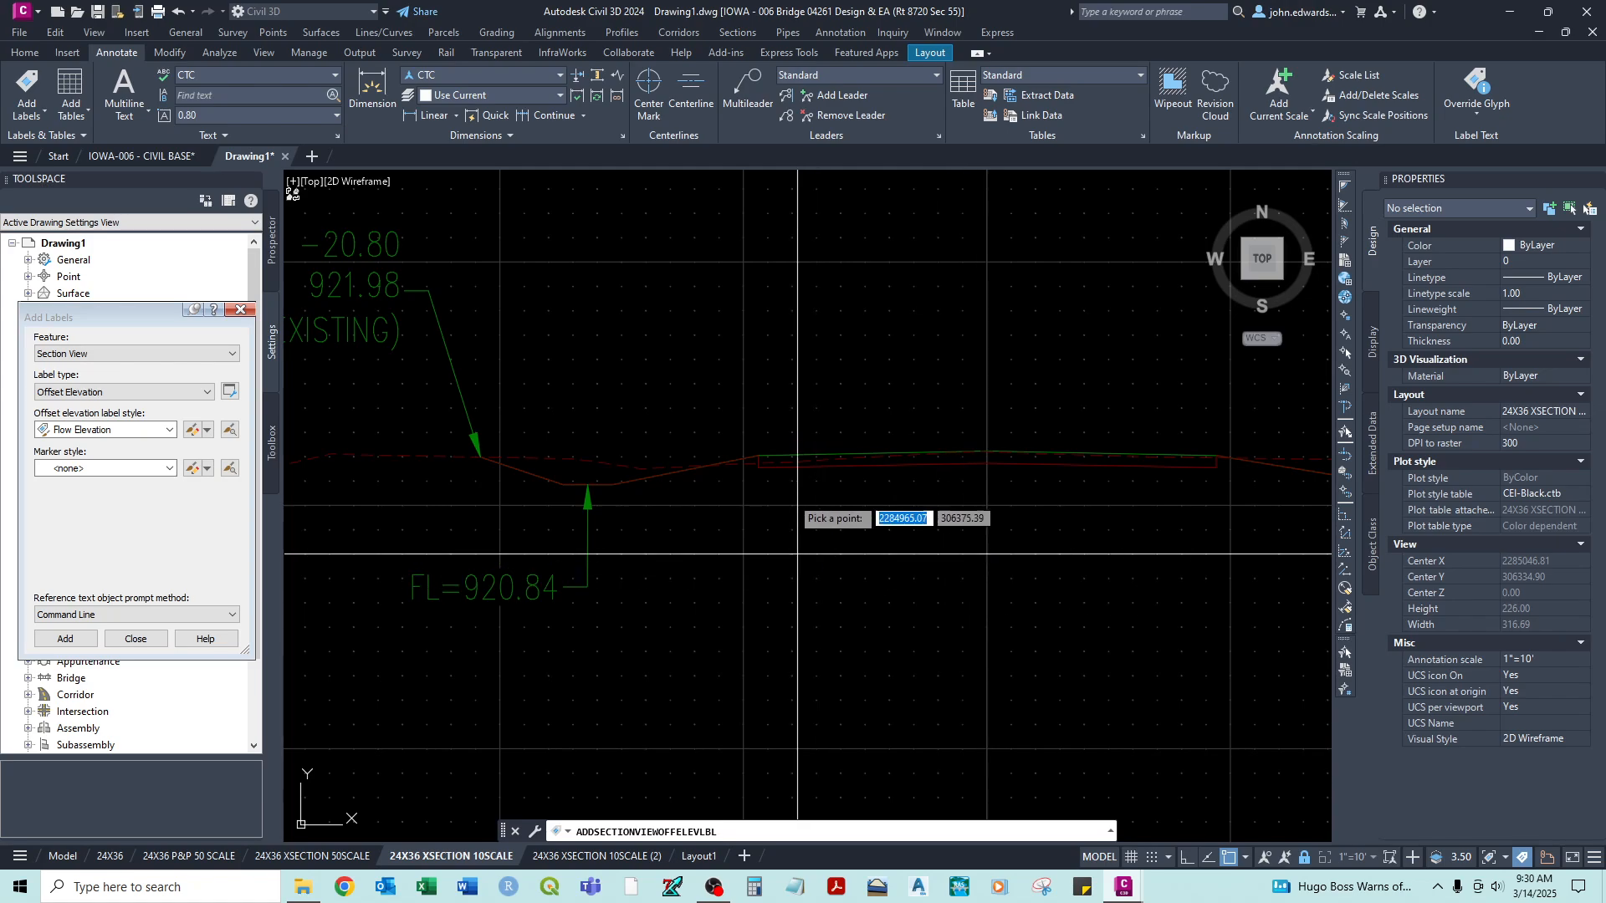
pyautogui.click(759, 456)
pyautogui.moveTo(1155, 405); pyautogui.dragTo(893, 406, button='middle')
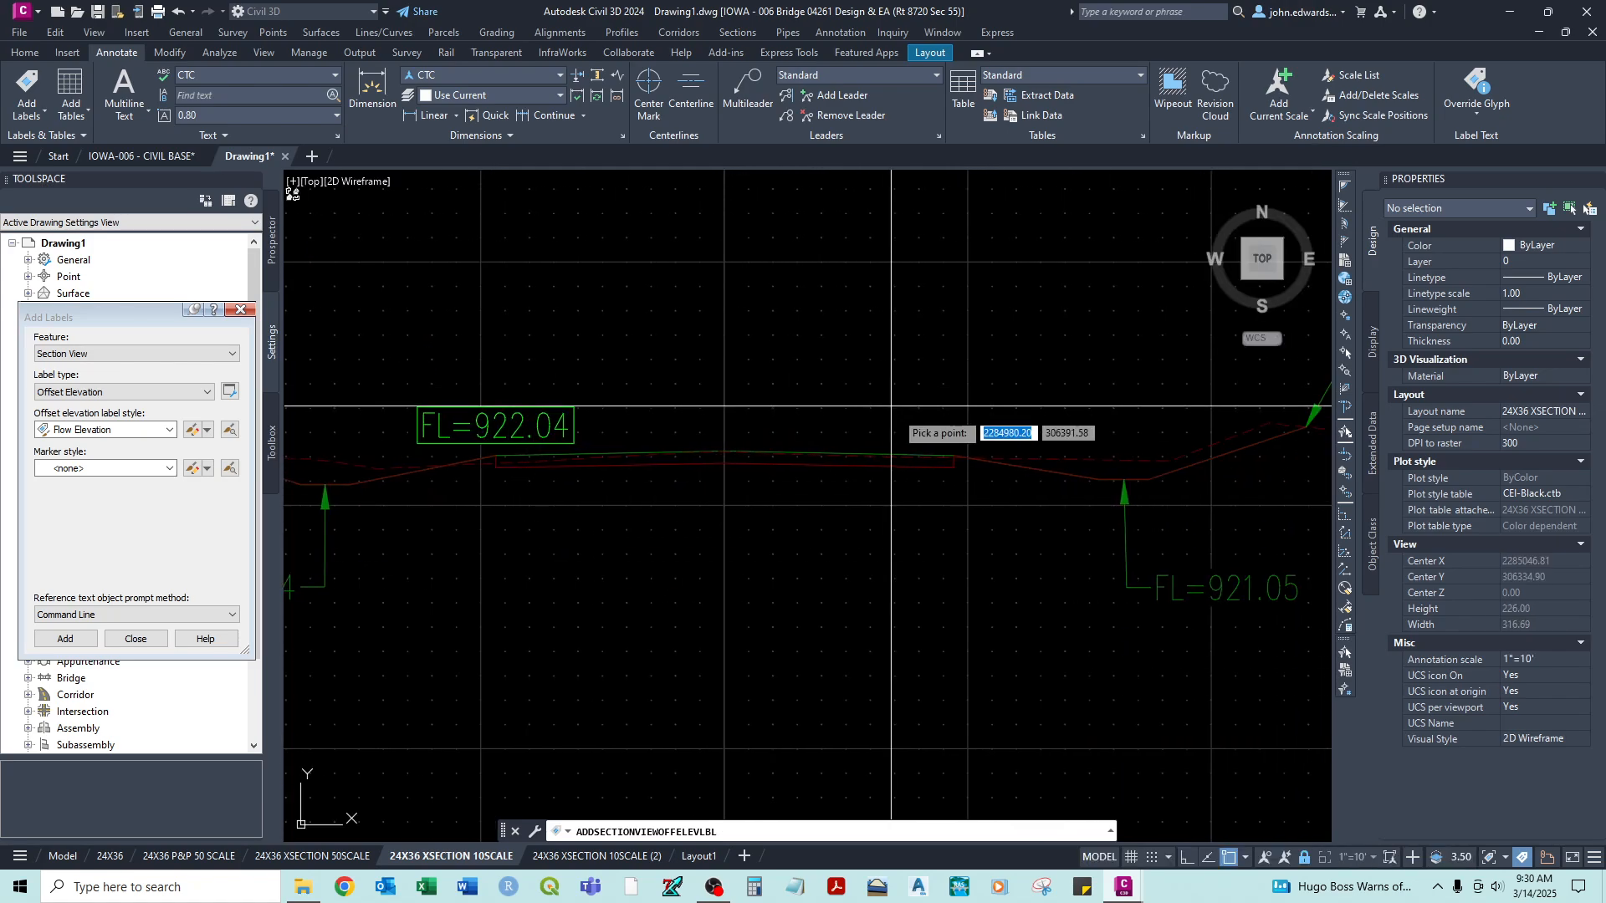
pyautogui.click(953, 456)
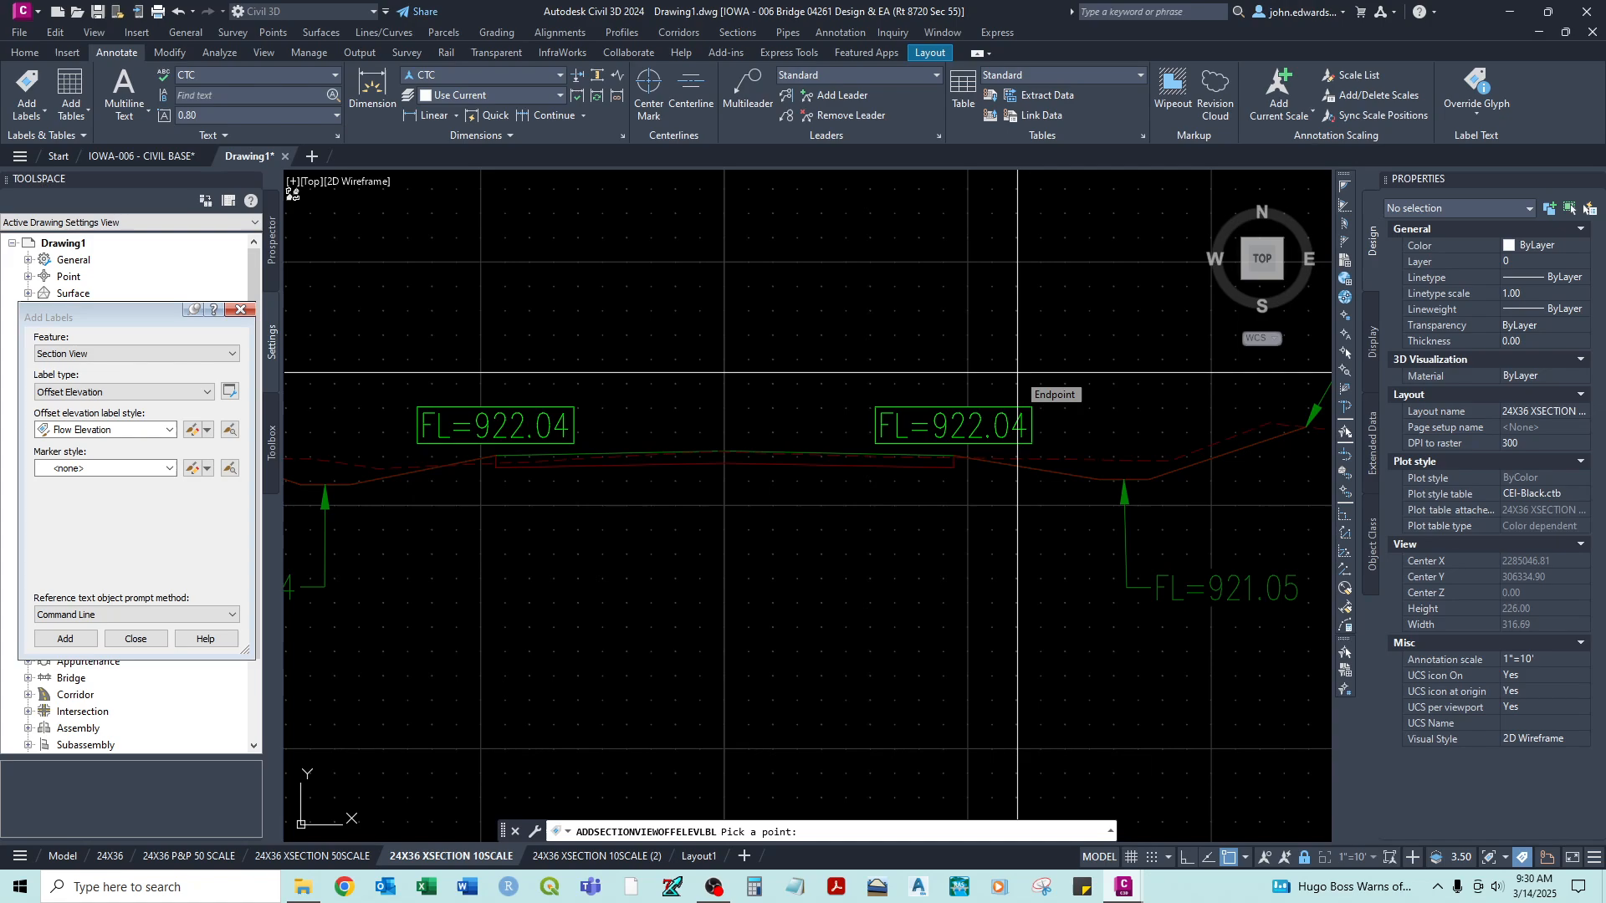
pyautogui.press('Escape')
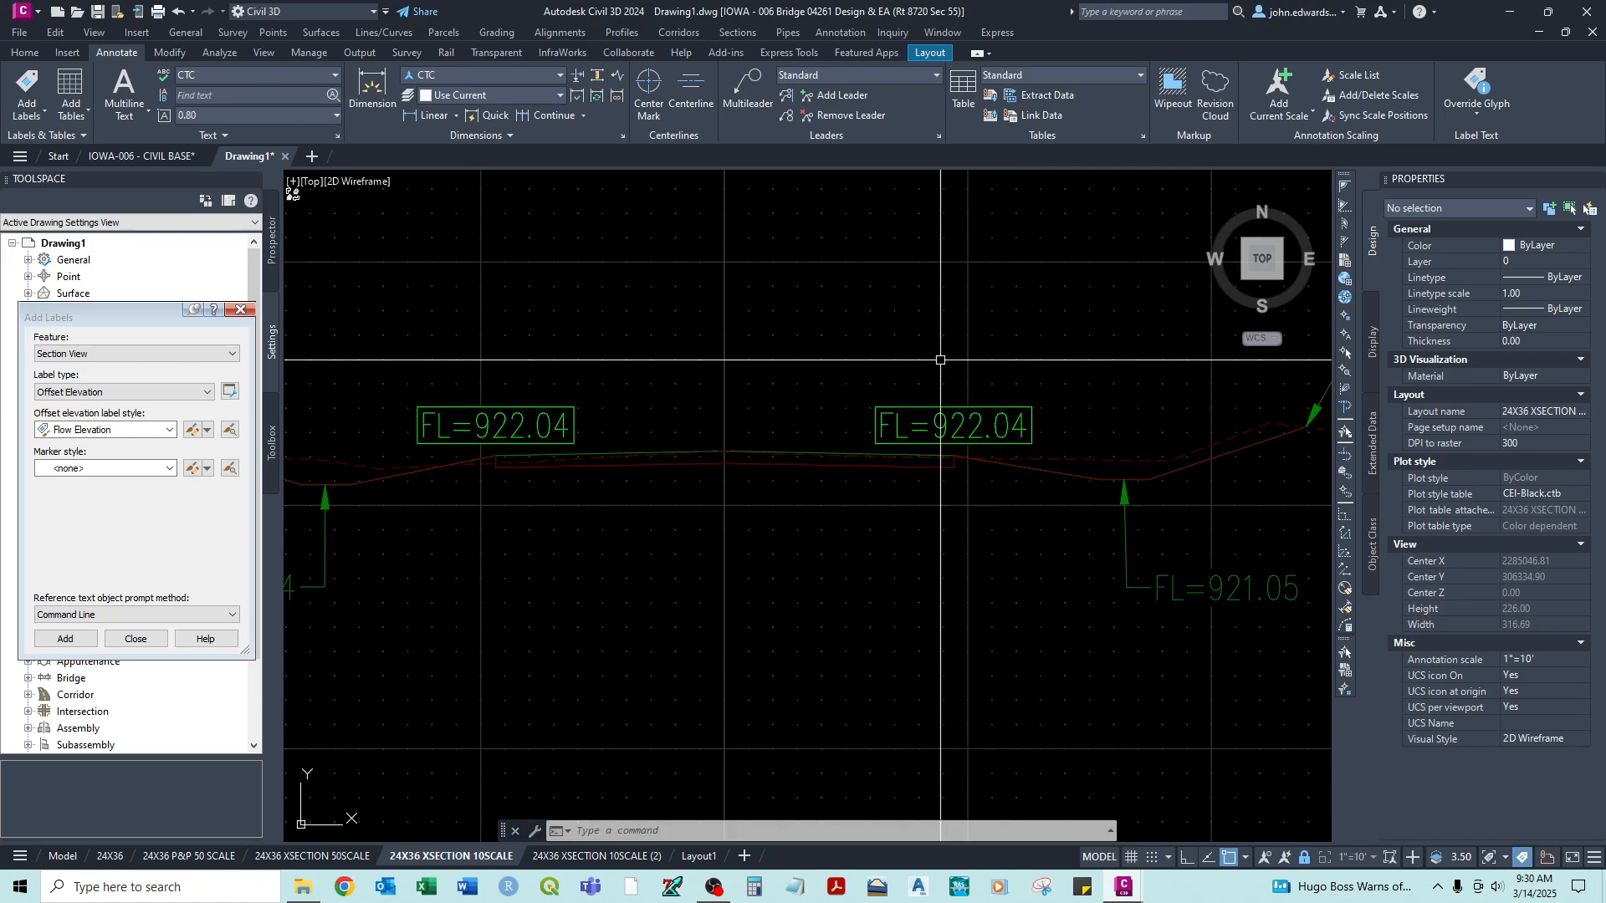
# - Move the right pavement-edge label at station 11+50.00 above the section line with a leader, with object snap turned off
pyautogui.moveTo(905, 371); pyautogui.dragTo(811, 390, button='middle')
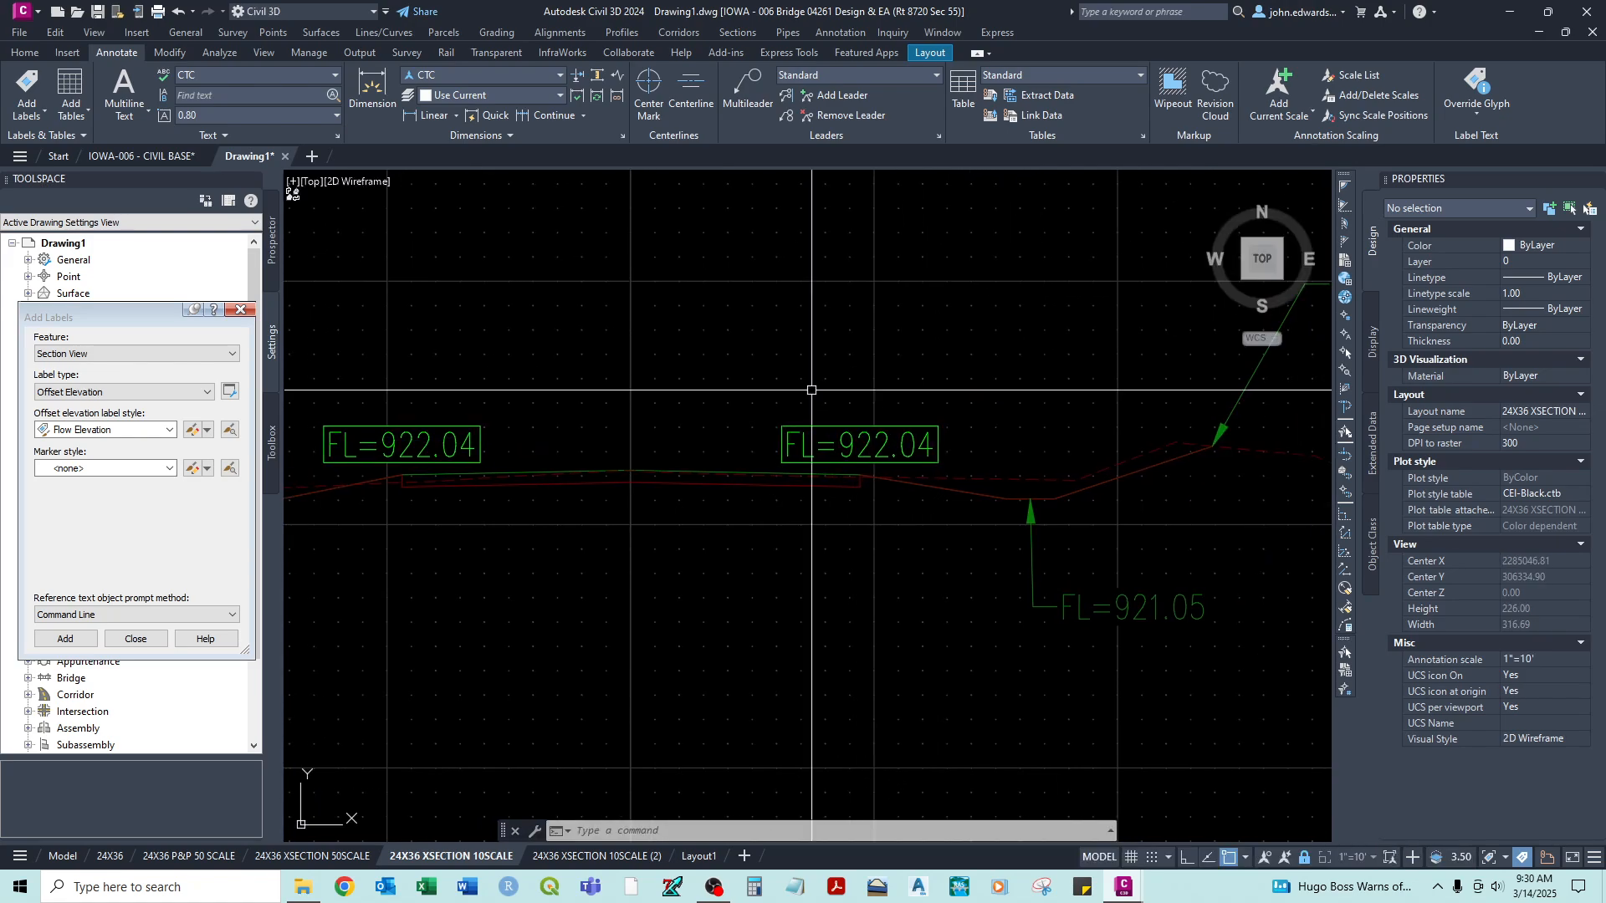
pyautogui.click(854, 445)
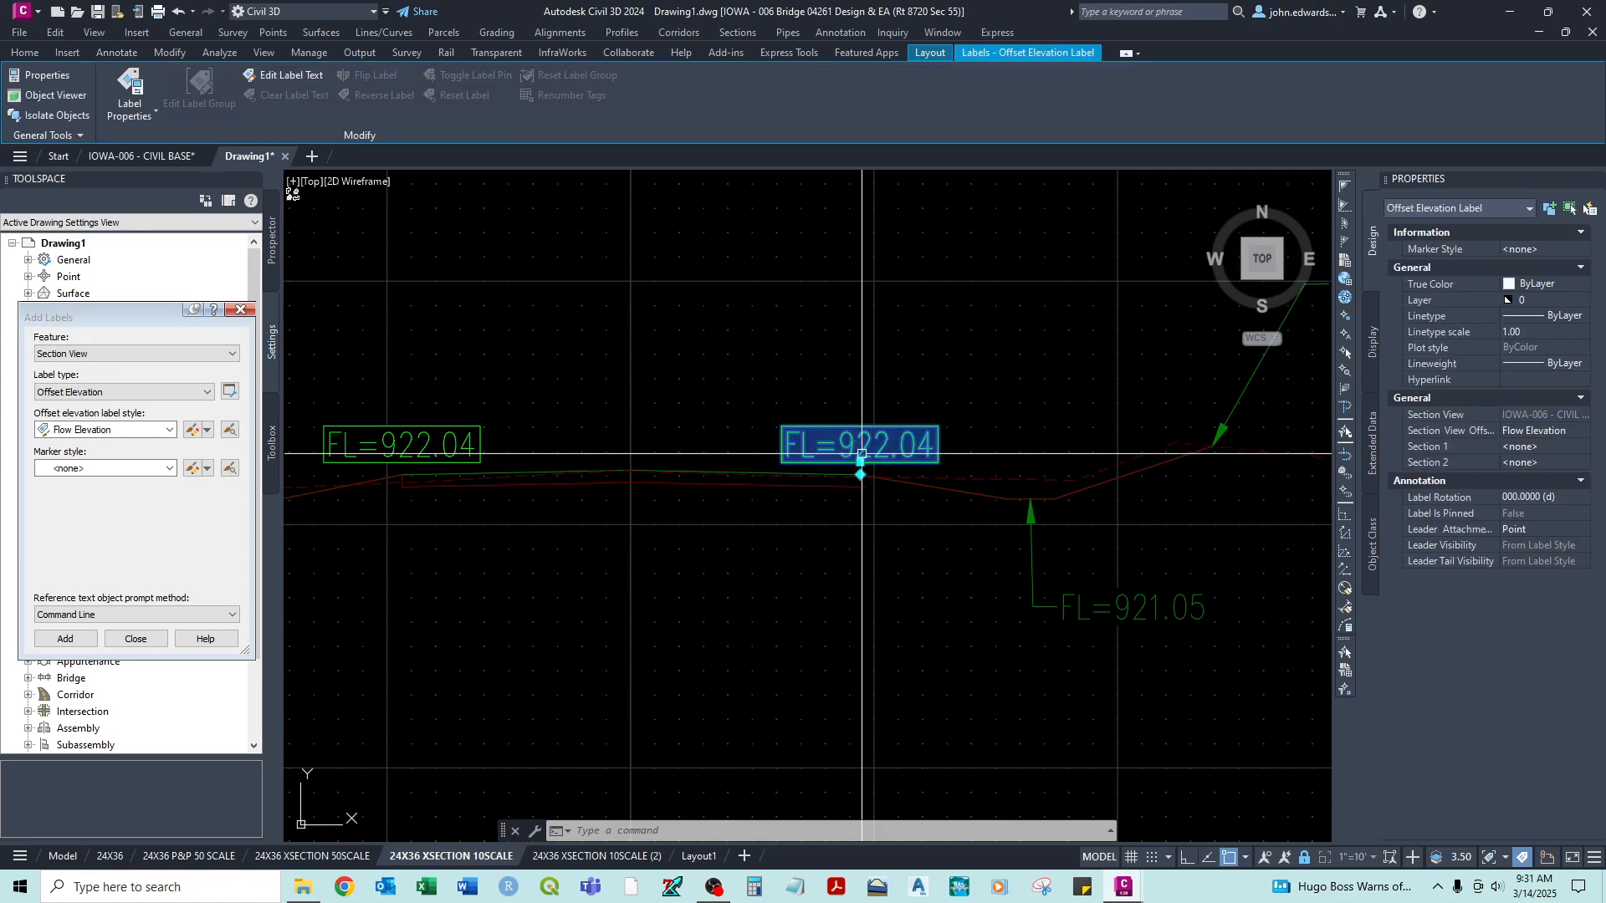
pyautogui.click(861, 462)
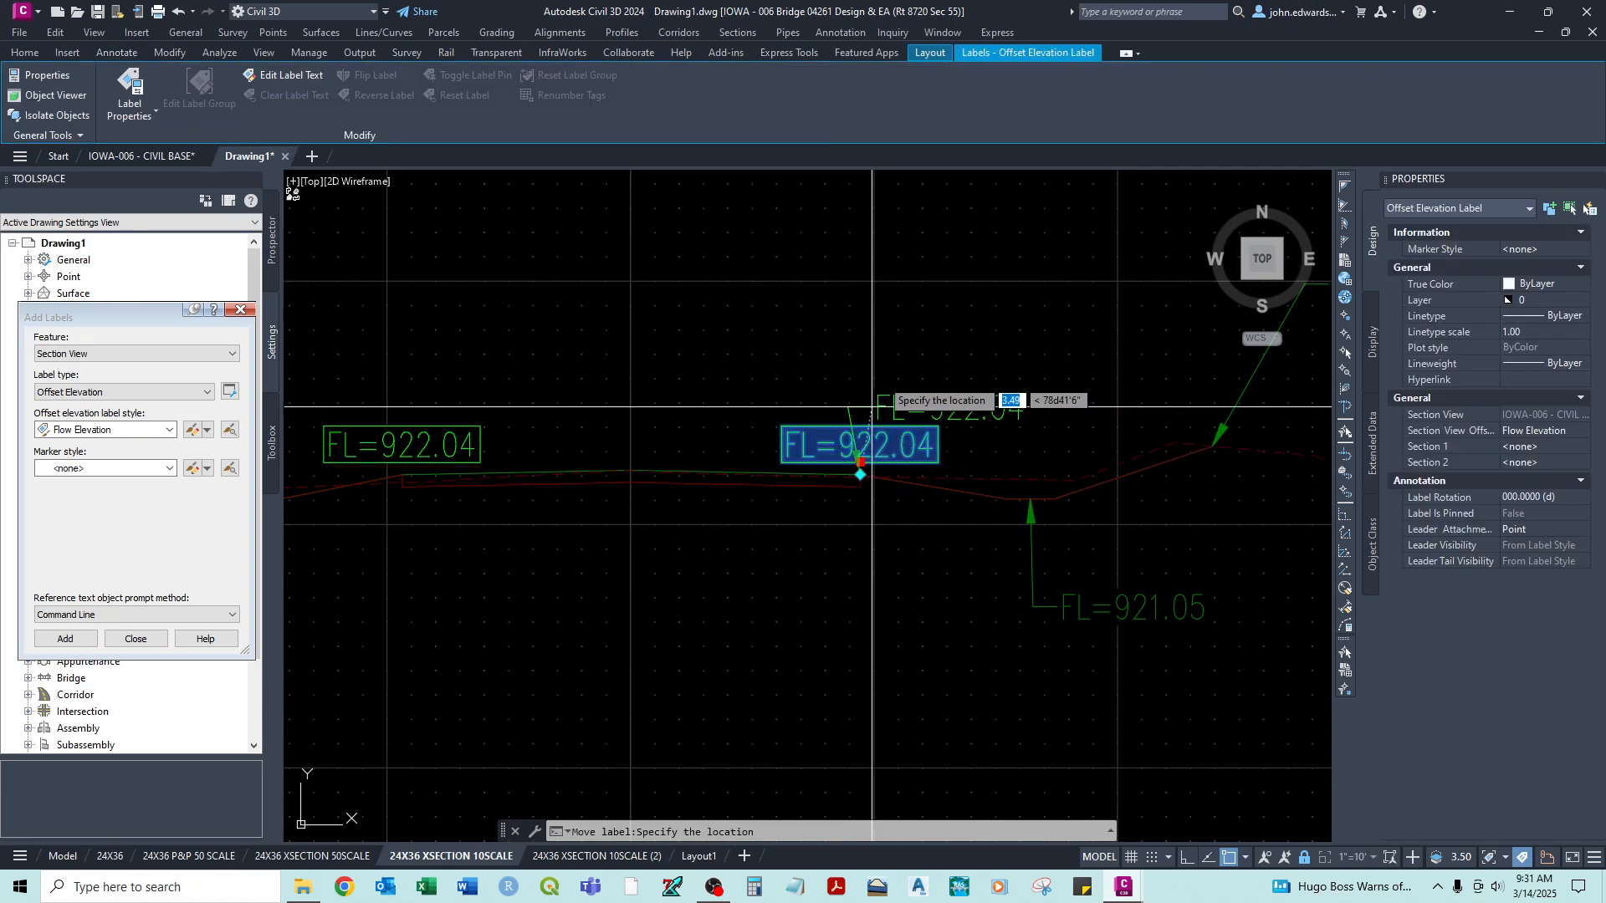
pyautogui.press('F3')
pyautogui.click(903, 324)
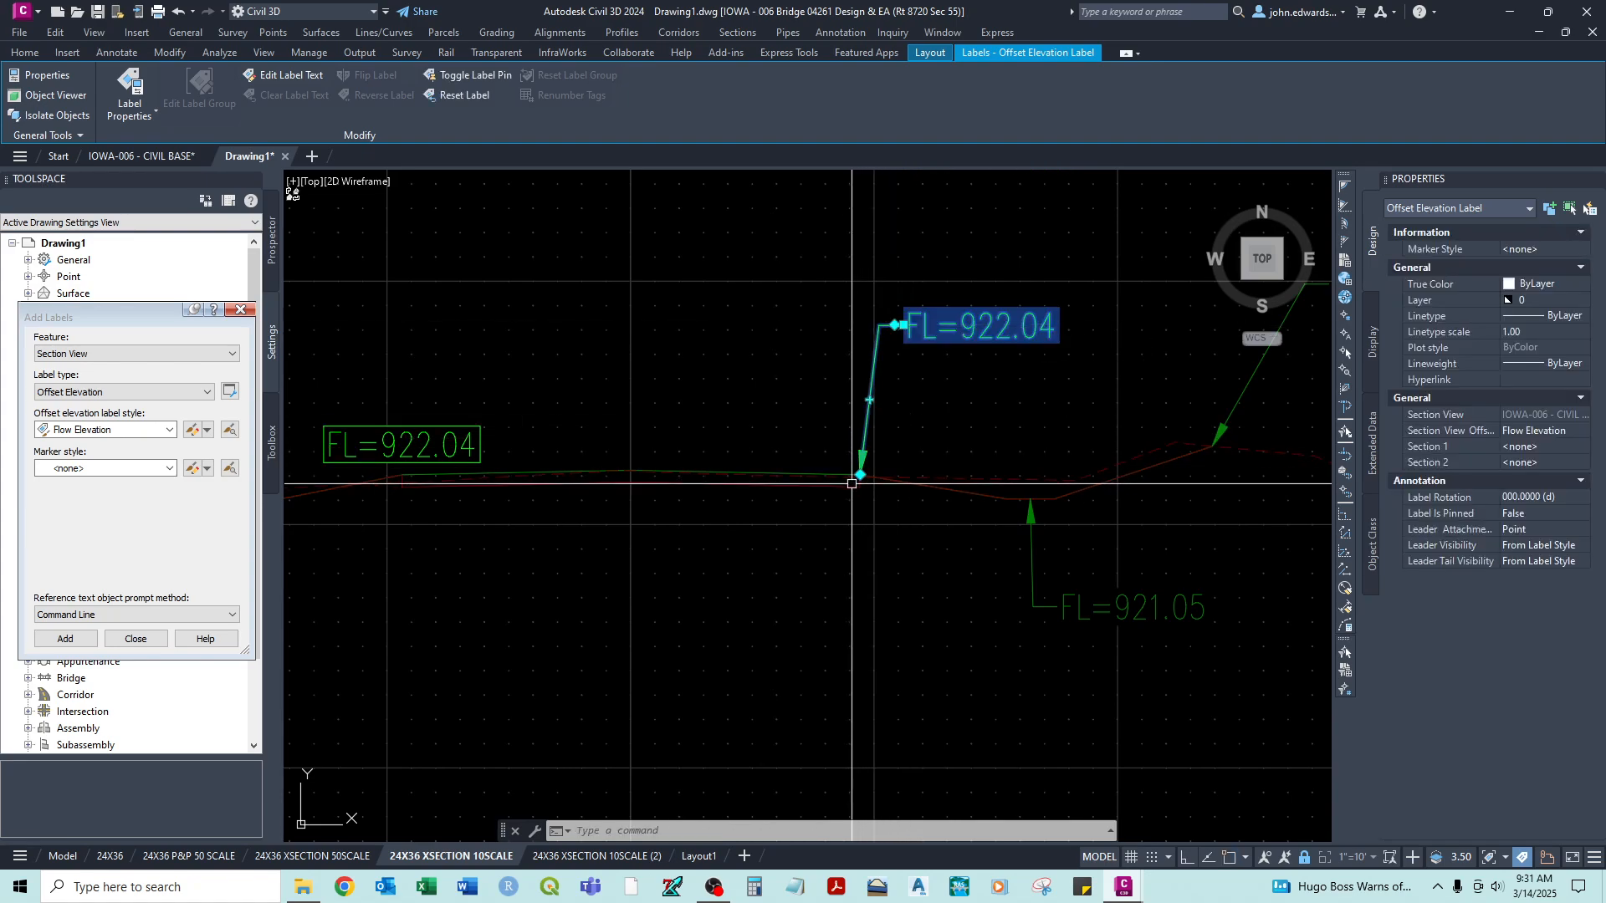
# - Change the right pavement-edge label's style at station 11+50.00 to Offset over Elevation
pyautogui.moveTo(931, 406); pyautogui.dragTo(839, 416, button='middle')
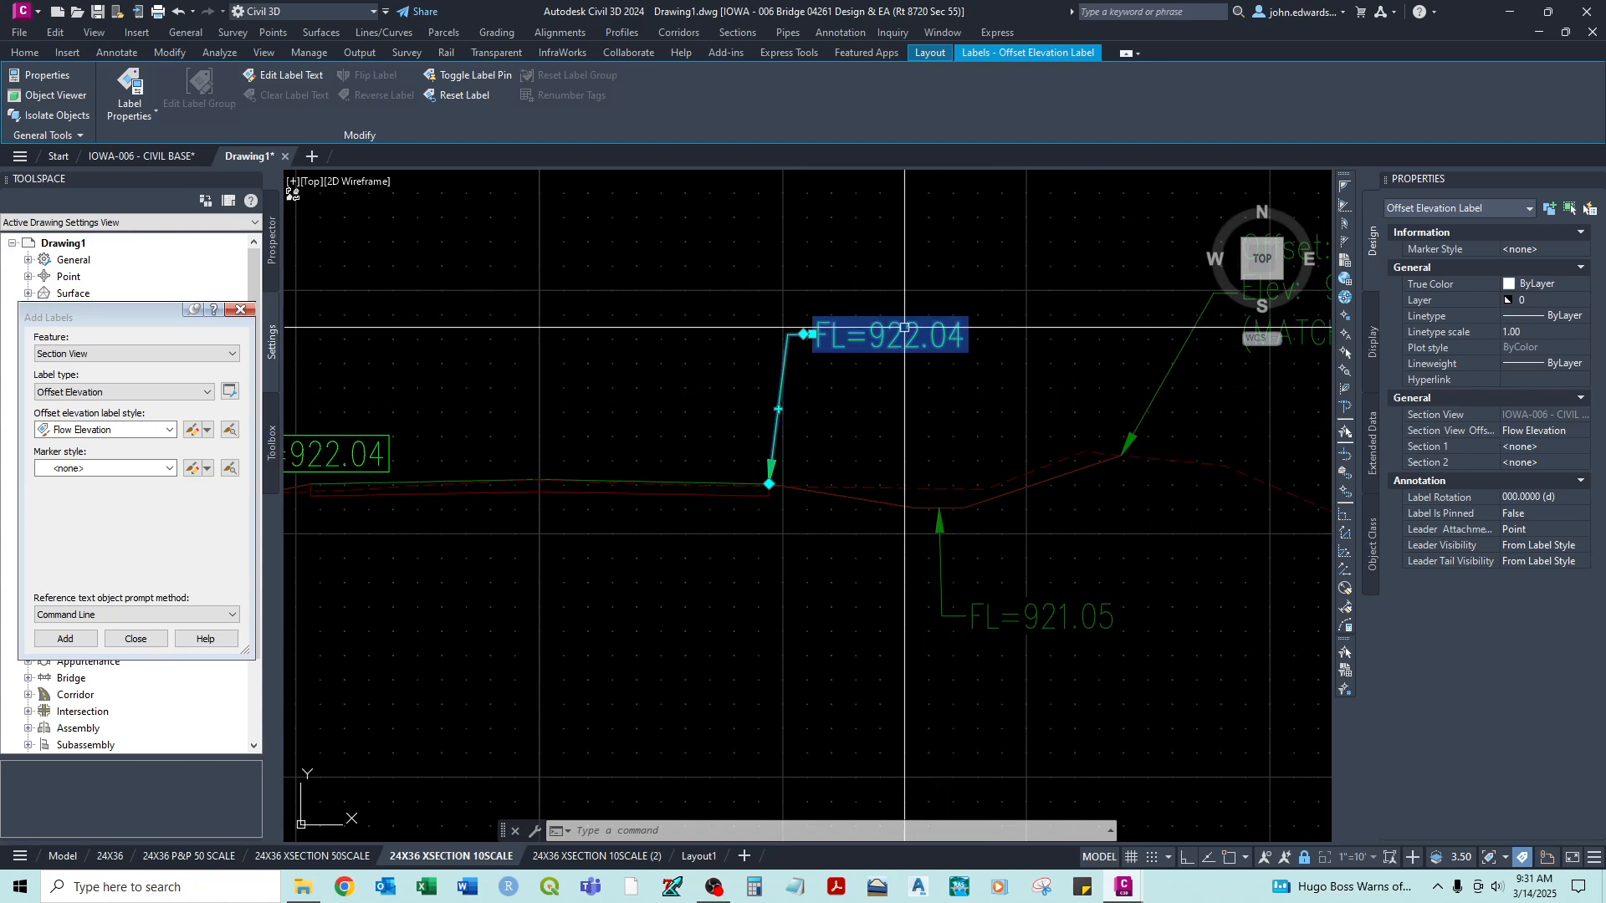
pyautogui.click(1534, 431)
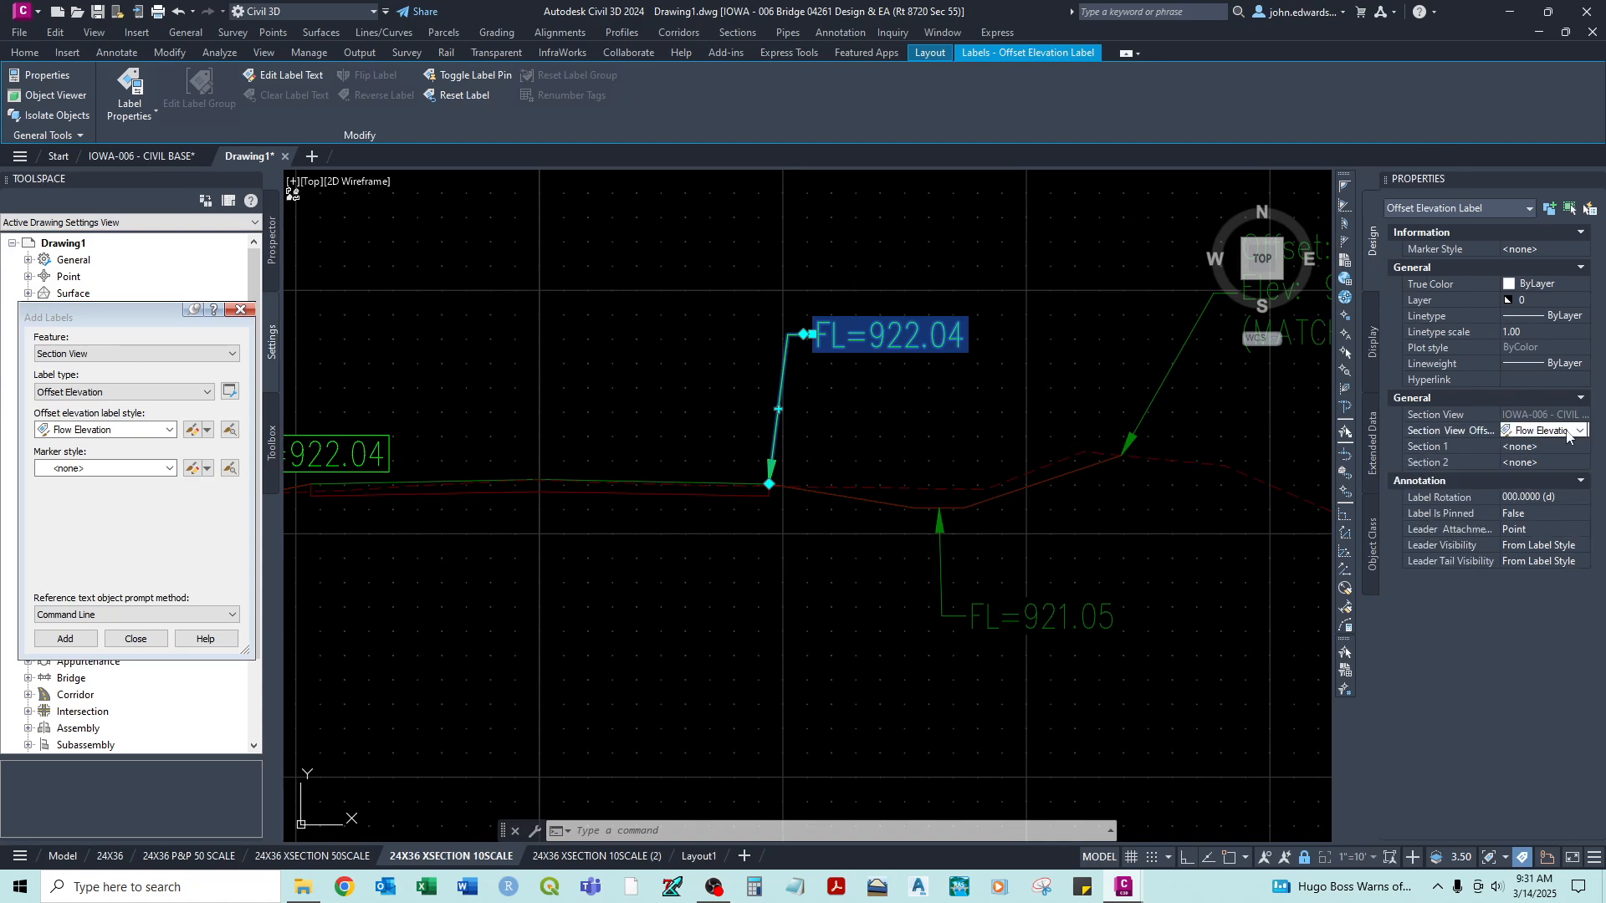
pyautogui.click(1573, 431)
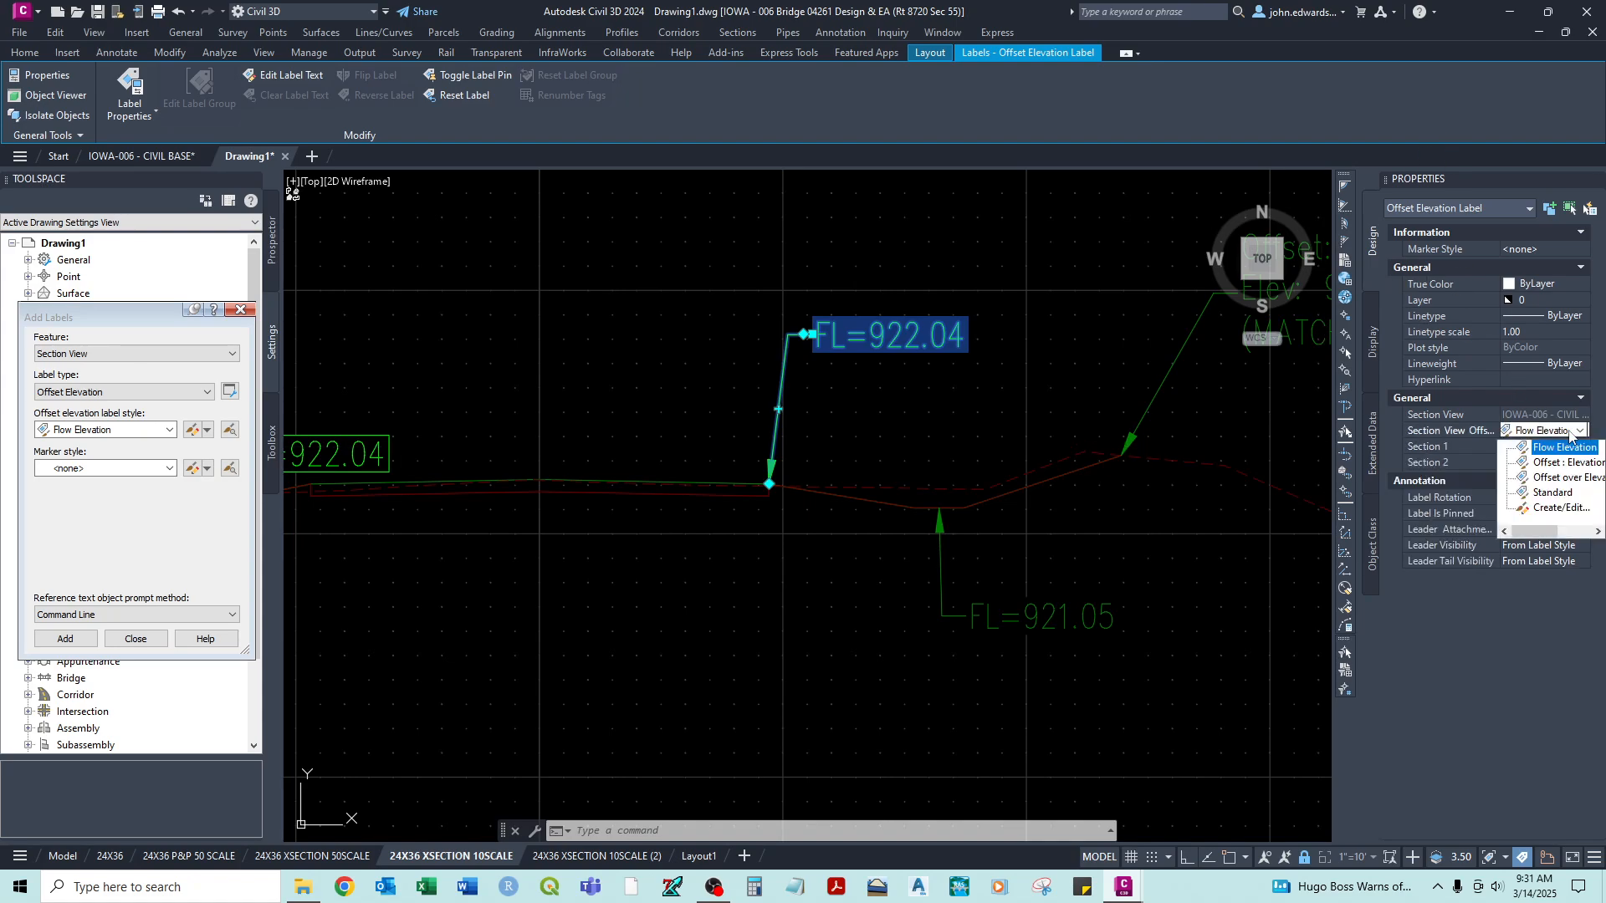
pyautogui.click(1552, 479)
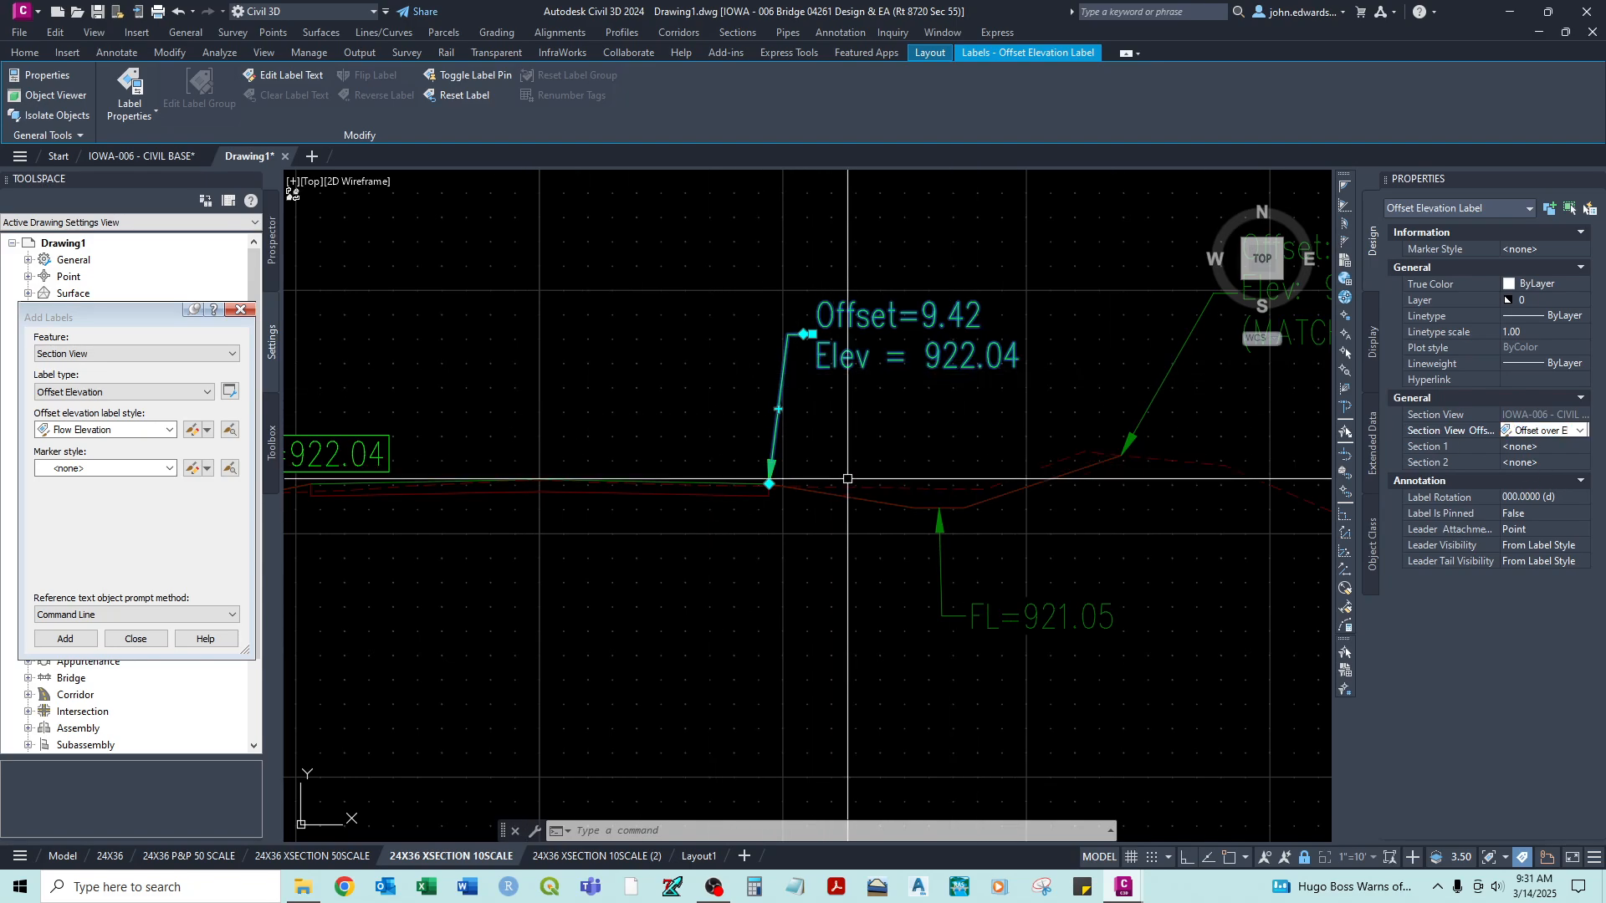
pyautogui.scroll(3, 799, 517)
pyautogui.scroll(-6, 803, 315)
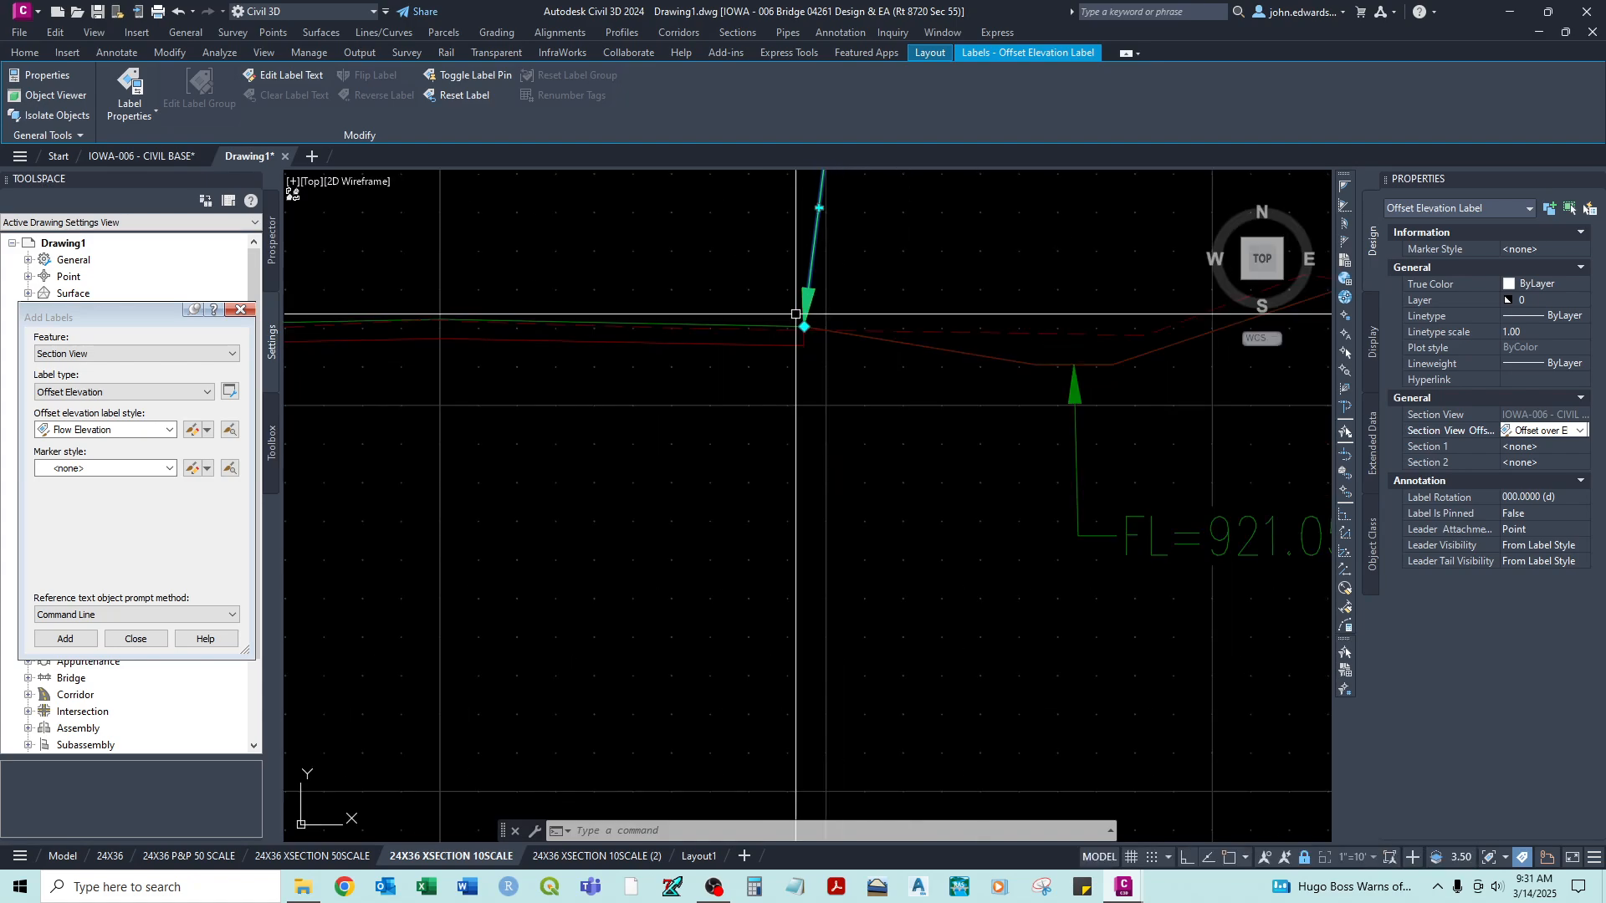
pyautogui.moveTo(684, 364); pyautogui.dragTo(803, 452, button='middle')
pyautogui.moveTo(1000, 330); pyautogui.dragTo(896, 350, button='middle')
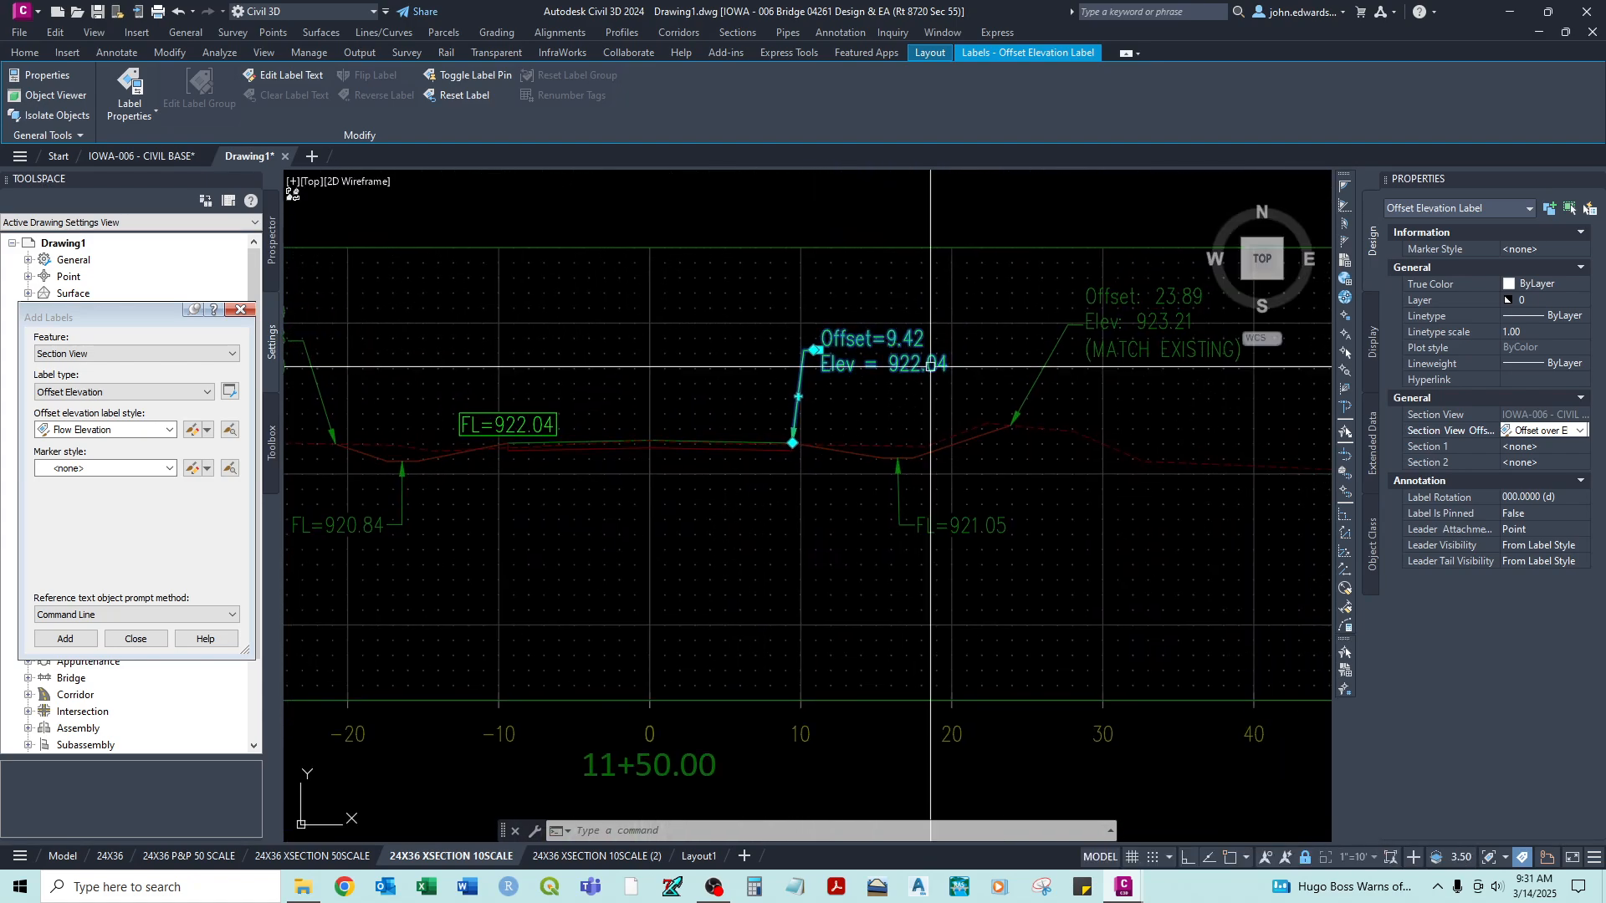
pyautogui.moveTo(1063, 387); pyautogui.dragTo(882, 376, button='middle')
pyautogui.moveTo(663, 466); pyautogui.dragTo(755, 460, button='middle')
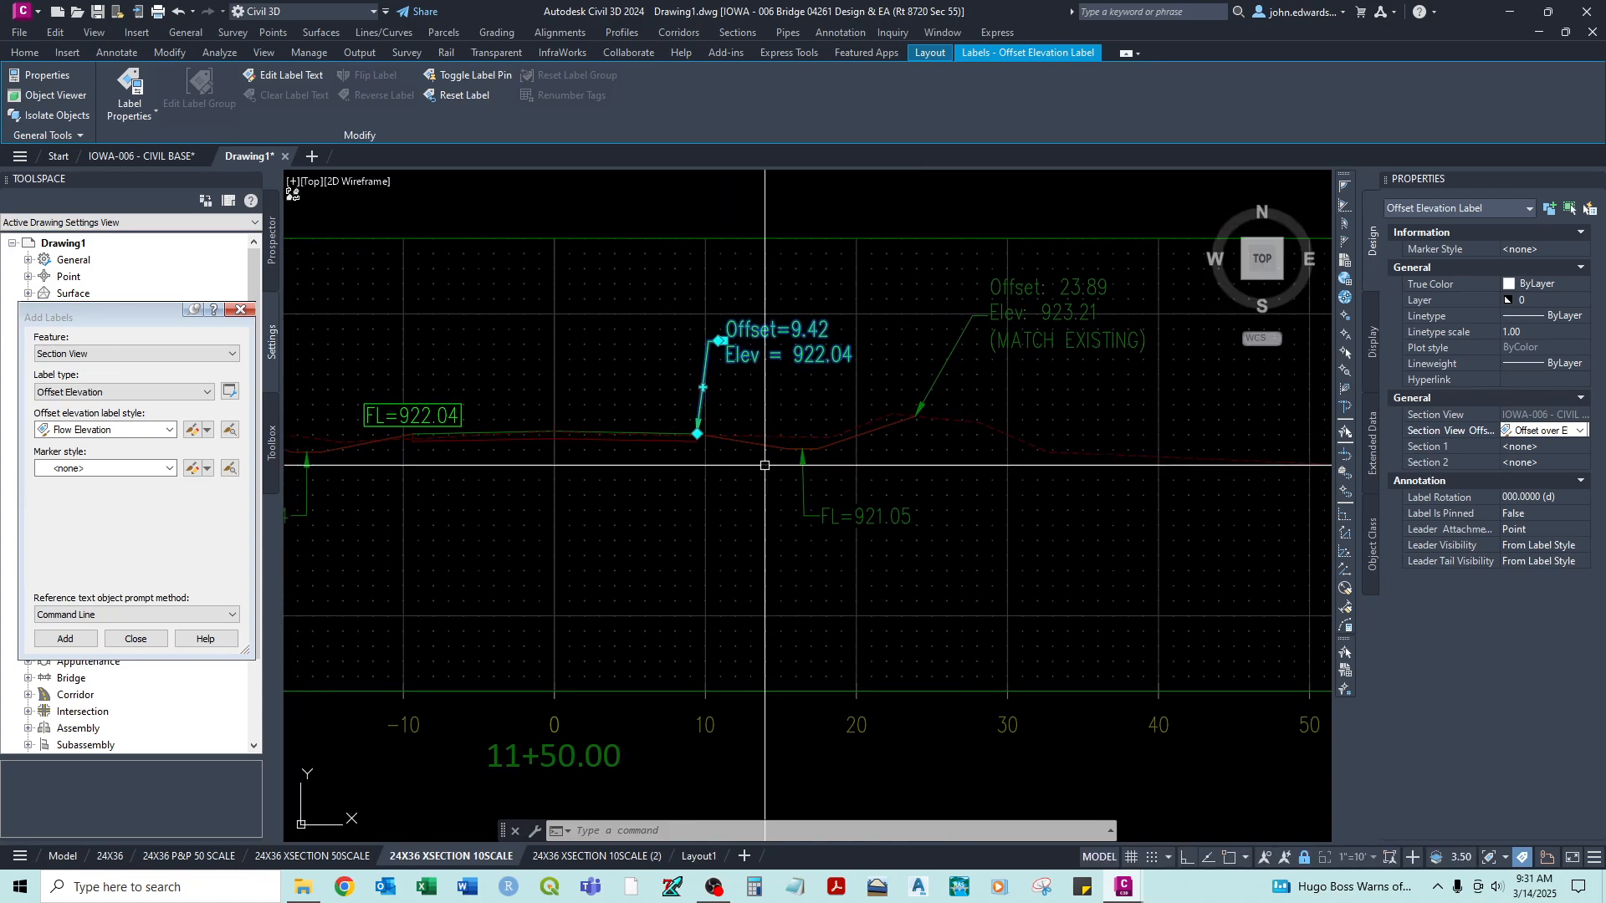
pyautogui.press('Escape')
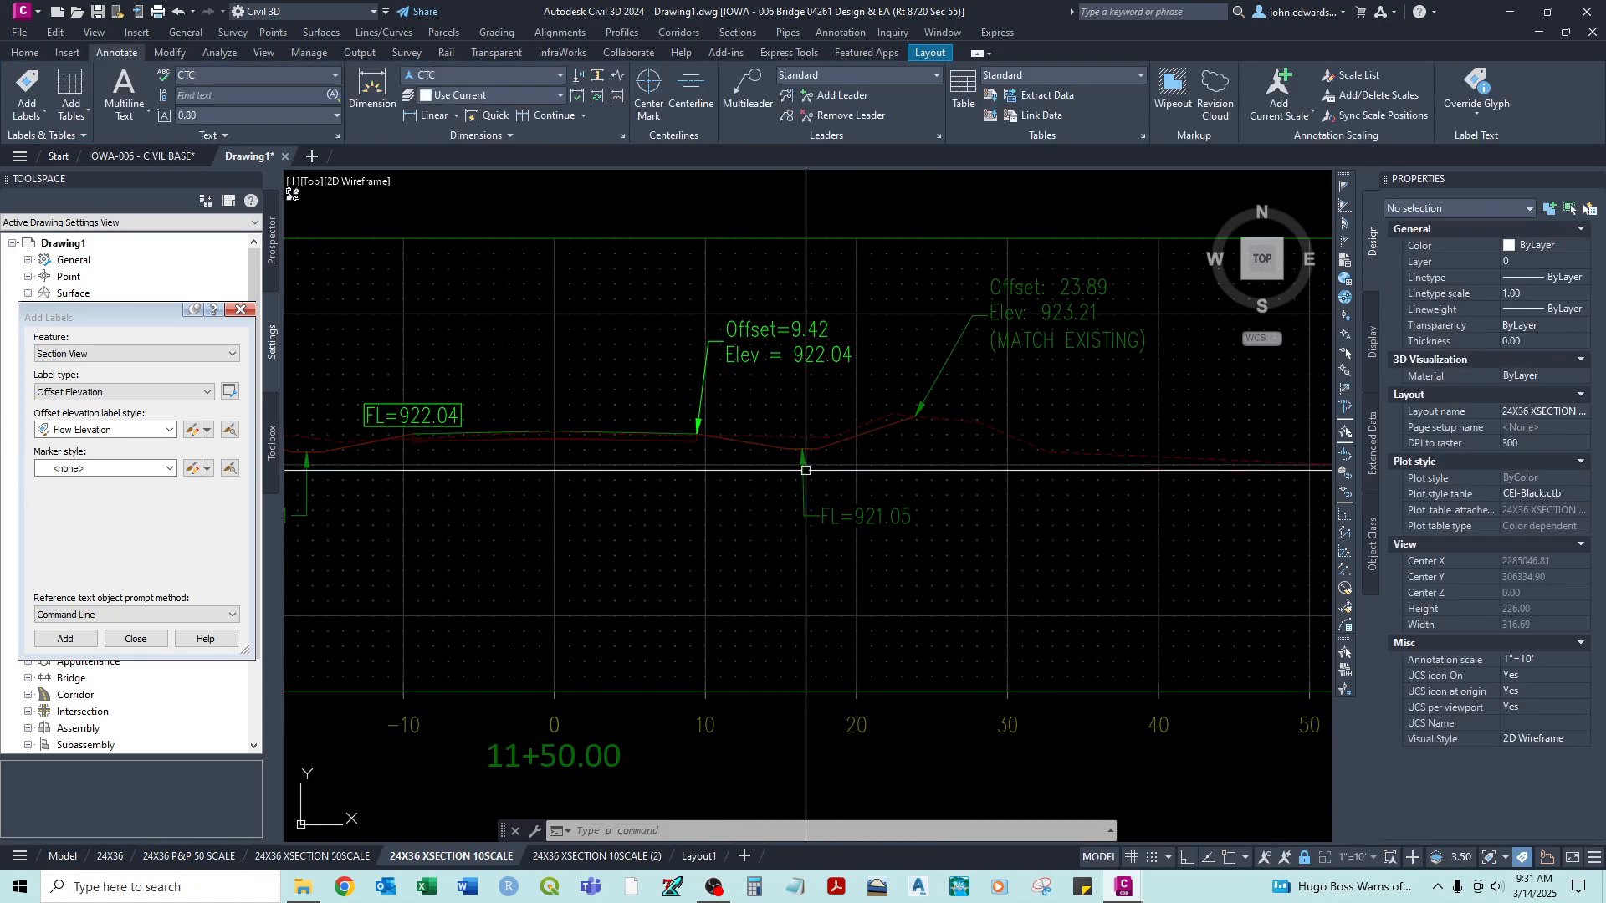
# - Examine where the ditch flow elevation and match-existing labels point on the right side of the section at station 11+50.00
pyautogui.scroll(4, 801, 457)
pyautogui.scroll(2, 811, 433)
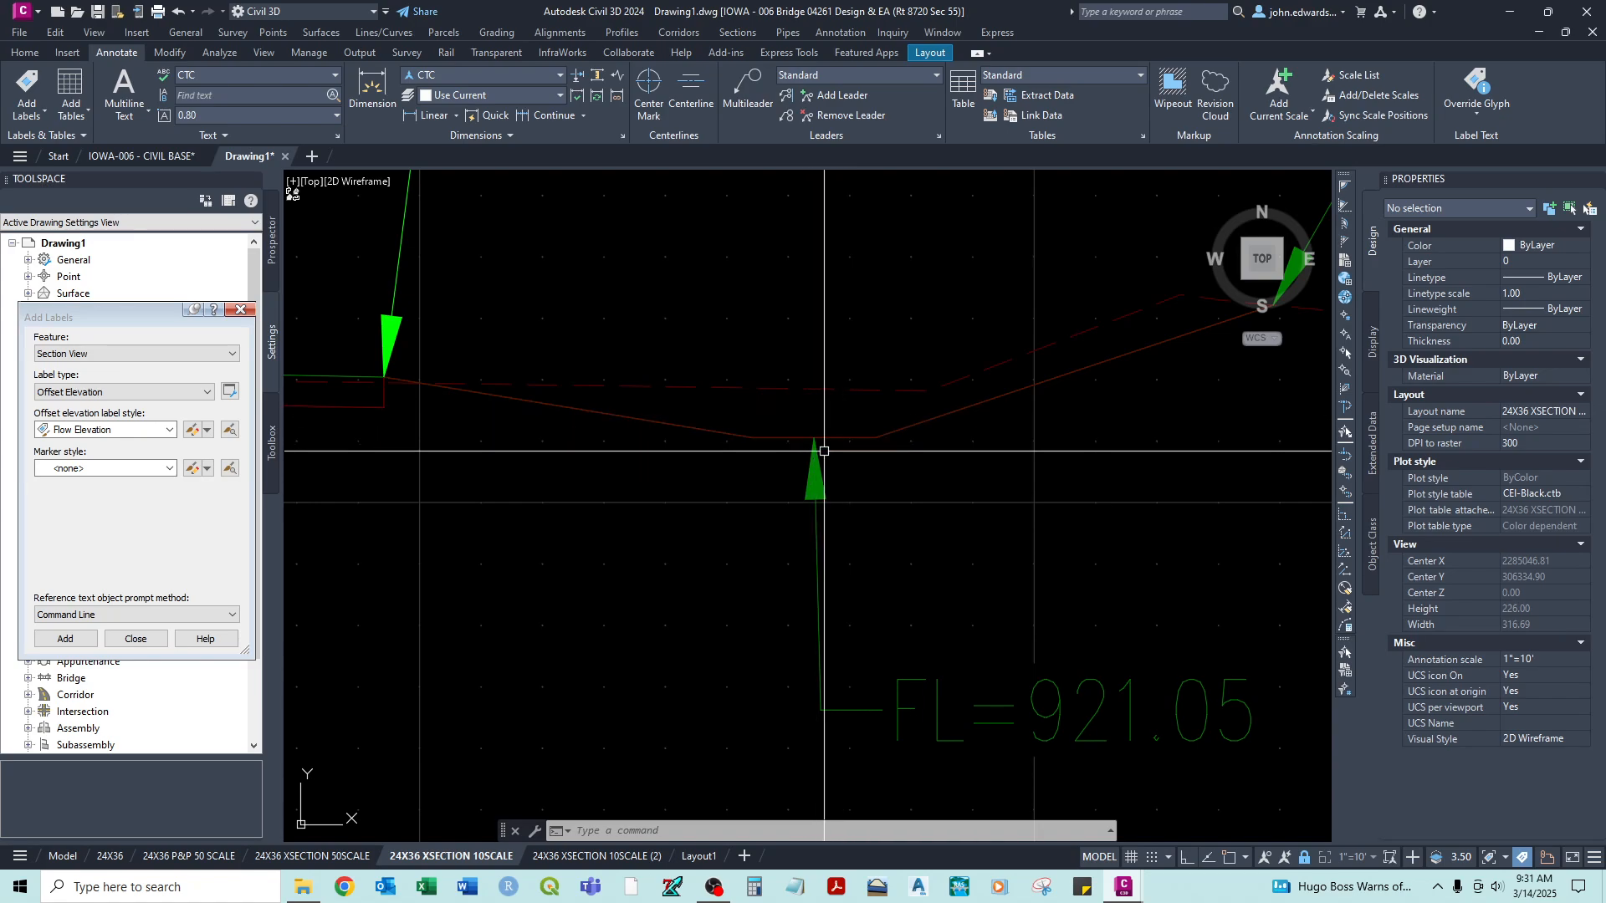
pyautogui.scroll(-4, 811, 433)
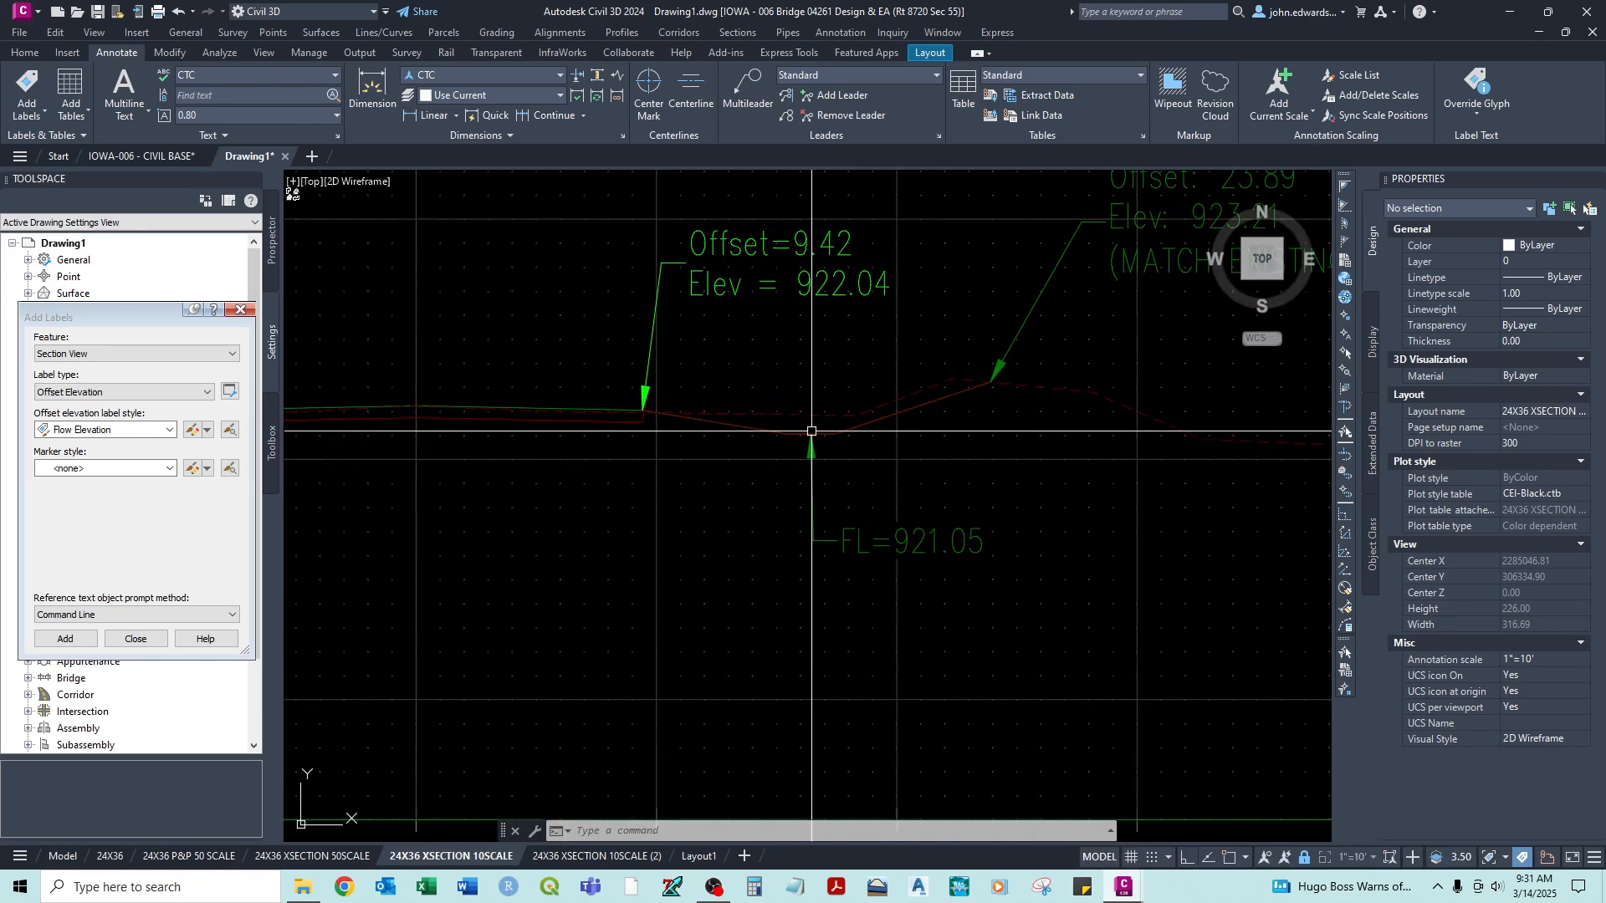
pyautogui.moveTo(811, 433)
pyautogui.mouseDown(button='middle')
pyautogui.moveTo(914, 408)
pyautogui.moveTo(828, 454)
pyautogui.mouseUp(button='middle')
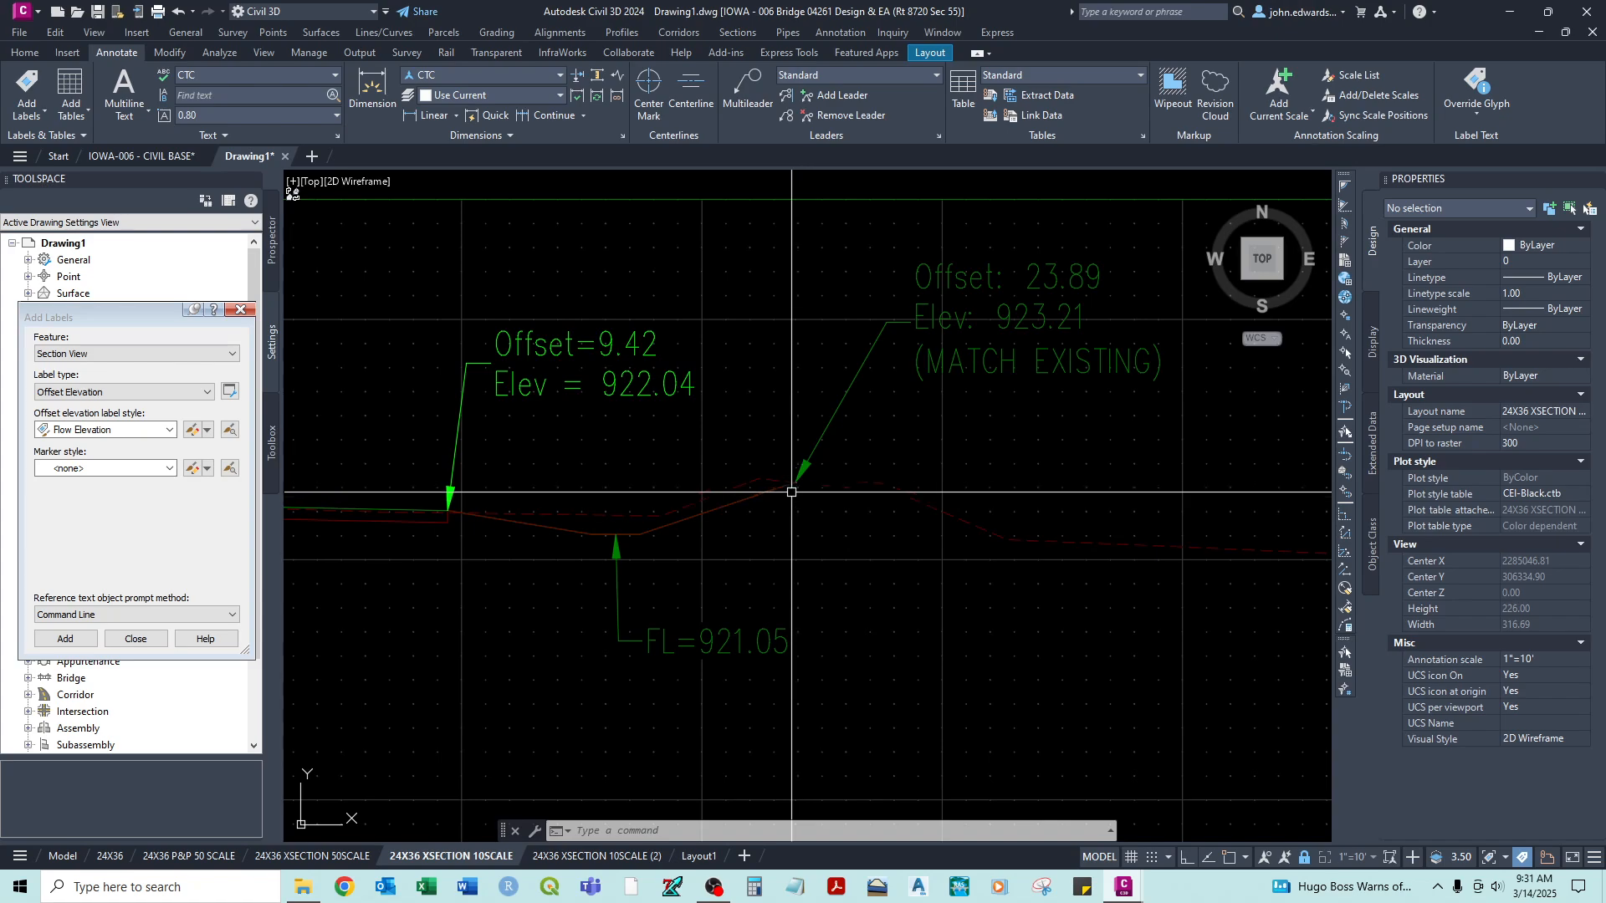
pyautogui.scroll(8, 798, 486)
pyautogui.scroll(-10, 790, 483)
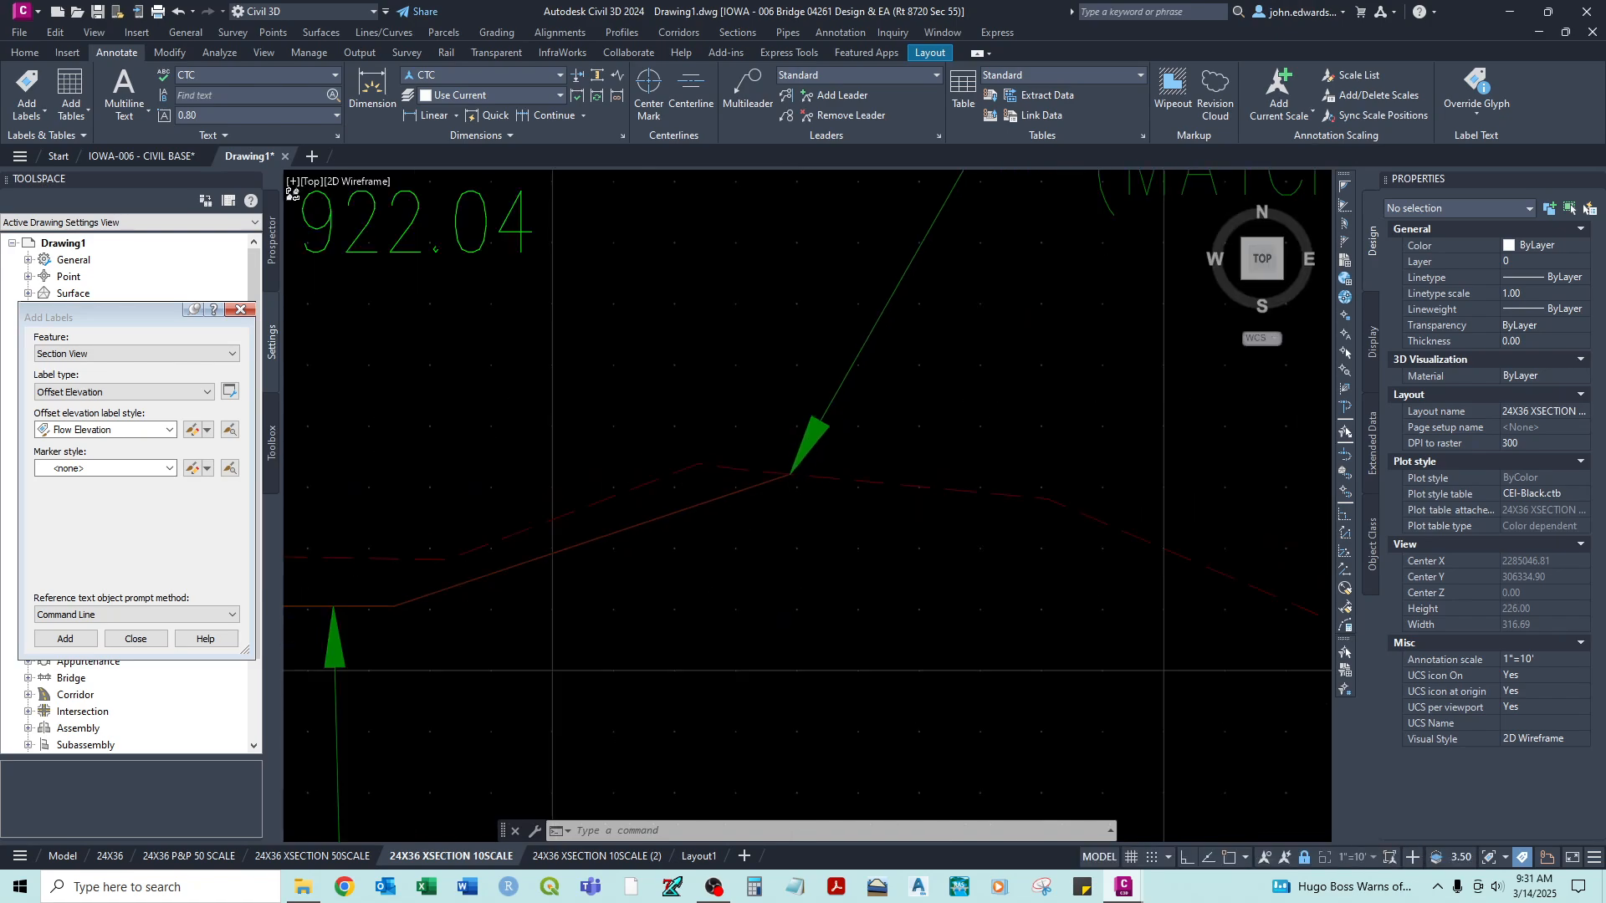
pyautogui.moveTo(807, 492); pyautogui.dragTo(901, 484, button='middle')
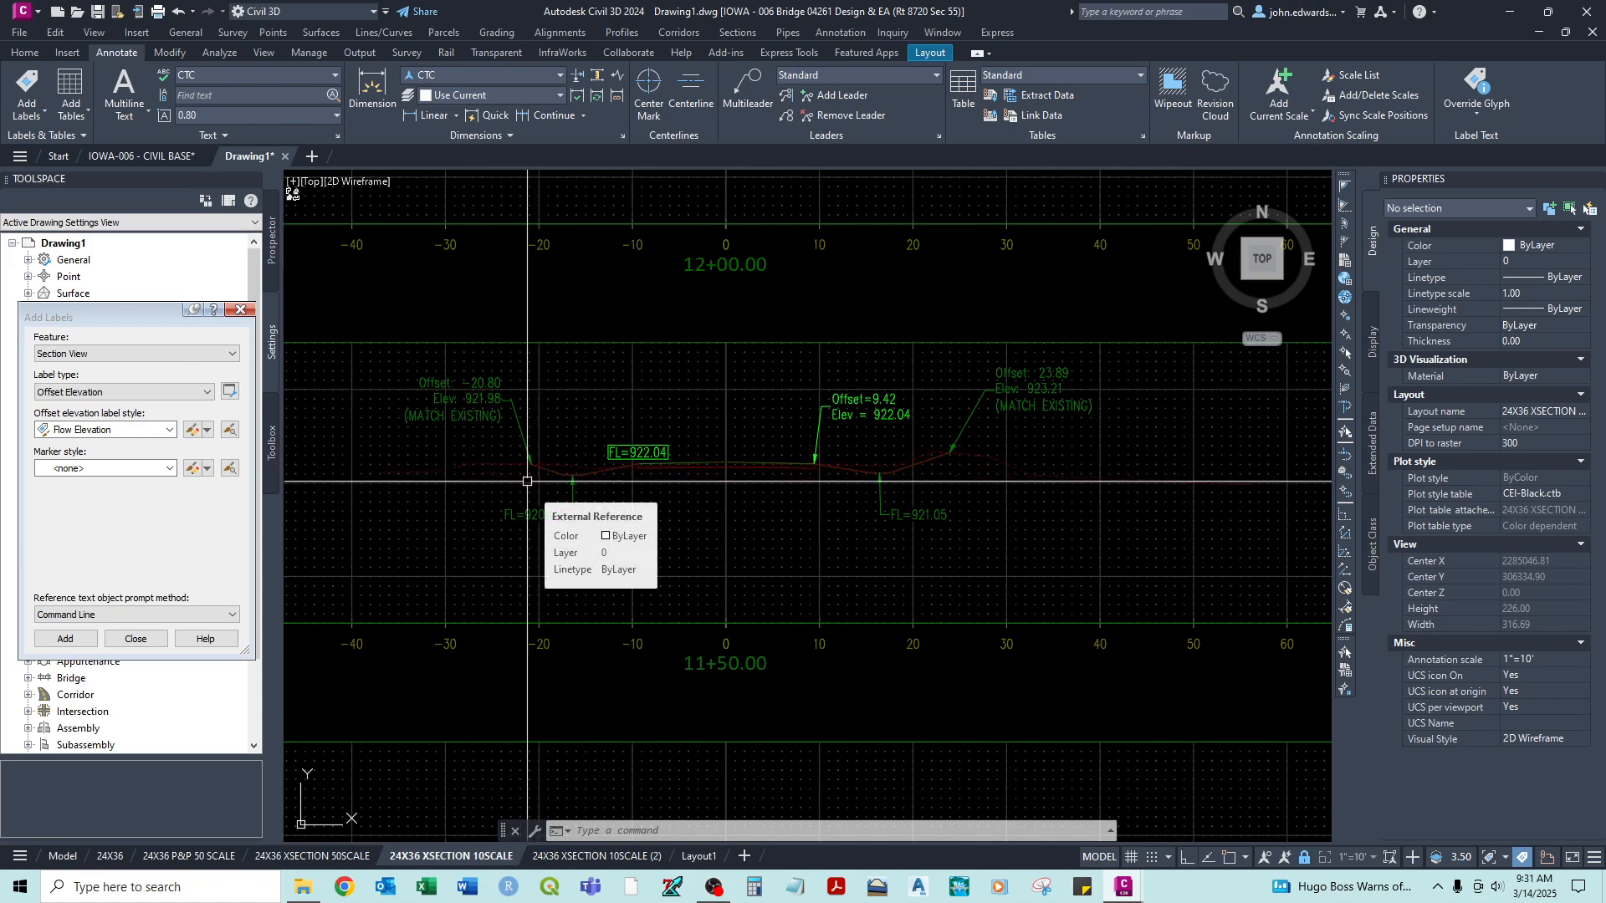
# - Move the flow elevation label at station 11+26.35 below and left of its point, and add the line BEGIN DITCHING above its elevation text
pyautogui.scroll(-1, 1014, 469)
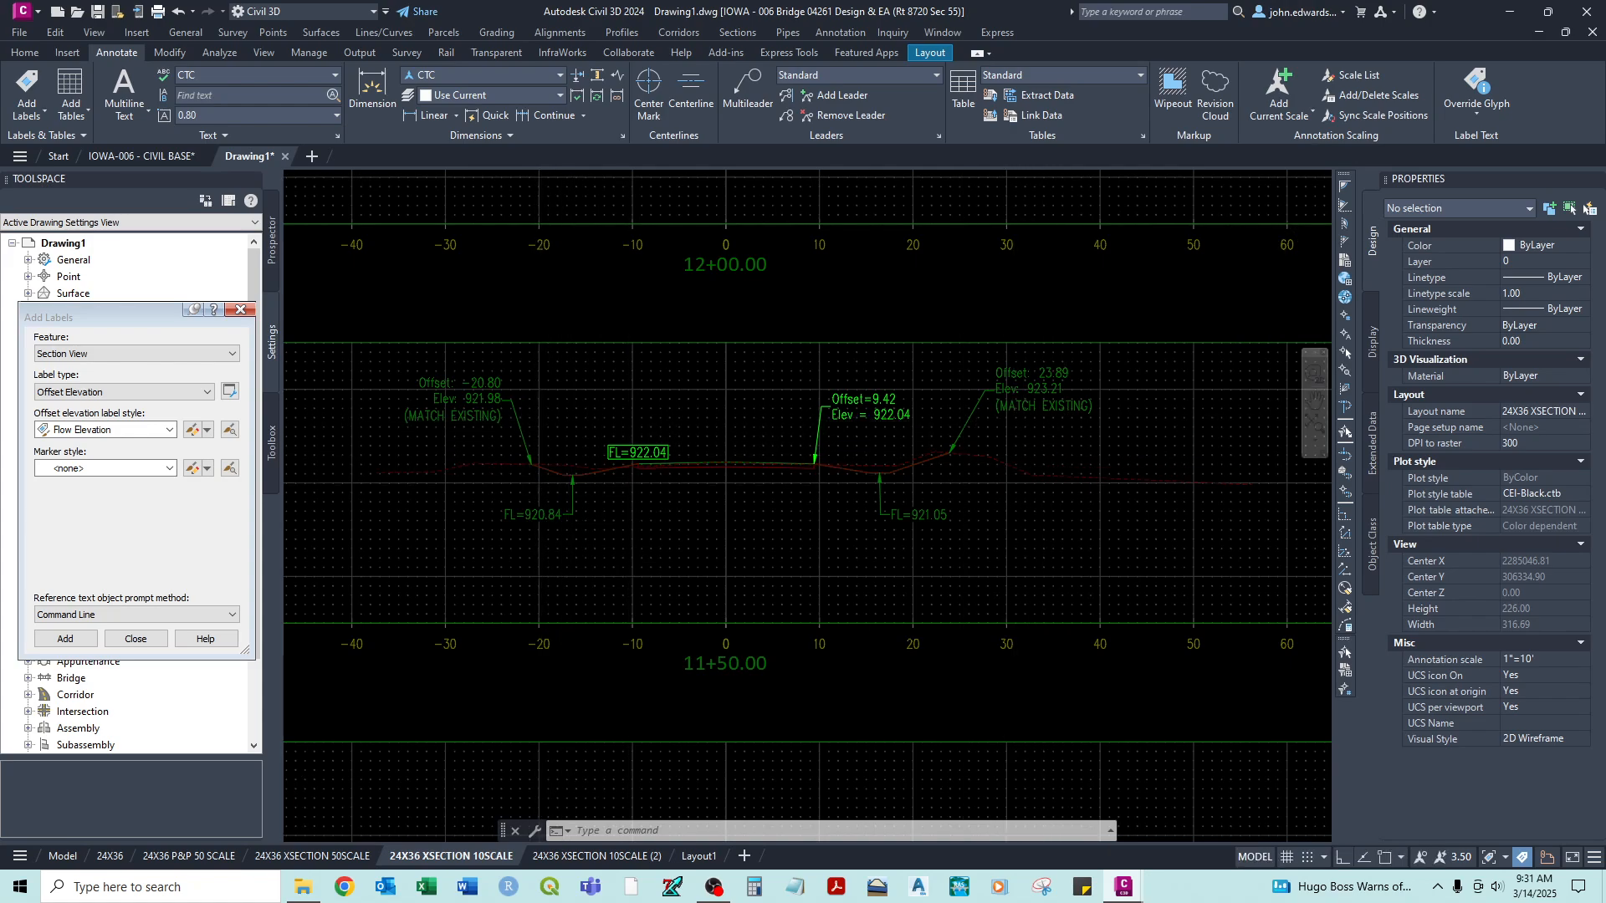
pyautogui.scroll(-3, 849, 595)
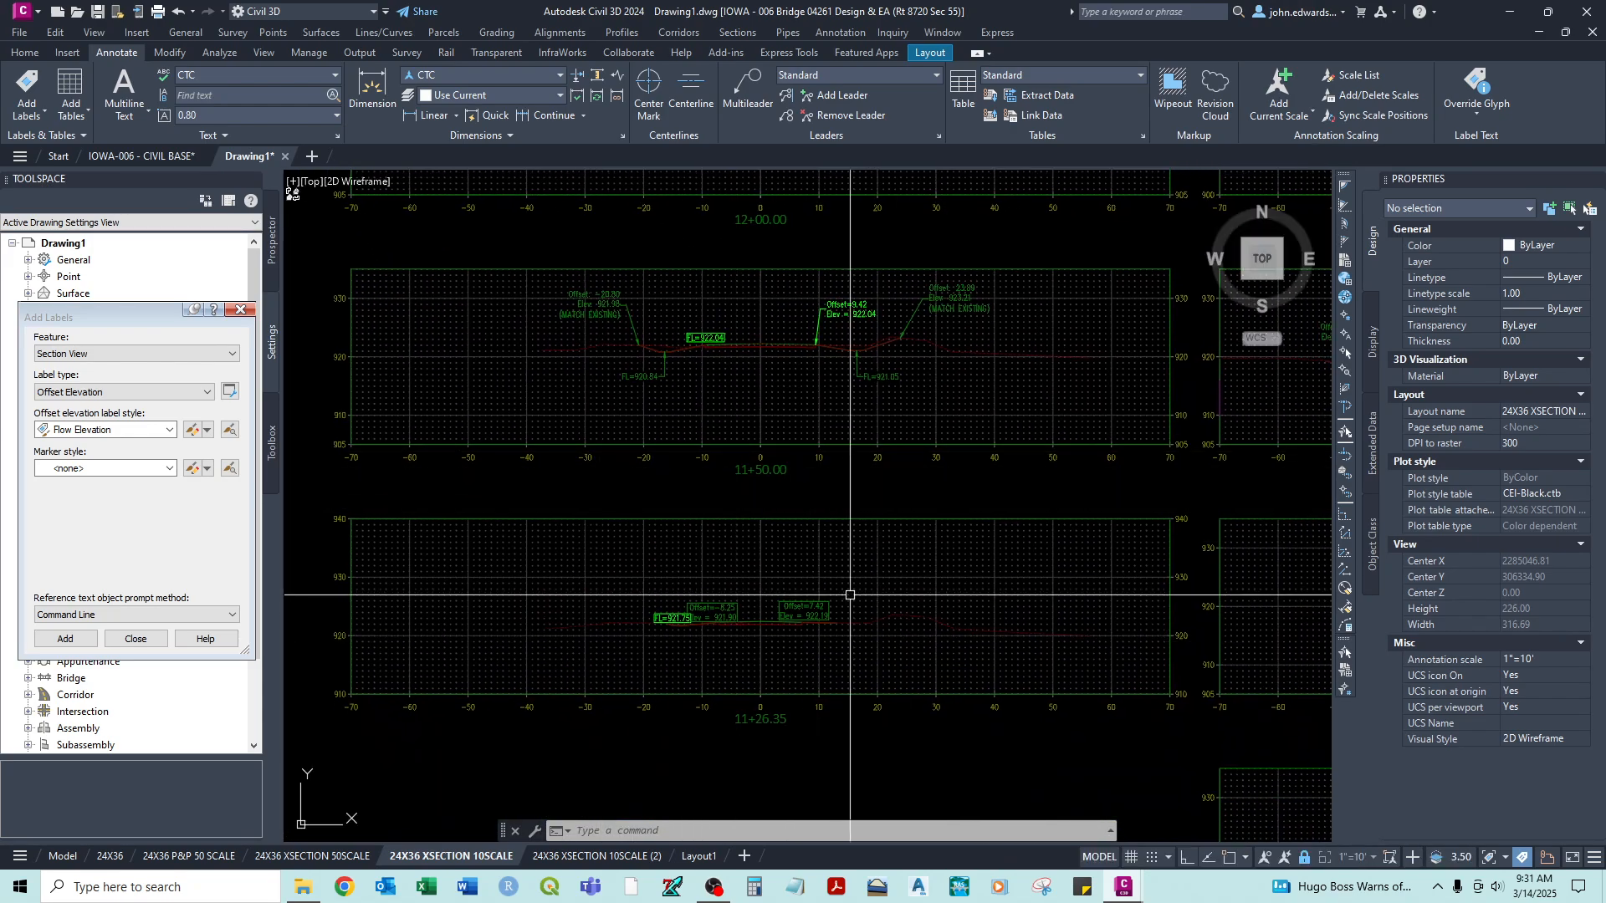
pyautogui.scroll(4, 653, 575)
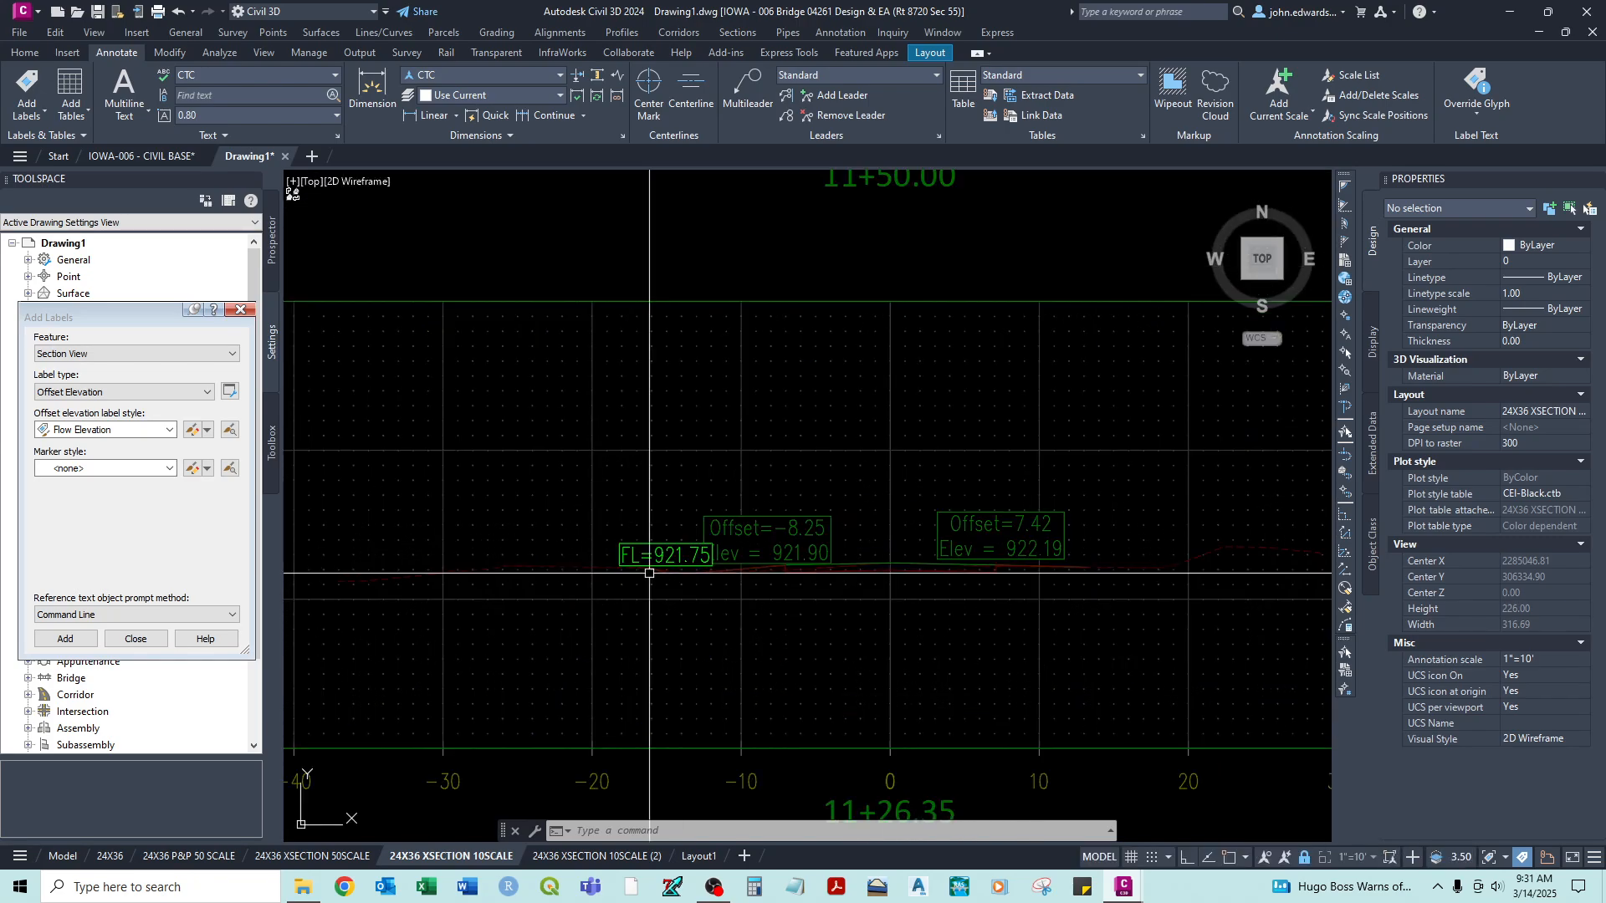
pyautogui.click(650, 574)
pyautogui.click(667, 573)
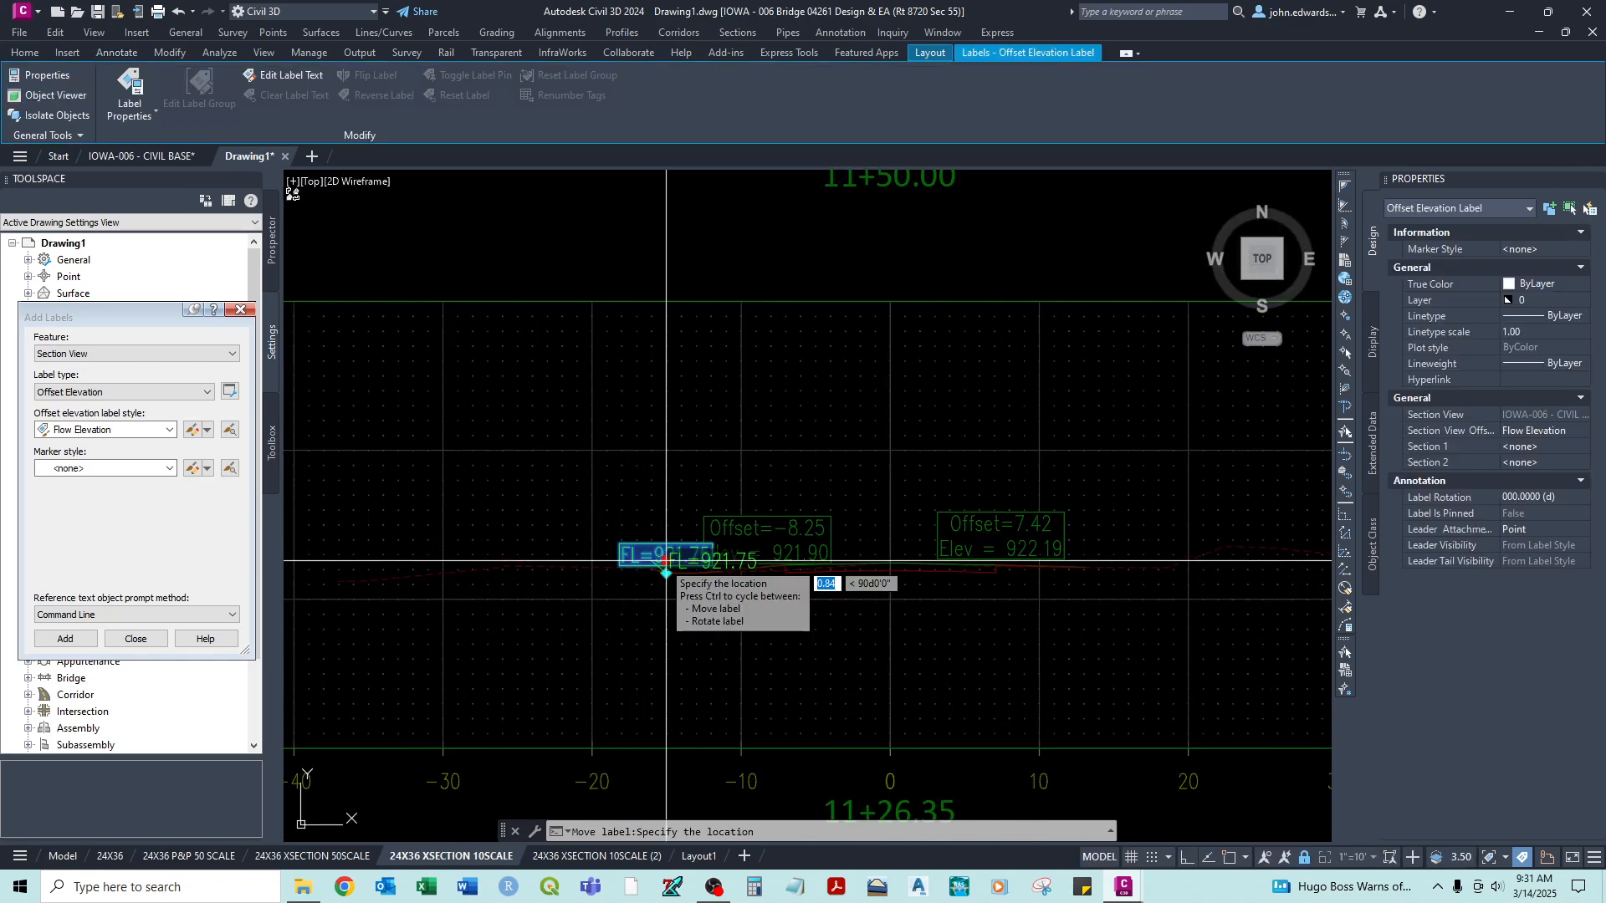
pyautogui.click(610, 634)
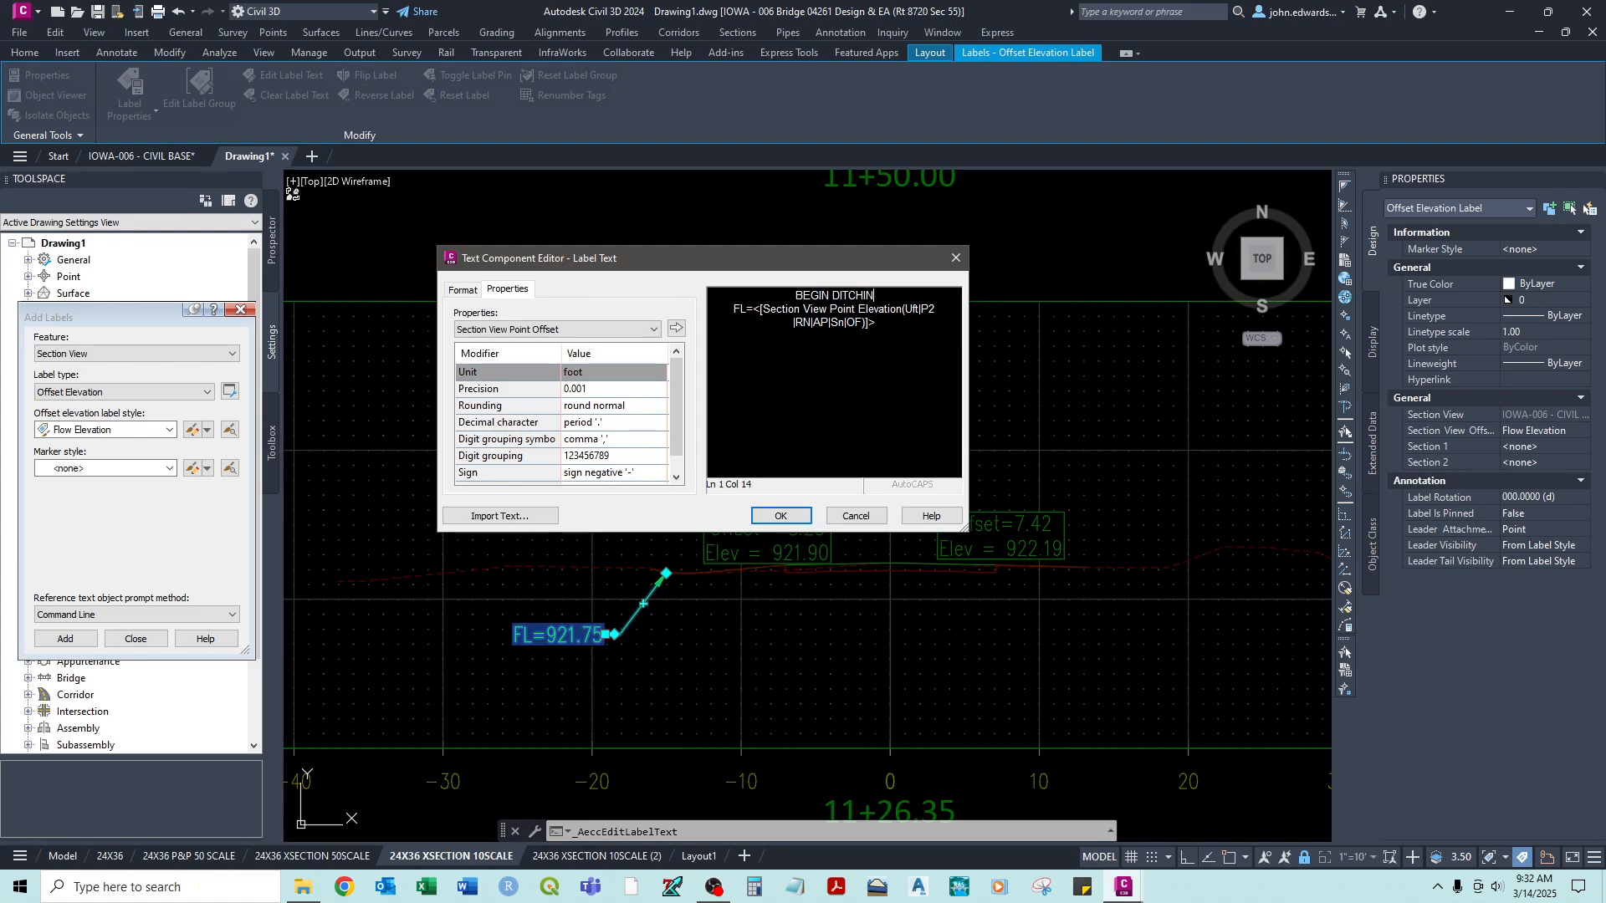
pyautogui.click(781, 516)
pyautogui.press('Escape')
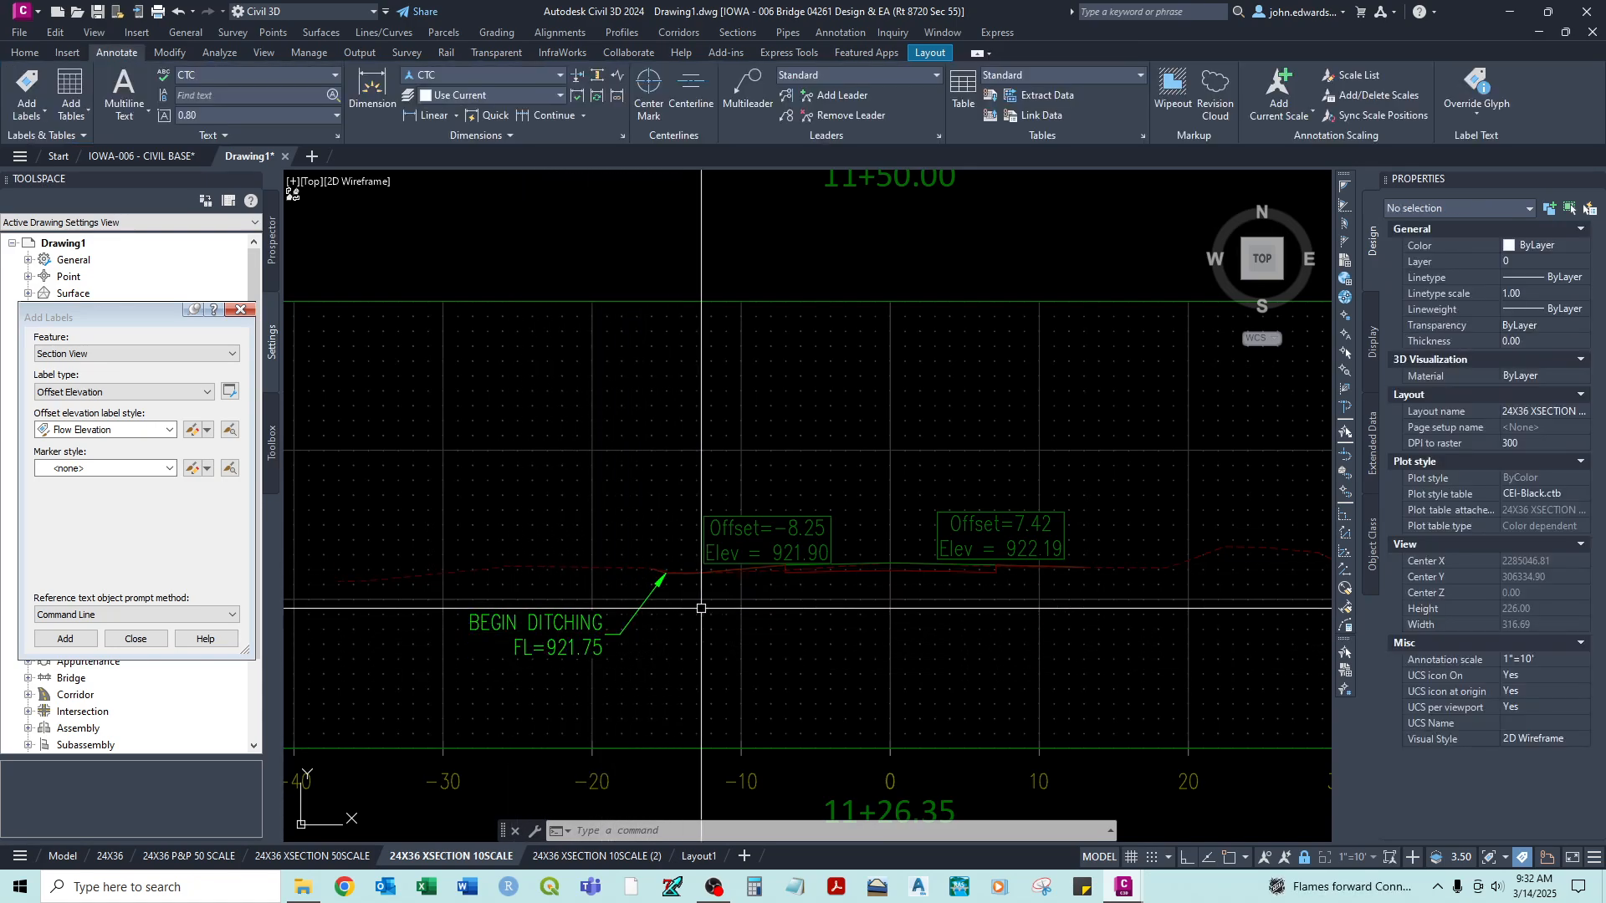
# - Return from the section viewport to paper space with the whole sheet in view, and close the Add Labels dialog
pyautogui.scroll(-4, 701, 608)
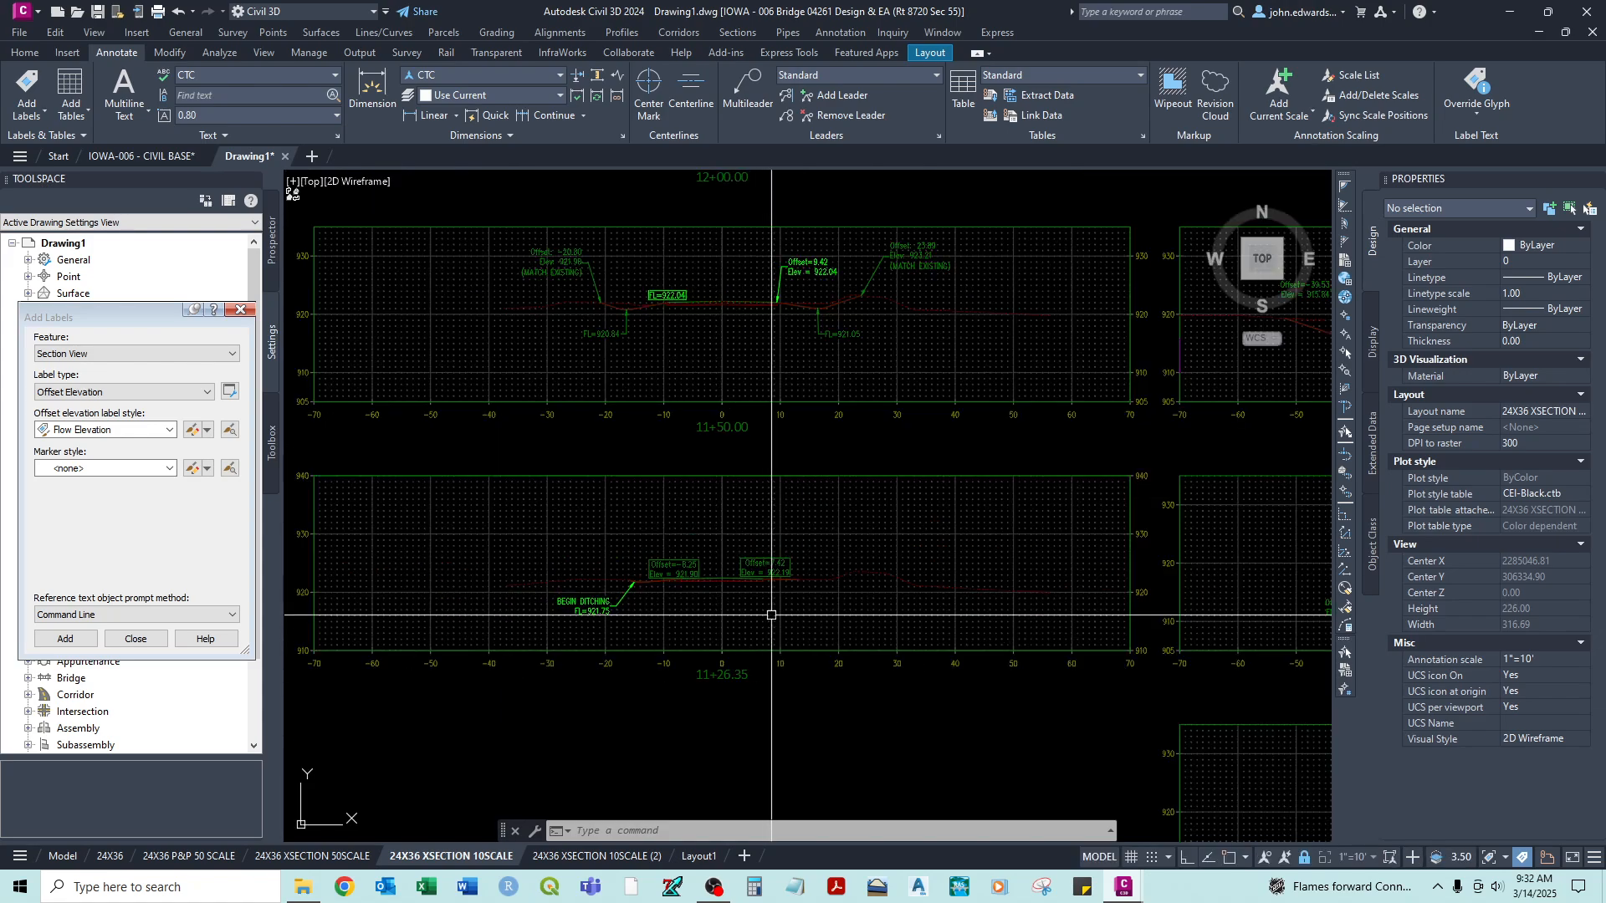
pyautogui.moveTo(771, 615)
pyautogui.mouseDown(button='middle')
pyautogui.moveTo(903, 540)
pyautogui.moveTo(899, 510)
pyautogui.moveTo(620, 513)
pyautogui.mouseUp(button='middle')
pyautogui.scroll(-2, 962, 512)
pyautogui.scroll(-2, 620, 513)
pyautogui.moveTo(803, 482); pyautogui.dragTo(810, 500, button='middle')
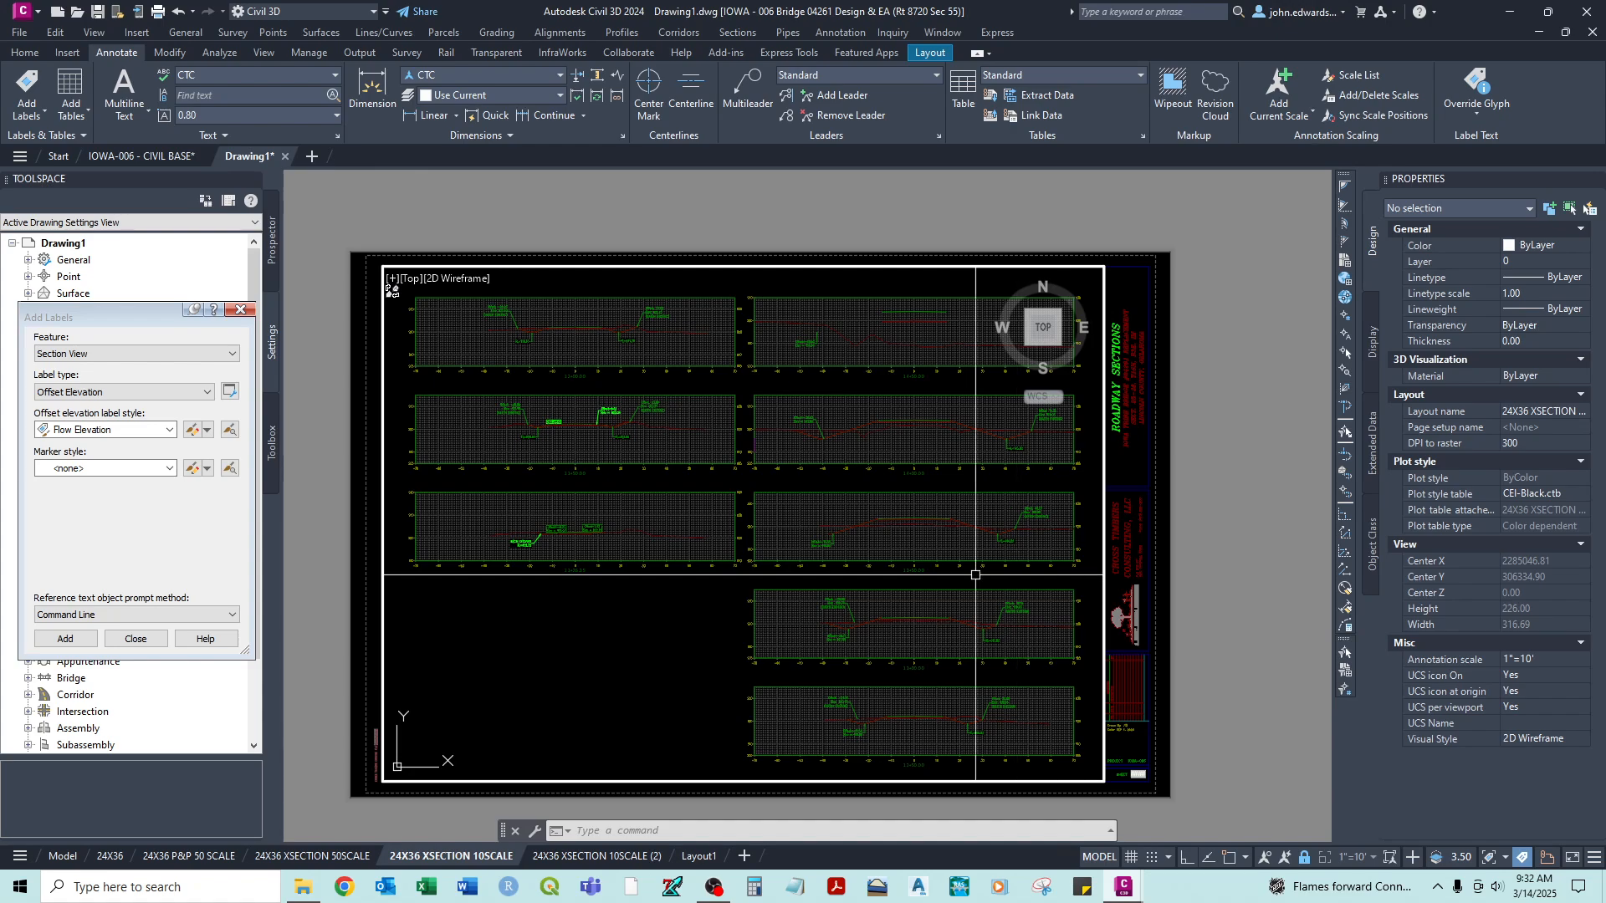
pyautogui.doubleClick(363, 535)
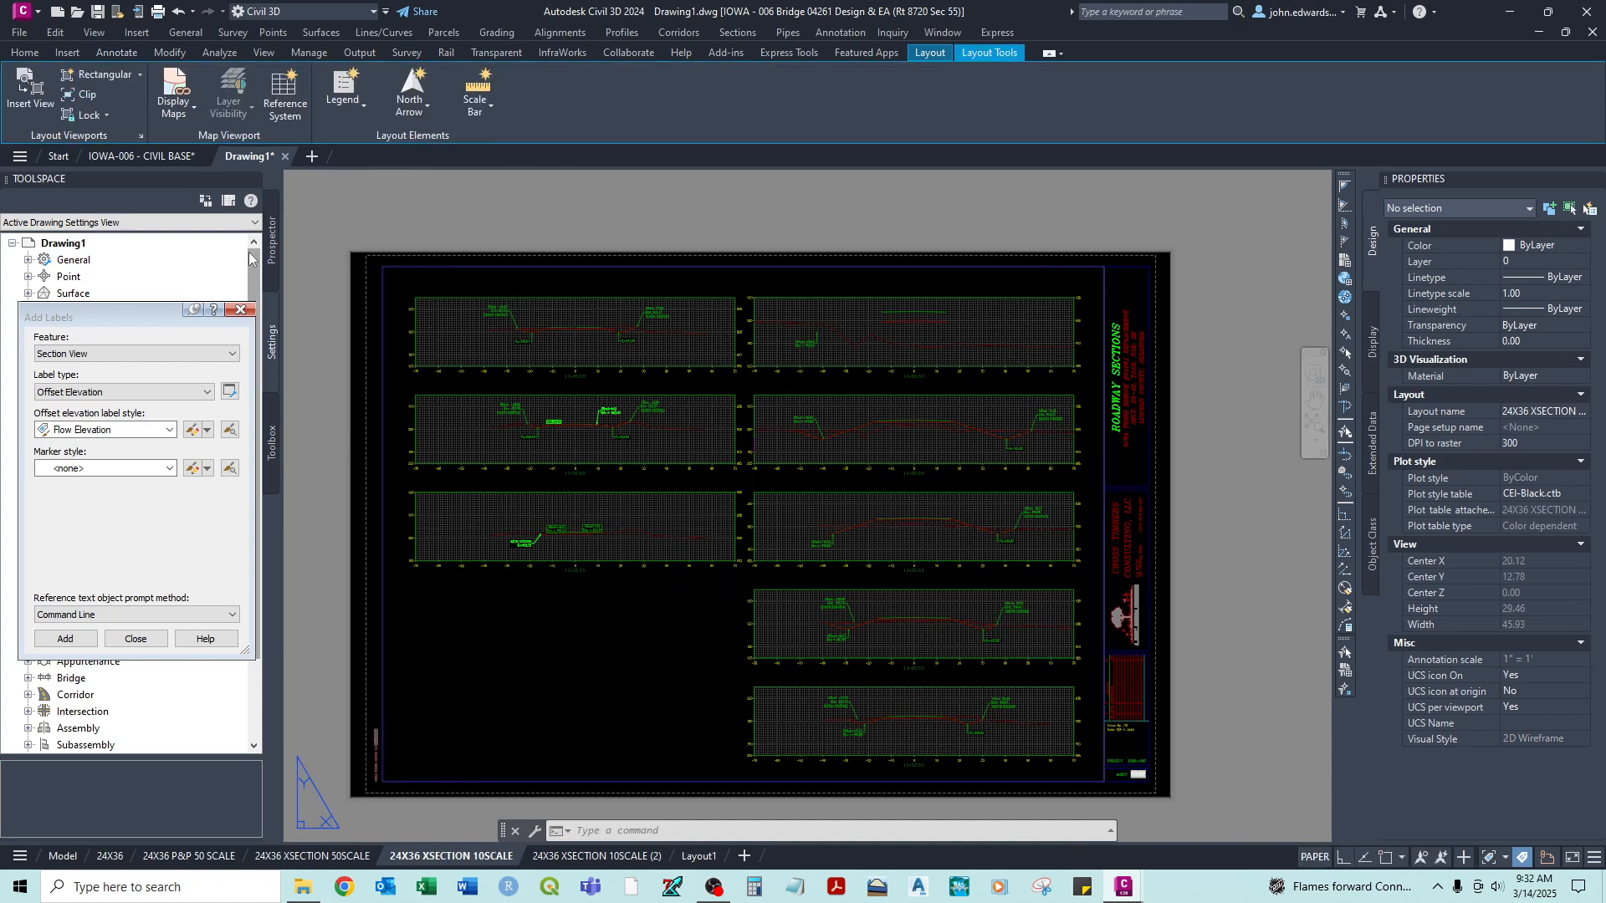
pyautogui.click(240, 310)
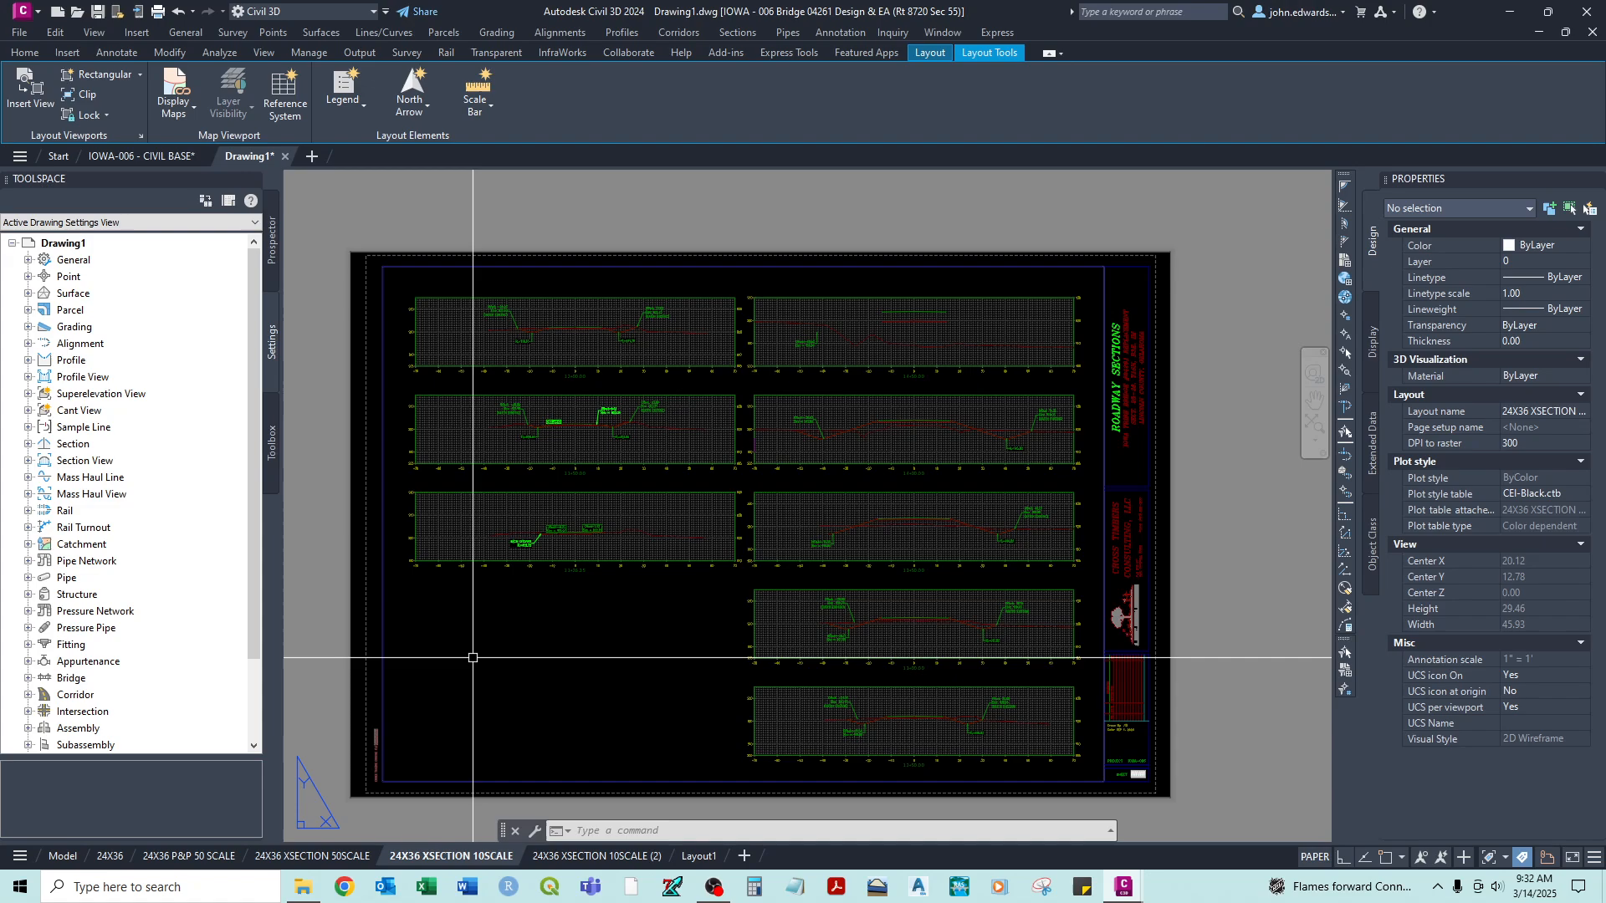